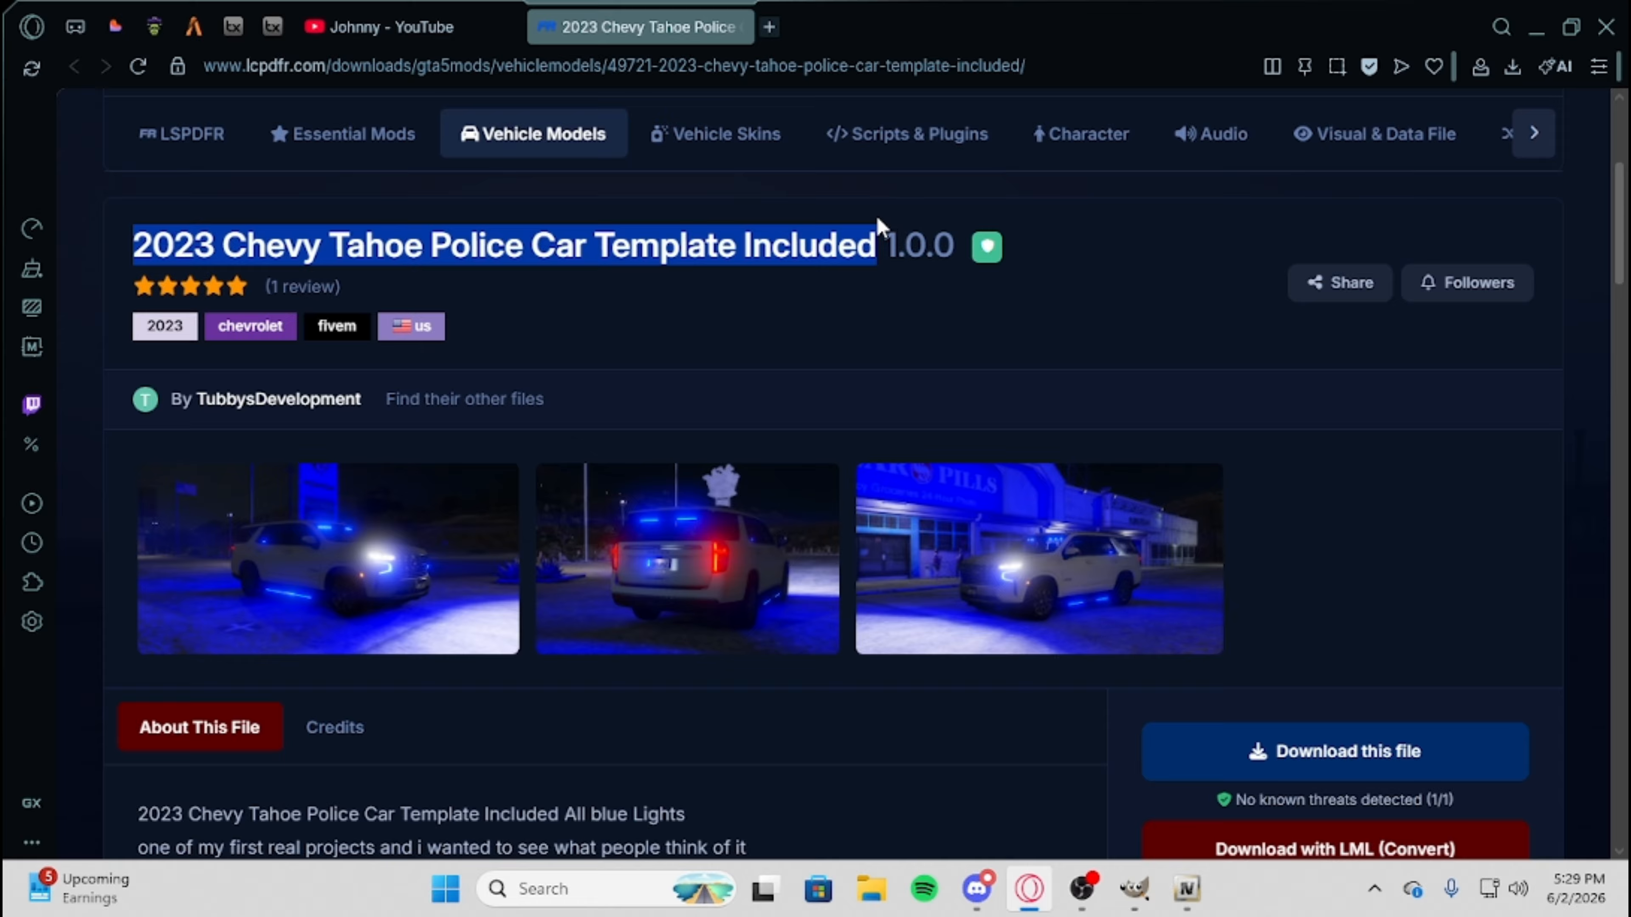
Review the title and header of the 2023 Chevy Tahoe Police Car Template Included mod page.
left_click(768, 261)
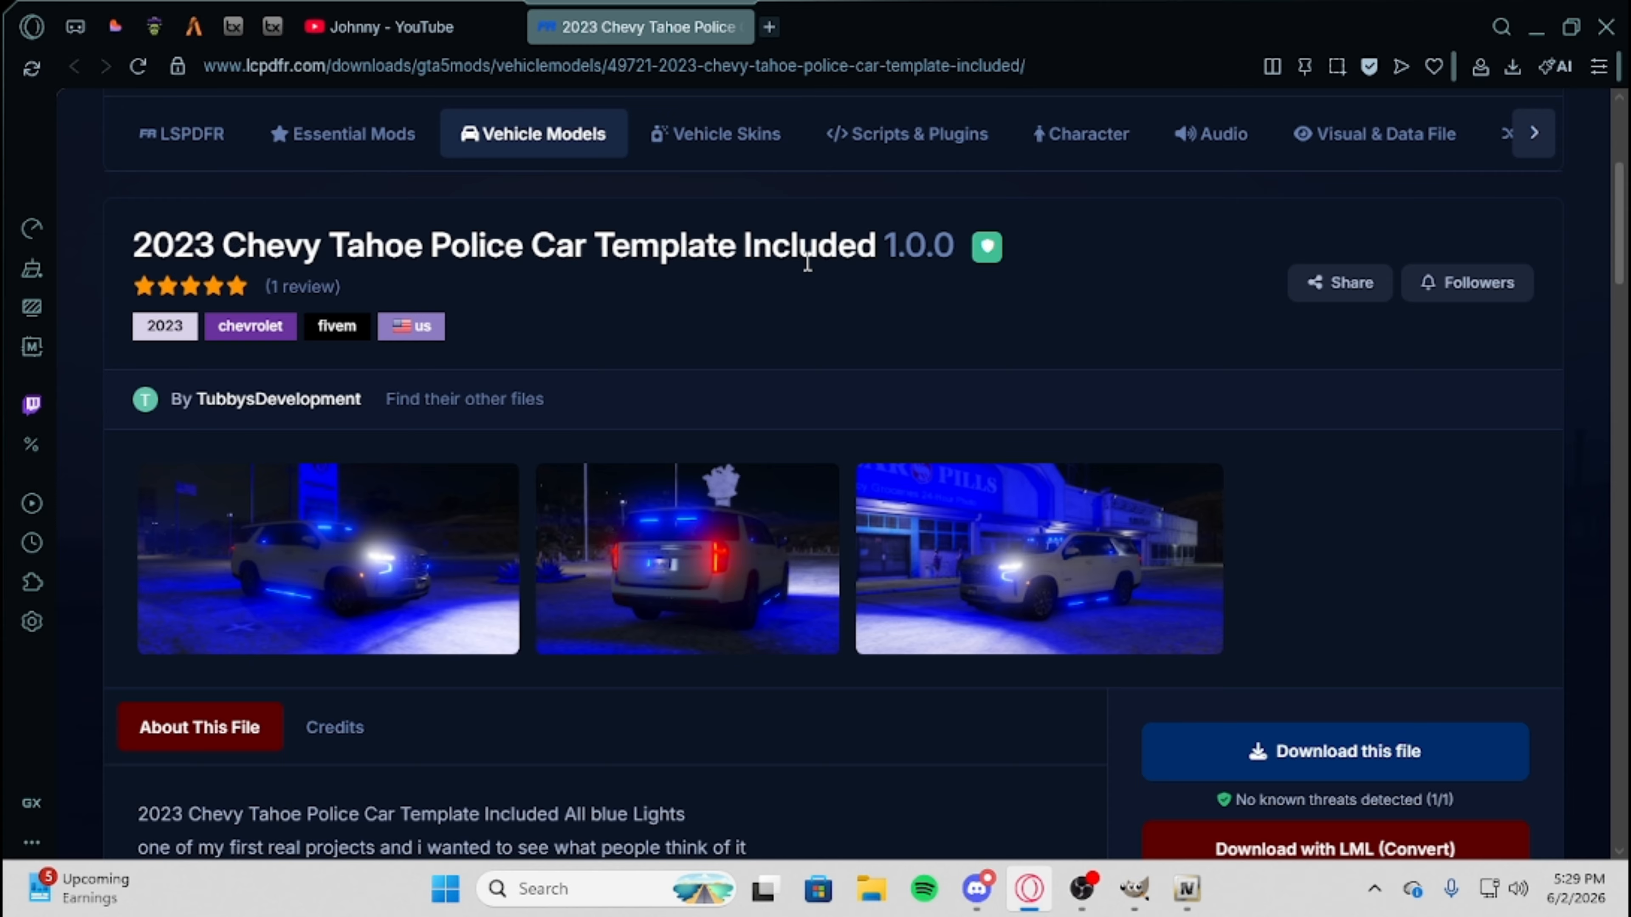
left_click_drag(594, 252, 876, 257)
left_click(898, 279)
scroll(957, 403, "down", 8)
scroll(1012, 583, "up", 10)
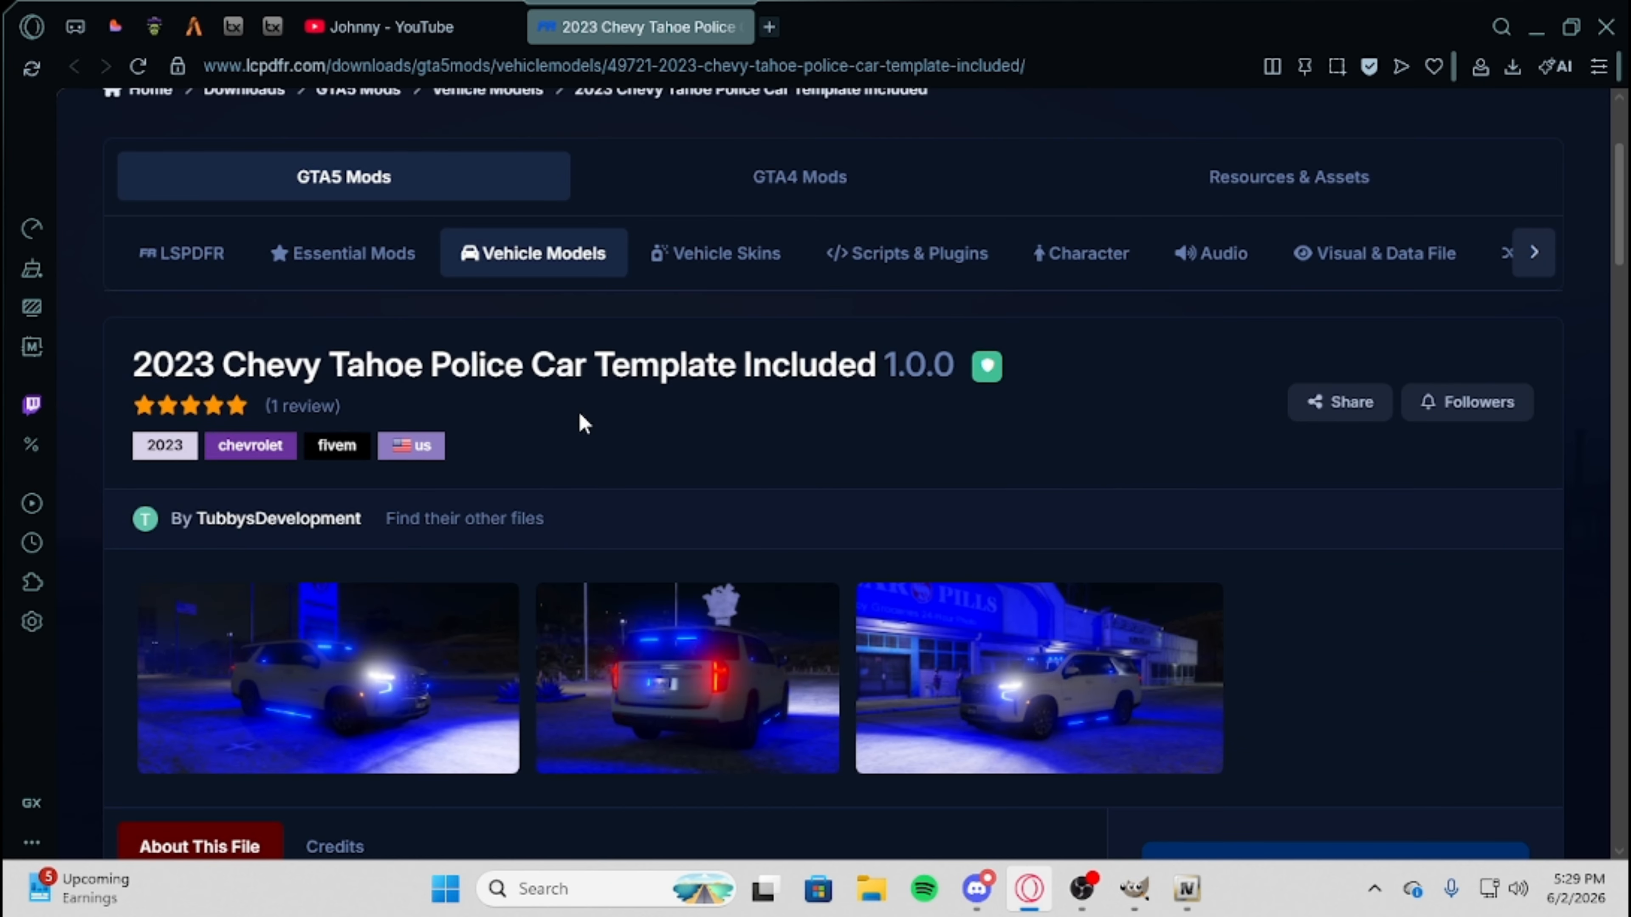
left_click_drag(140, 369, 851, 361)
left_click(858, 367)
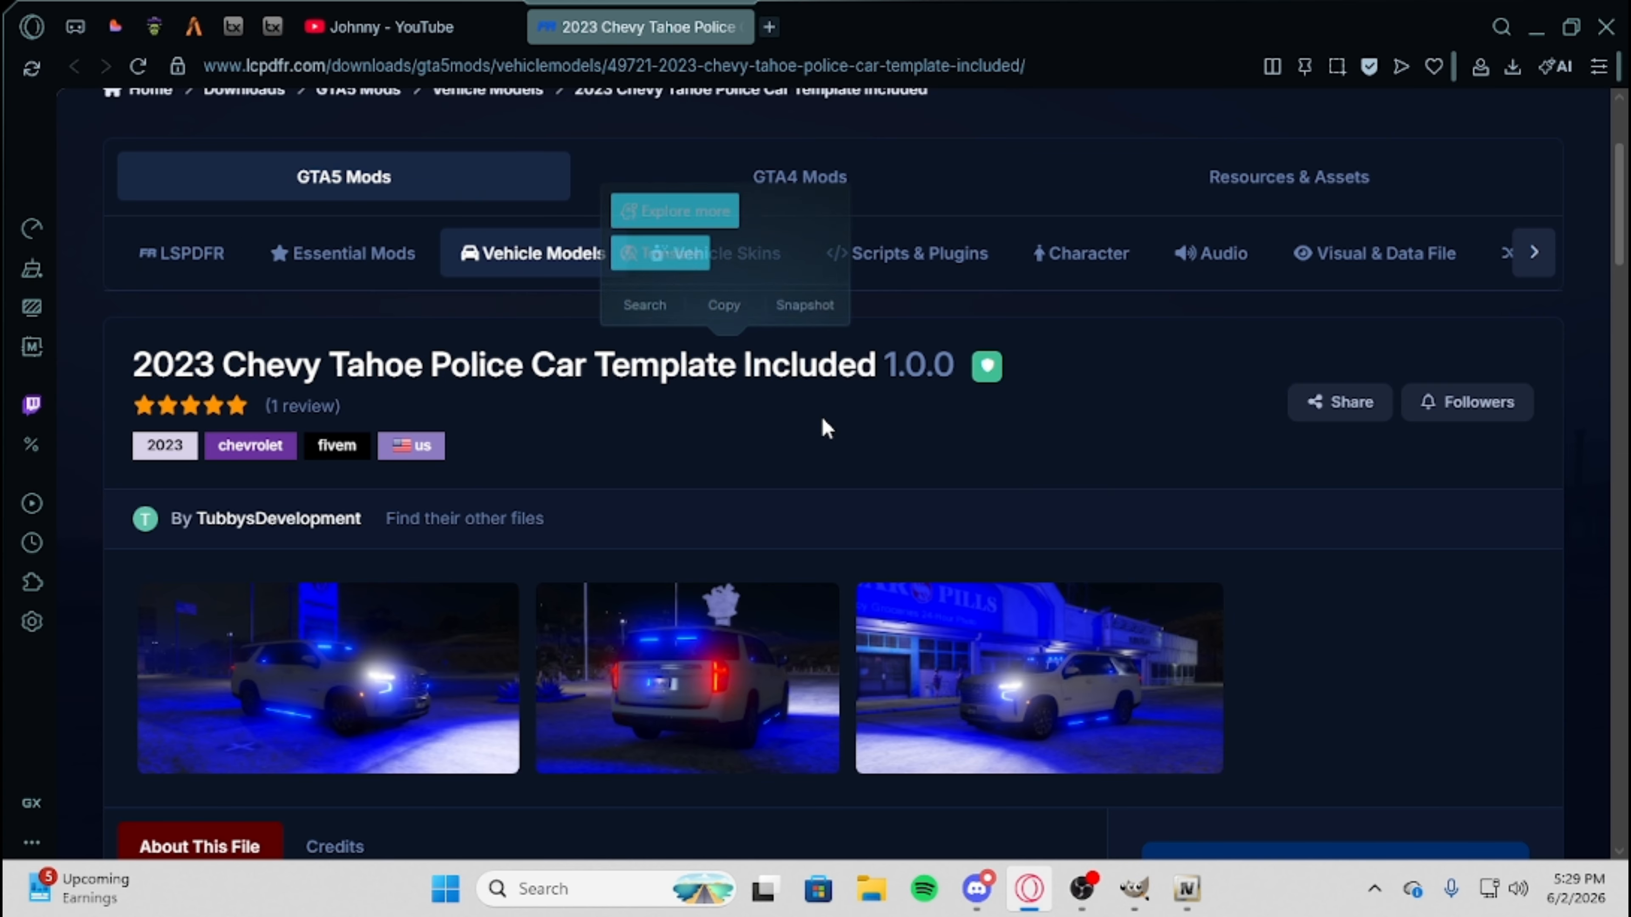
Examine the 23Tahoe.rar file listing, looking inside the Fivem Ready, 23tahoeBB and Credits + Extras folders.
scroll(917, 462, "down", 10)
scroll(1387, 520, "down", 6)
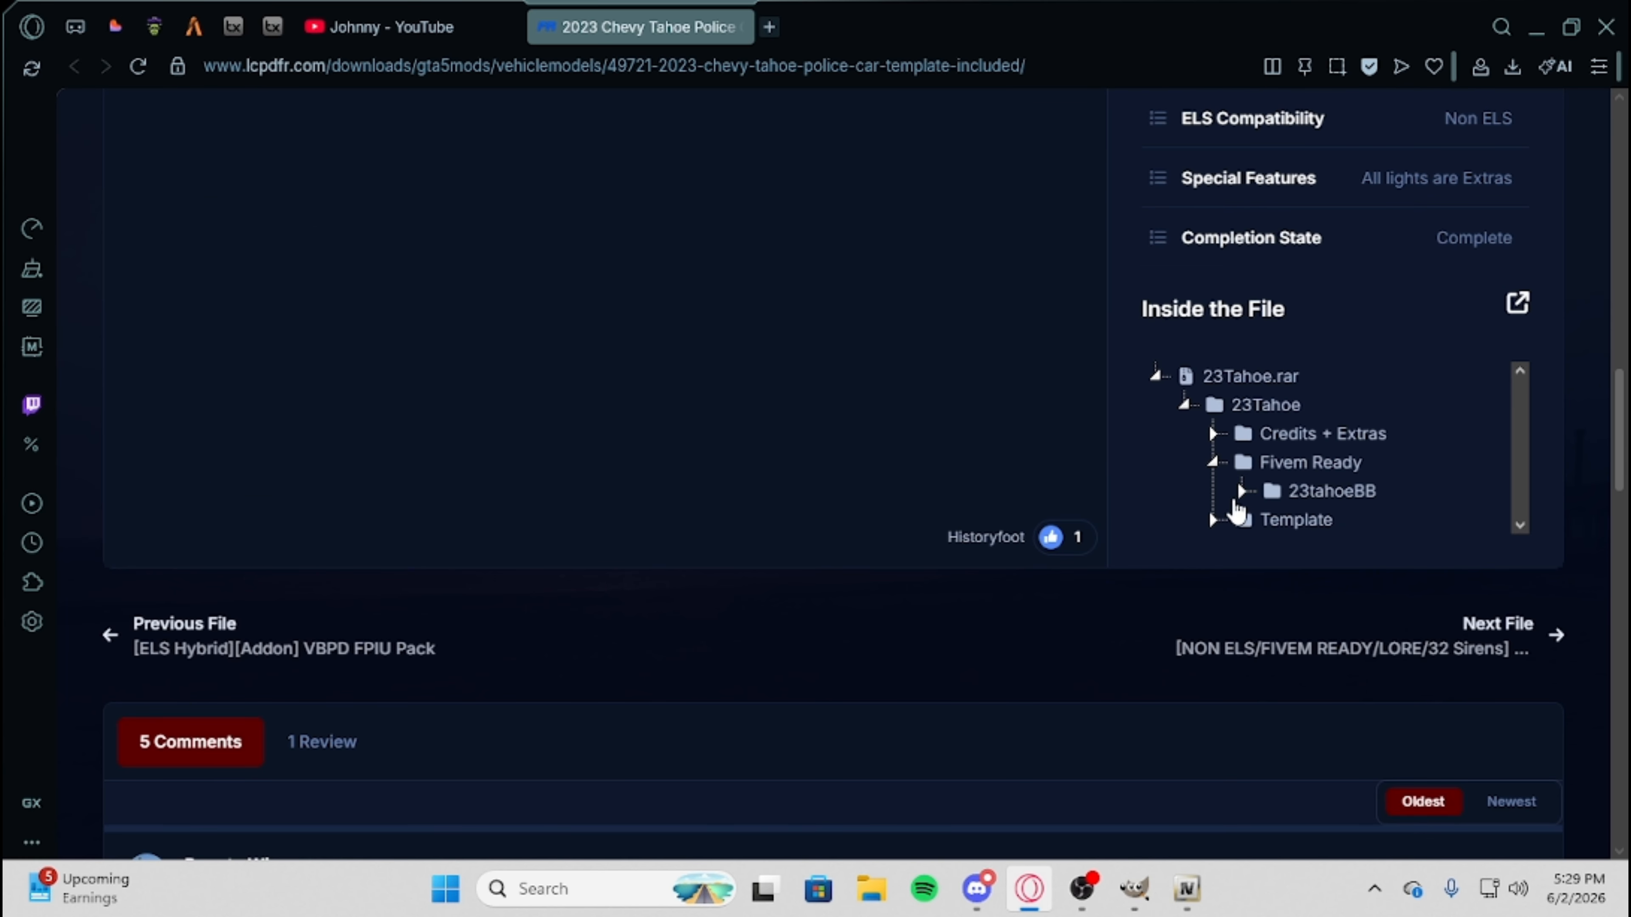
left_click(1213, 464)
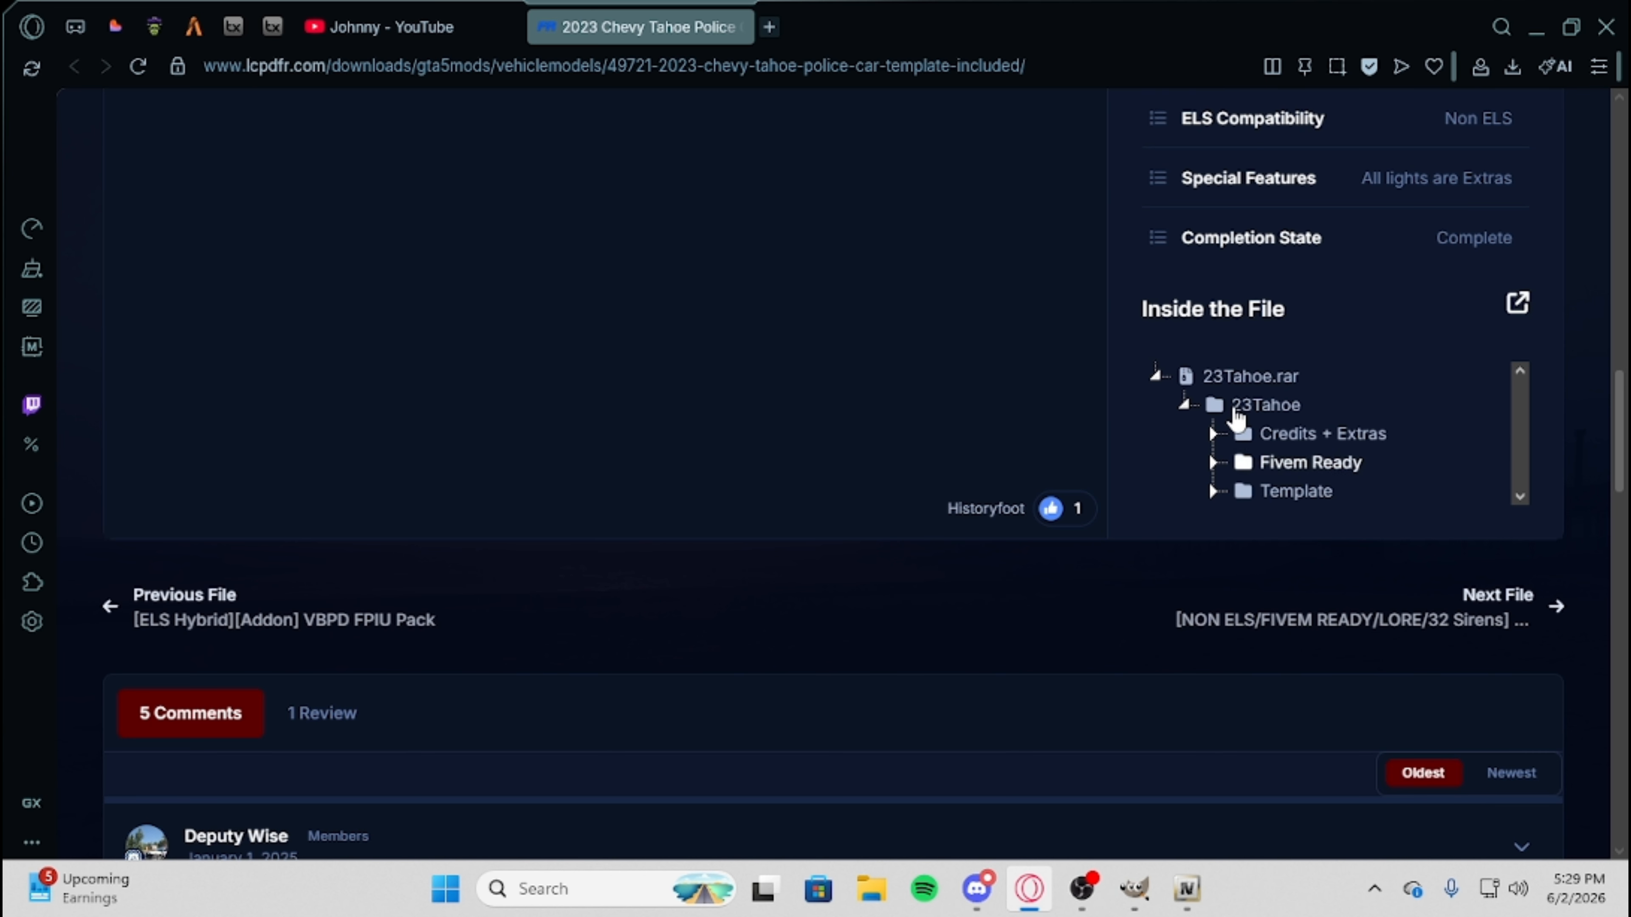
left_click(1249, 492)
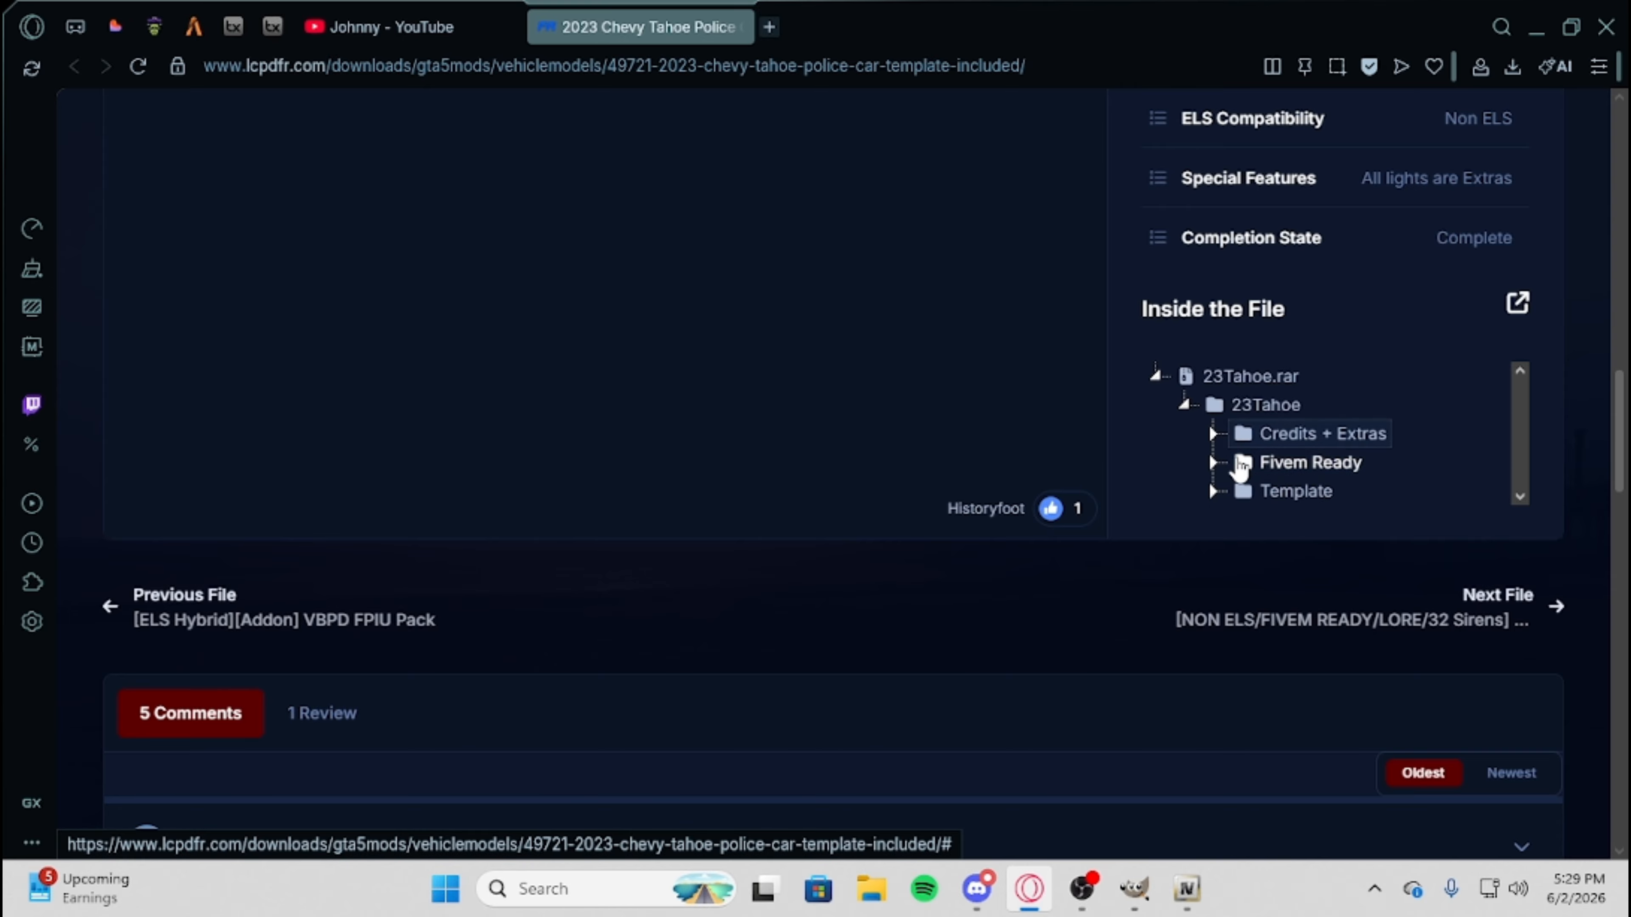
left_click(1212, 462)
left_click(1241, 491)
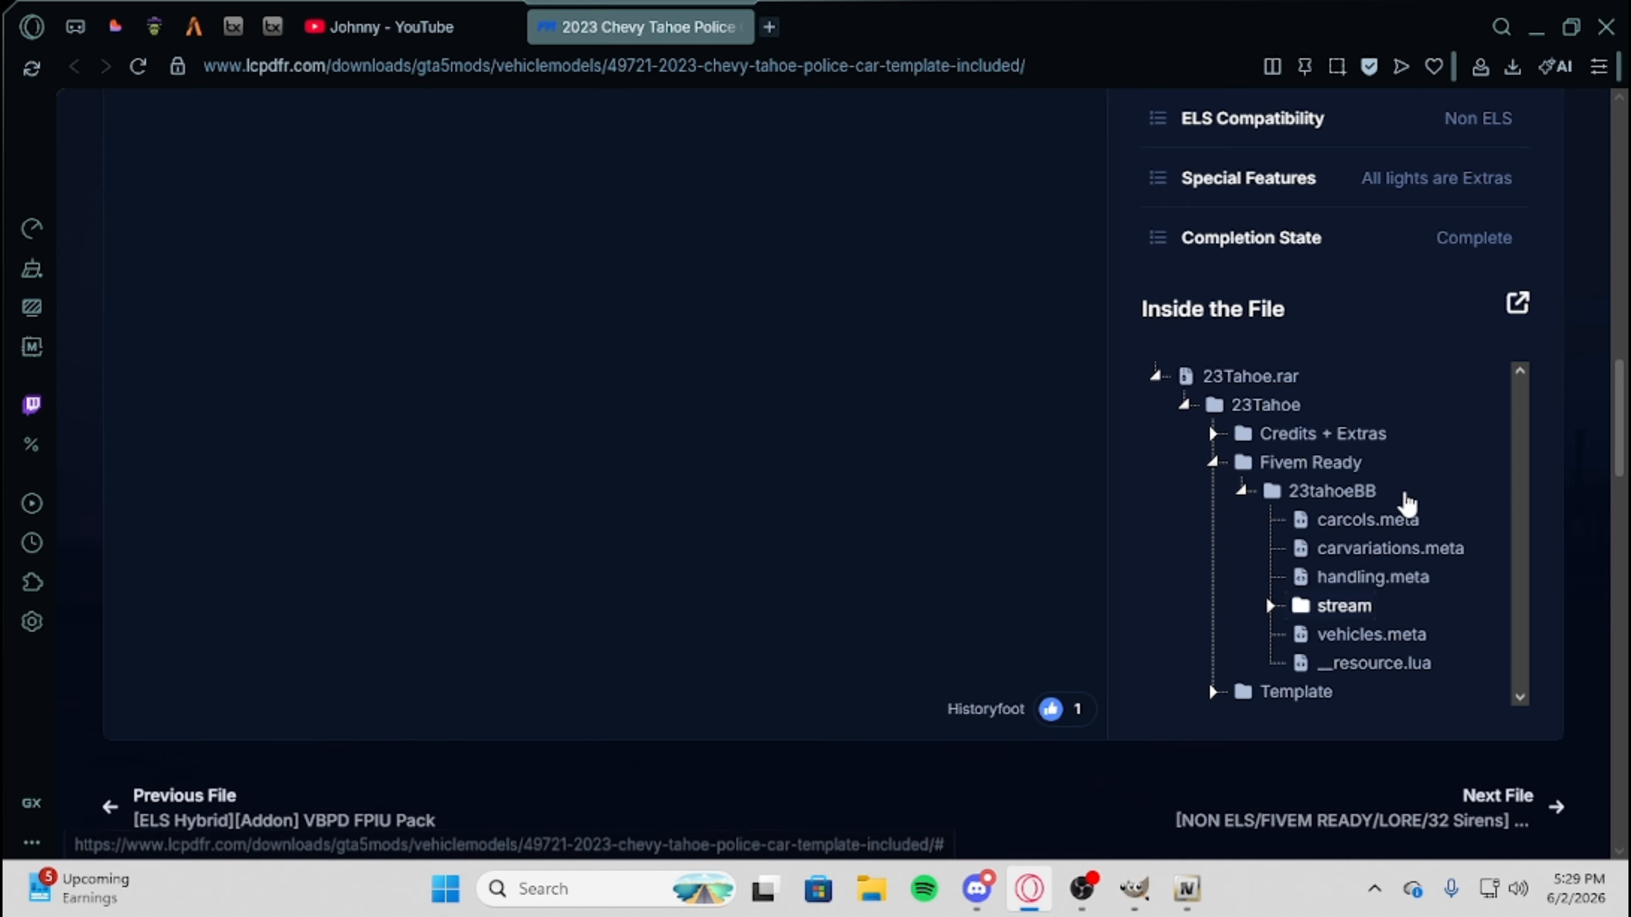
left_click(1241, 491)
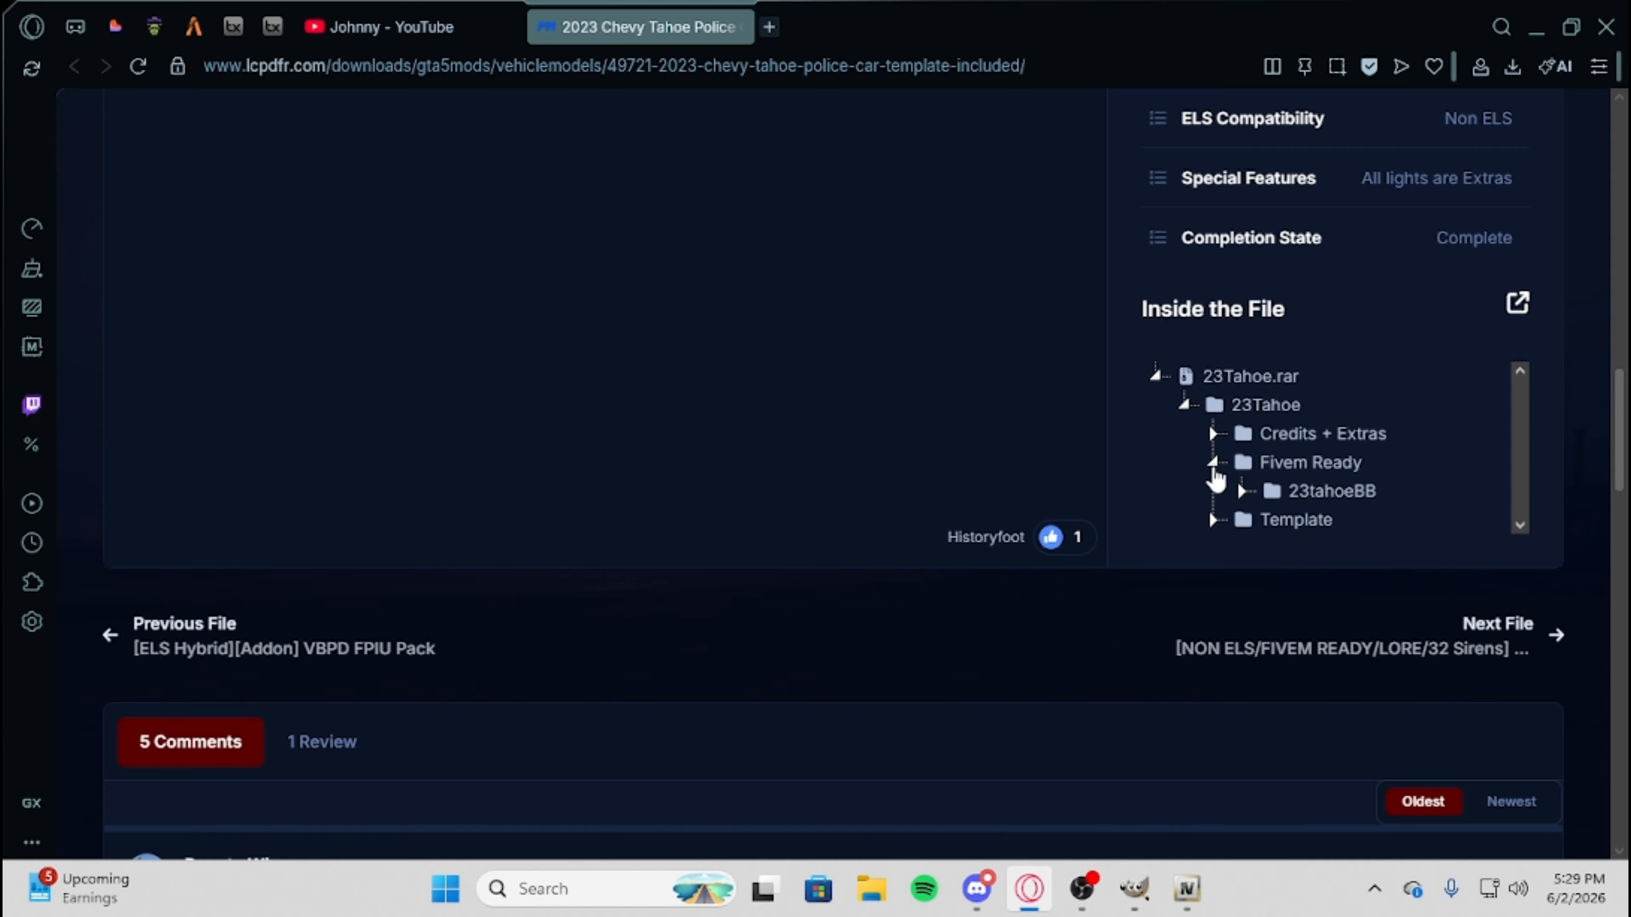
left_click(1213, 463)
left_click(1212, 435)
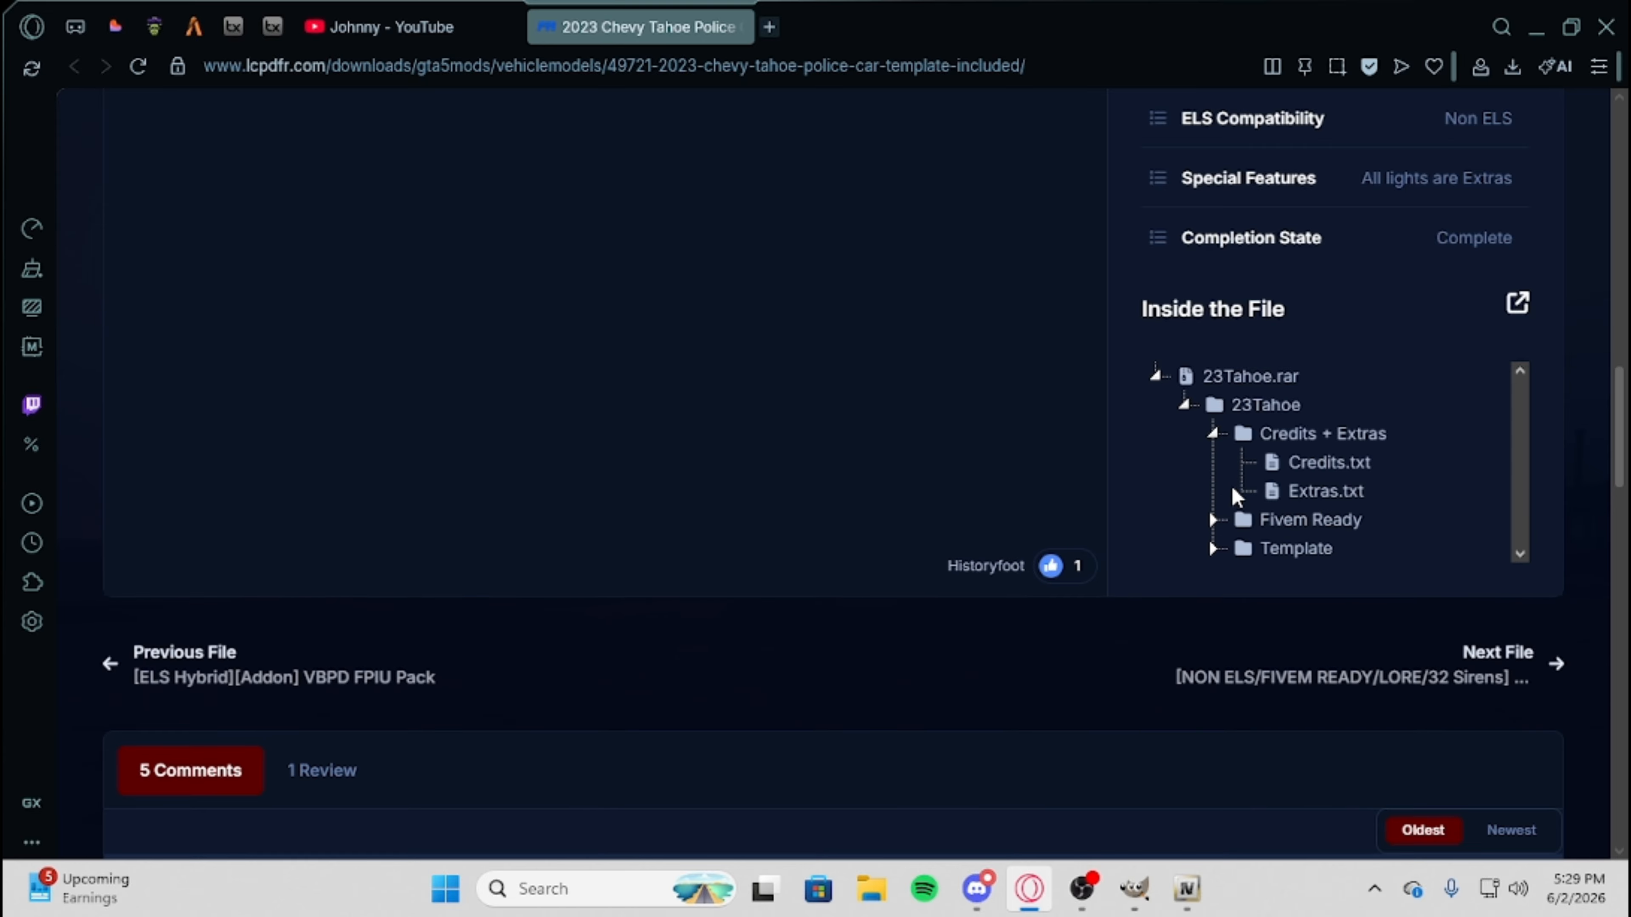
left_click(1216, 437)
scroll(1019, 372, "up", 10)
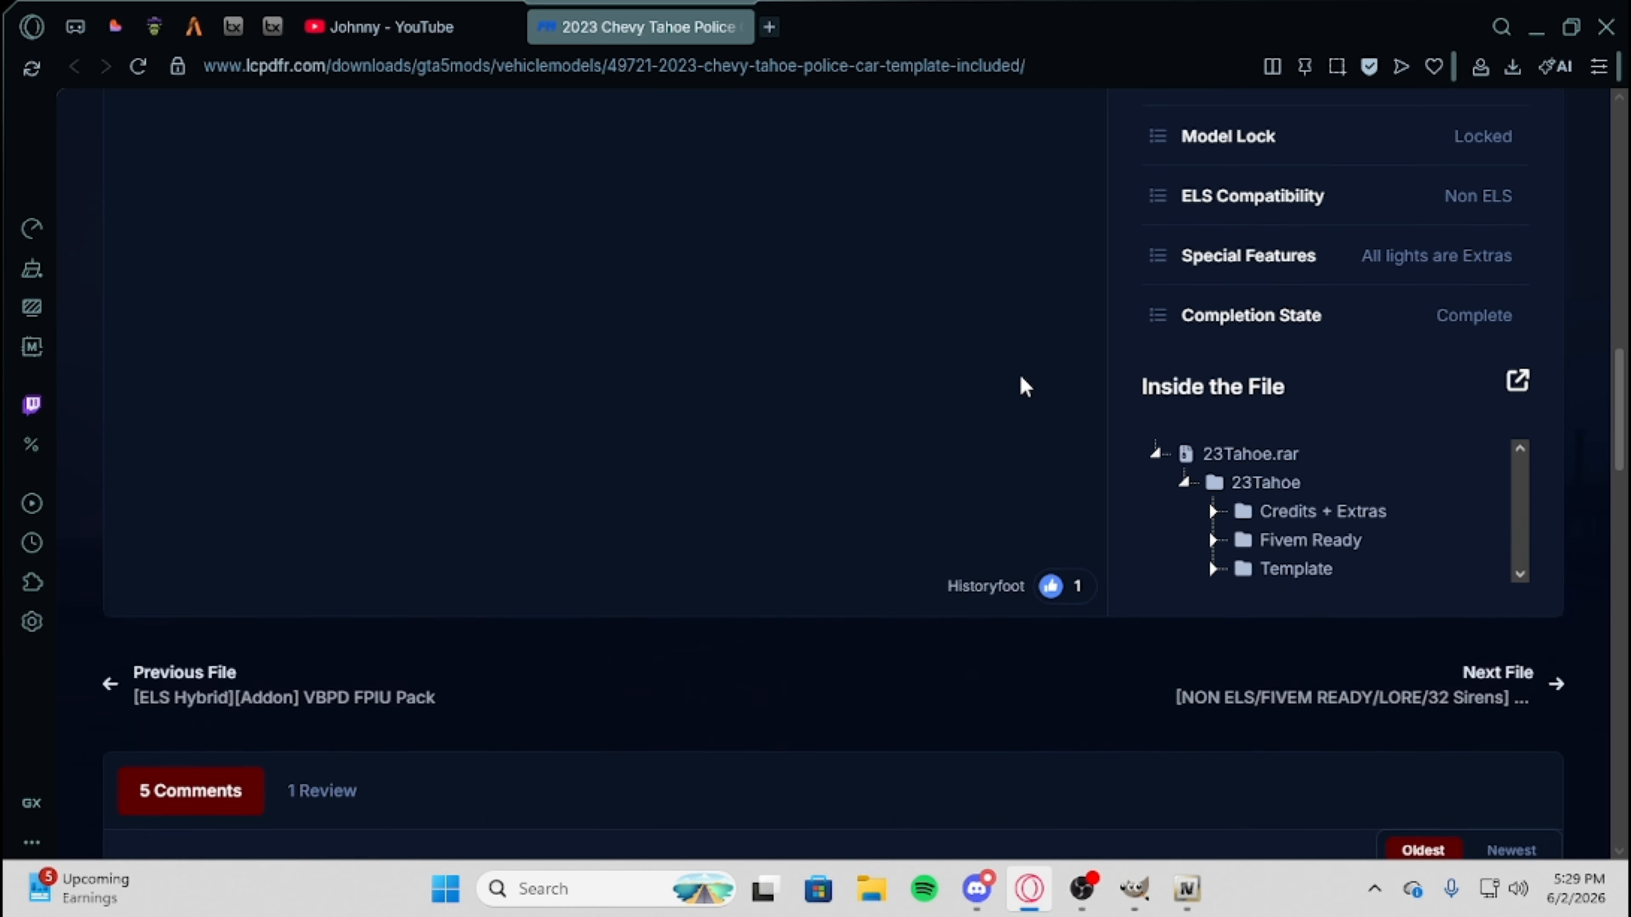
Read the mod's description, its list of light extras, the short description and the file information.
scroll(835, 639, "down", 1)
scroll(770, 592, "down", 6)
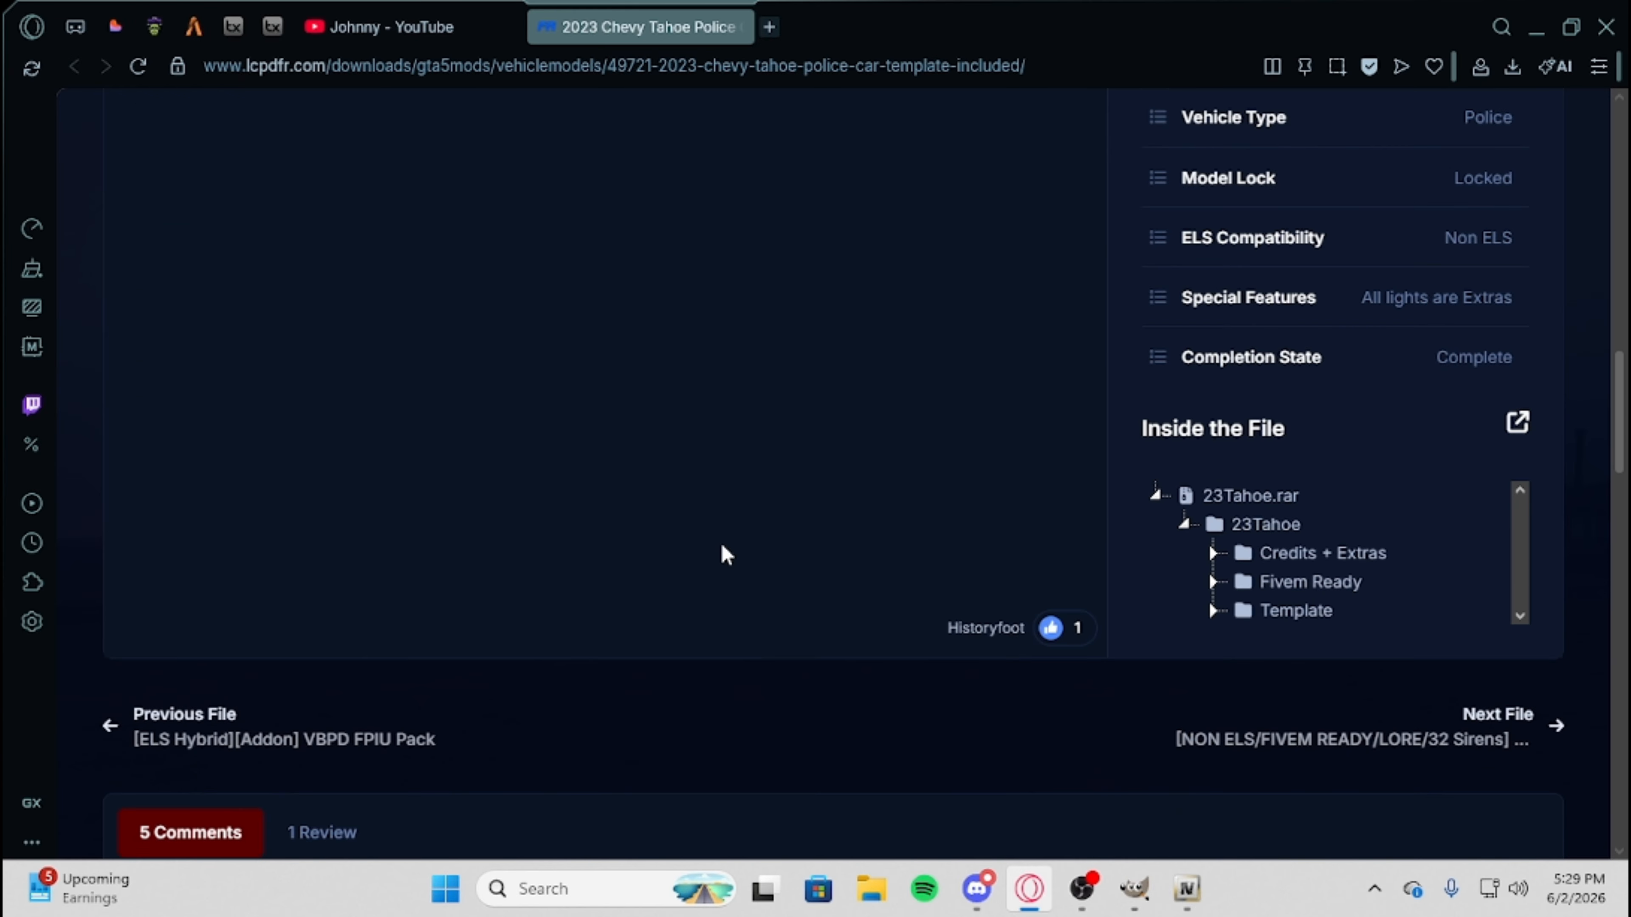
scroll(668, 584, "up", 7)
left_click_drag(447, 671, 135, 565)
left_click(488, 608)
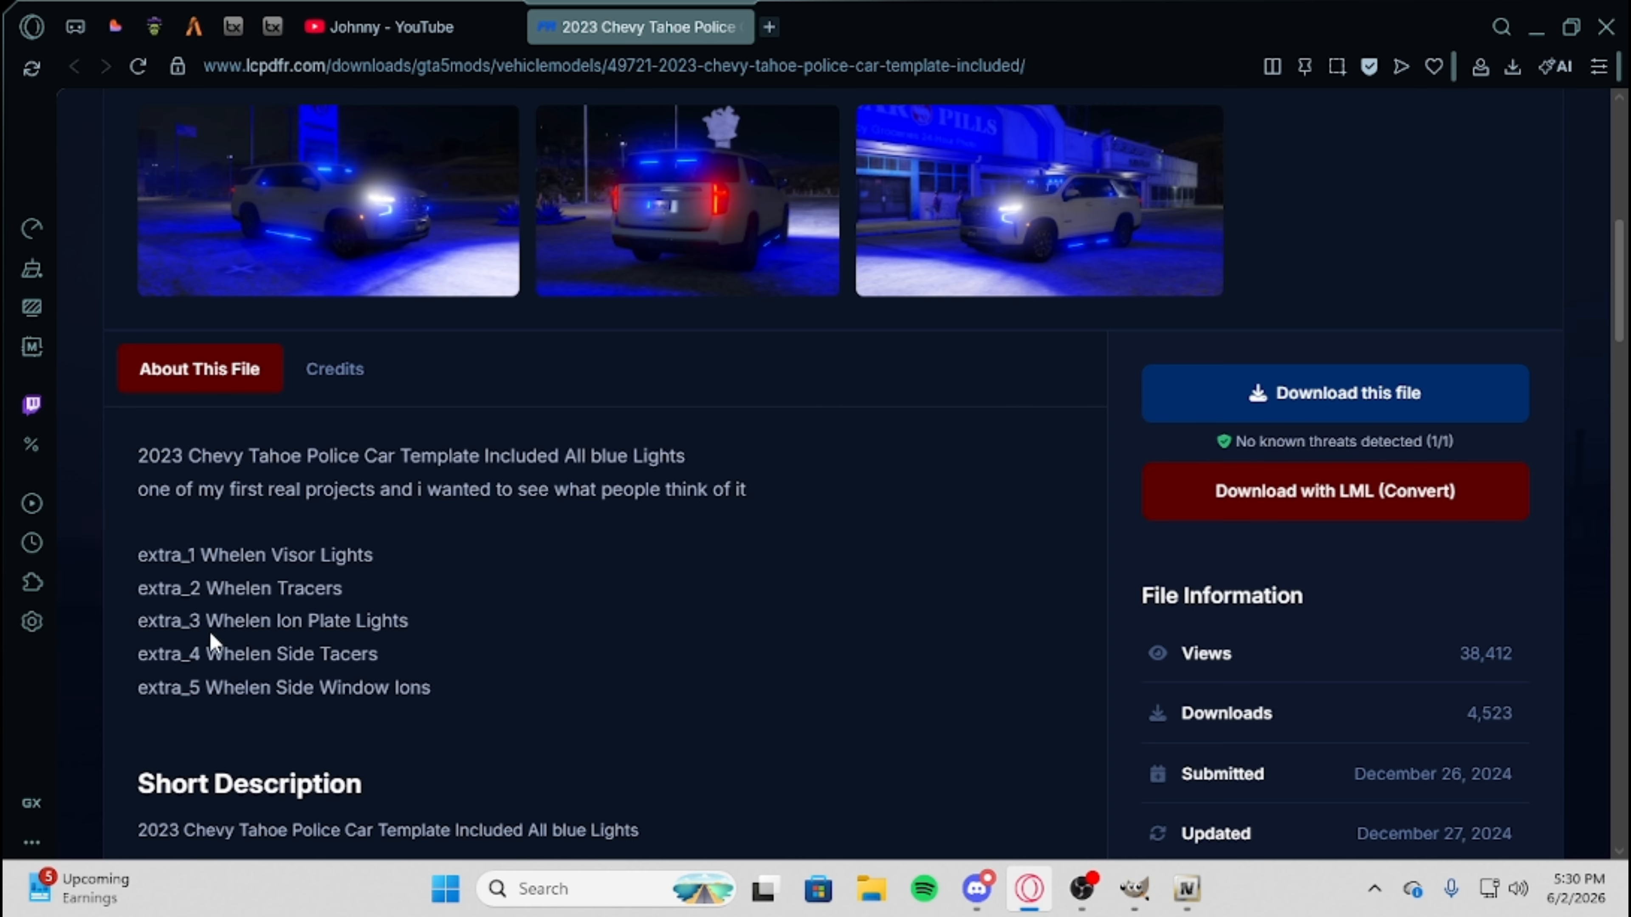
left_click_drag(471, 732, 433, 755)
left_click(713, 674)
scroll(514, 681, "down", 3)
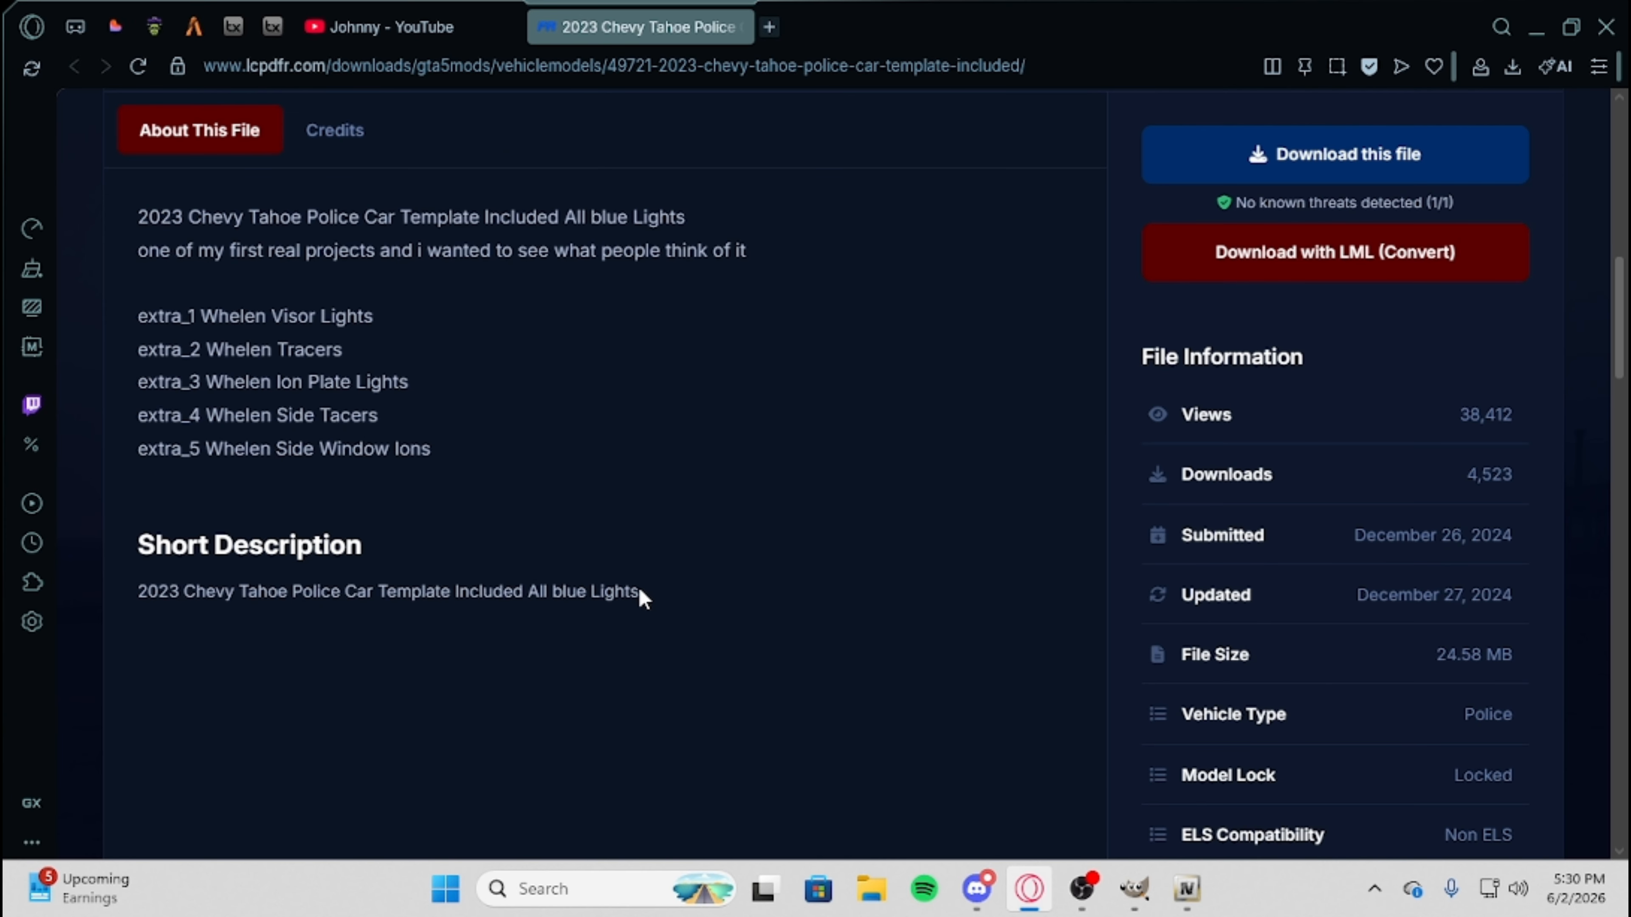
left_click_drag(642, 594, 411, 594)
left_click(797, 696)
scroll(801, 699, "up", 8)
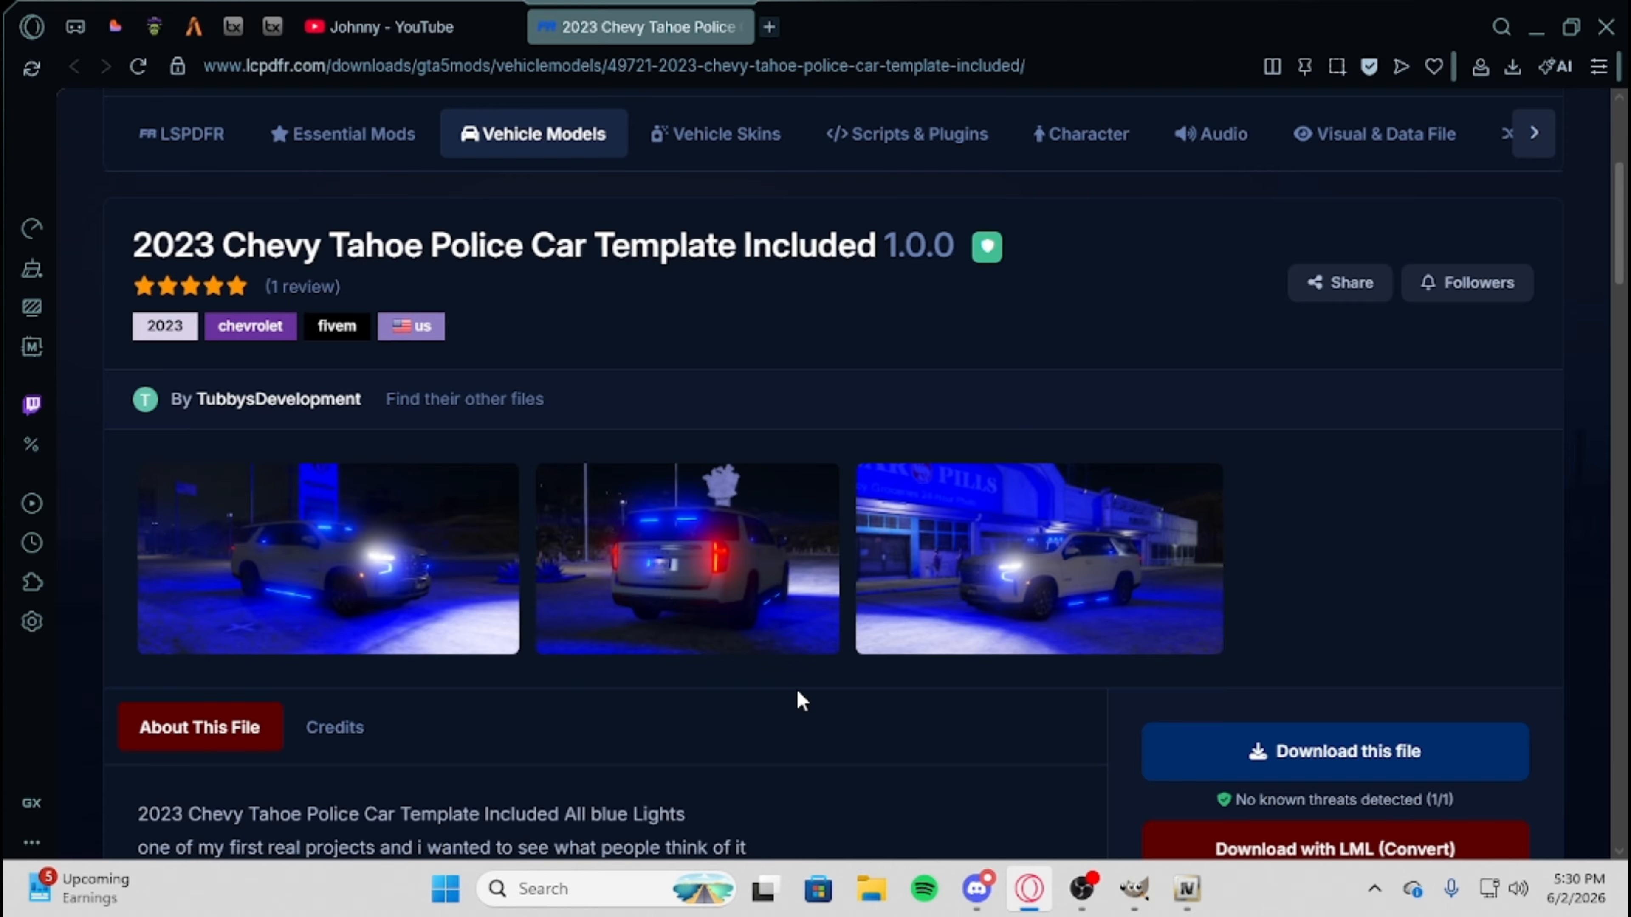
scroll(1054, 620, "down", 5)
scroll(1052, 608, "down", 9)
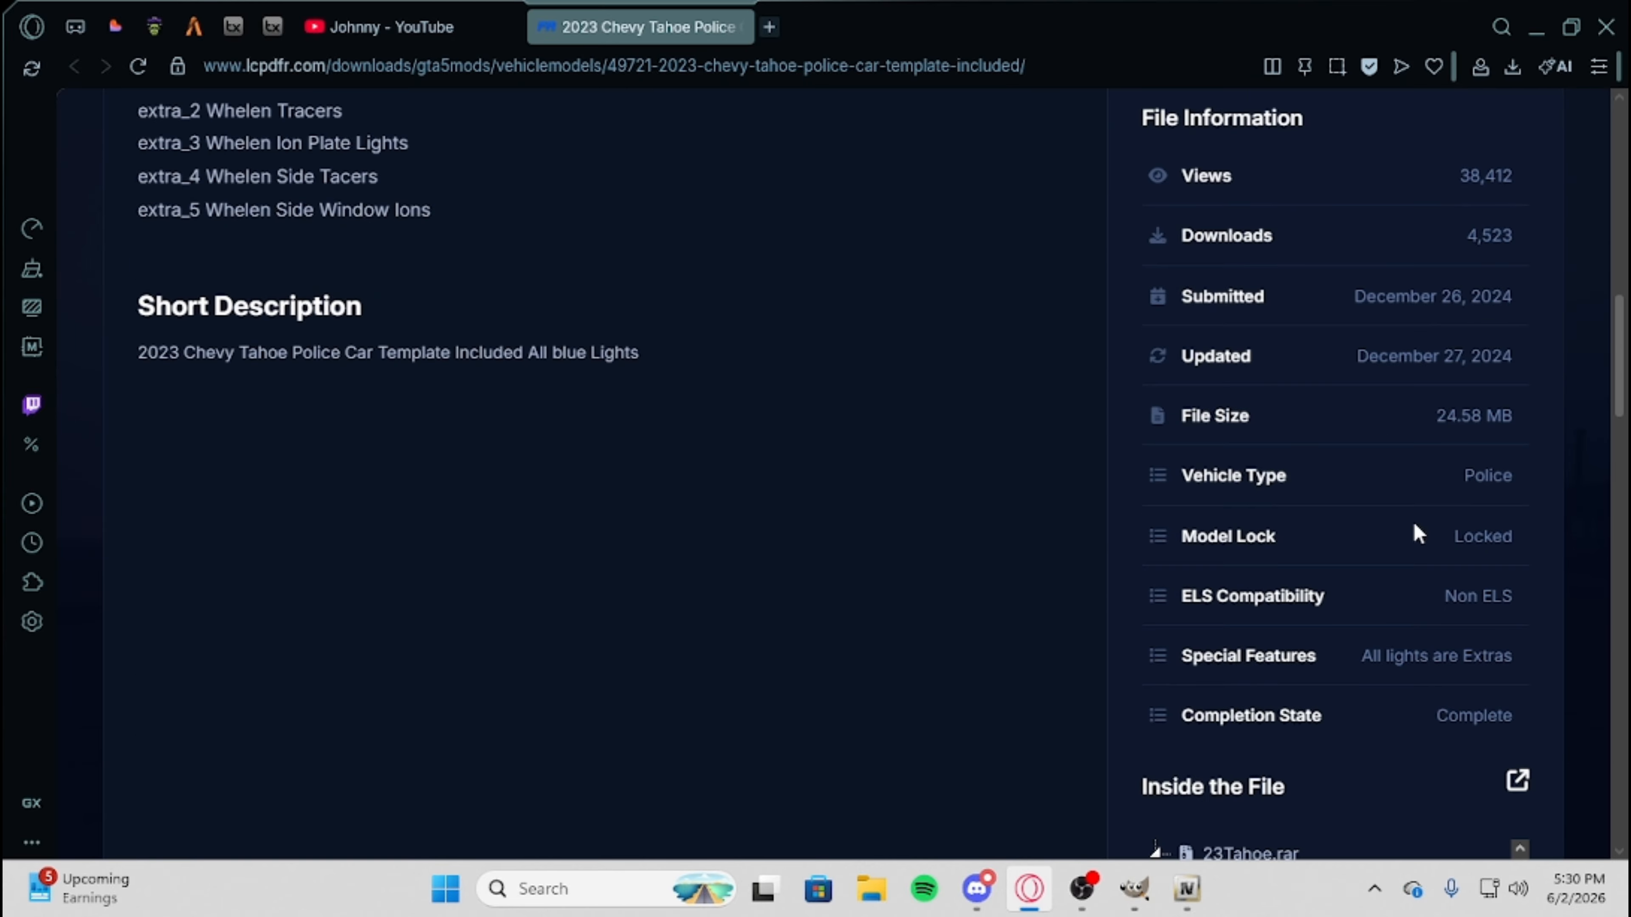
scroll(1181, 386, "up", 14)
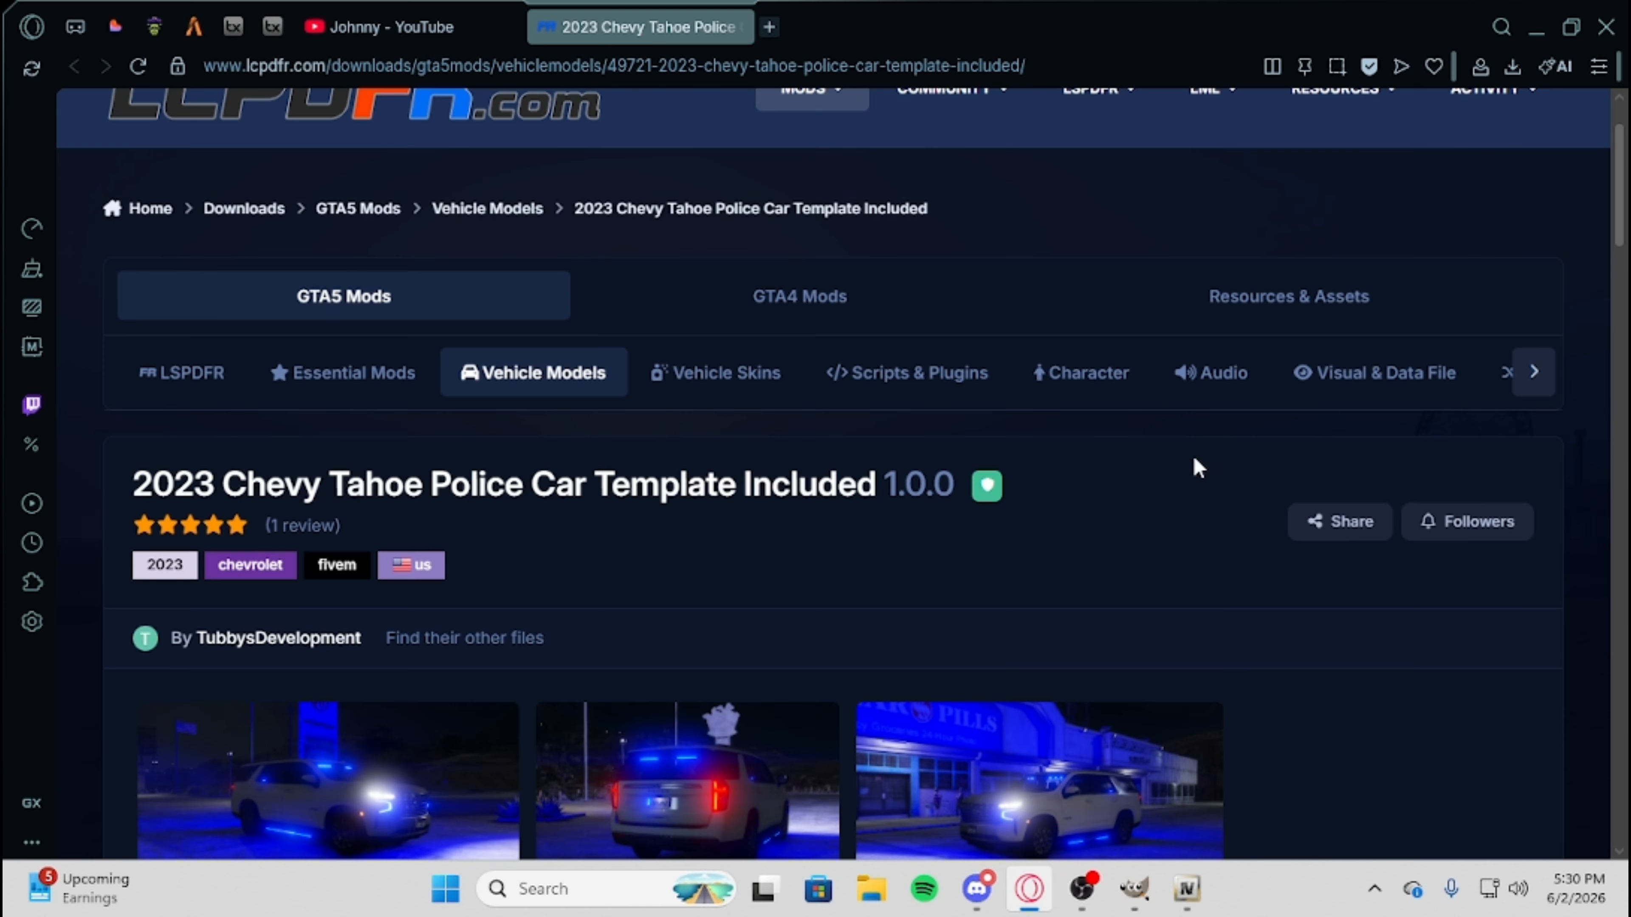
scroll(1329, 533, "down", 5)
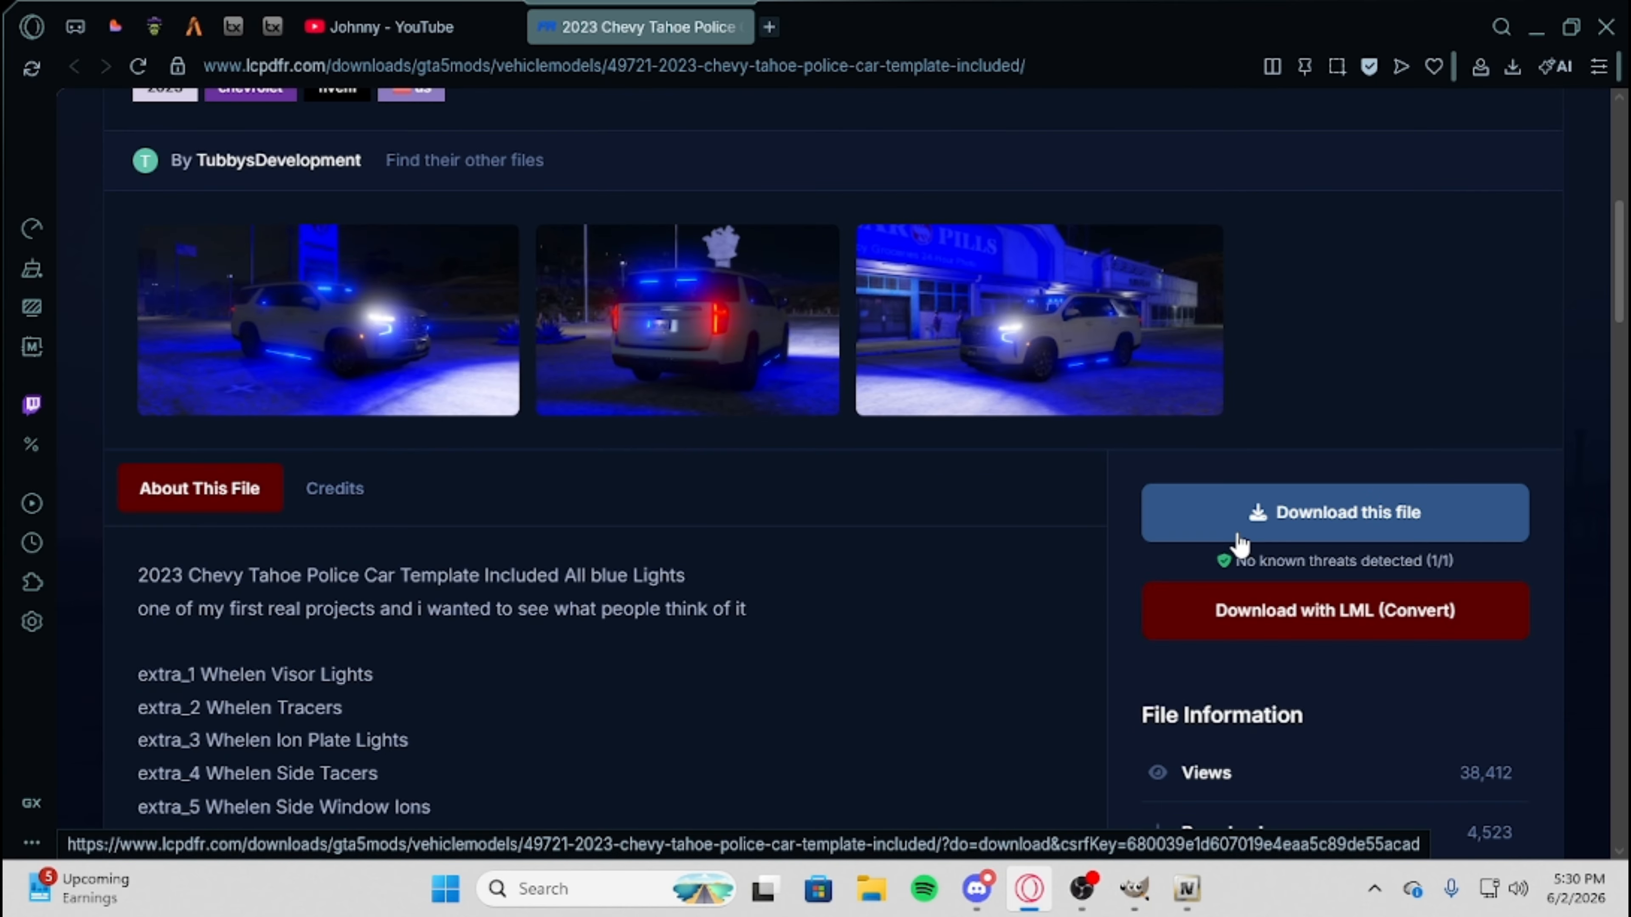
scroll(899, 492, "up", 8)
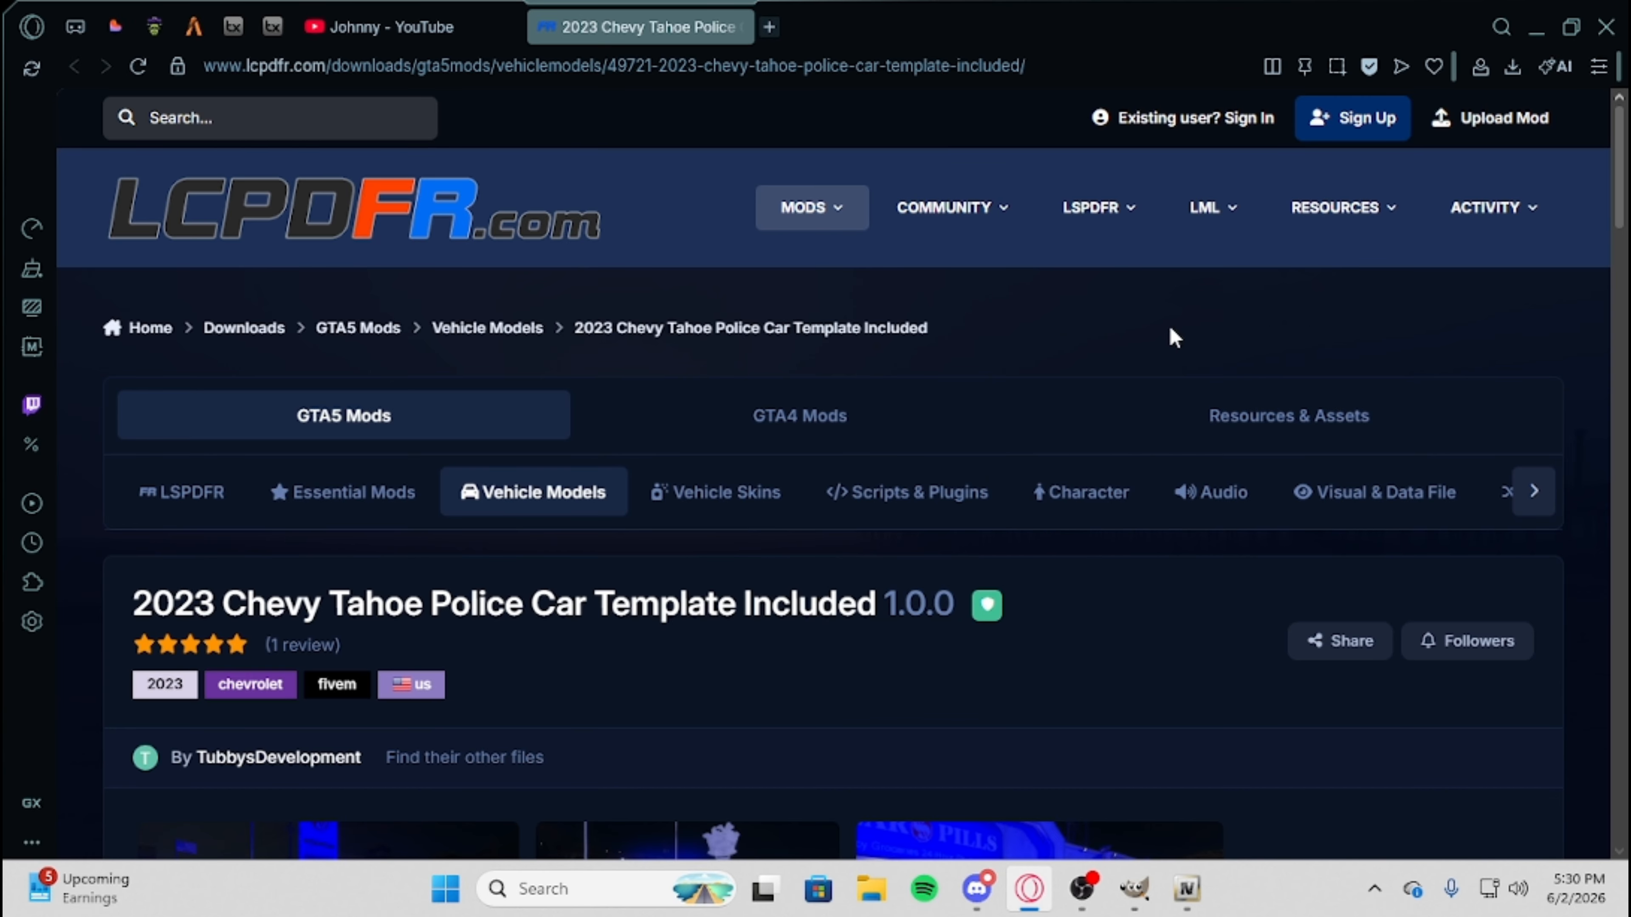
Request the 2023 Chevy Tahoe mod download and proceed through the security check to start it.
scroll(1092, 386, "down", 5)
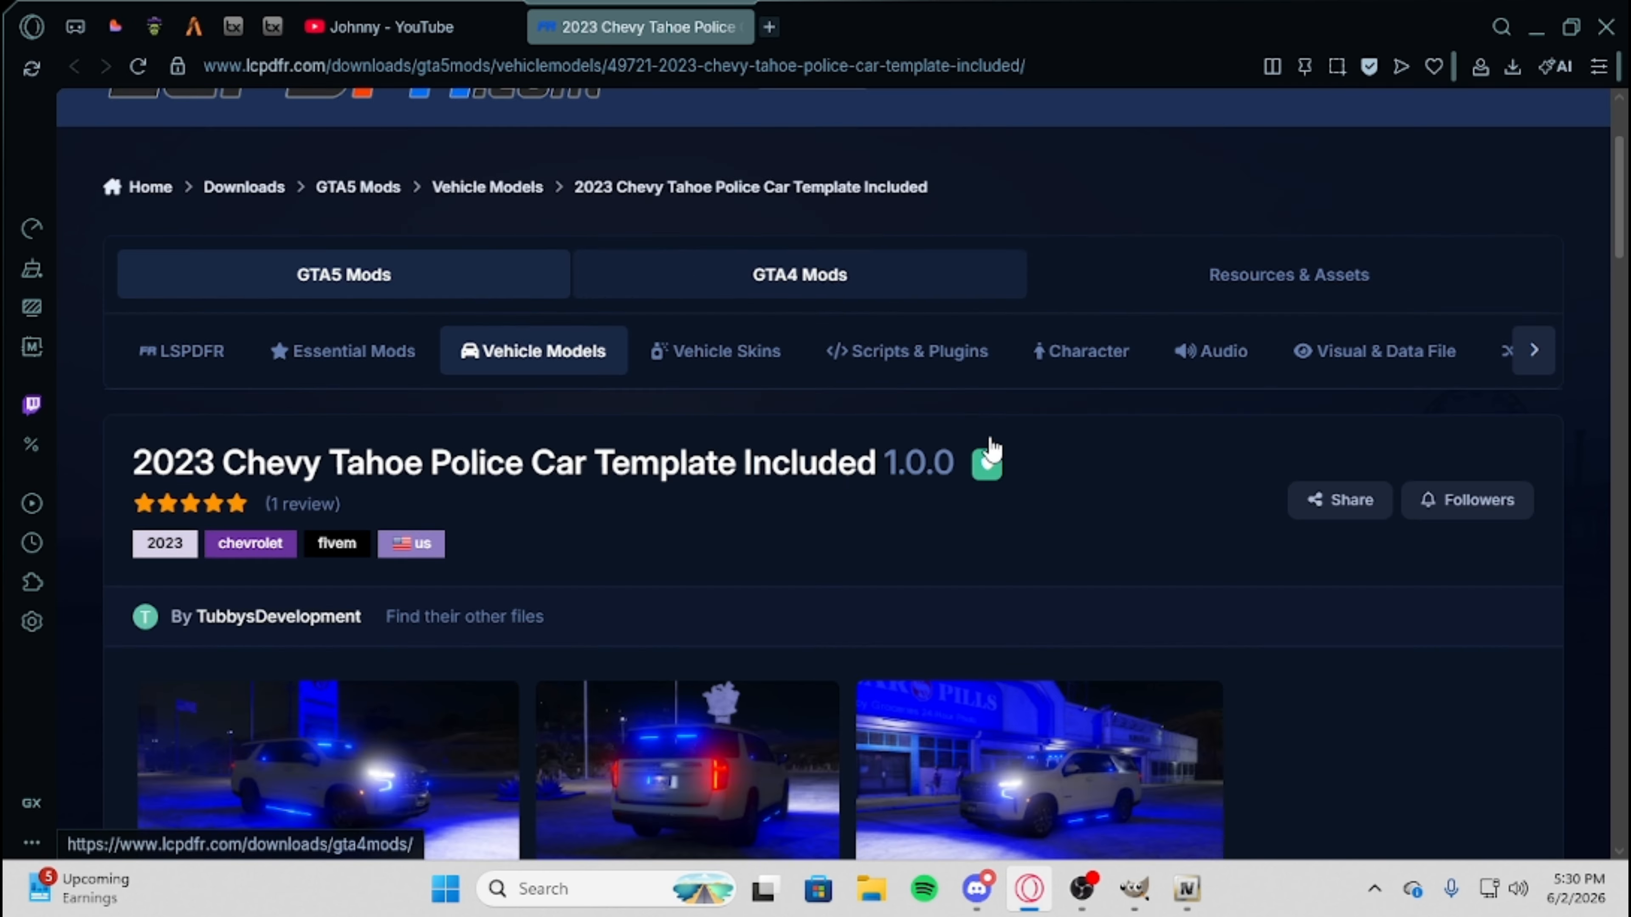
scroll(994, 503, "down", 2)
left_click(1200, 513)
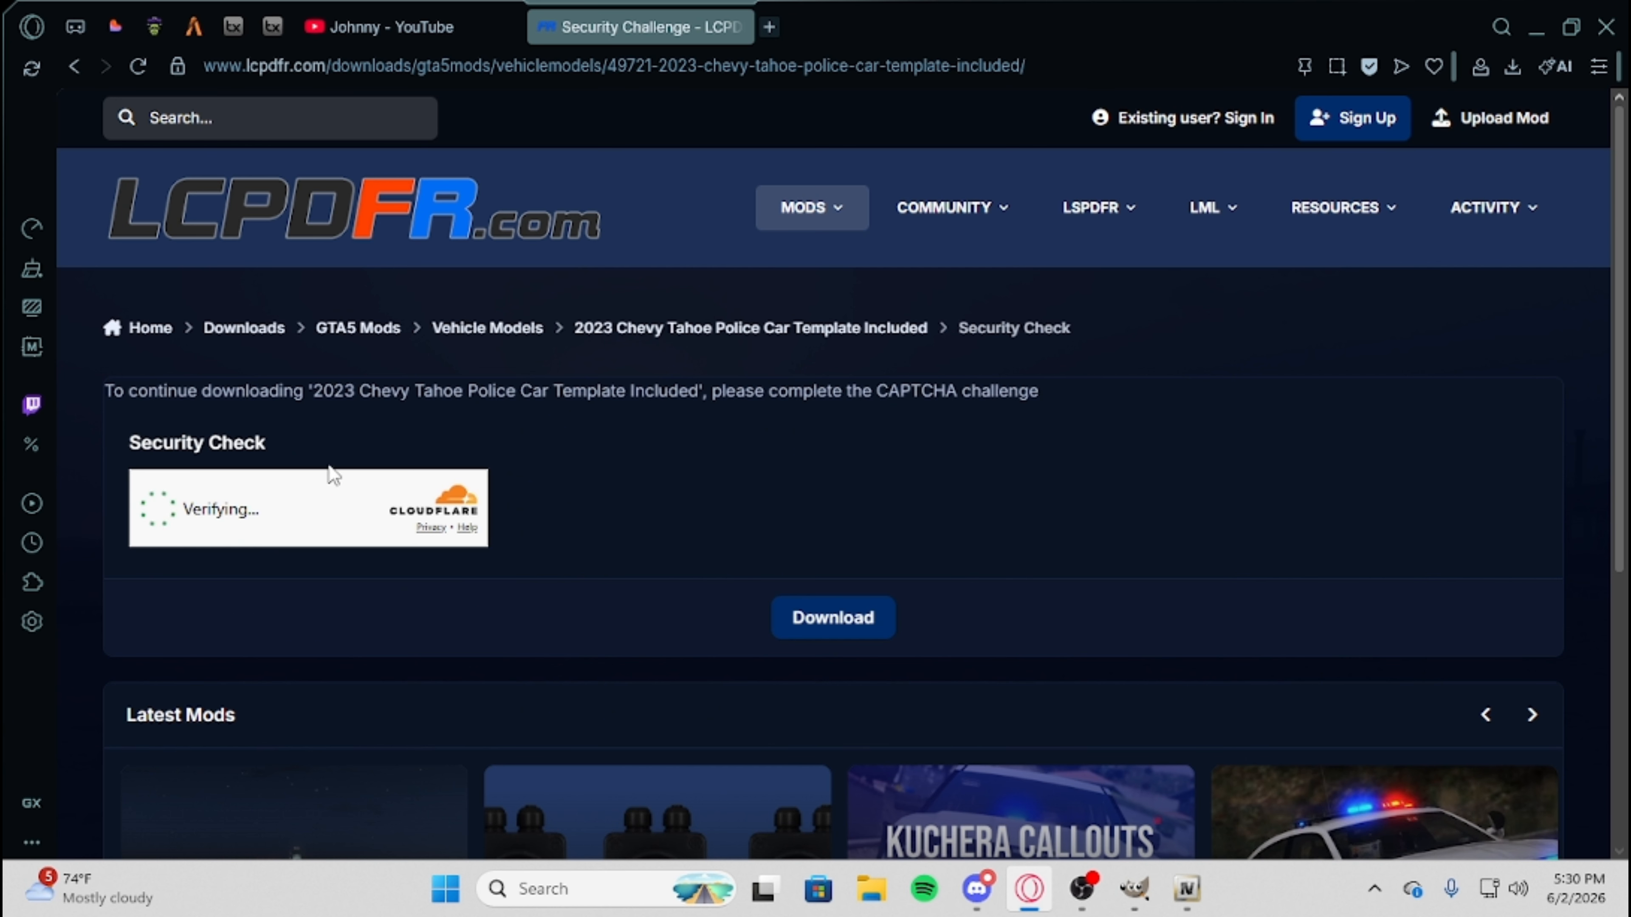
left_click_drag(128, 455, 315, 458)
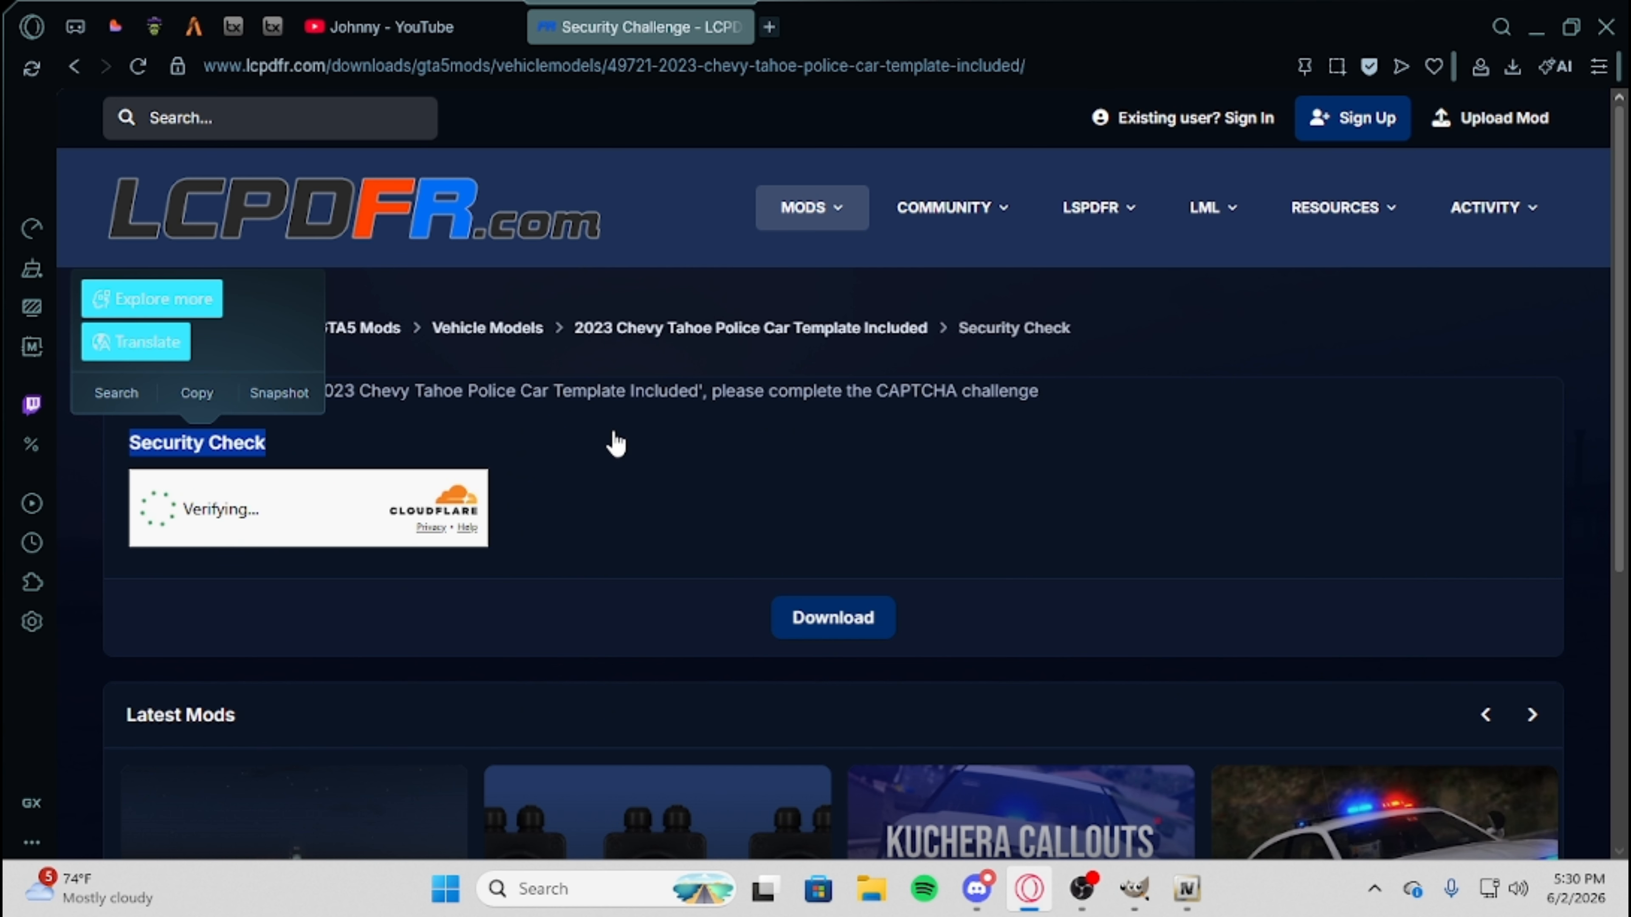
left_click(240, 473)
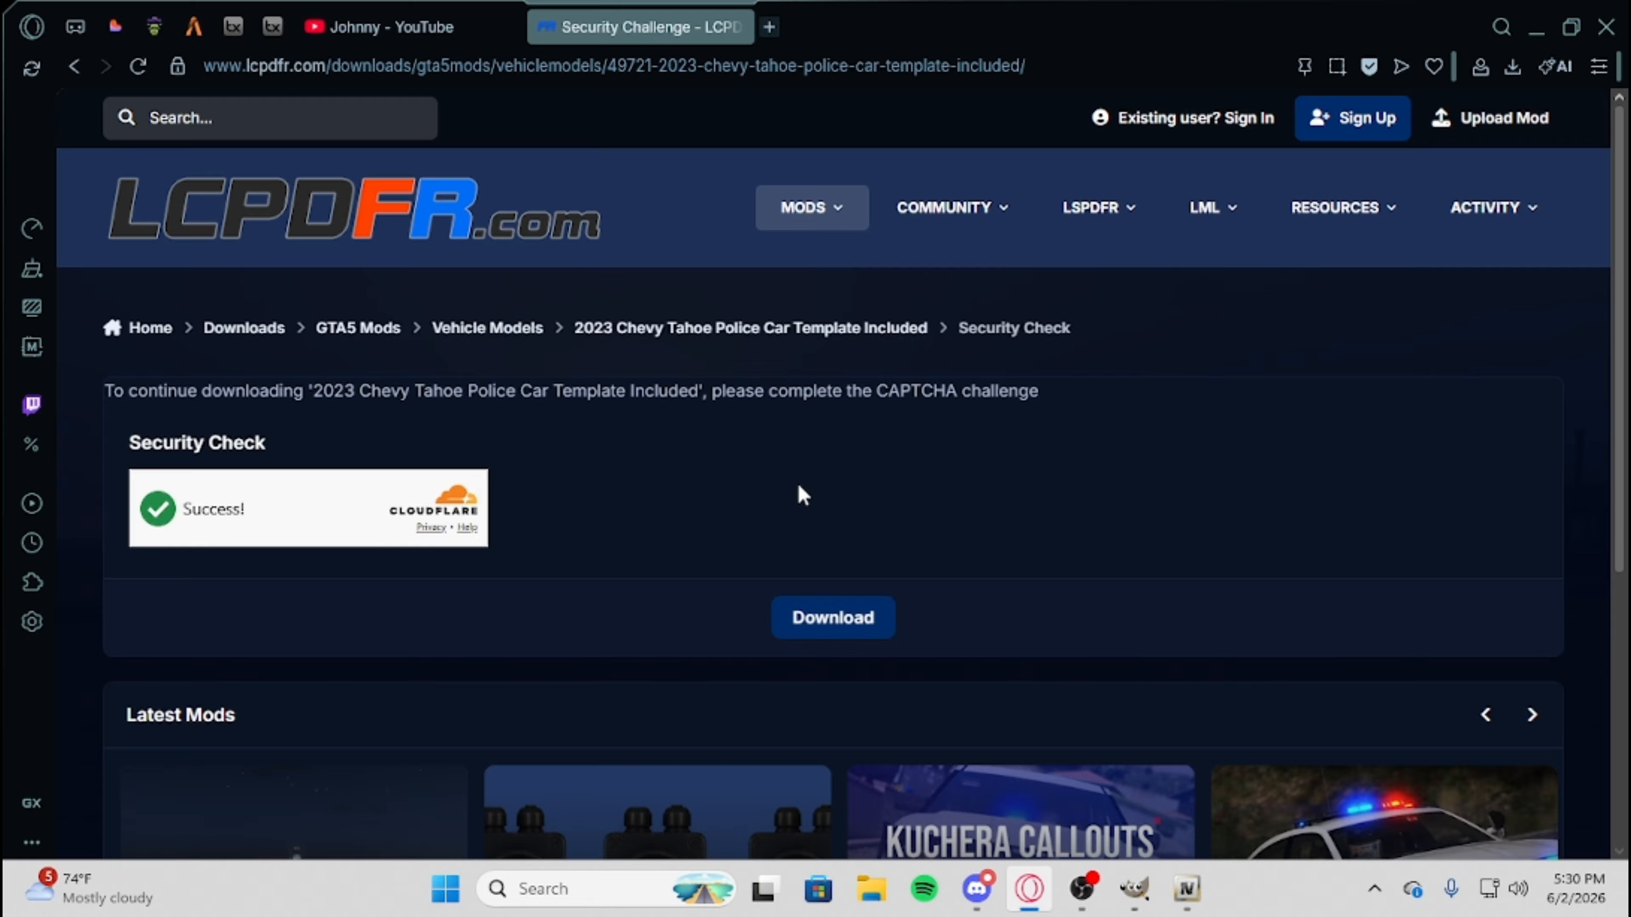
left_click(830, 628)
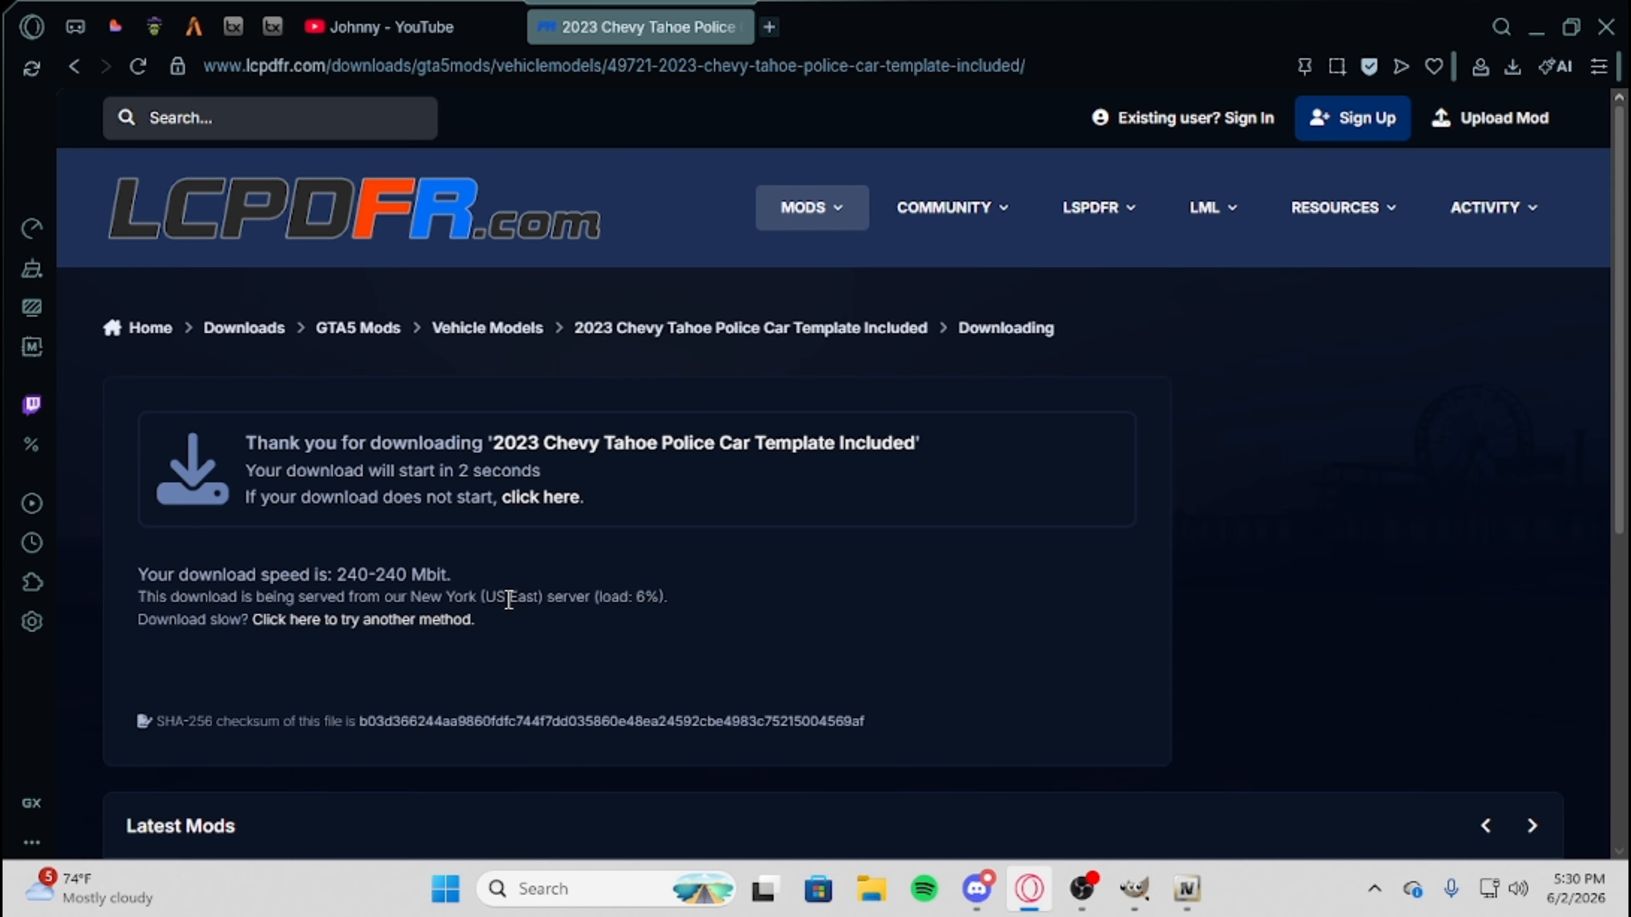
left_click_drag(508, 600, 666, 598)
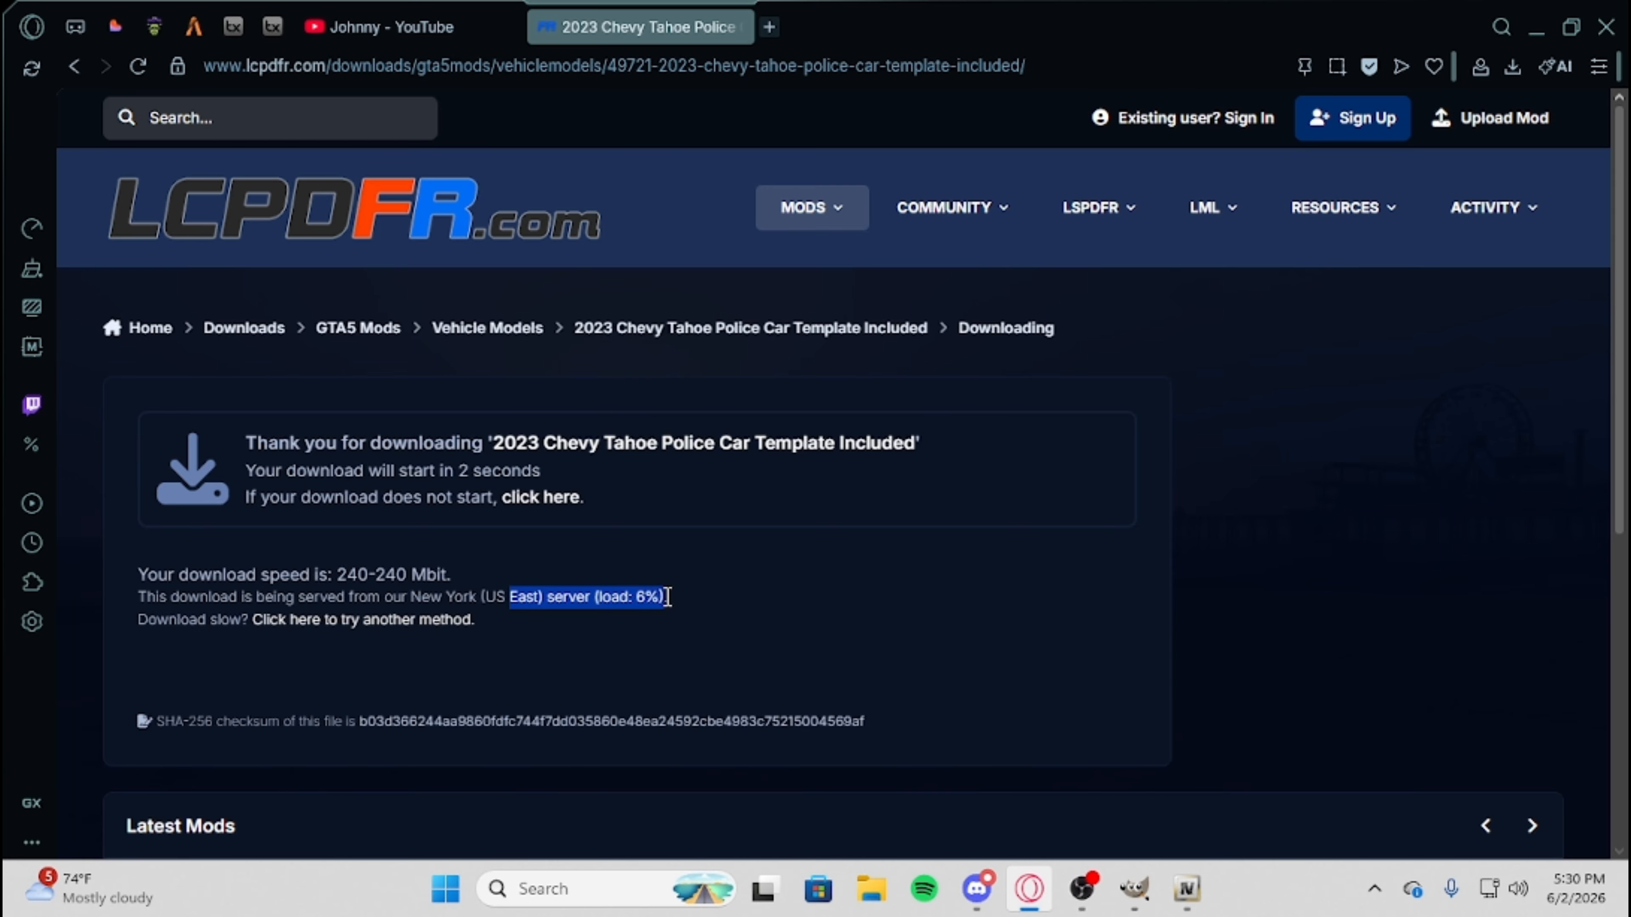
left_click(346, 589)
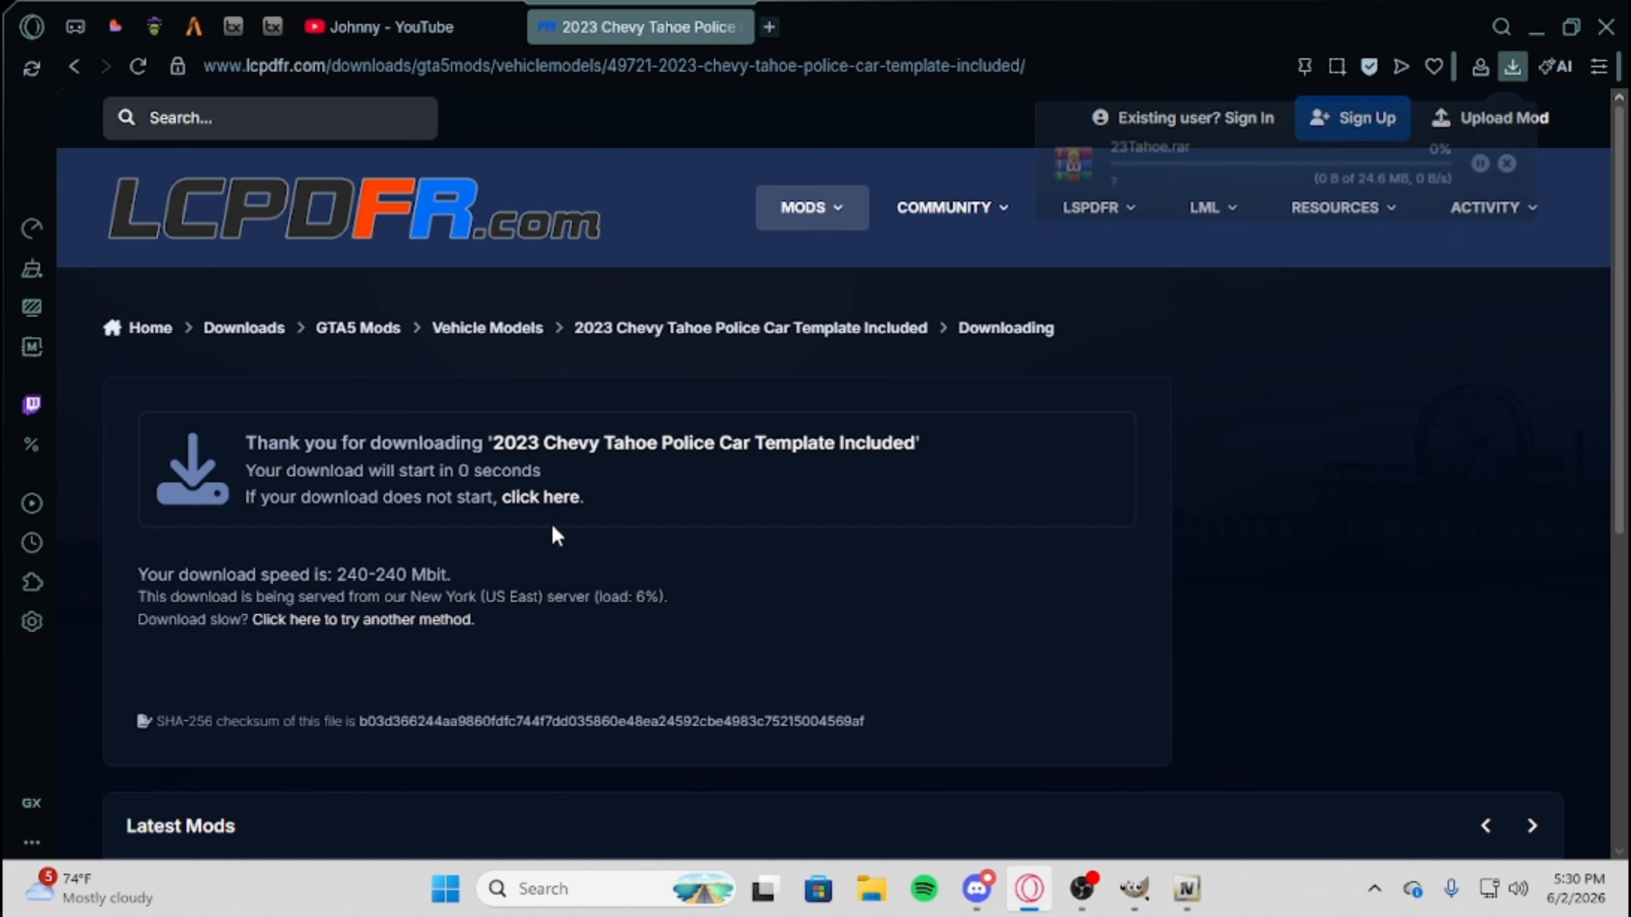
left_click_drag(434, 466, 468, 469)
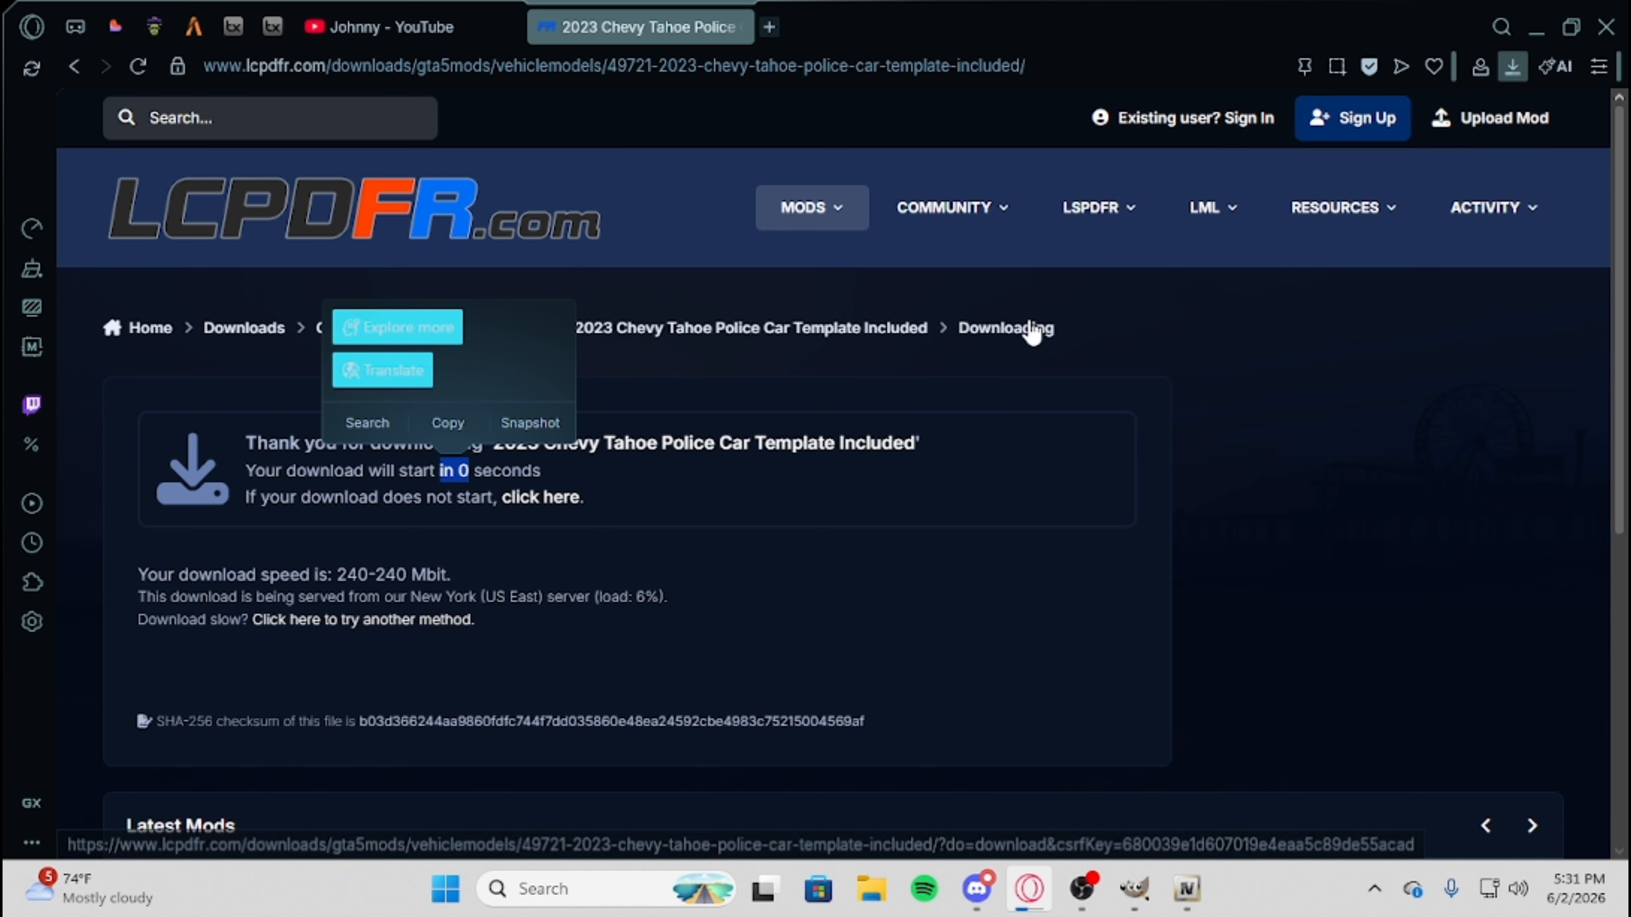
left_click(957, 484)
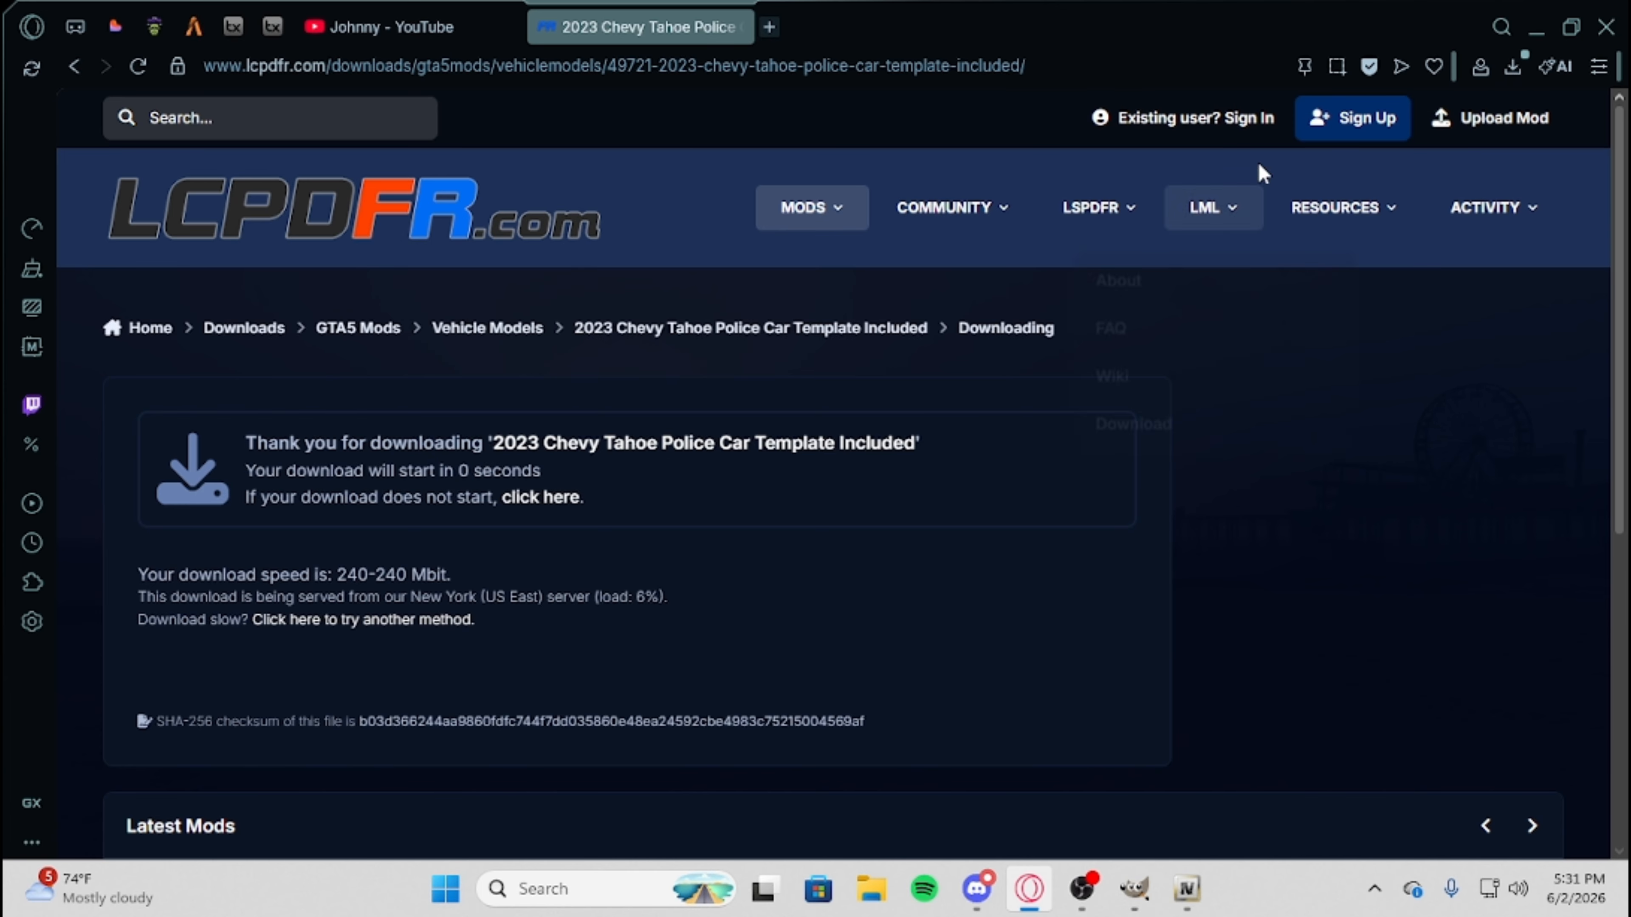
Open the downloaded 23Tahoe.rar in WinRAR, clear the browser out of the way and enter the archive's 23Tahoe folder.
left_click(1514, 66)
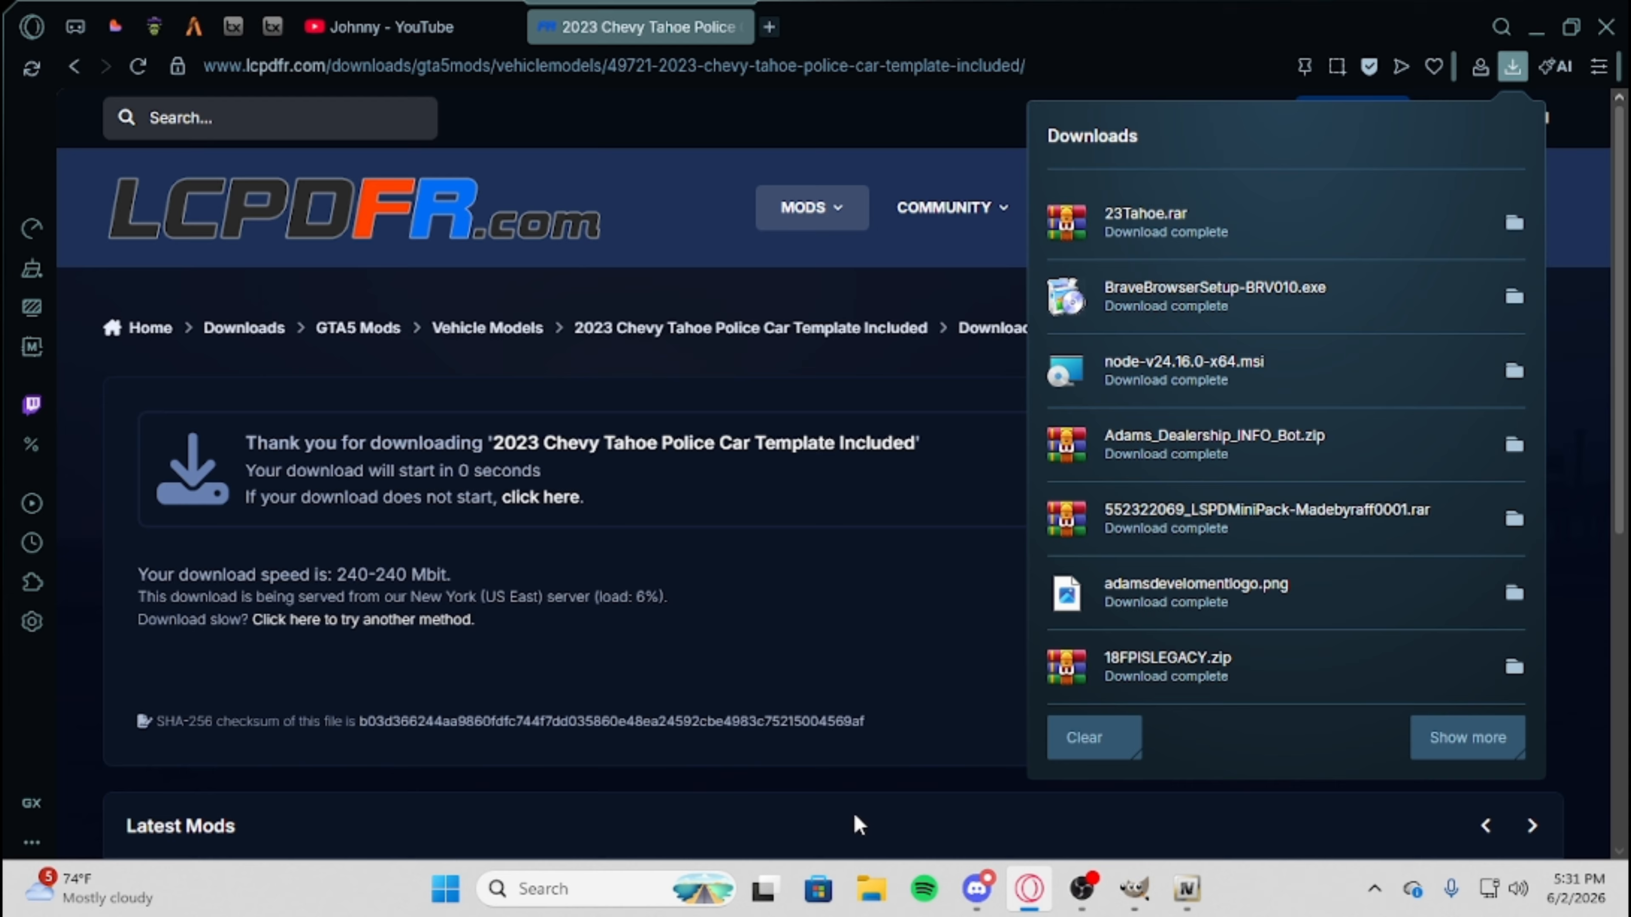
left_click(1154, 228)
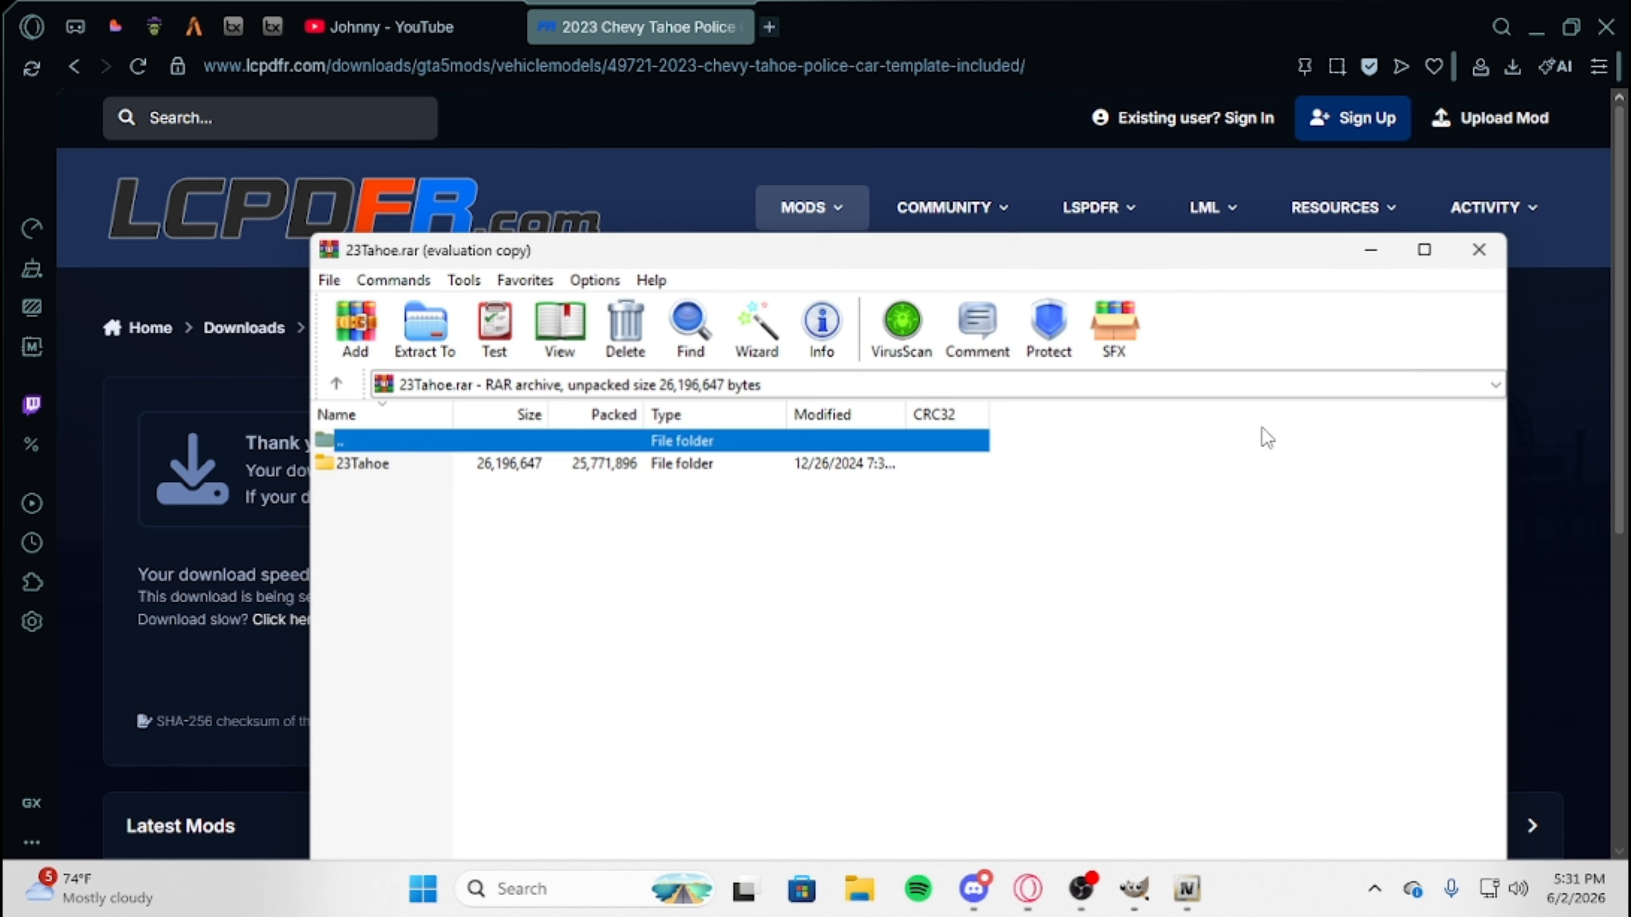
left_click(1536, 28)
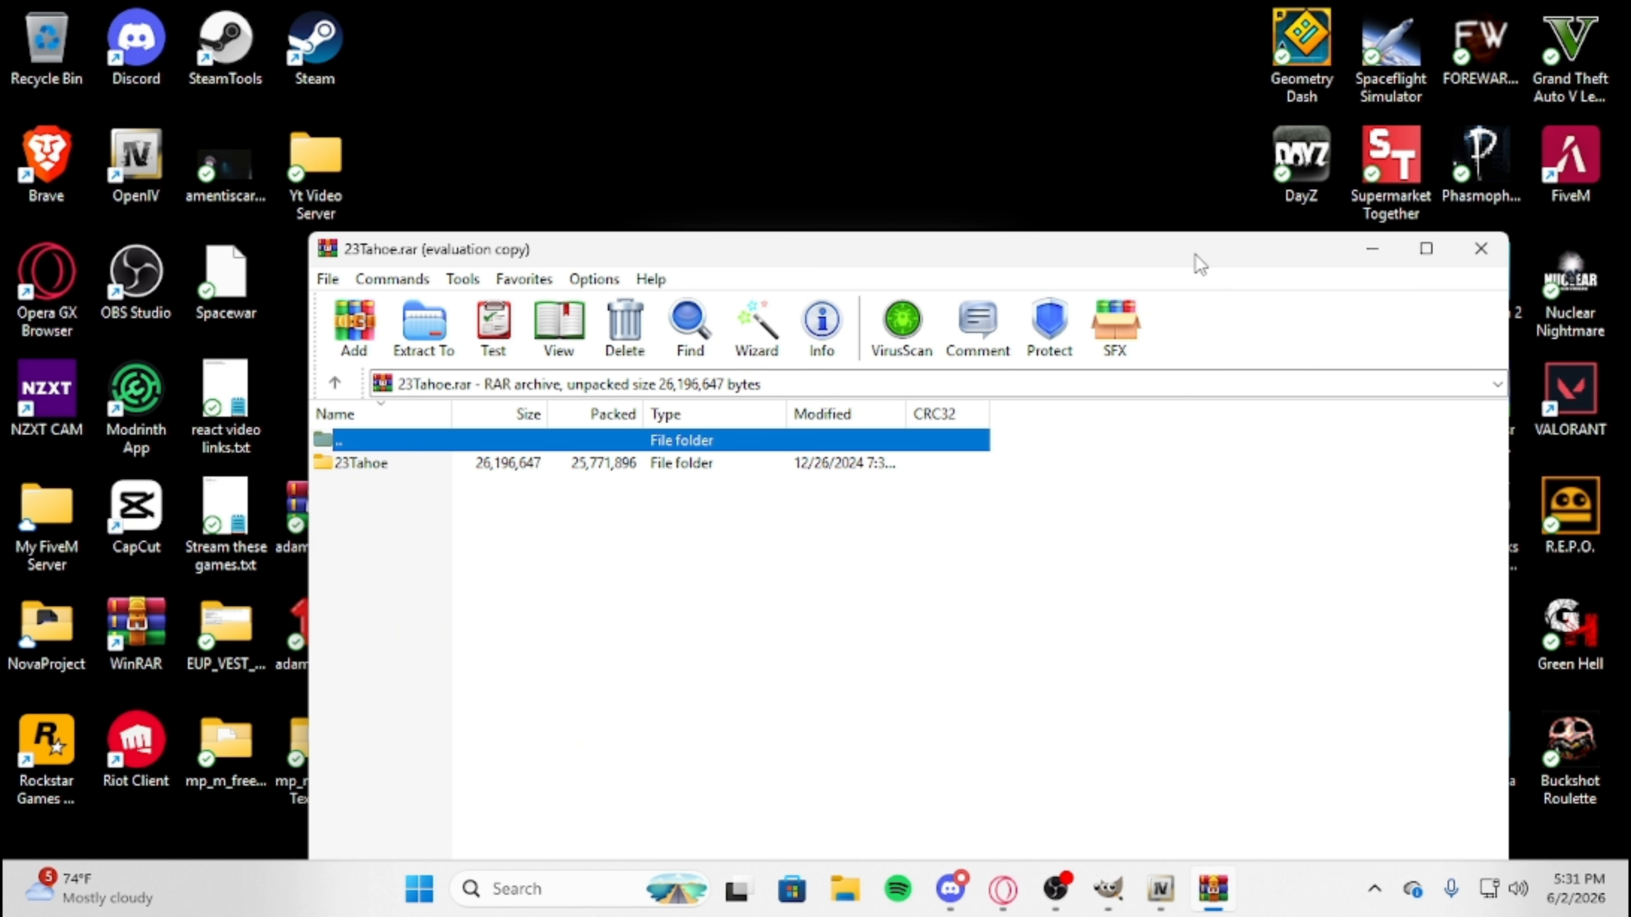
left_click_drag(1282, 257, 1271, 65)
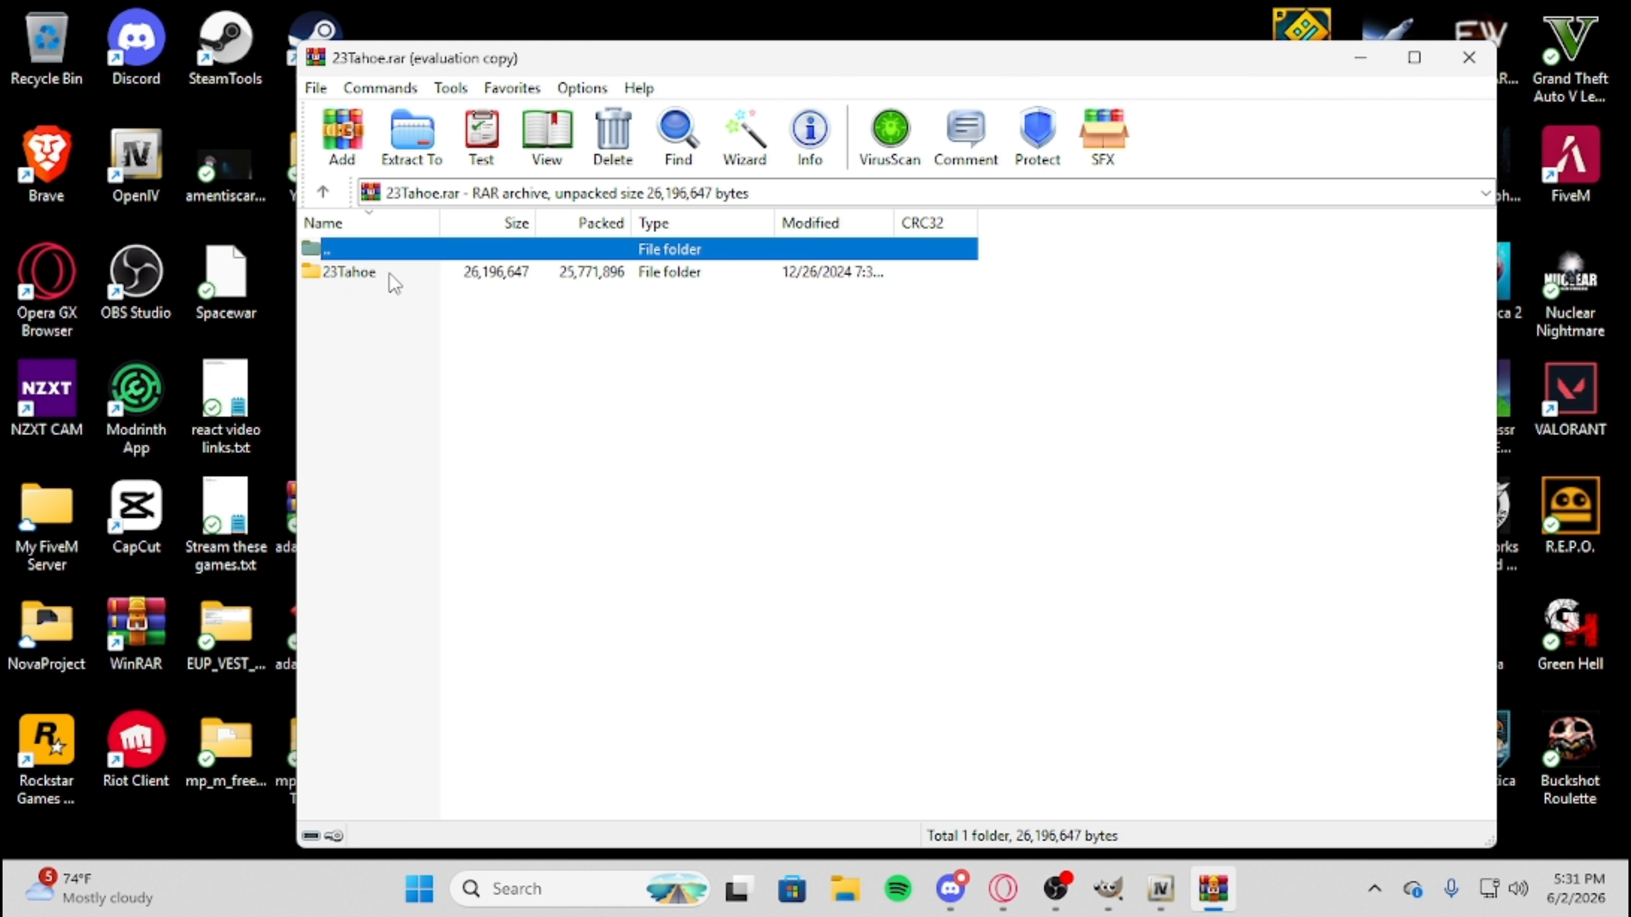
double_click(350, 273)
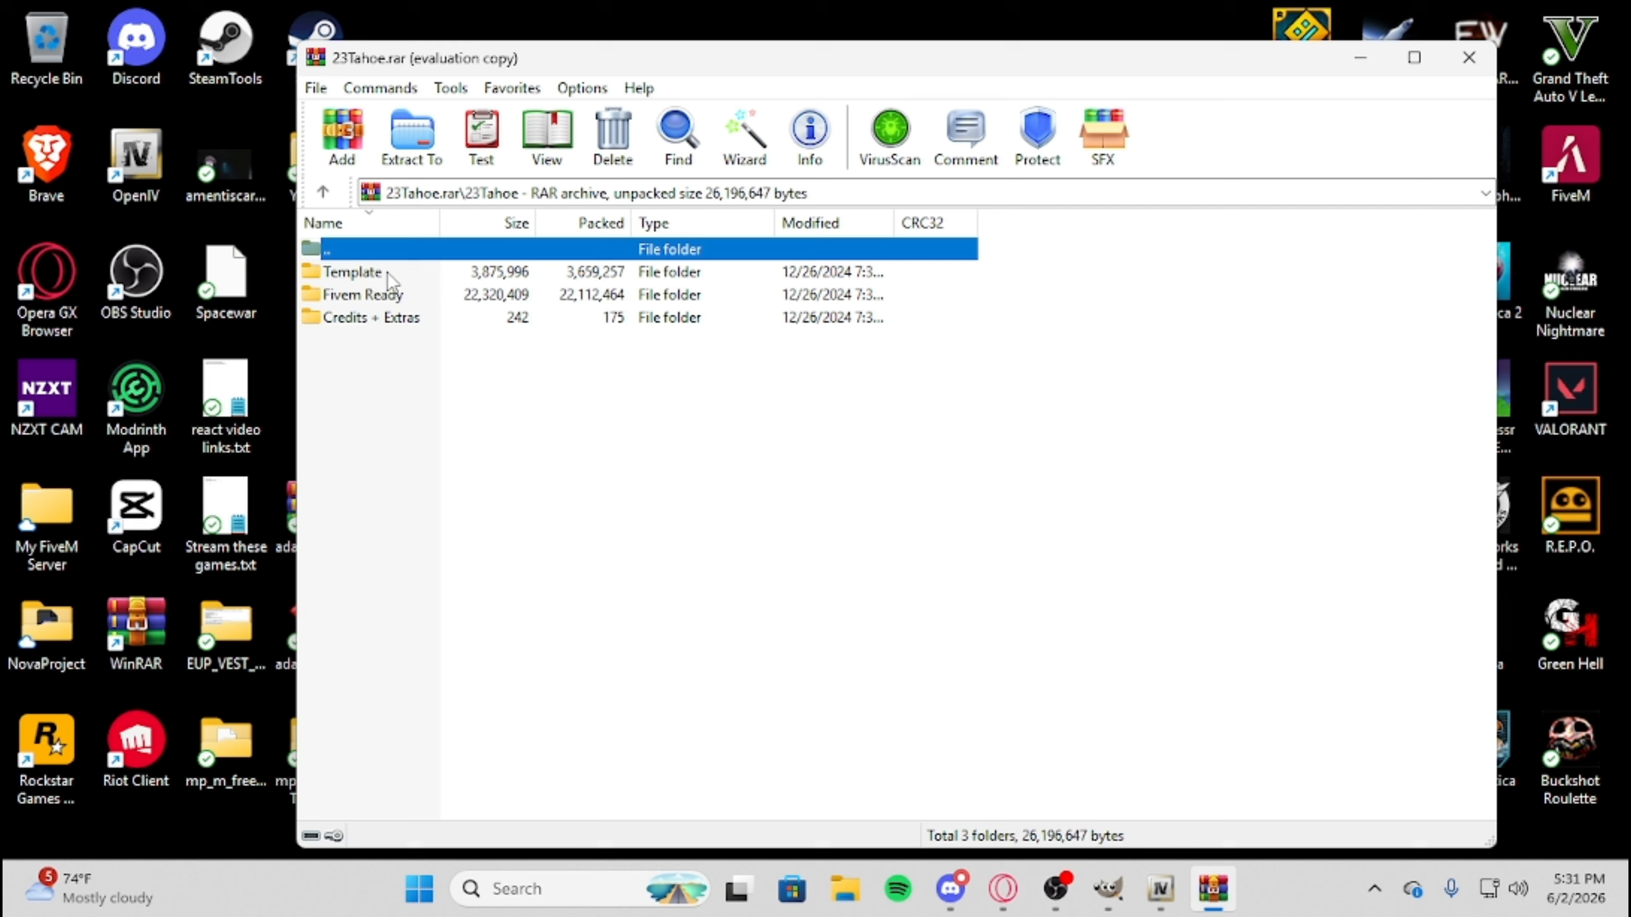
Bring up GIMP and place the 23Tahoe.rar archive window in front of it.
left_click(1360, 57)
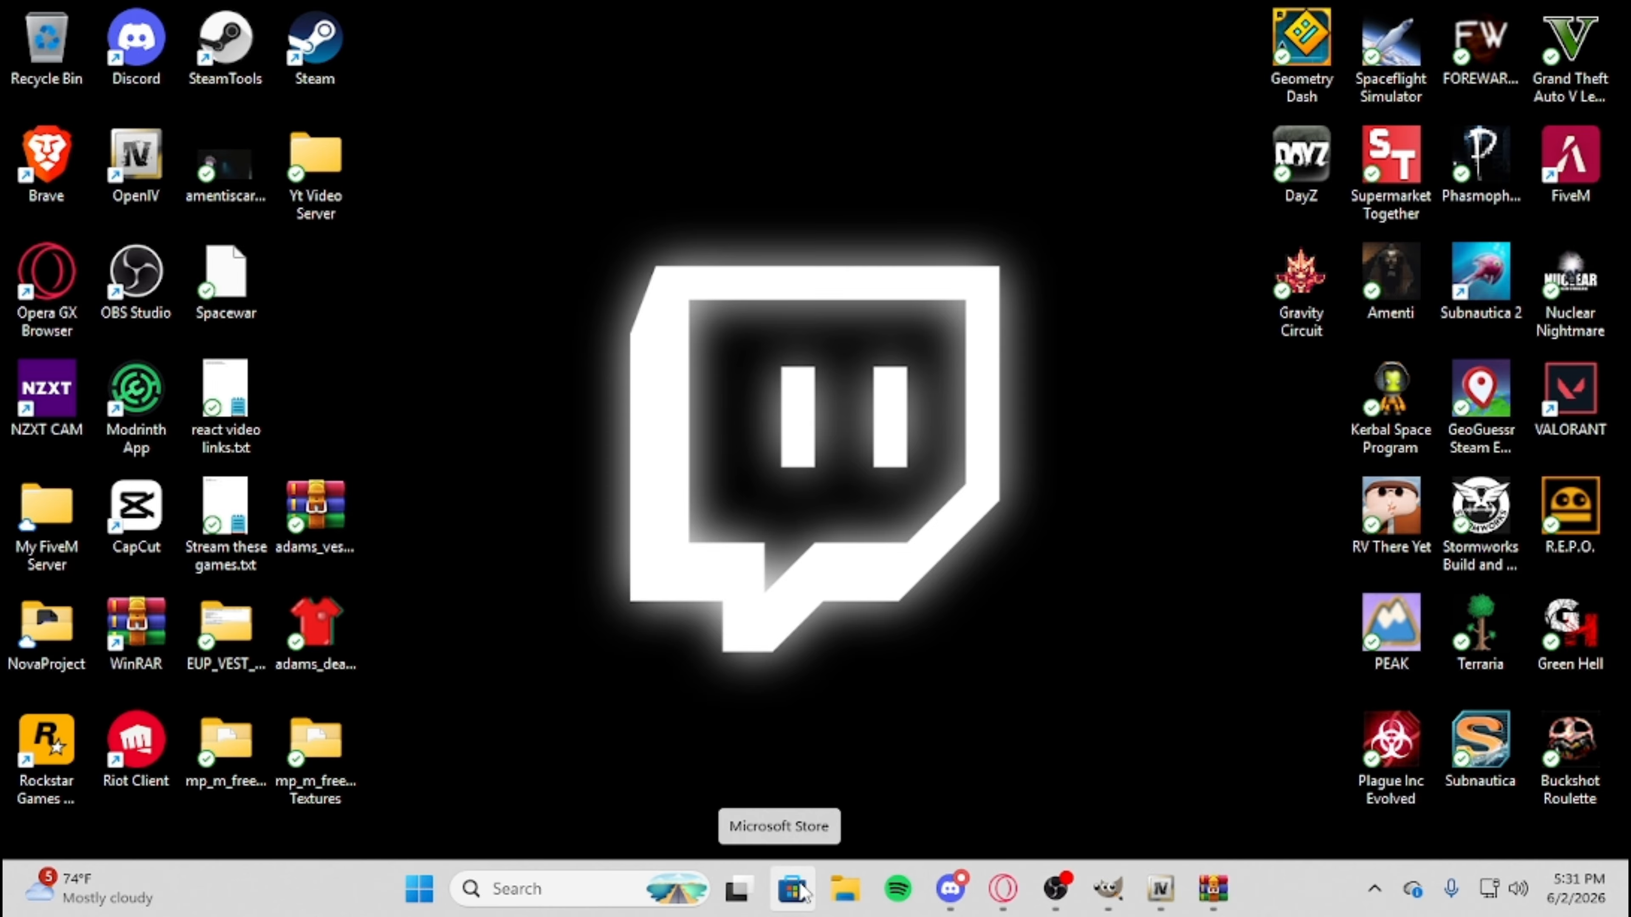
left_click(1108, 893)
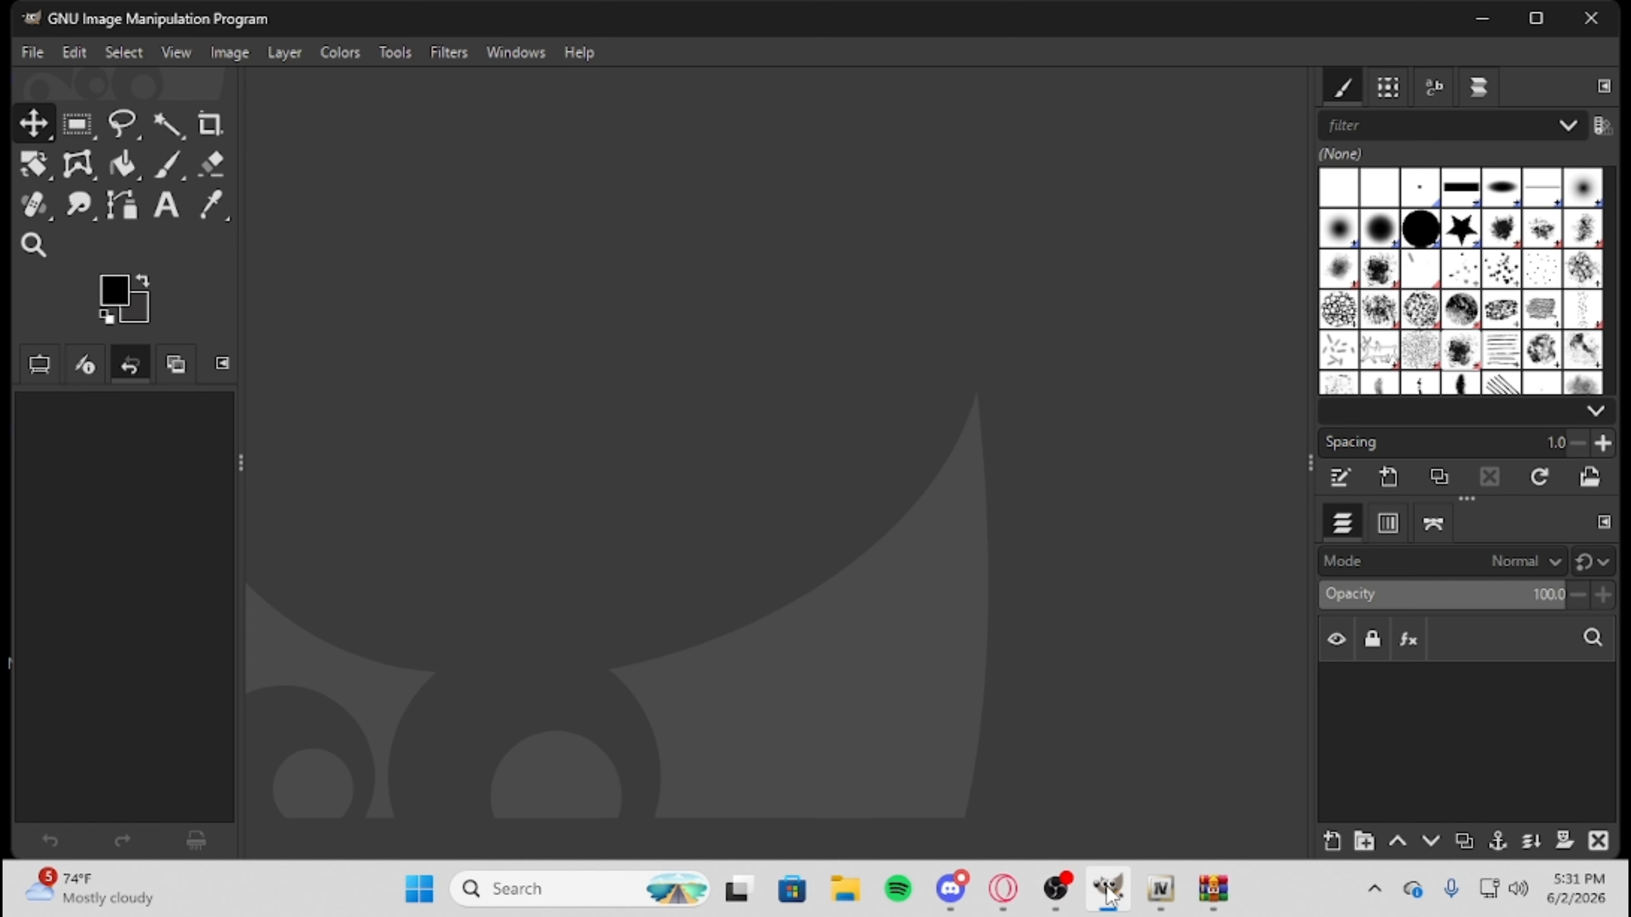
left_click(1213, 889)
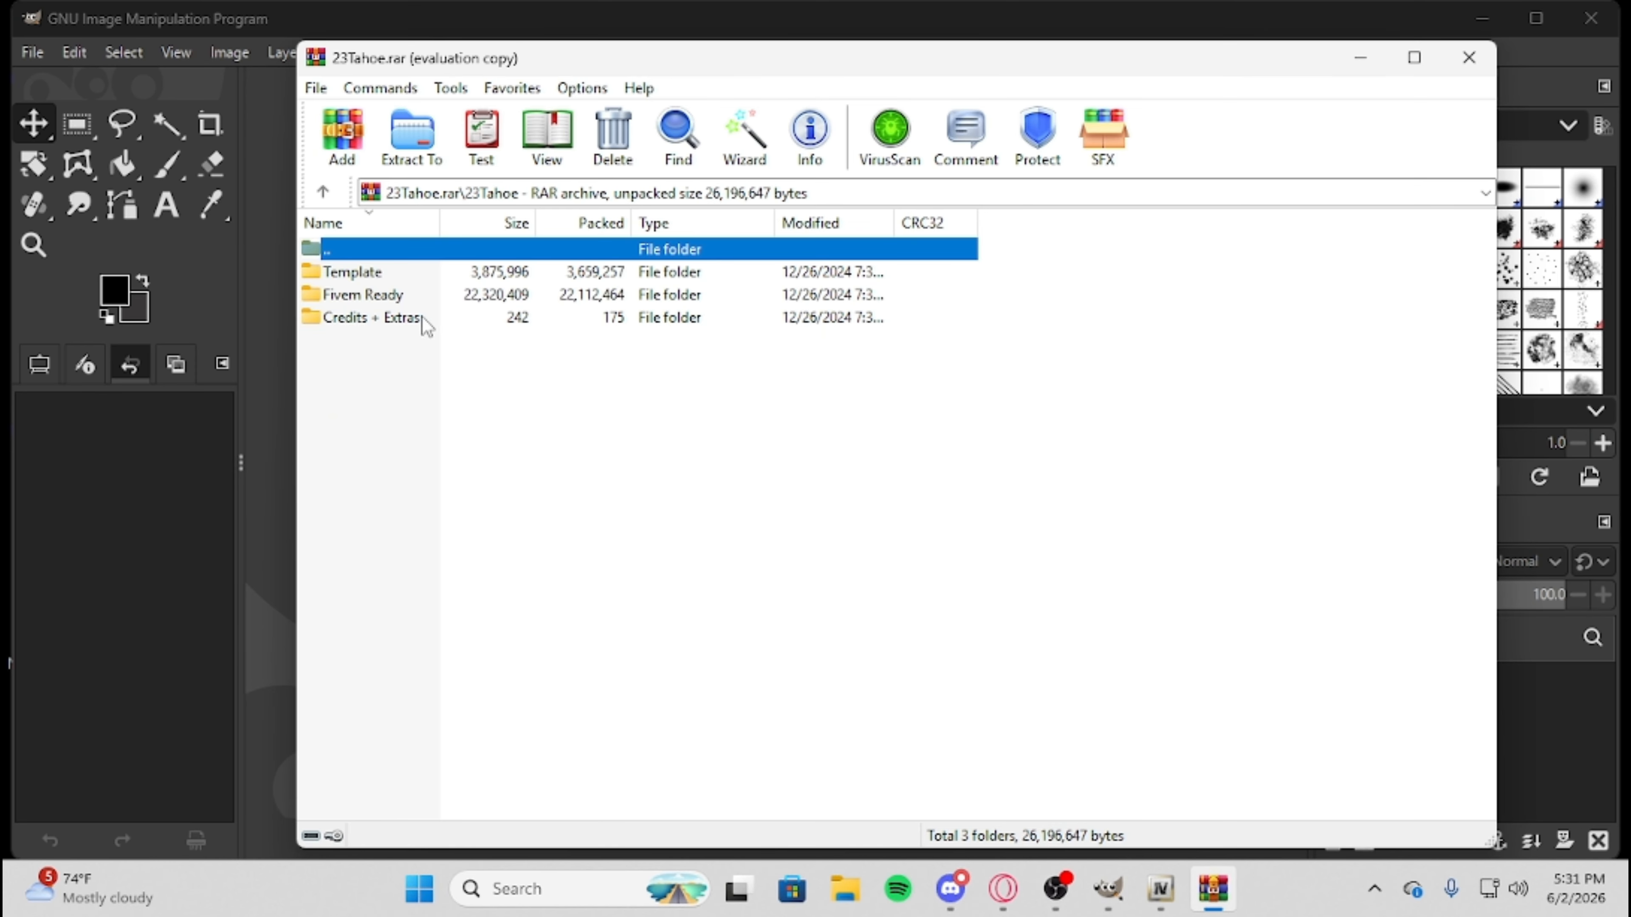
Open the archive's Template folder and load sub23_sign_1.png from it into GIMP as a new image.
left_click_drag(716, 61, 1223, 61)
double_click(917, 273)
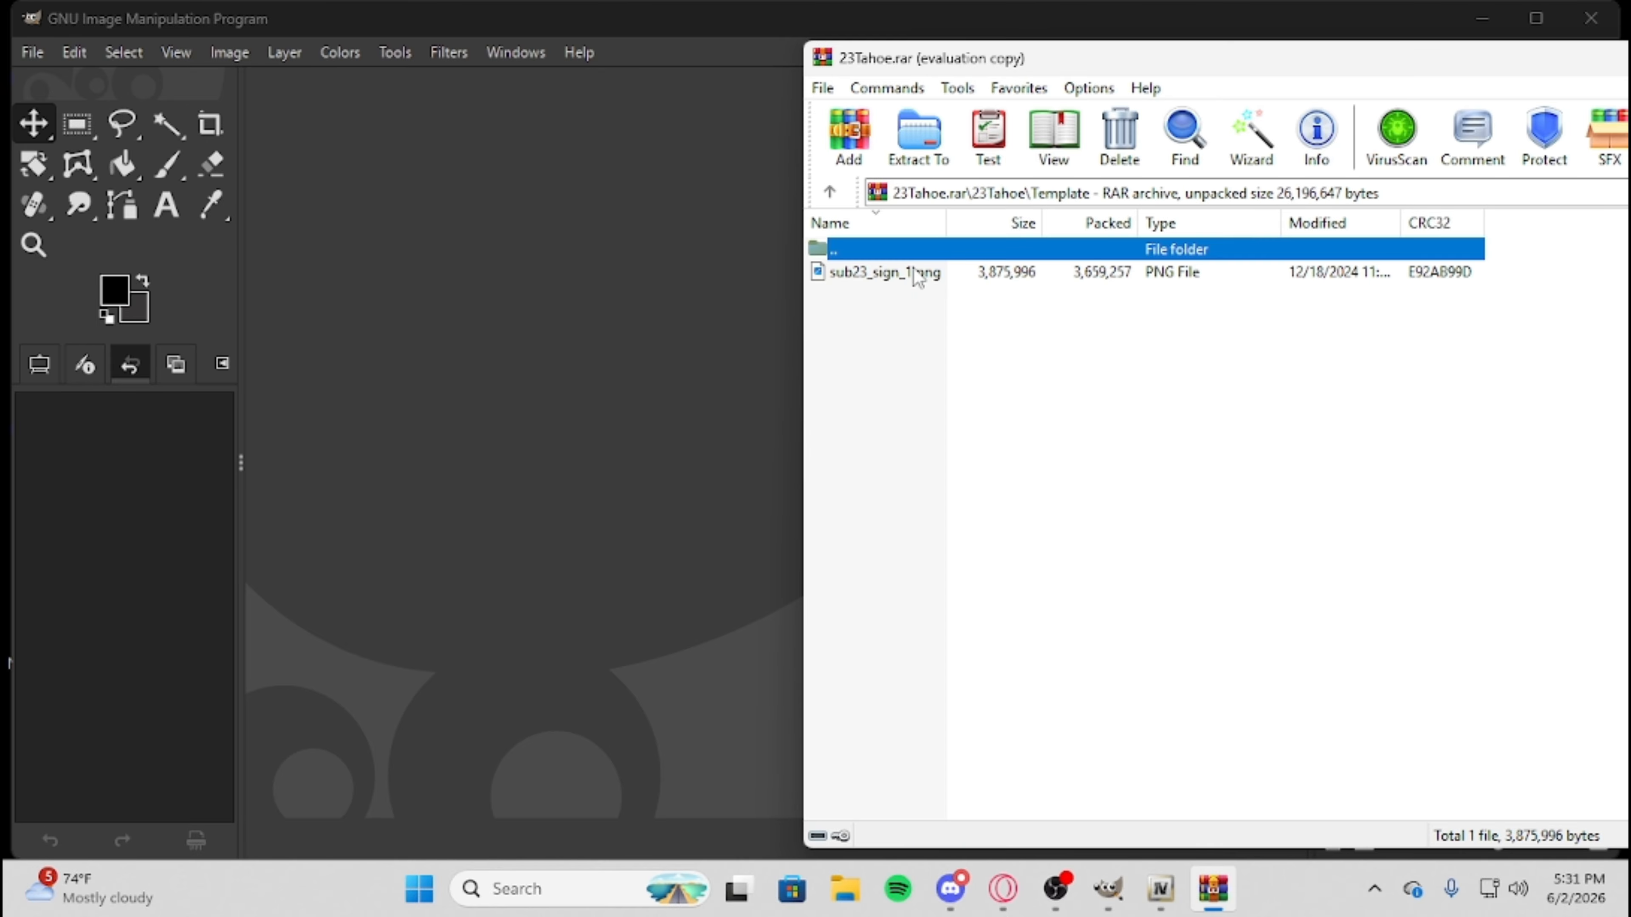
left_click_drag(898, 278, 679, 333)
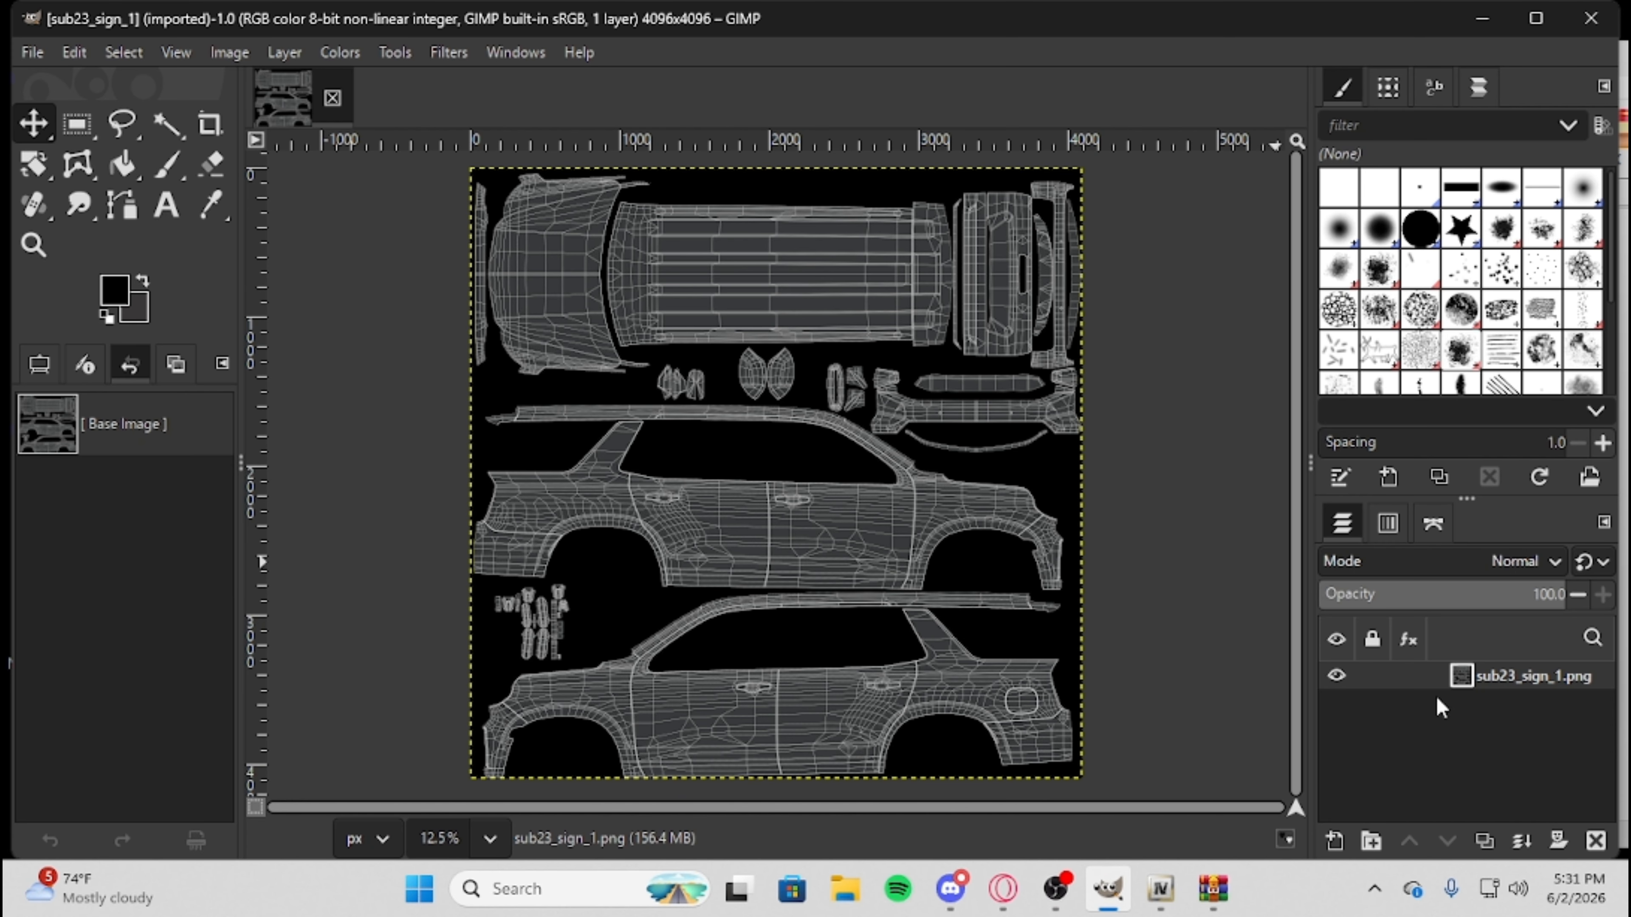
Lock the position and size of the sub23_sign_1.png template layer.
left_click(1374, 679)
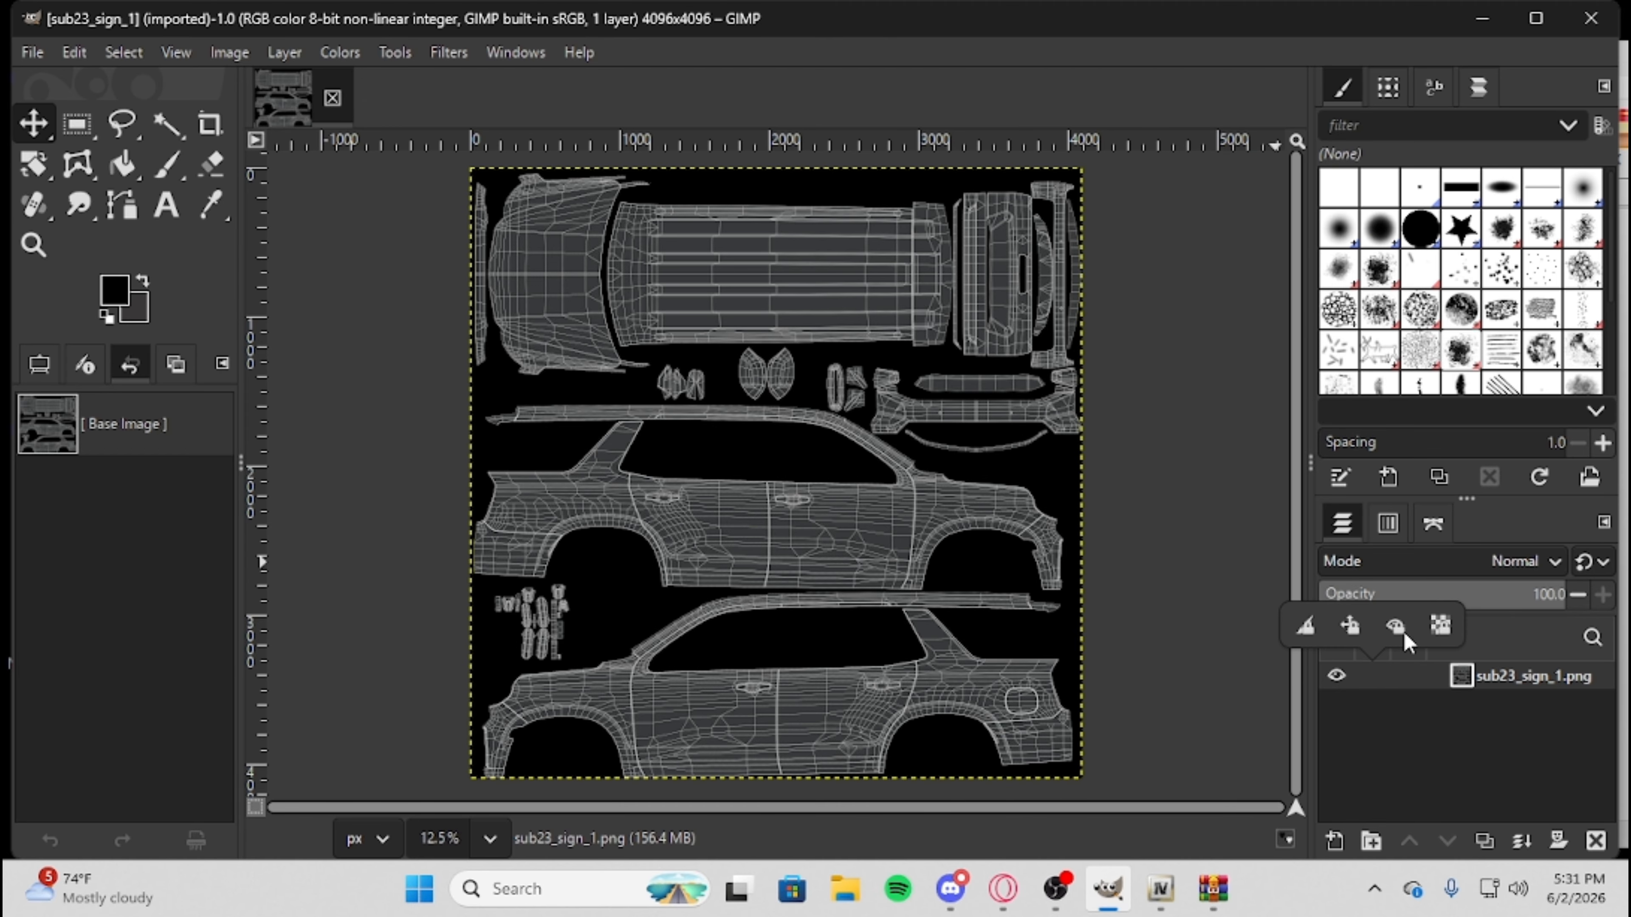
left_click(1350, 628)
left_click(1440, 752)
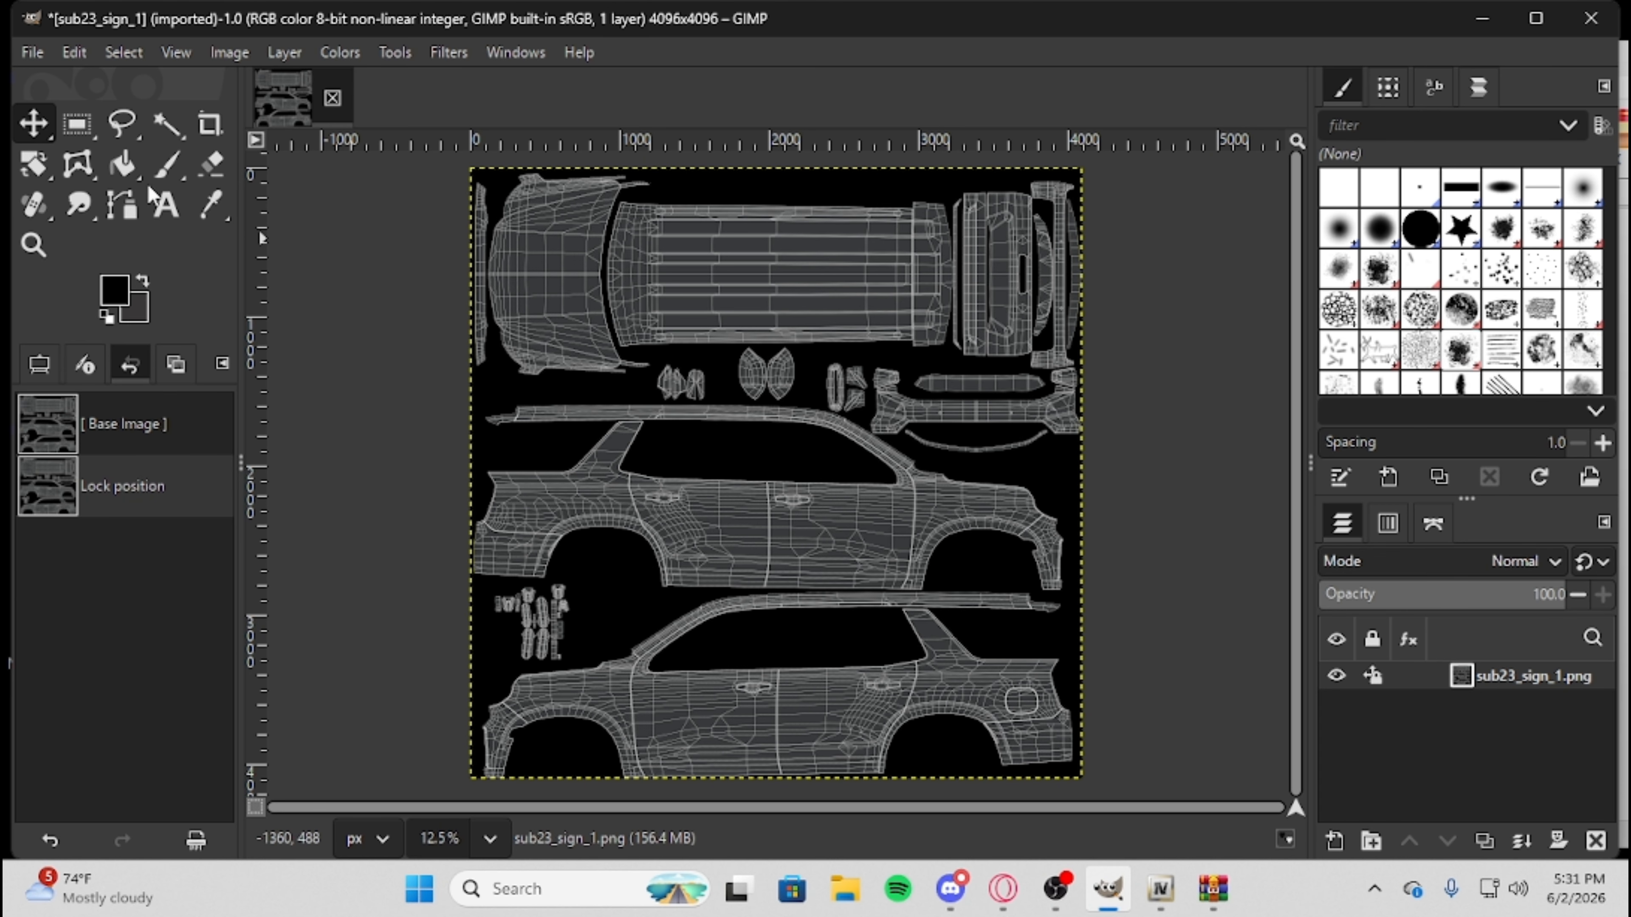
left_click(163, 181)
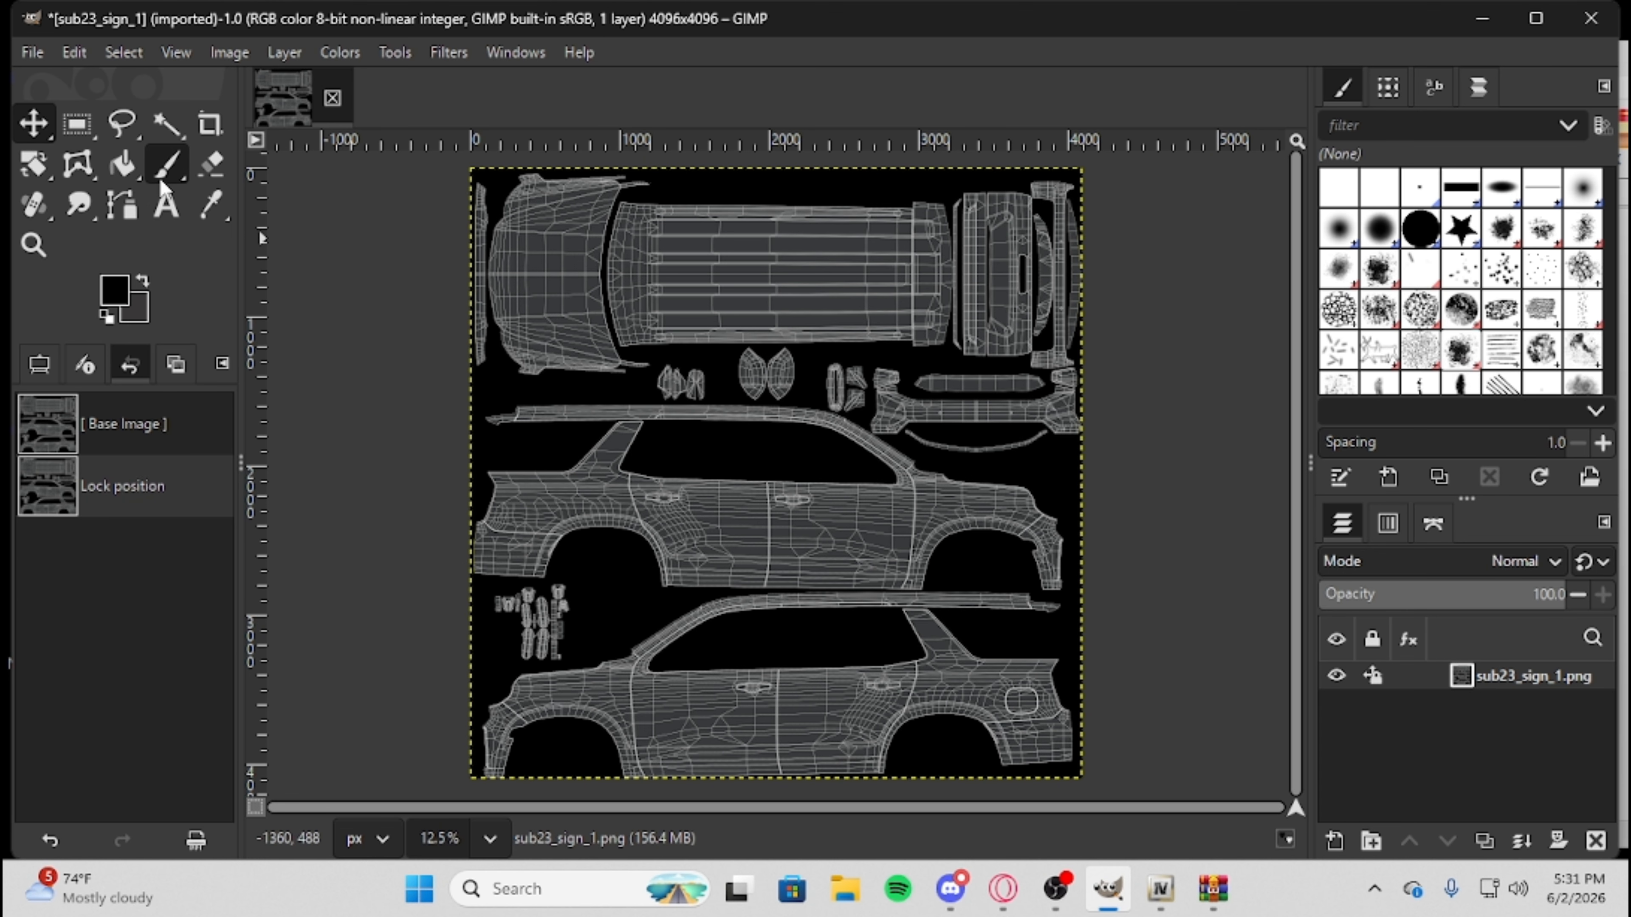
right_click(917, 522)
mouse_move(1001, 692)
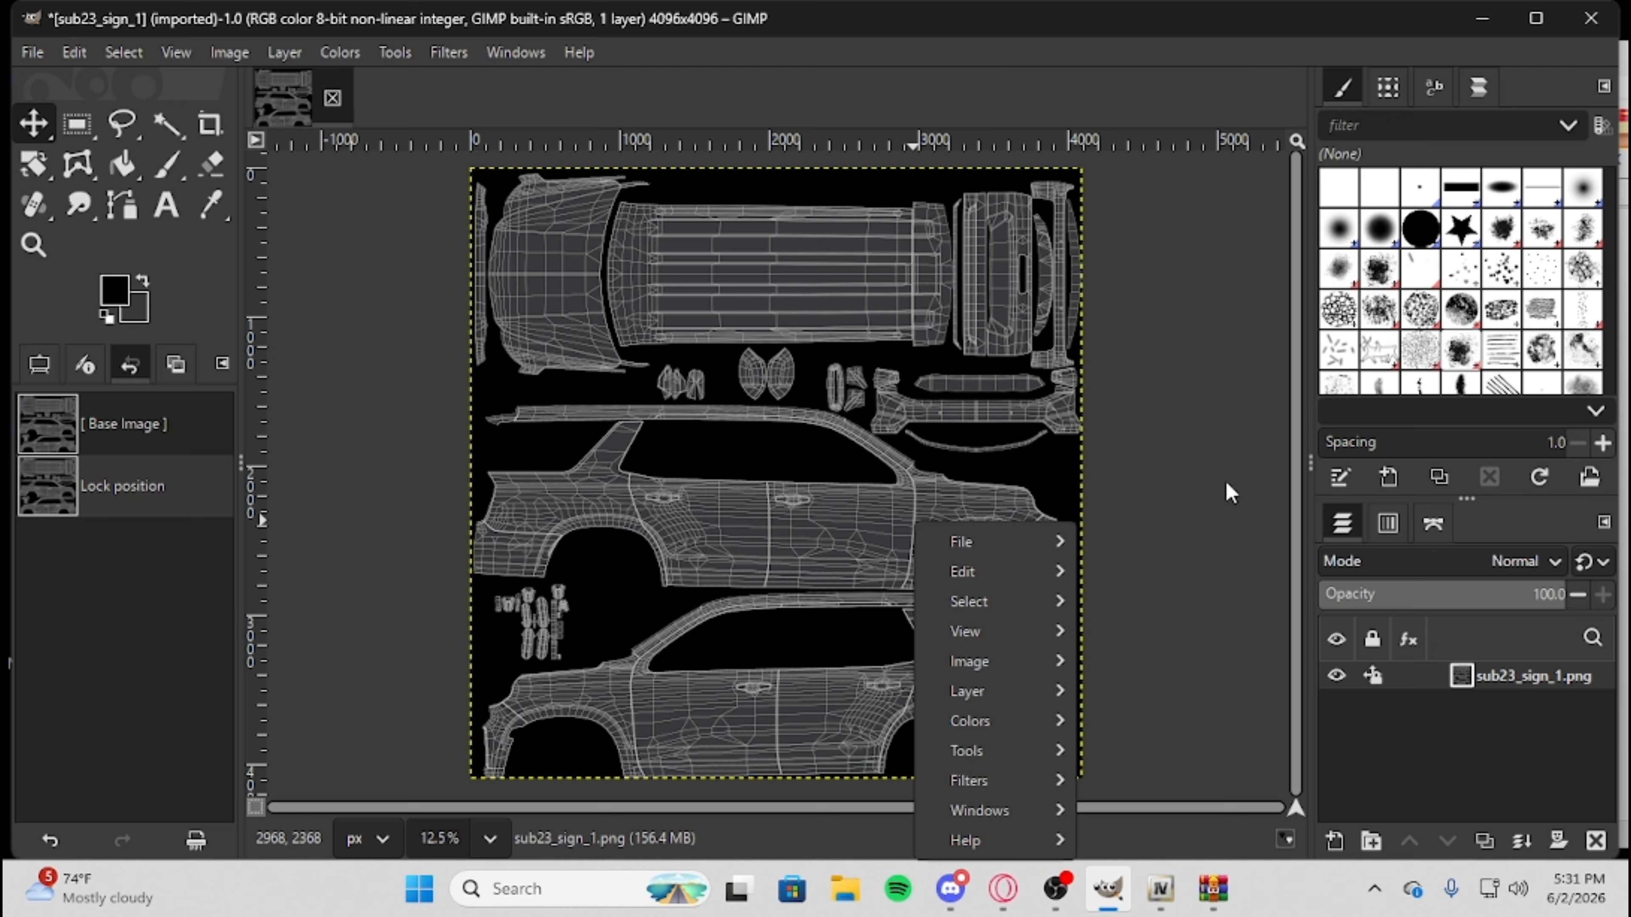
left_click(886, 425)
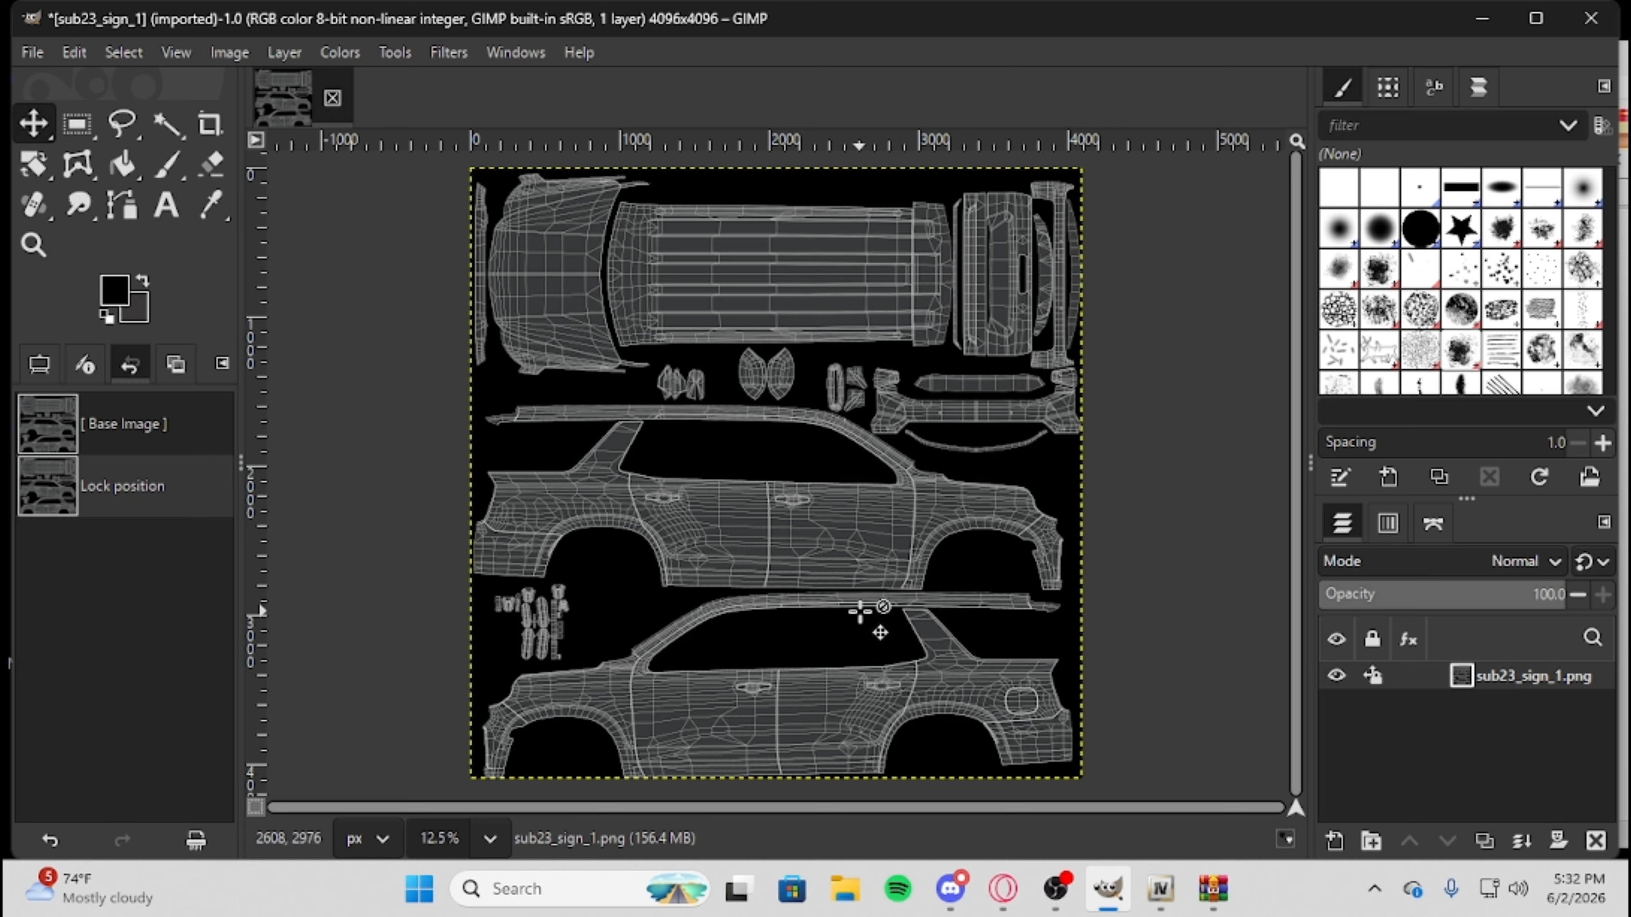
Add a new 4096 × 4096 px layer named Color Overlay, filled with transparency, above the template.
right_click(700, 554)
mouse_move(802, 394)
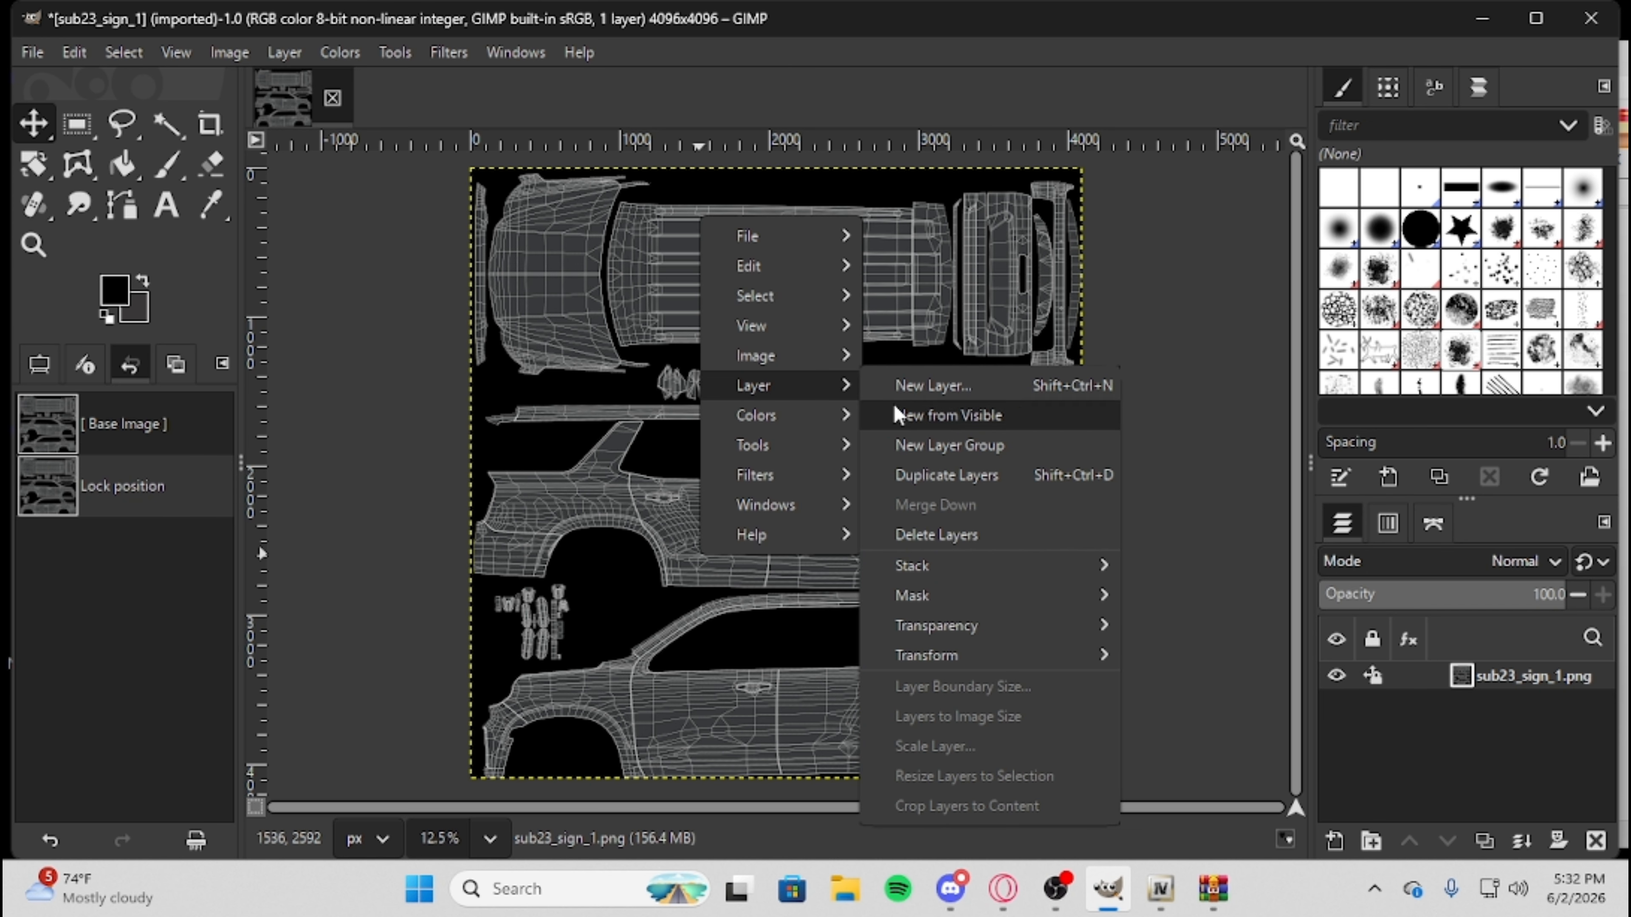
left_click(919, 386)
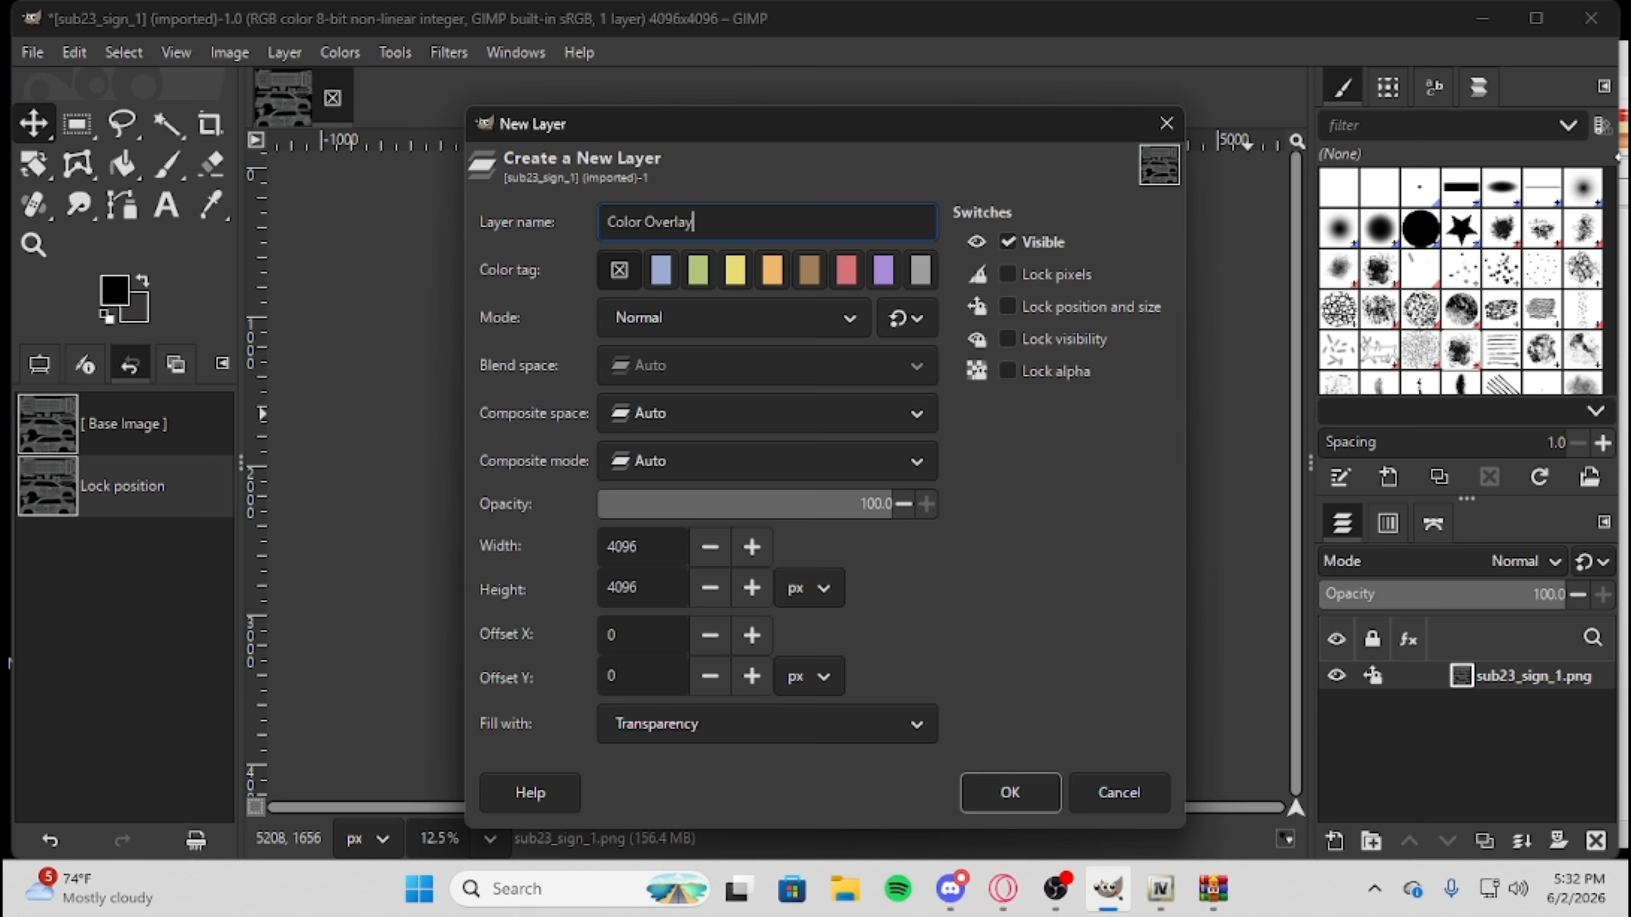
left_click(973, 800)
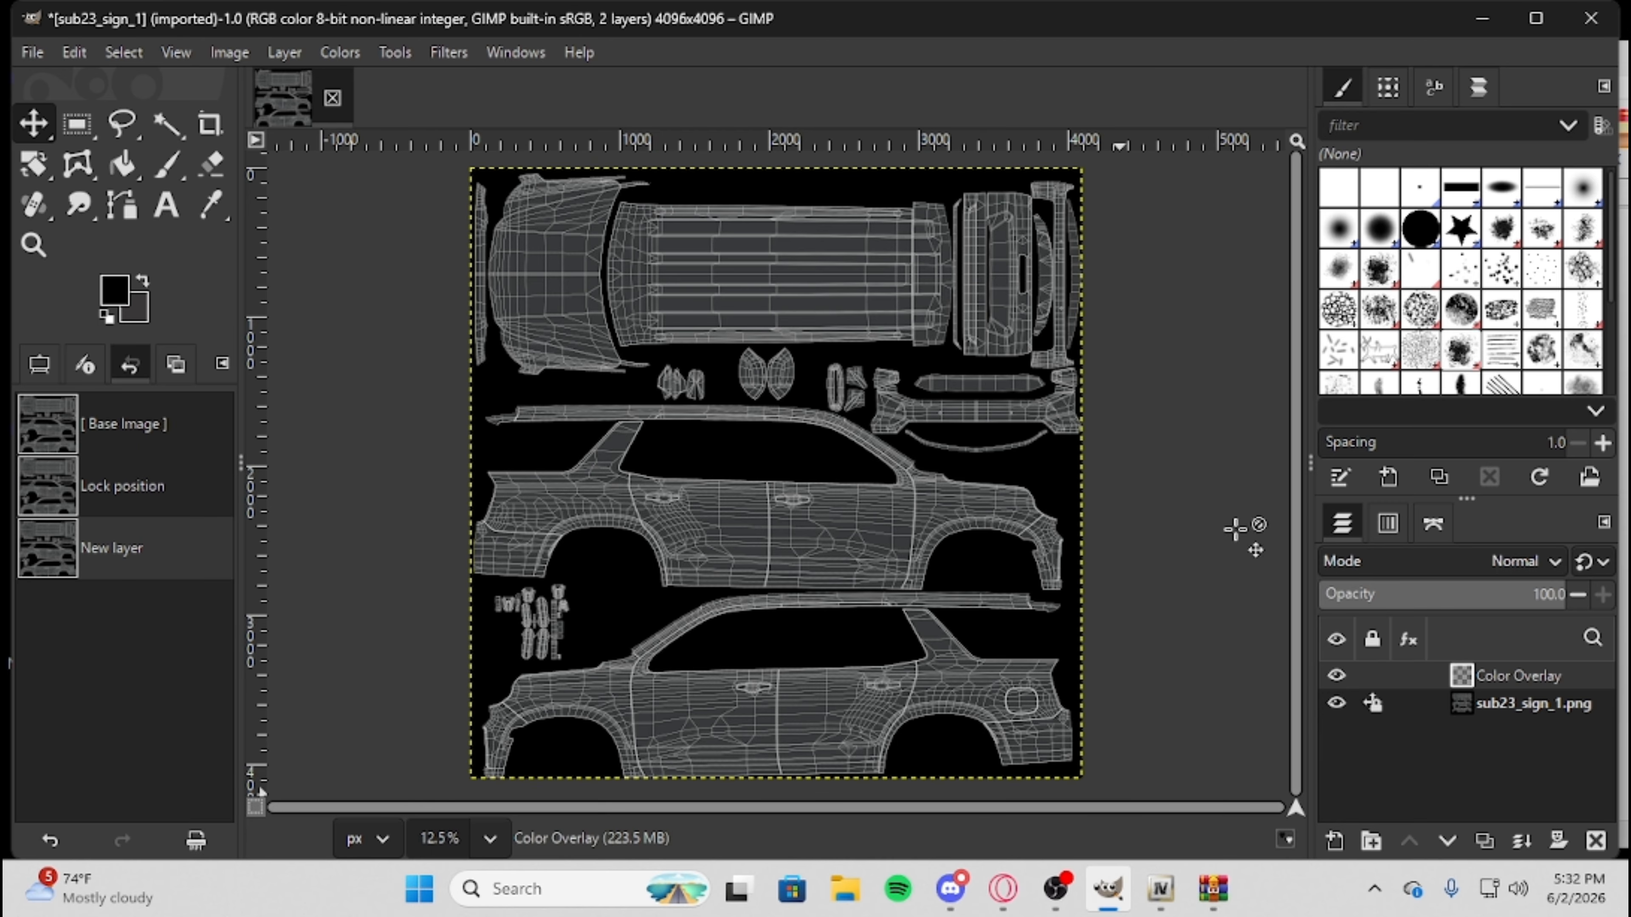
Bucket-fill the Color Overlay layer with the black foreground colour and lock its position and size.
left_click(121, 164)
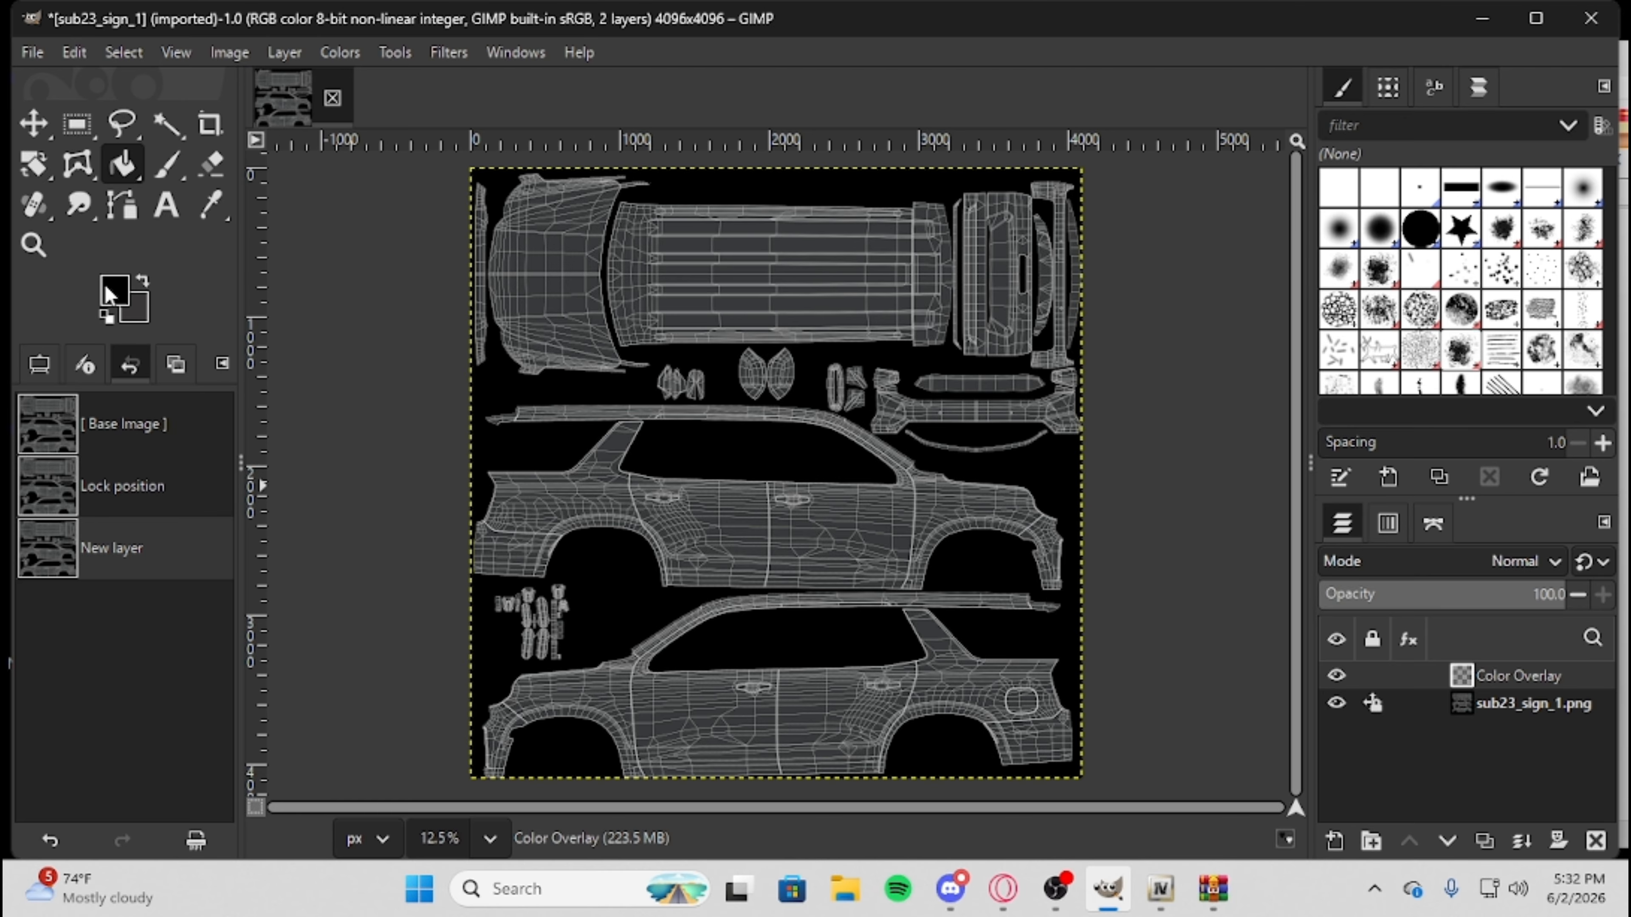
left_click(750, 504)
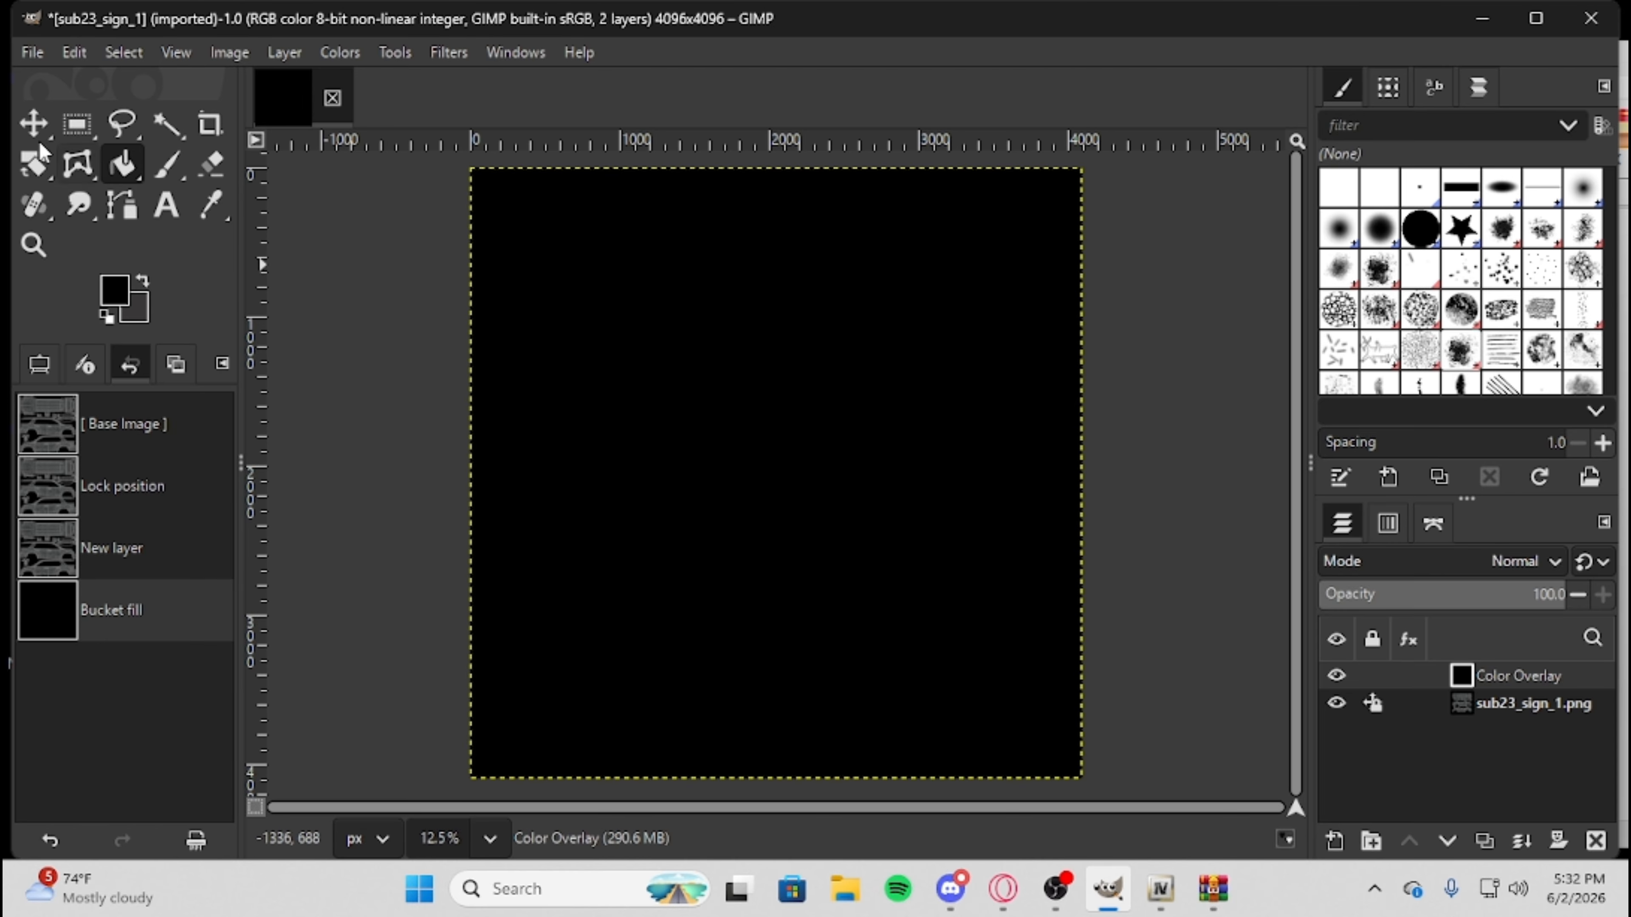
key("m")
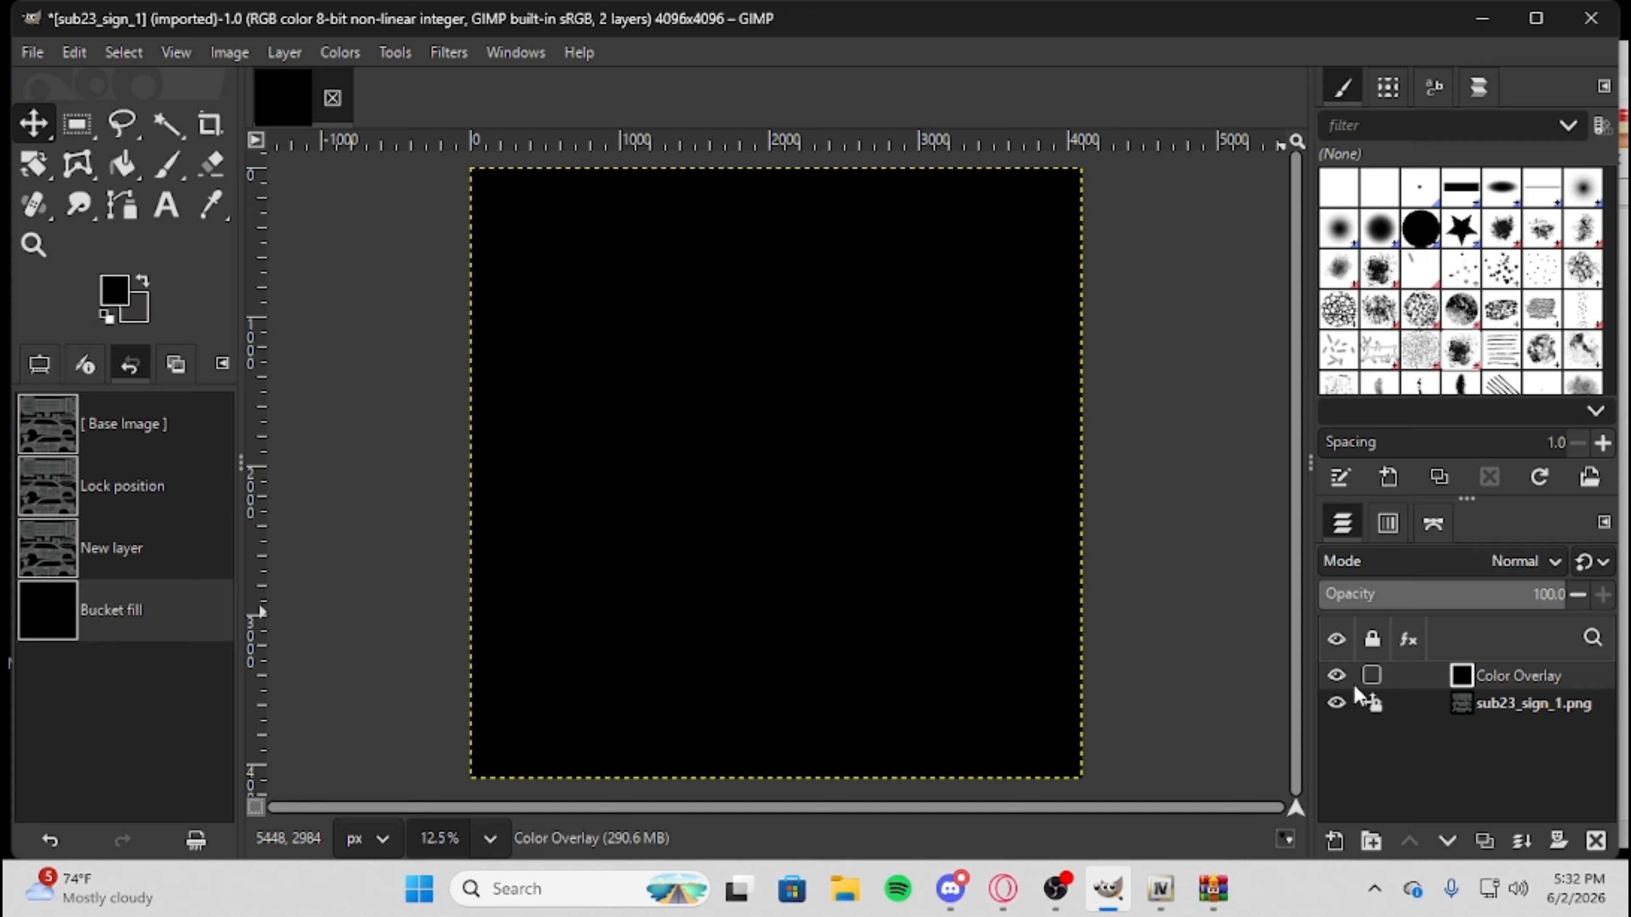
left_click(1372, 676)
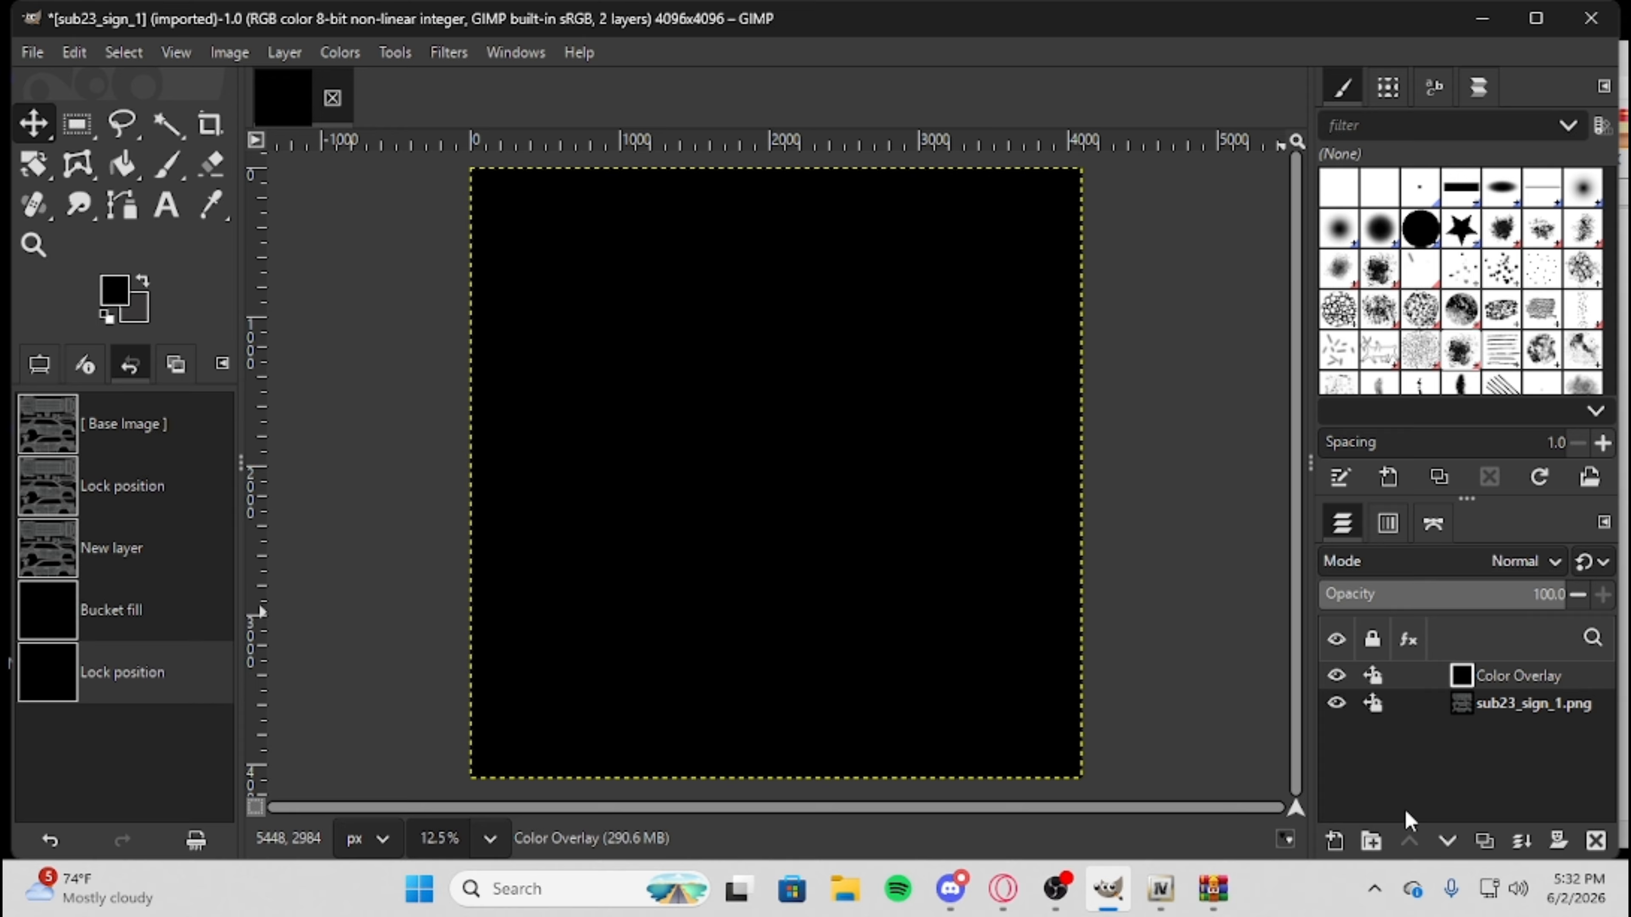
Toggle the Color Overlay layer's visibility several times to compare it with the template, and leave it hidden.
left_click(1337, 675)
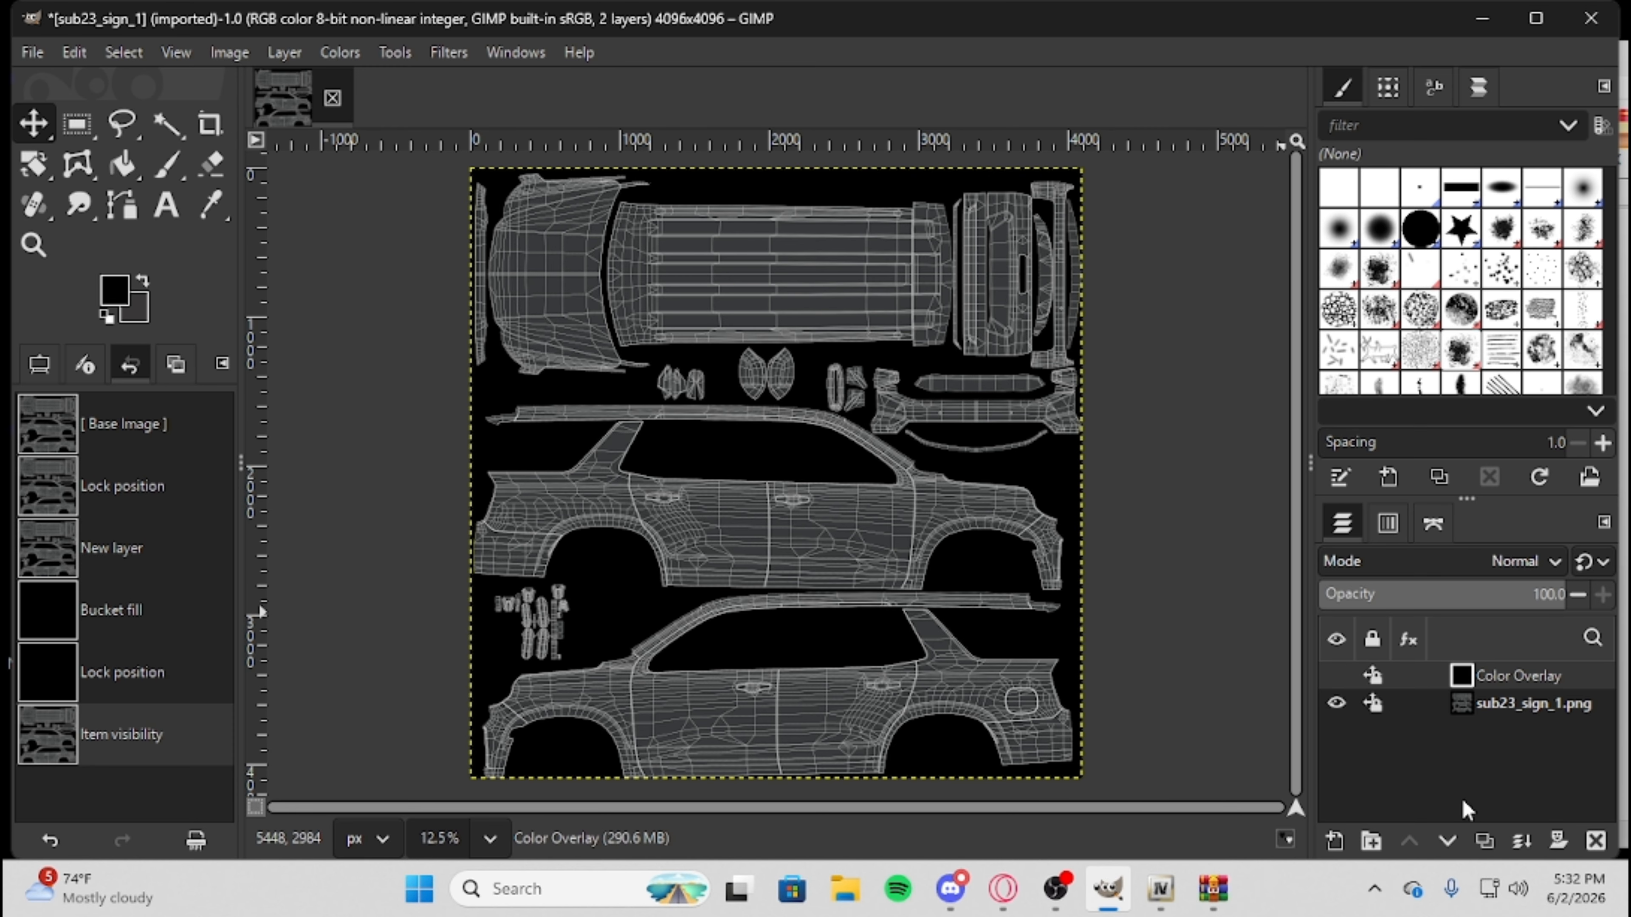
left_click(1337, 675)
left_click(1337, 676)
left_click(1337, 676)
left_click(1337, 676)
left_click(1337, 676)
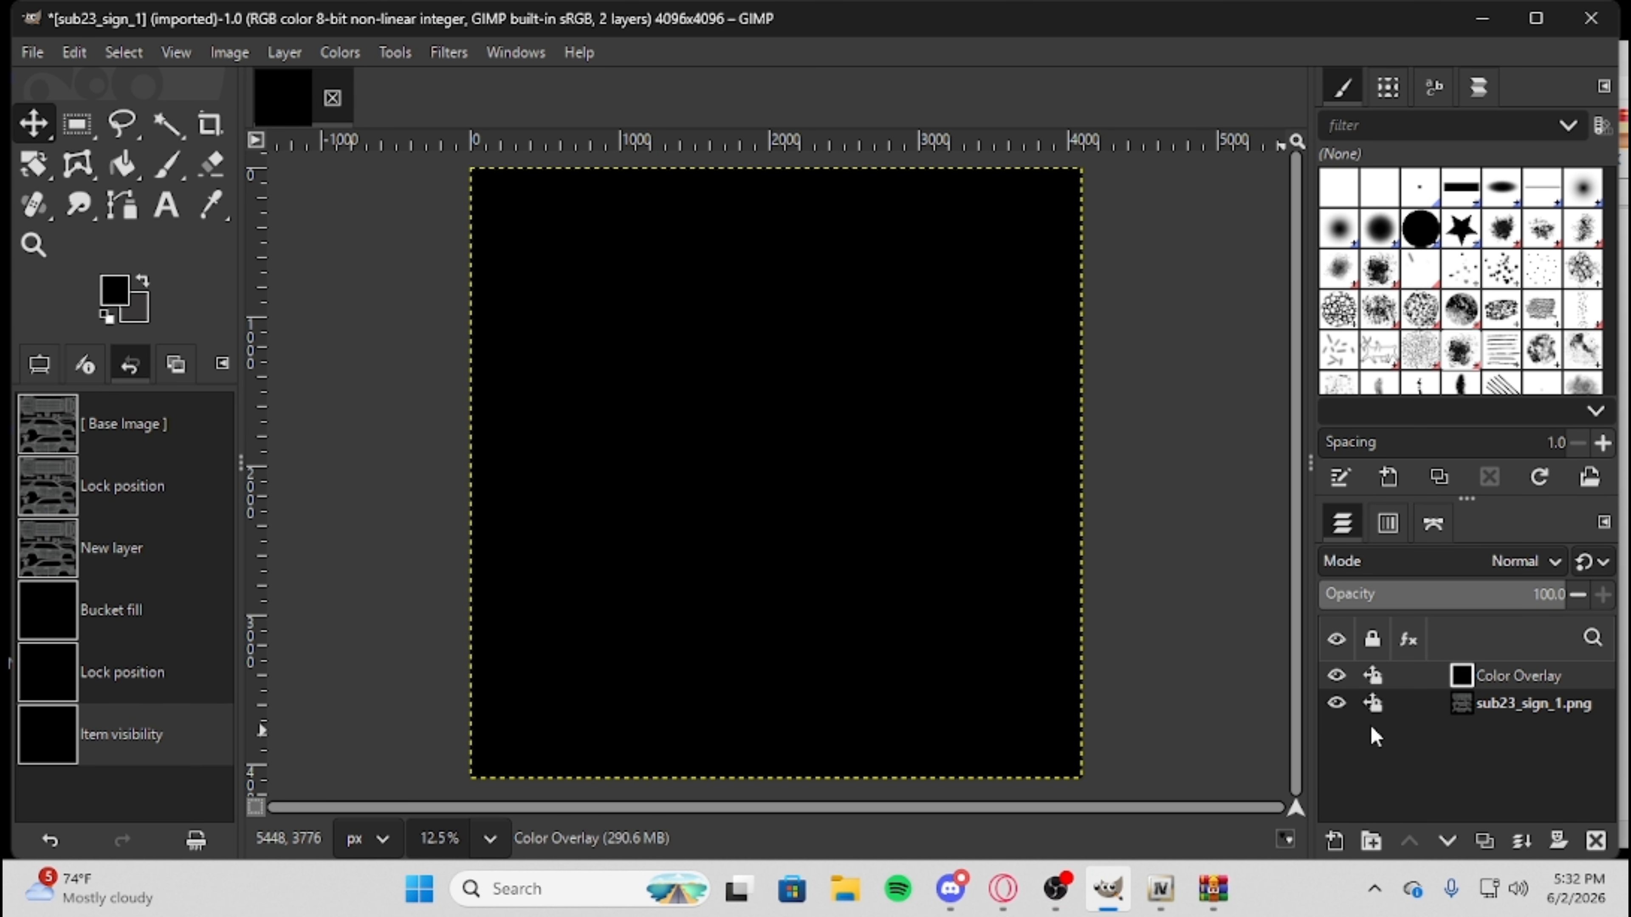
left_click(1325, 675)
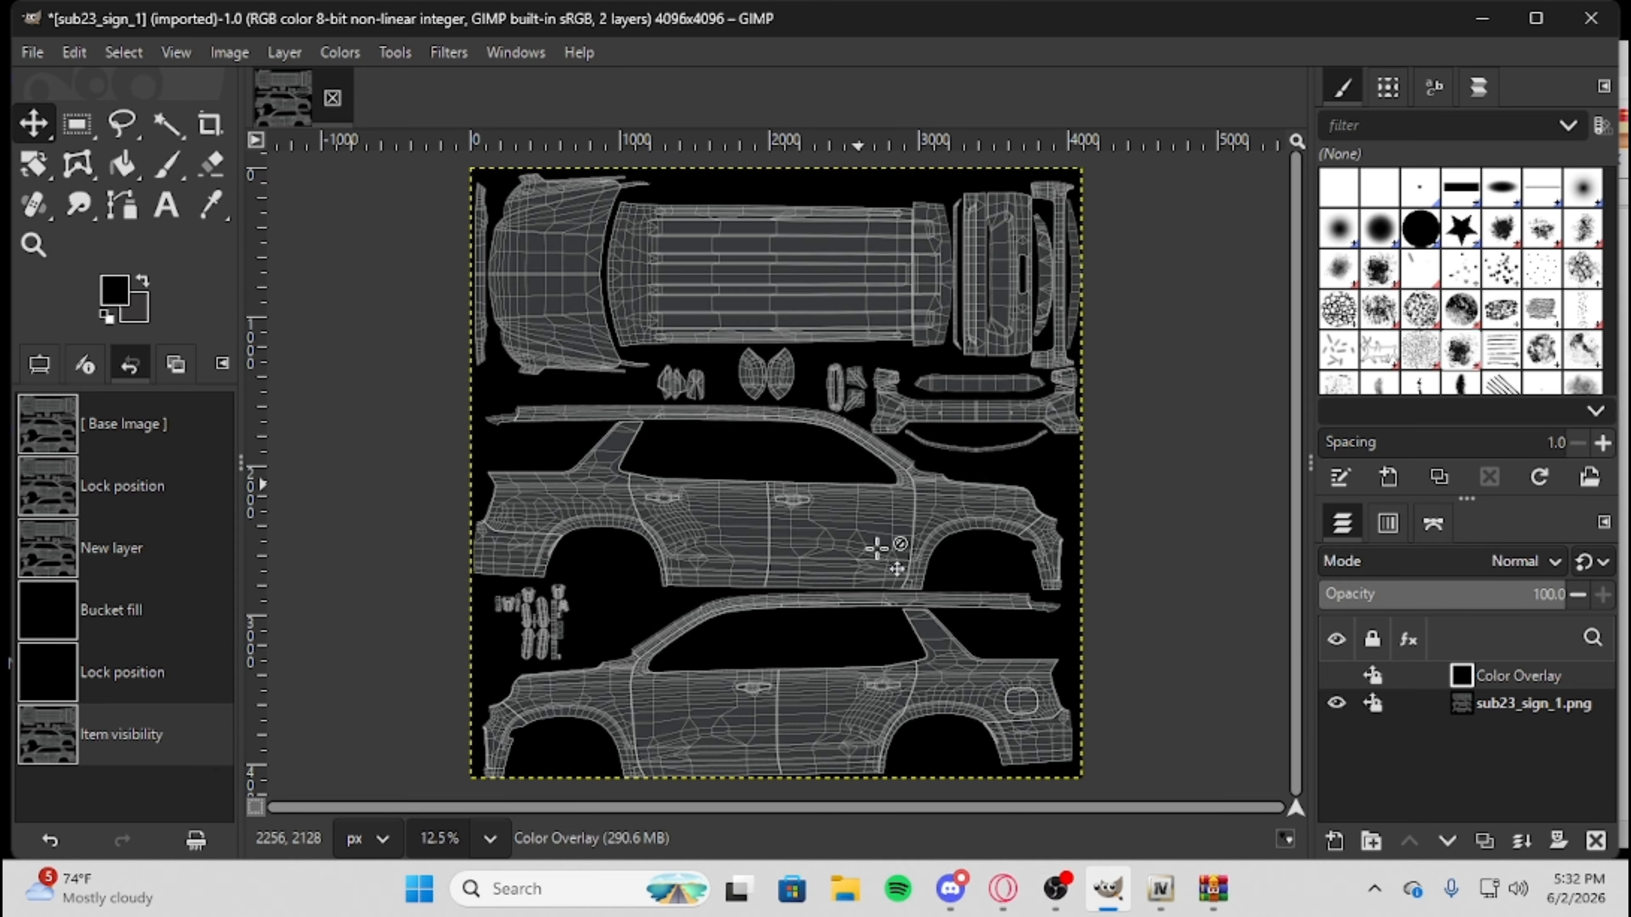
Minimize GIMP, go to the archive's Fivem Ready folder, and minimize the archive window.
left_click(1478, 14)
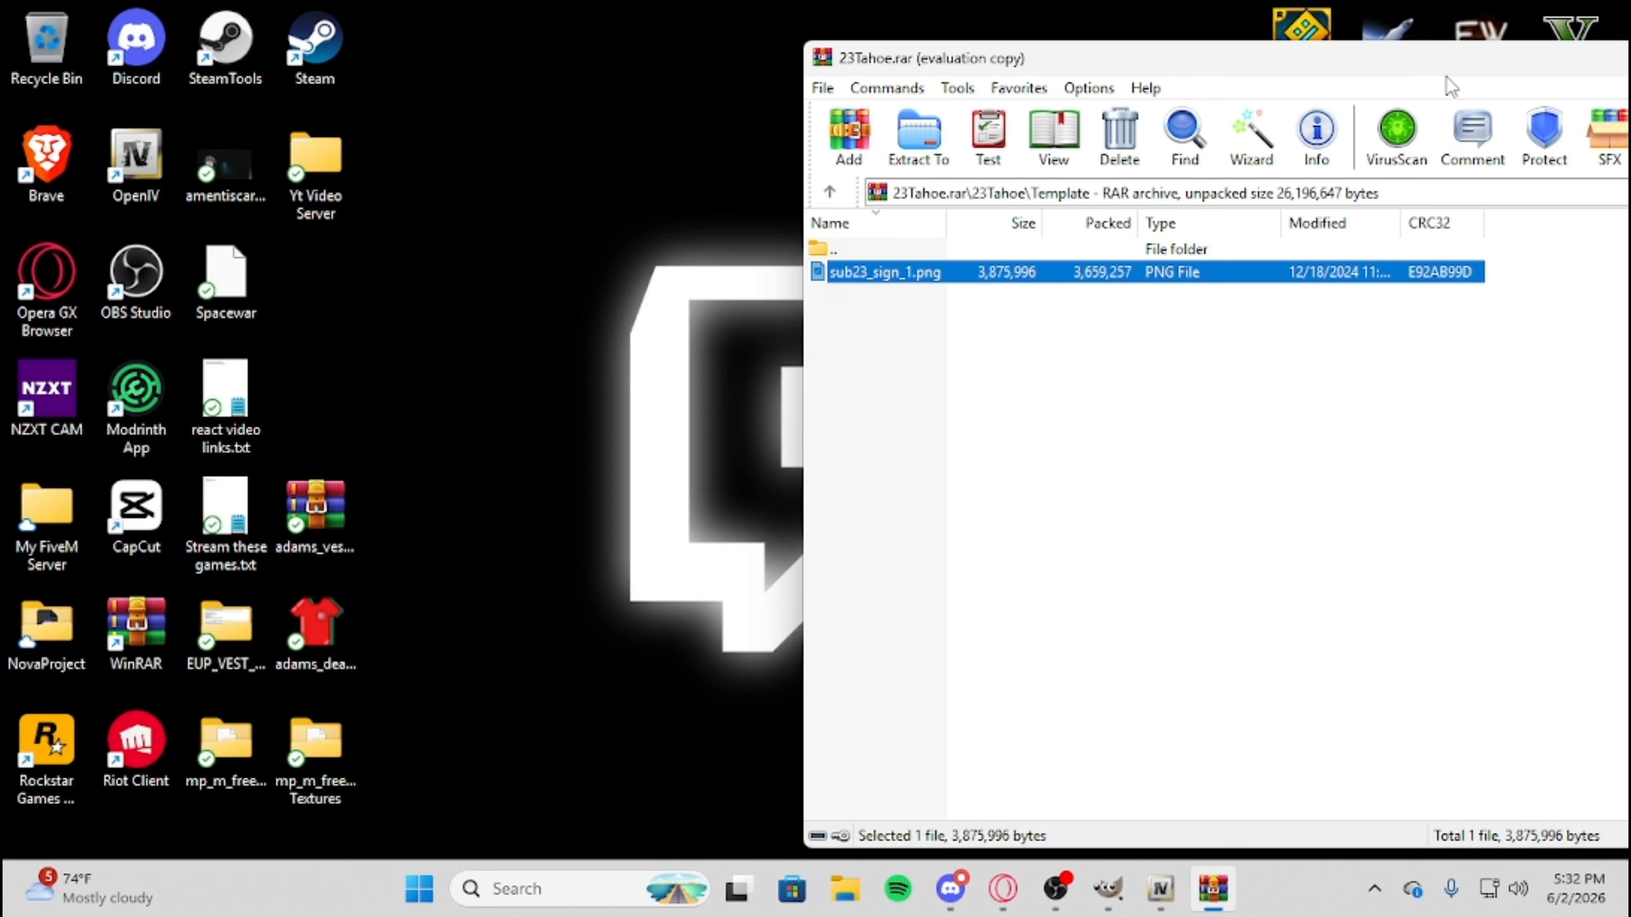
left_click_drag(1446, 75, 1166, 60)
double_click(644, 229)
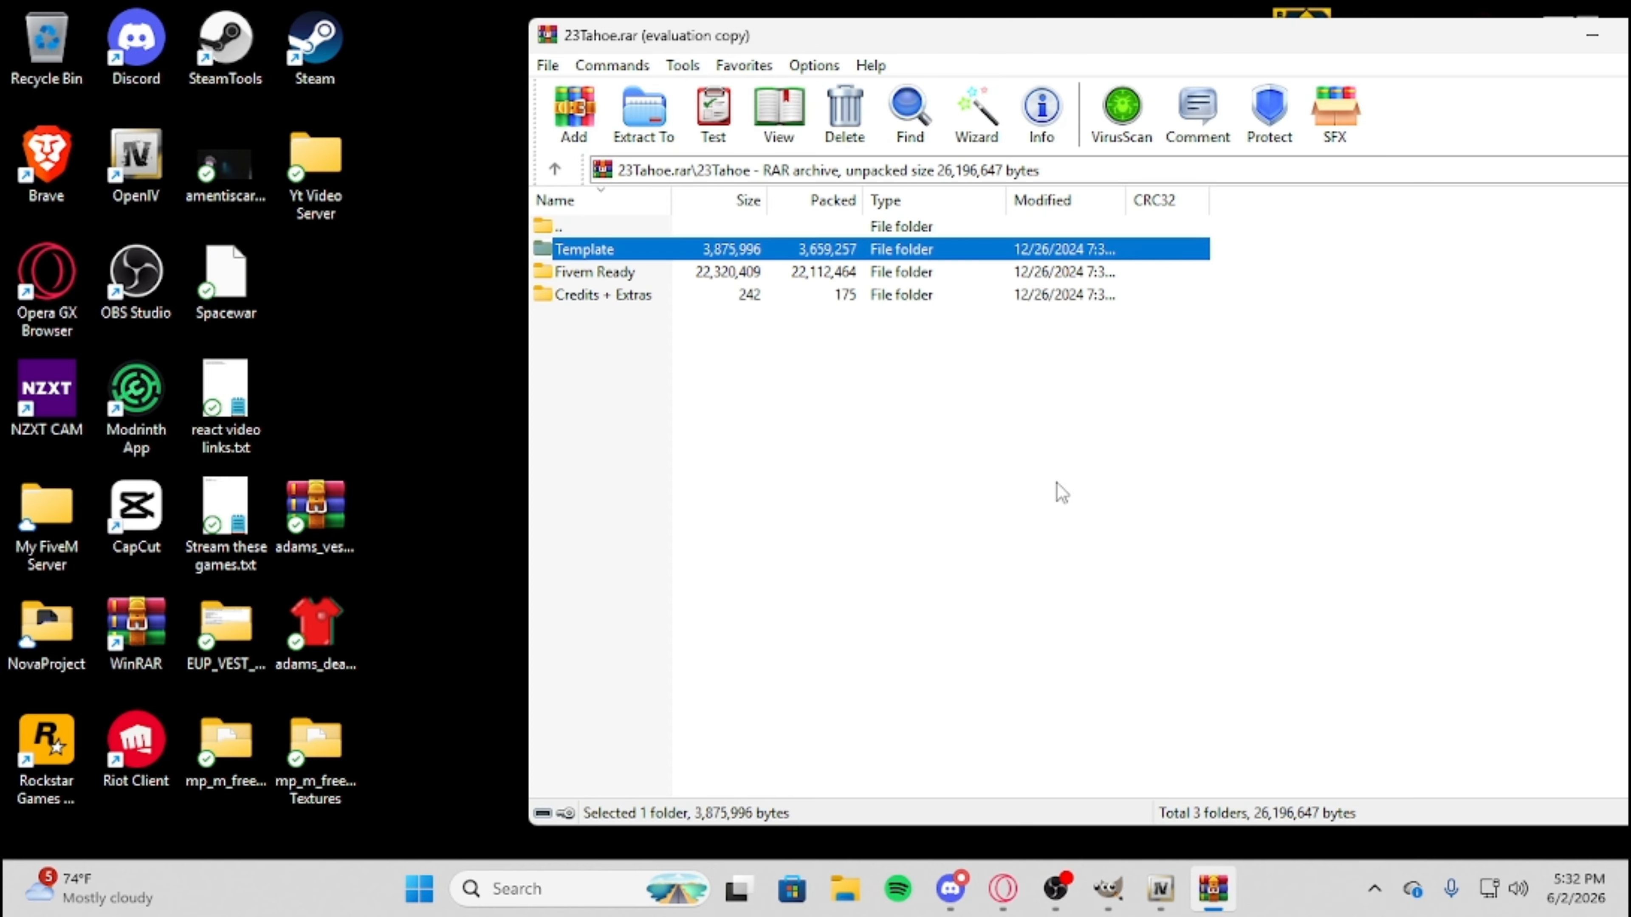
double_click(587, 274)
left_click_drag(1298, 38, 1153, 42)
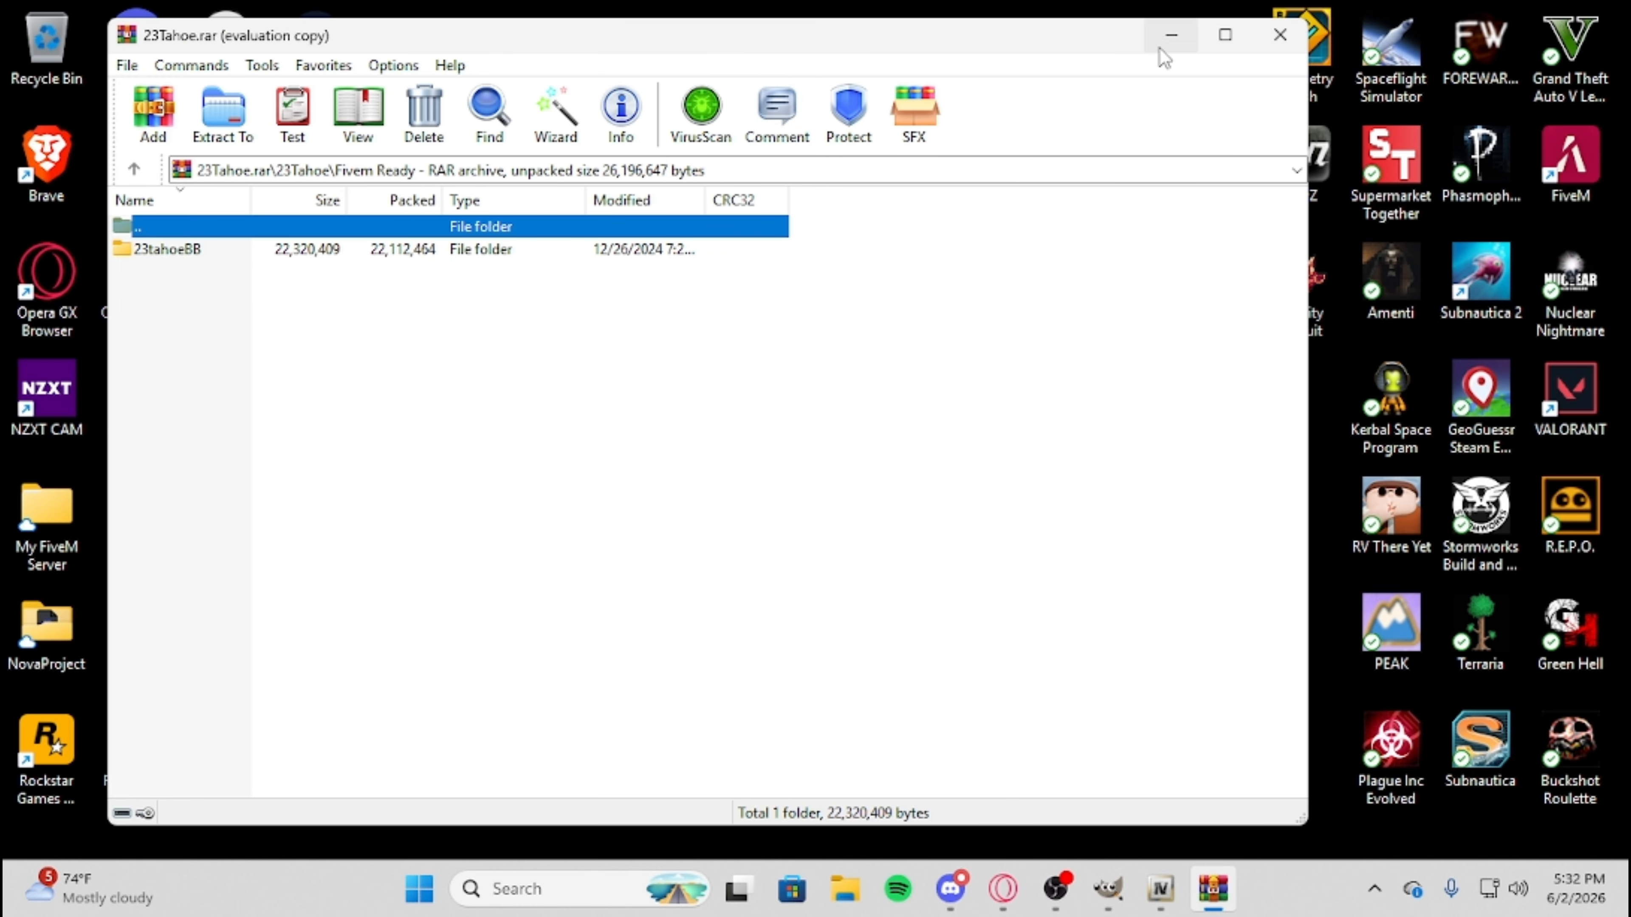
left_click(1170, 37)
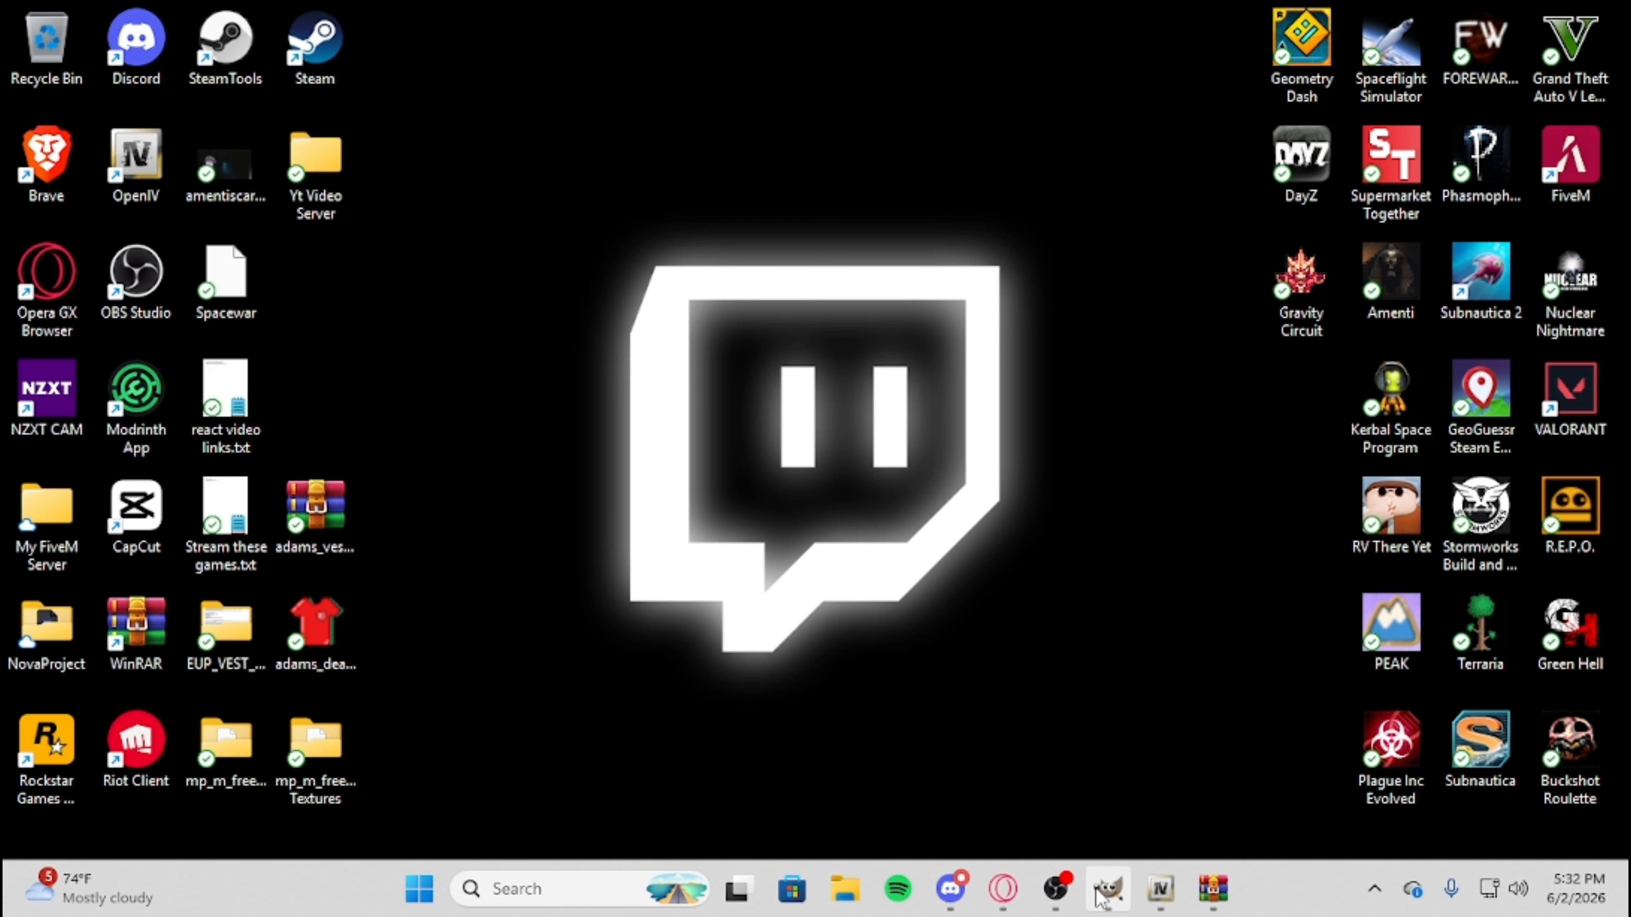
Switch to OpenIV and turn on edit mode, accepting its warning.
left_click(1160, 889)
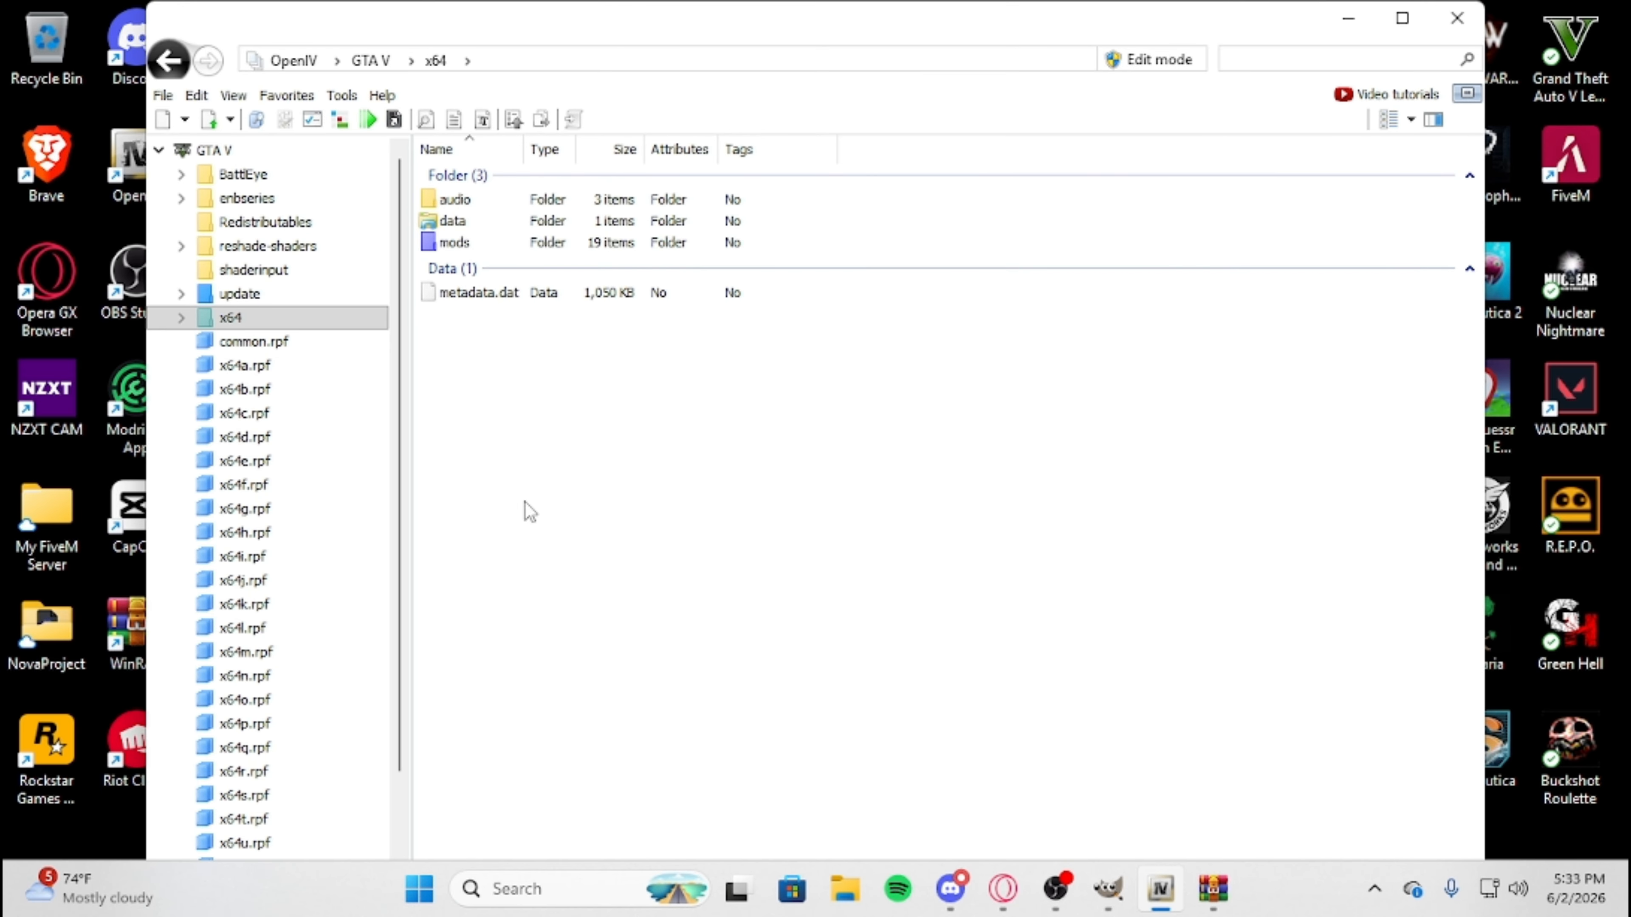
left_click(1177, 64)
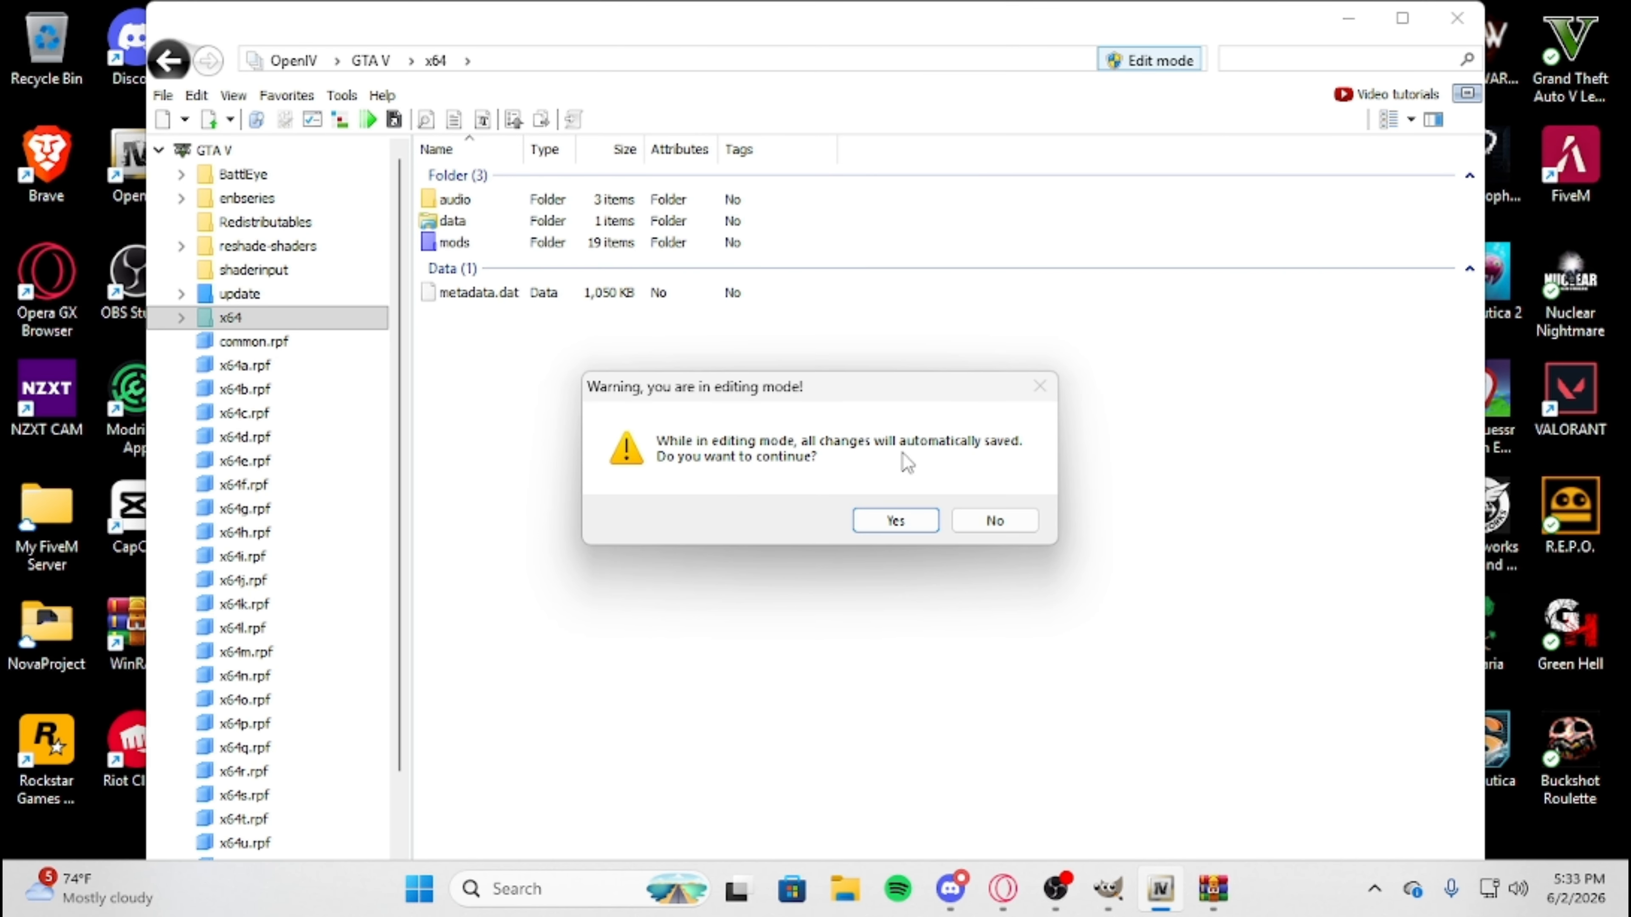
left_click(899, 521)
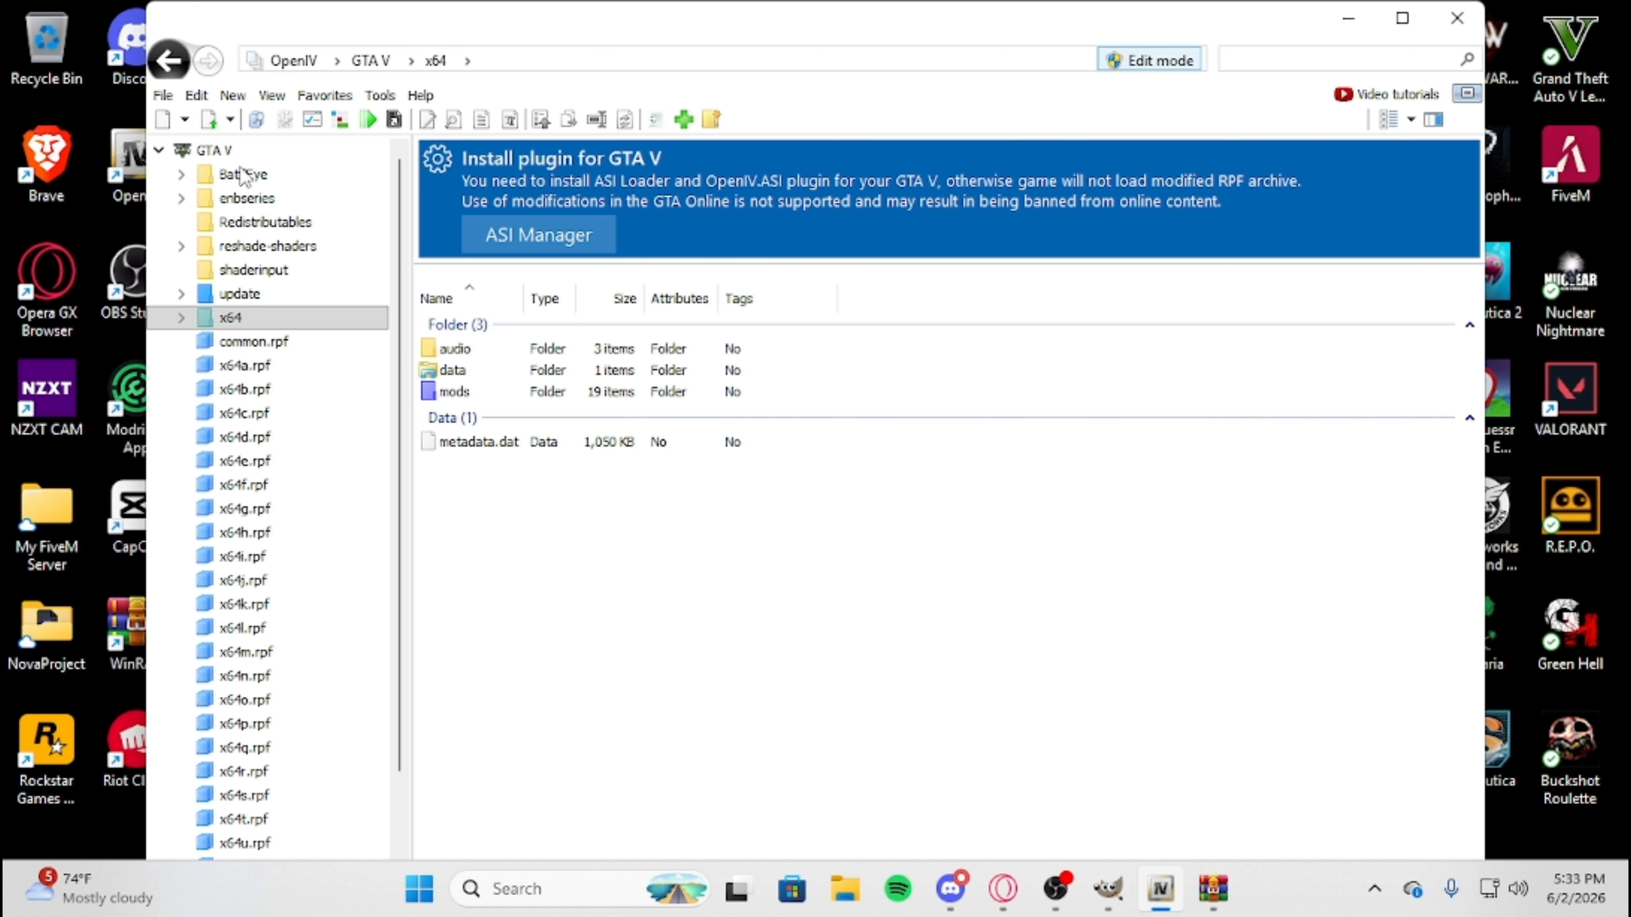
Go to the mods folder inside x64 in the GTA V directory.
left_click(218, 153)
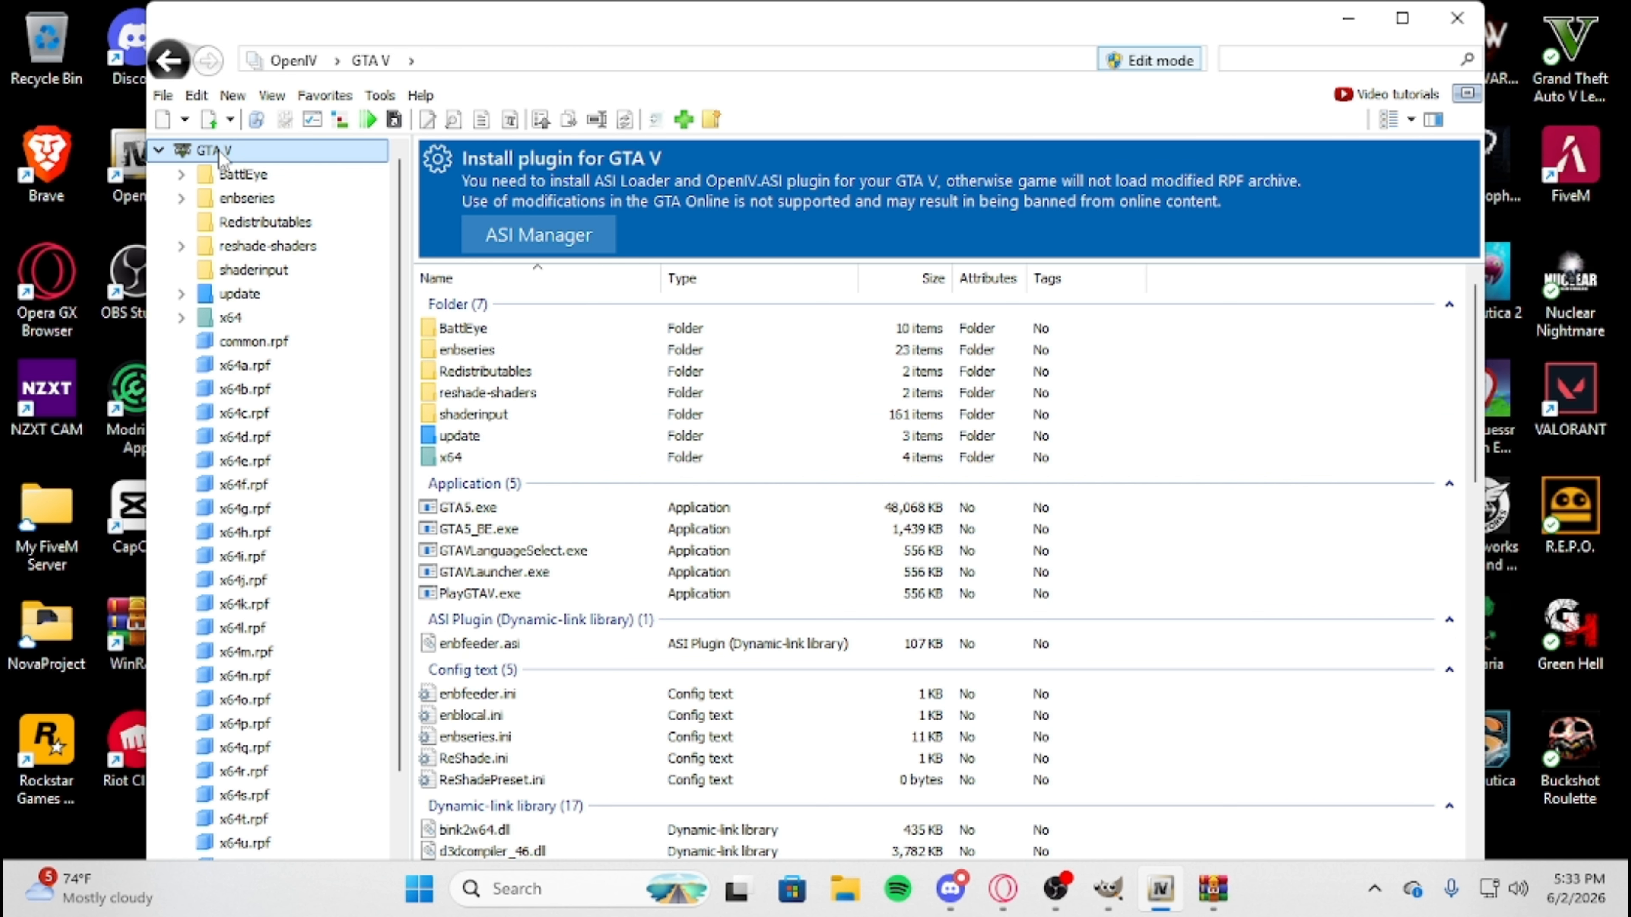
double_click(460, 457)
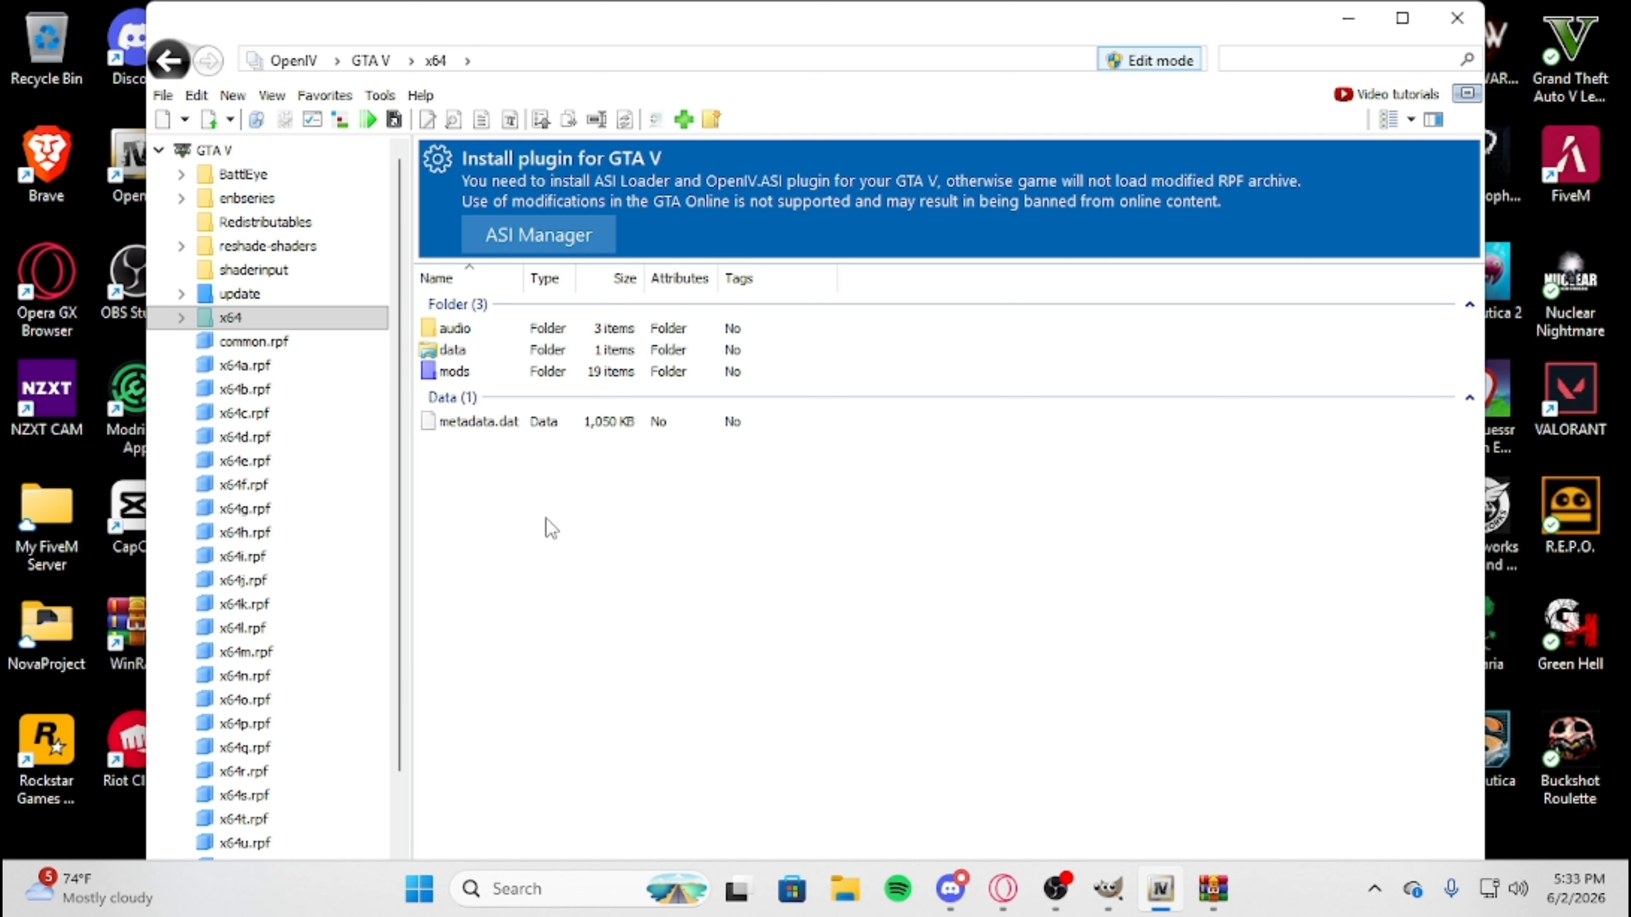
double_click(455, 371)
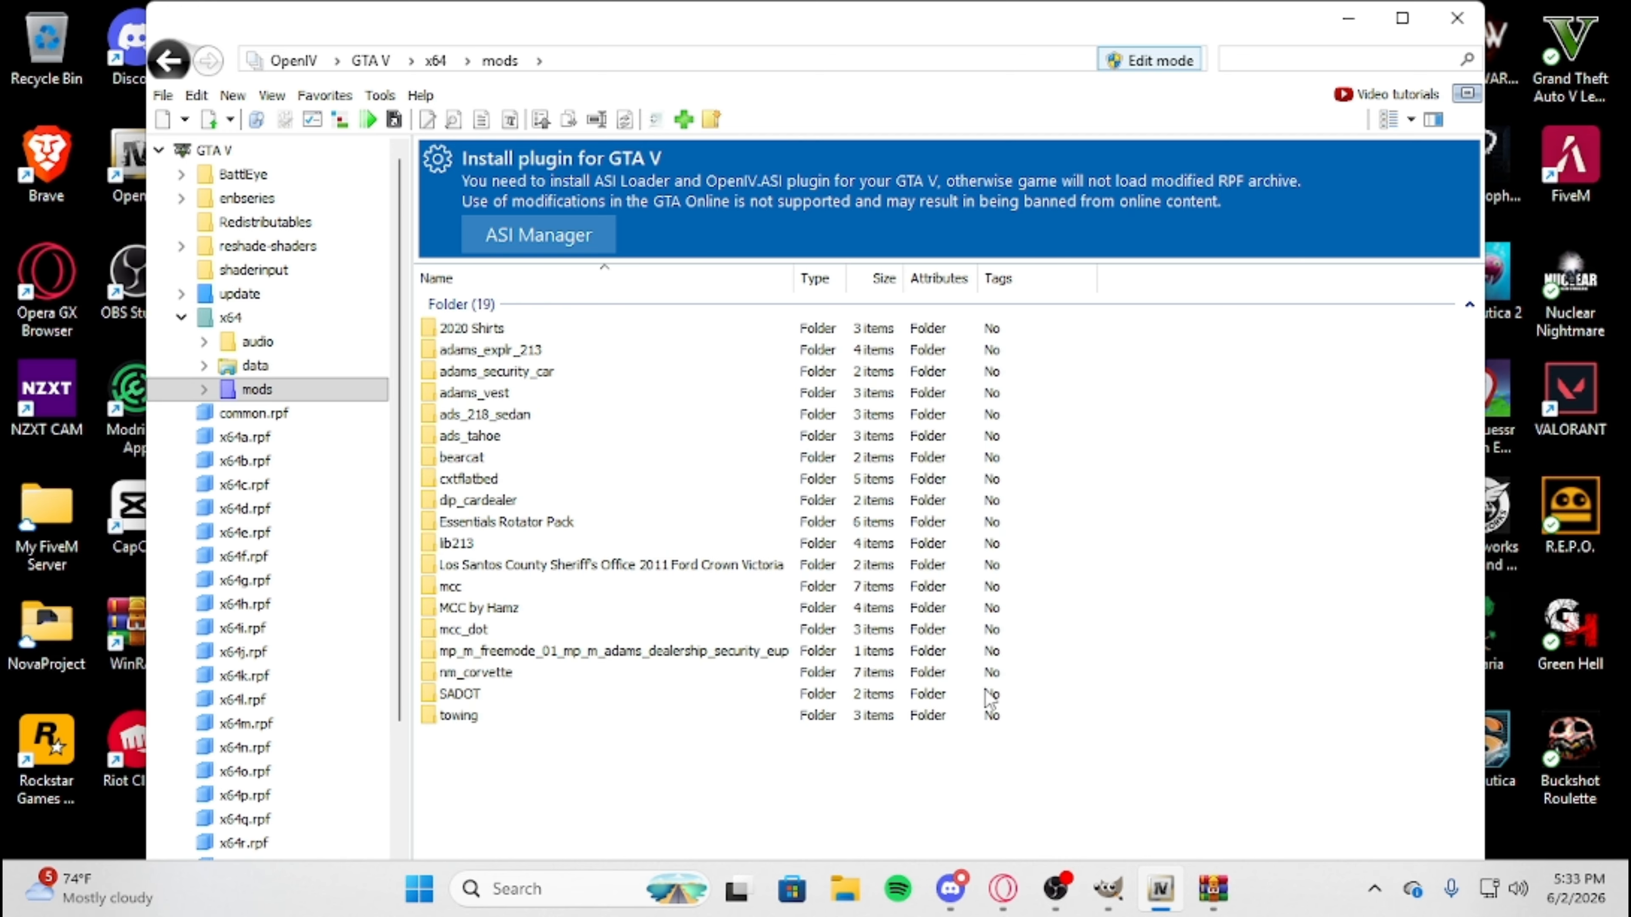
left_click_drag(858, 763, 702, 790)
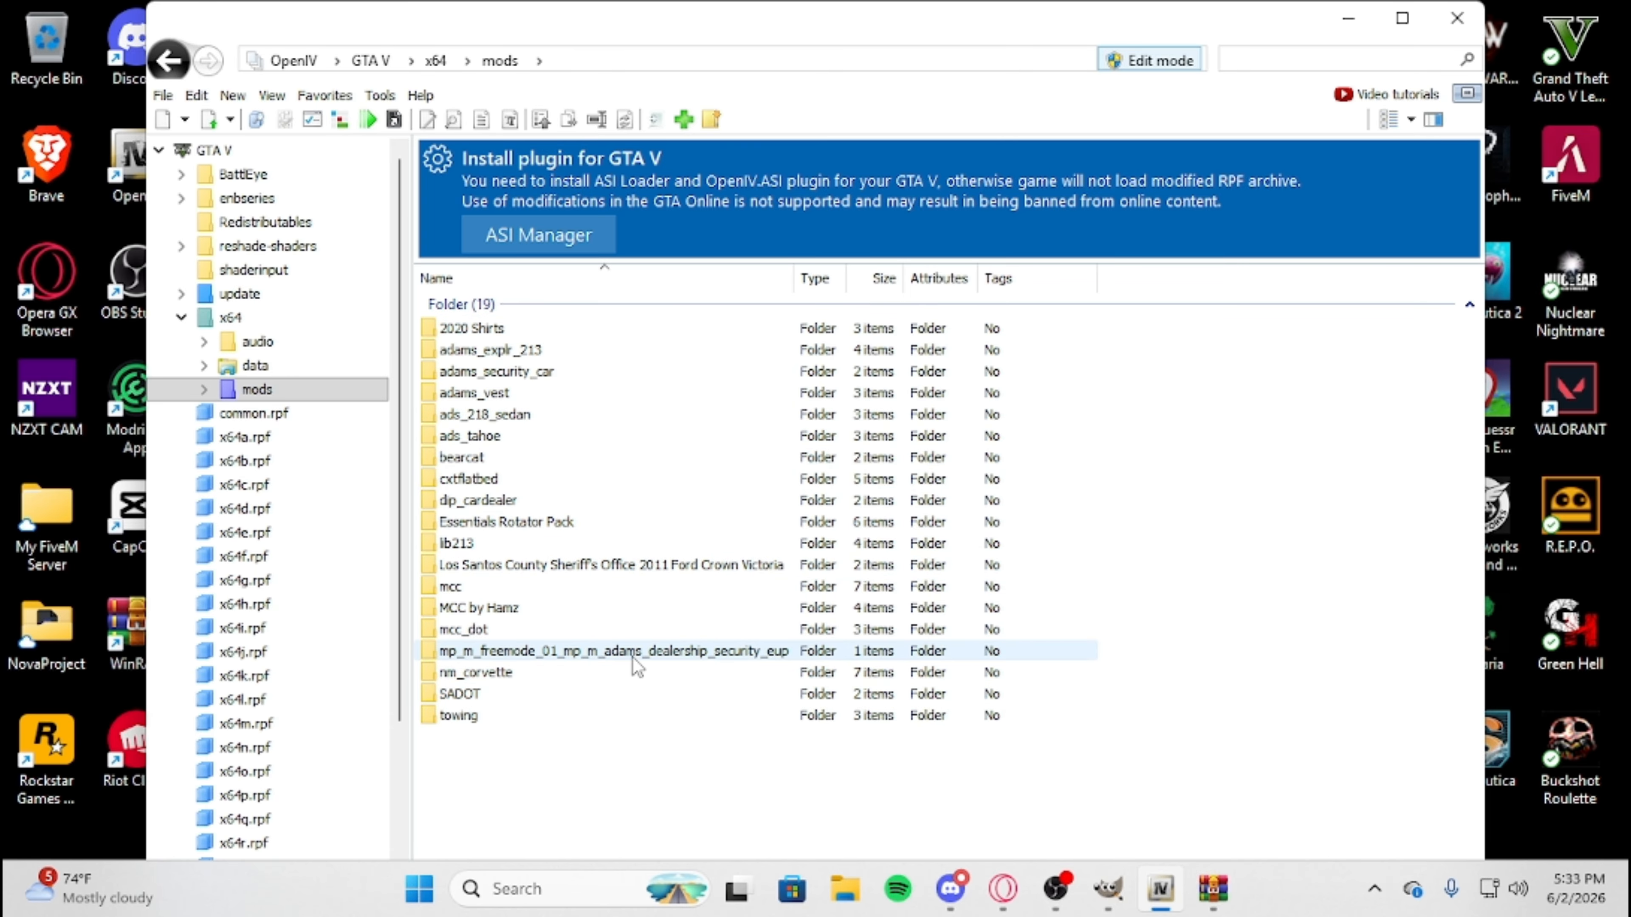
Copy the 23tahoeBB folder from the 23Tahoe.rar archive into OpenIV's mods folder, and close the archive.
left_click(1213, 888)
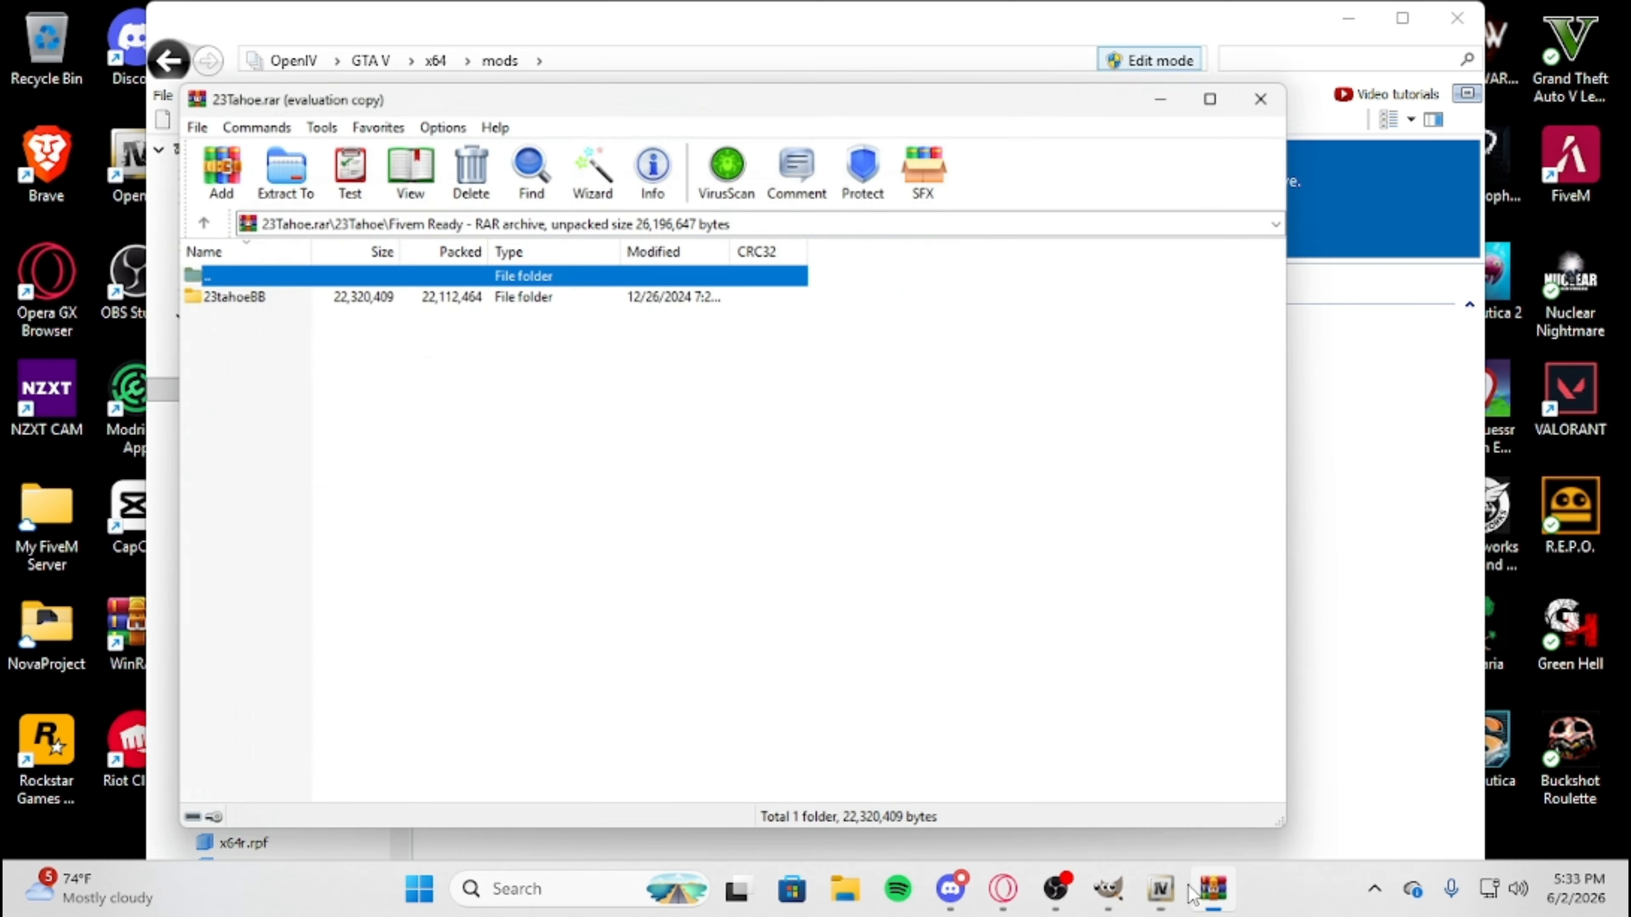
left_click_drag(798, 41, 1330, 118)
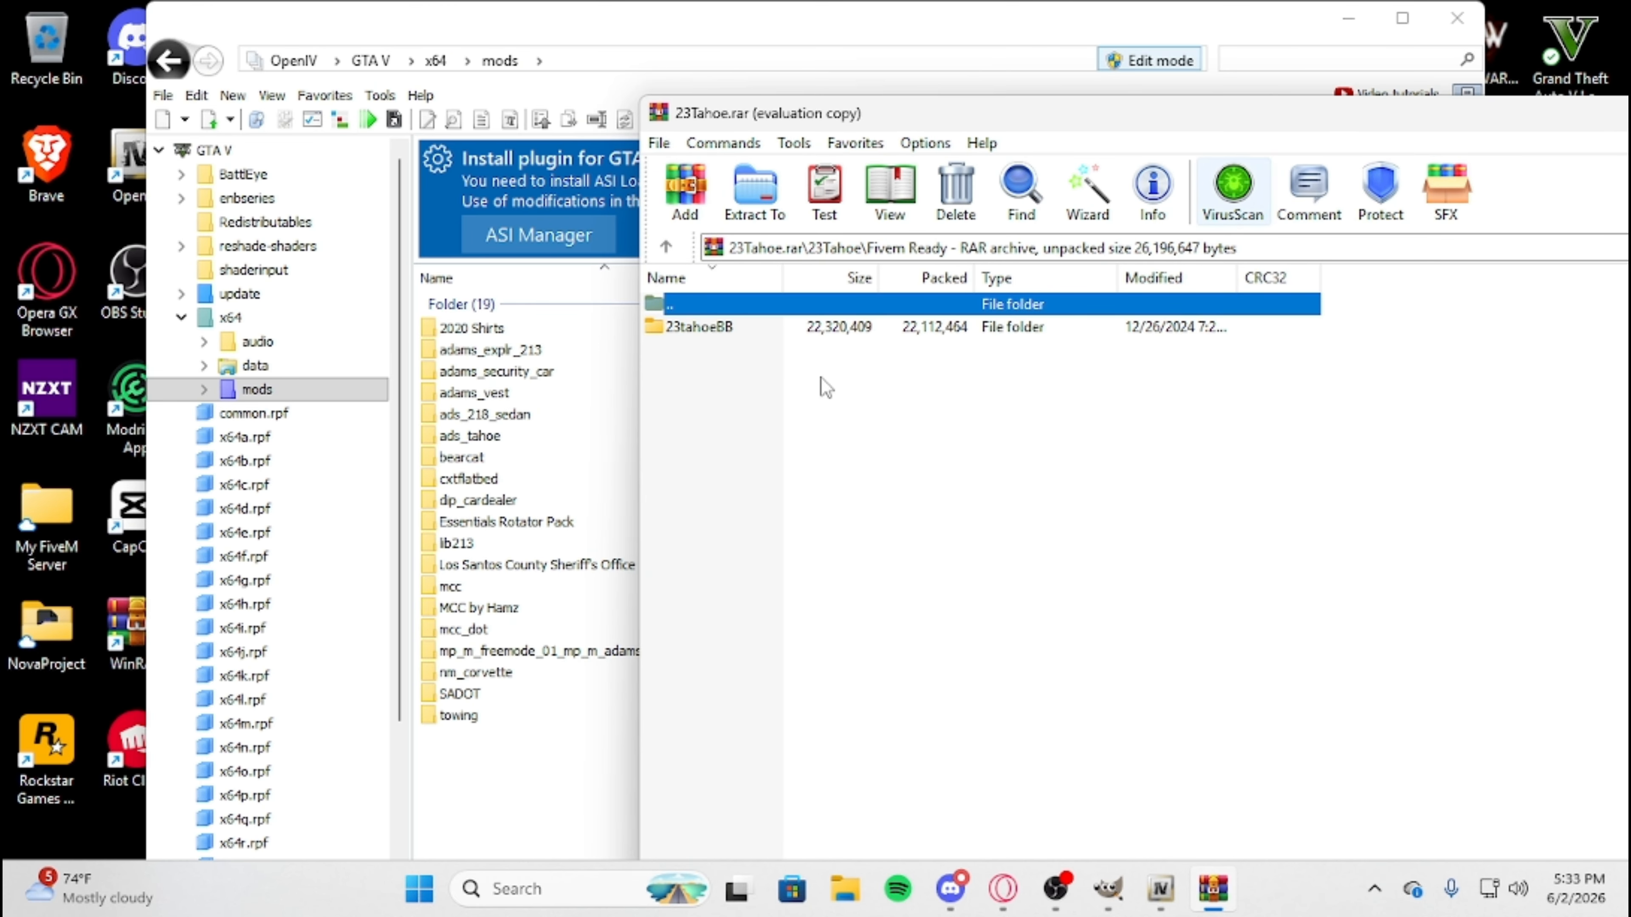
left_click_drag(677, 330, 547, 807)
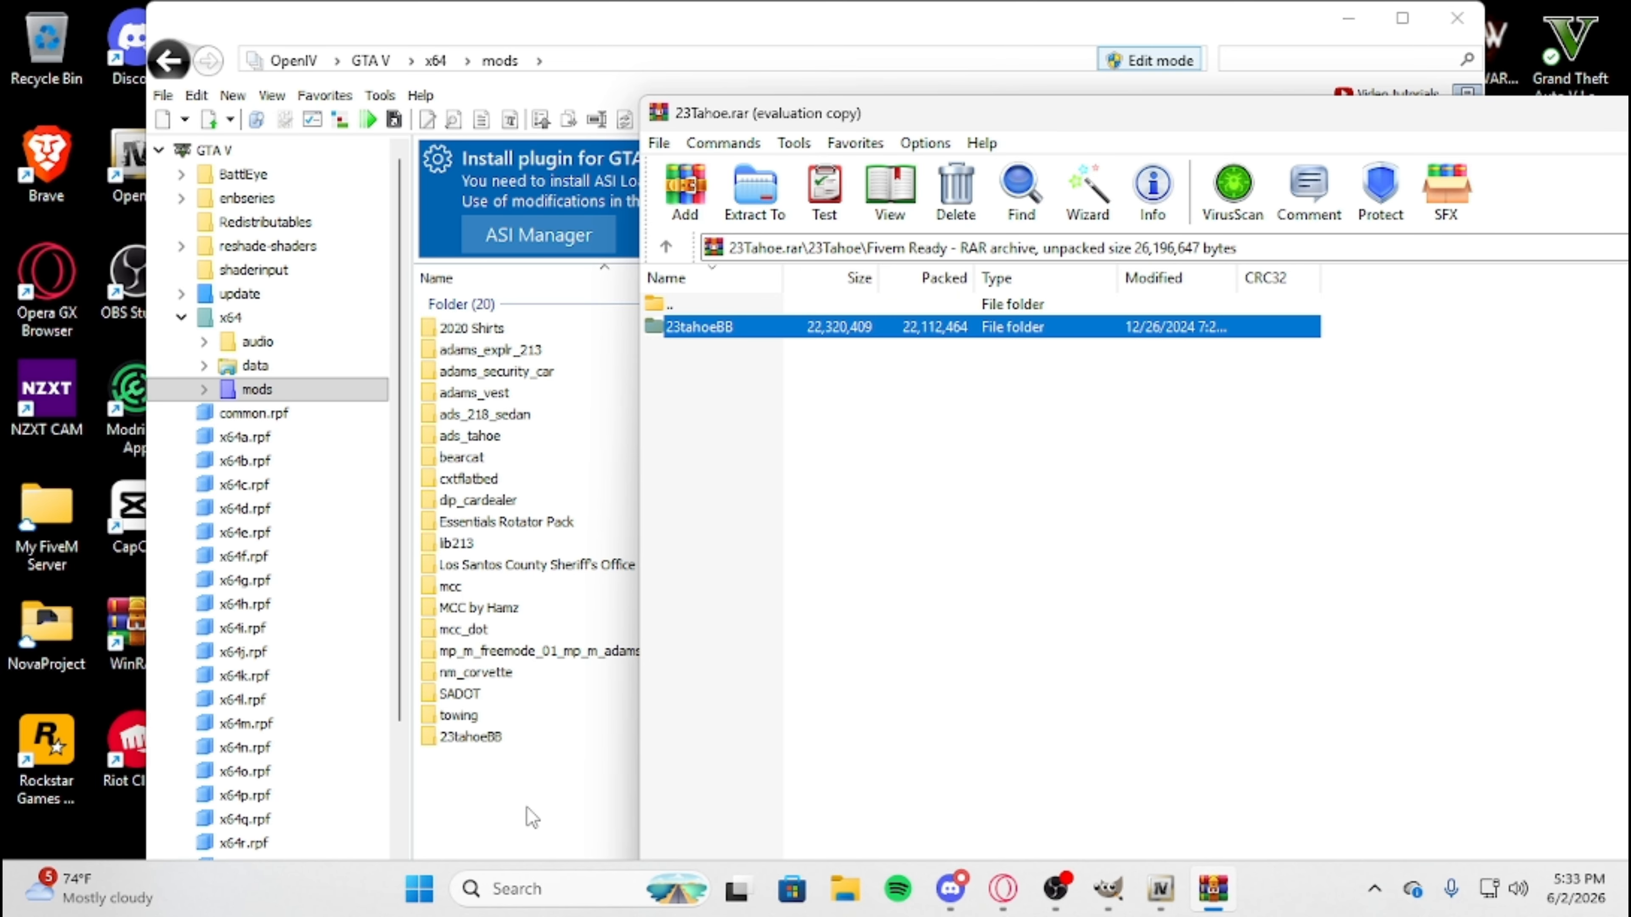
left_click(526, 807)
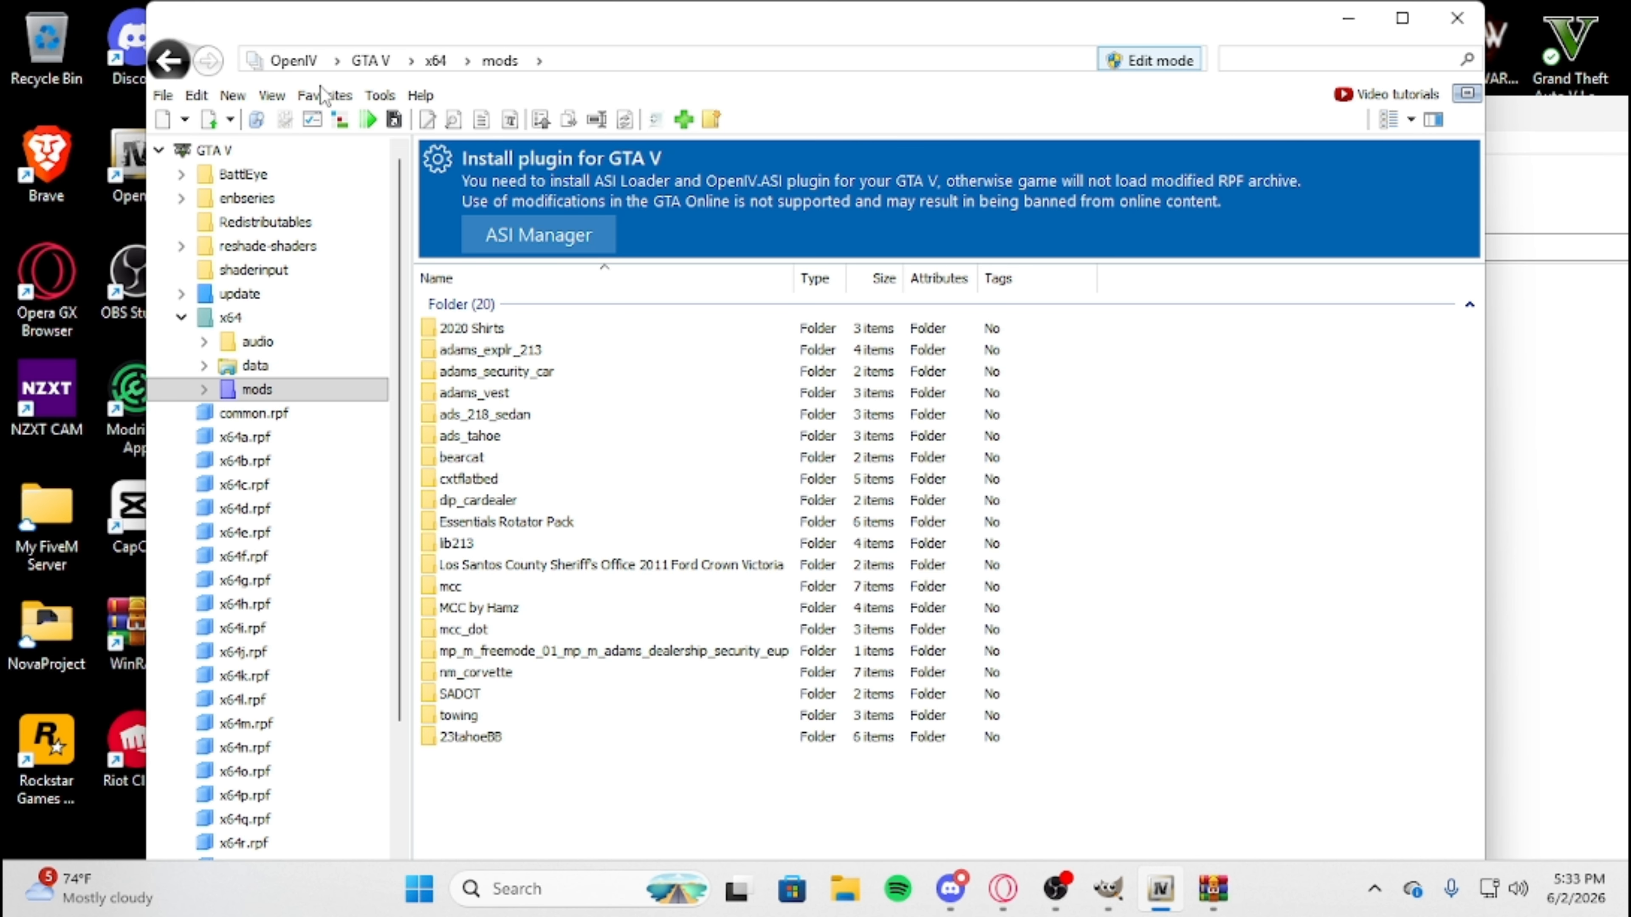
left_click(1580, 439)
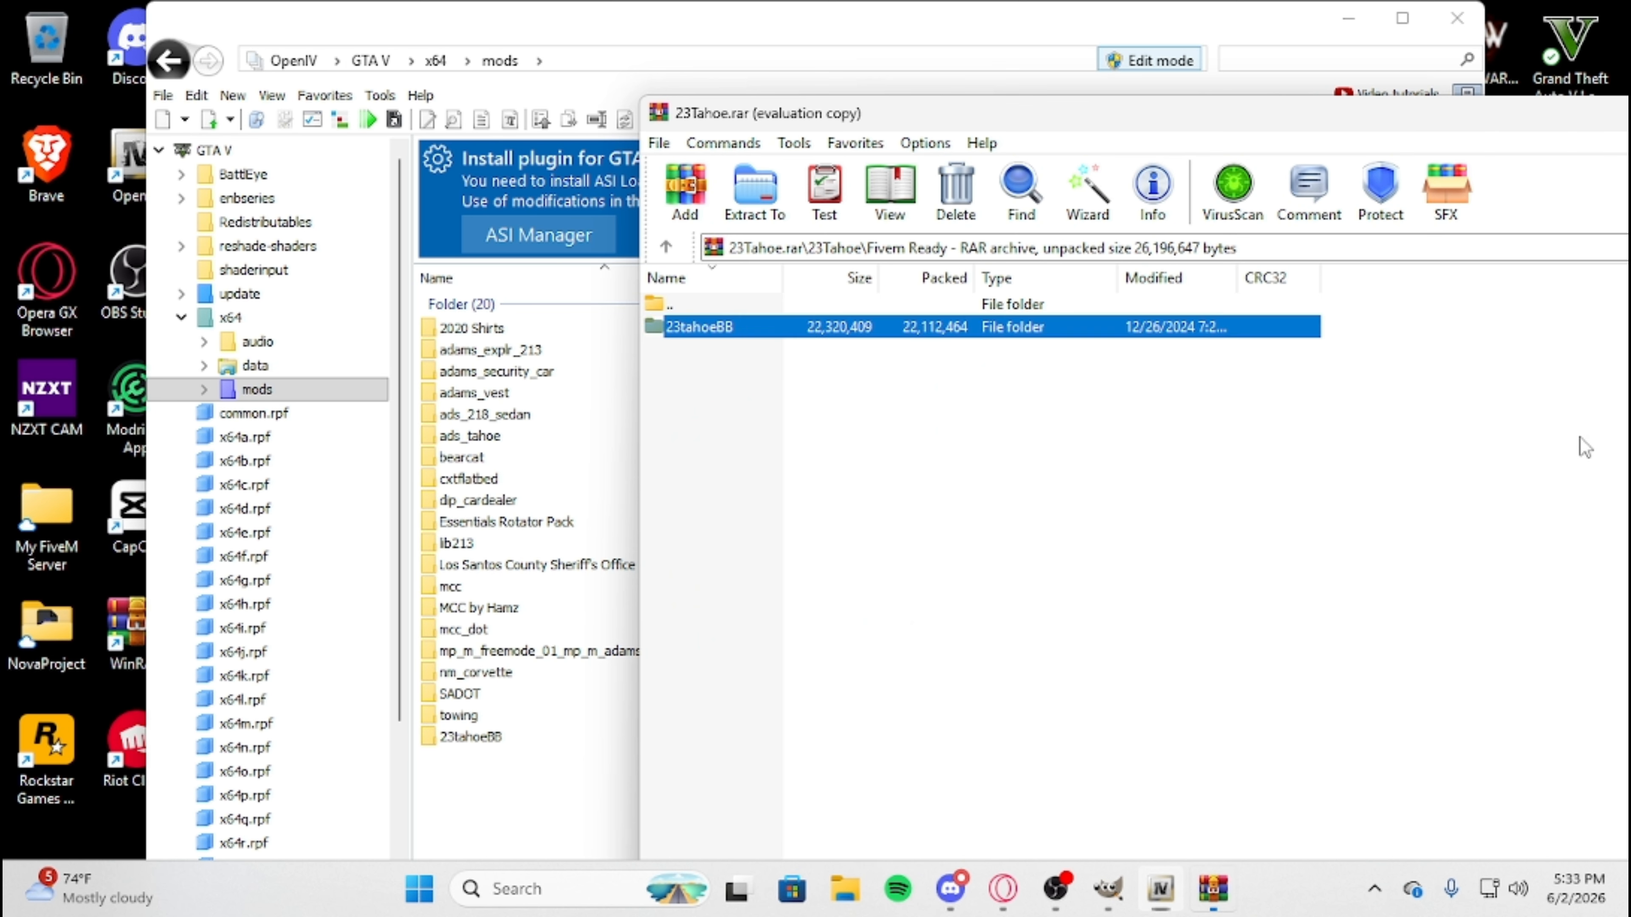
left_click_drag(1425, 120, 1049, 118)
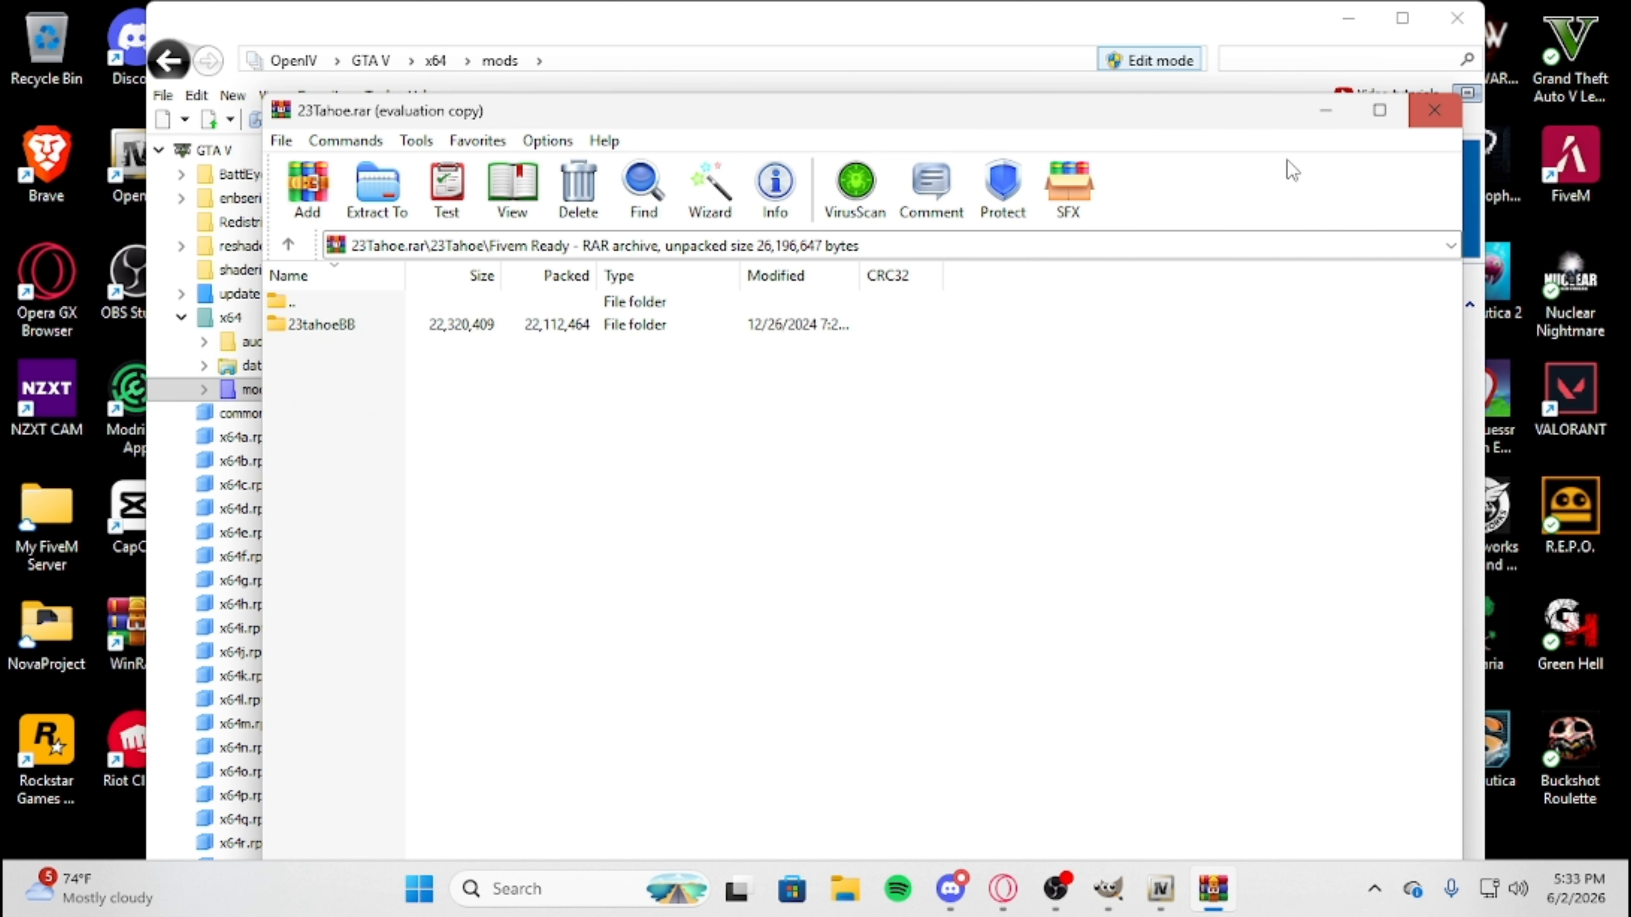
left_click(1433, 110)
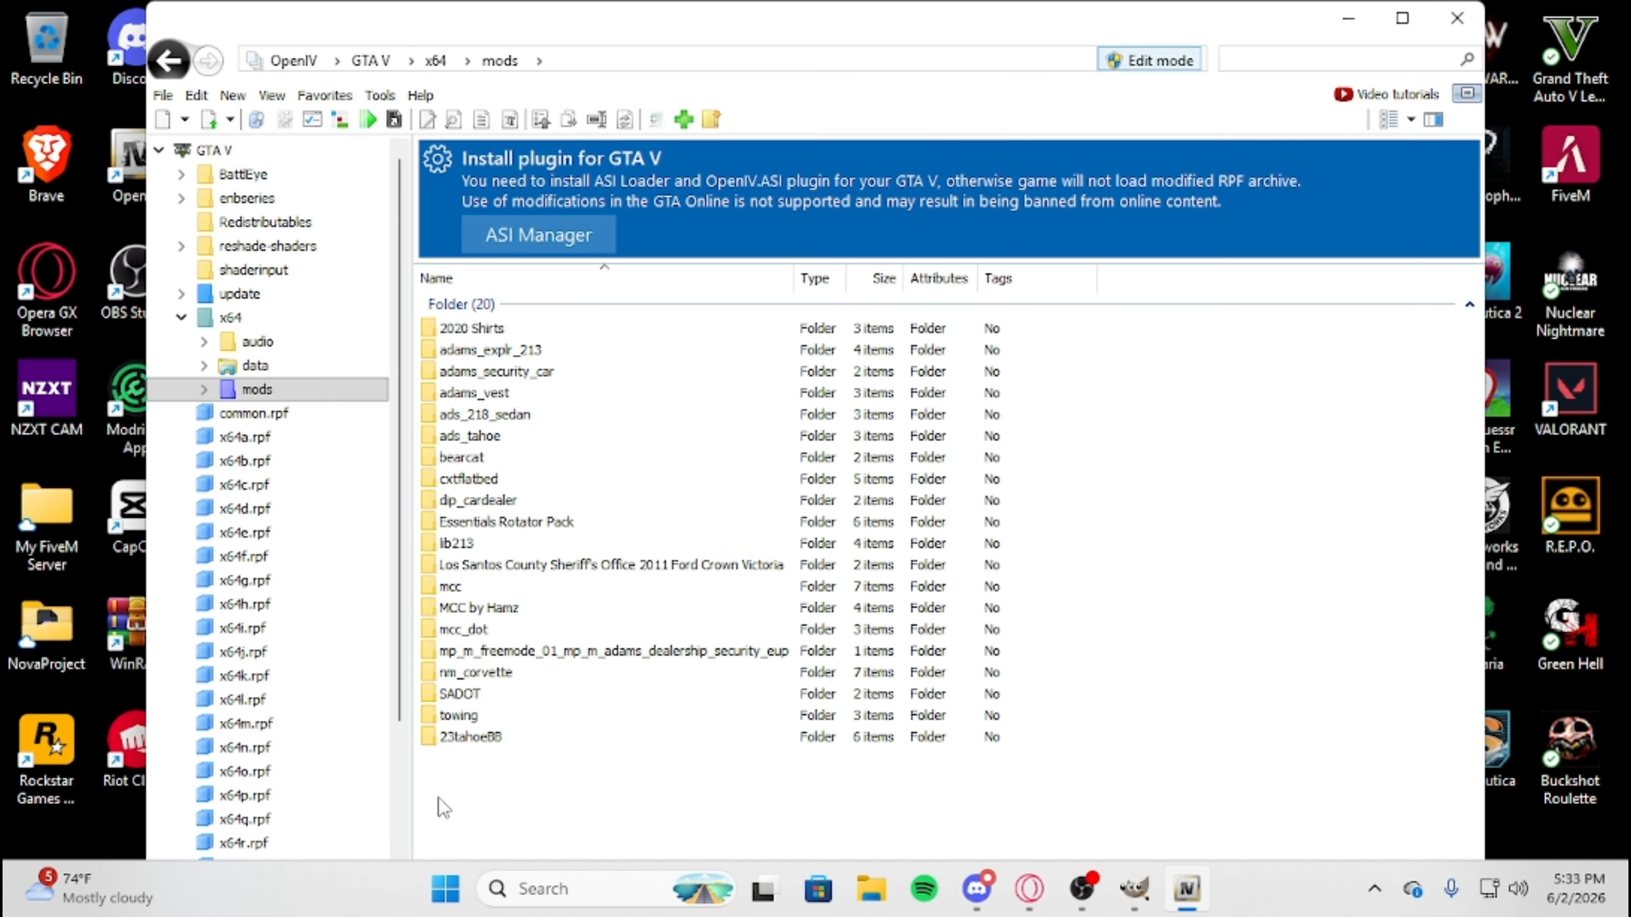
Go to the stream folder inside the copied 23tahoeBB folder.
double_click(473, 738)
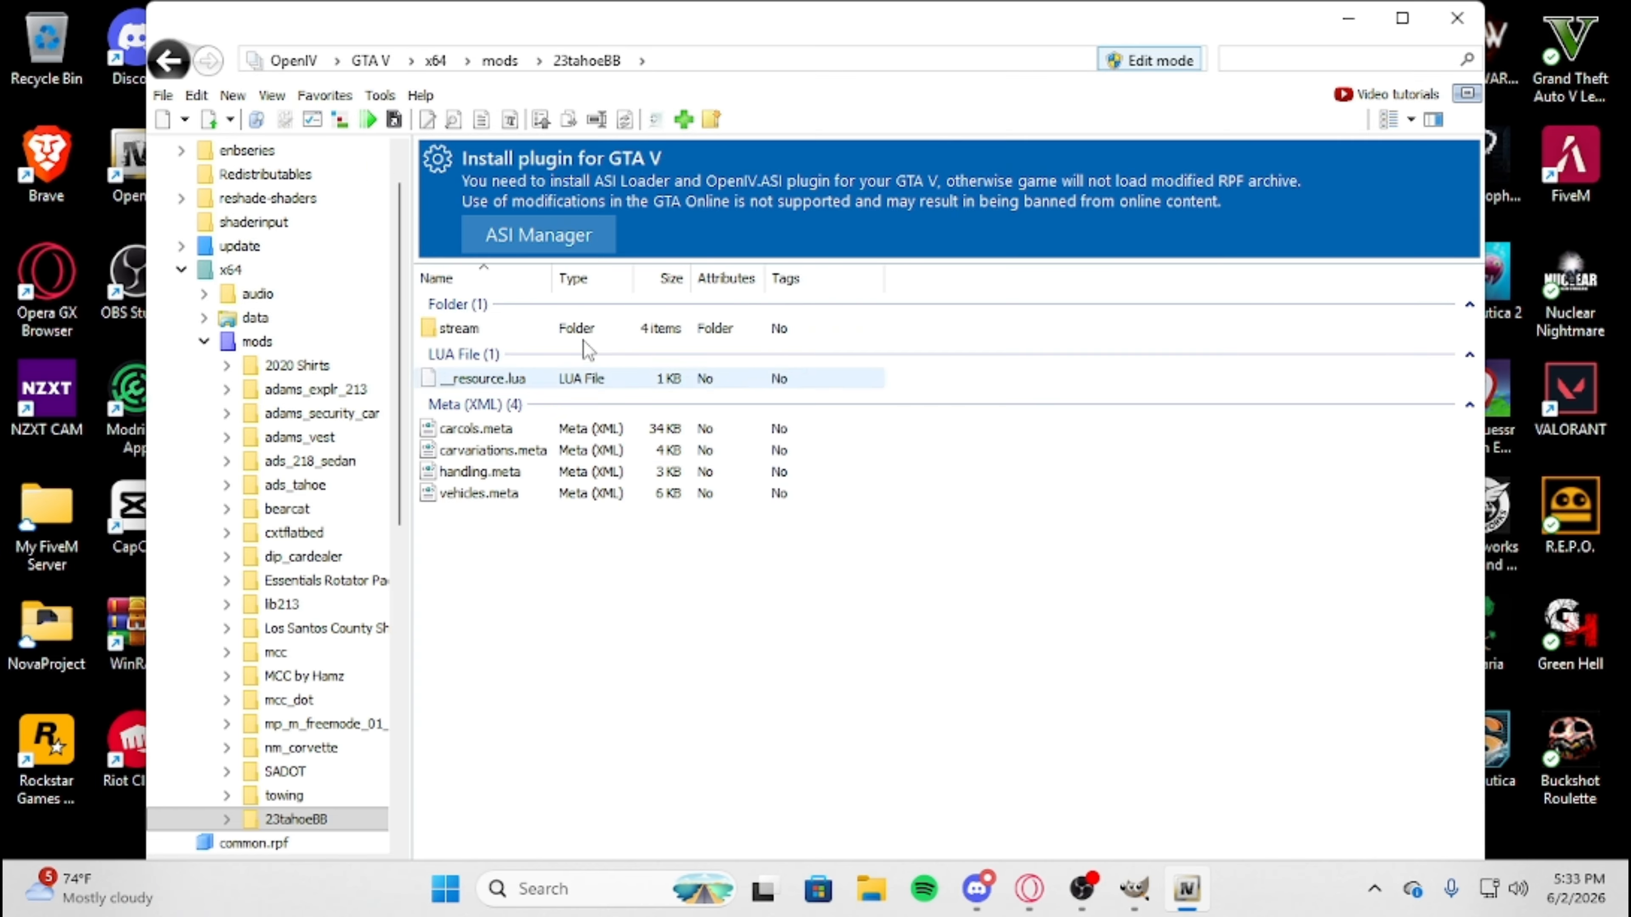
double_click(478, 330)
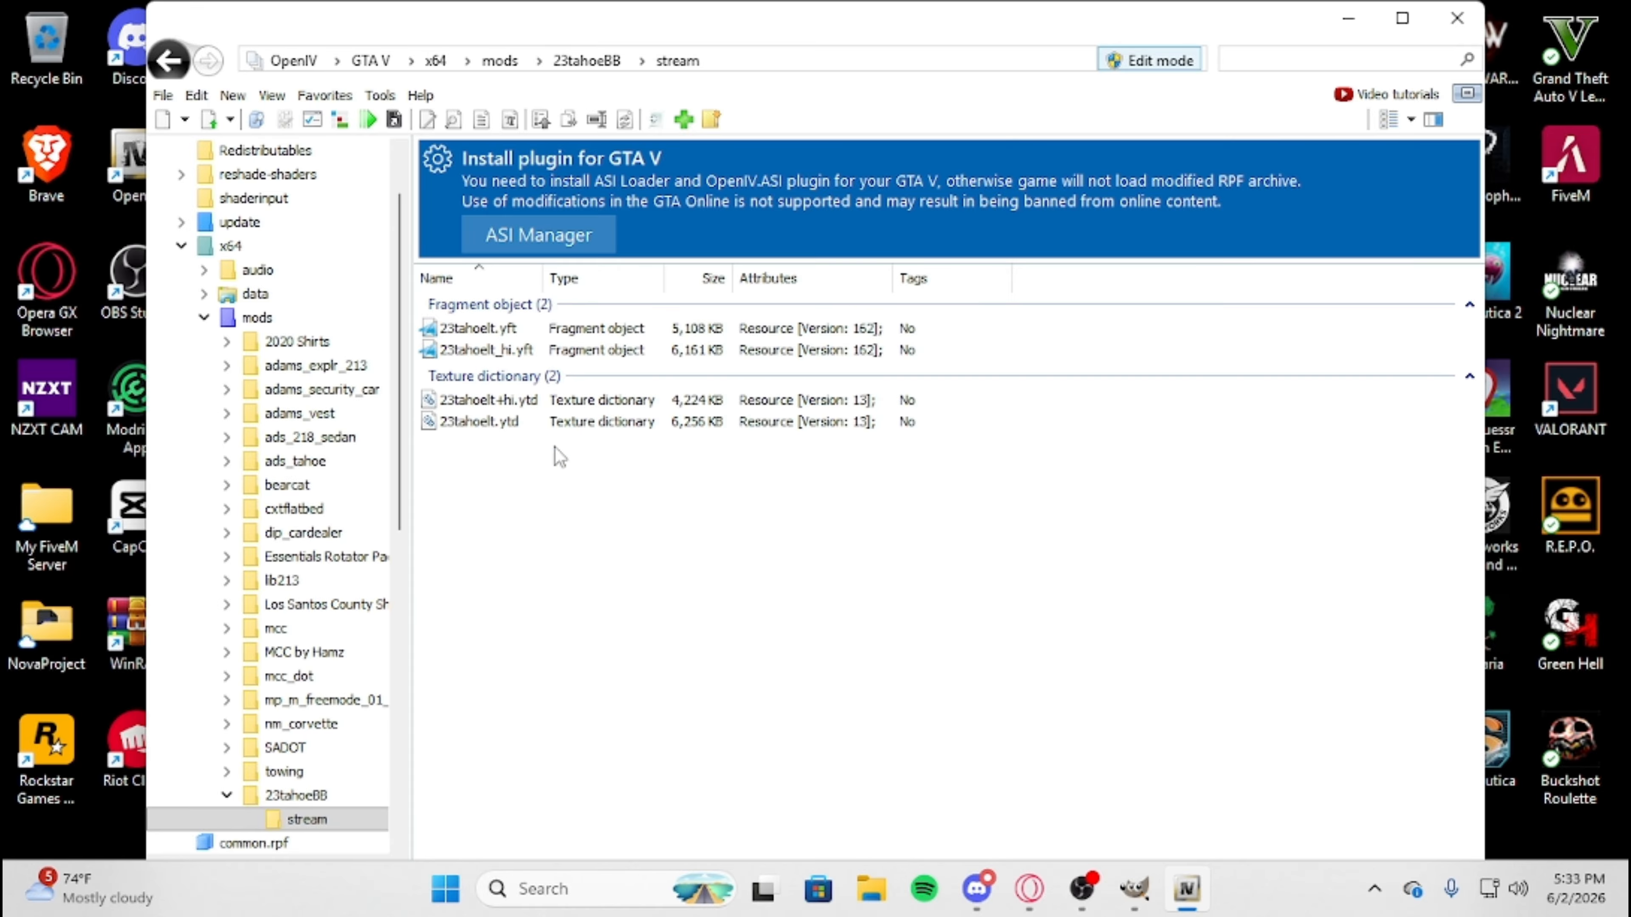
left_click_drag(606, 532, 580, 508)
Open the 23tahoelt+hi.ytd texture dictionary, compare its aomap and veh_dirt textures, and close it.
double_click(531, 403)
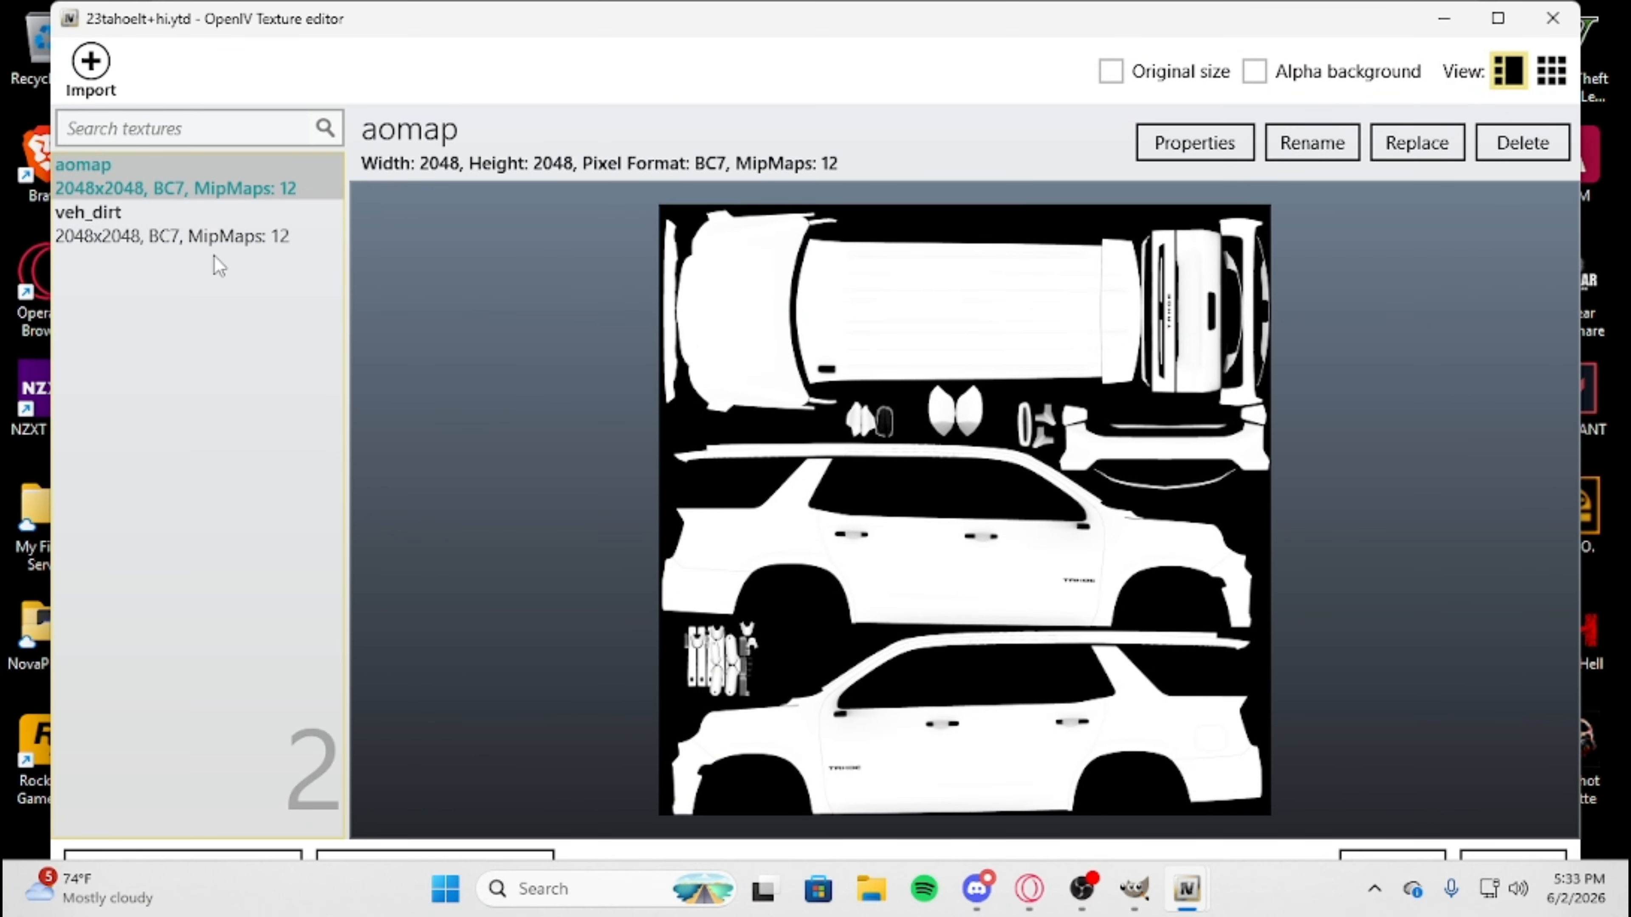
left_click(203, 241)
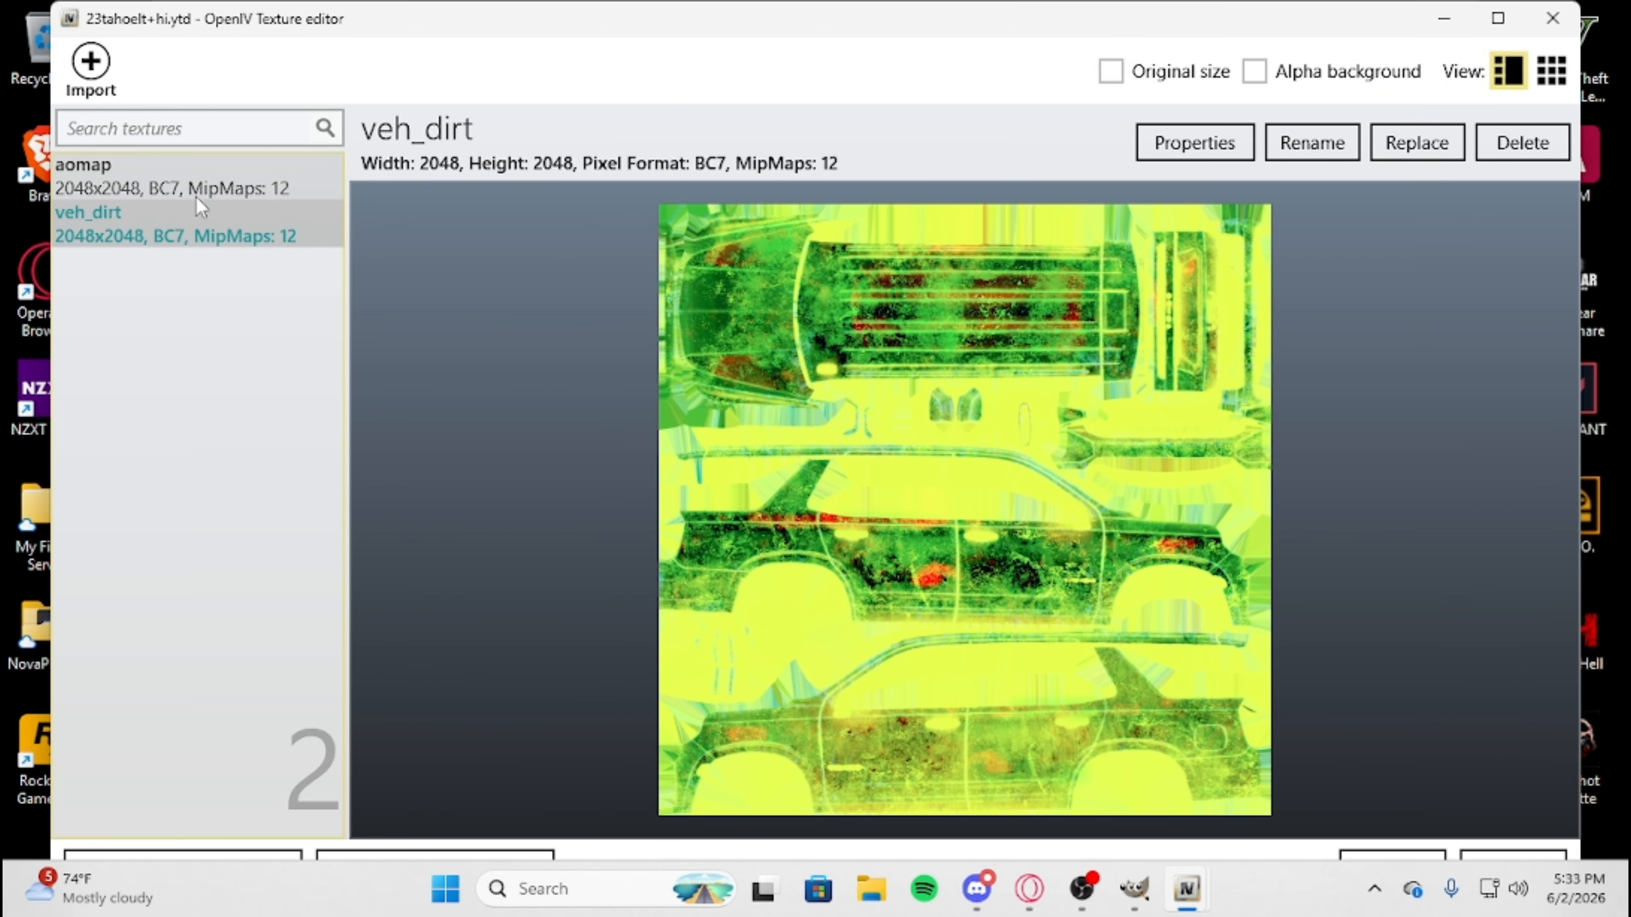
left_click(200, 194)
left_click(205, 226)
left_click(200, 197)
left_click(215, 235)
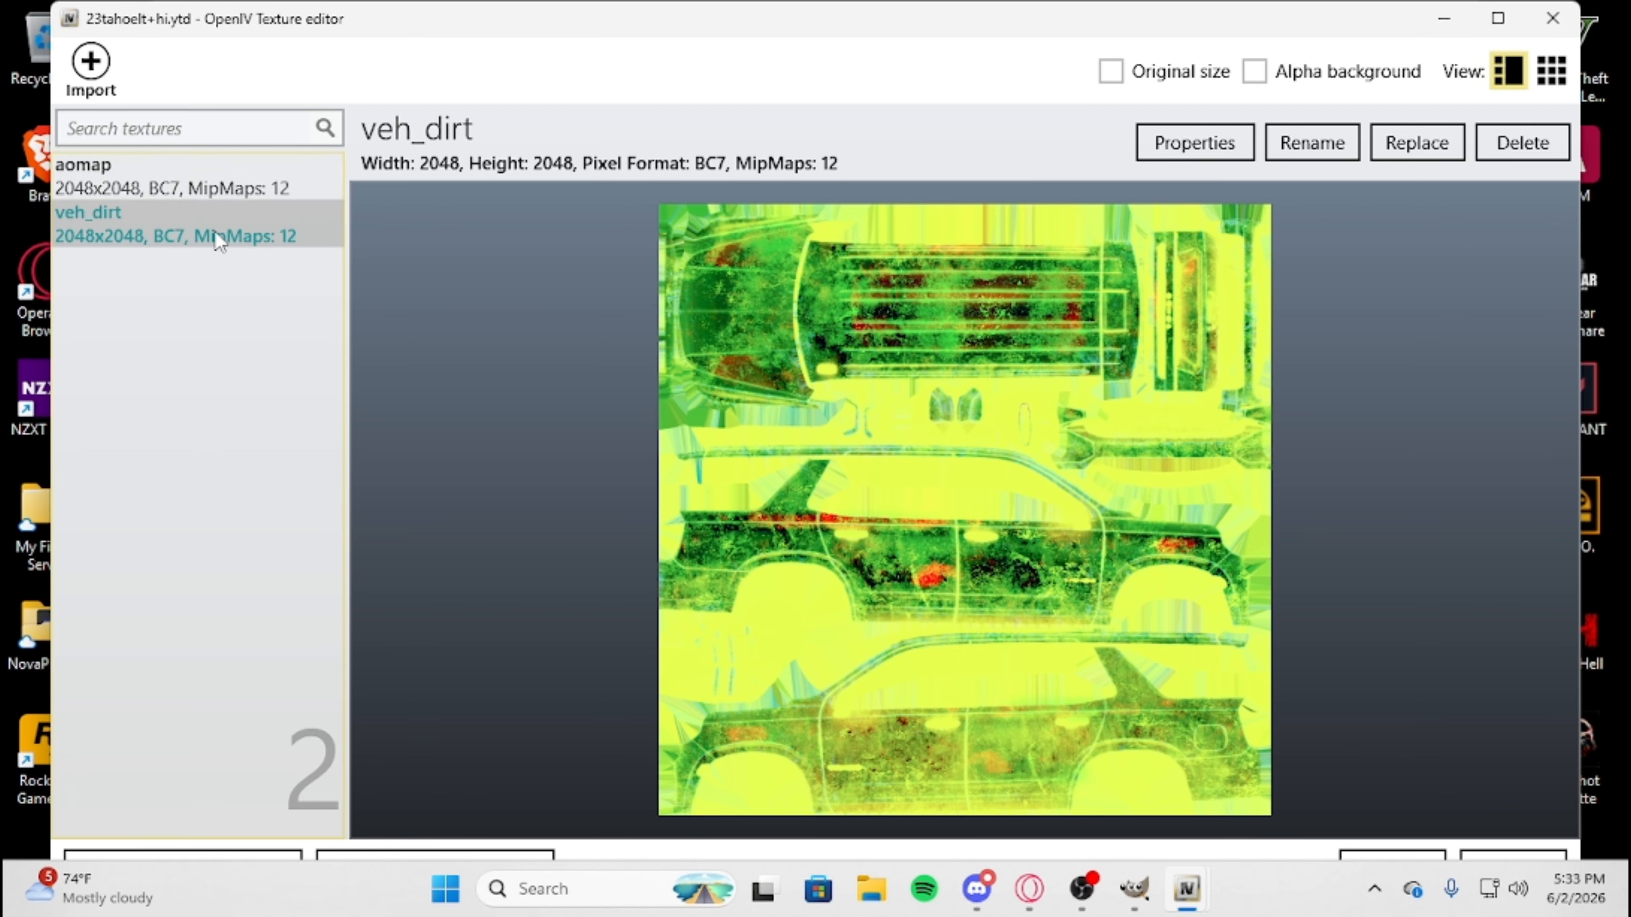
left_click(204, 187)
left_click(1553, 18)
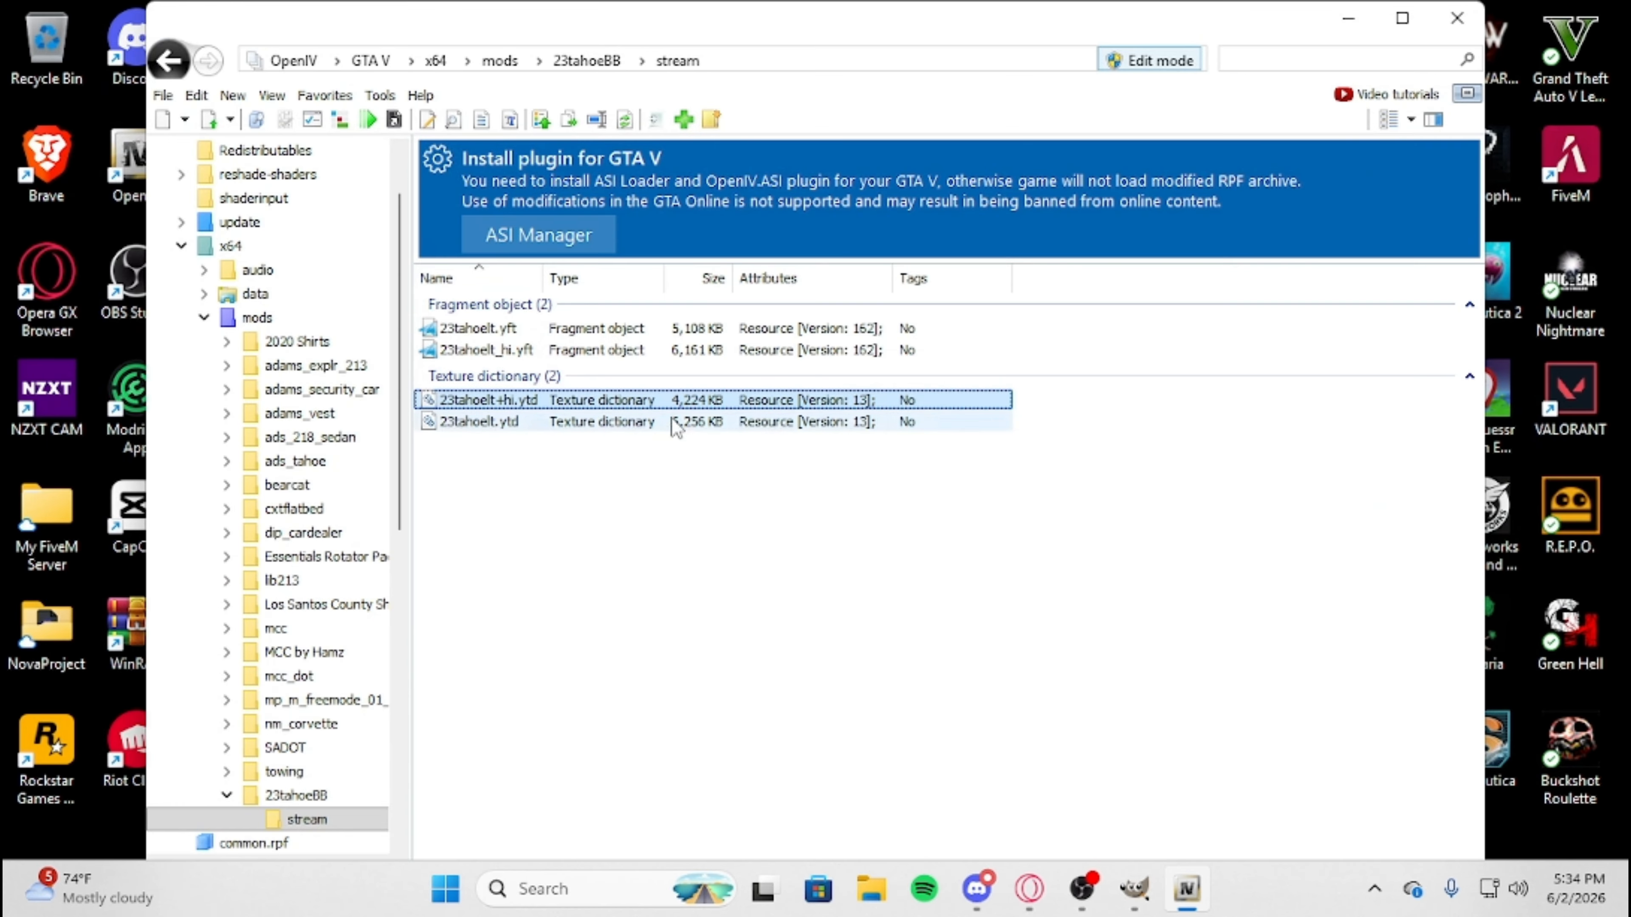
Open the 23tahoelt.ytd texture dictionary, search its textures for "sign", and close it.
double_click(613, 419)
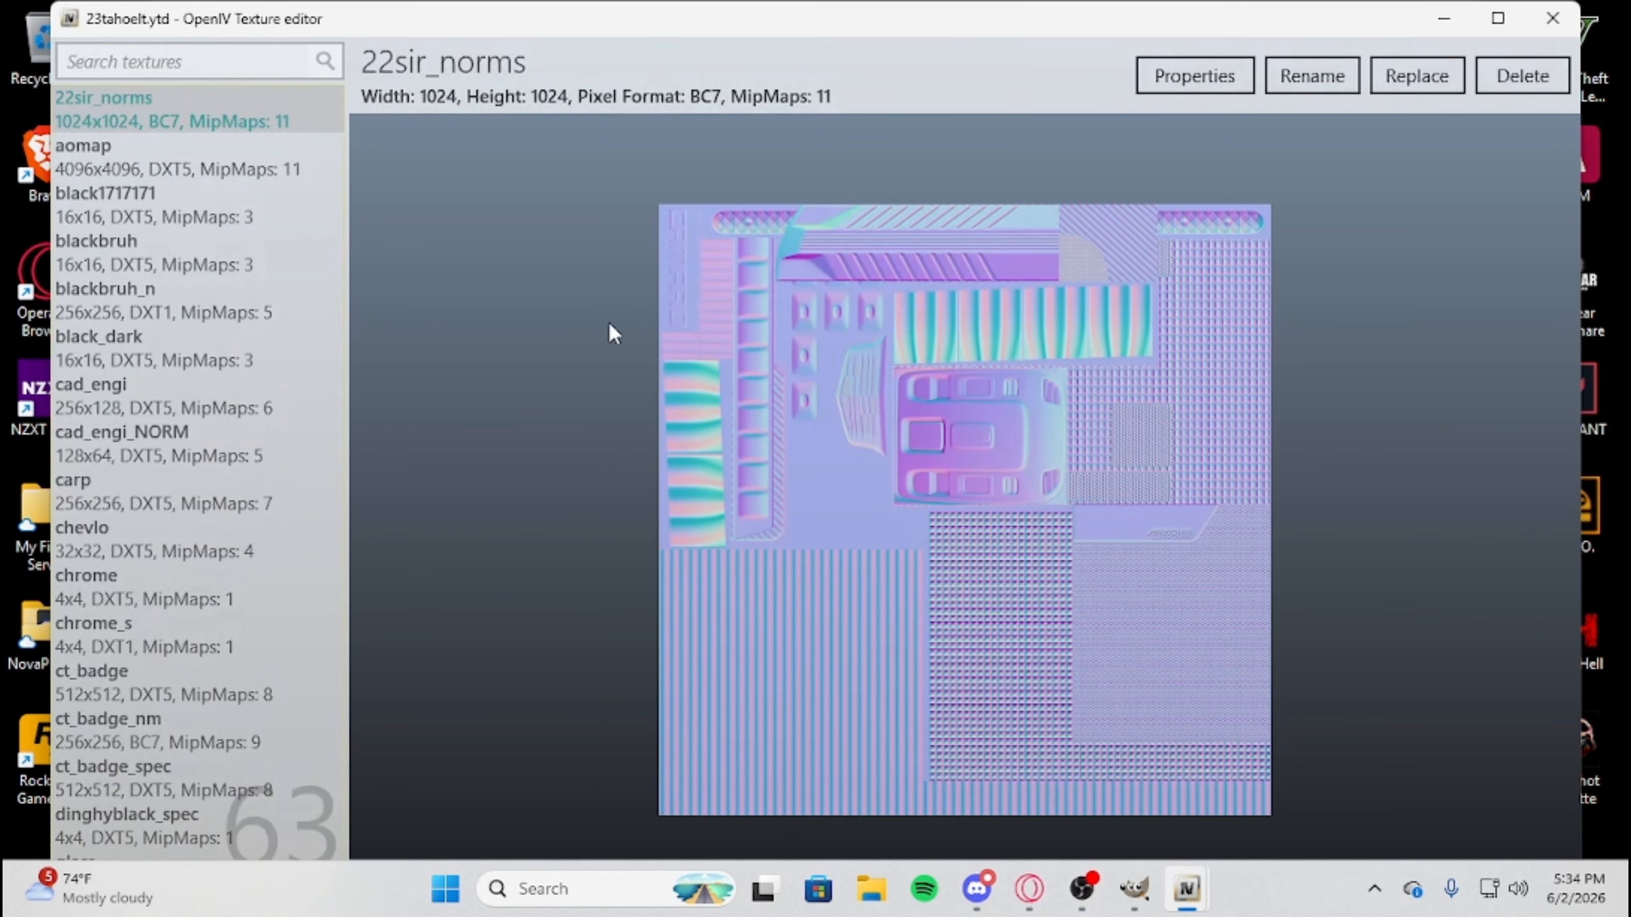
left_click(181, 129)
type("si")
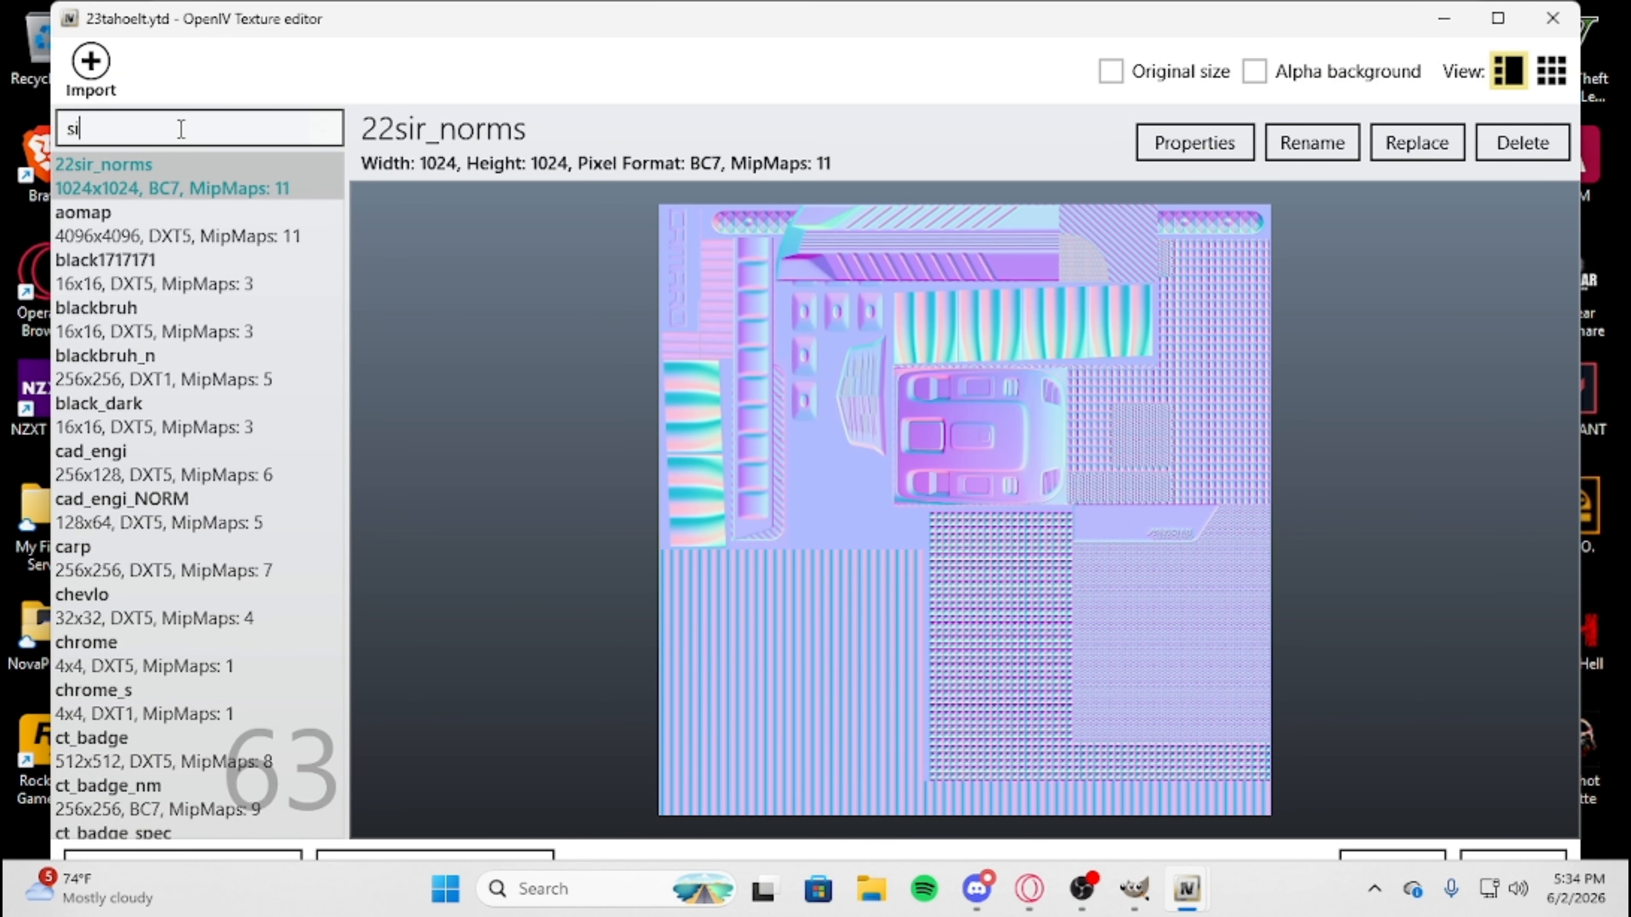
type("gn")
left_click(185, 172)
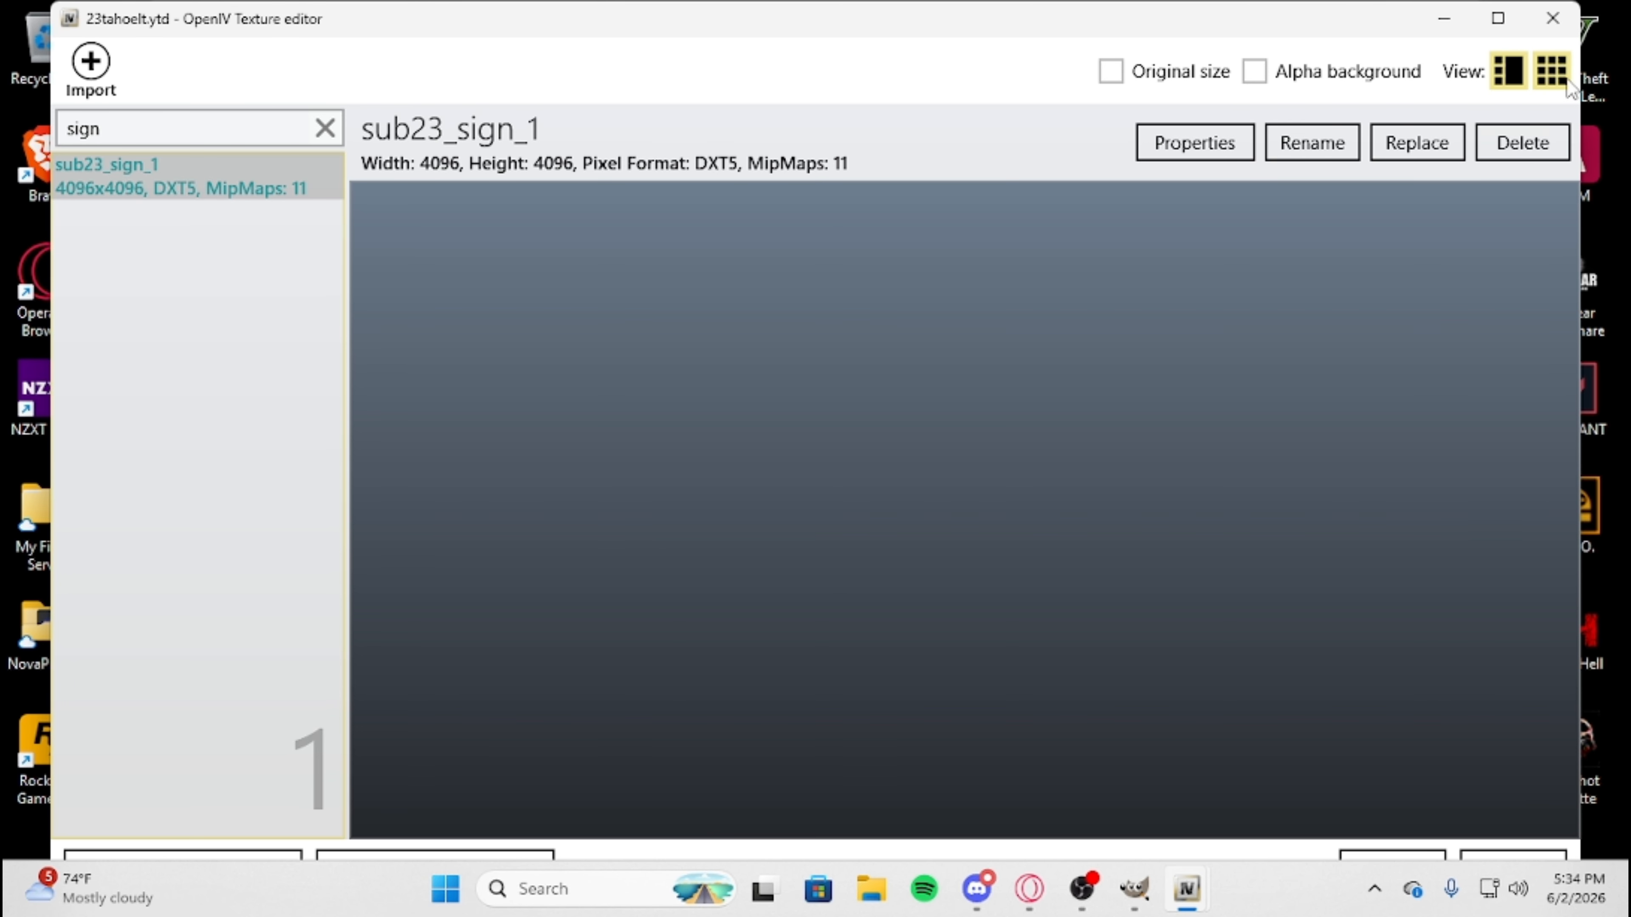
left_click(1553, 17)
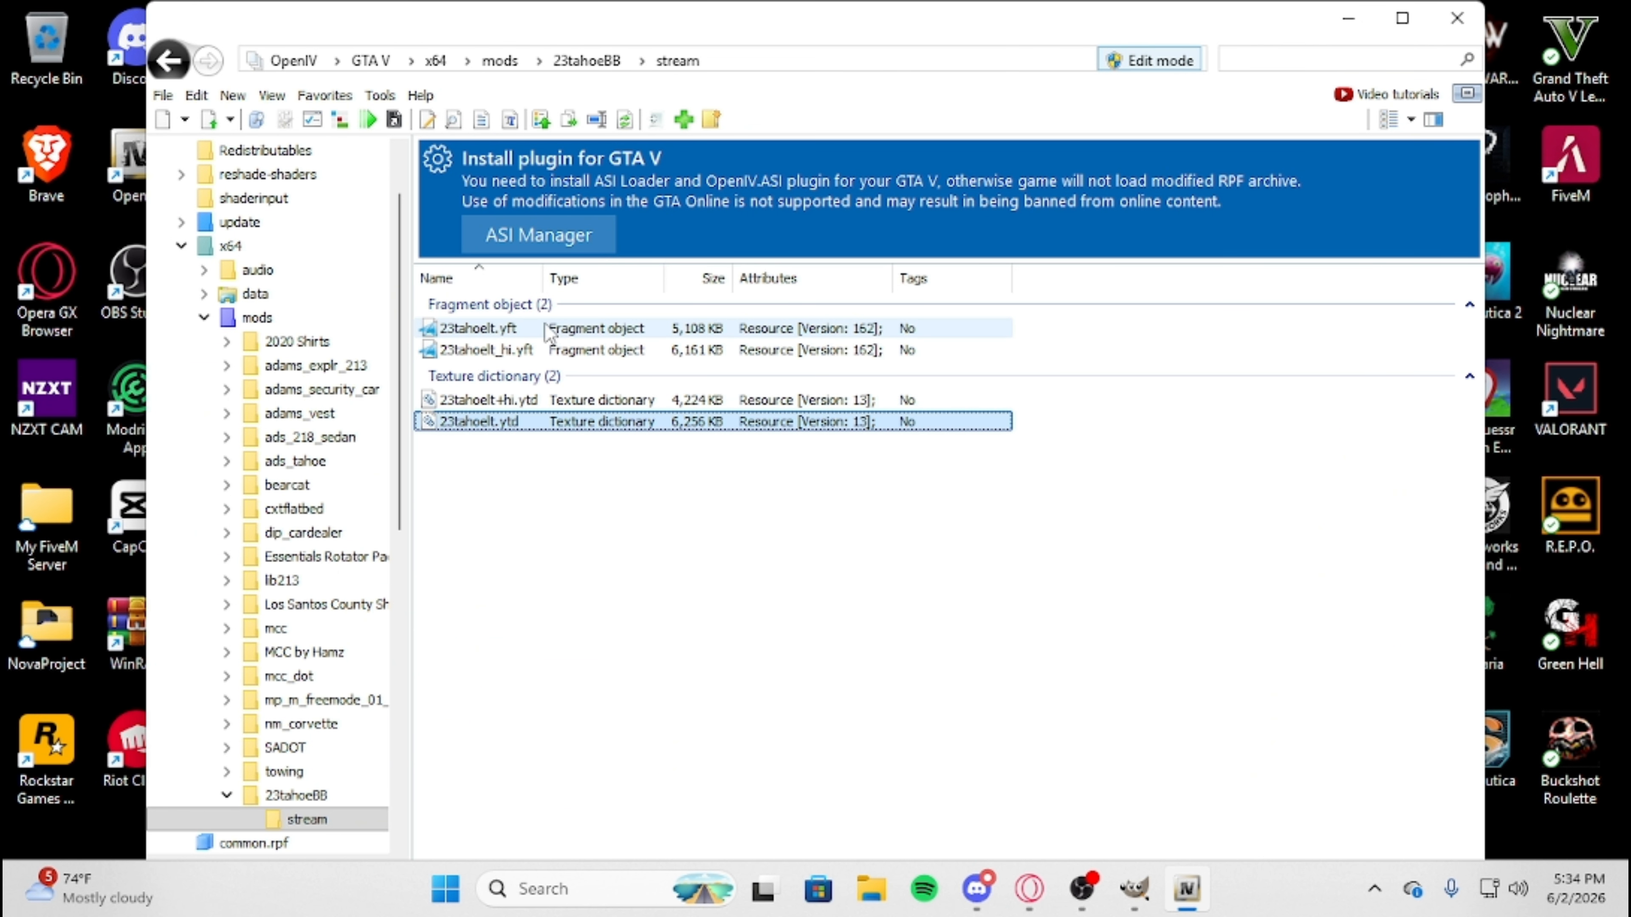
Open the 23tahoelt_hi.yft model and examine the Tahoe's body from the rear and both sides.
double_click(555, 350)
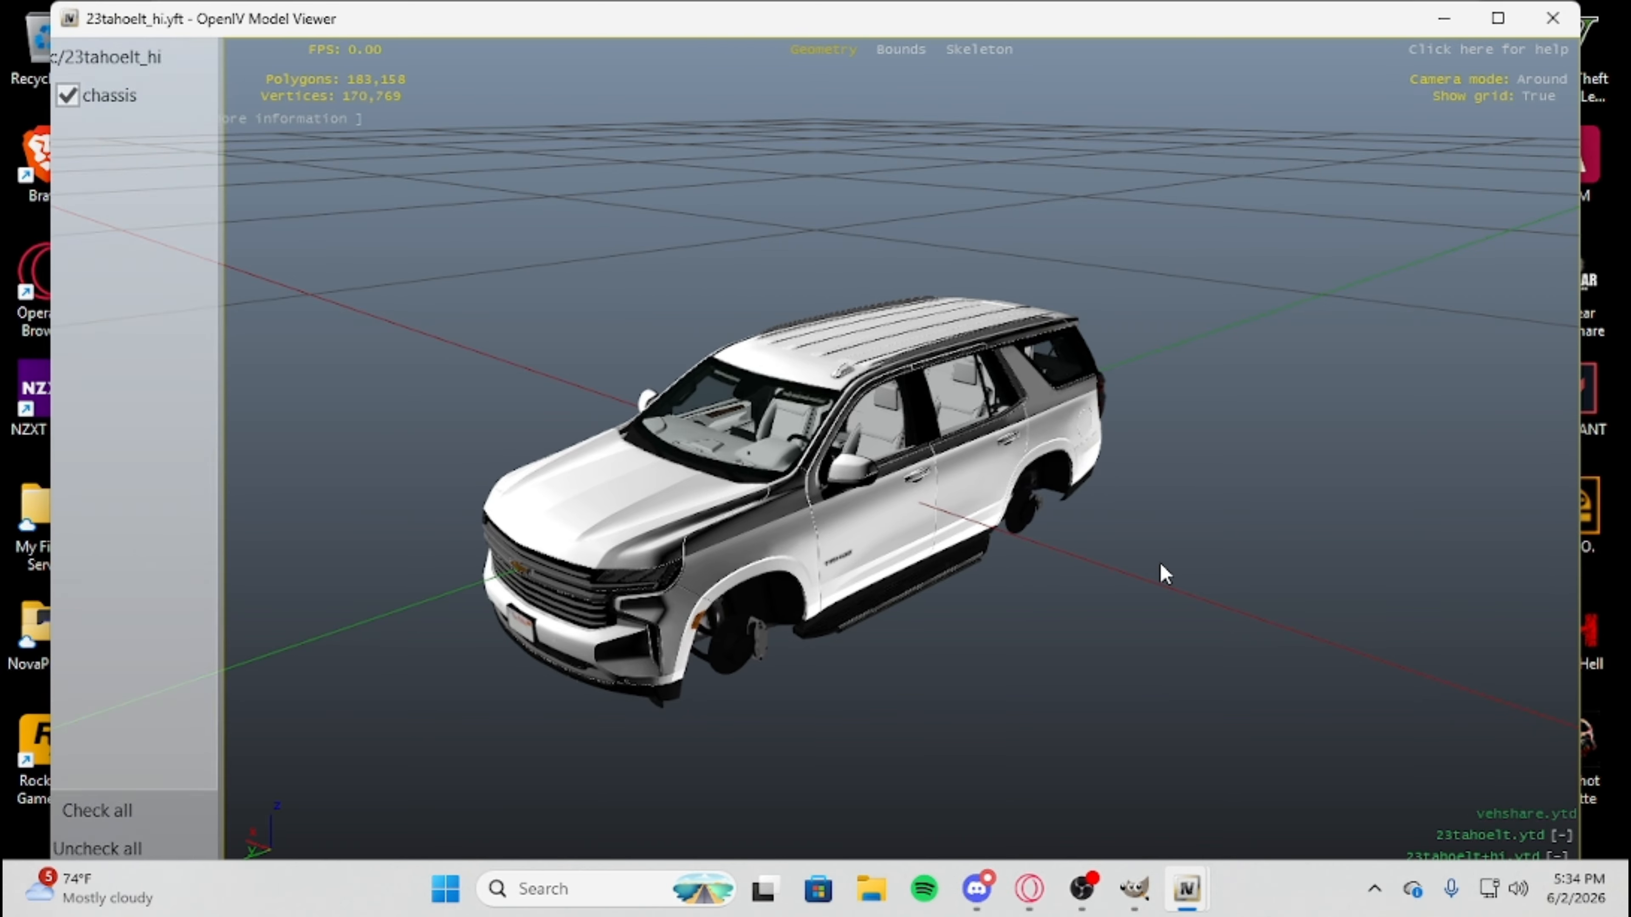
left_click_drag(1161, 565, 1267, 487)
scroll(957, 497, "up", 3)
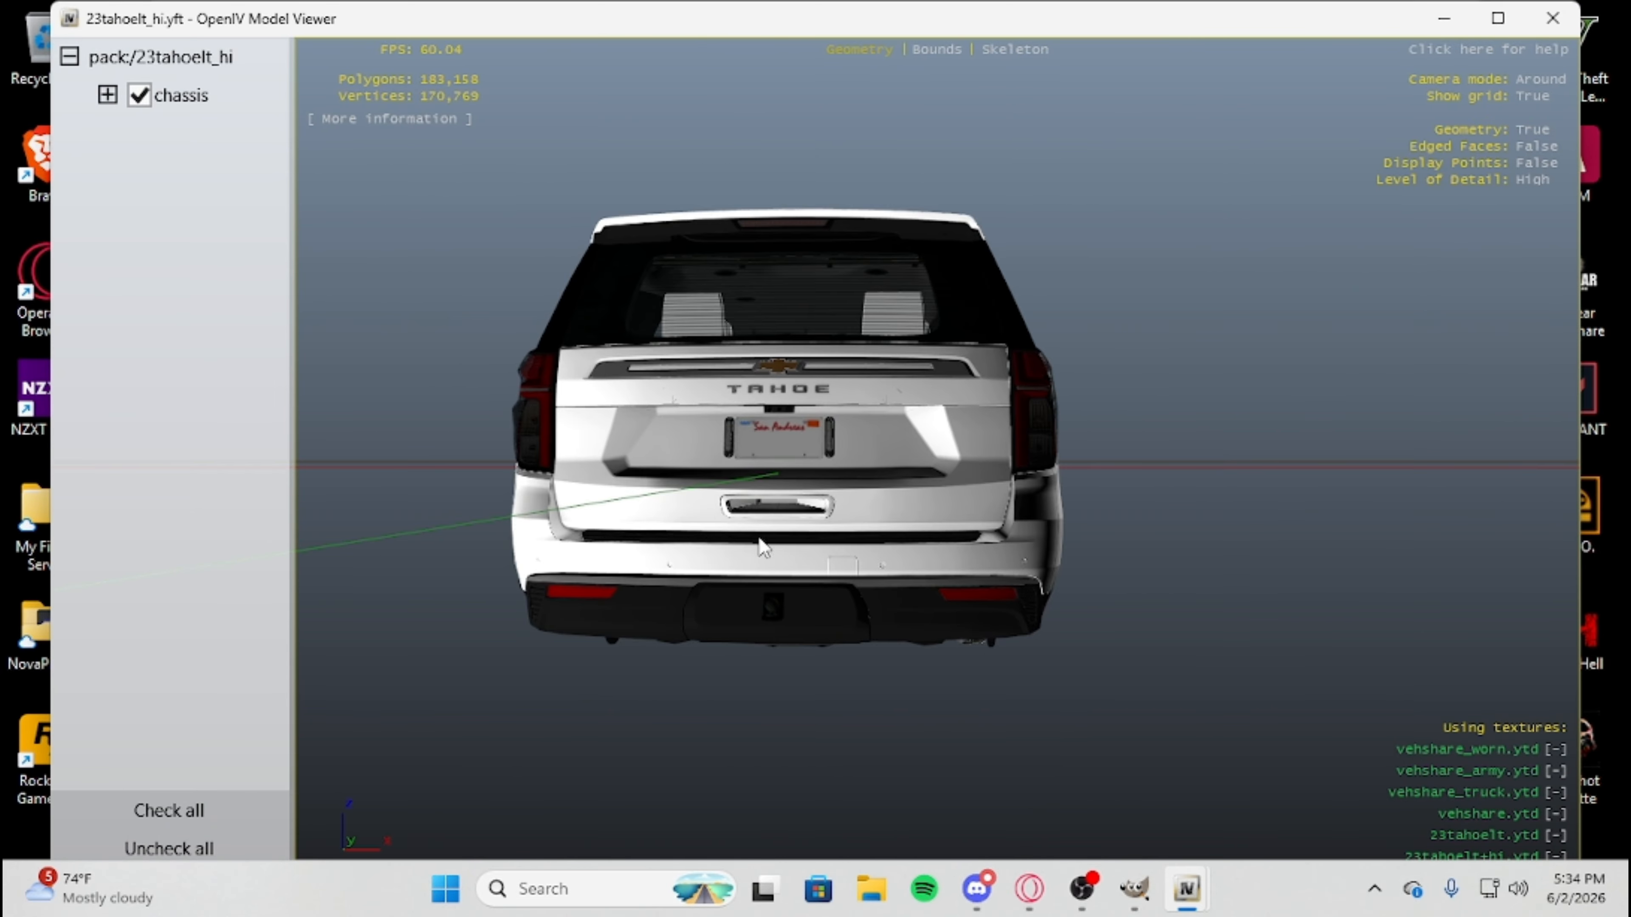
left_click_drag(760, 539, 789, 567)
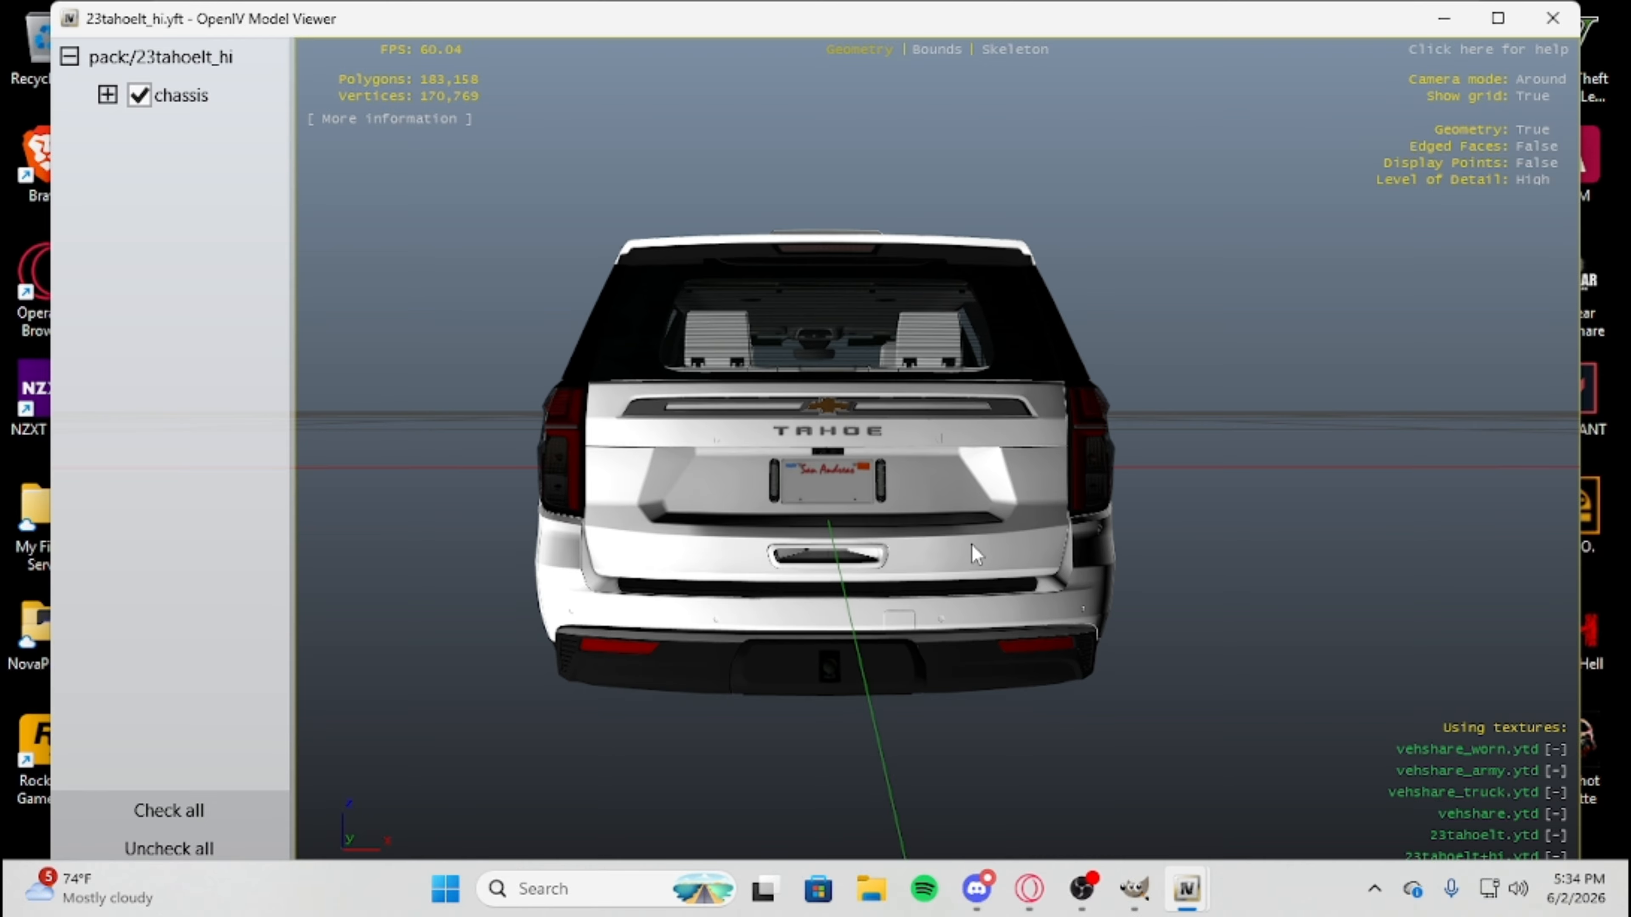
scroll(971, 544, "up", 5)
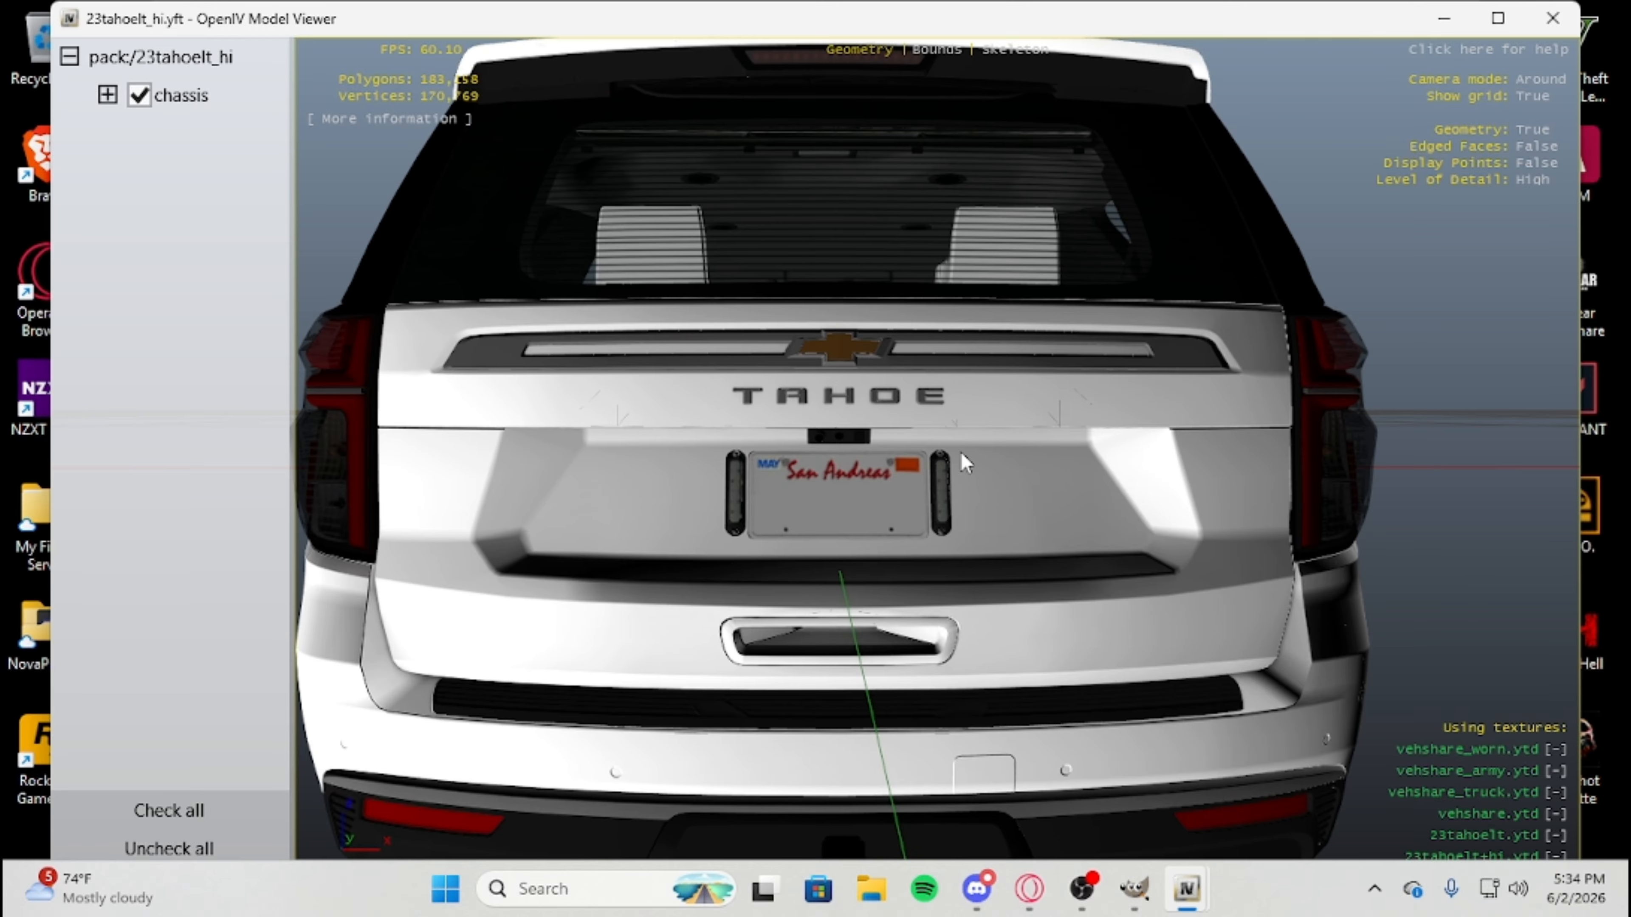
left_click_drag(631, 490, 1143, 514)
left_click_drag(616, 553, 1024, 563)
left_click_drag(837, 564, 567, 634)
left_click_drag(1260, 612, 1304, 498)
left_click_drag(800, 551, 736, 536)
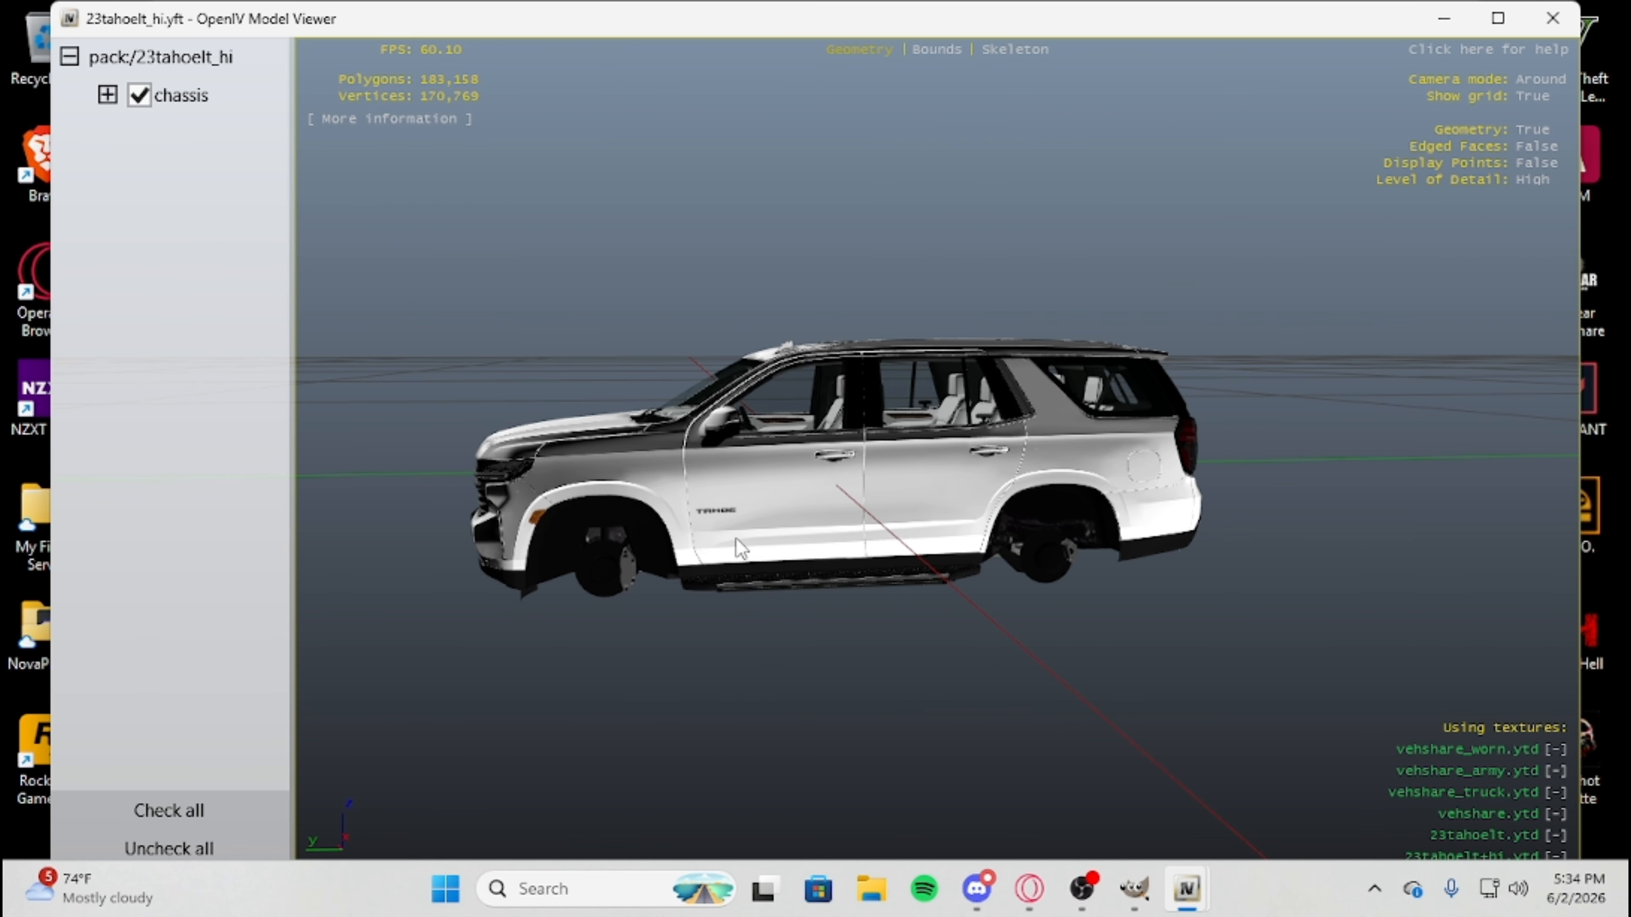
scroll(736, 537, "up", 4)
scroll(740, 600, "down", 3)
left_click_drag(1057, 517, 134, 166)
Look through the model's chassis parts list, view the Tahoe from the other side, and close the model viewer.
left_click(107, 95)
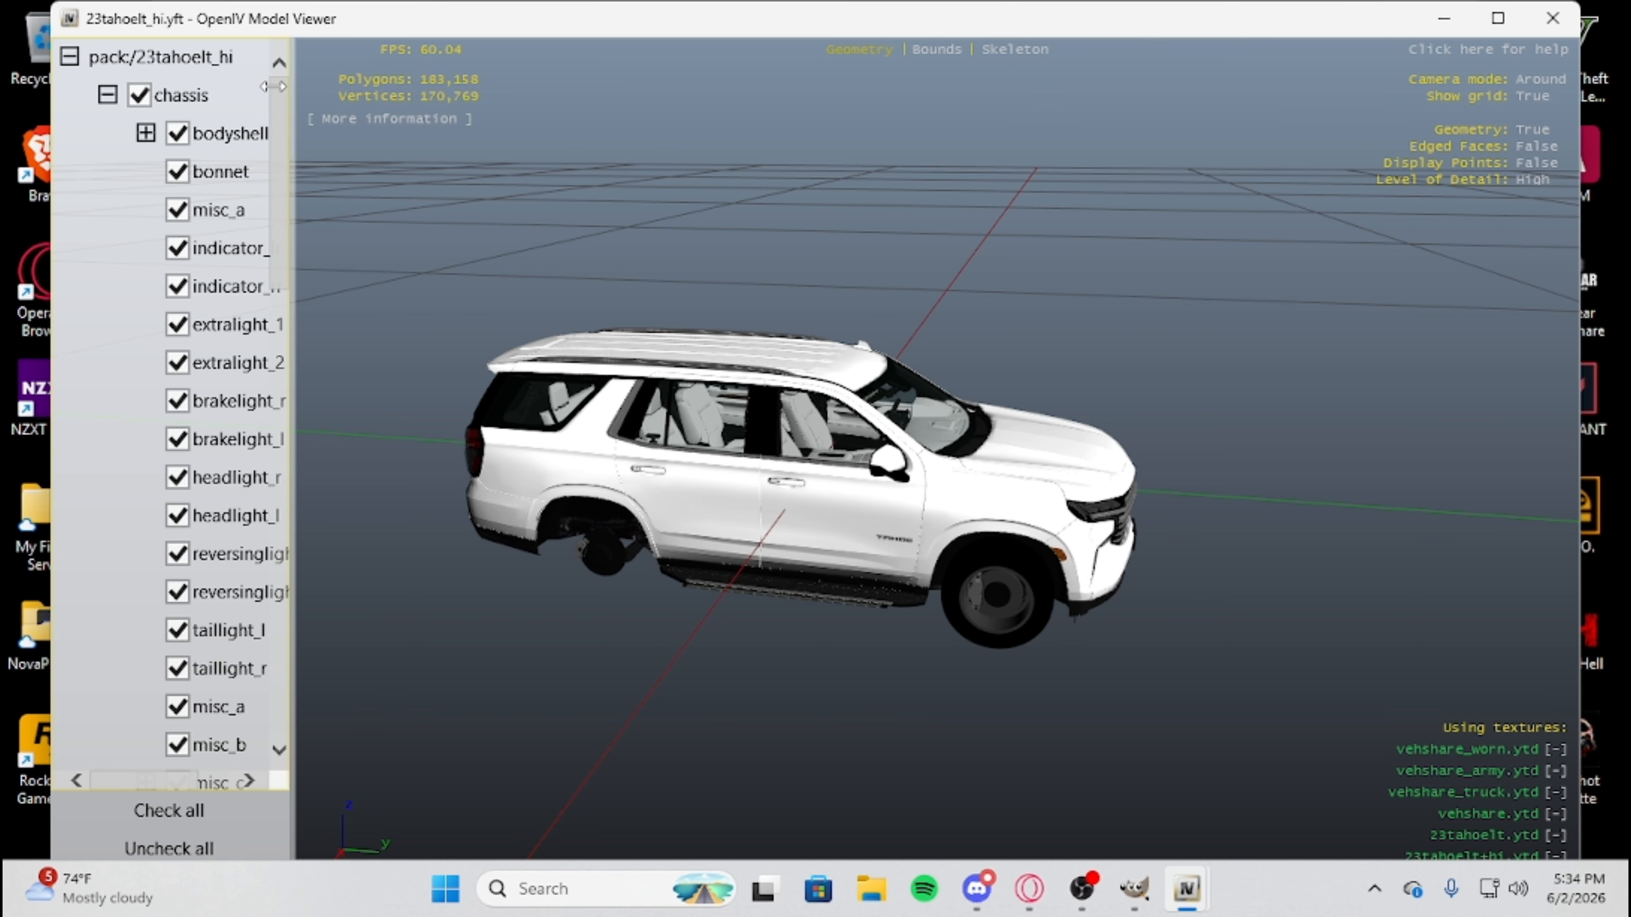
left_click(107, 96)
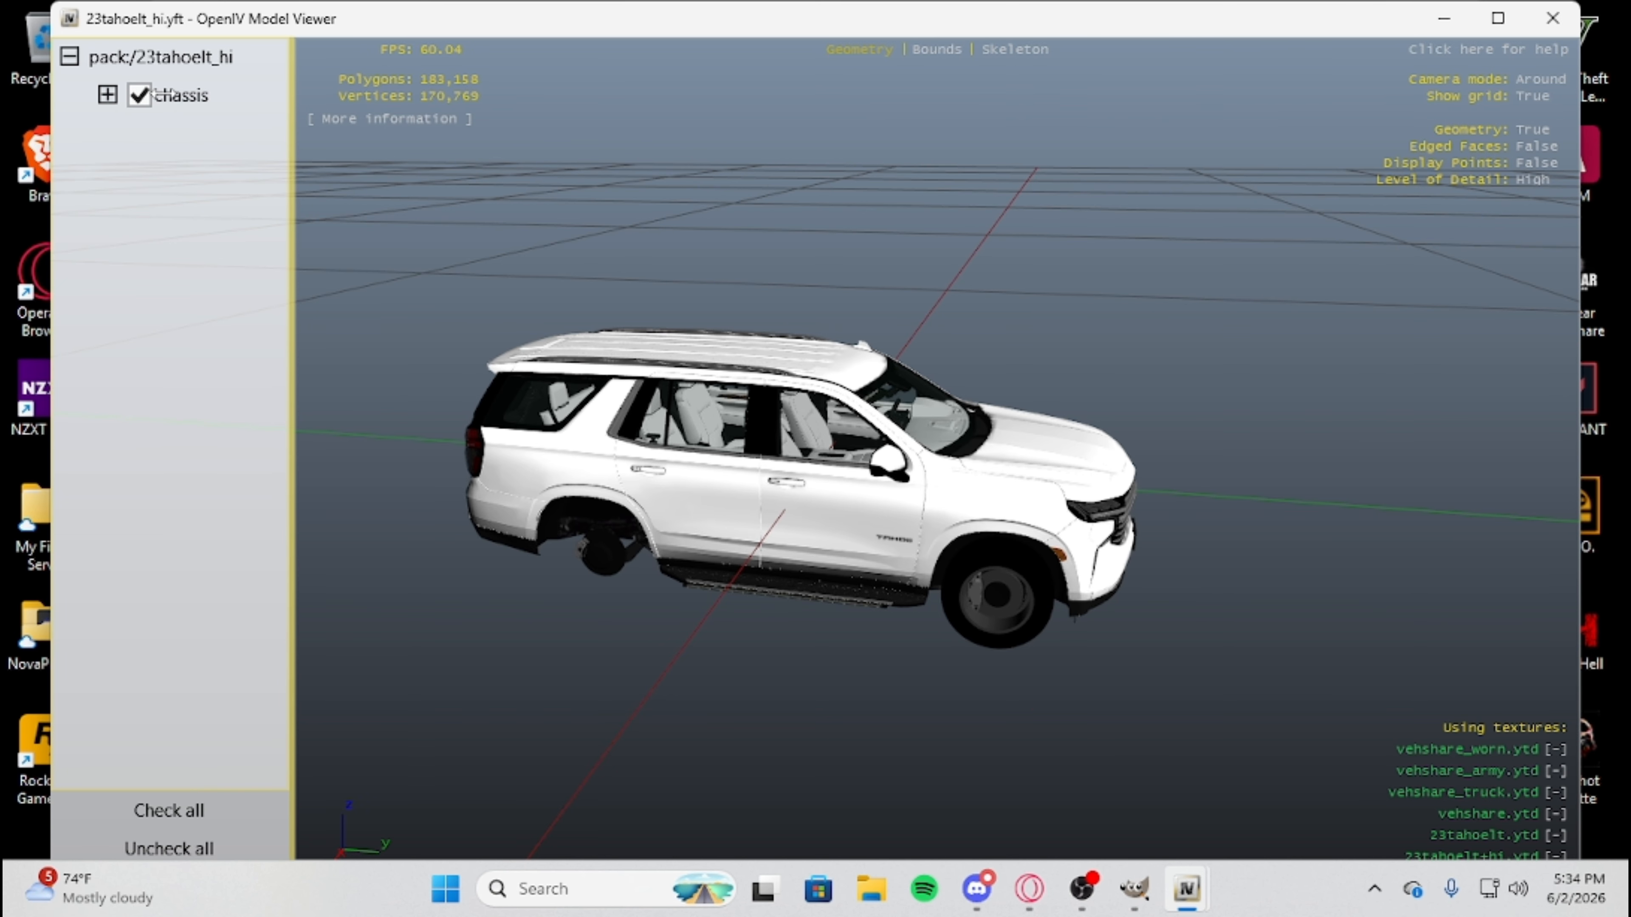
left_click_drag(1079, 584, 1547, 461)
left_click_drag(784, 362, 886, 549)
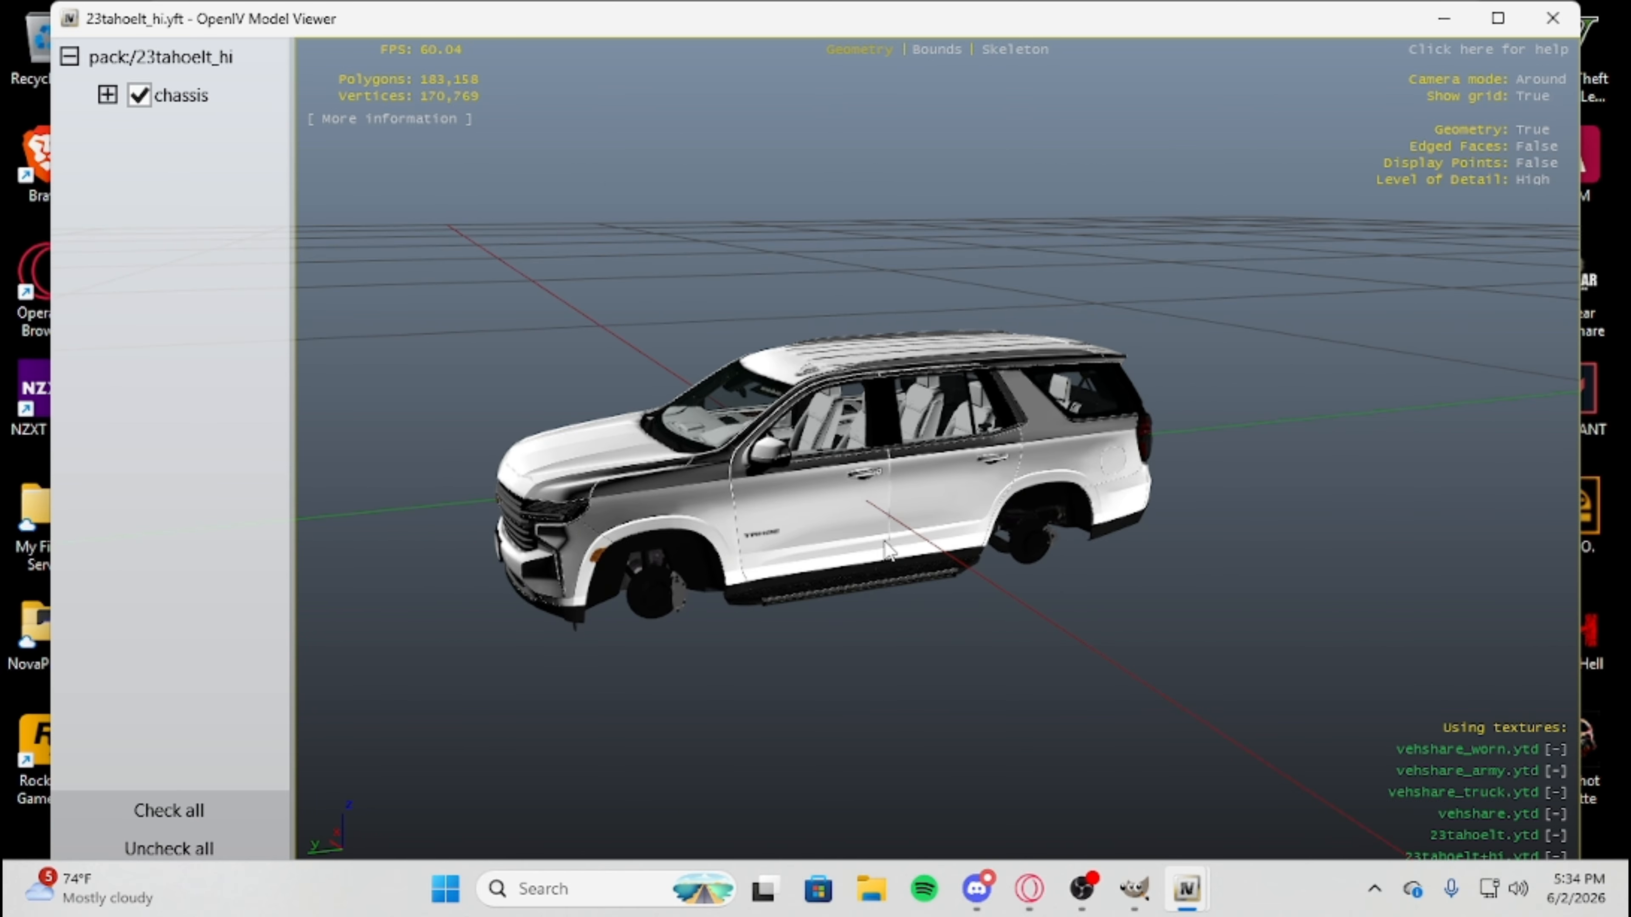
left_click(1552, 18)
Reopen 23tahoelt.ytd, find the sub23_sign_1 livery texture by searching "sign", examine its entry, and close the texture editor.
left_click(501, 421)
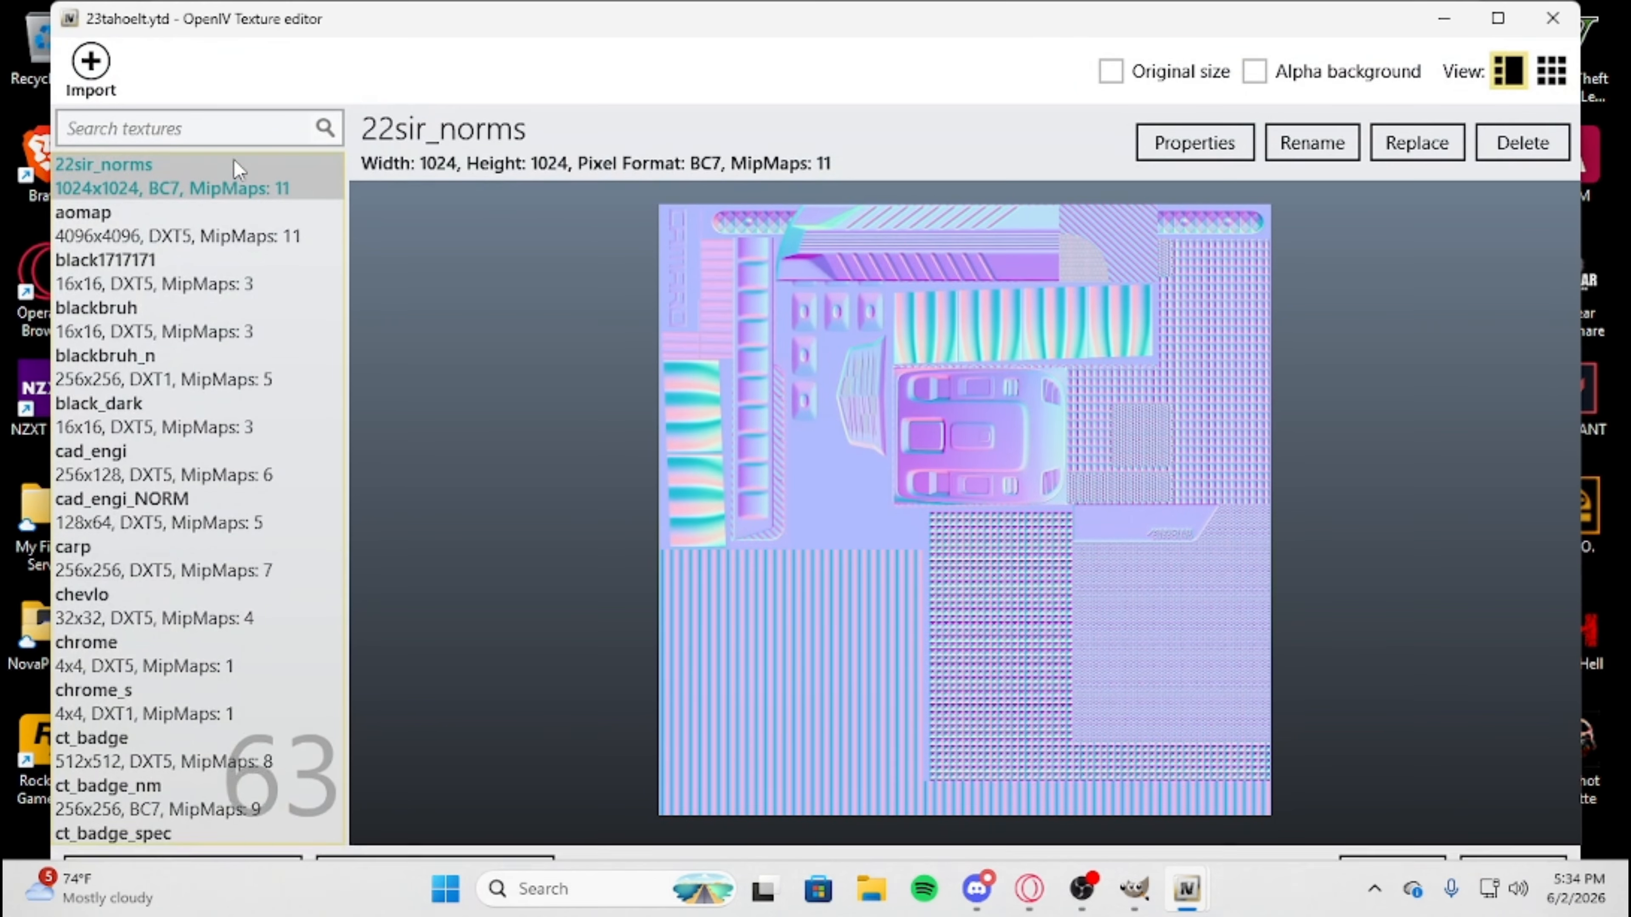
type("sign")
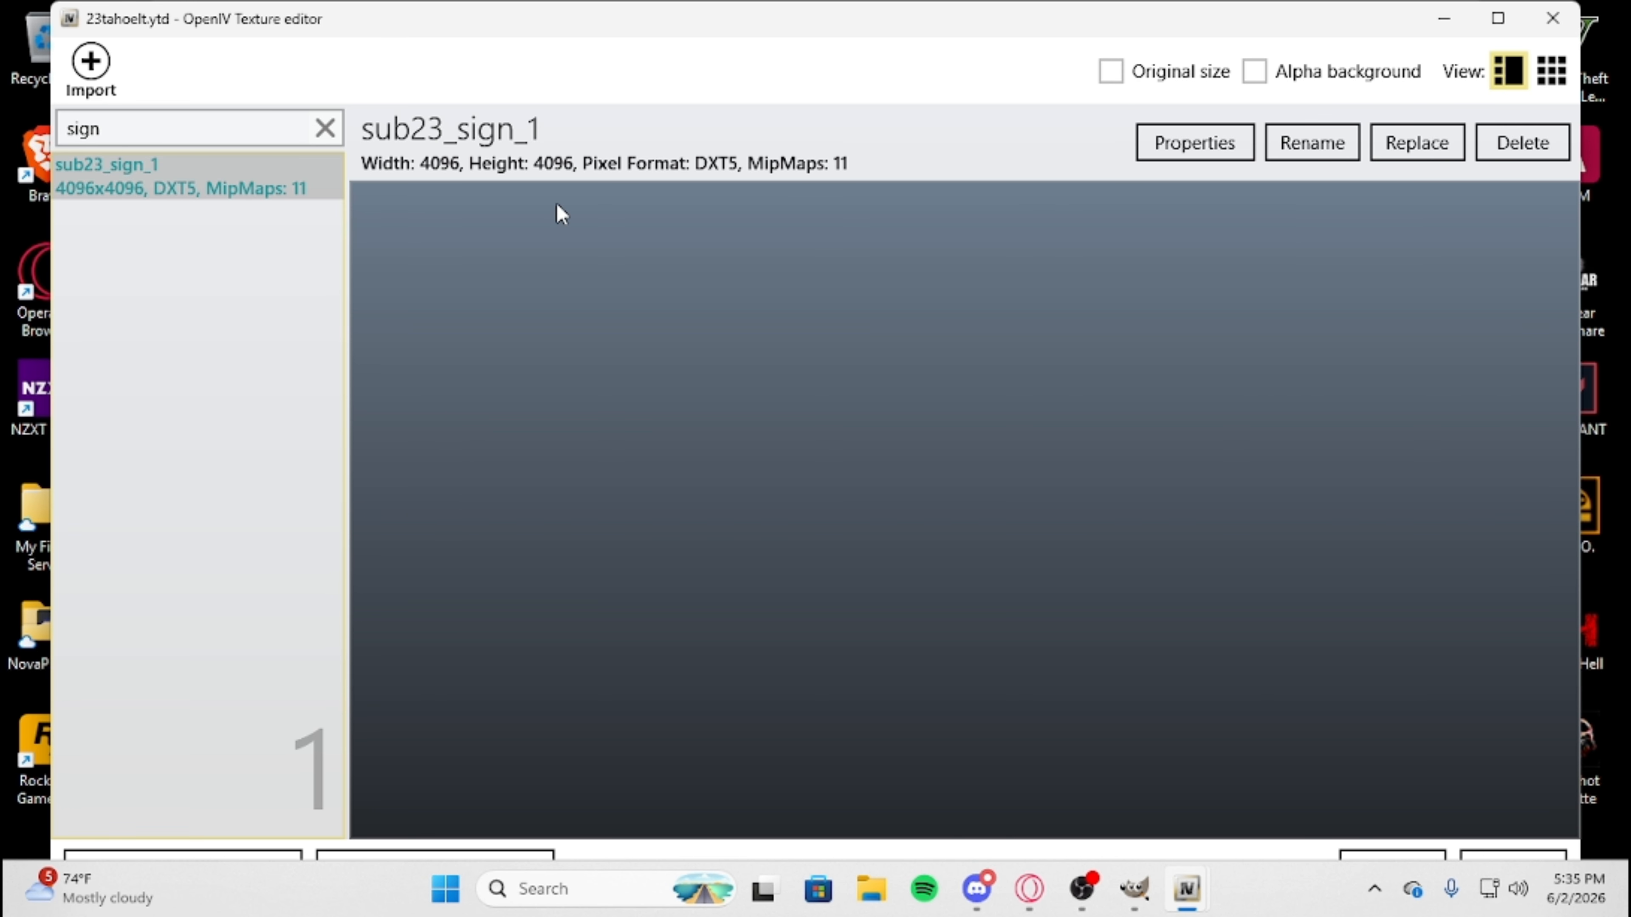
left_click_drag(346, 271, 267, 304)
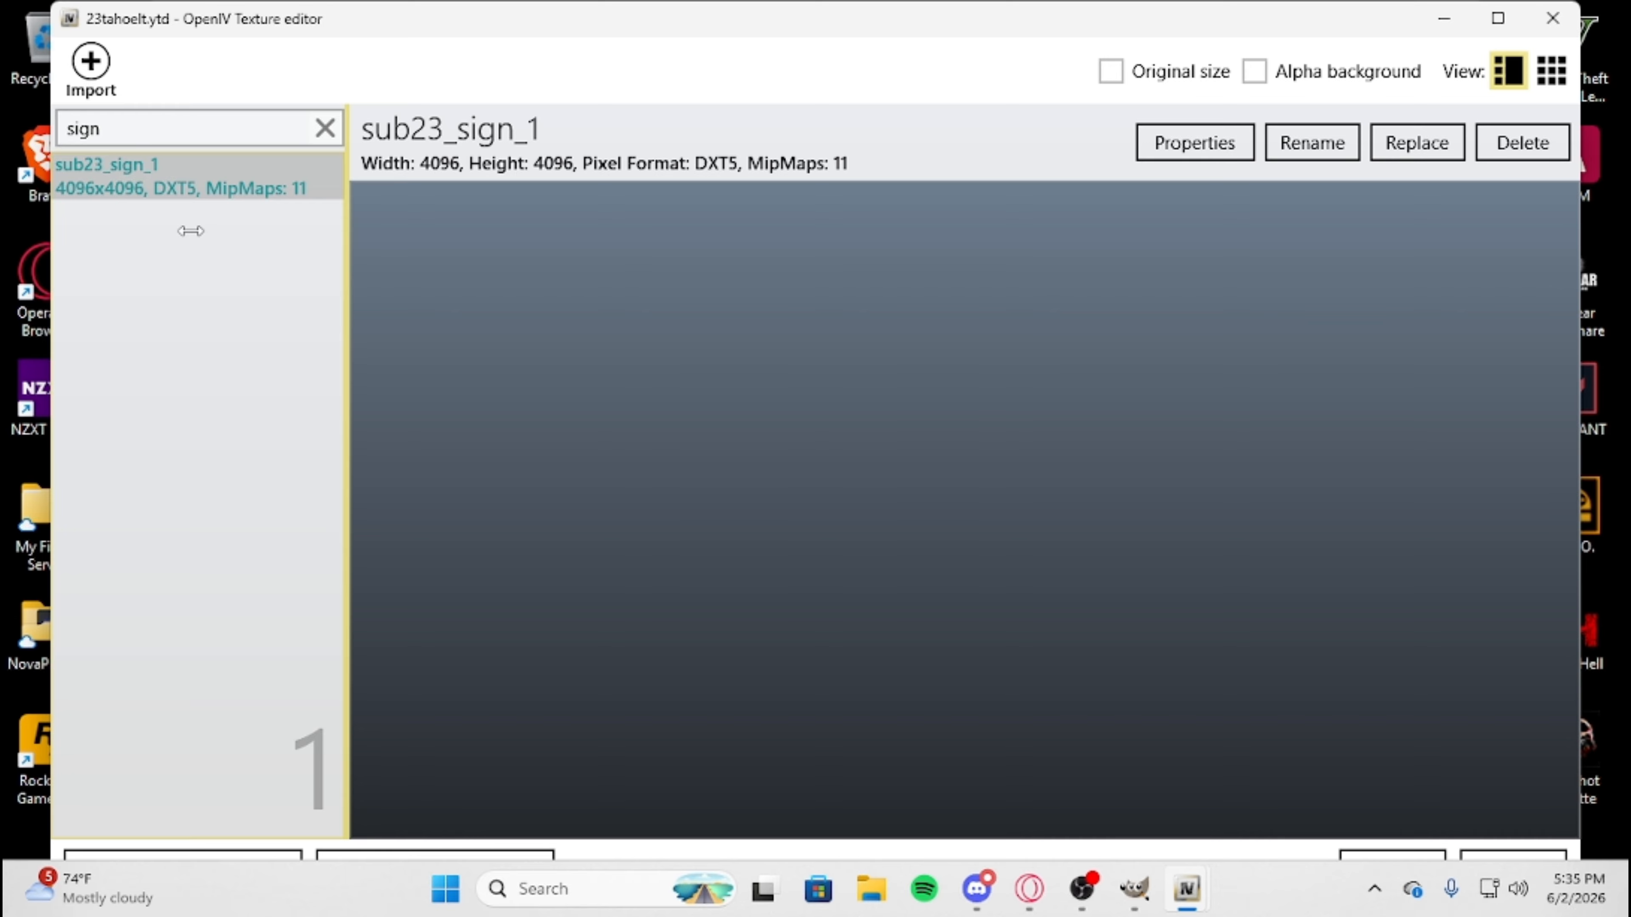
left_click_drag(191, 230, 284, 214)
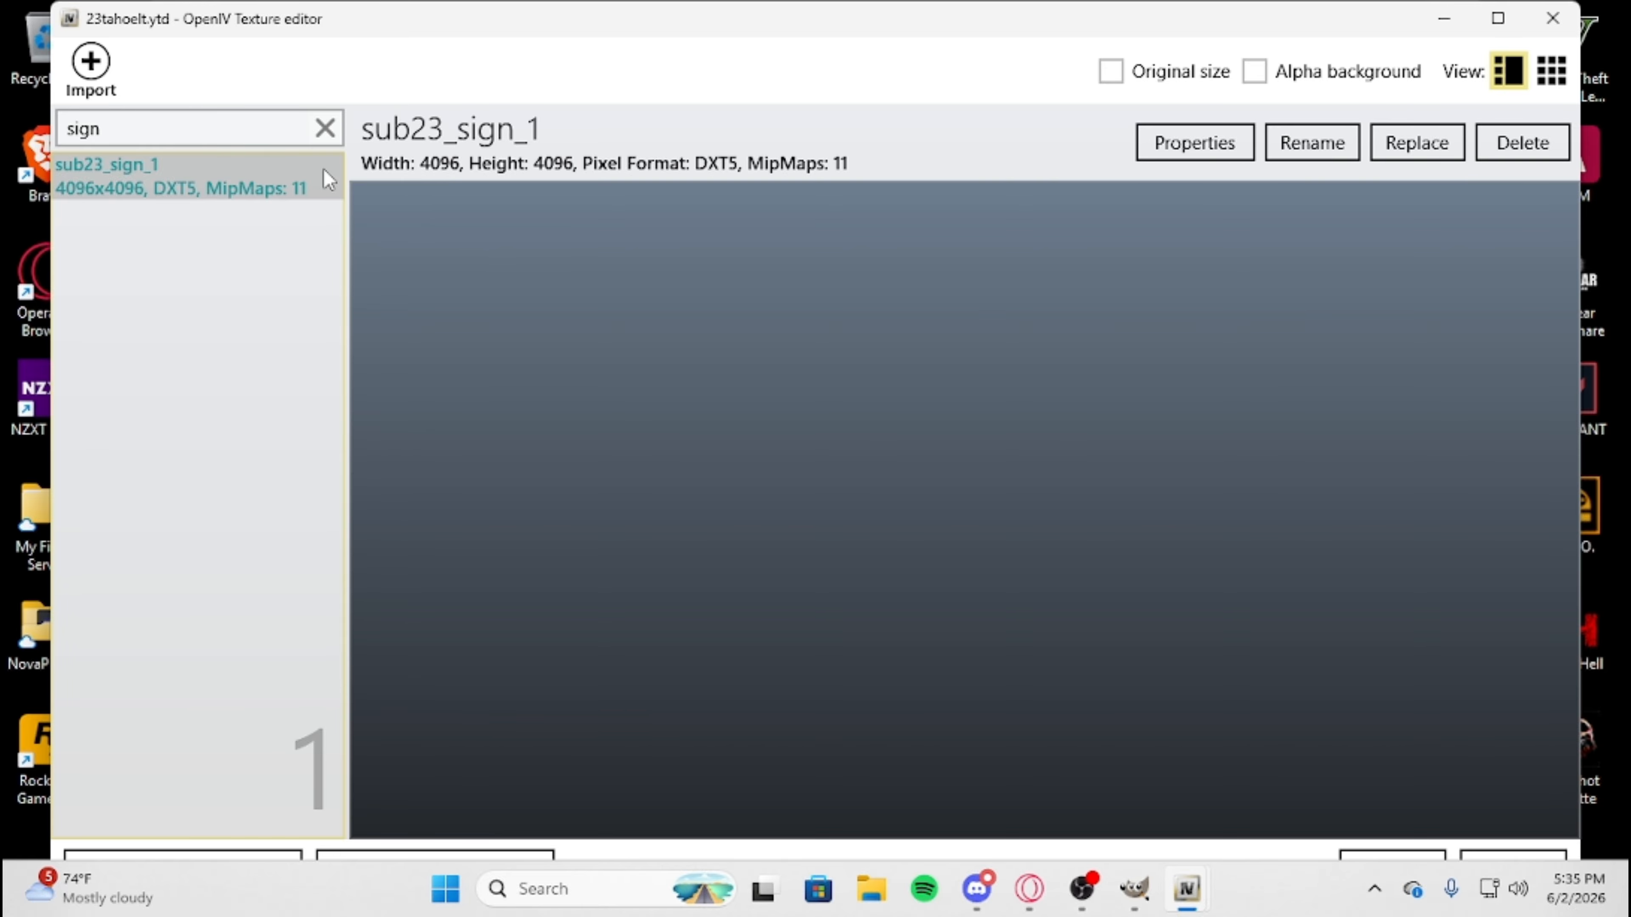
left_click_drag(347, 372, 87, 244)
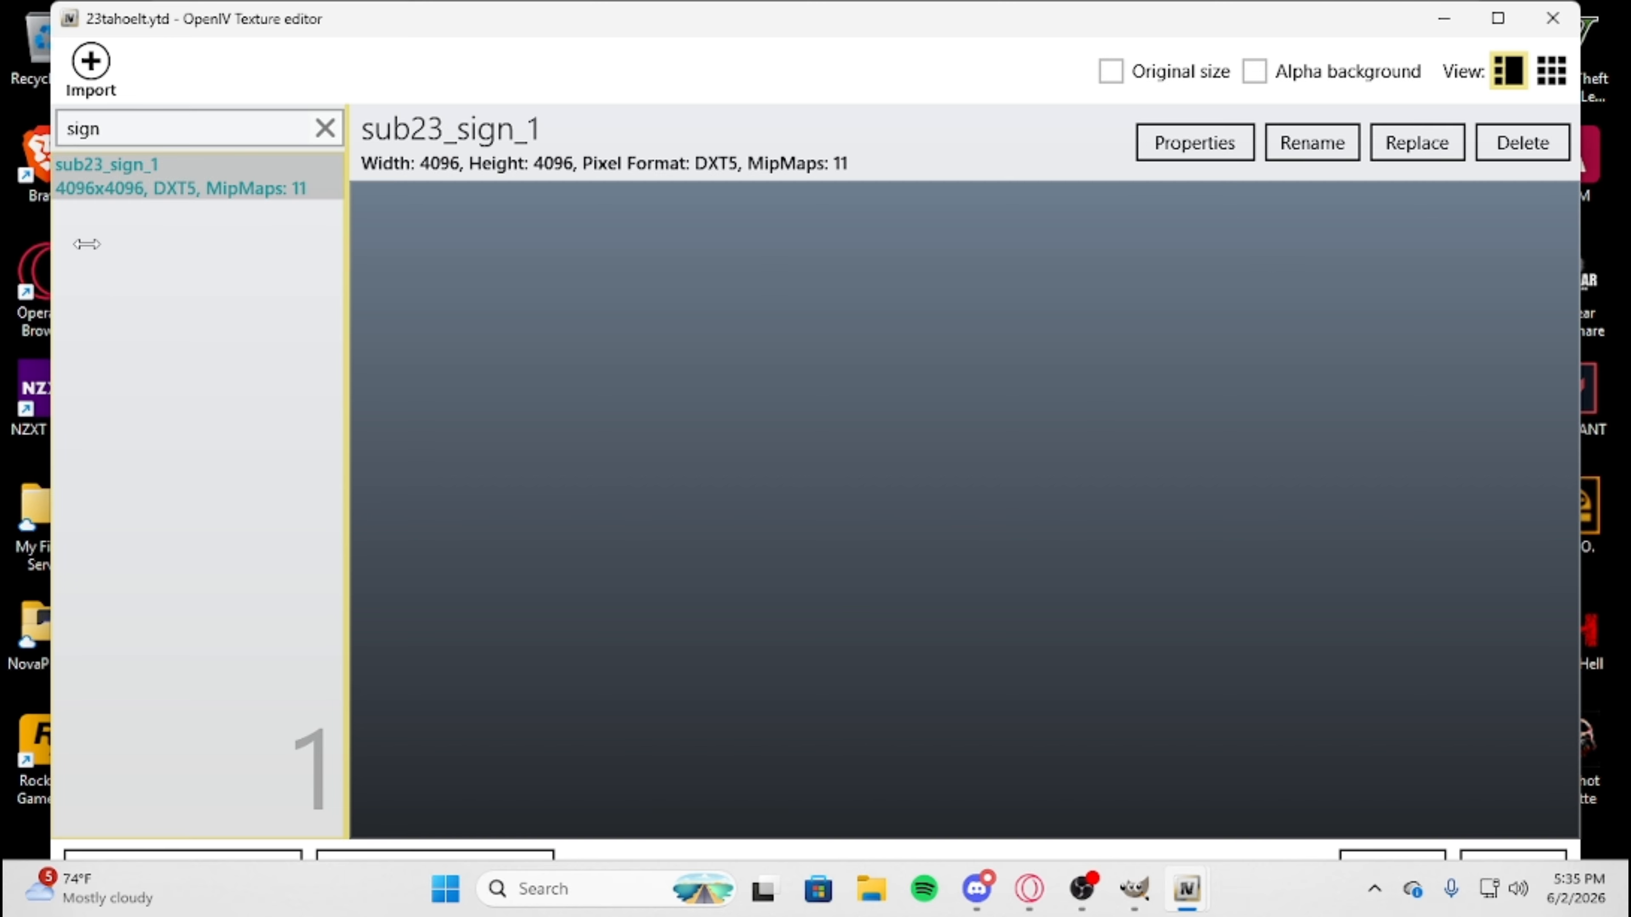
left_click_drag(166, 424, 1585, 796)
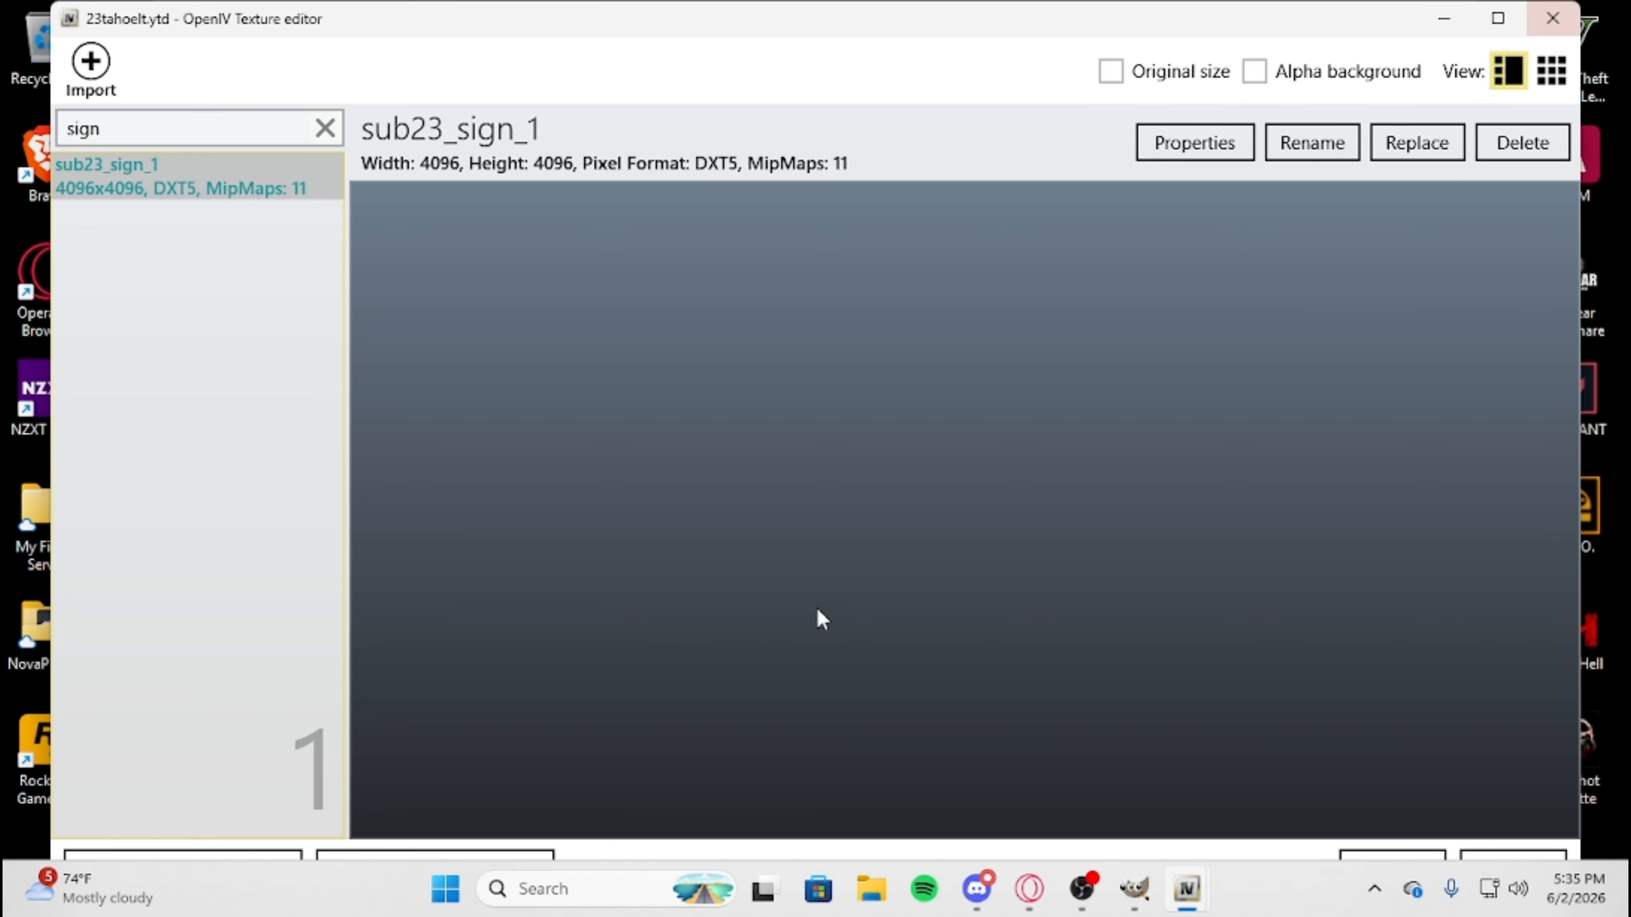
left_click(1548, 19)
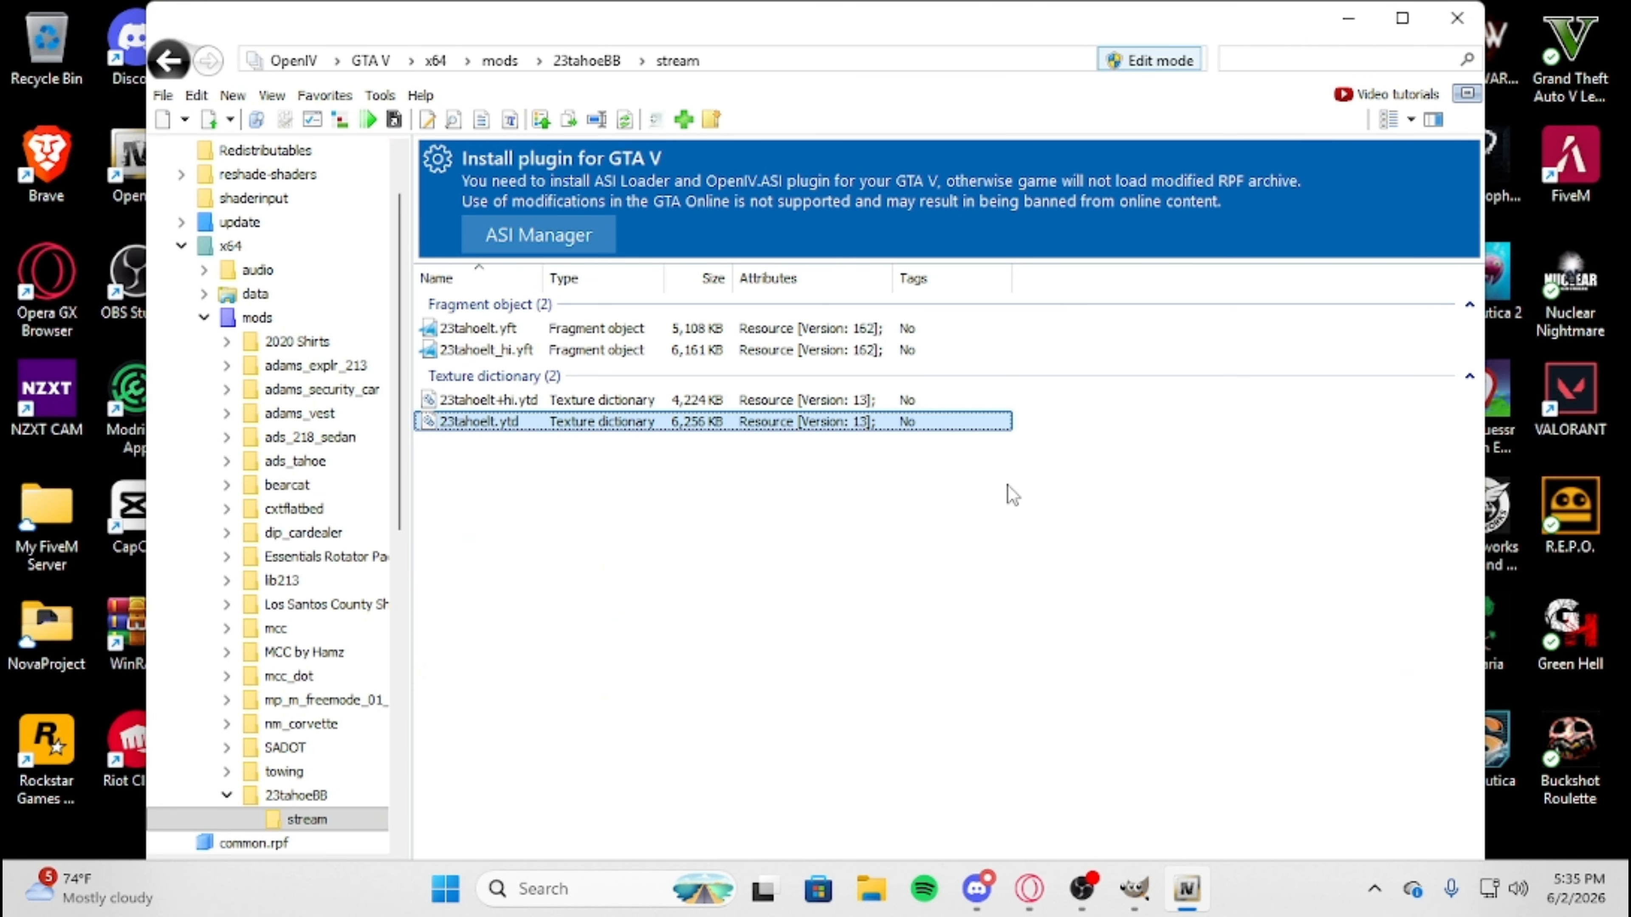
Return to the 23tahoeBB folder and look over its four meta files: carcols, carvariations, handling and vehicles.
left_click(170, 62)
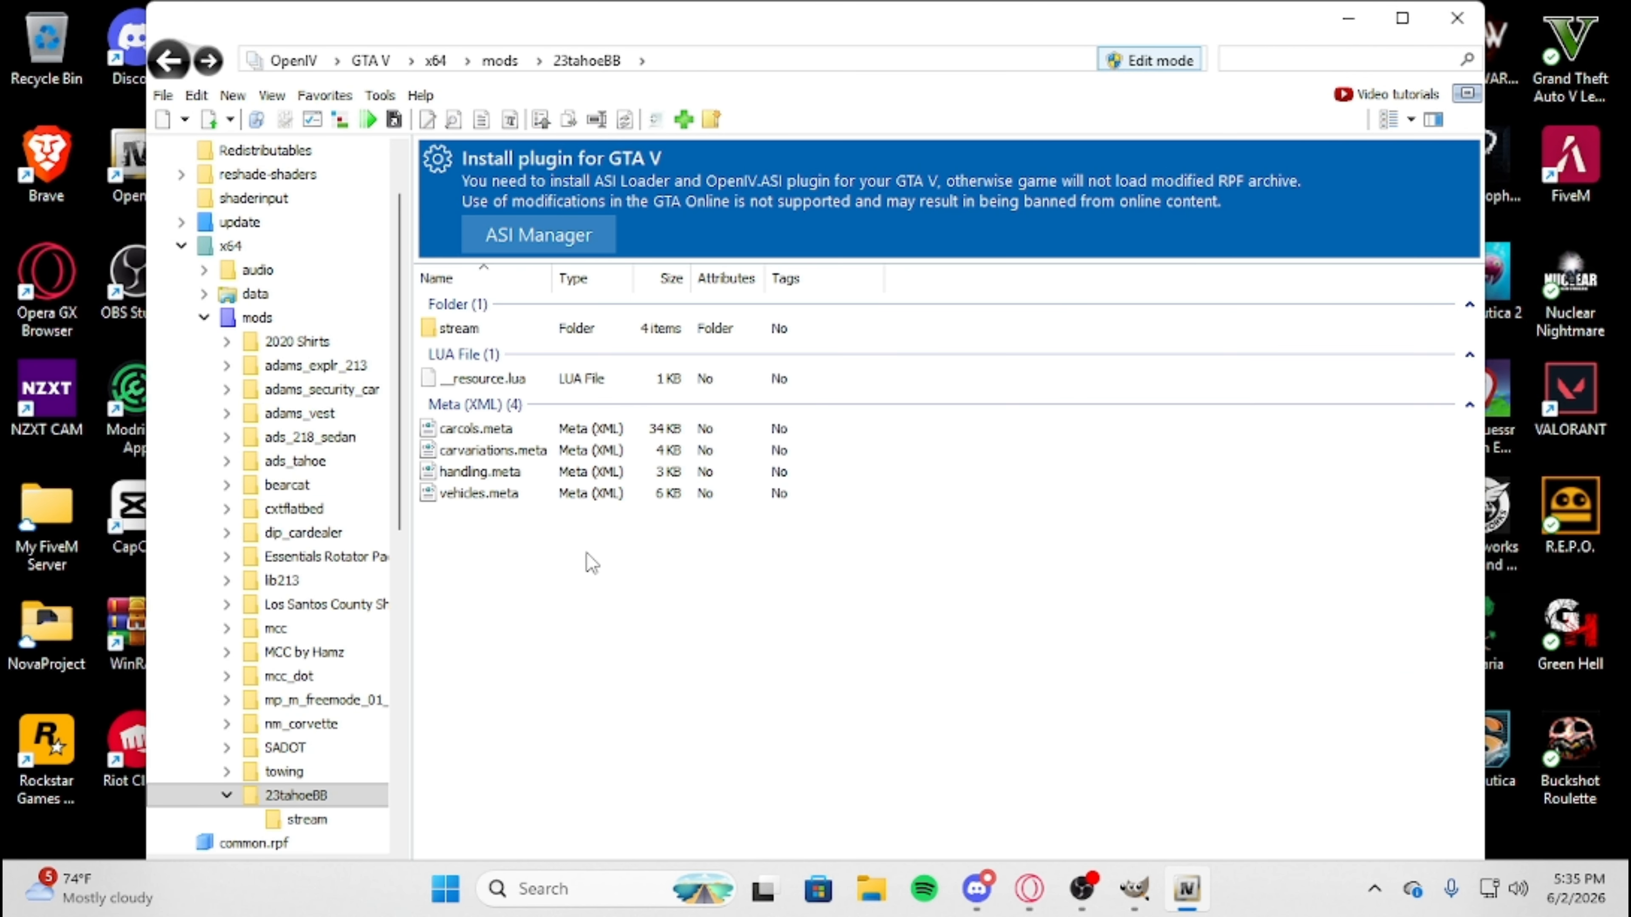
left_click_drag(605, 646, 485, 423)
left_click(559, 613)
left_click_drag(979, 555, 653, 437)
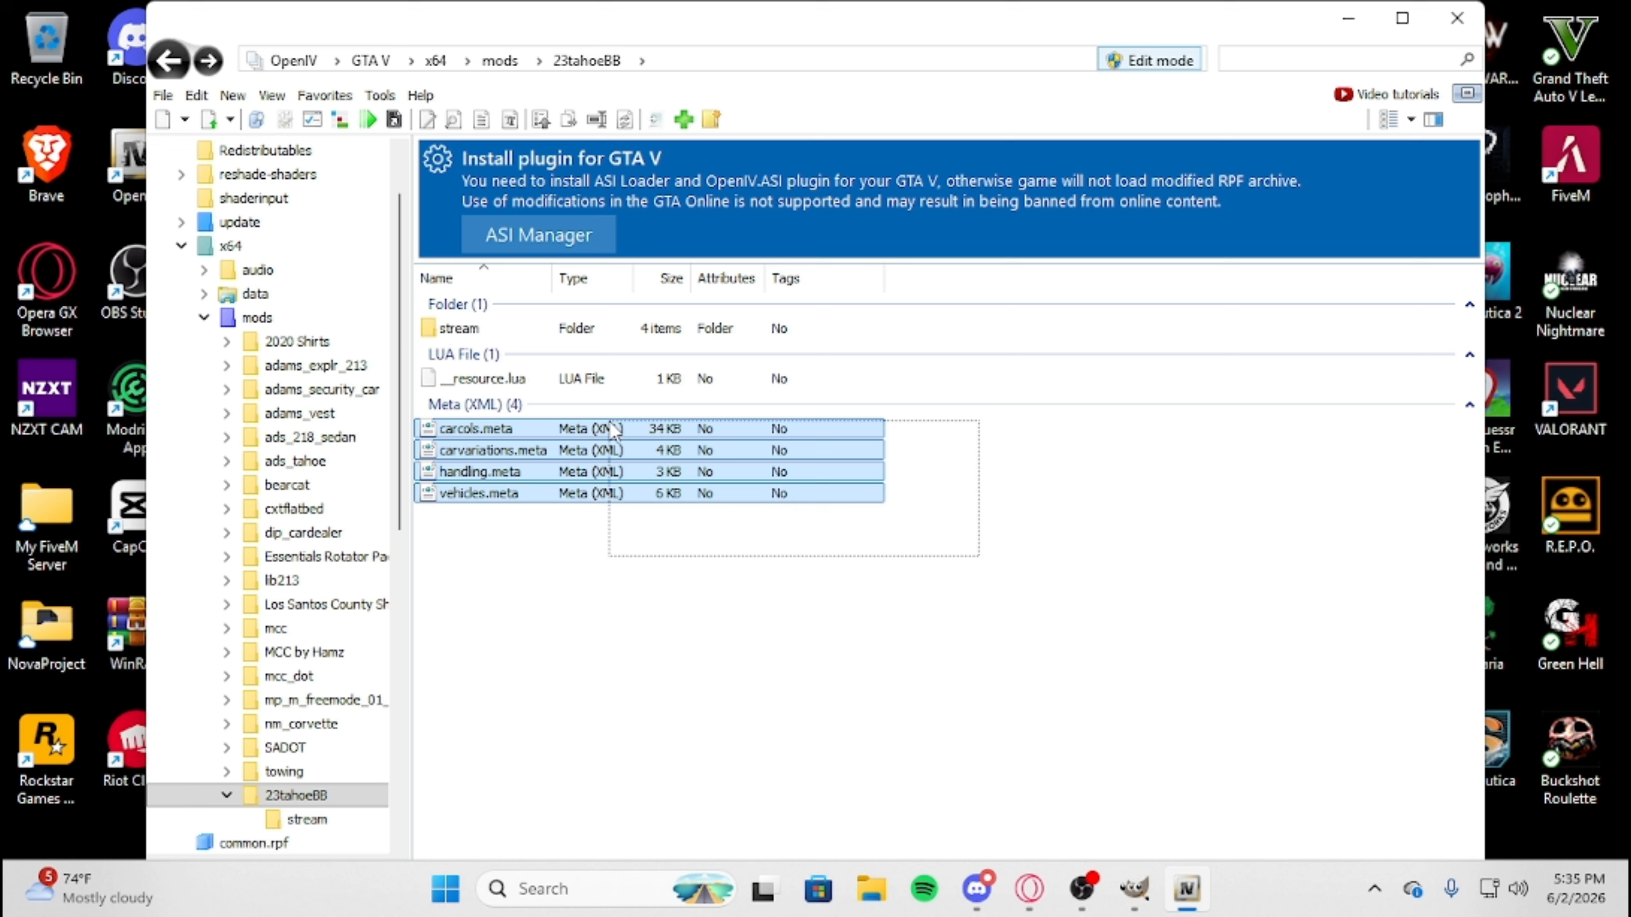
left_click(564, 578)
Review the 23tahoelt.yft model file in the stream folder, and go back to the 23tahoeBB folder.
double_click(475, 328)
left_click(484, 336)
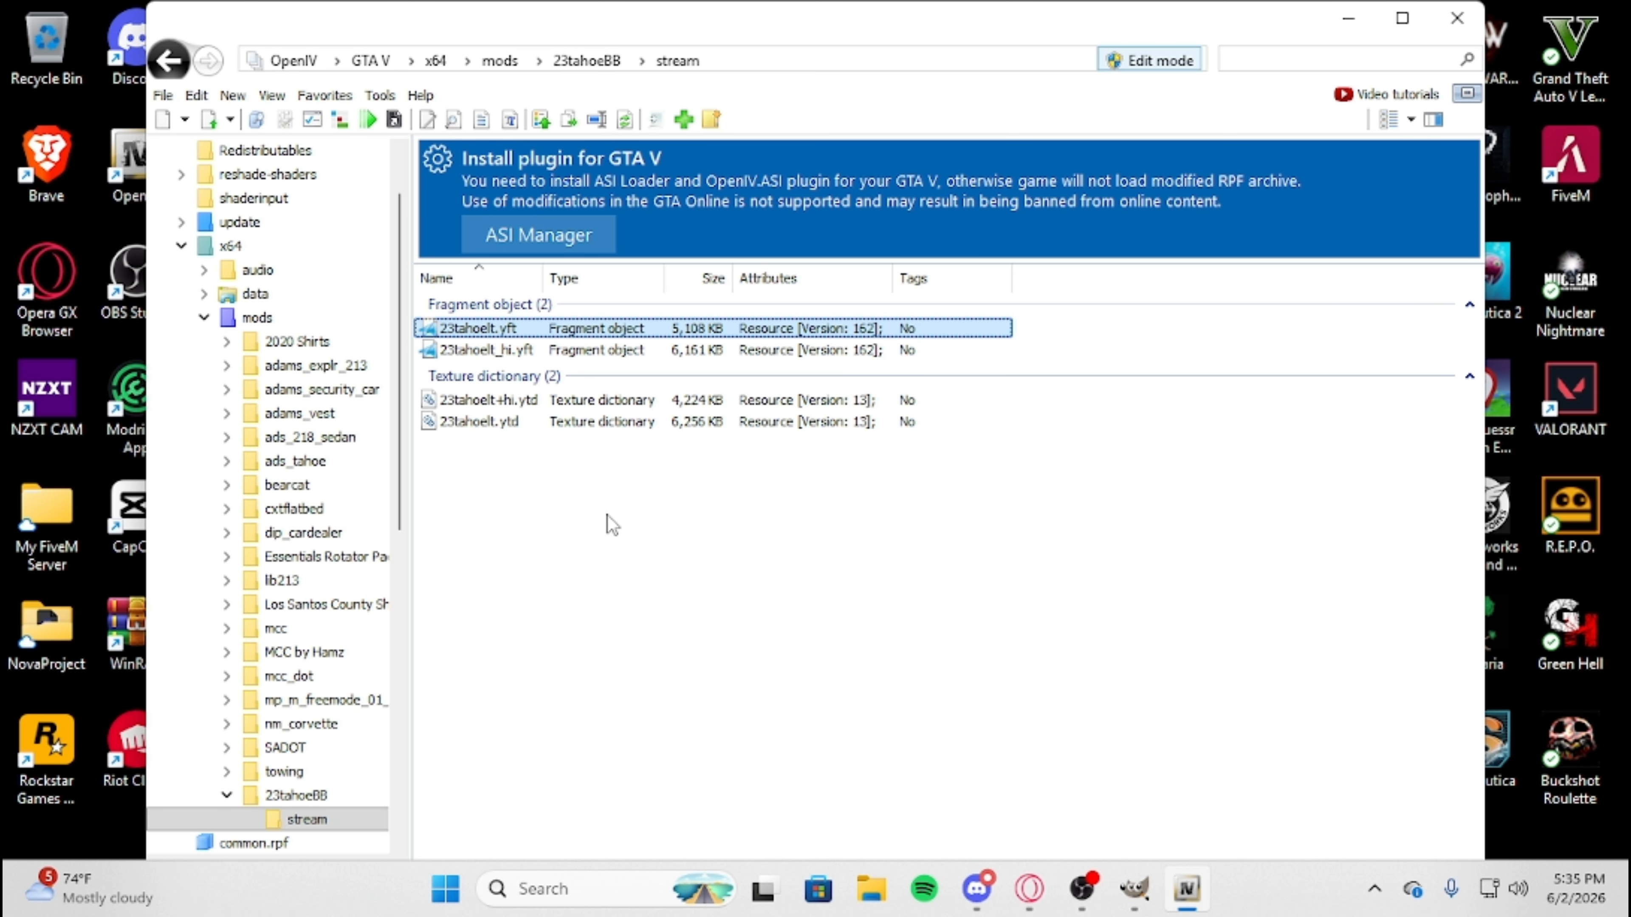
left_click(642, 753)
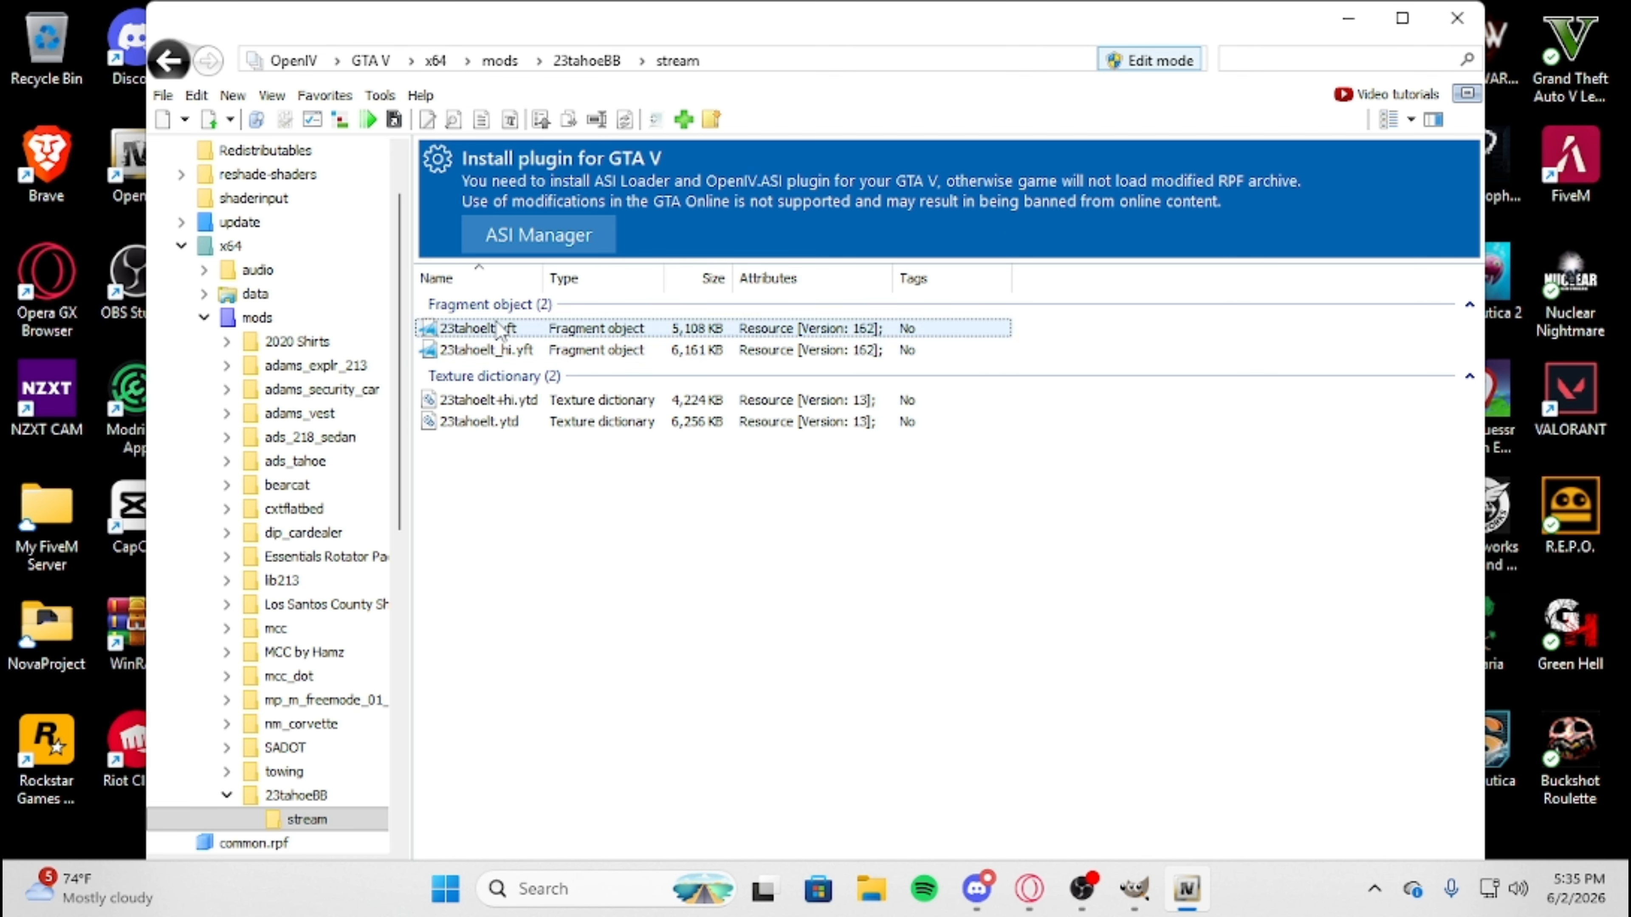
left_click(511, 329)
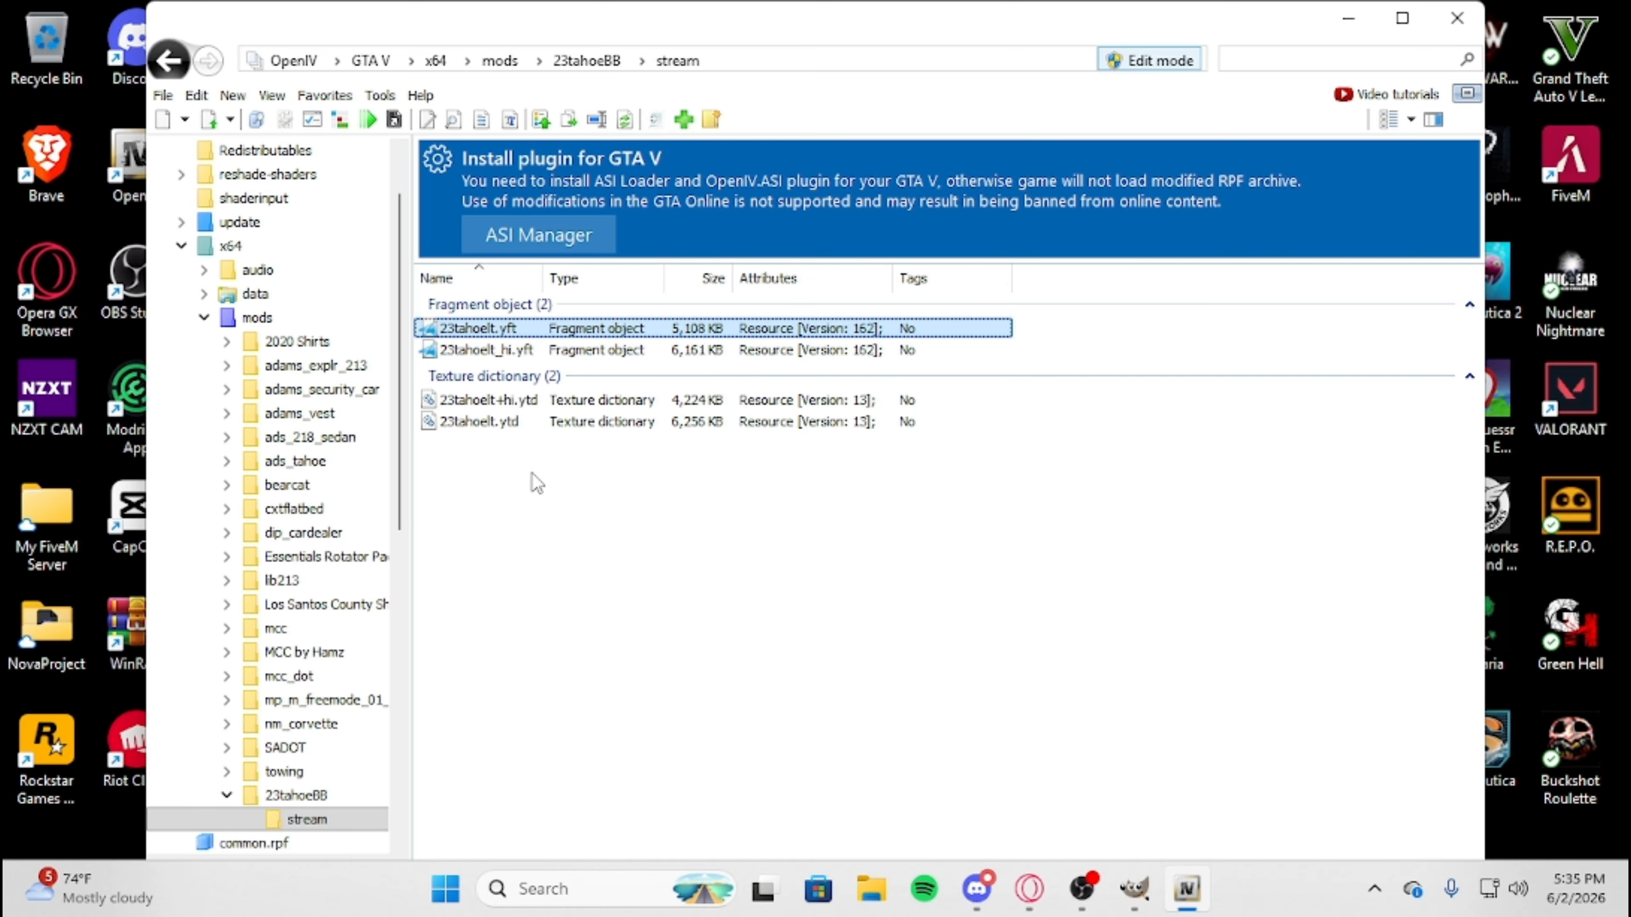
left_click(613, 506)
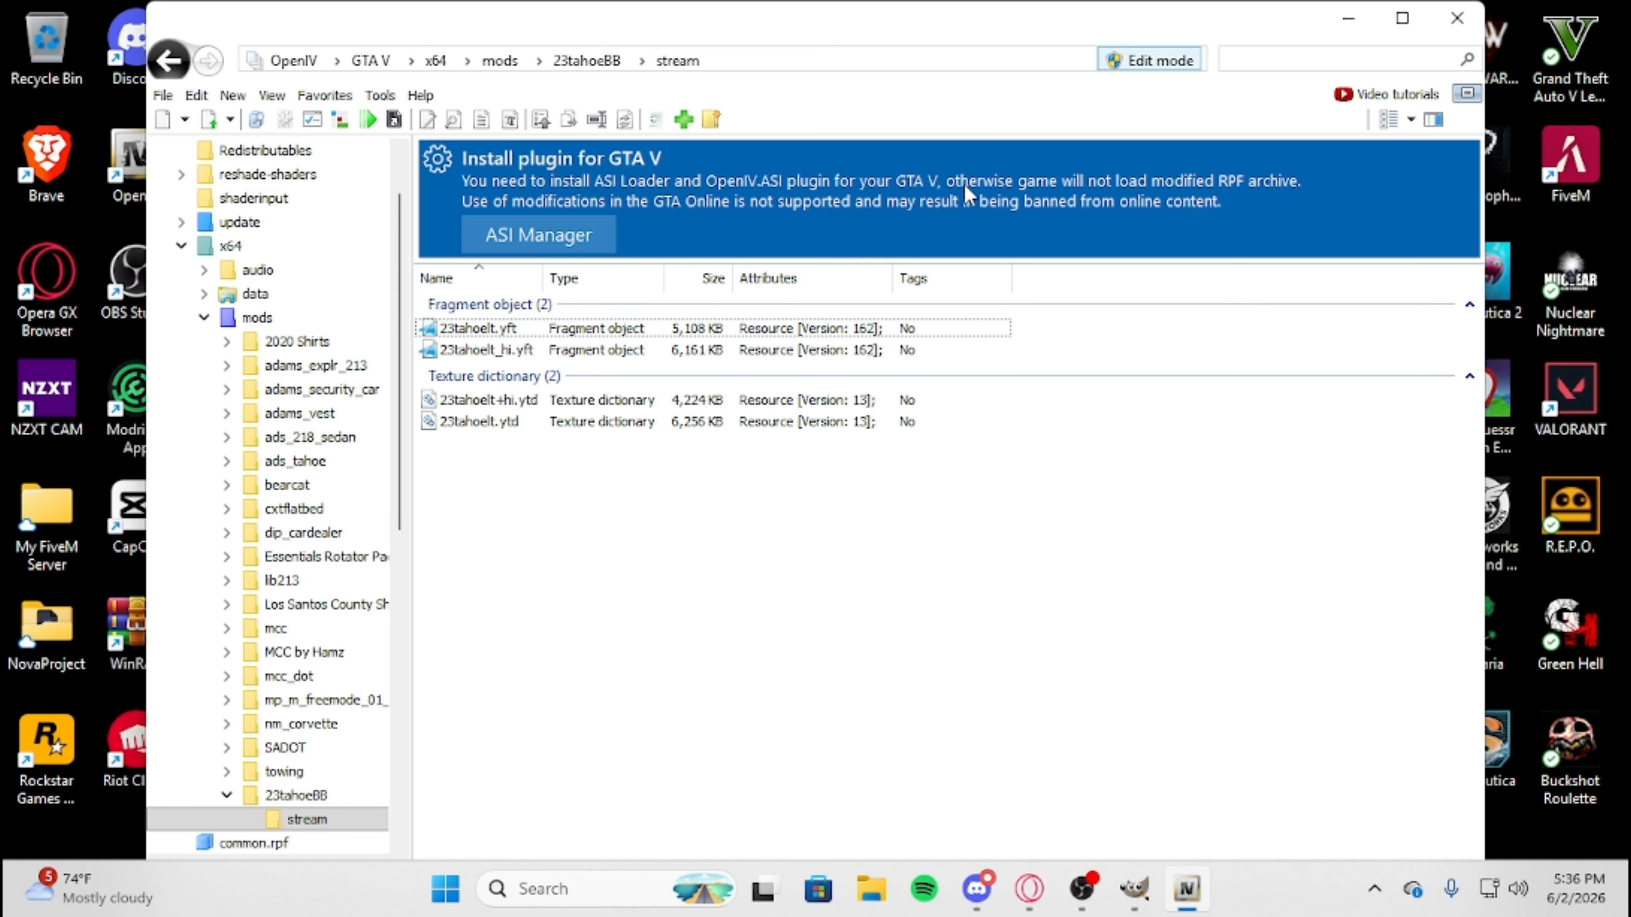
left_click(170, 61)
left_click_drag(664, 552, 780, 674)
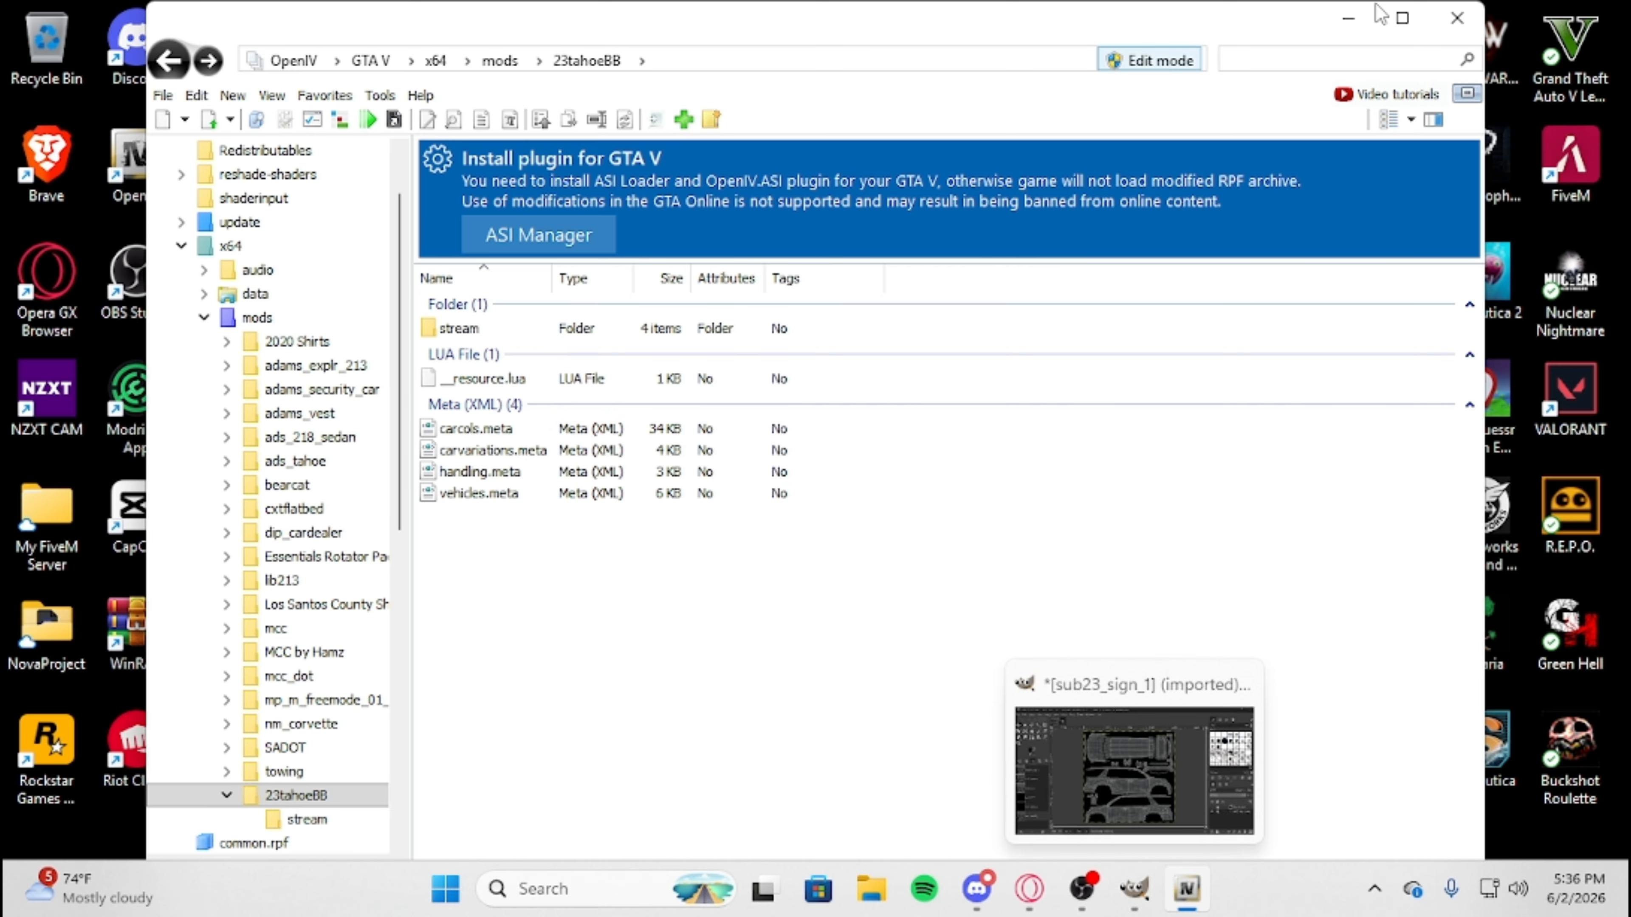
Minimize OpenIV, switch to the GIMP template, and toggle the Color Overlay layer's visibility on and off.
left_click(1194, 897)
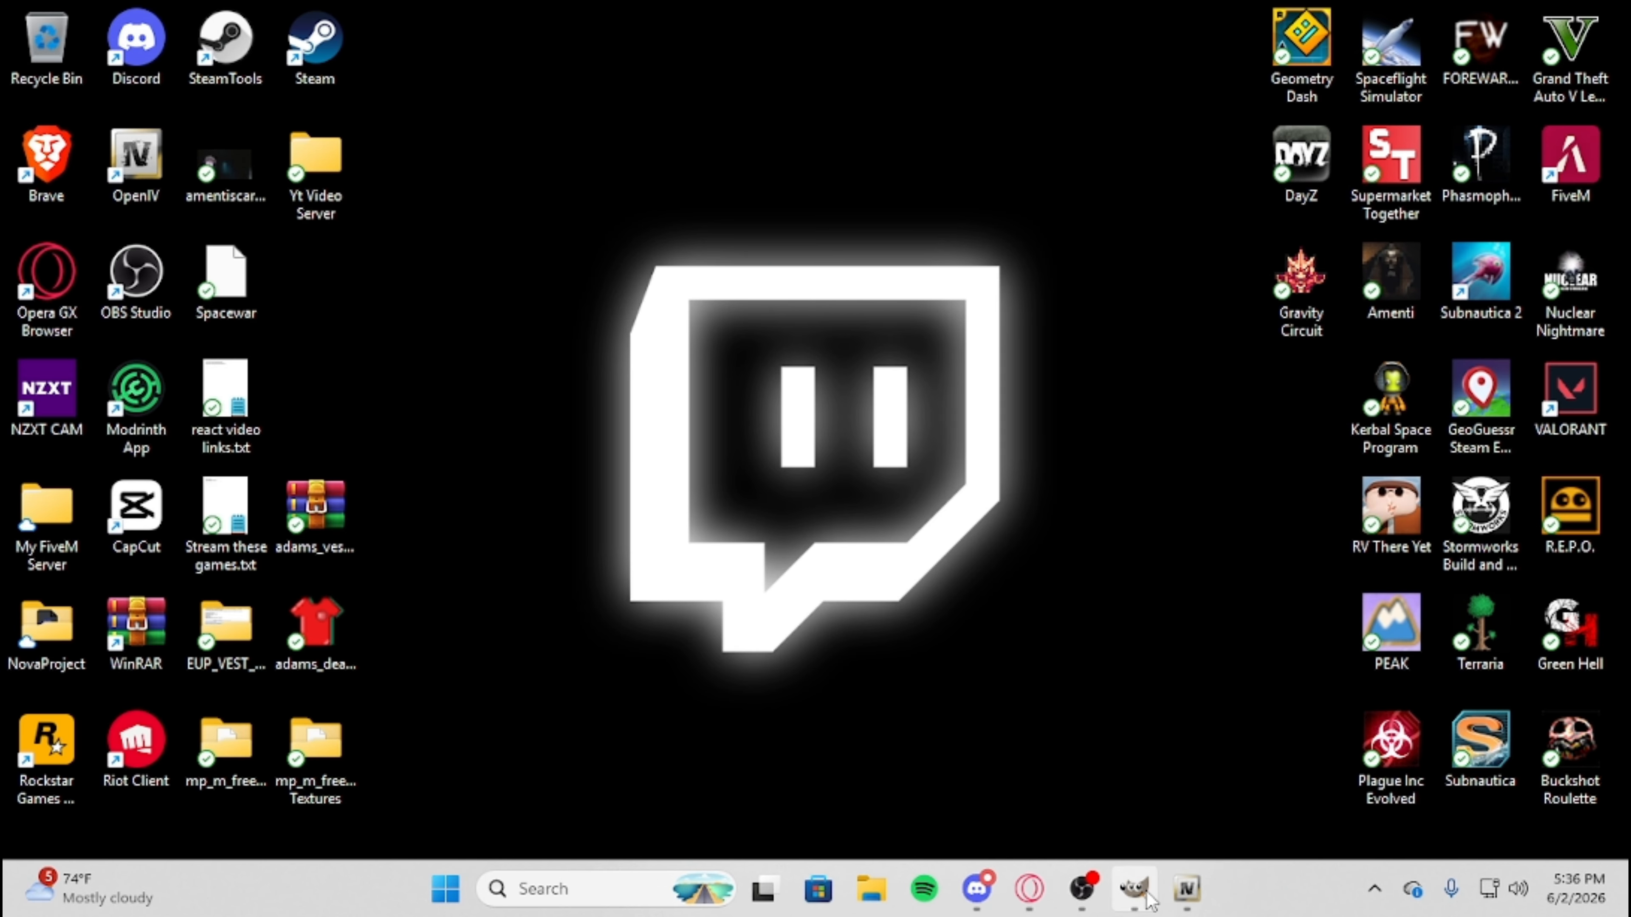
left_click(1134, 890)
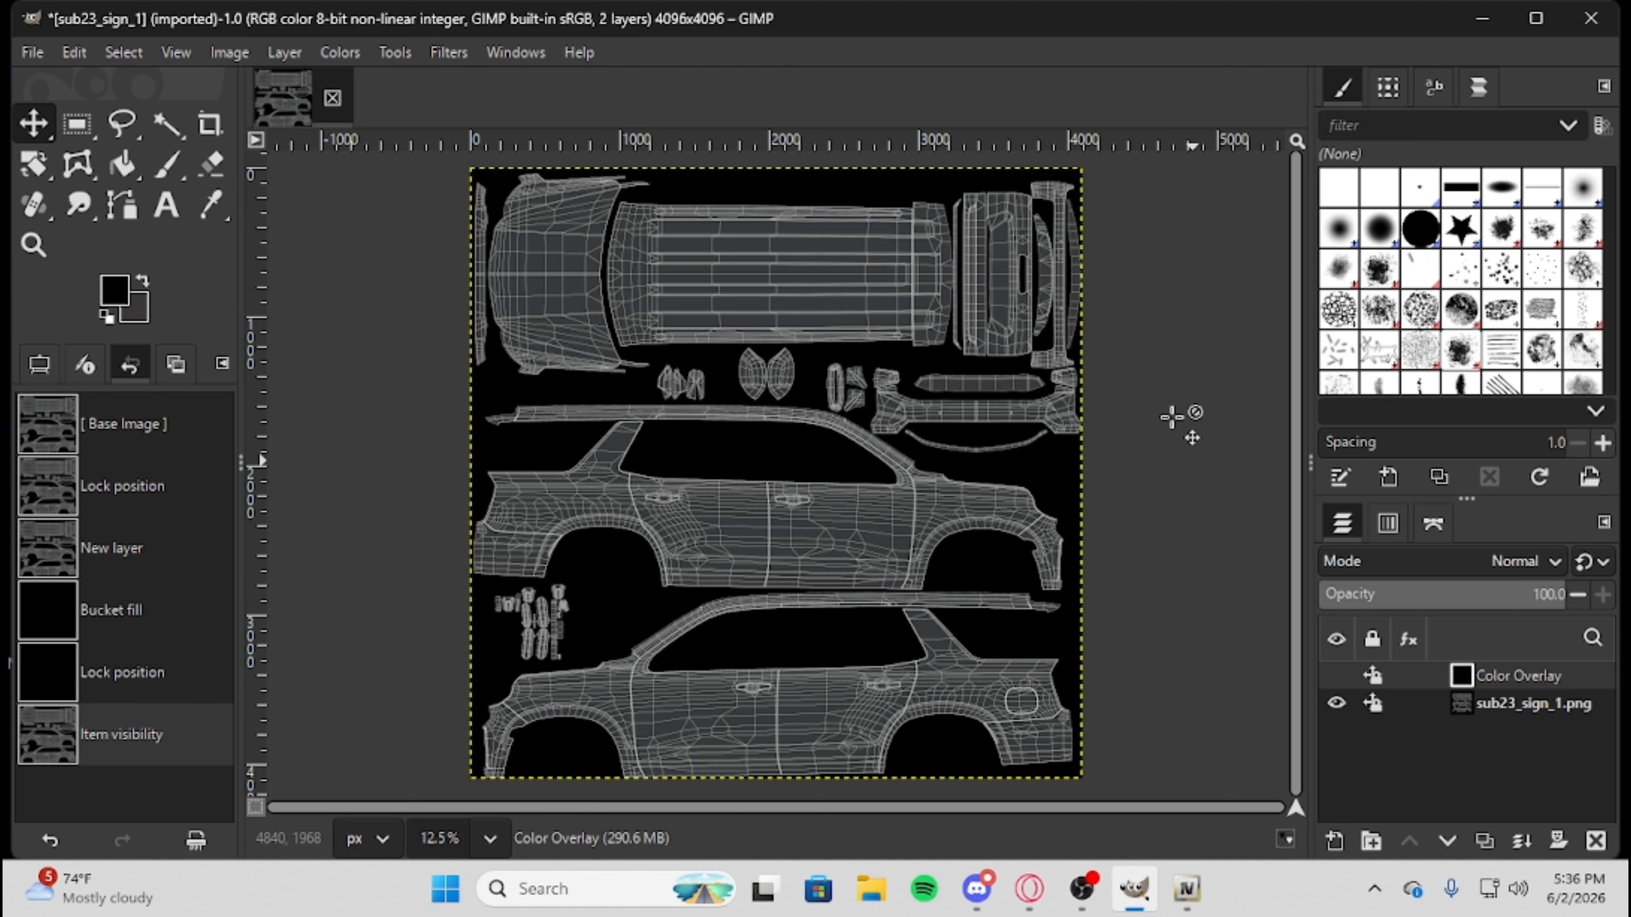
left_click(1337, 674)
left_click(1338, 674)
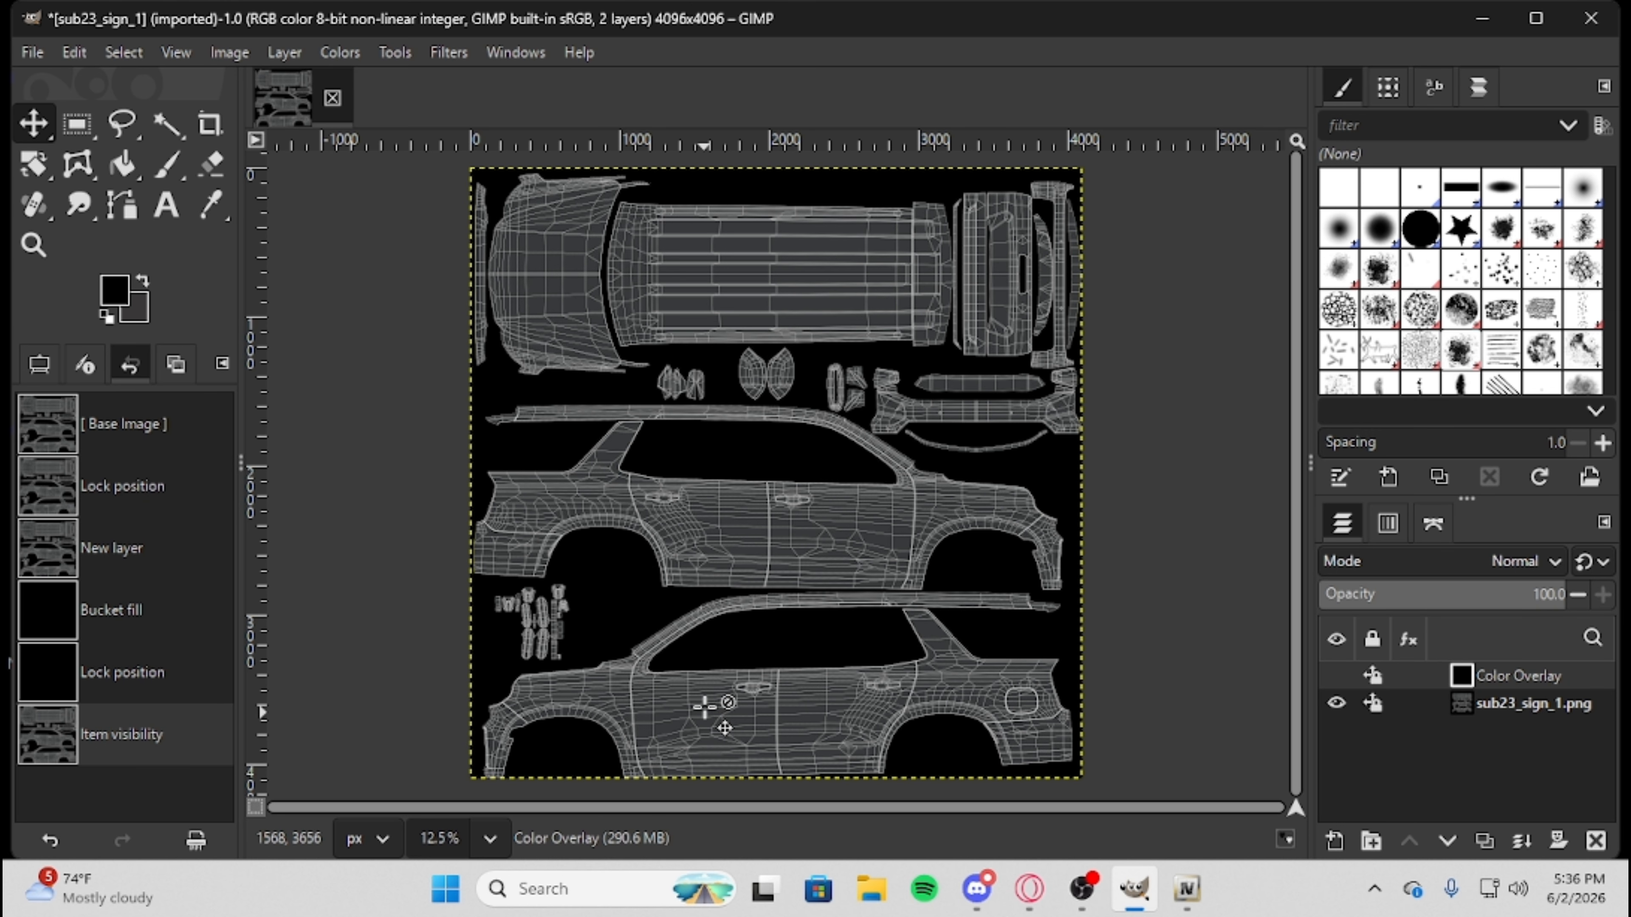
Add a text layer reading "SUBSCRIBE YT" on the hood section of the template.
left_click(166, 206)
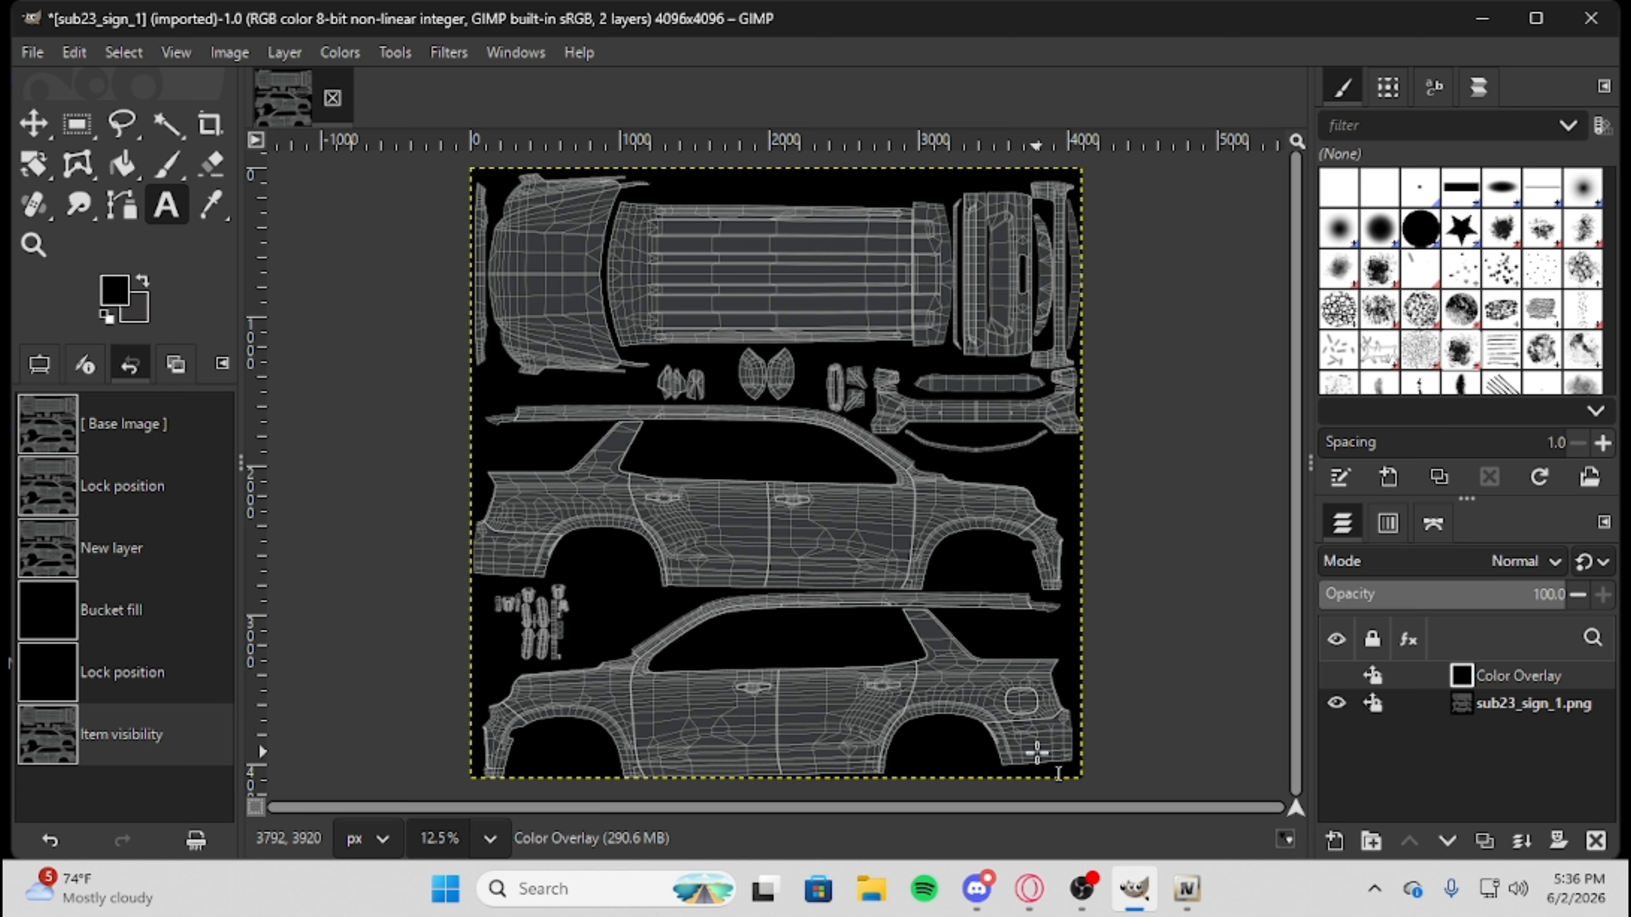
scroll(1038, 778, "up", 3)
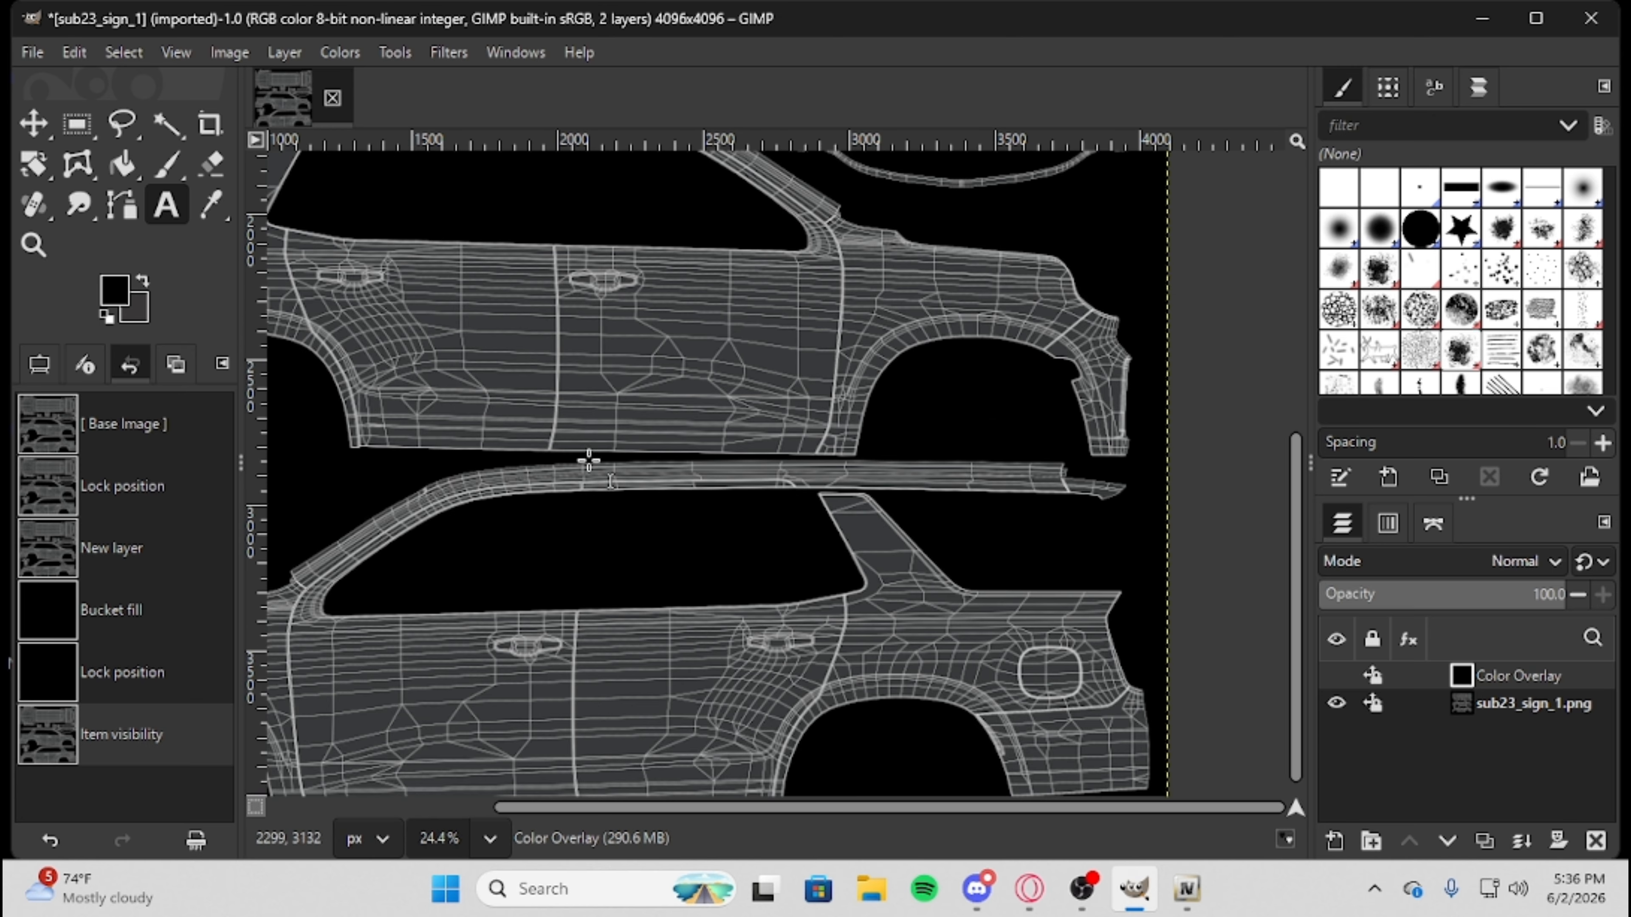
scroll(732, 466, "up", 10)
scroll(732, 466, "left", 4)
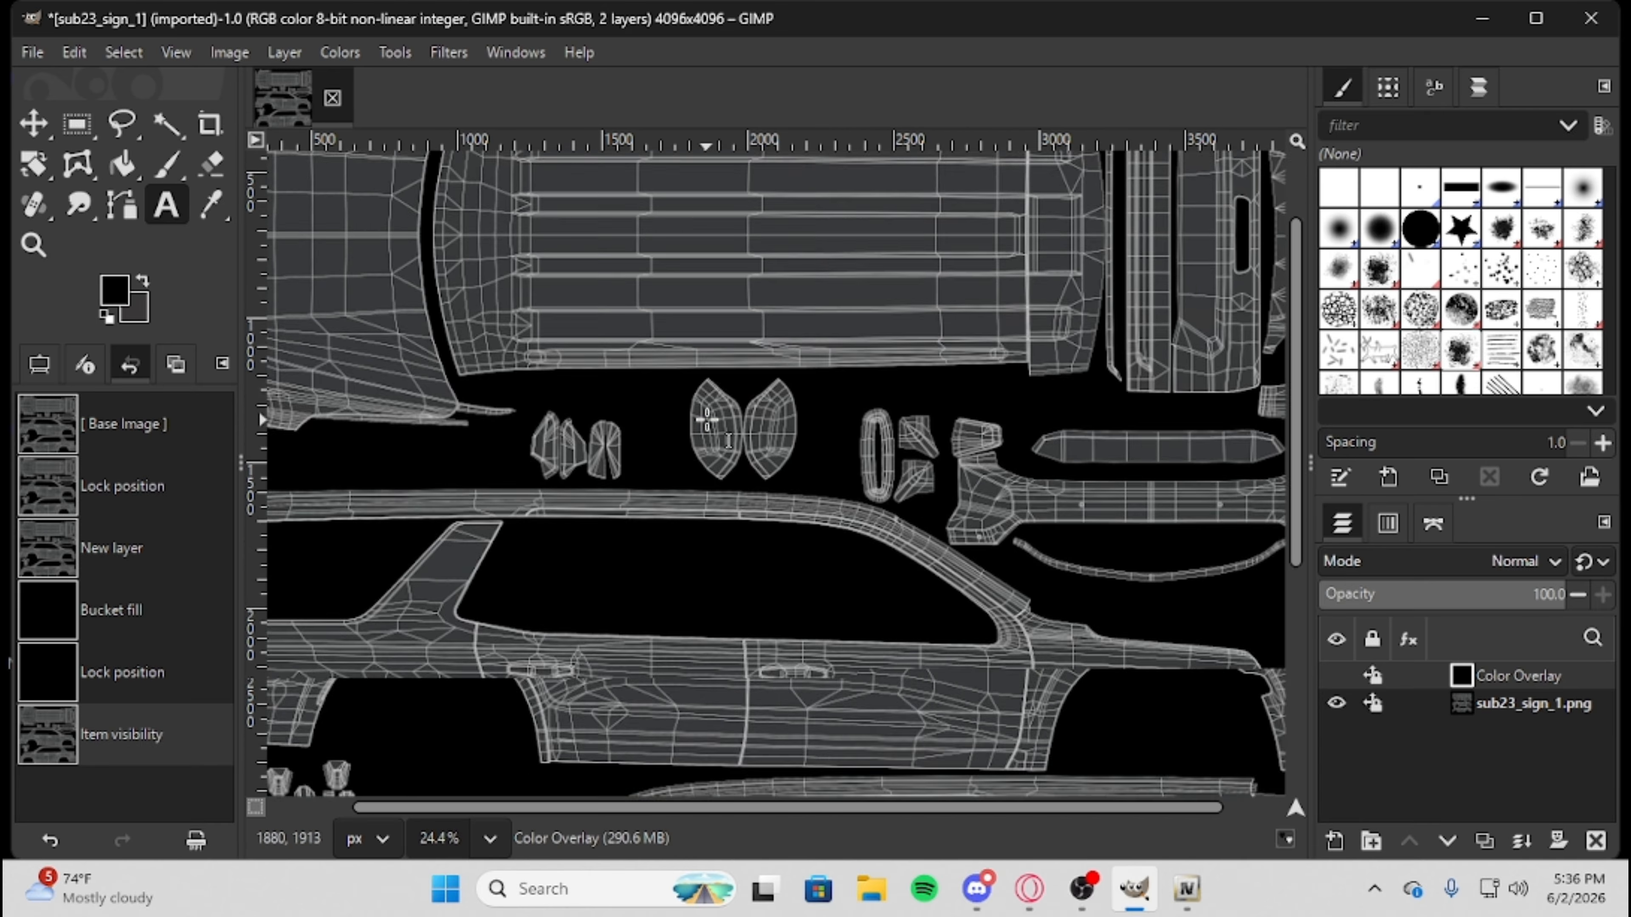
left_click_drag(878, 809, 630, 807)
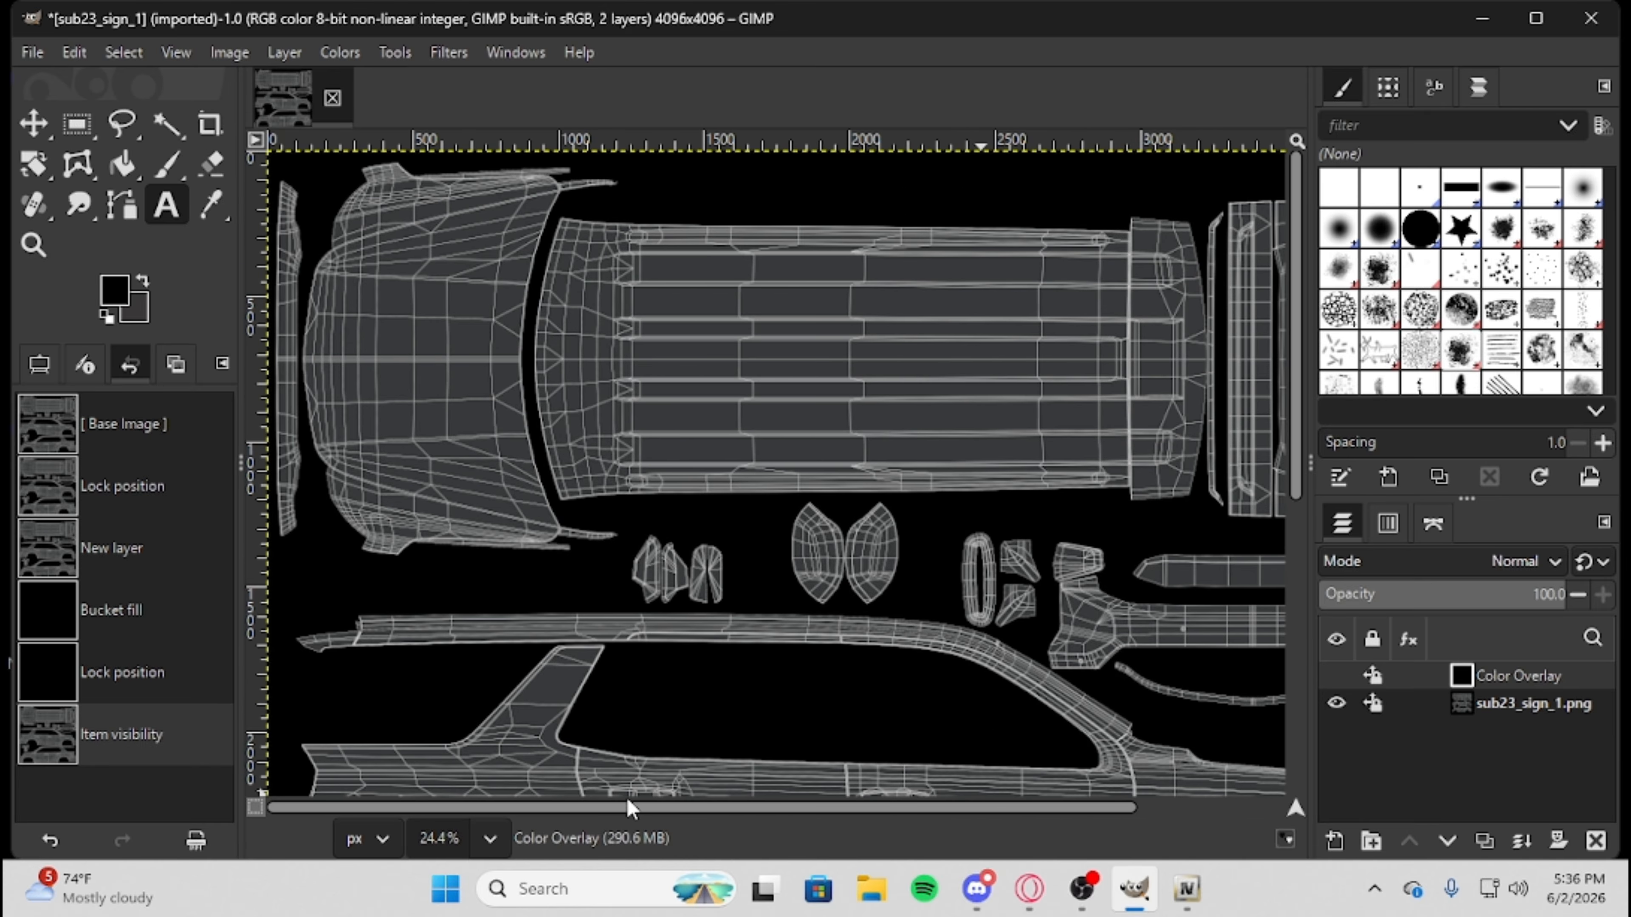
left_click_drag(372, 247, 487, 492)
type("SUBSC")
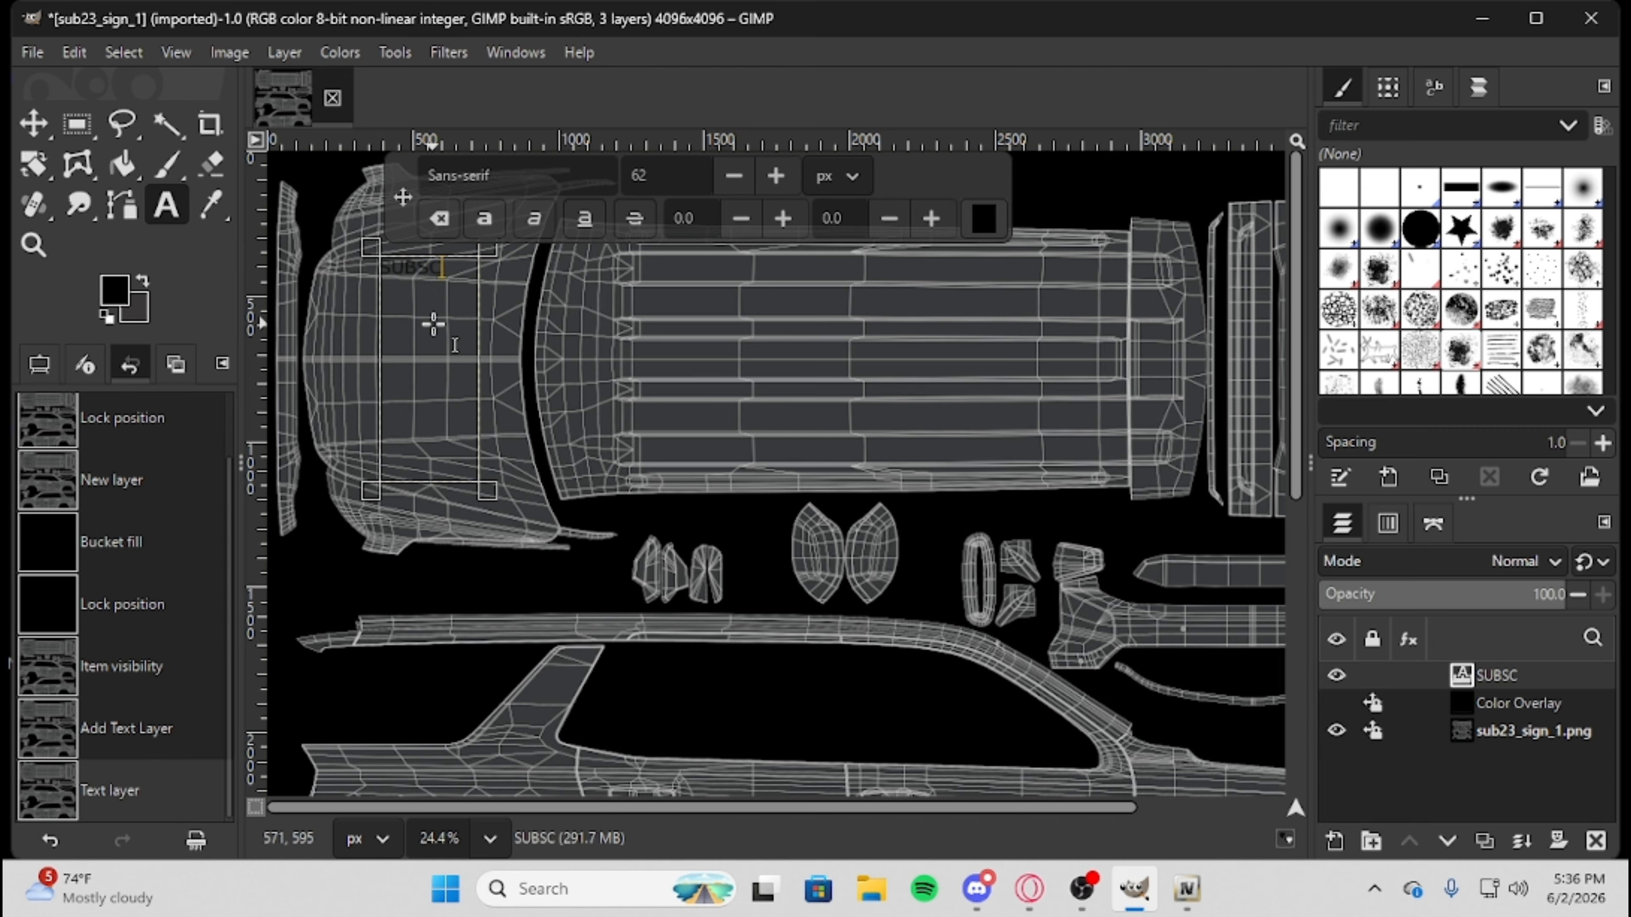
type("RIBE YT")
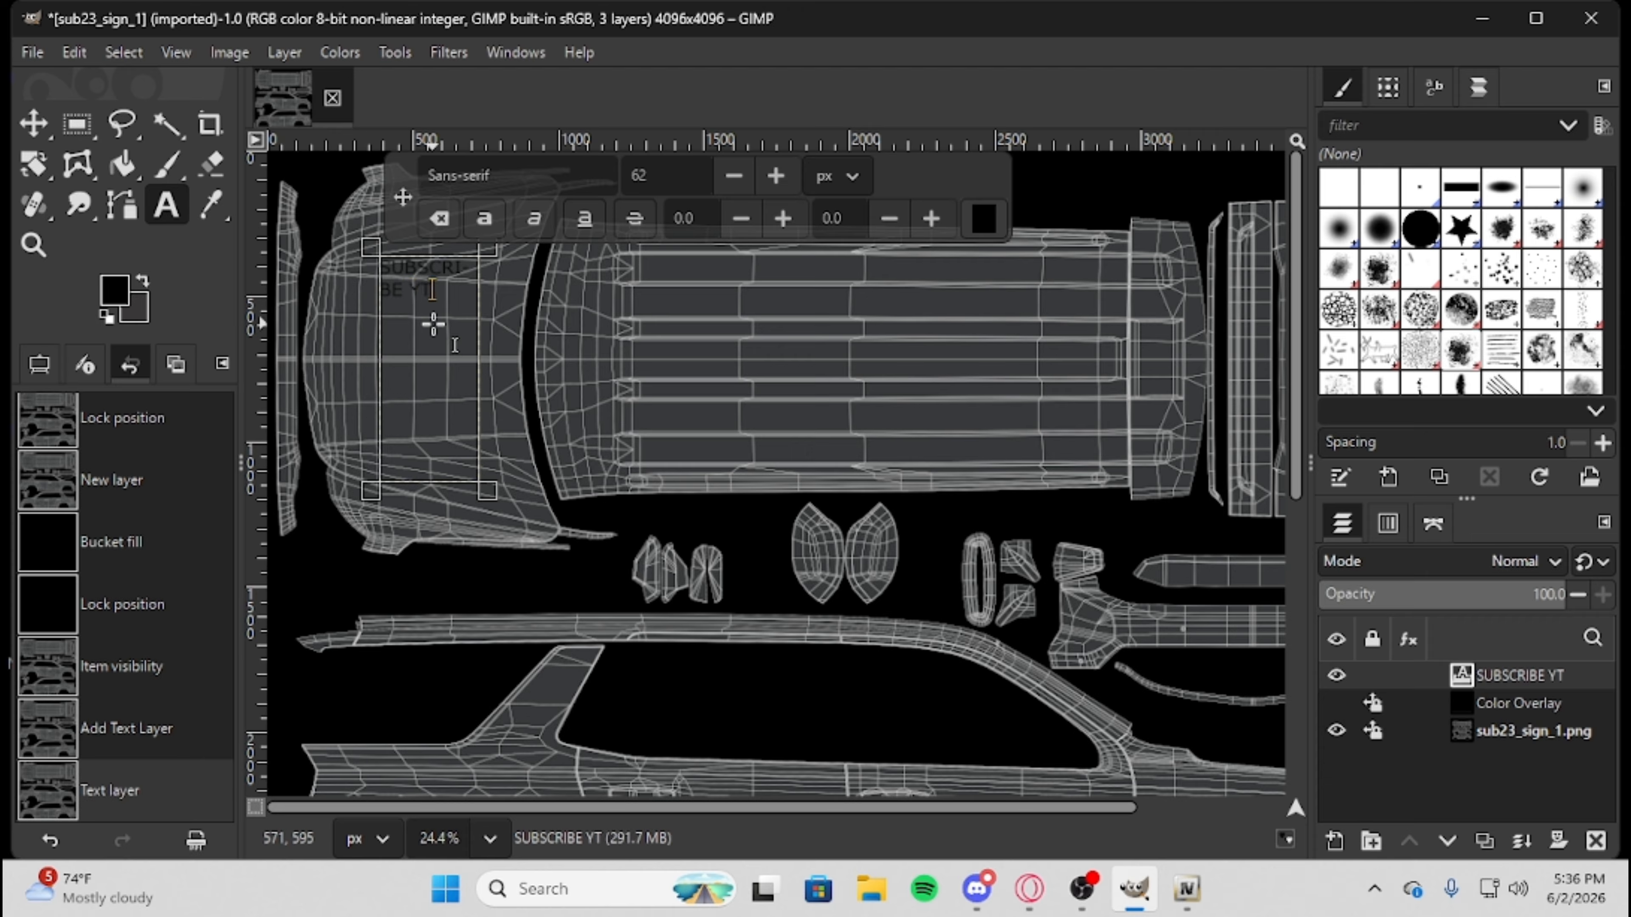
Recolor all of the "SUBSCRIBE YT" text to white (ffffff).
key("ctrl+a")
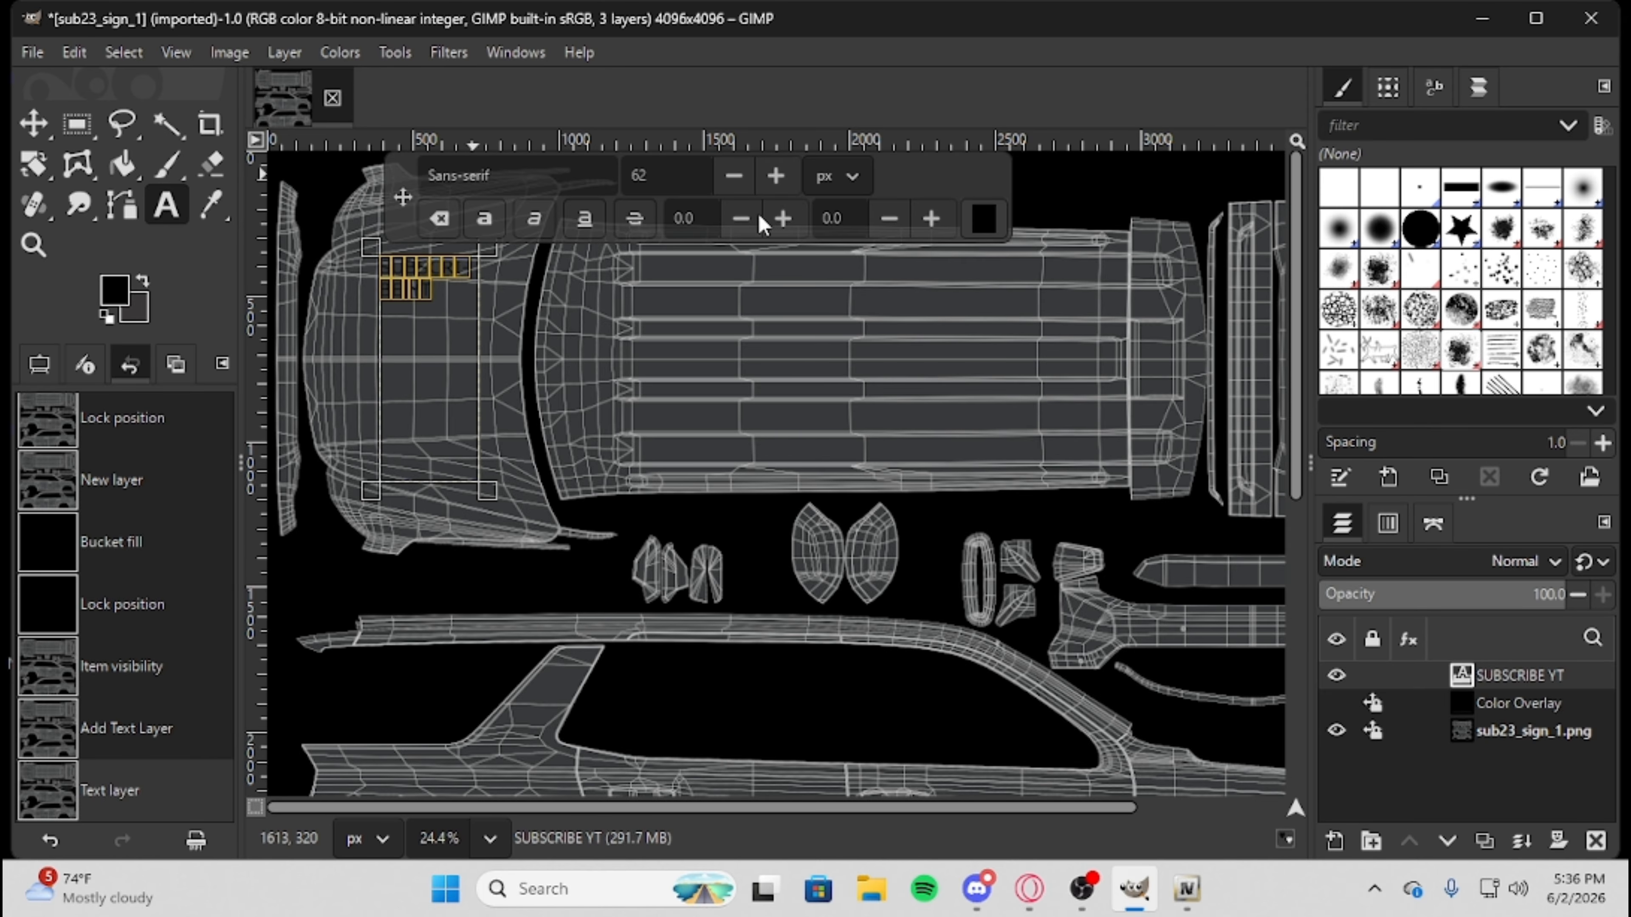
left_click(983, 218)
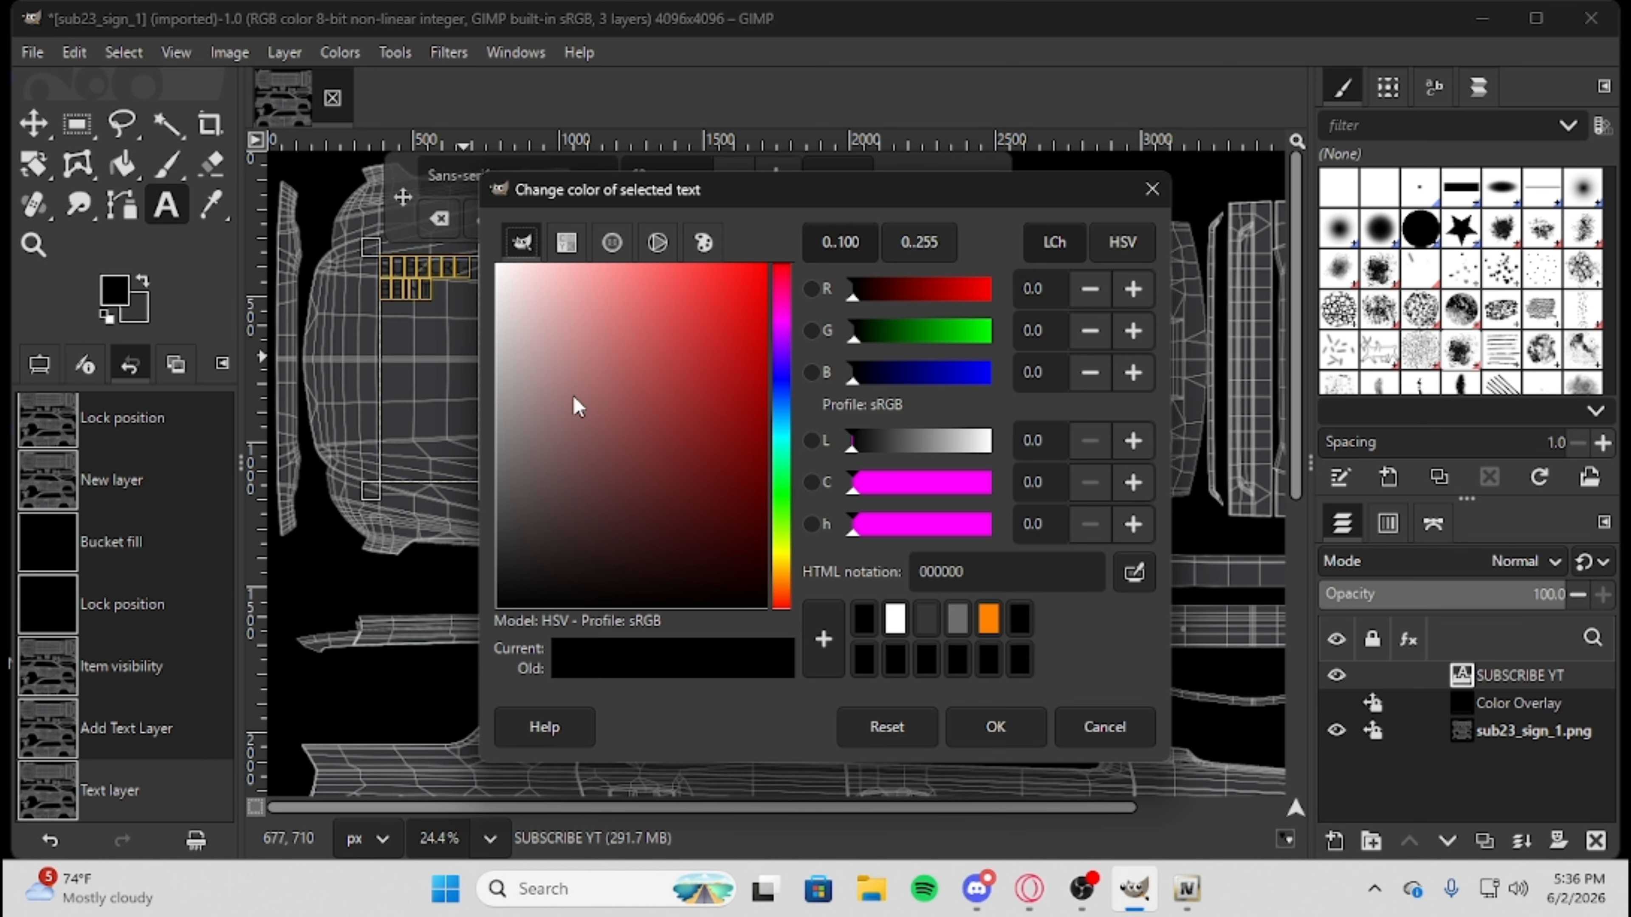
left_click_drag(573, 396, 483, 257)
left_click(561, 421)
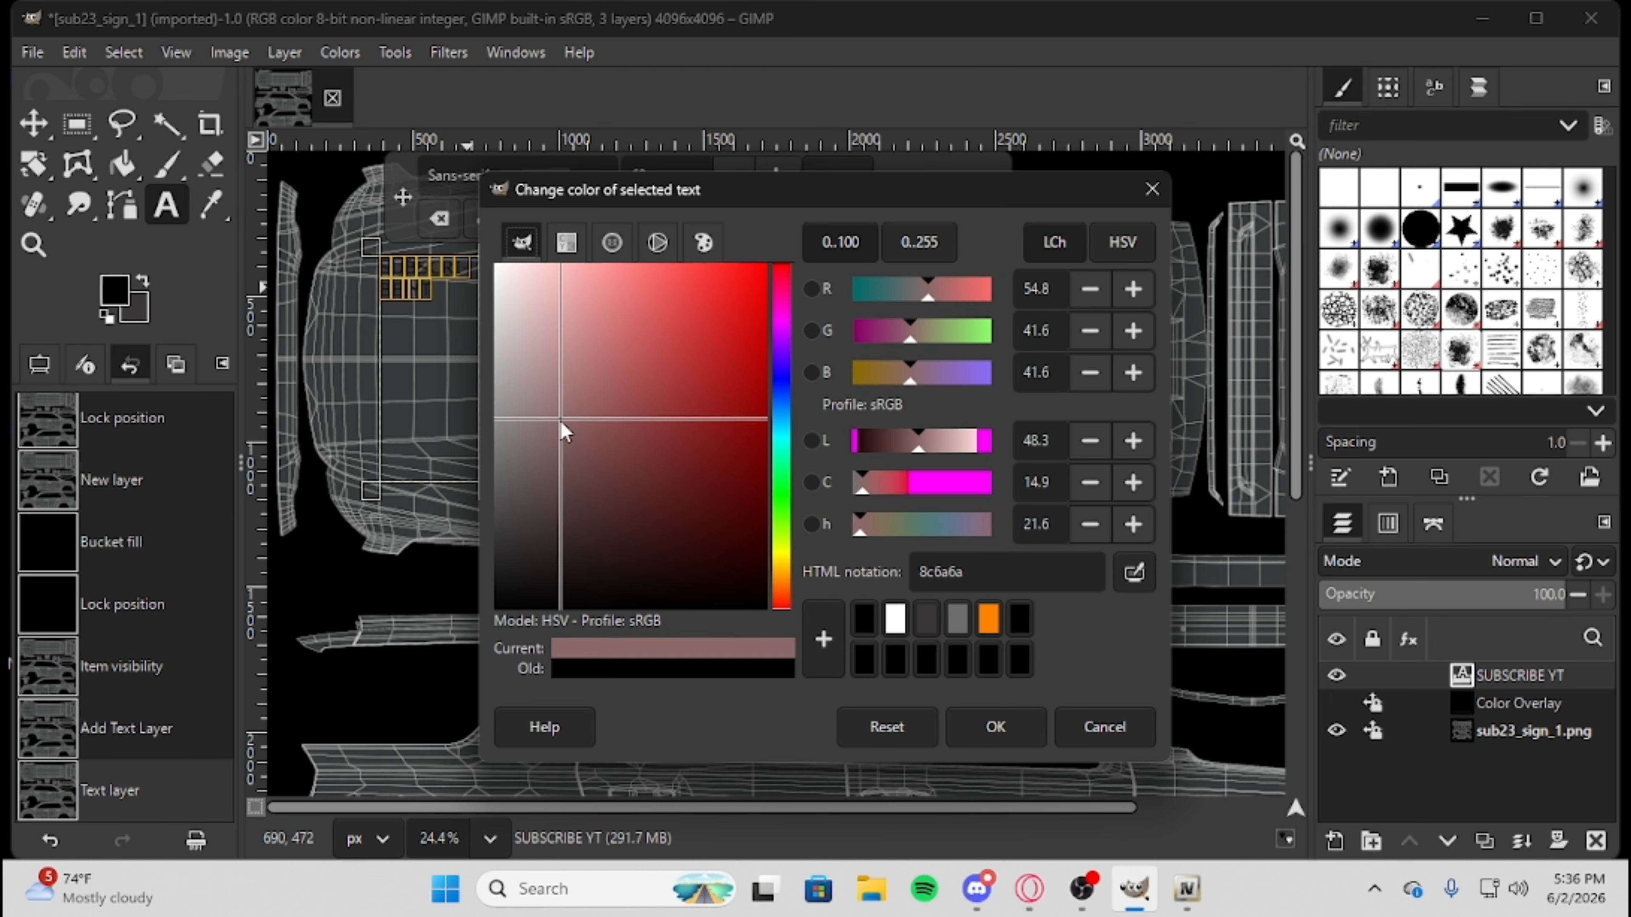
left_click_drag(561, 423, 335, 26)
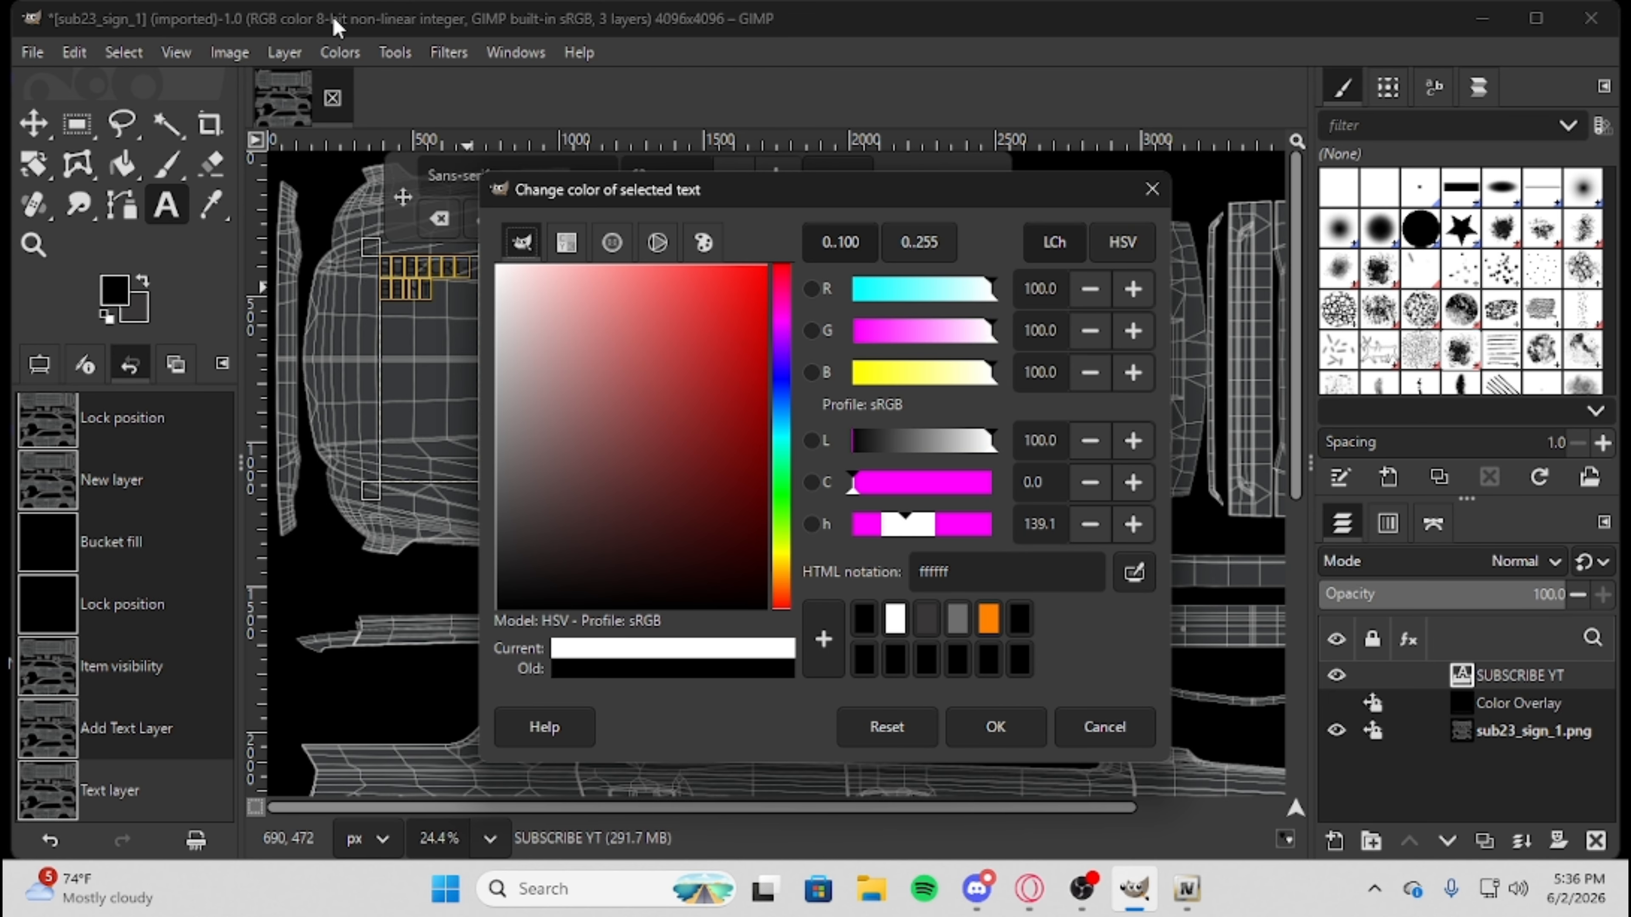
left_click(994, 726)
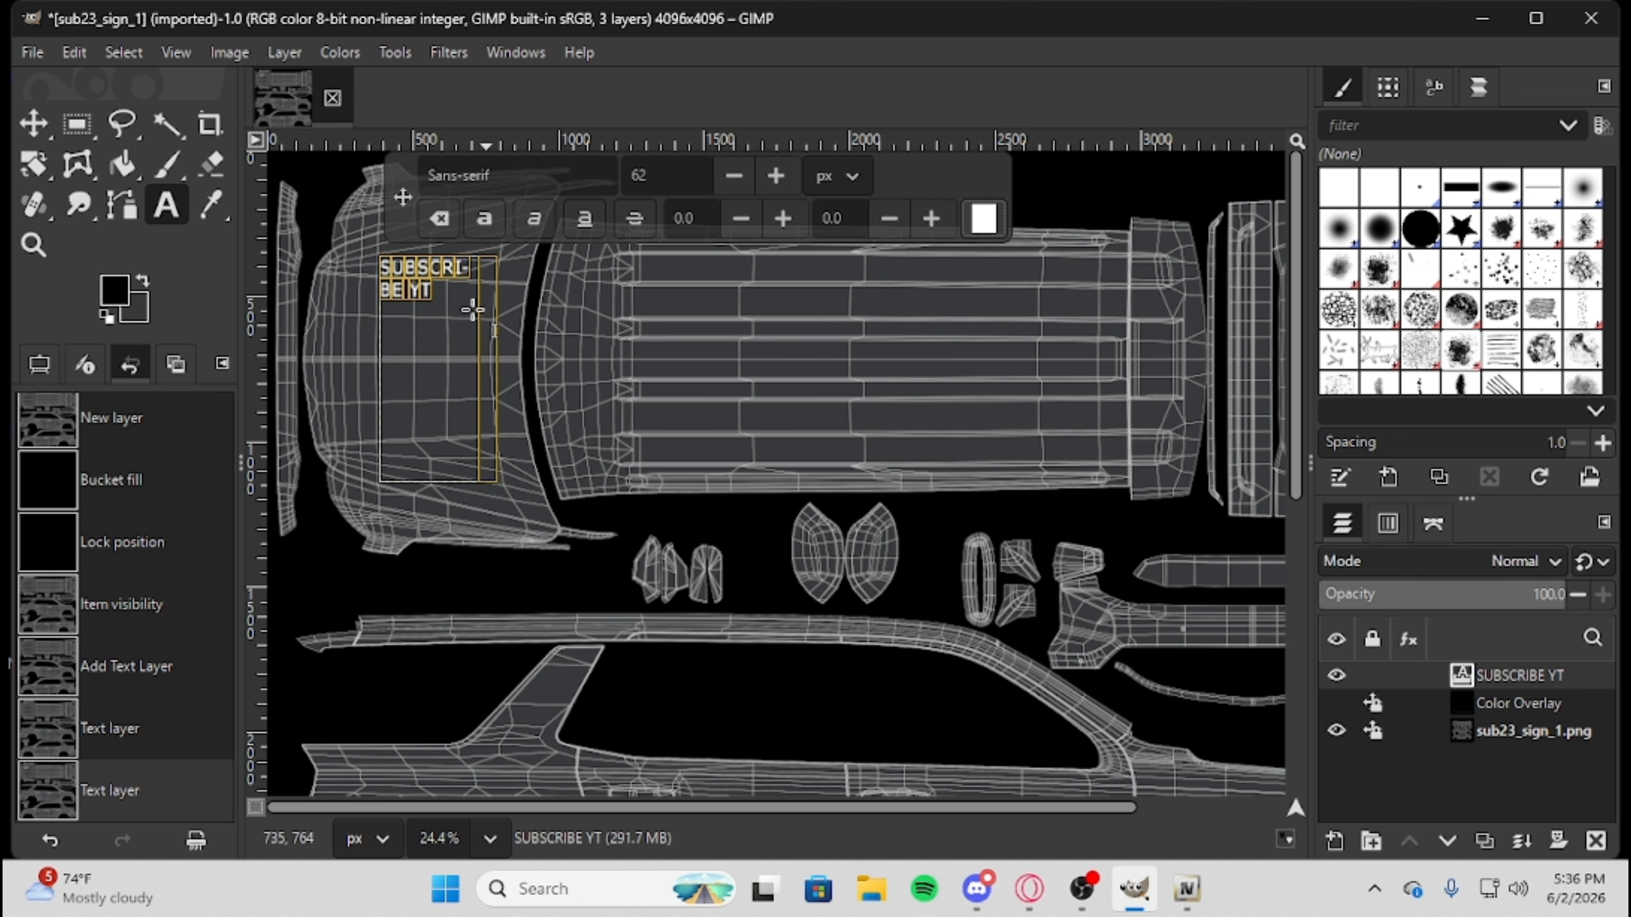
Change the font of the "SUBSCRIBE YT" text to Bahnschrift Bold and finish editing the text.
left_click(507, 173)
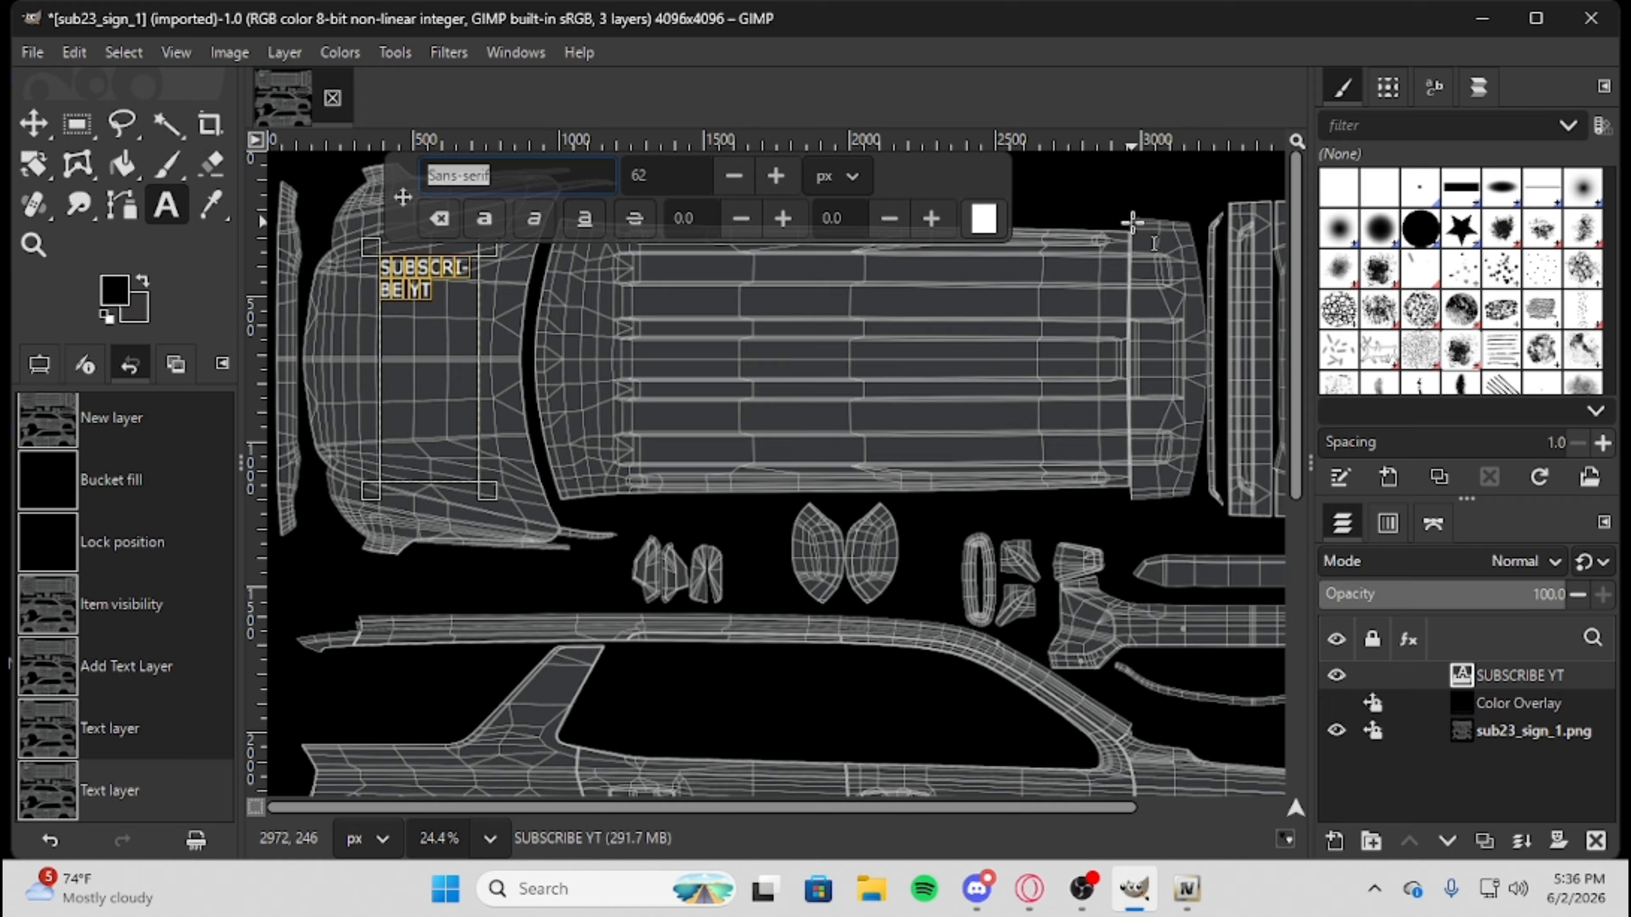
type("B")
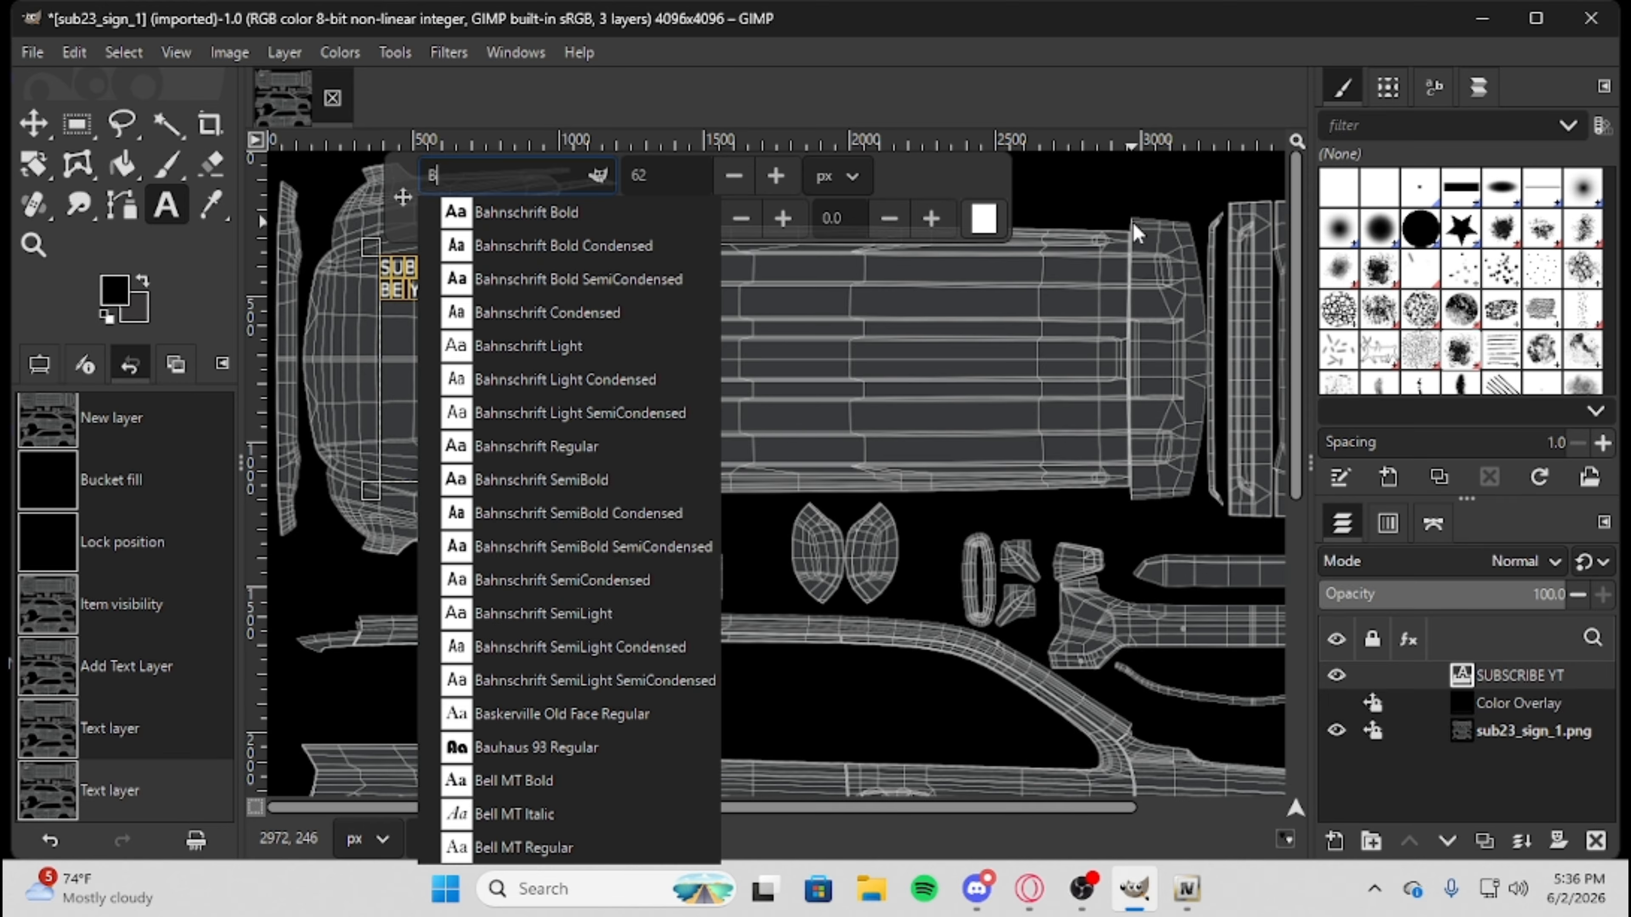
scroll(536, 668, "down", 10)
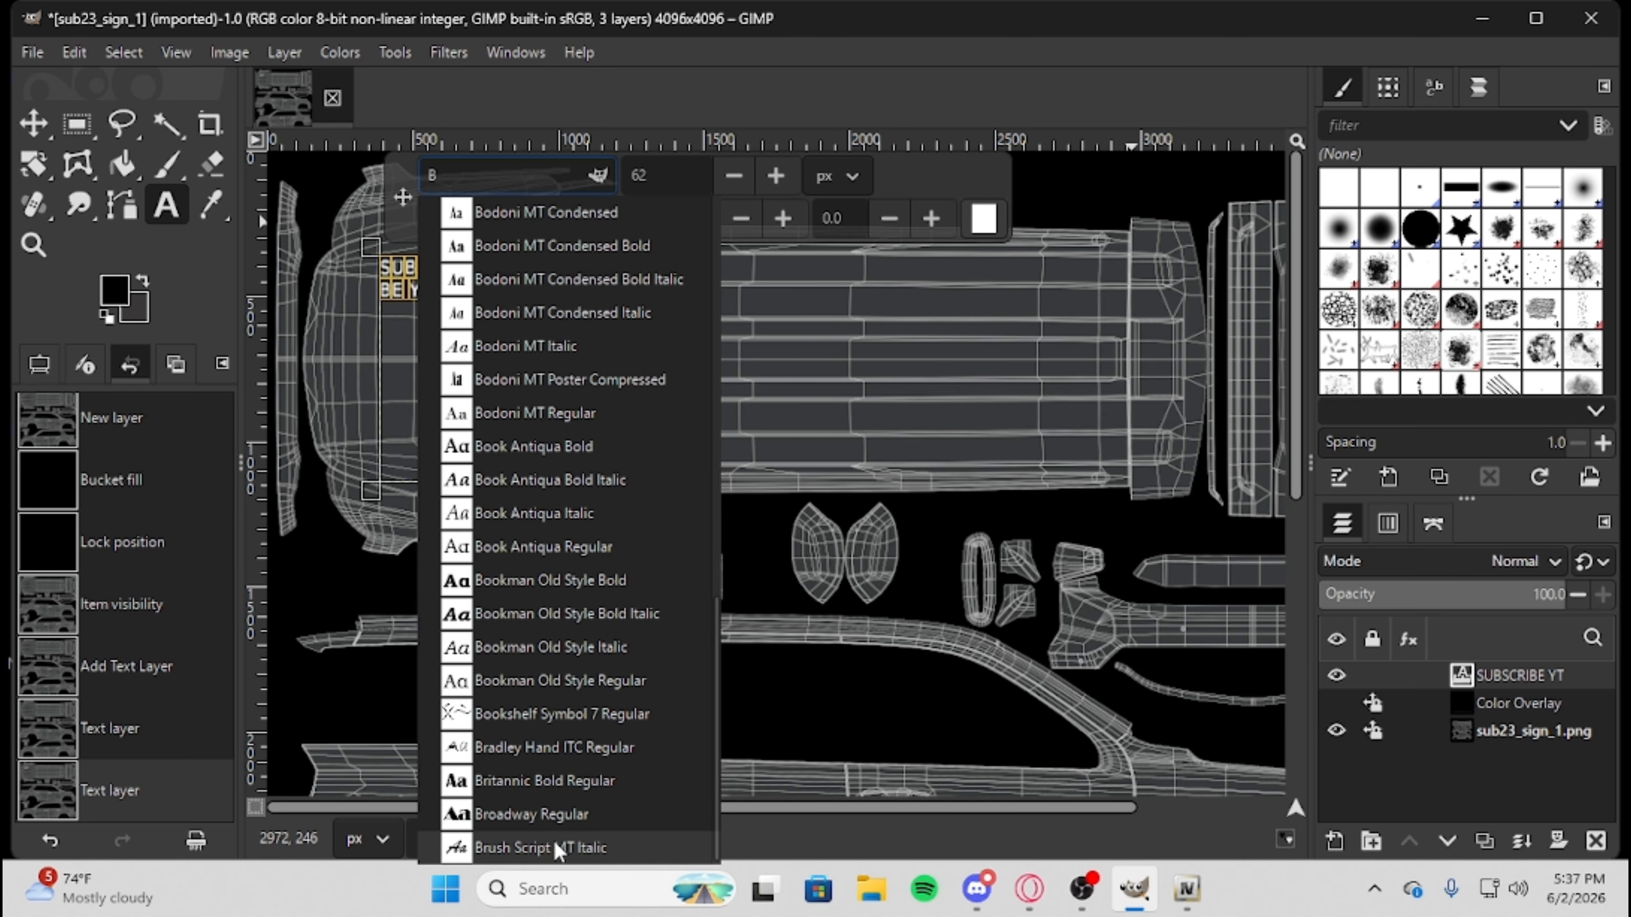
scroll(546, 764, "up", 10)
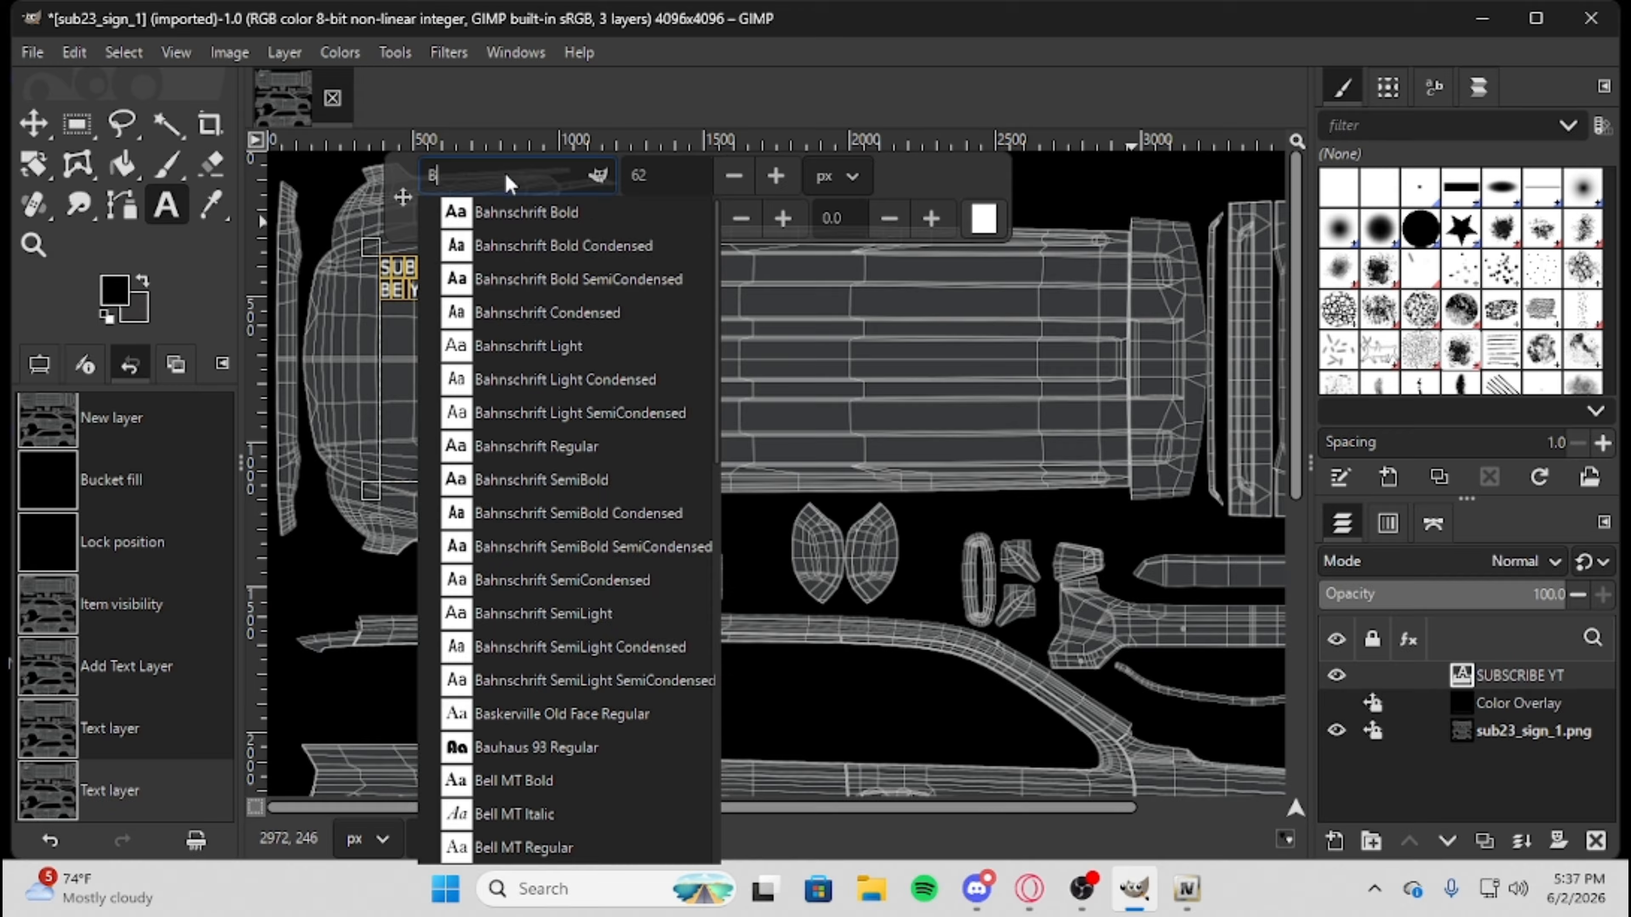
left_click(526, 218)
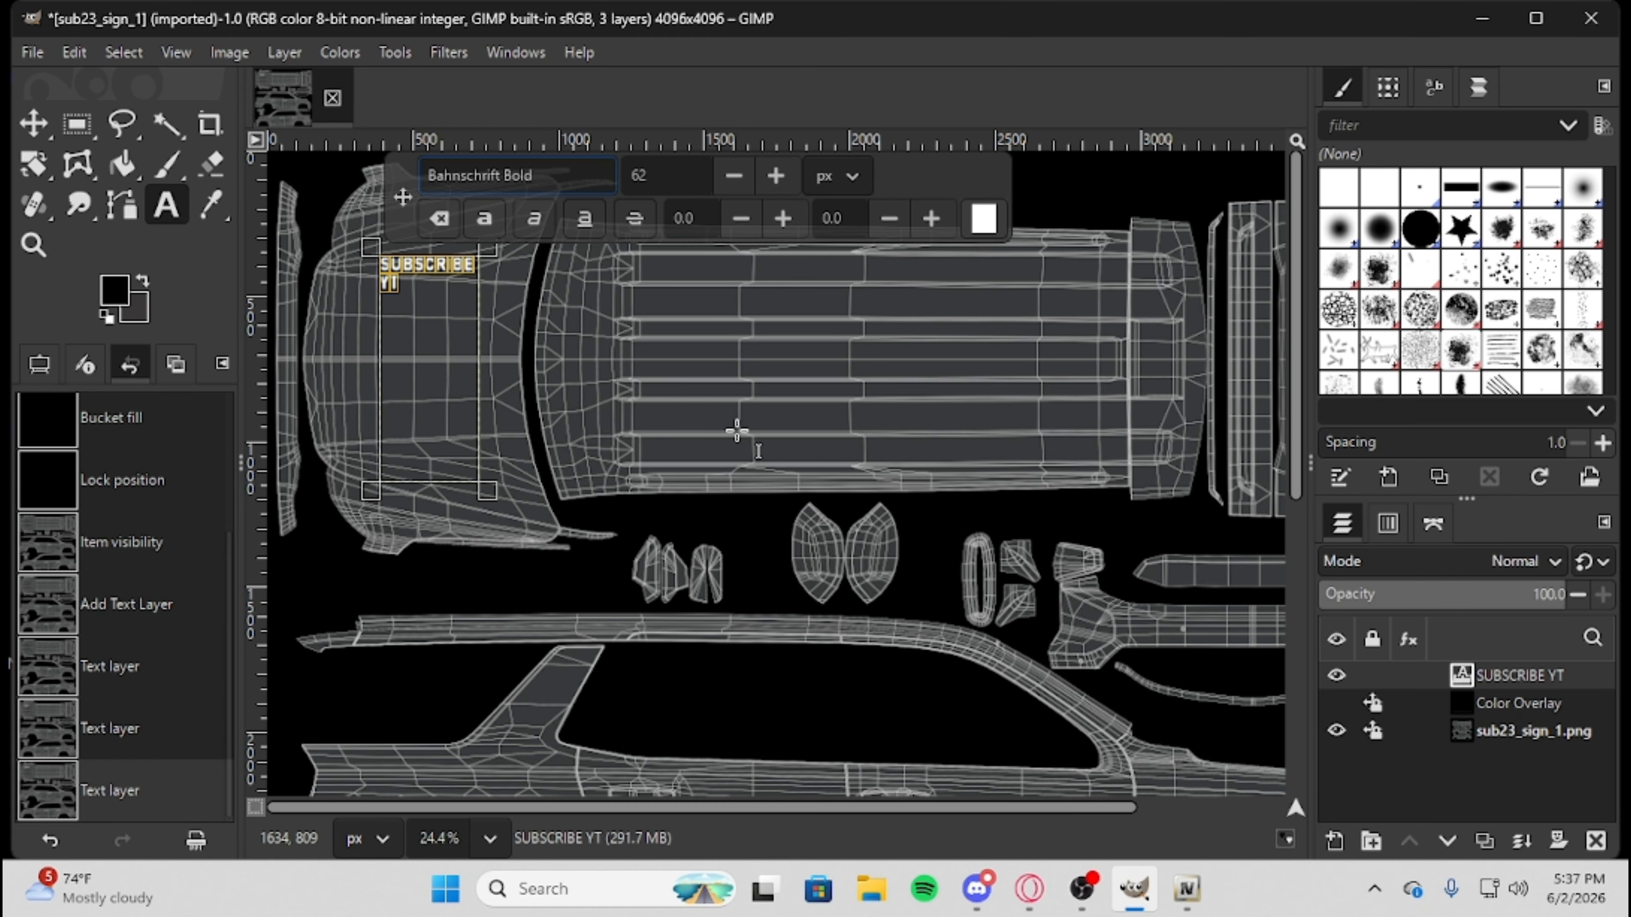
left_click(40, 132)
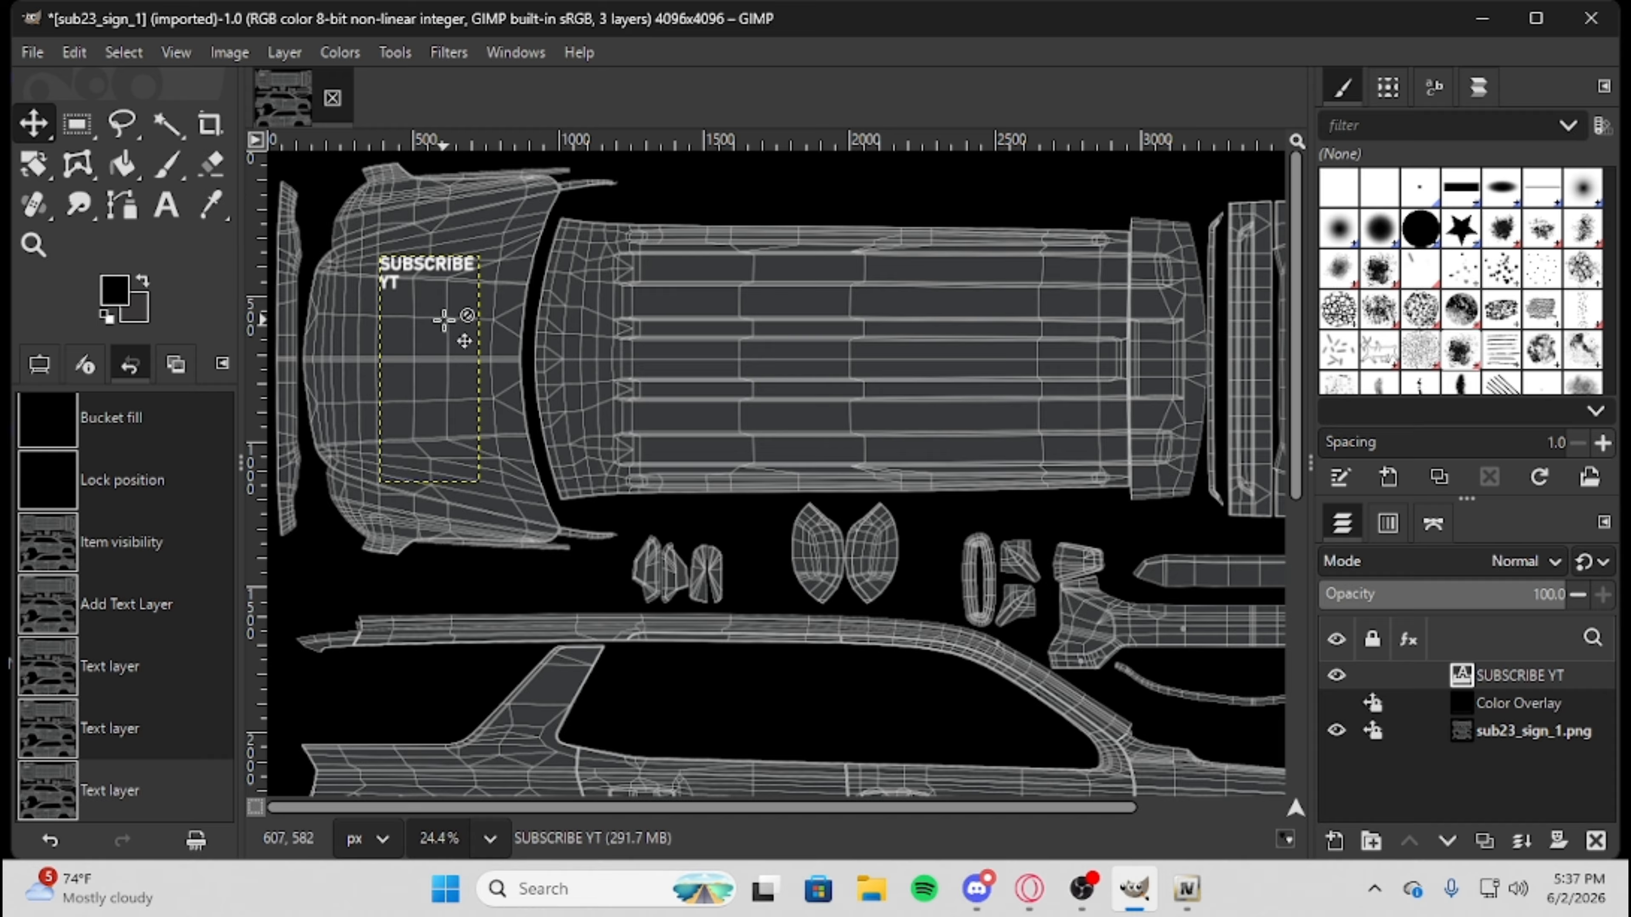
Try flipping the SUBSCRIBE YT text layer horizontally and flip it back.
right_click(421, 297)
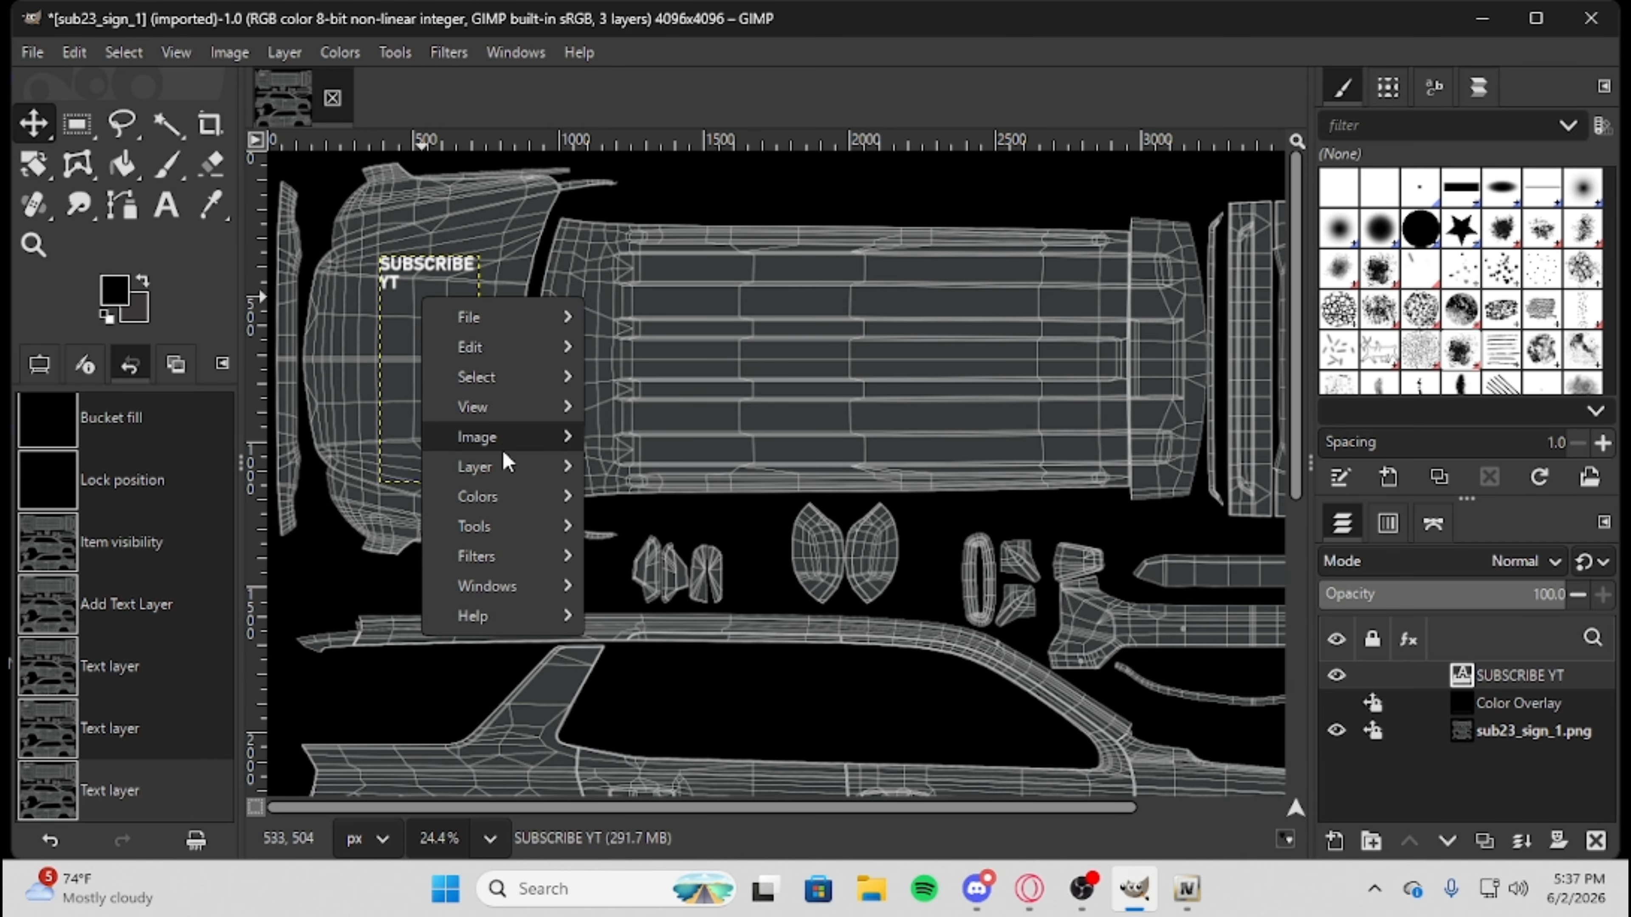
left_click(391, 376)
right_click(423, 357)
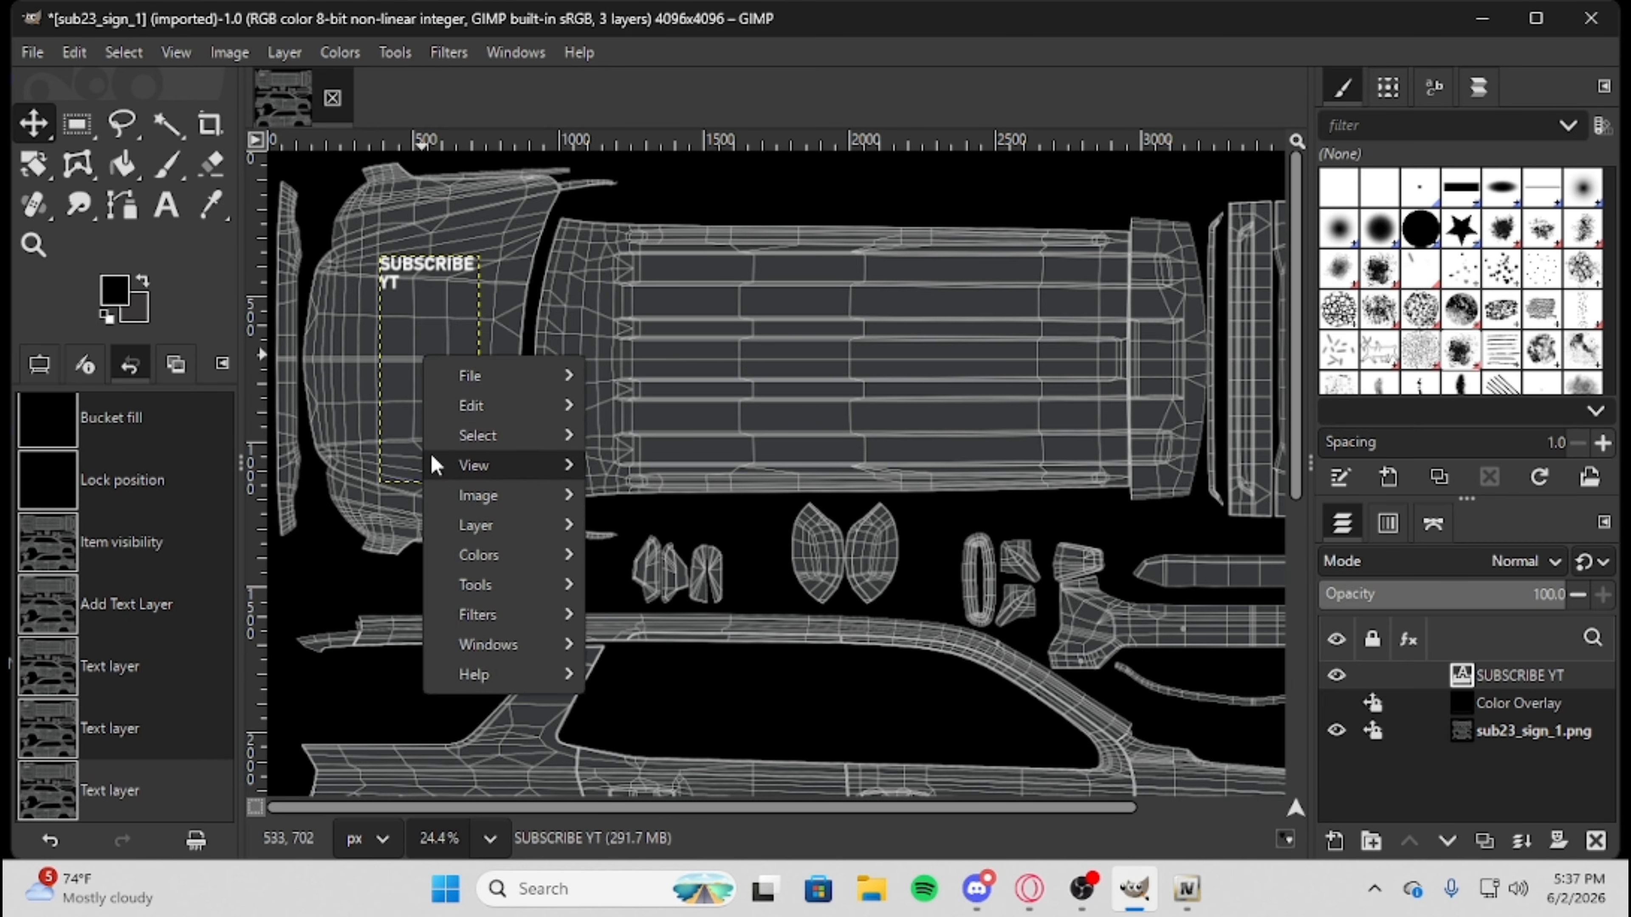
mouse_move(511, 475)
mouse_move(522, 525)
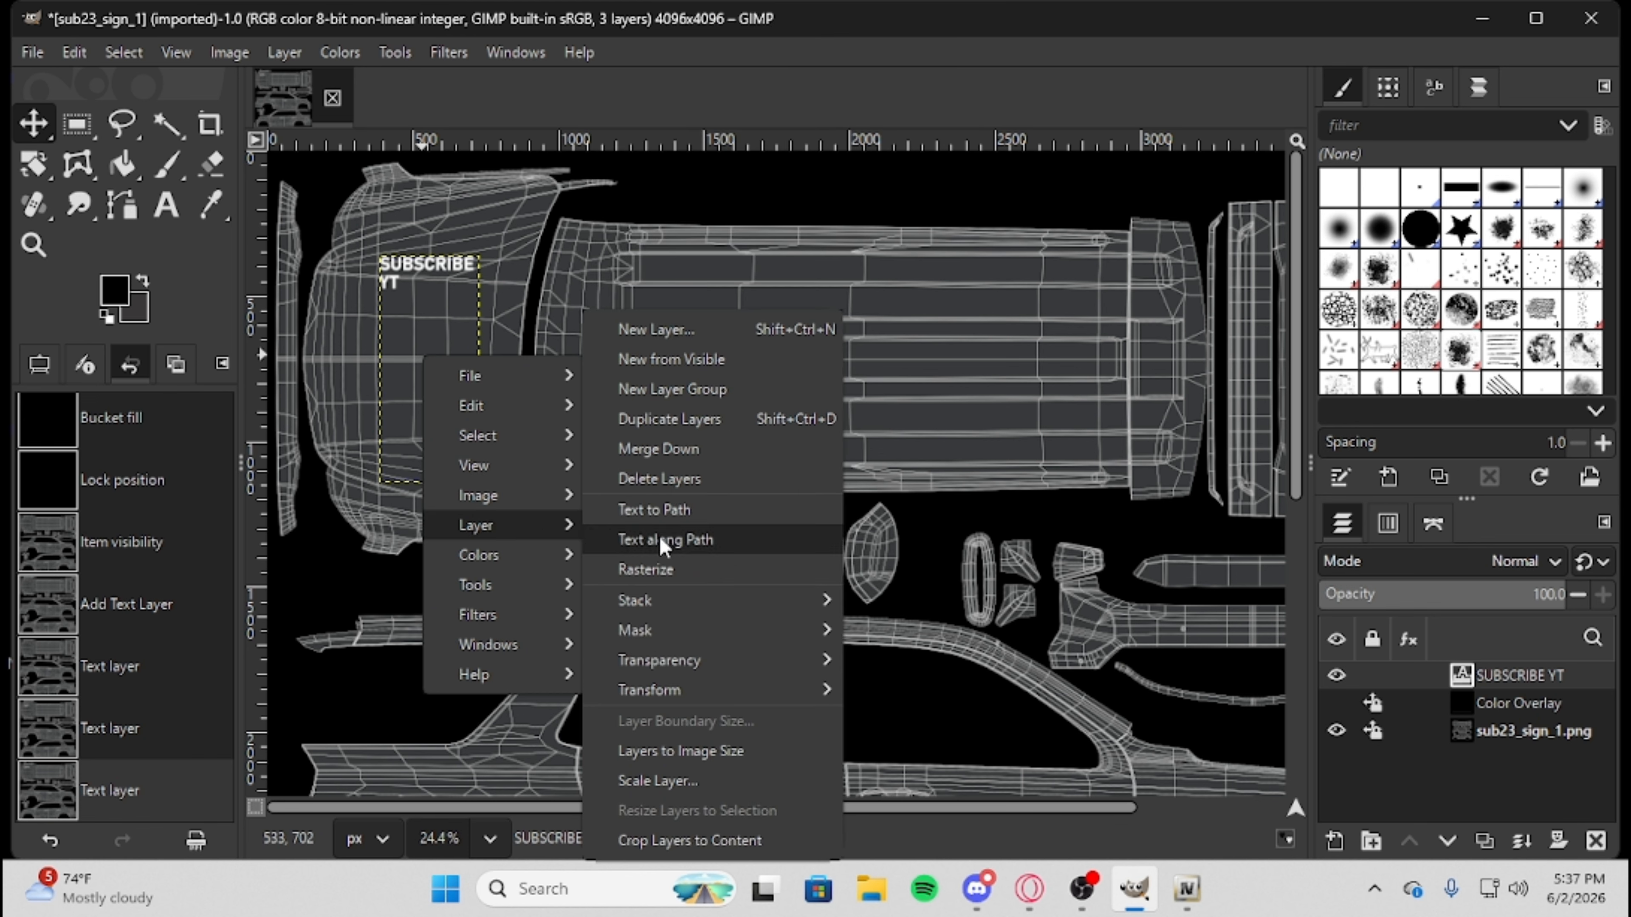
mouse_move(751, 689)
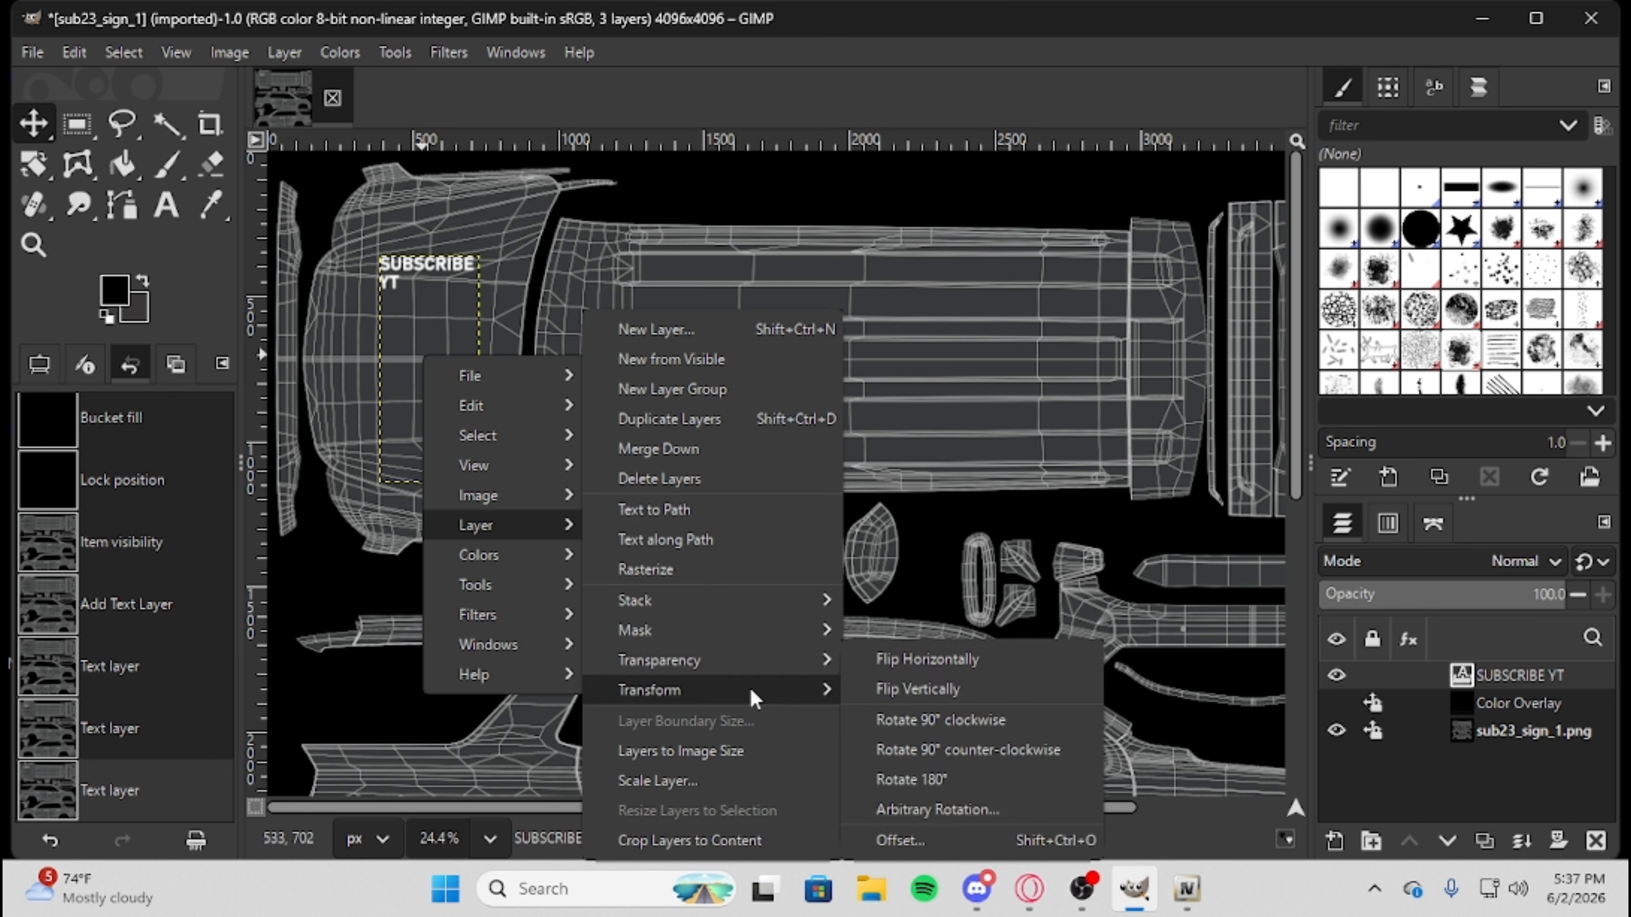
left_click(965, 671)
right_click(422, 292)
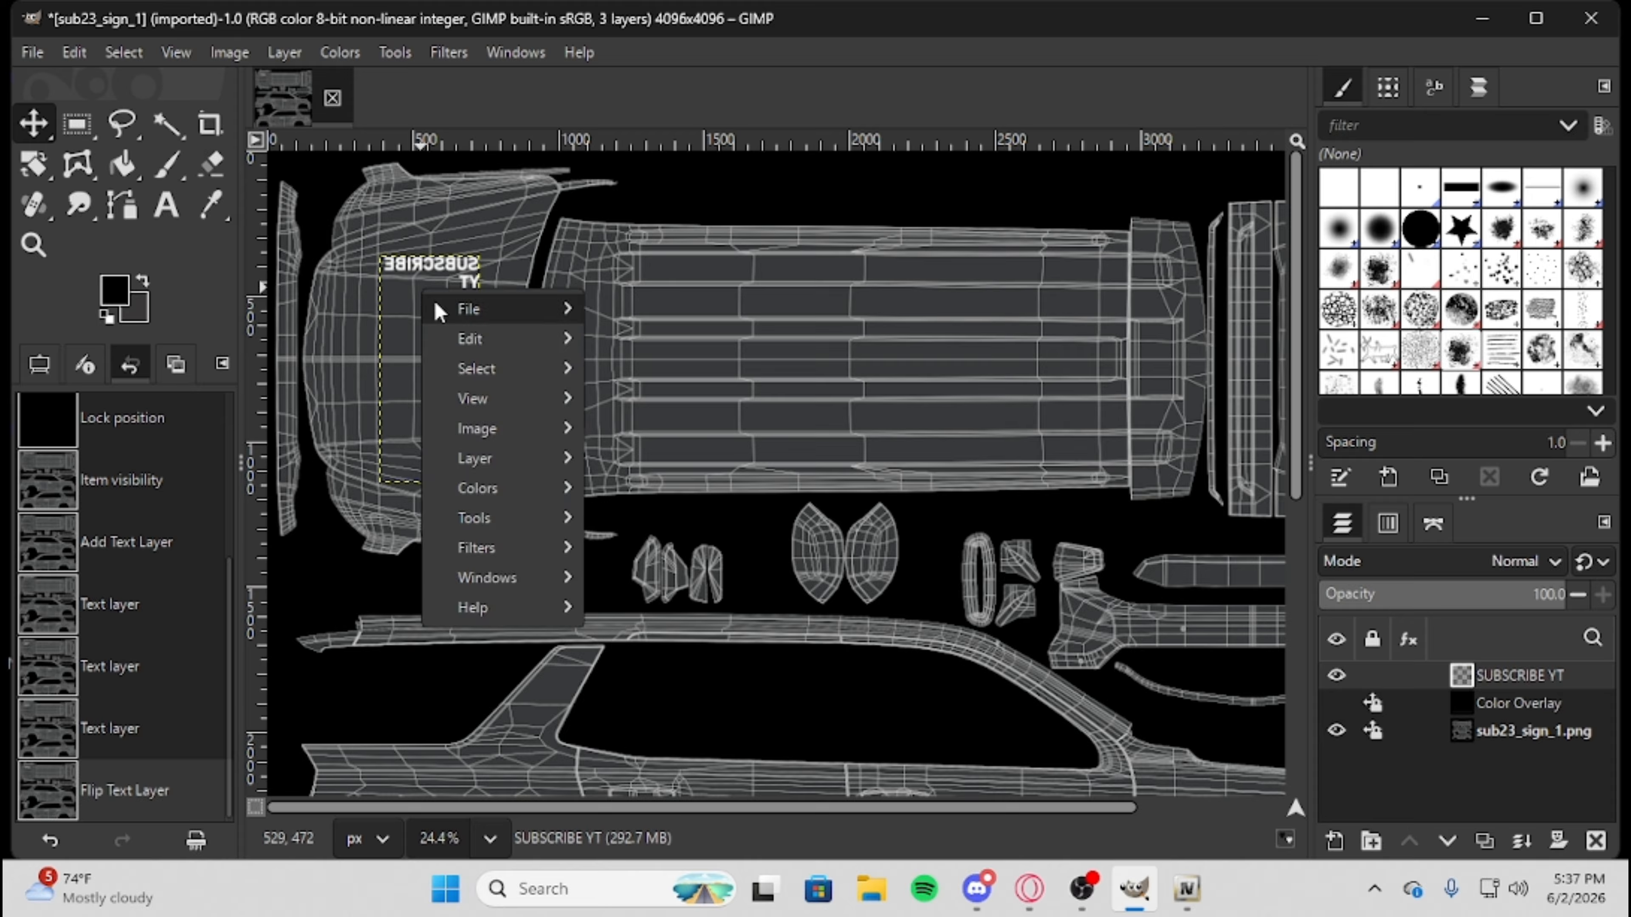
mouse_move(527, 456)
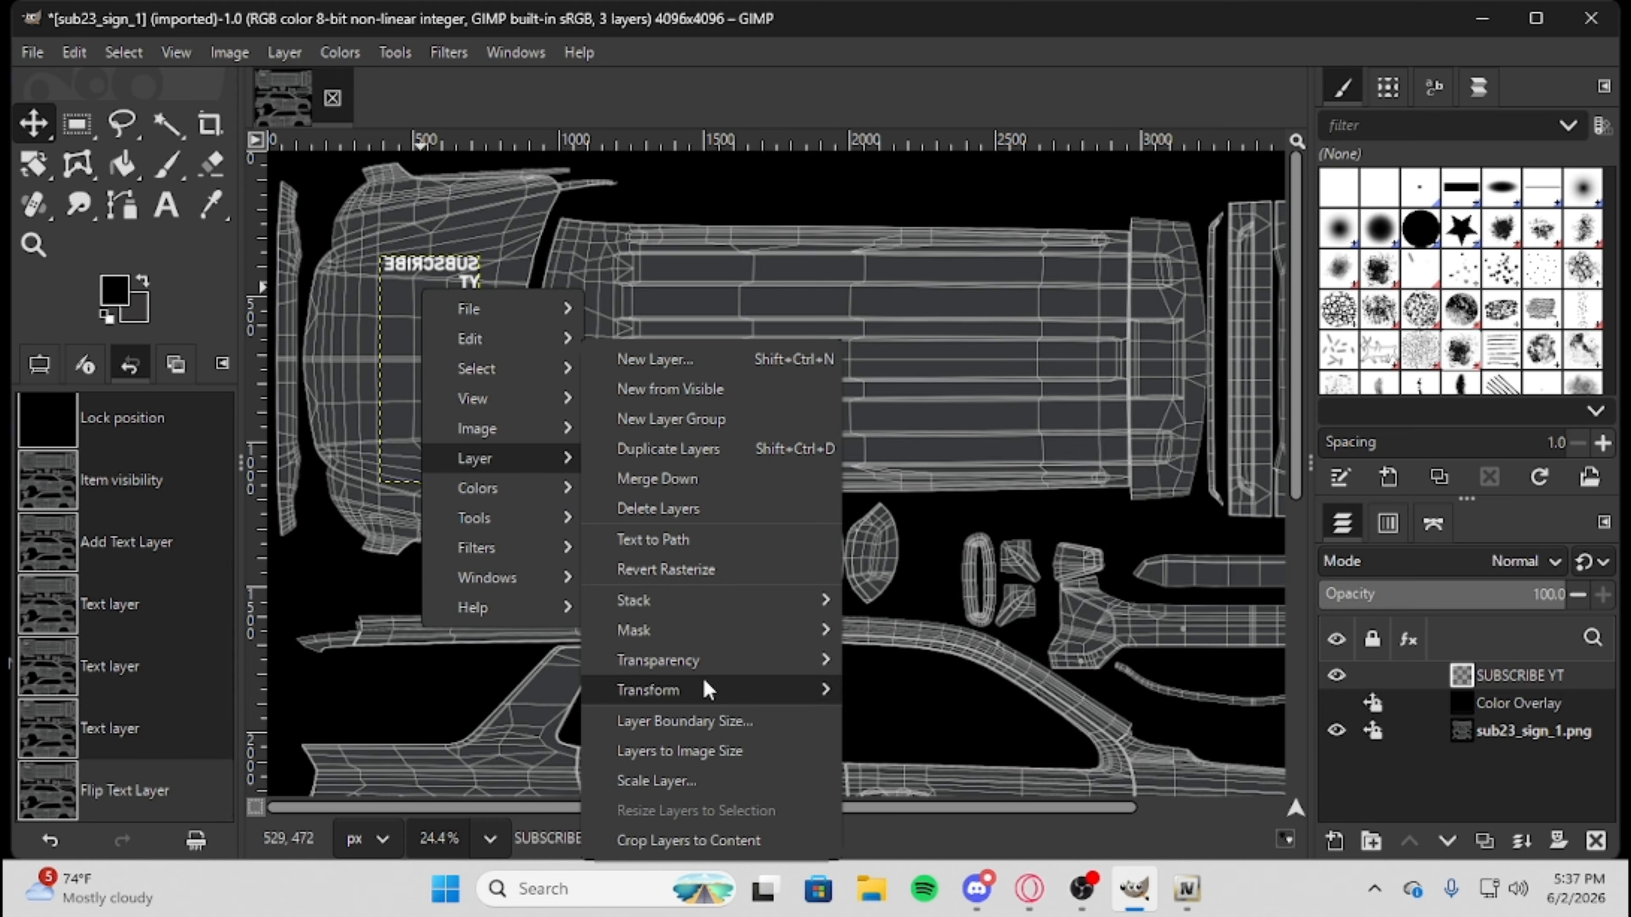
mouse_move(701, 675)
left_click(979, 656)
right_click(434, 298)
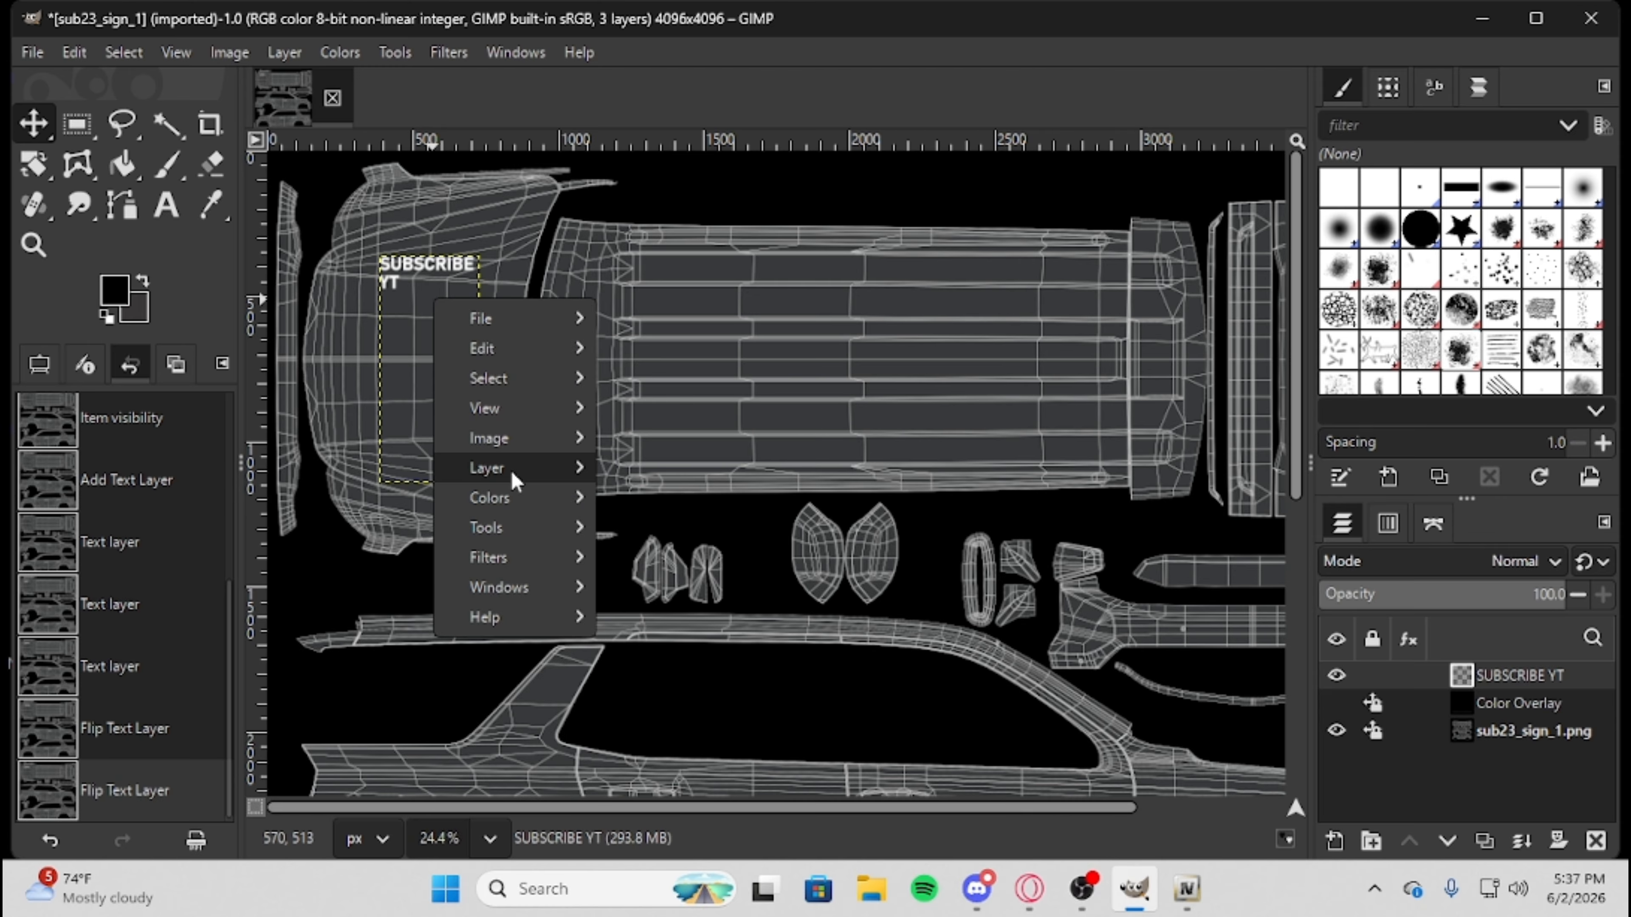
mouse_move(510, 472)
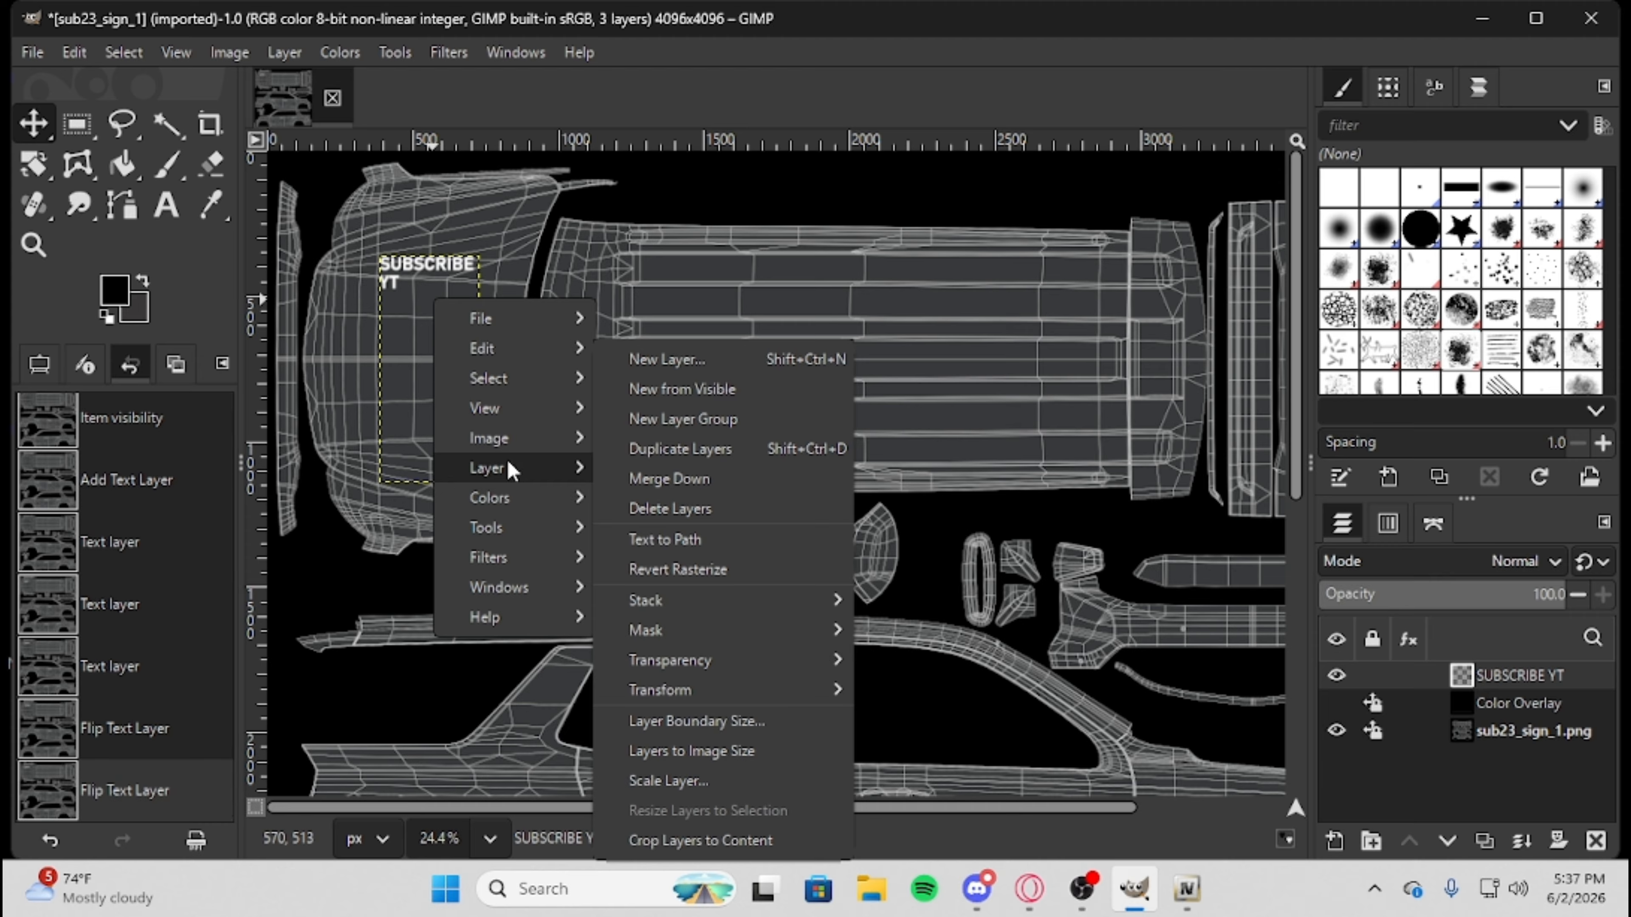
Rotate the SUBSCRIBE YT text layer by 90 degrees about its center.
left_click(45, 168)
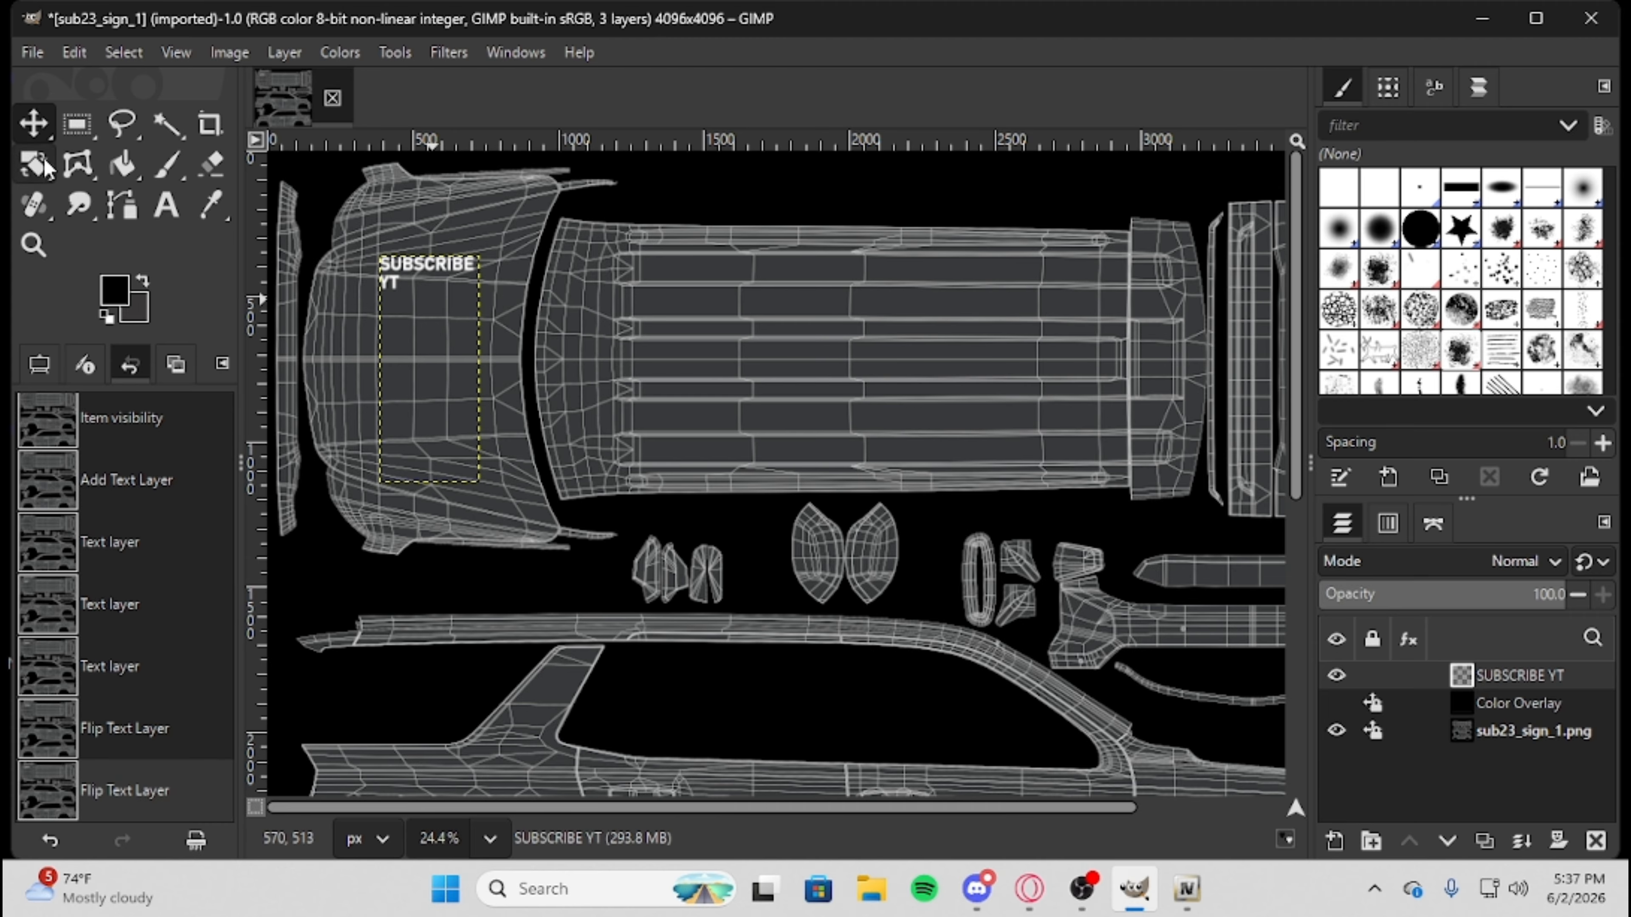
left_click(349, 322)
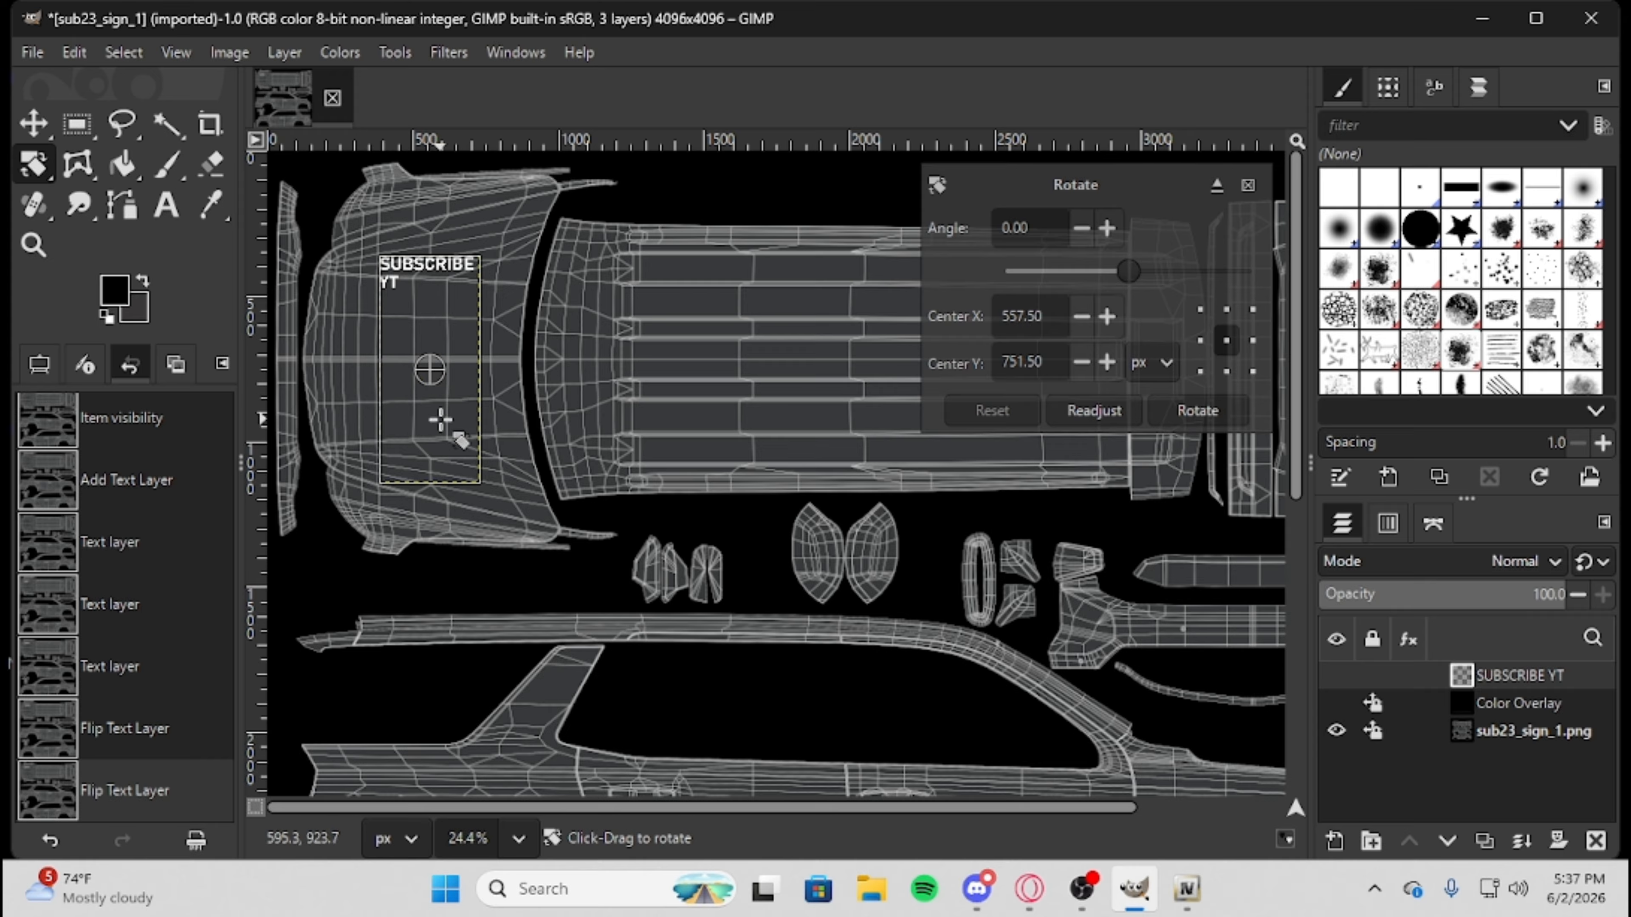
left_click_drag(440, 423, 415, 372)
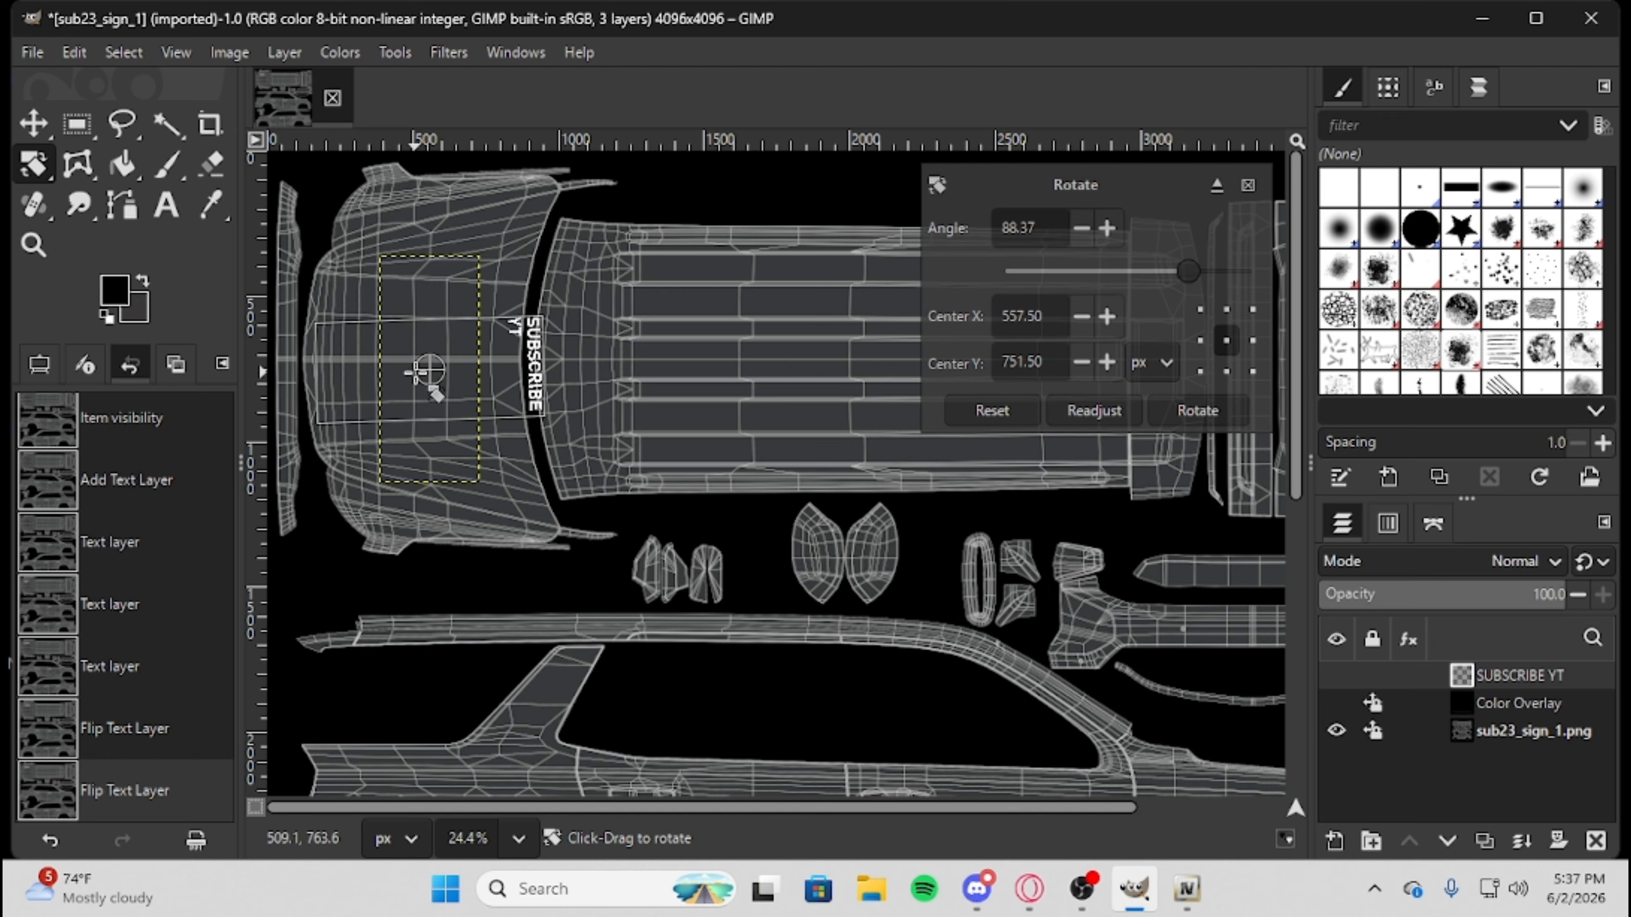
left_click_drag(1036, 228, 749, 232)
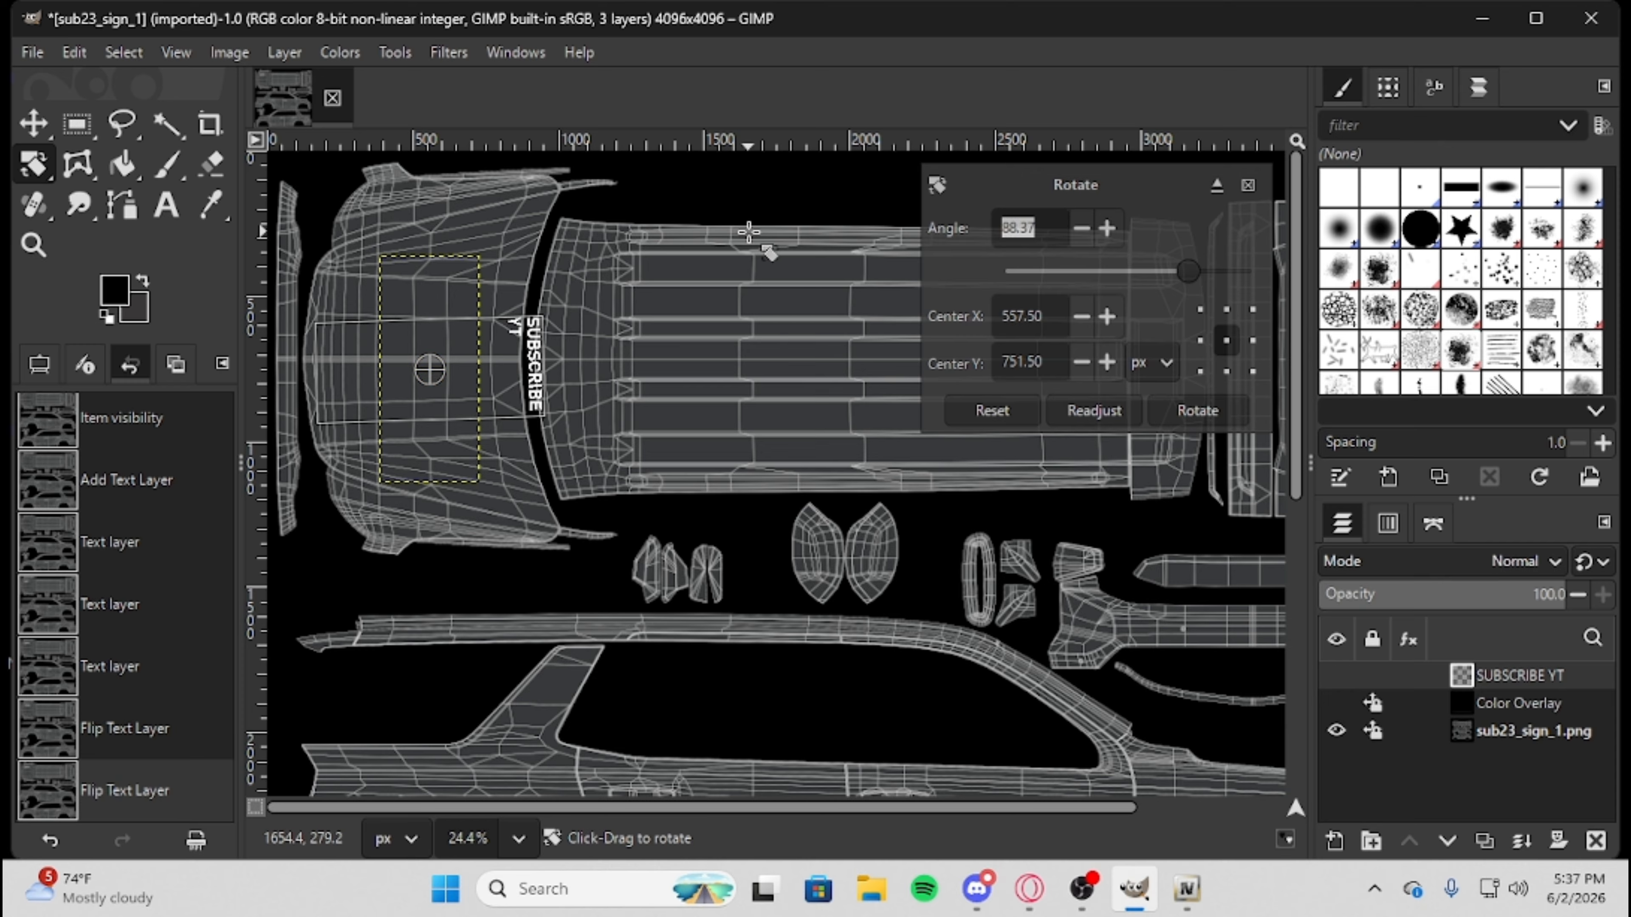
type("90")
key("Return")
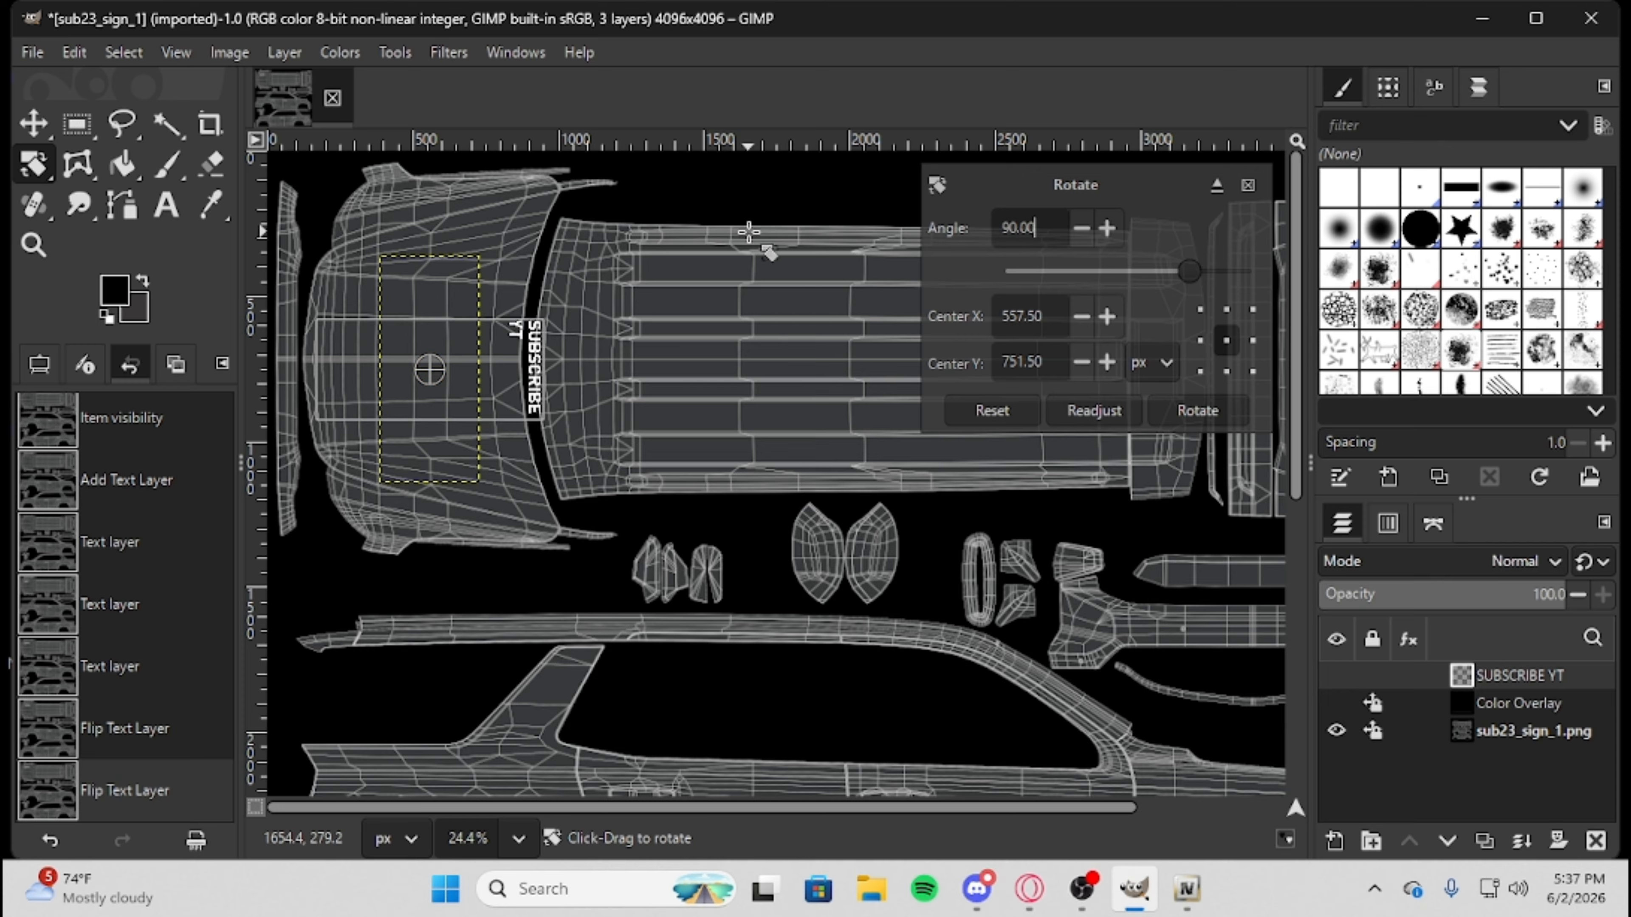
Move the rotated SUBSCRIBE YT text from the windshield gap onto the rear of the hood.
left_click(35, 129)
left_click(498, 389)
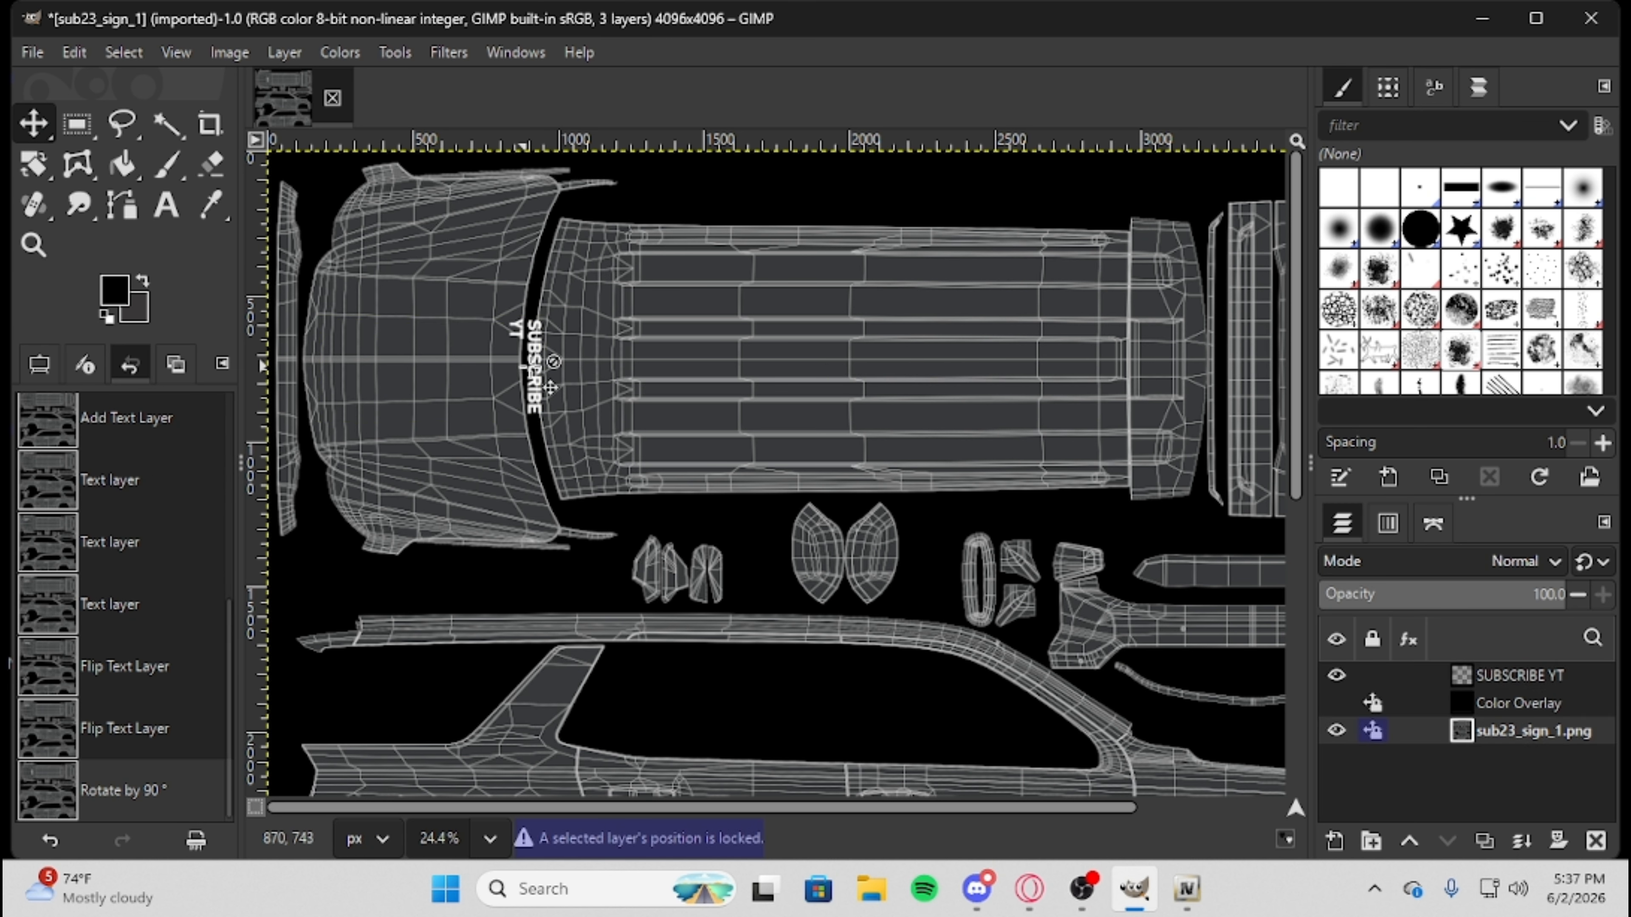
left_click_drag(551, 387, 491, 362)
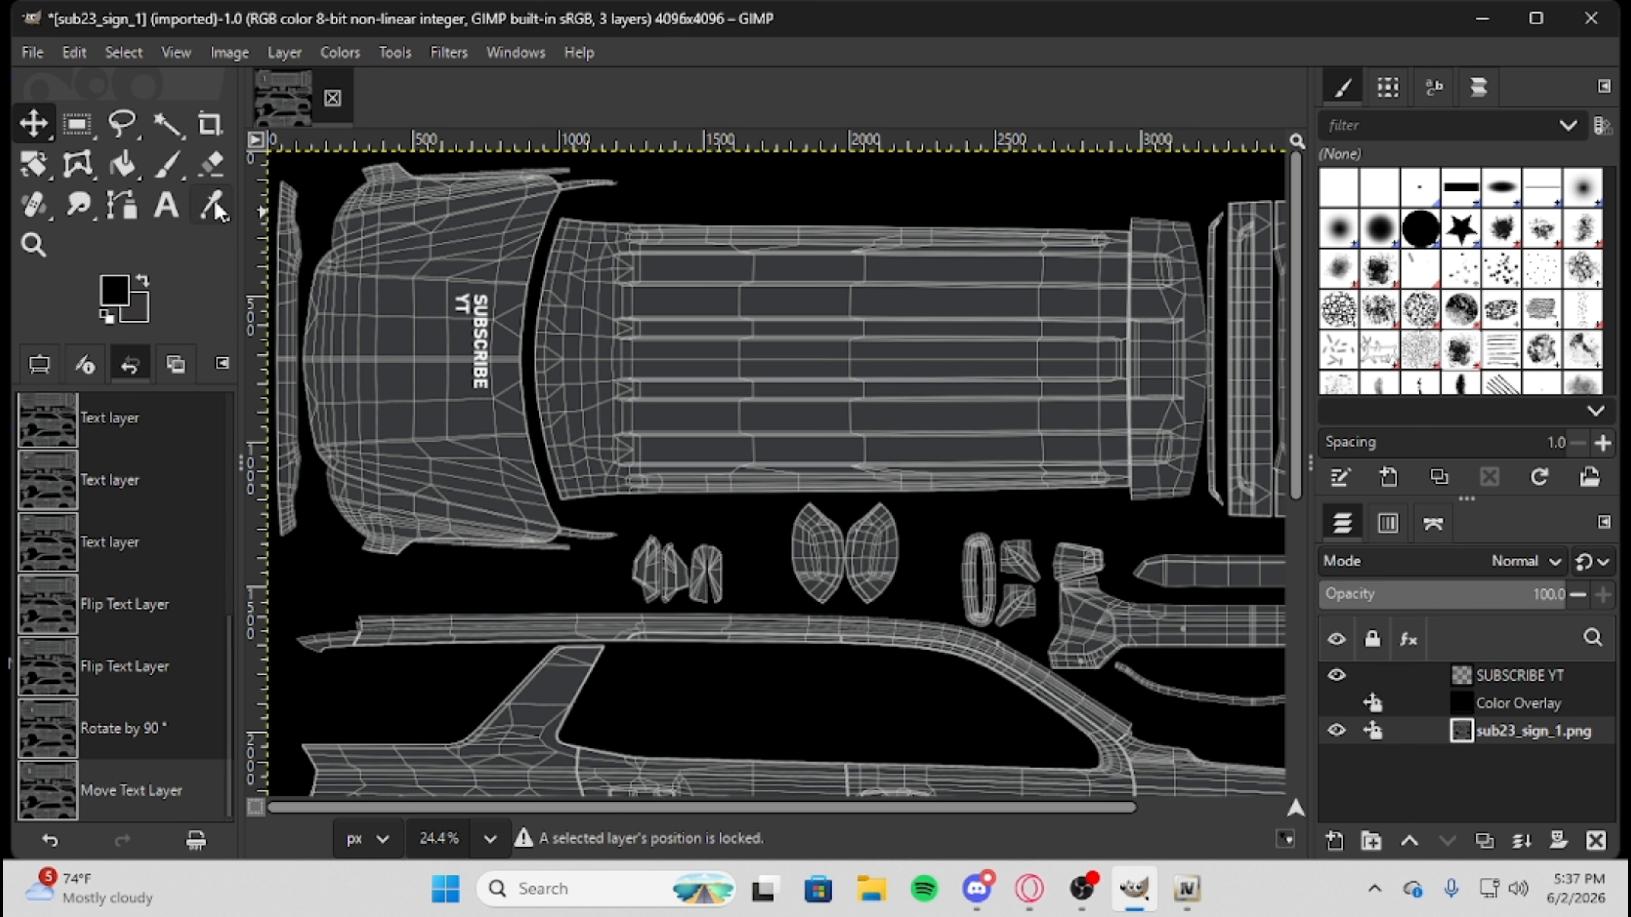
Edit the rasterized SUBSCRIBE YT text anyway, discarding its modifications, and move the horizontal text back onto the hood.
left_click(165, 205)
left_click(476, 357)
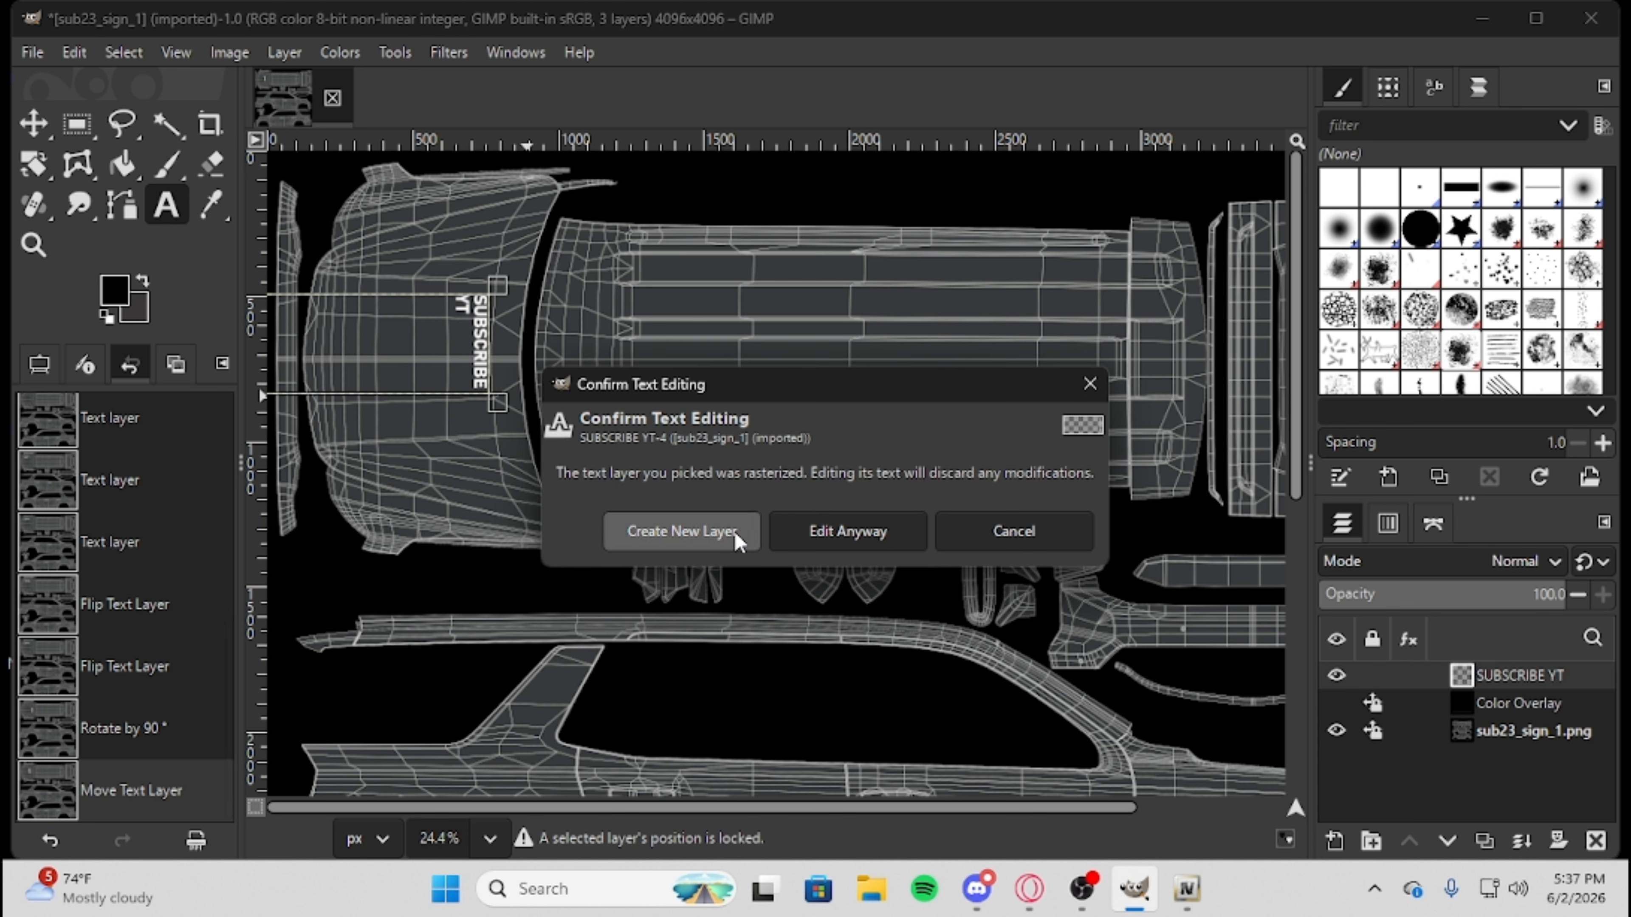
left_click(847, 532)
key("m")
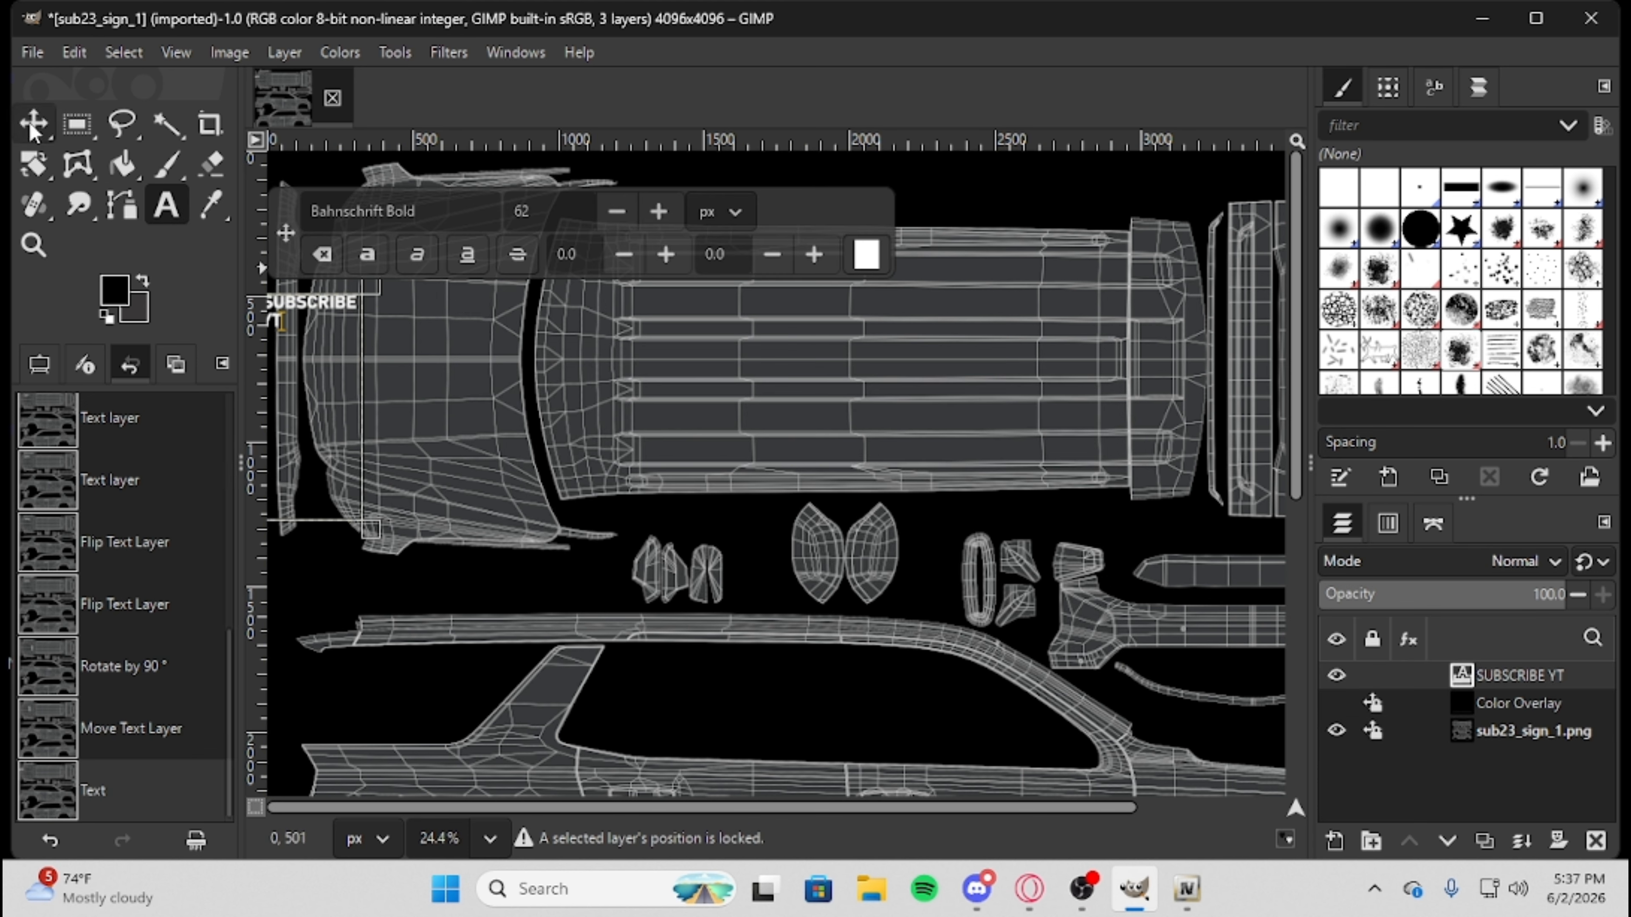
left_click(441, 358)
left_click(324, 313)
left_click_drag(315, 299, 419, 307)
Try to use the Scale tool on the SUBSCRIBE YT hood text.
left_click(33, 168)
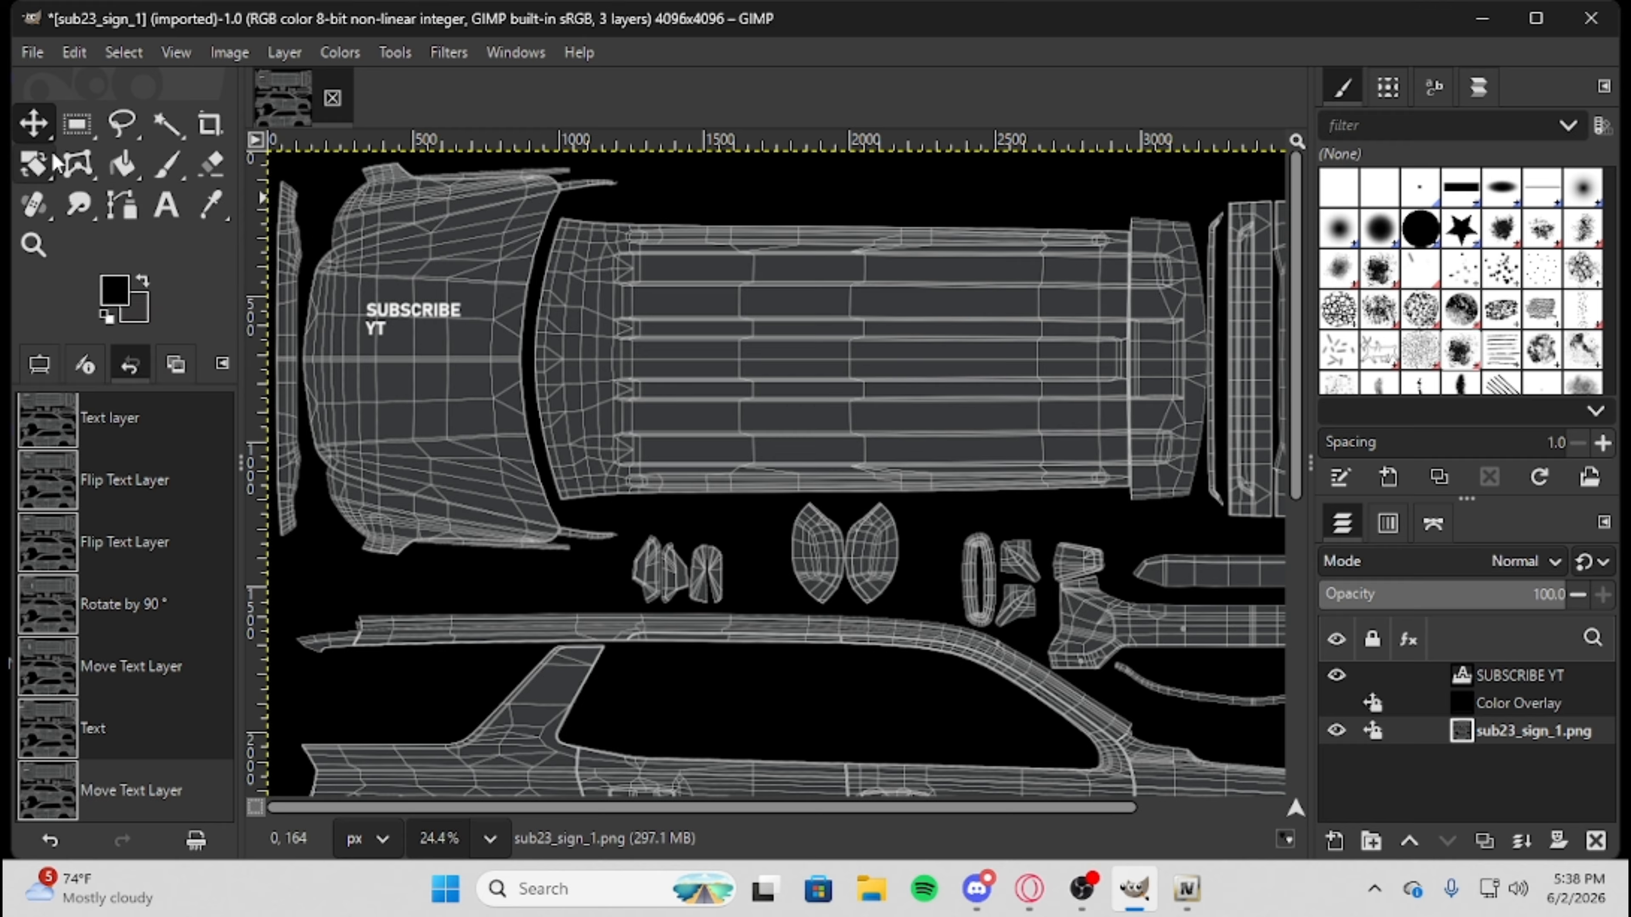
mouse_move(48, 176)
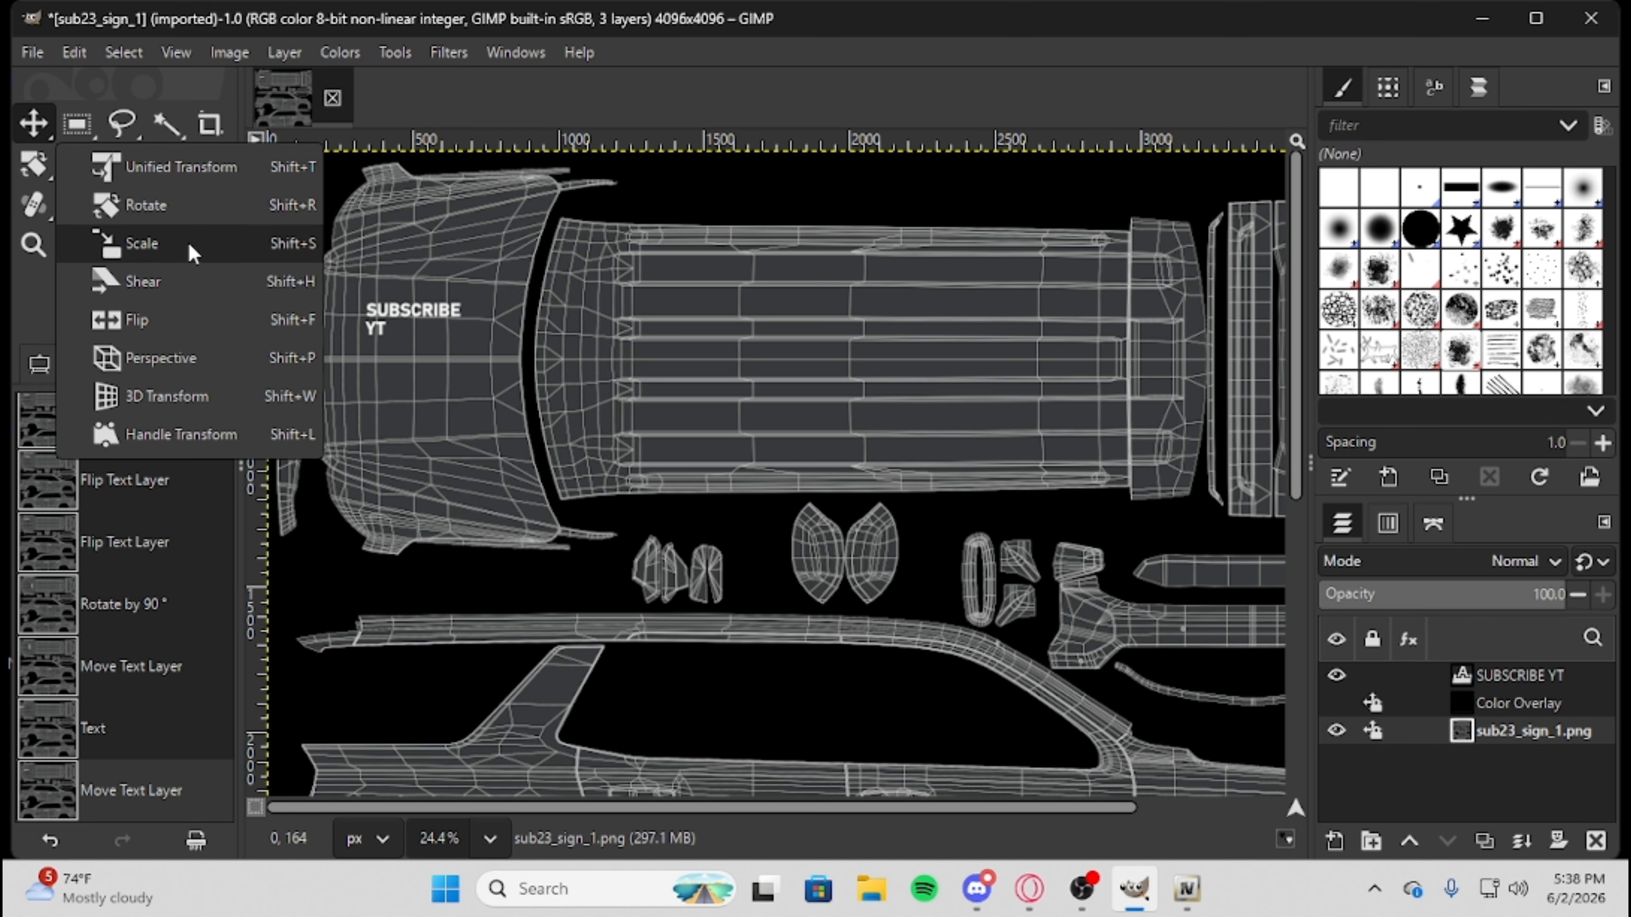
left_click(212, 245)
left_click(453, 354)
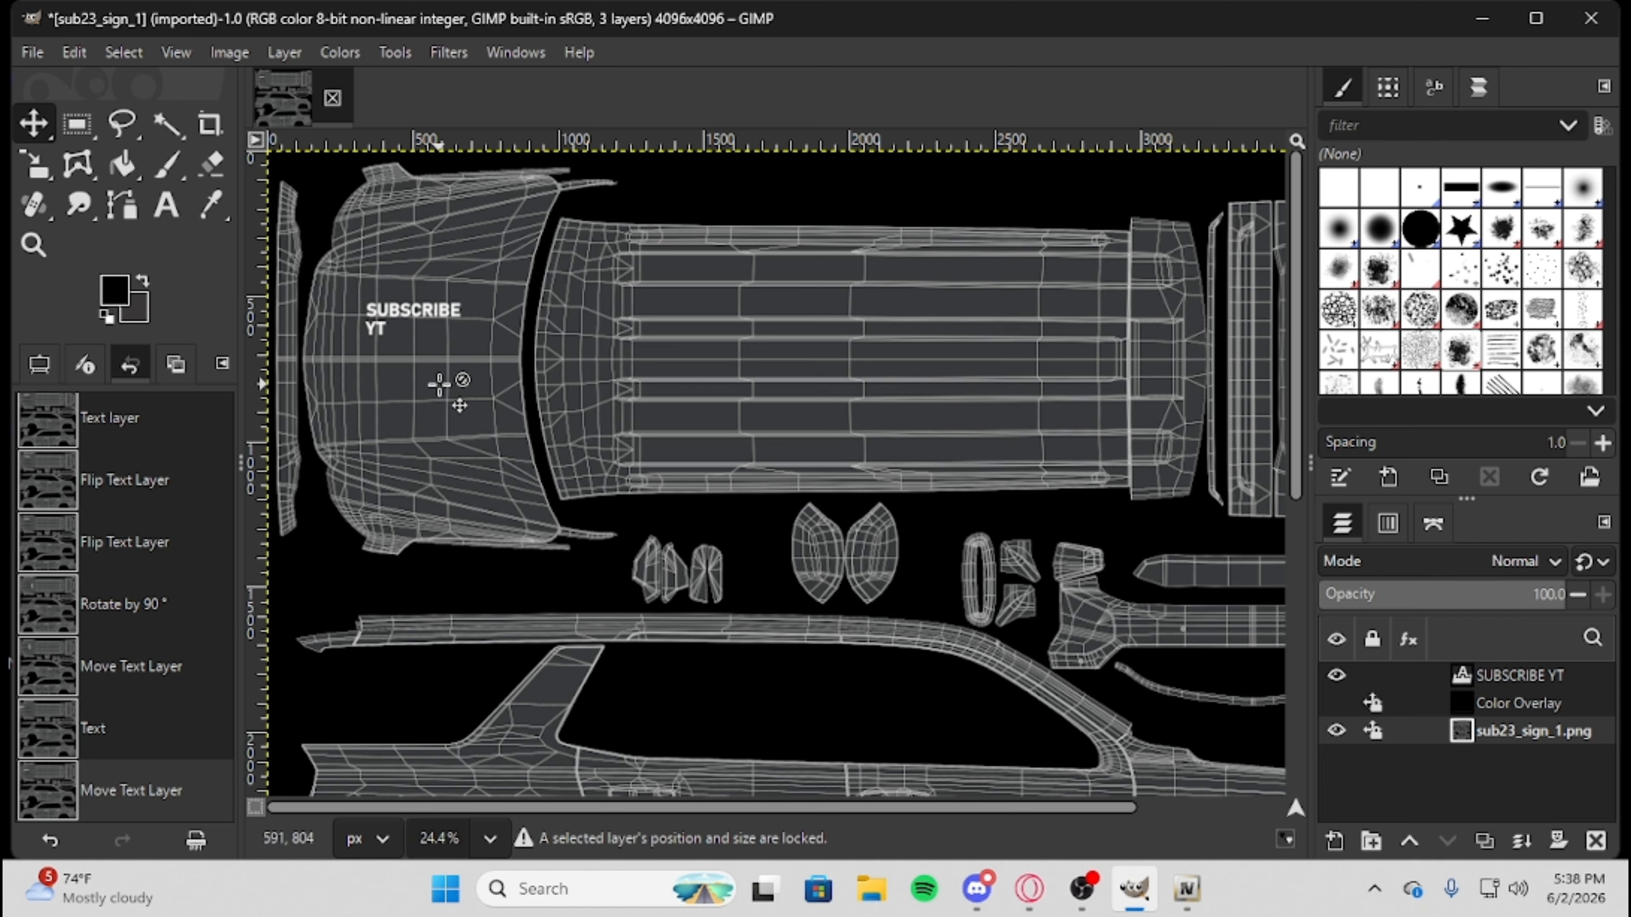
right_click(397, 325)
mouse_move(477, 494)
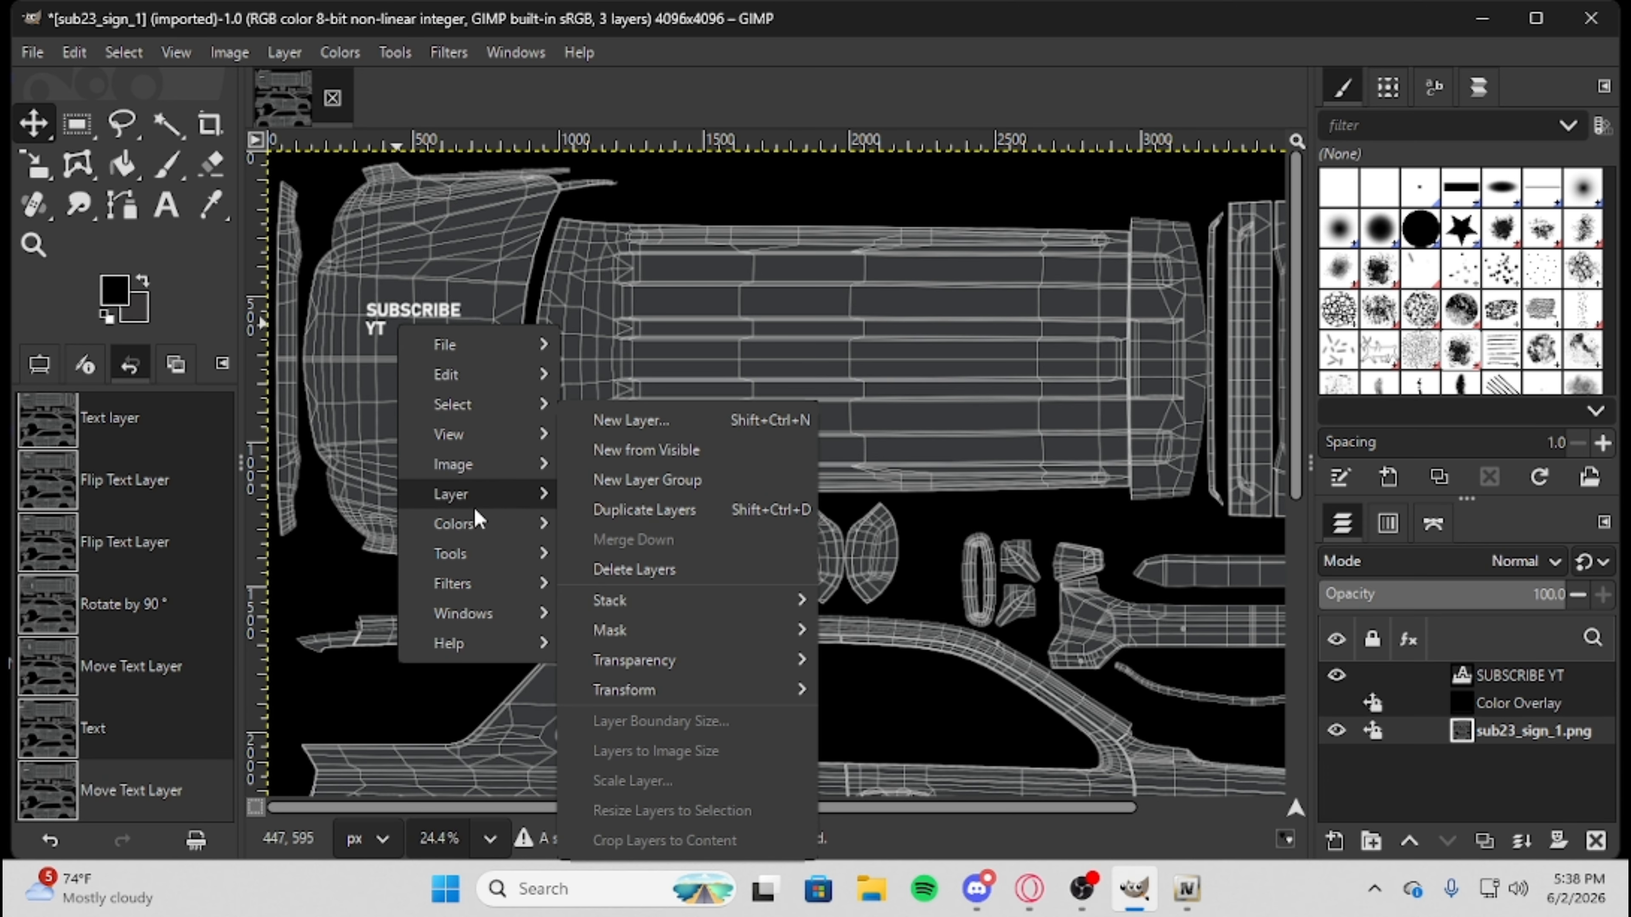
mouse_move(717, 665)
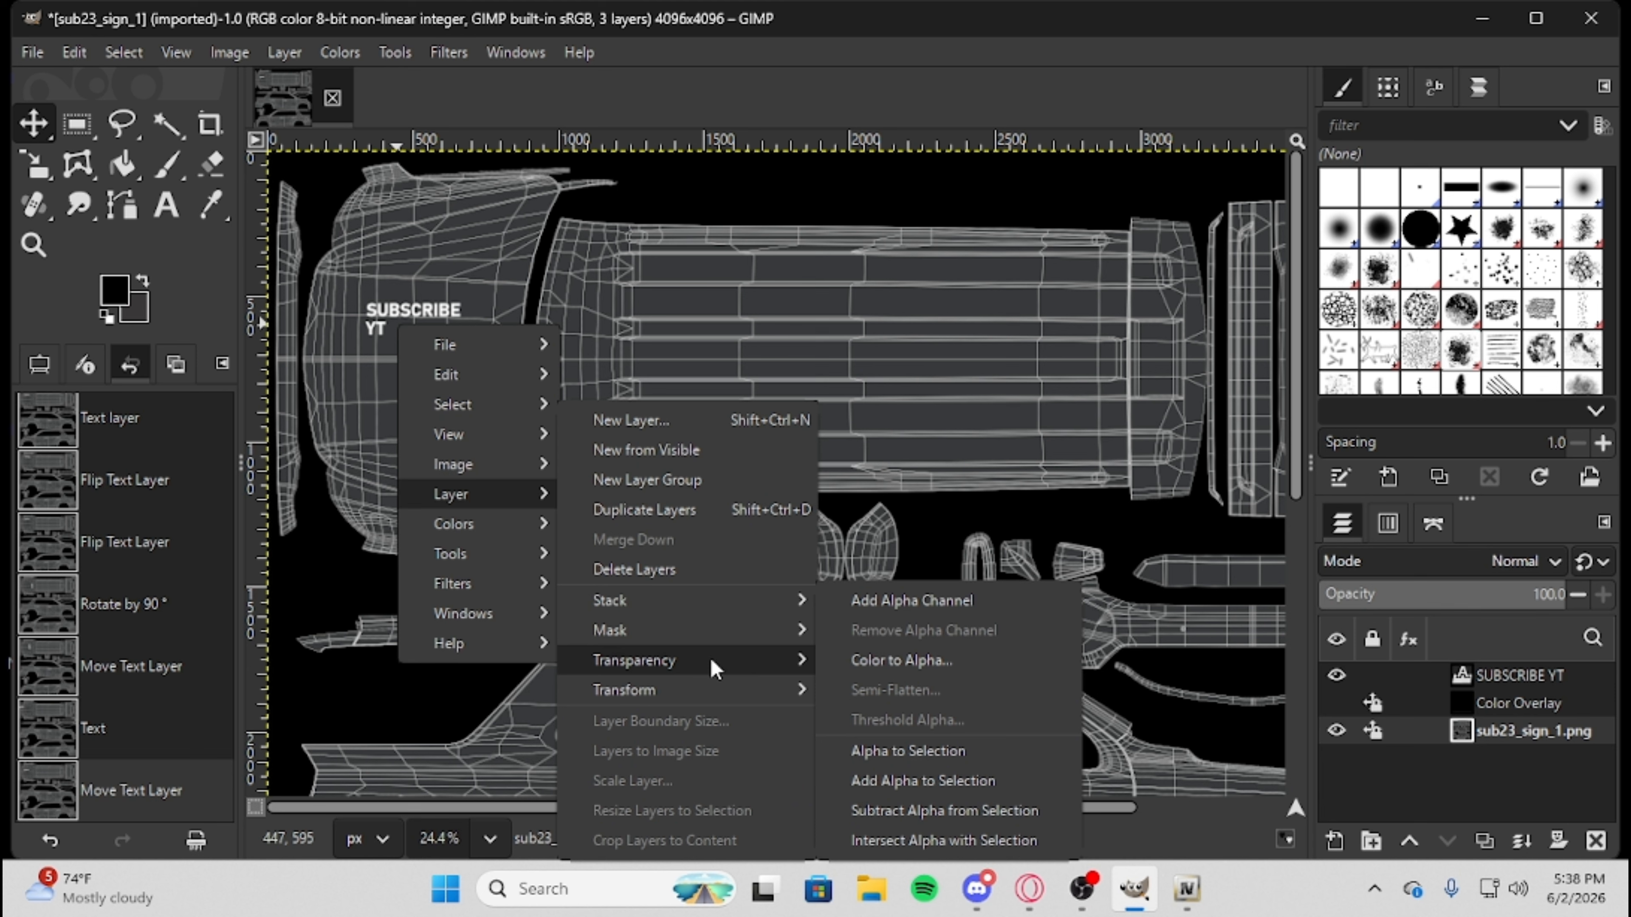
left_click(390, 284)
right_click(407, 349)
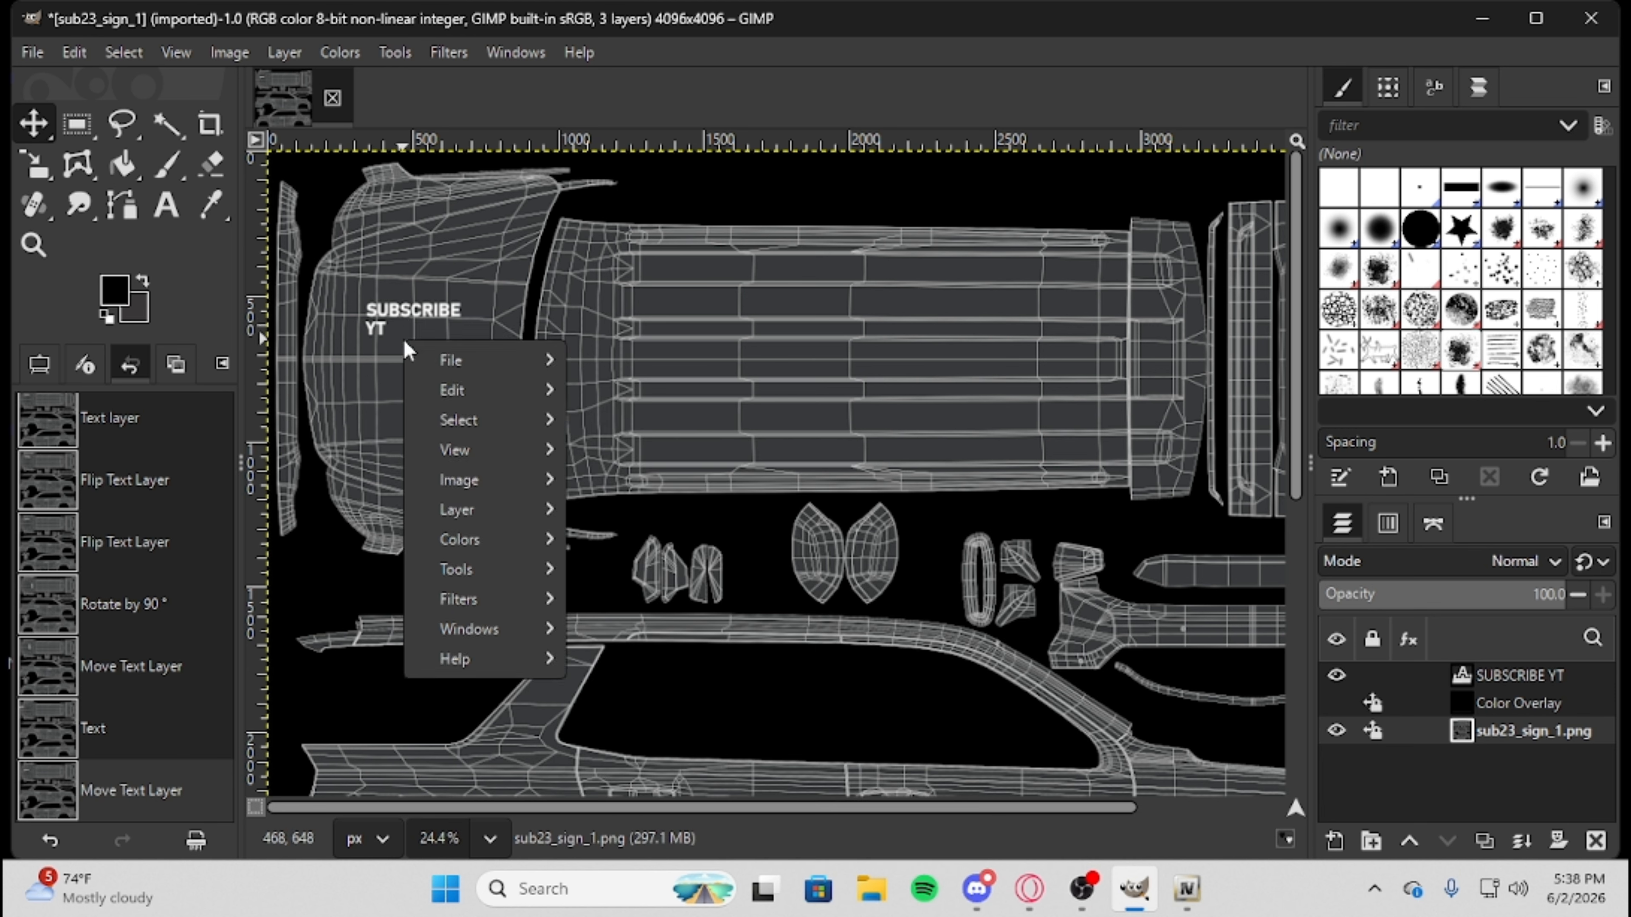
left_click(1408, 690)
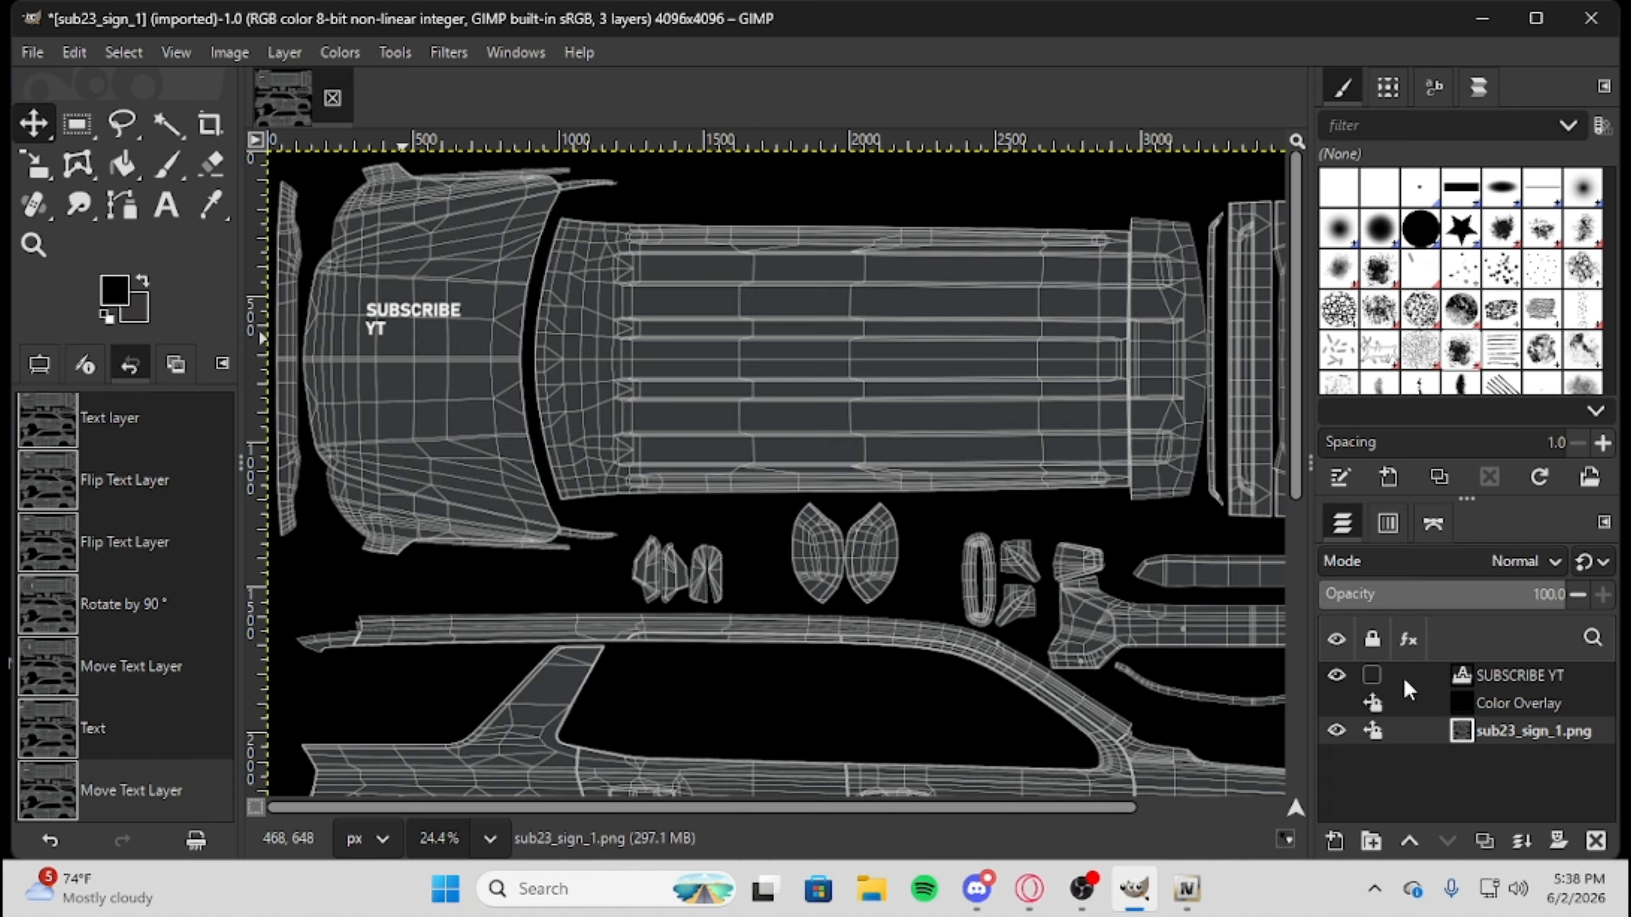
Try rotating the SUBSCRIBE YT text layer 90° counter-clockwise and rotate it back 90° clockwise.
left_click(1434, 681)
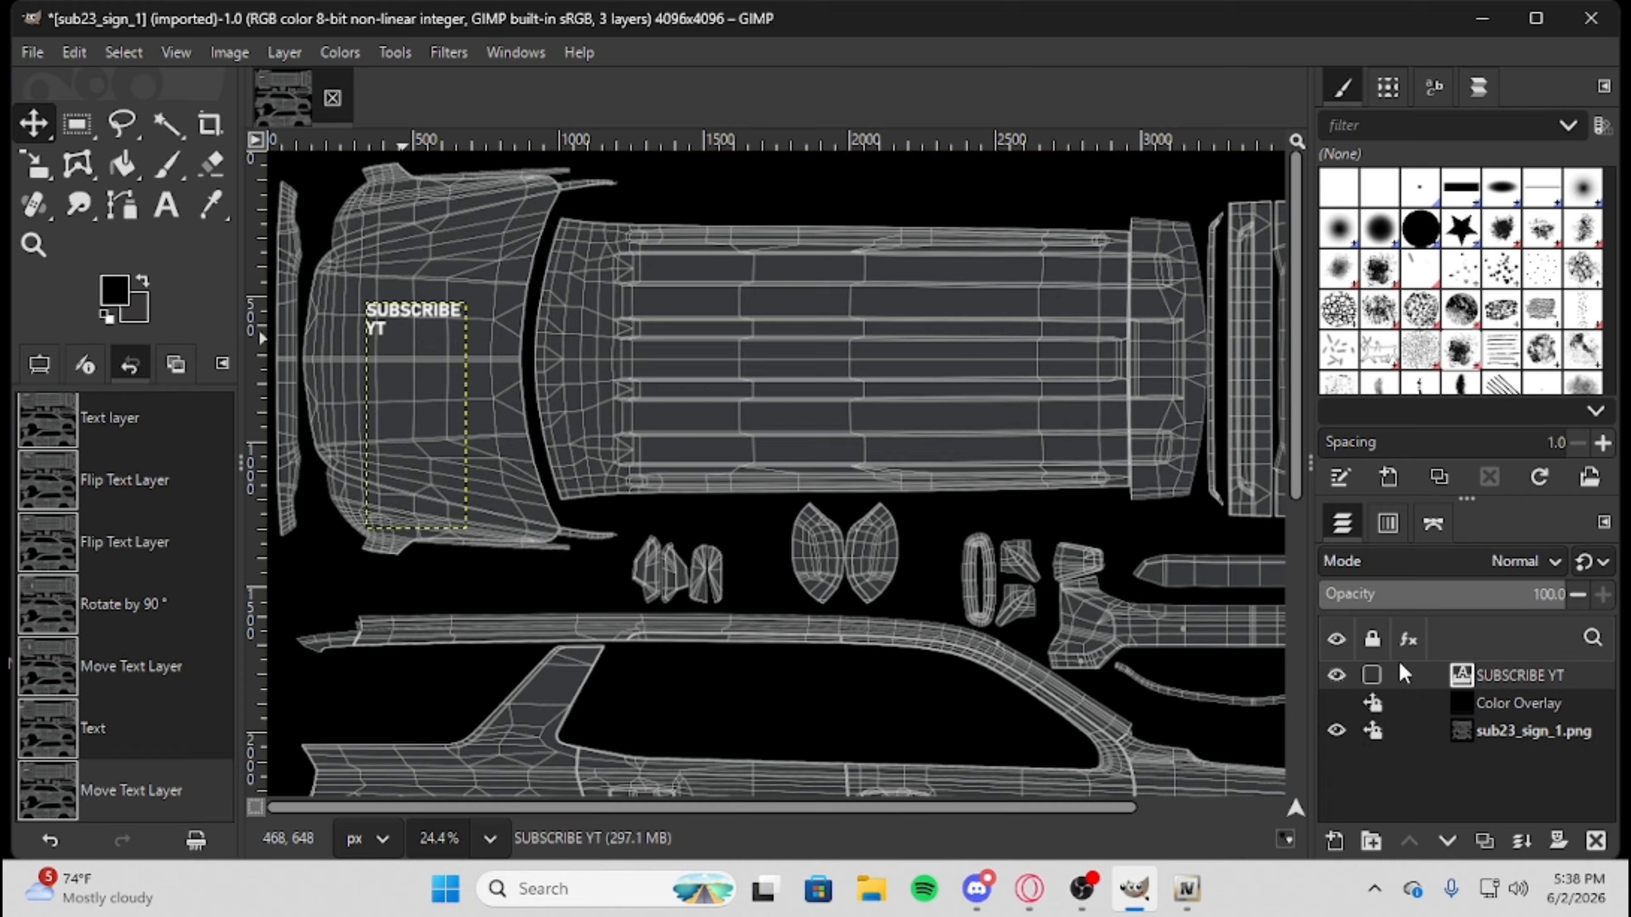
right_click(412, 366)
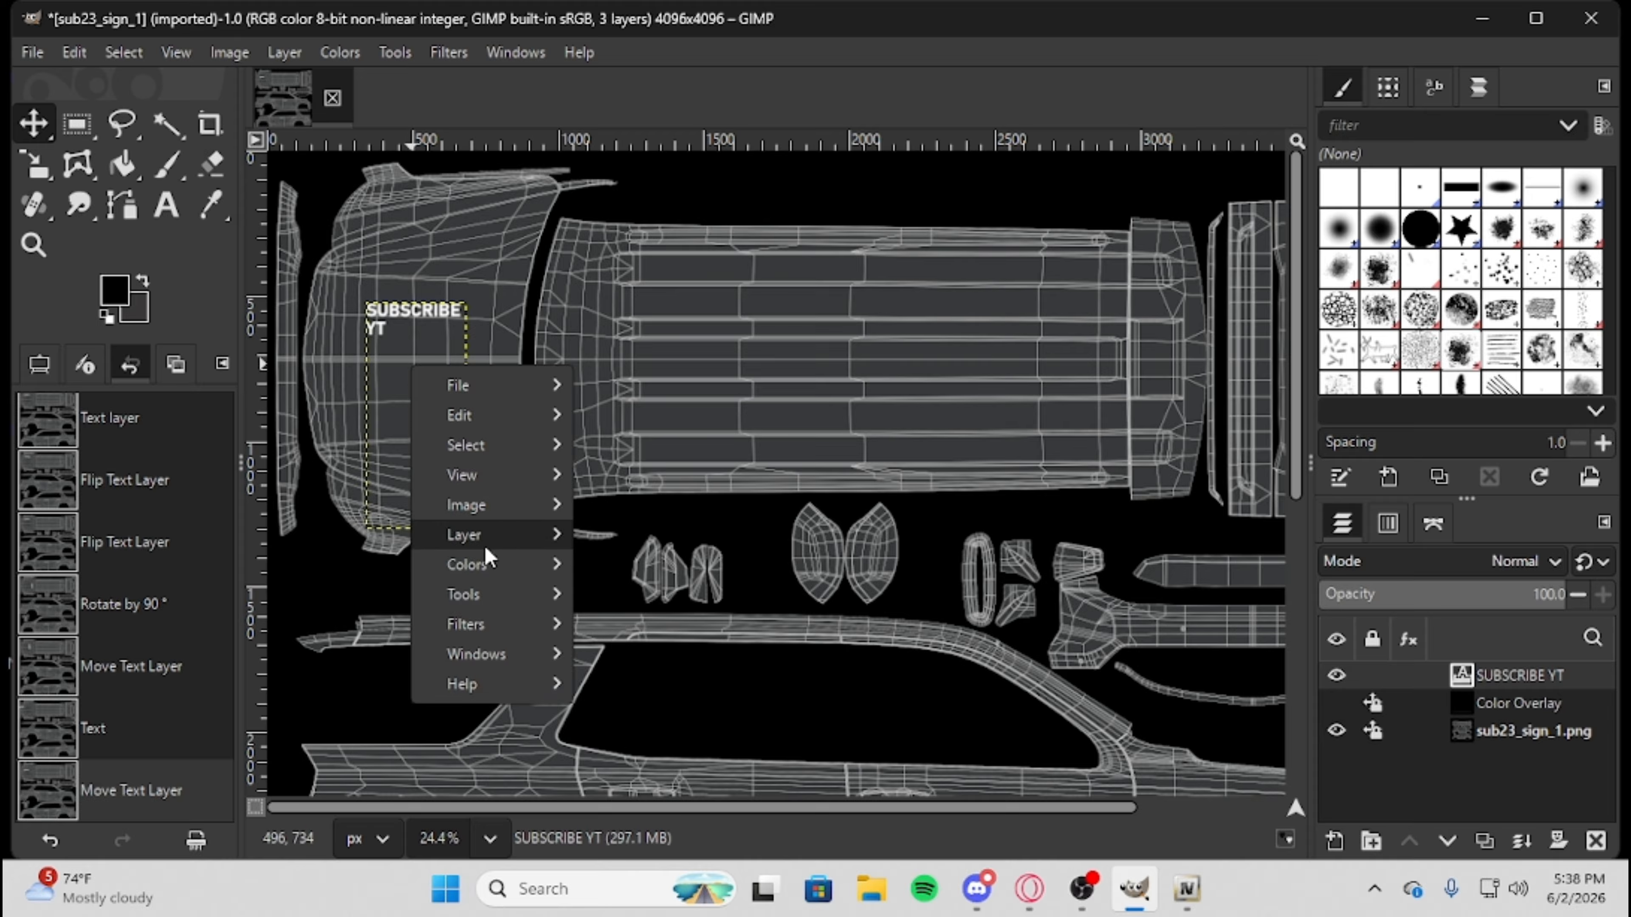
mouse_move(486, 544)
mouse_move(748, 707)
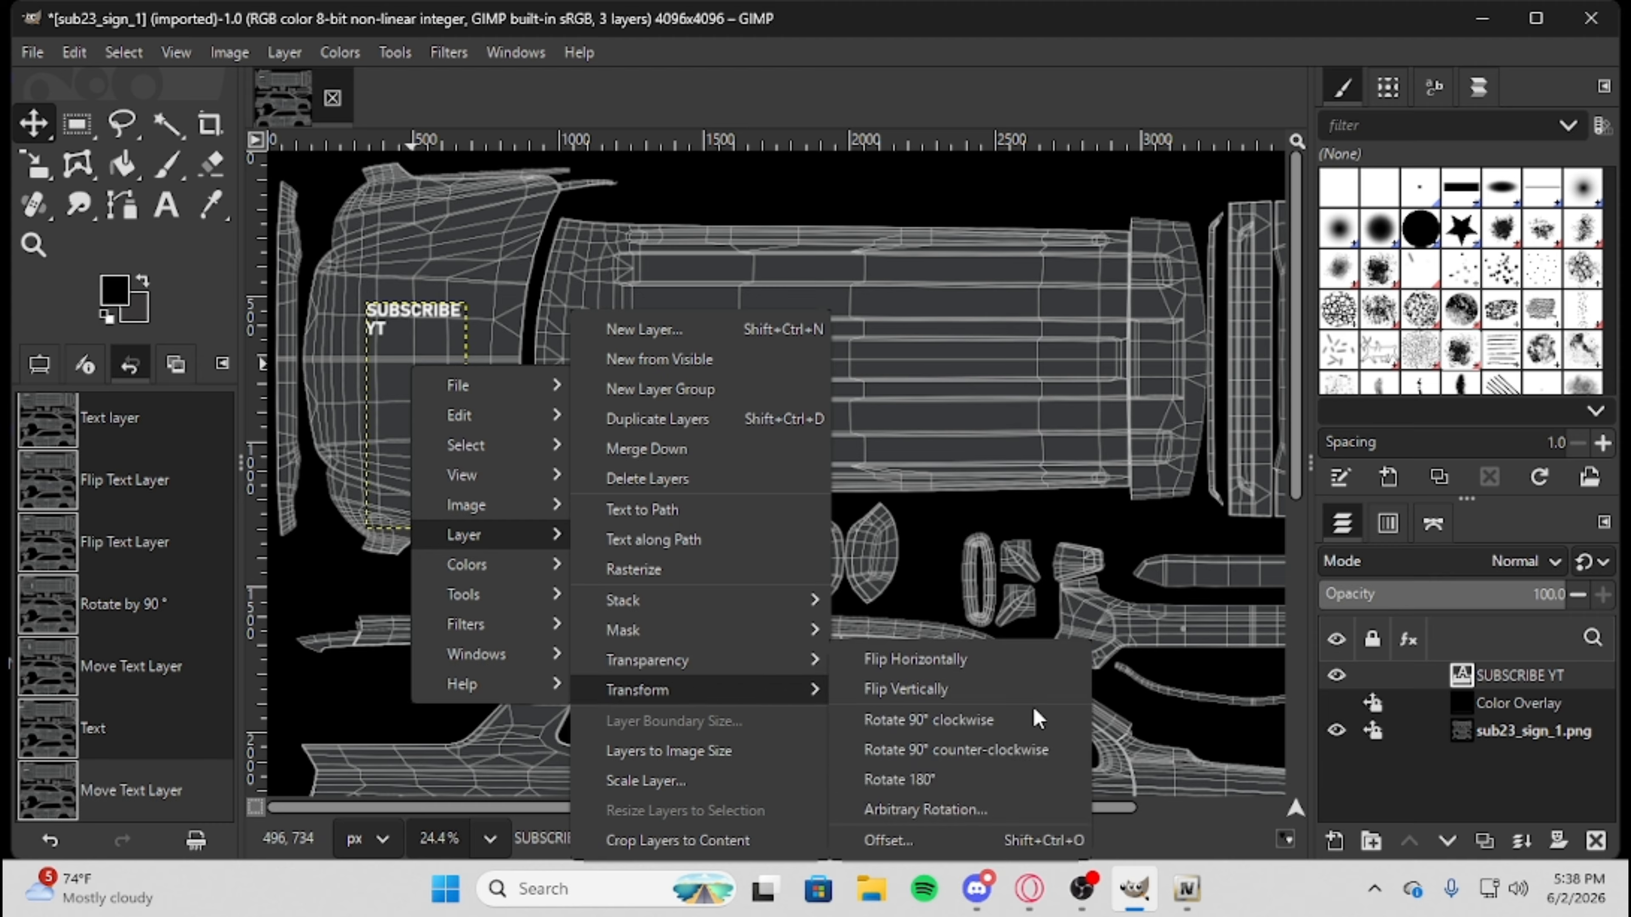
left_click(1054, 750)
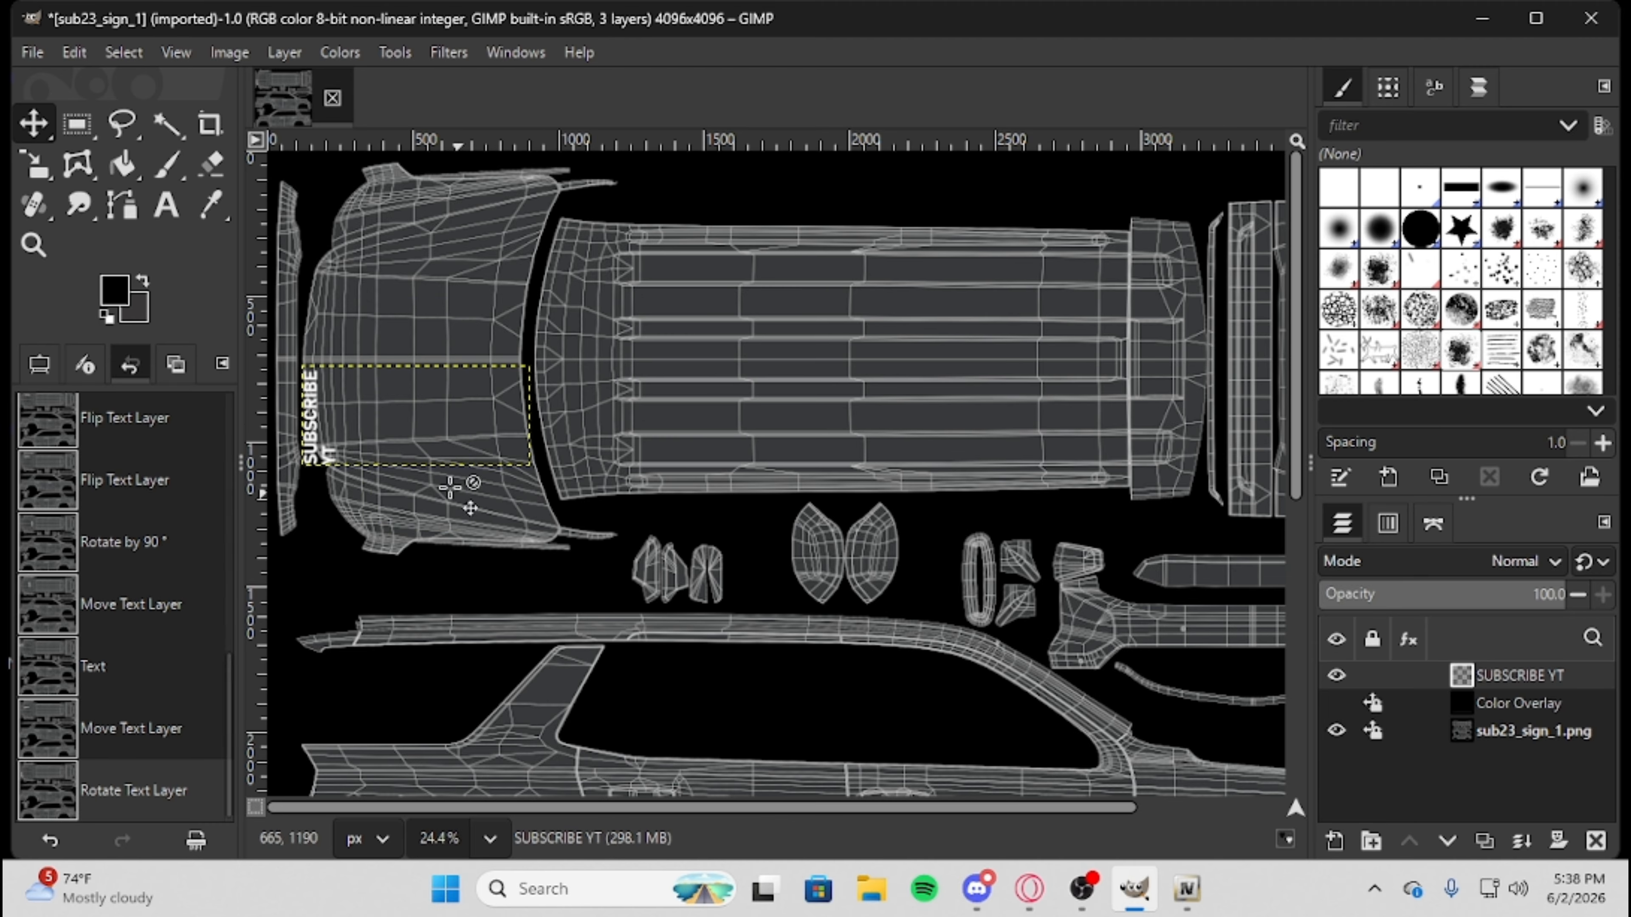
right_click(400, 432)
mouse_move(493, 604)
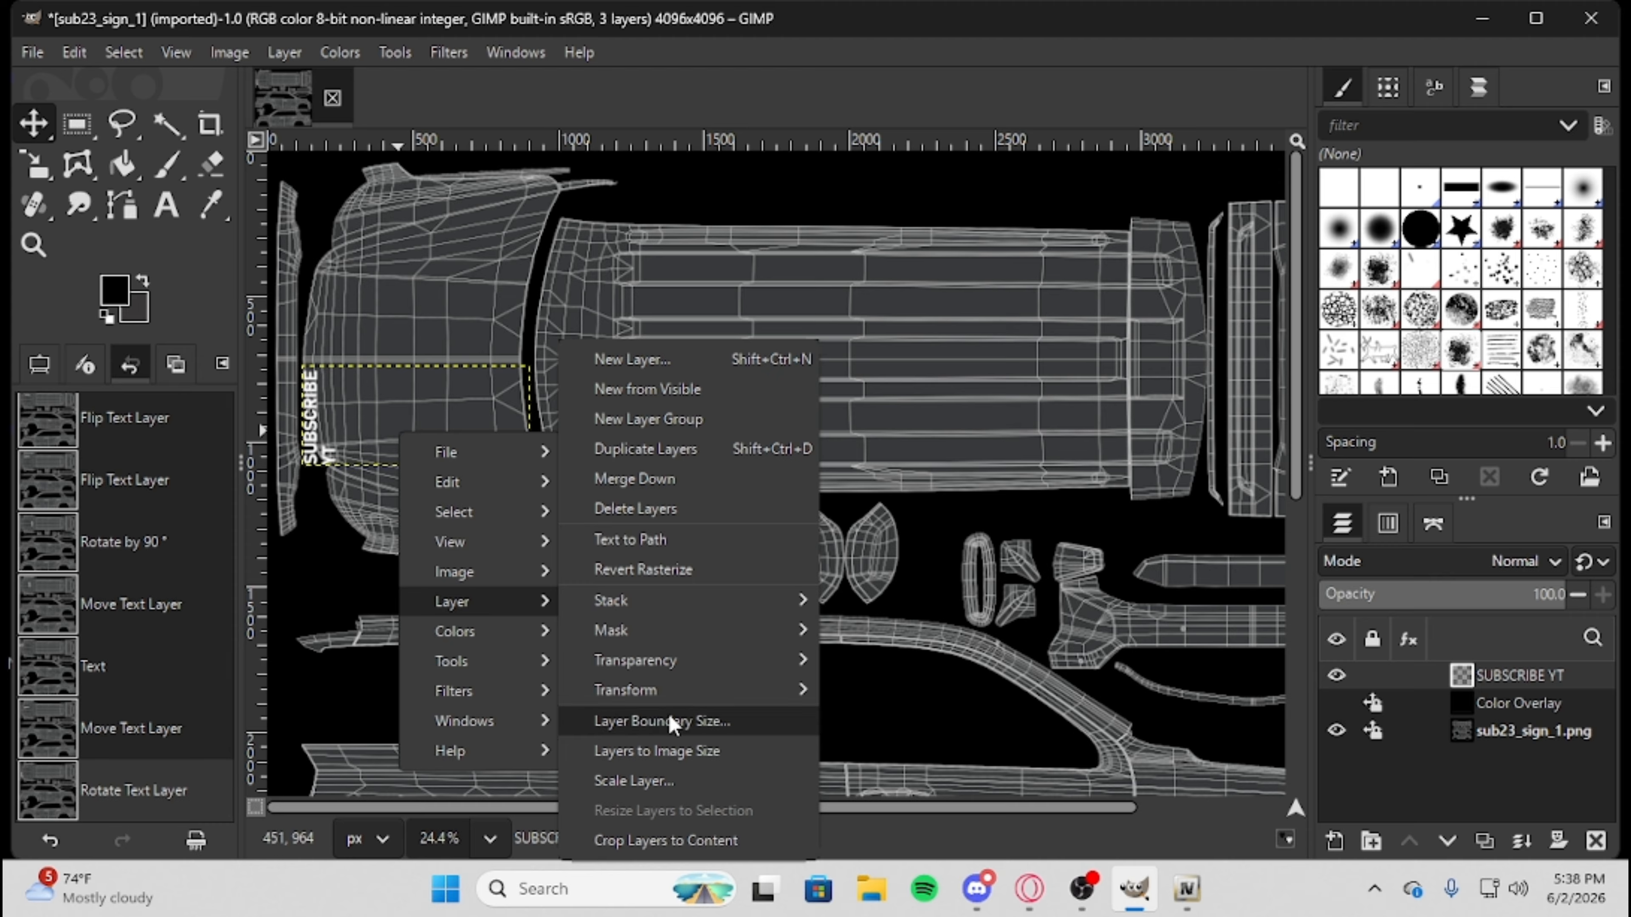
mouse_move(674, 694)
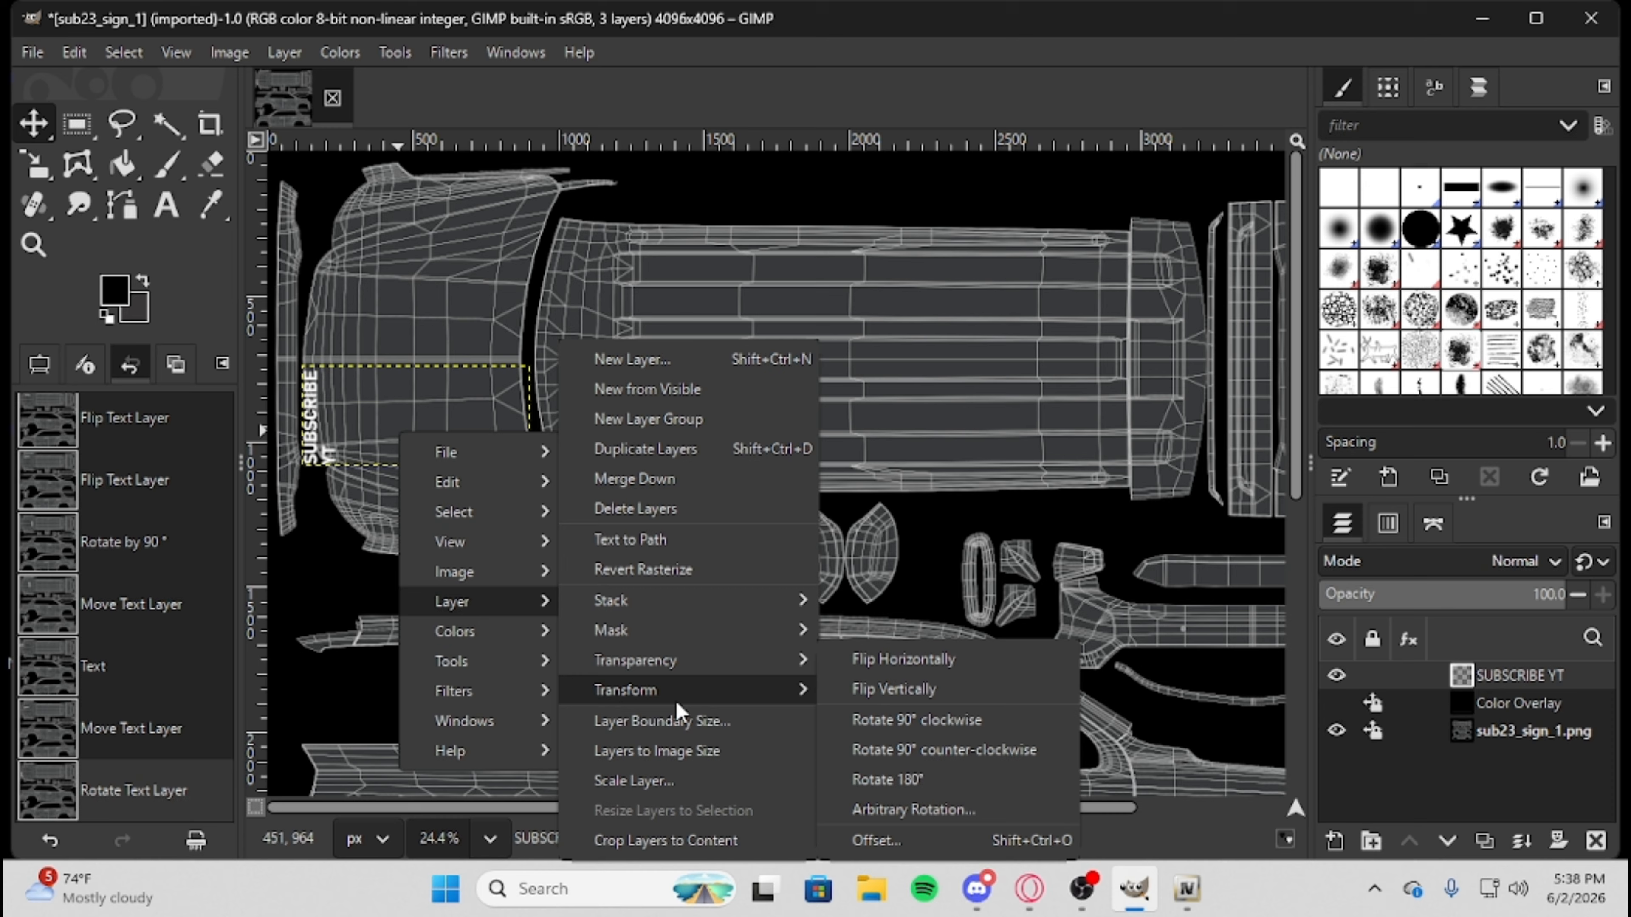
left_click(970, 723)
Rotate the SUBSCRIBE YT text layer 90° clockwise so it runs across the width of the hood.
right_click(438, 422)
mouse_move(538, 601)
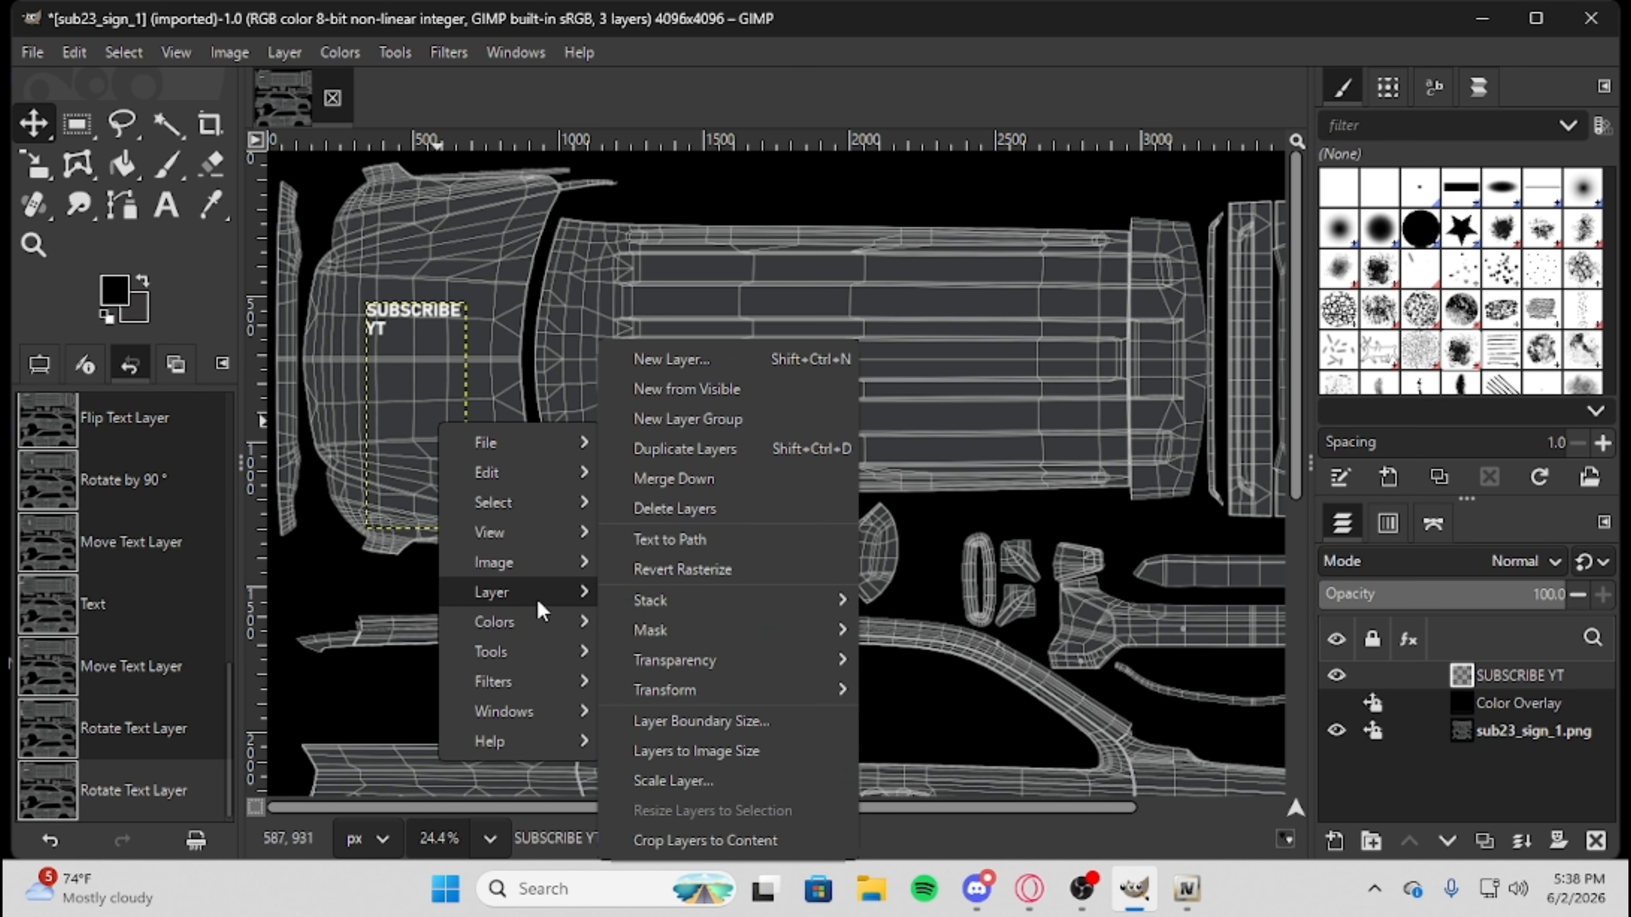
mouse_move(733, 697)
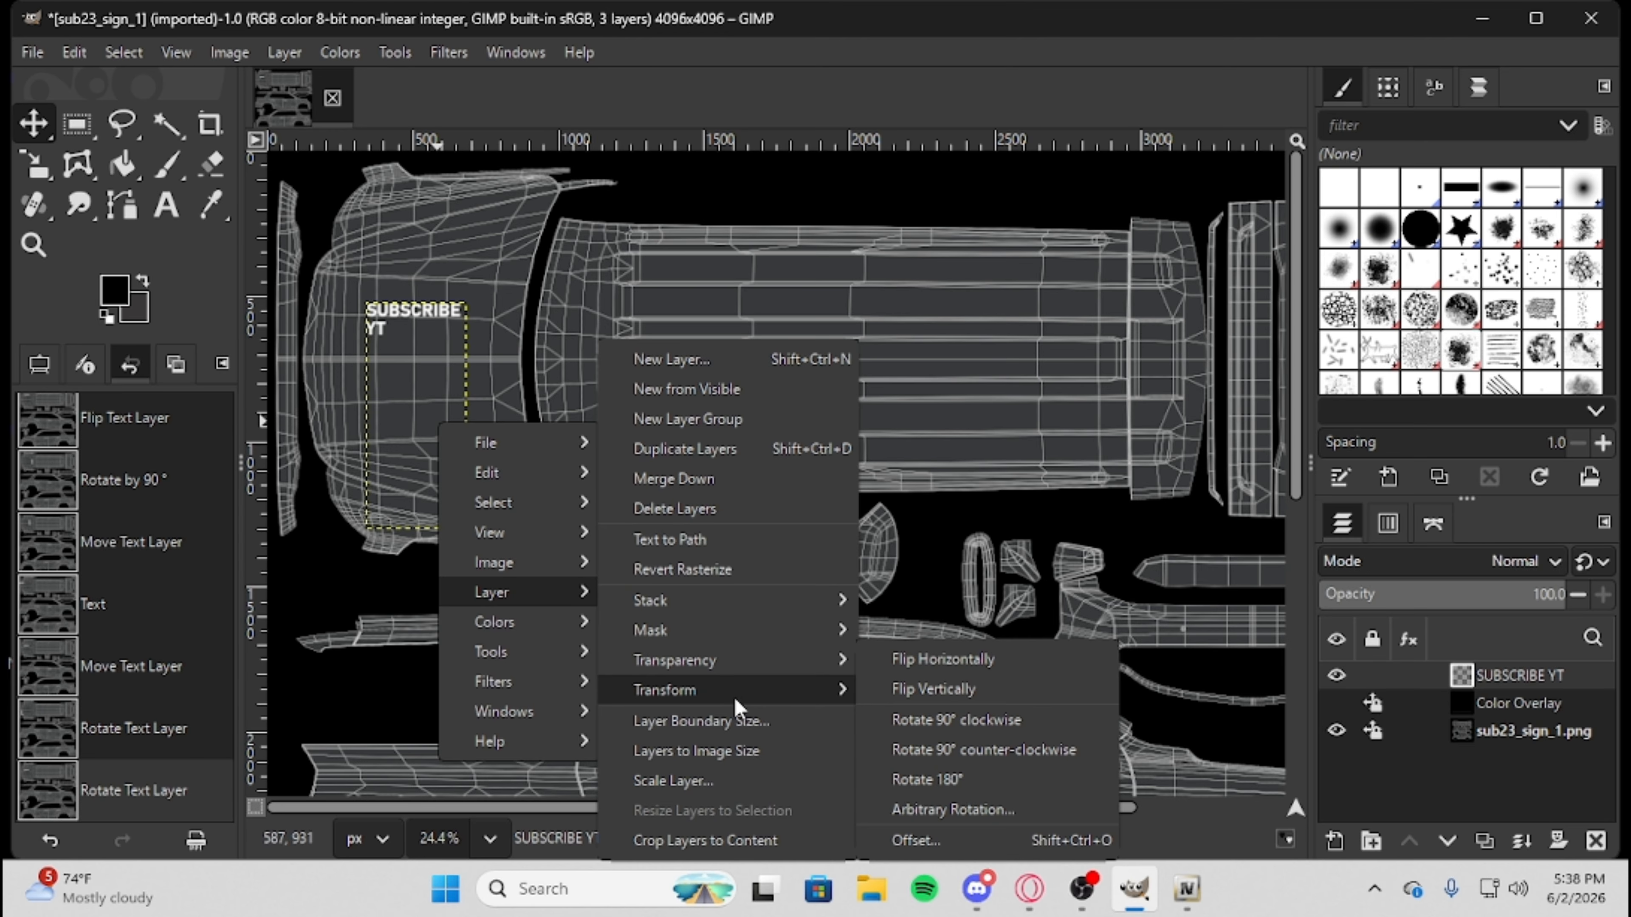
left_click(999, 726)
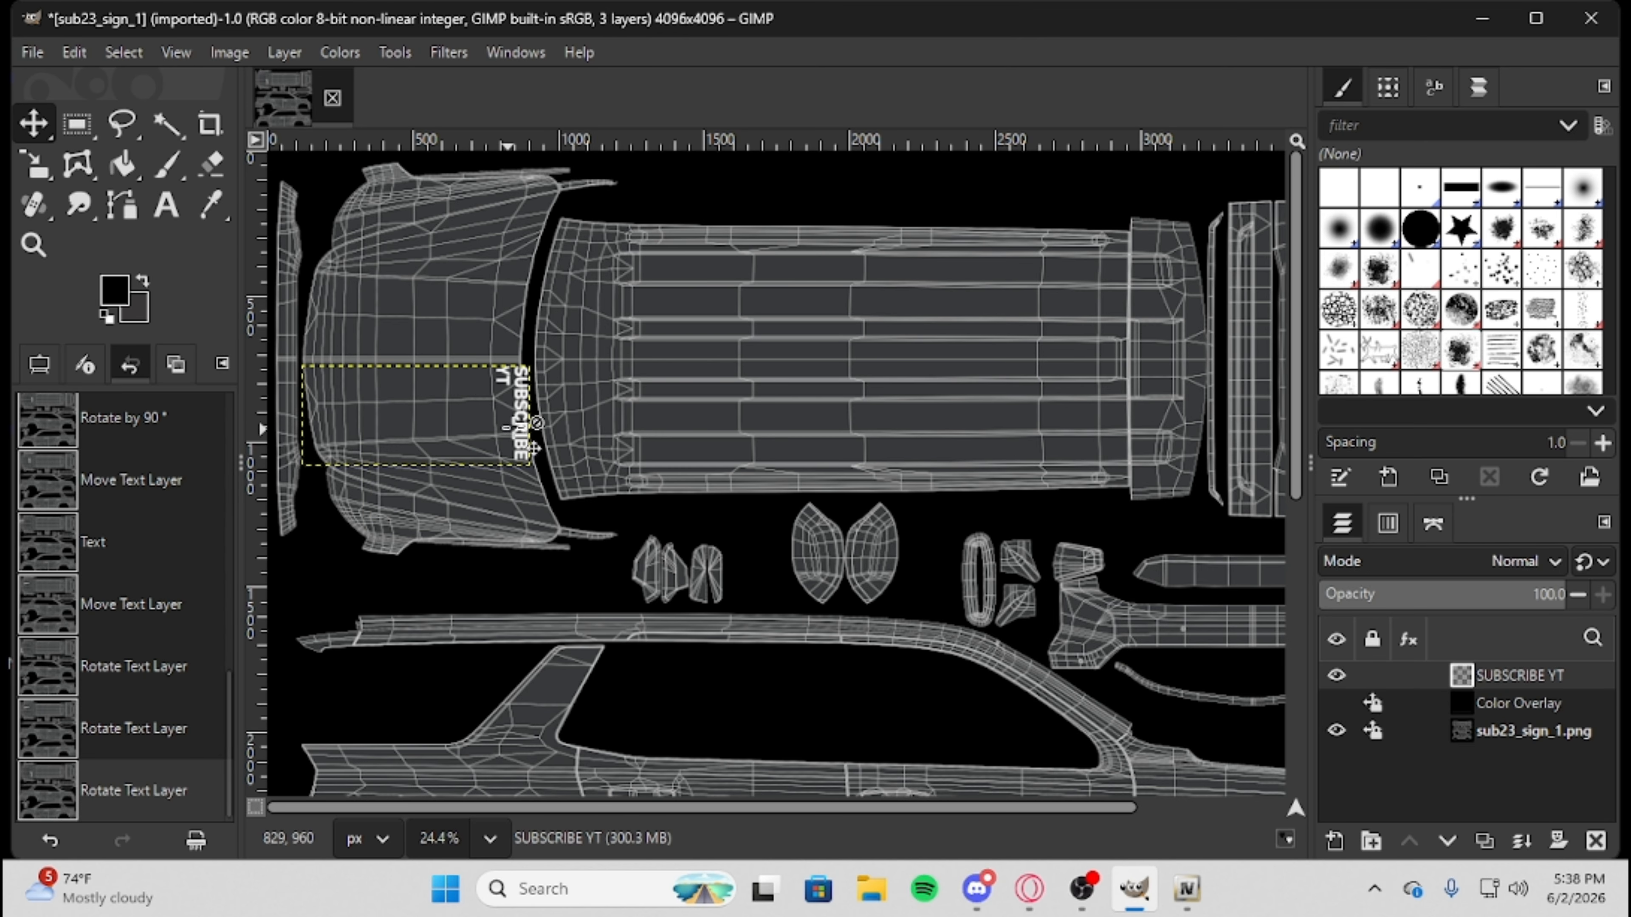
Move the rotated SUBSCRIBE YT text onto the middle of the hood and lock the layer's position and size.
left_click(510, 429)
left_click_drag(524, 405, 449, 346)
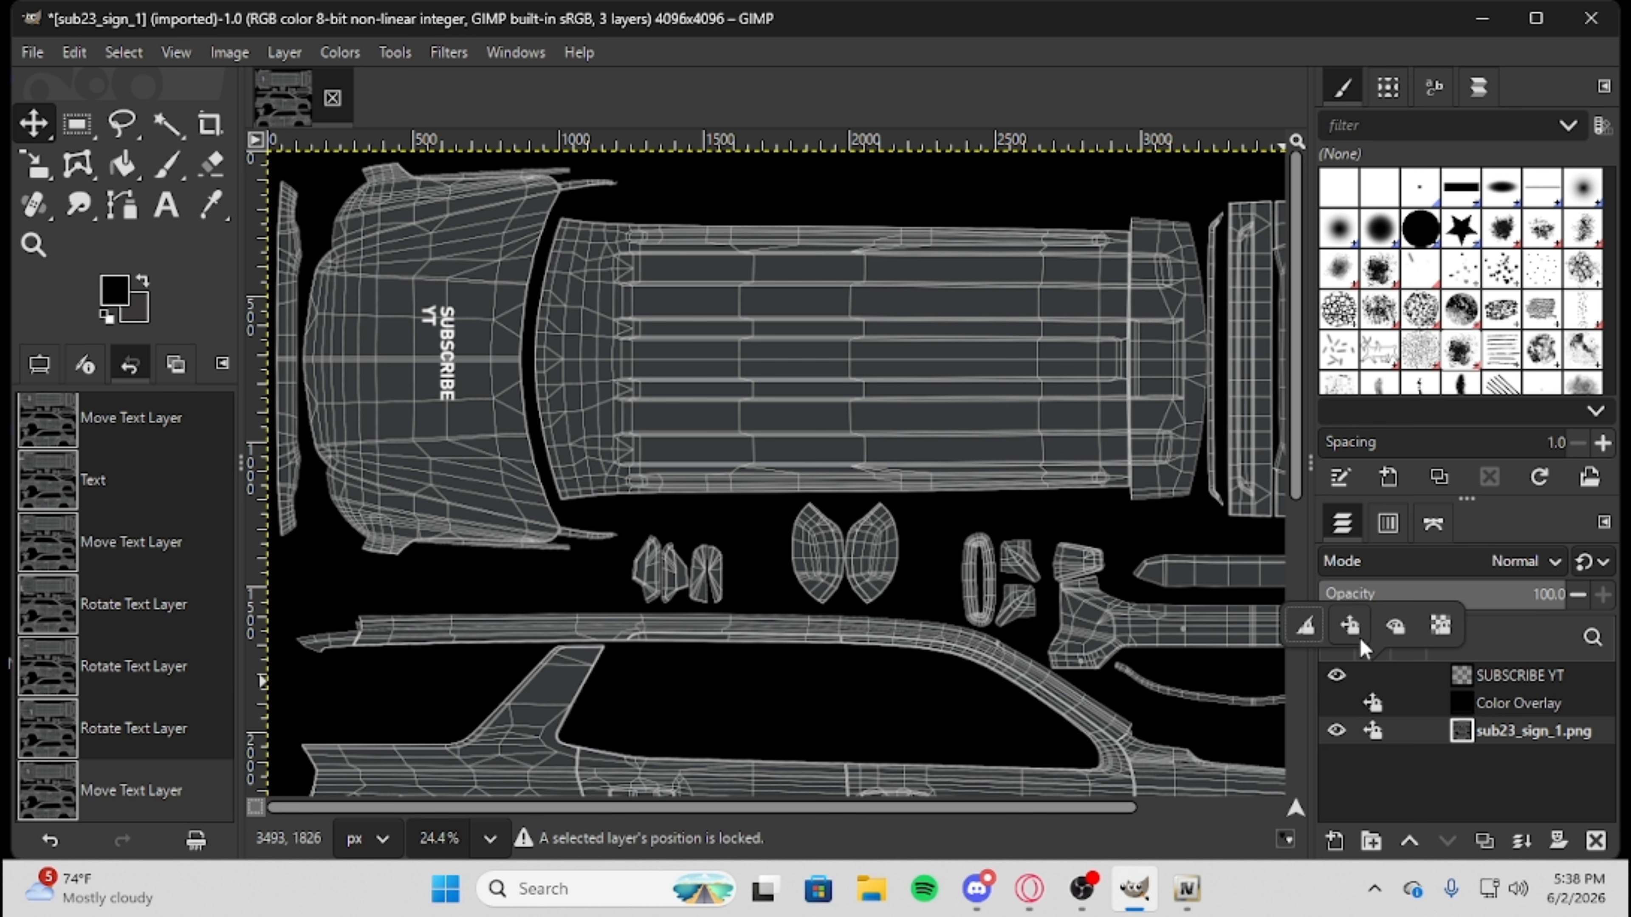
left_click(1372, 675)
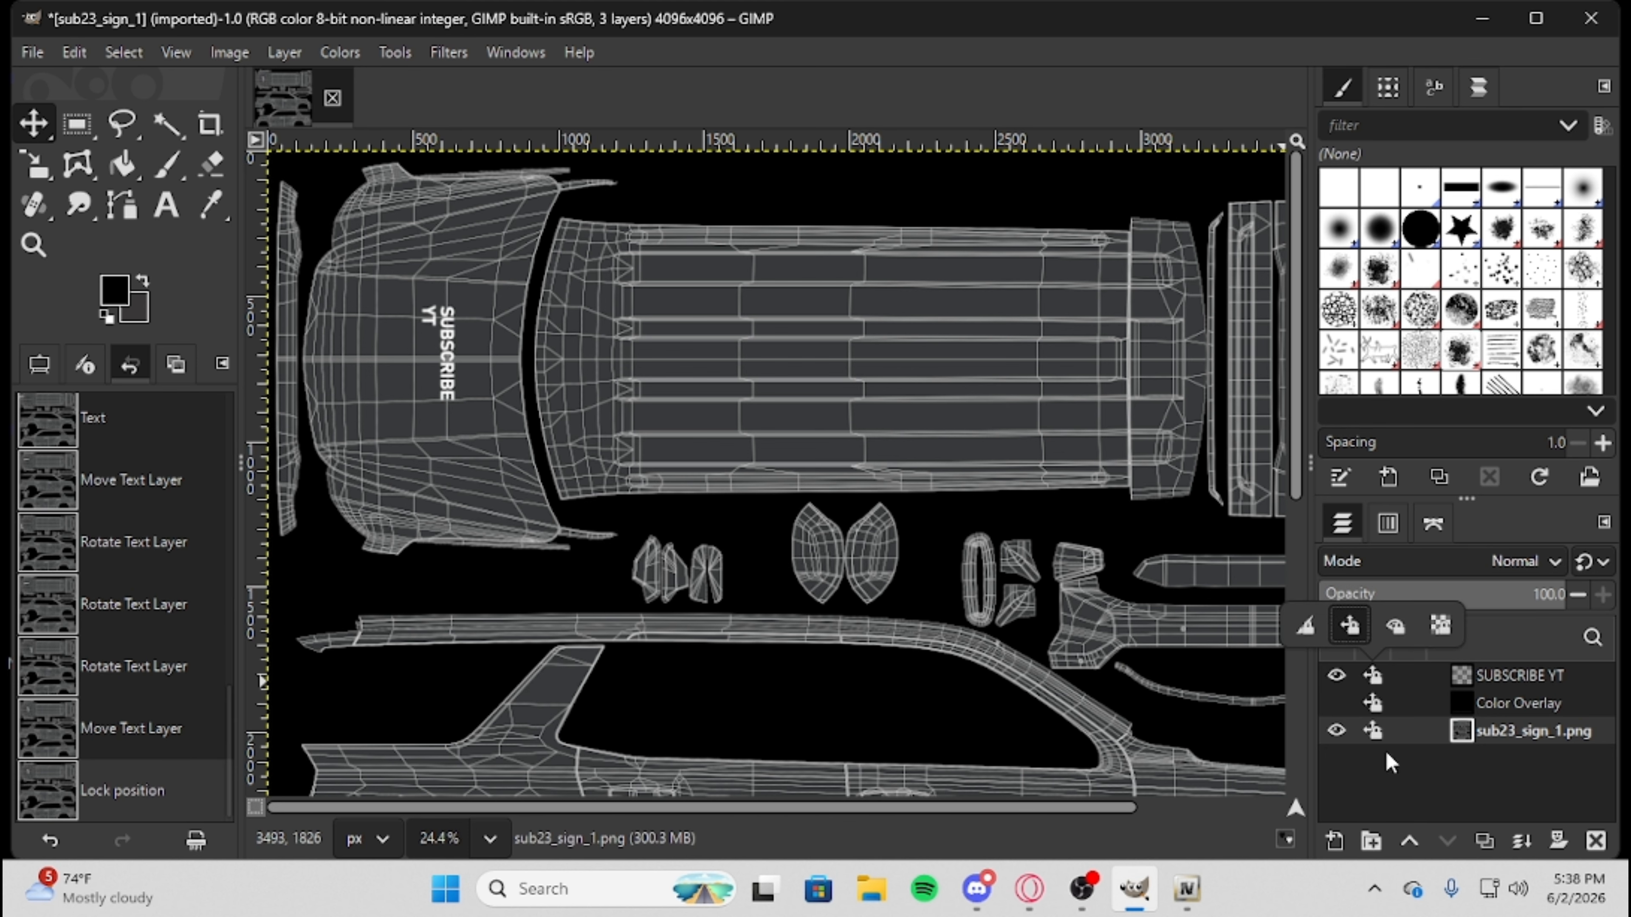
Show the Color Overlay layer to check the SUBSCRIBE YT text against solid black, and hide the overlay again.
left_click(1345, 702)
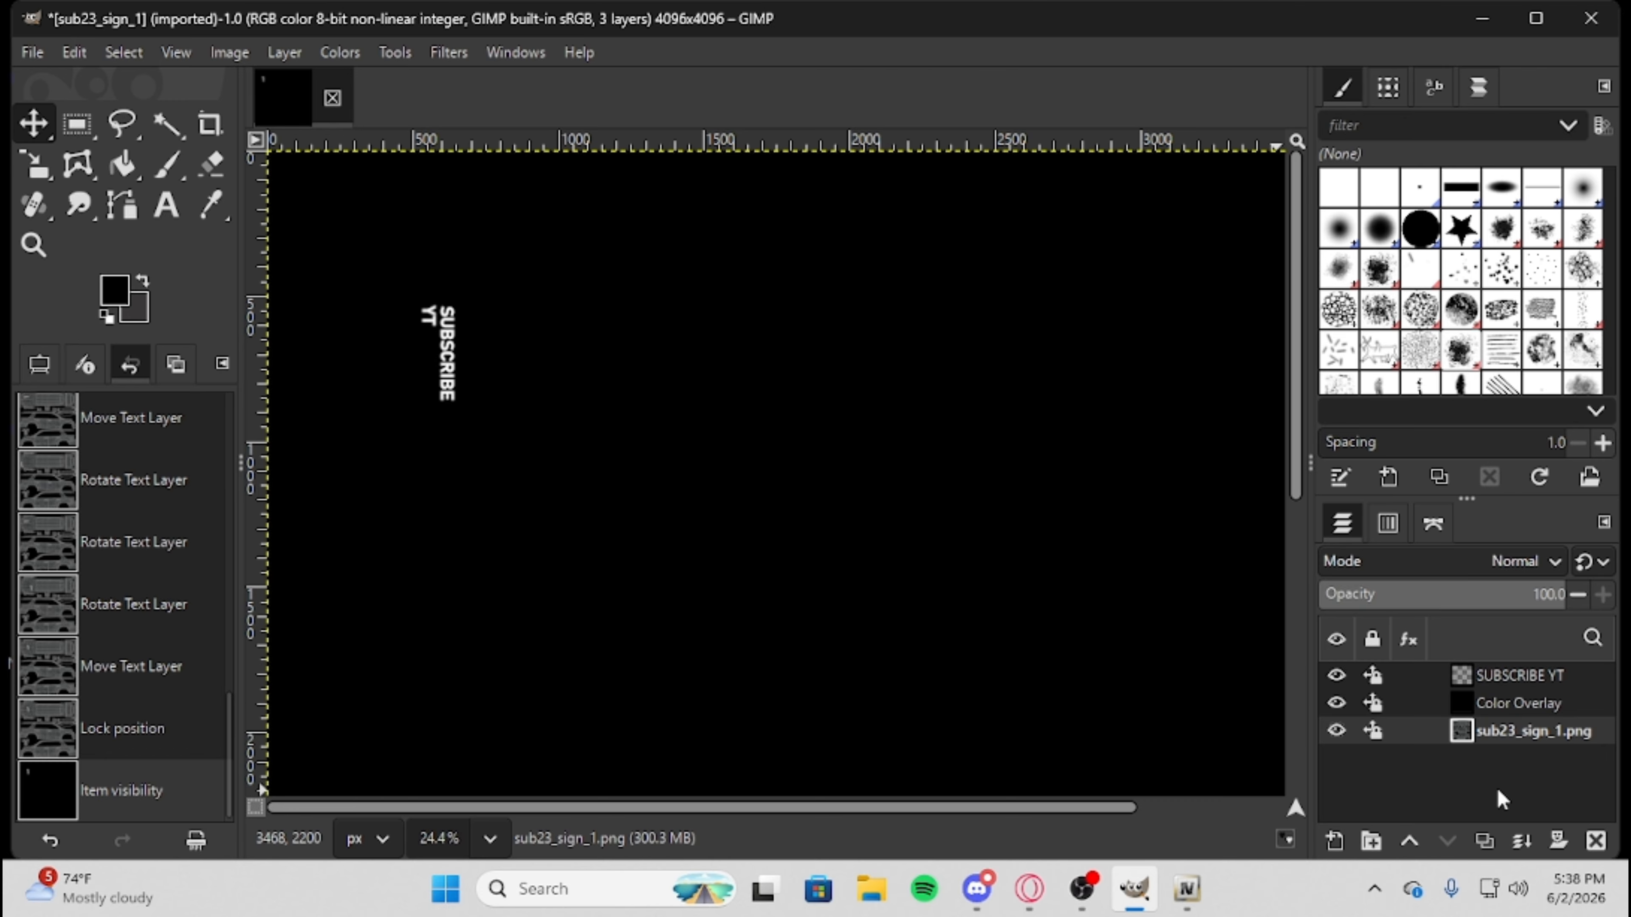
scroll(928, 656, "down", 2, "ctrl")
scroll(900, 732, "down", 4)
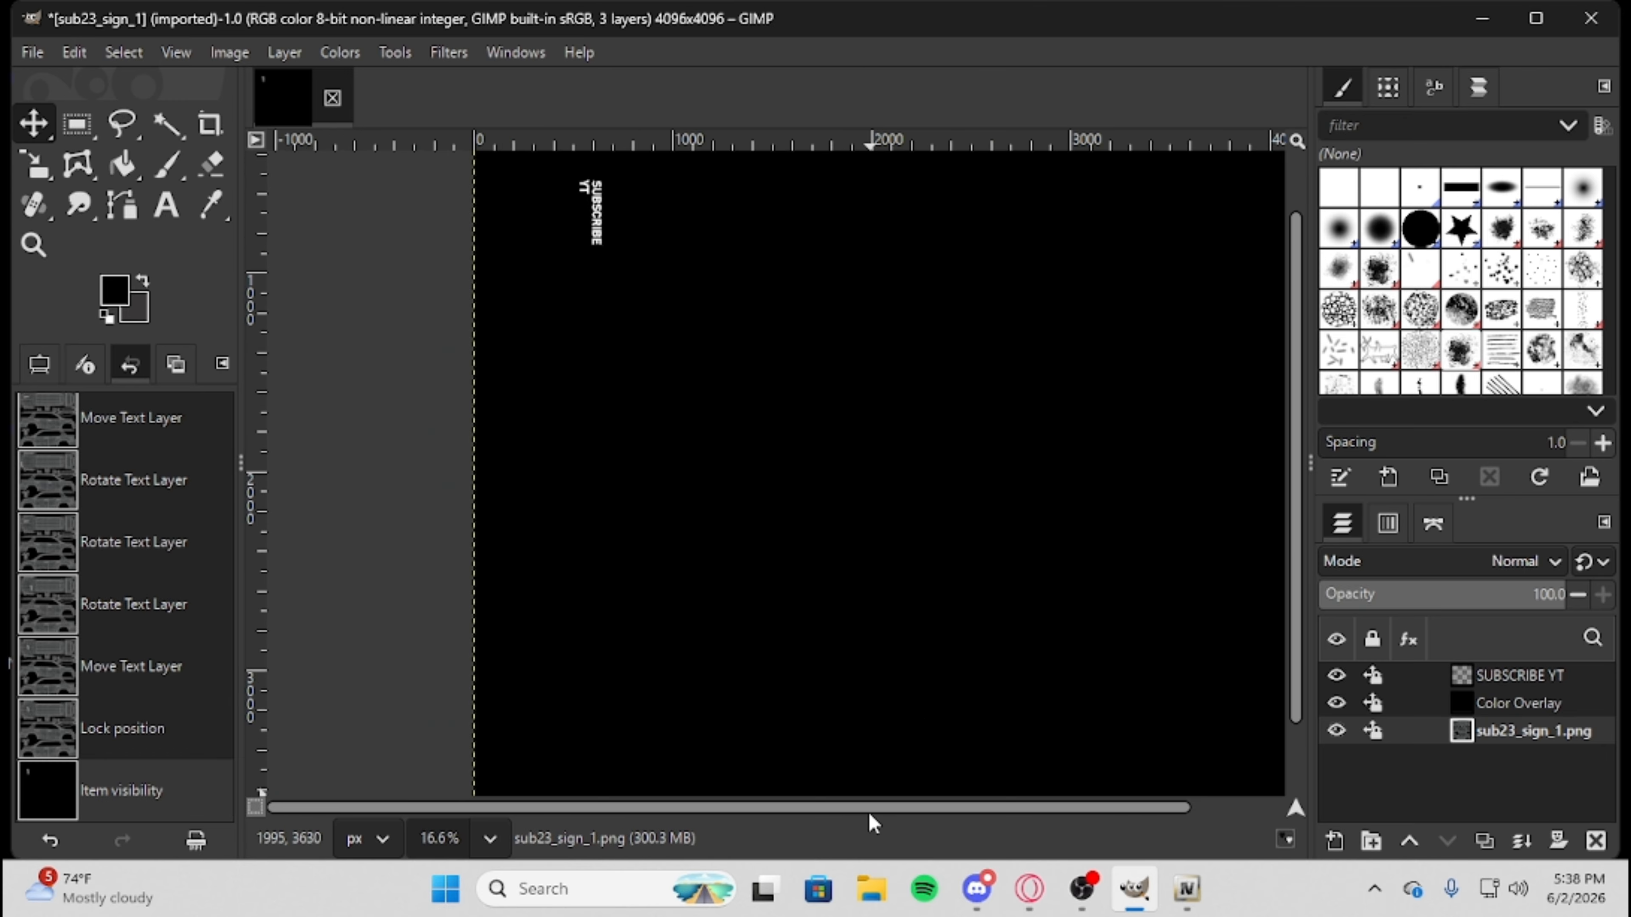
scroll(939, 710, "down", 2, "ctrl")
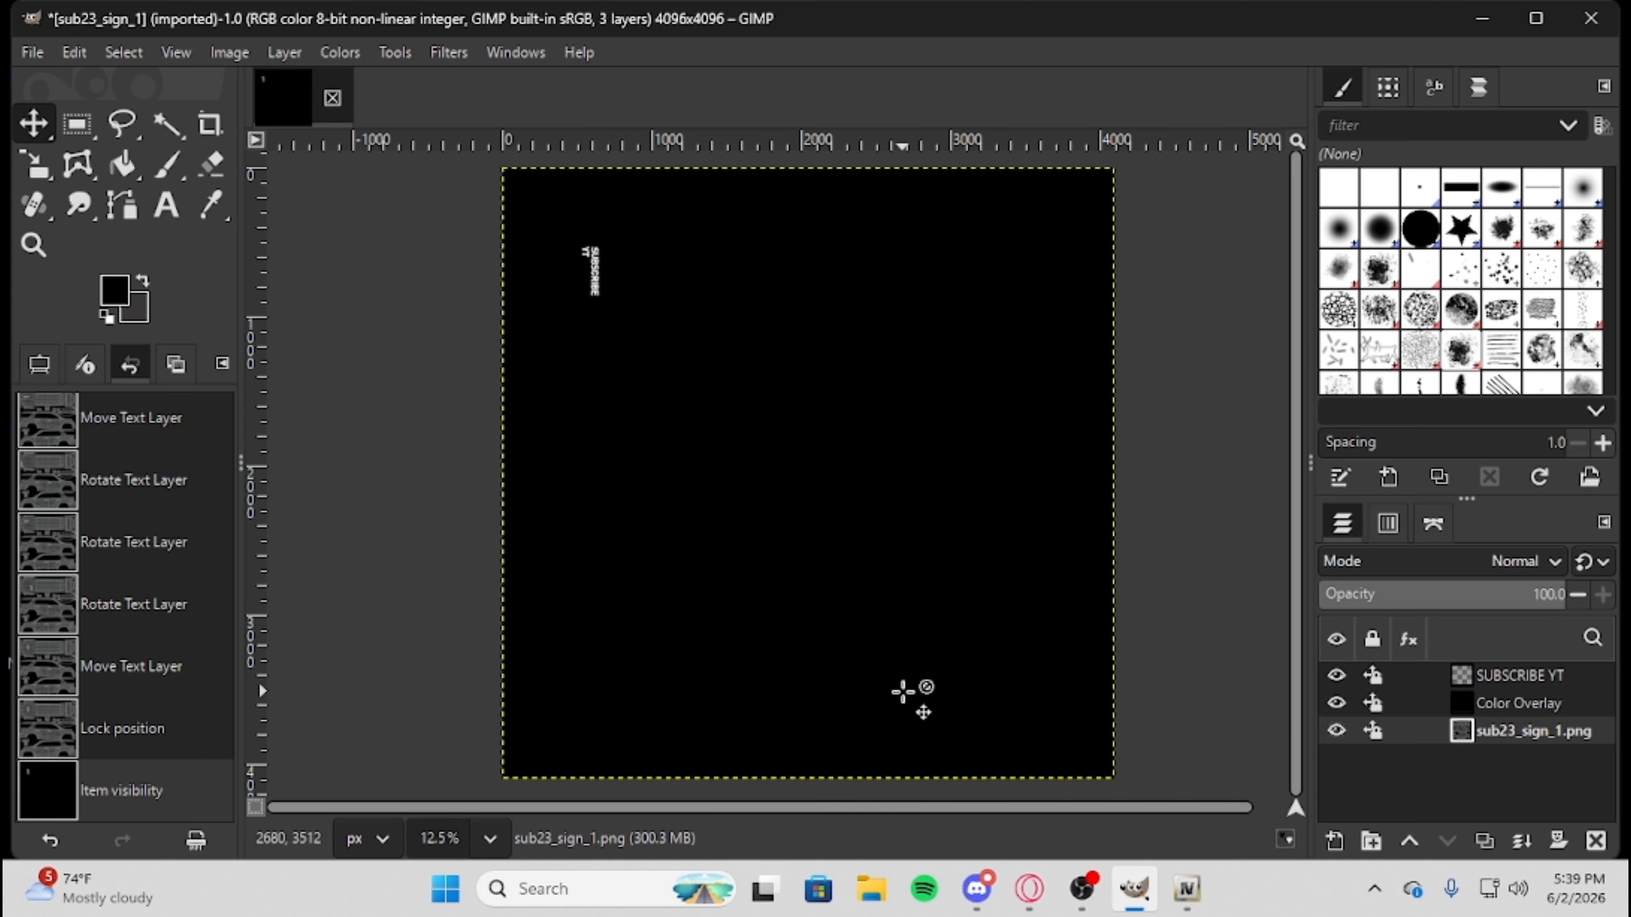
left_click_drag(1461, 686, 1402, 669)
double_click(1402, 670)
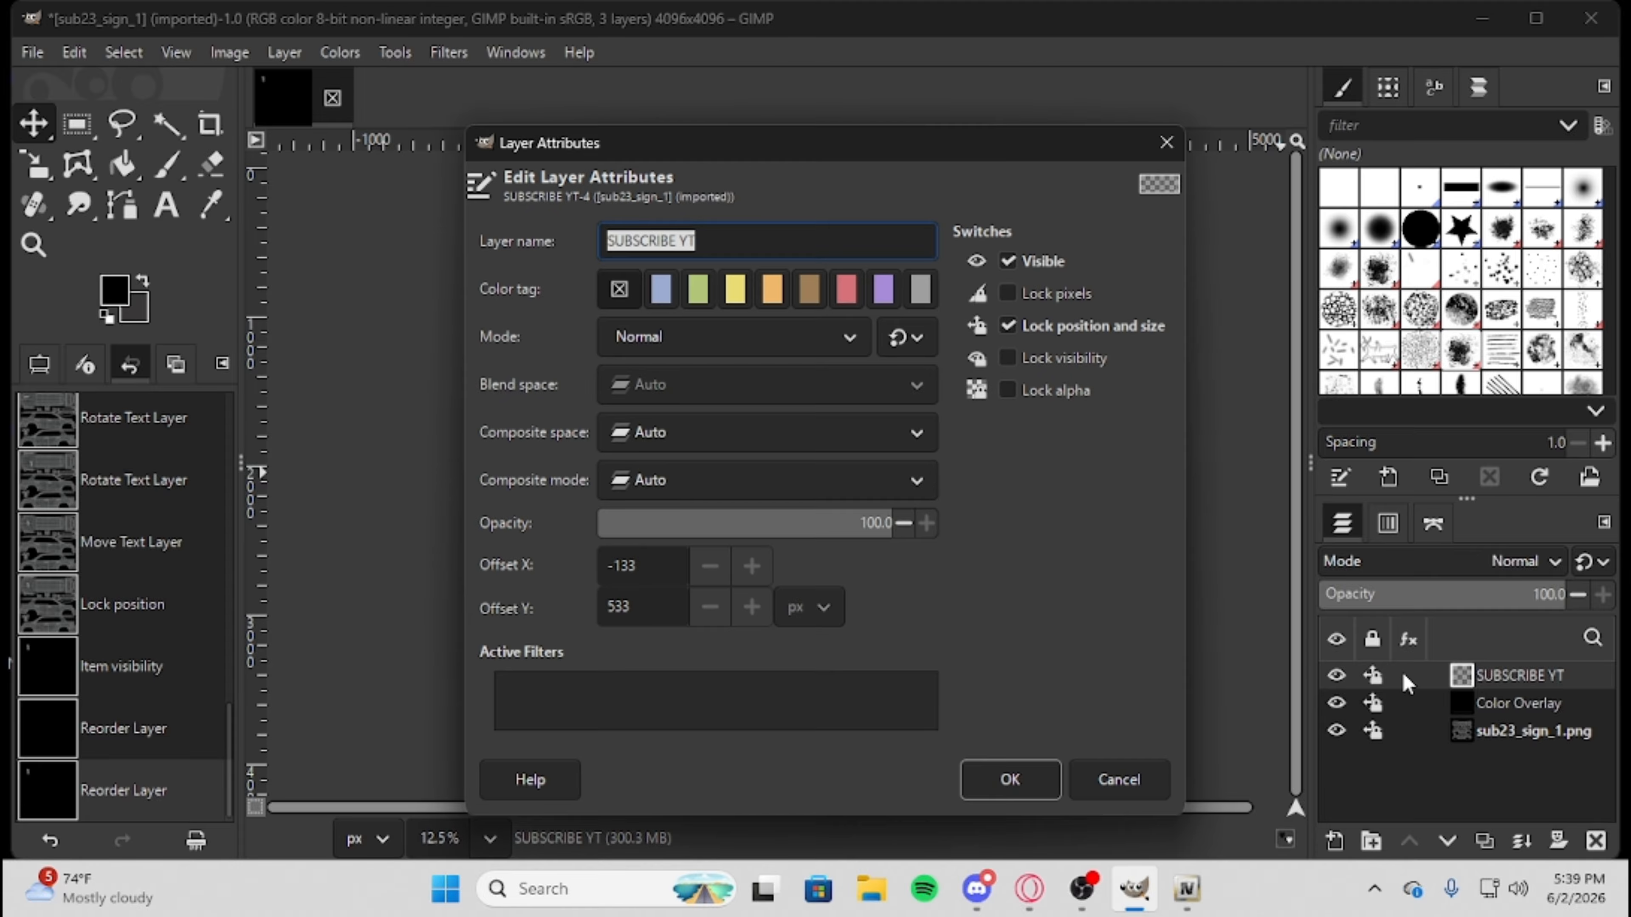
left_click(1166, 143)
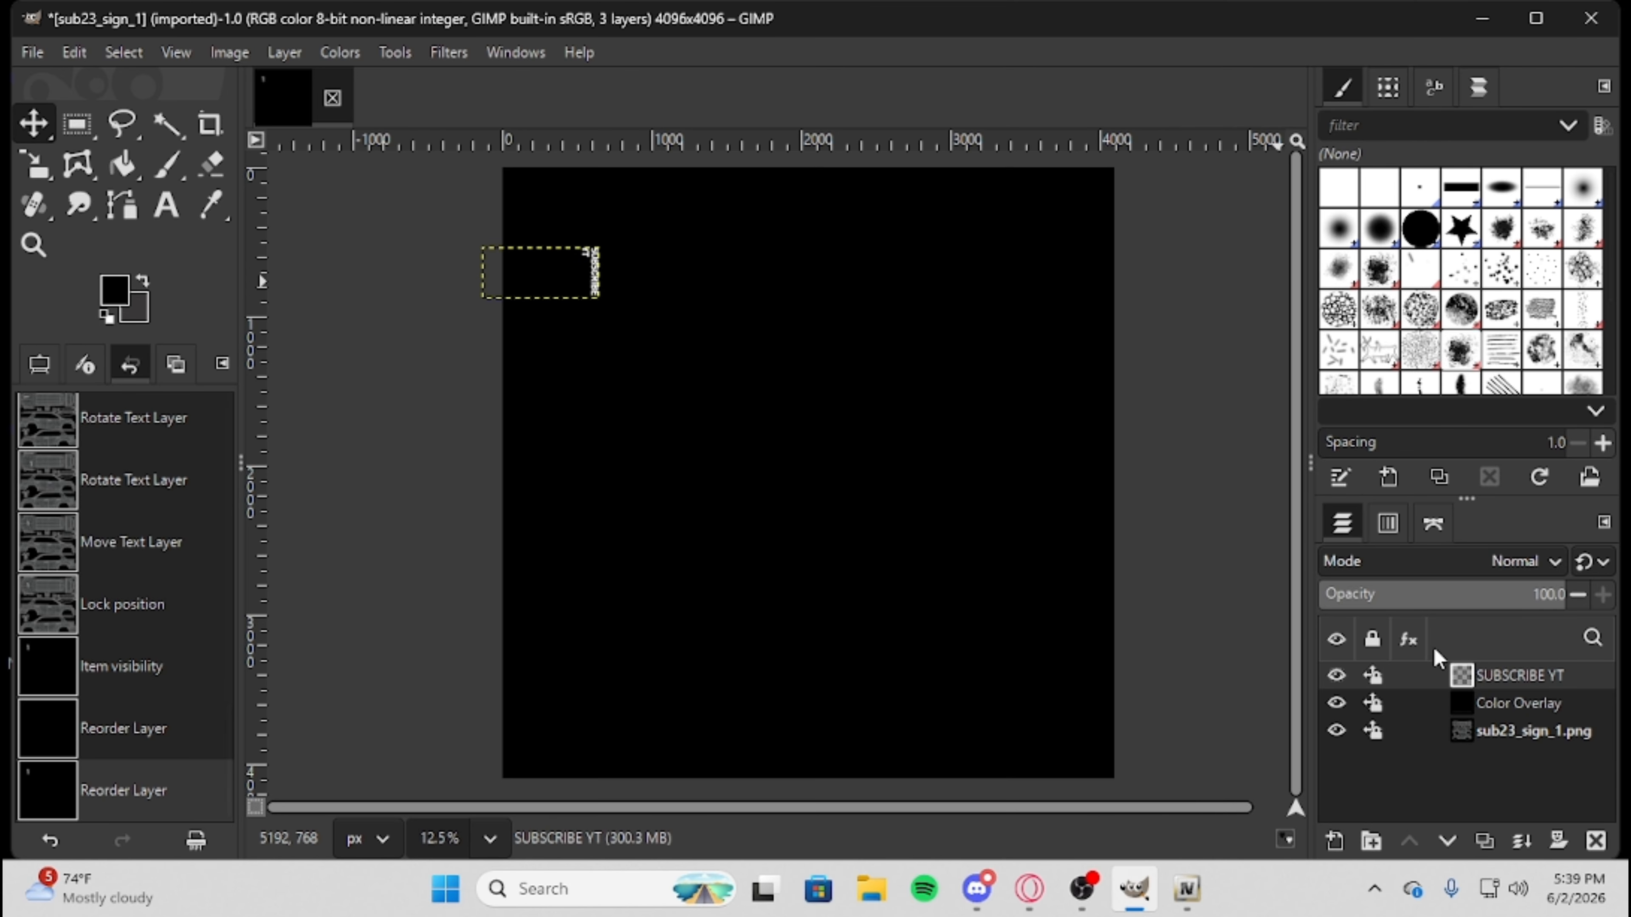
left_click(1336, 703)
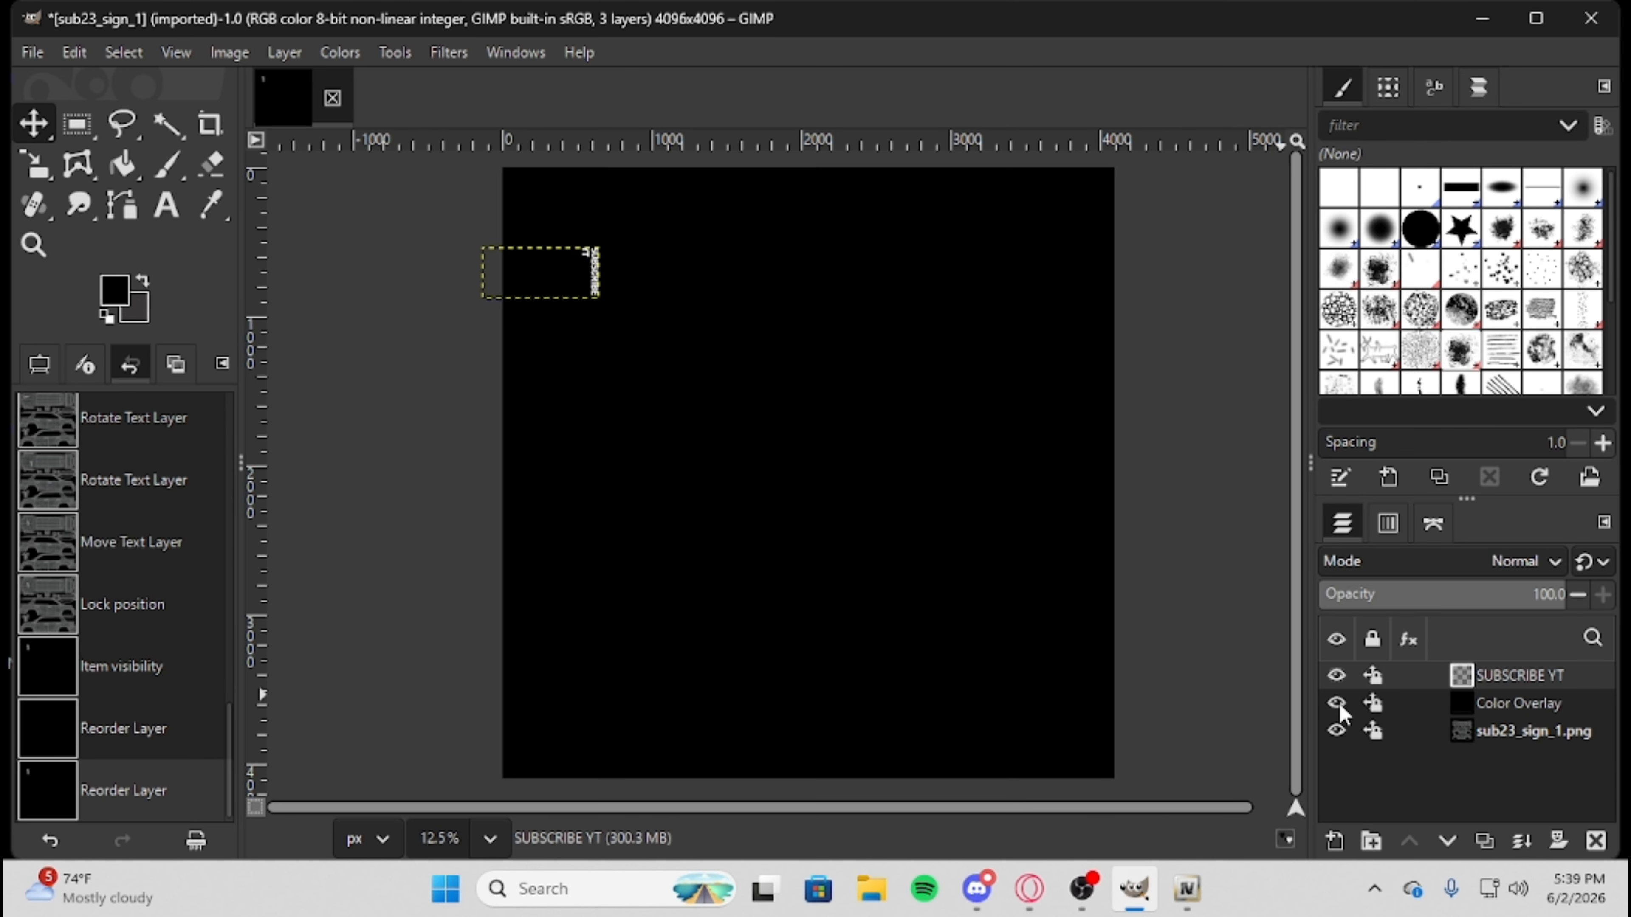
Switch to the Opera browser and search Google for "American Flag" in a new tab.
left_click(1029, 889)
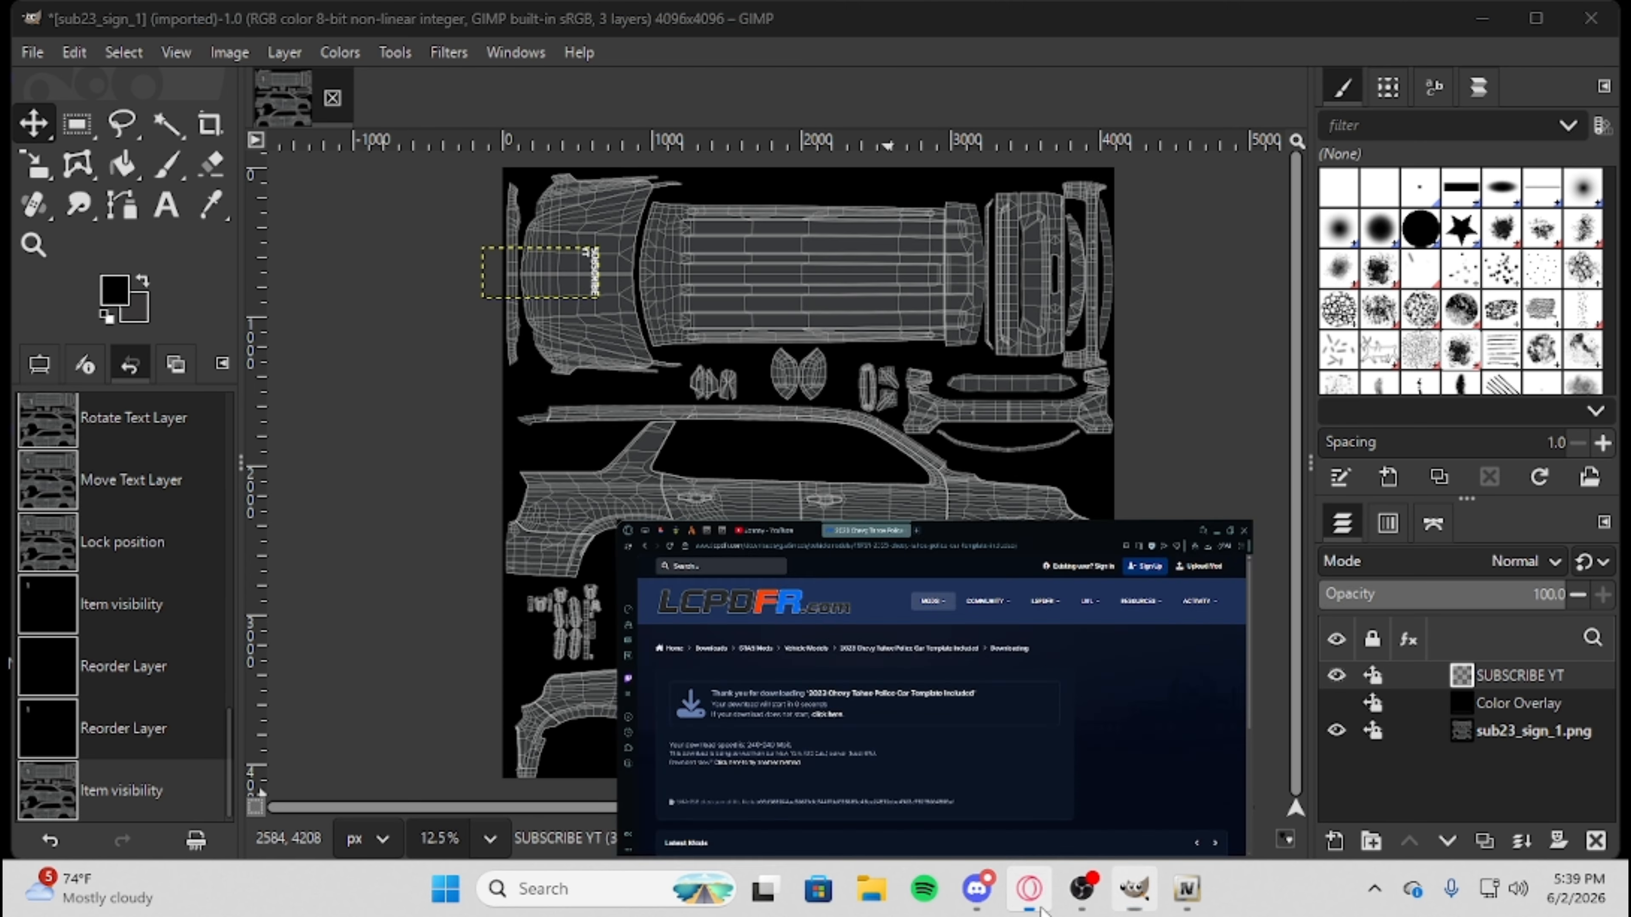
left_click(770, 26)
type("Am")
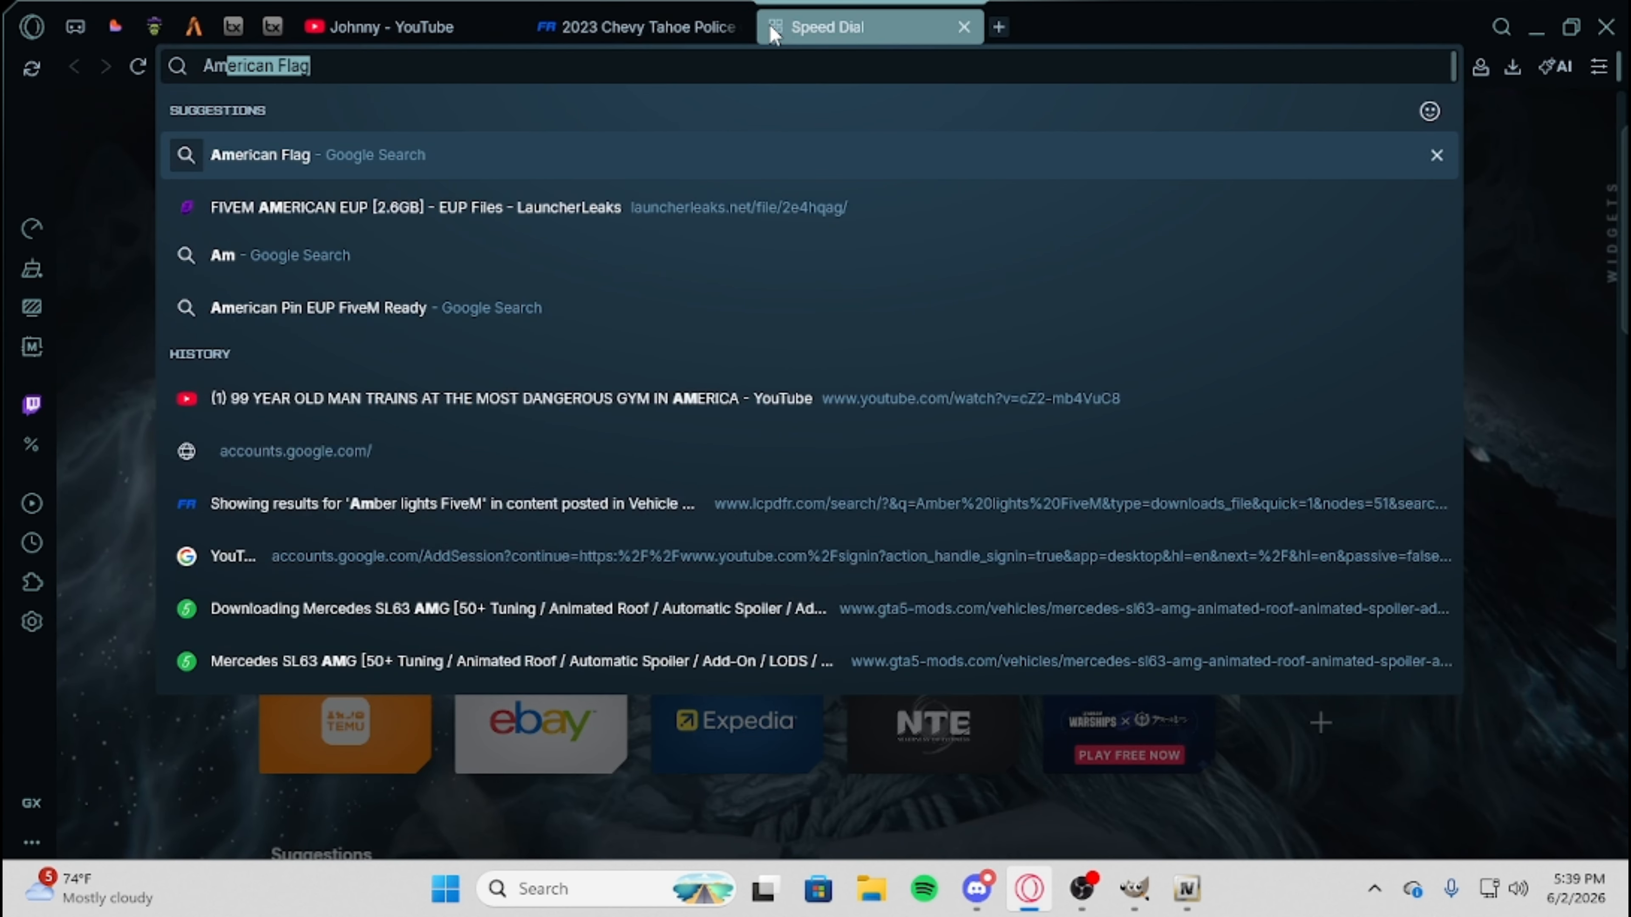
type("erican Flag")
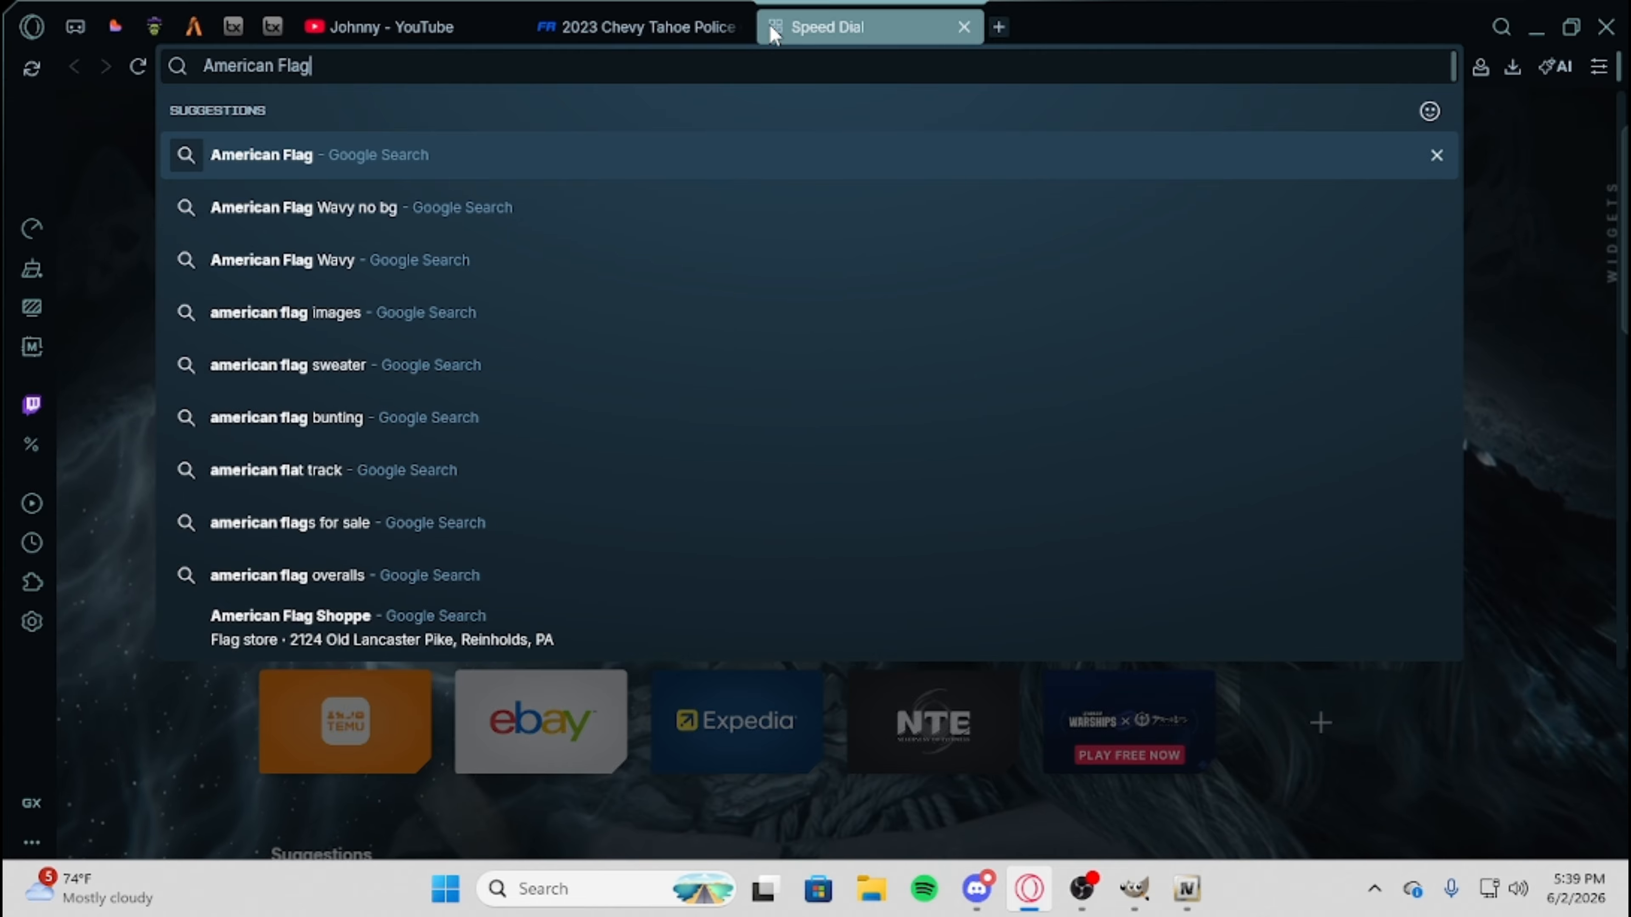
key("Return")
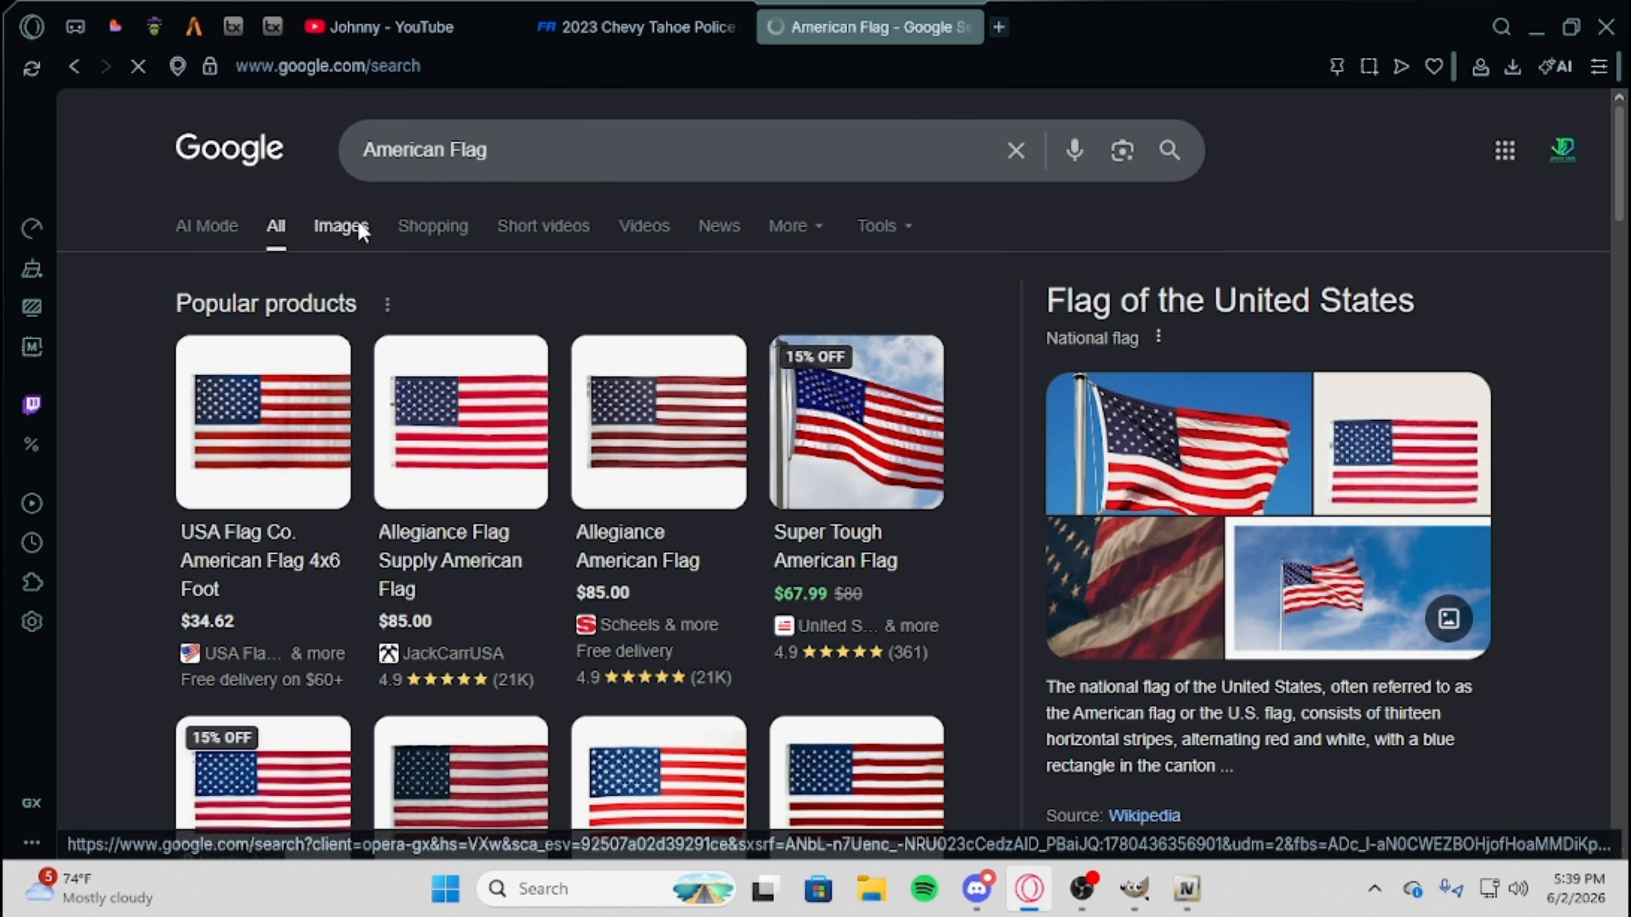
Show the image results and open the preview of Wikipedia's Flag of the United States image.
left_click(341, 224)
scroll(544, 498, "down", 6)
left_click(335, 456)
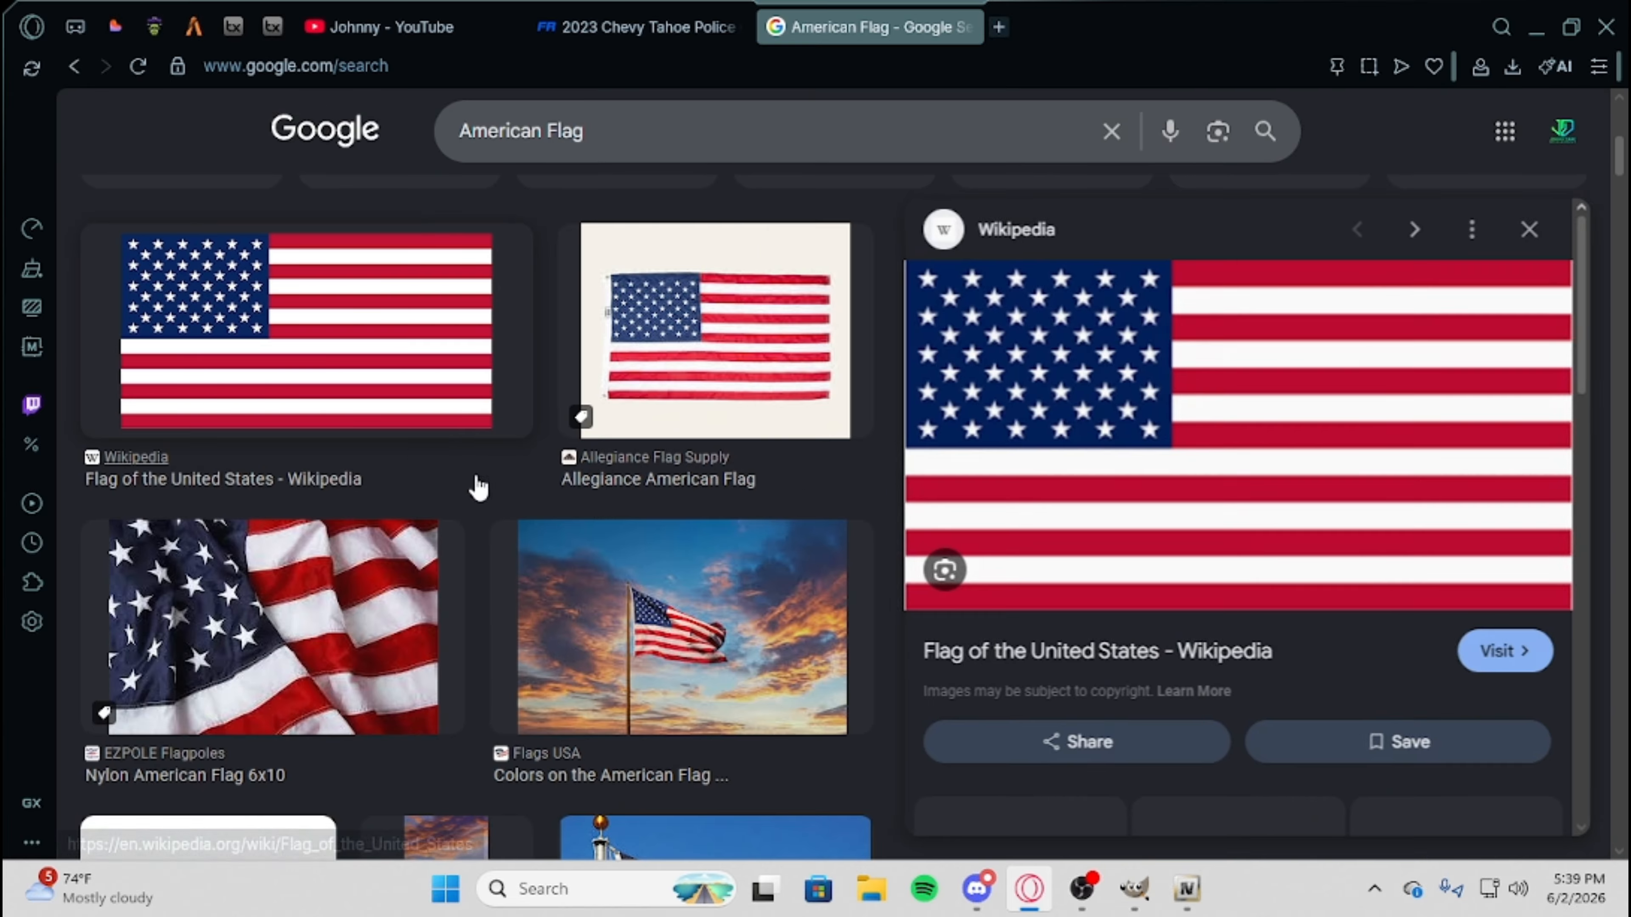
Try to bring the Wikipedia flag image into the GIMP template by pasting from the clipboard.
right_click(1194, 418)
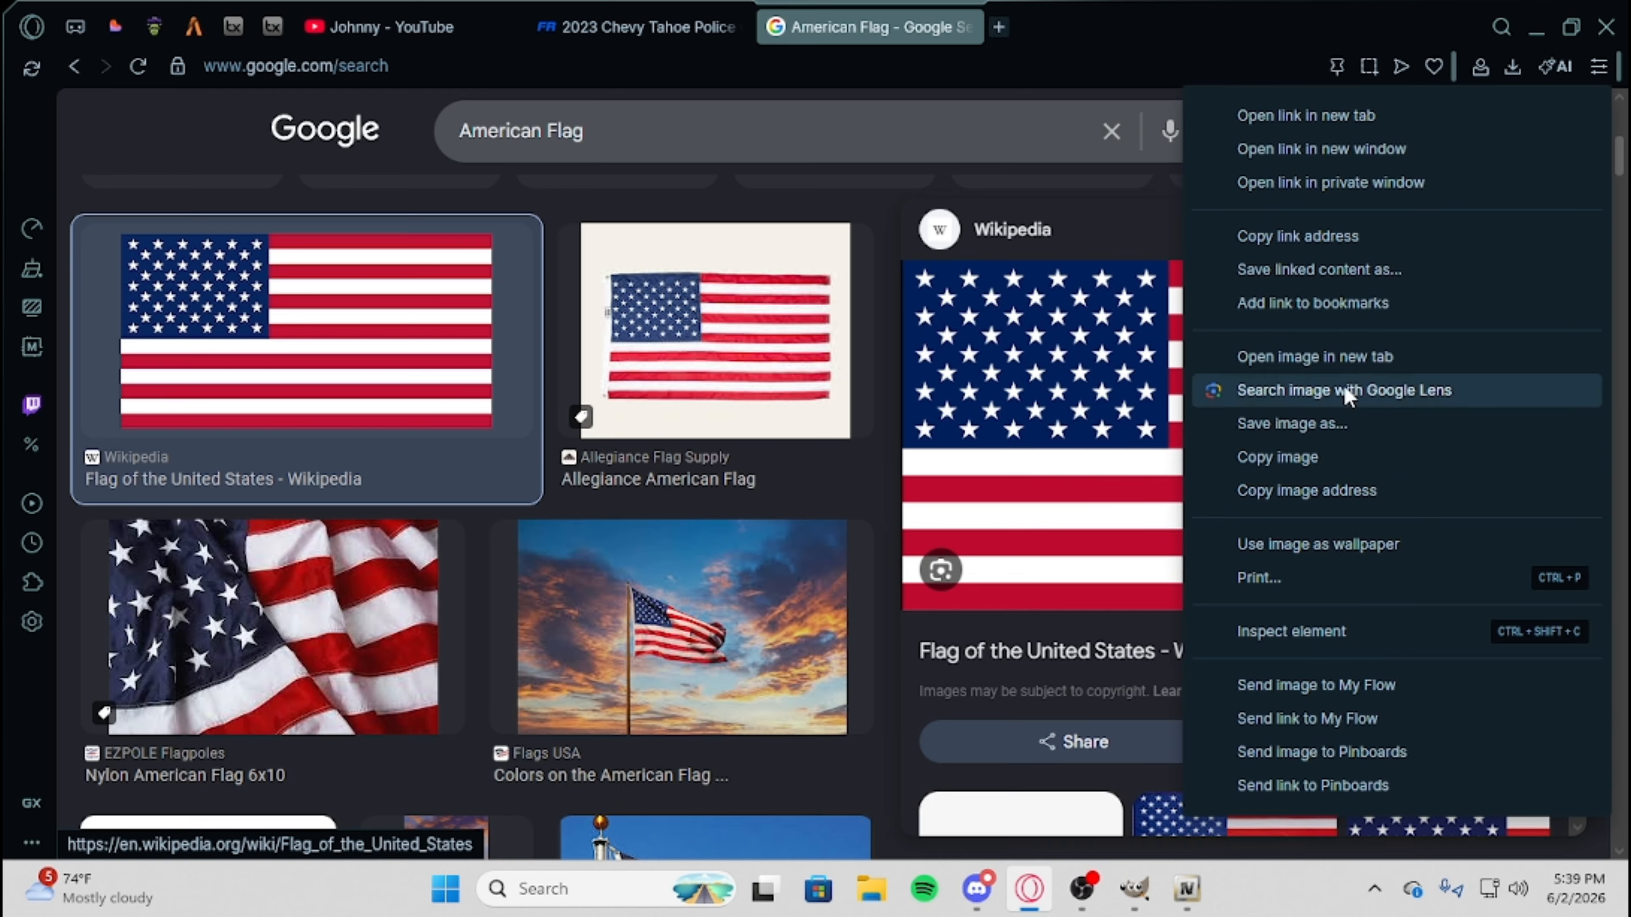
left_click(1536, 24)
key("ctrl+v")
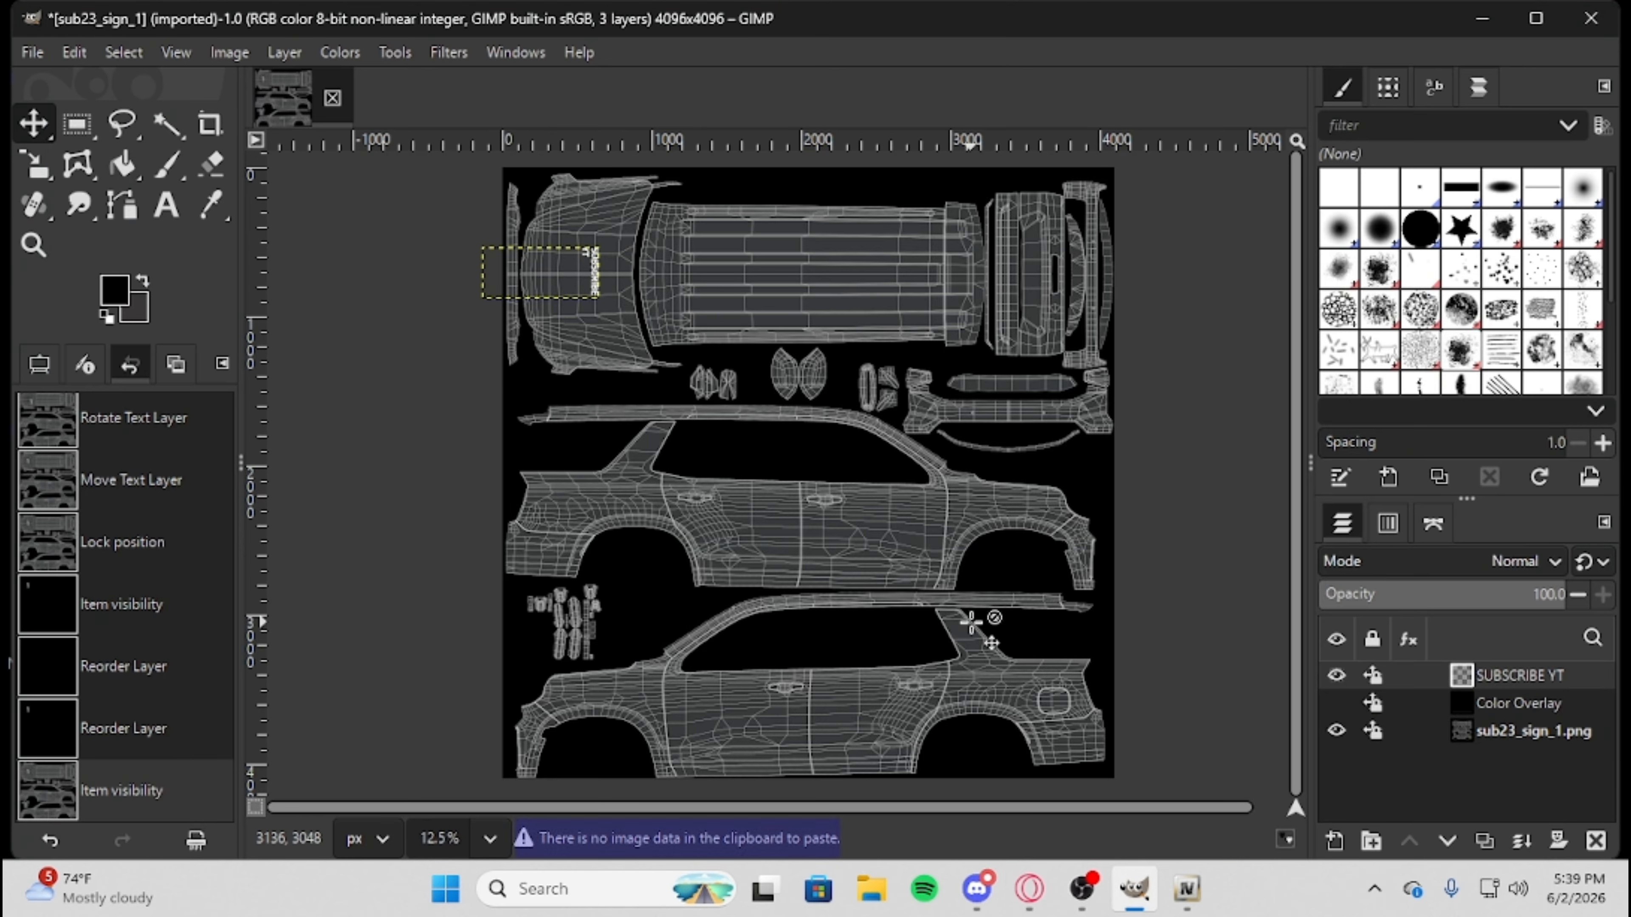
left_click(988, 546)
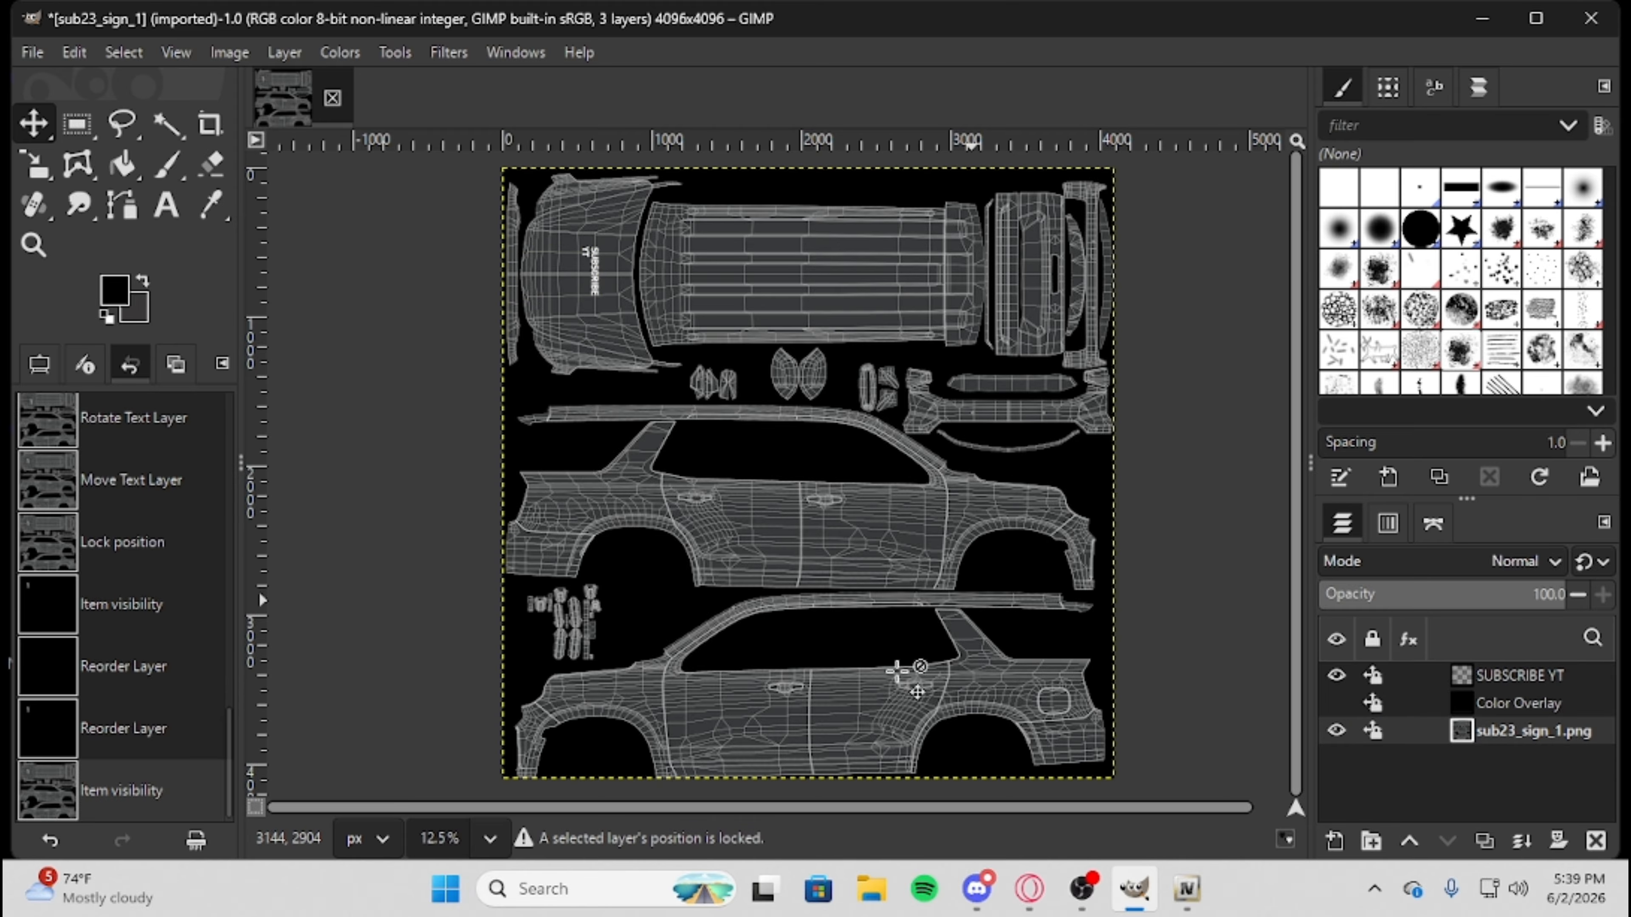
Copy the Wikipedia American flag image from the browser and paste it into the livery template in GIMP.
left_click(1029, 888)
right_click(1200, 444)
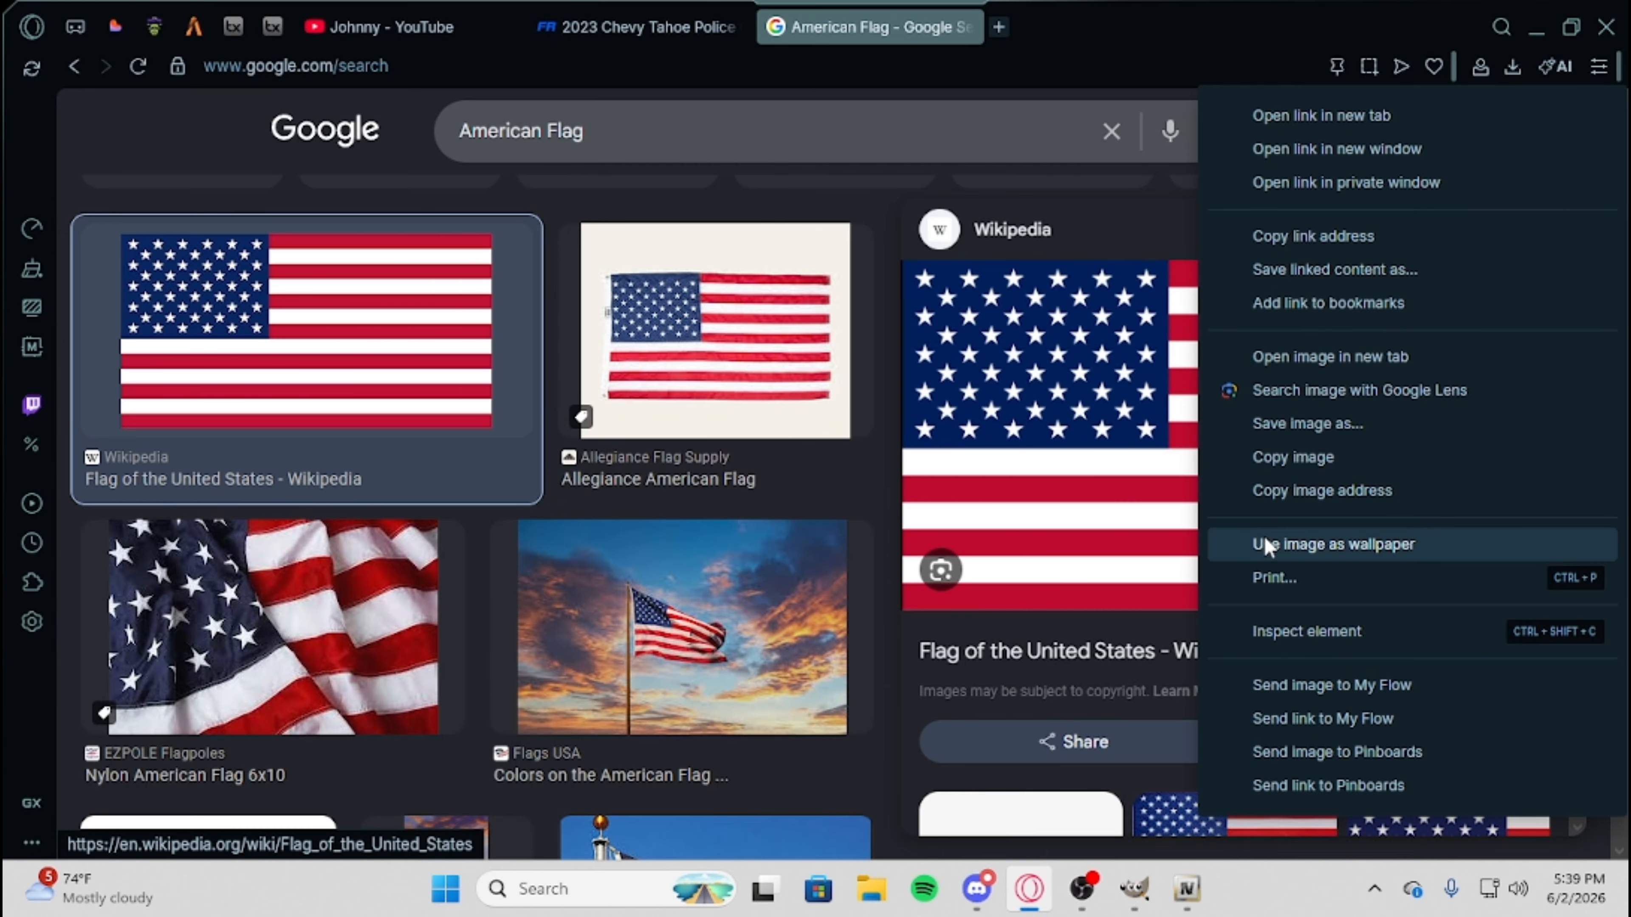
left_click(1293, 459)
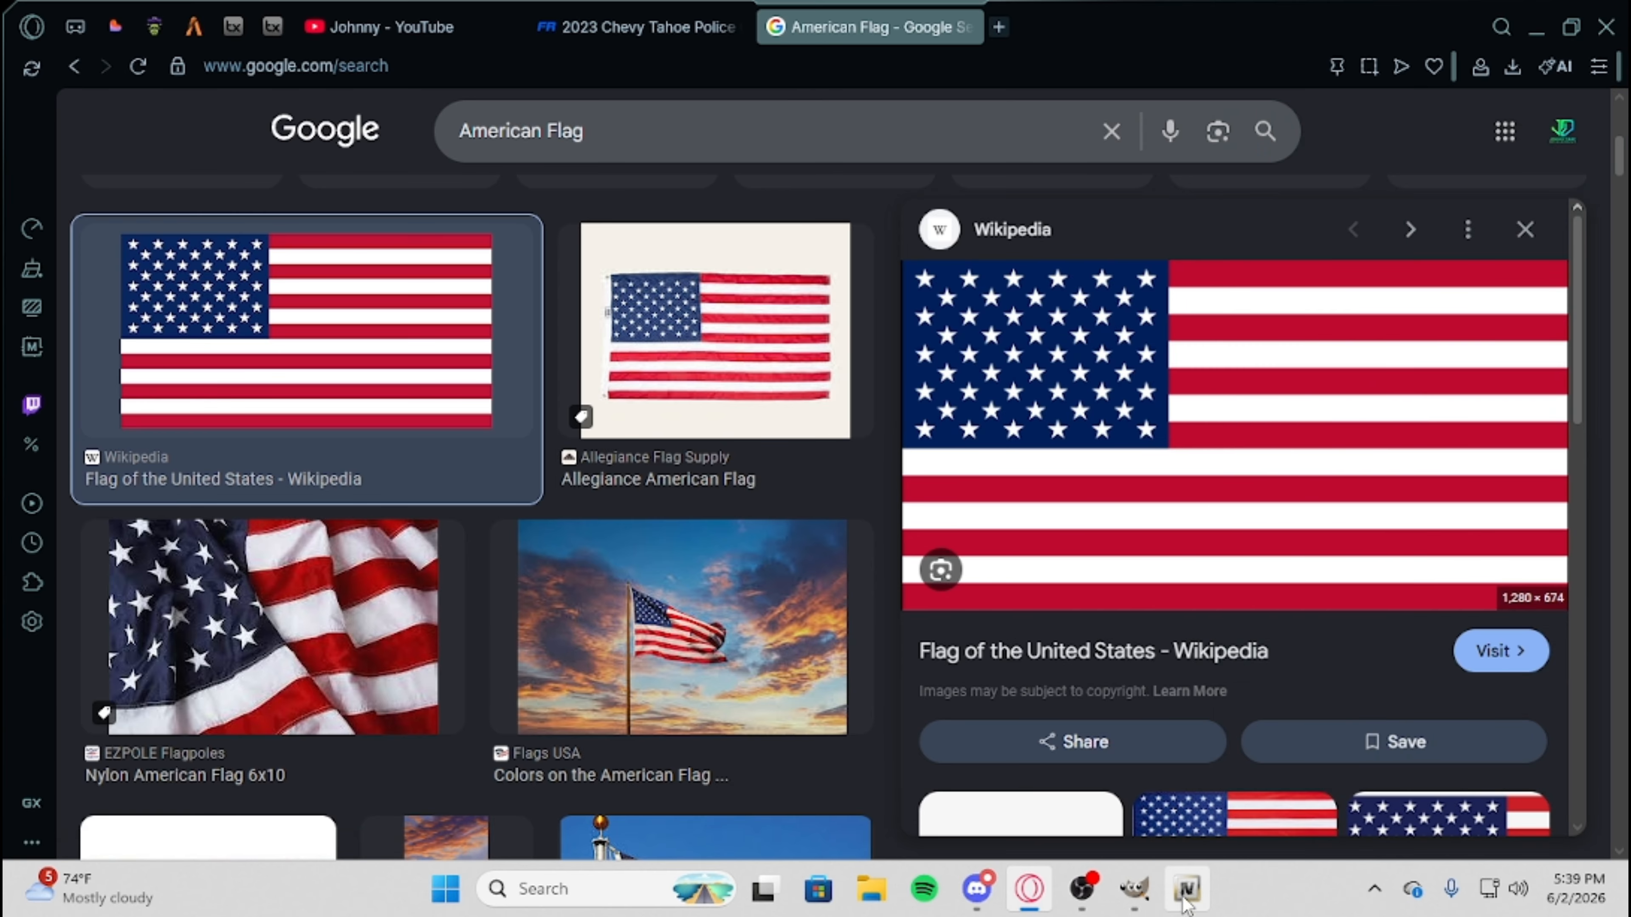
left_click(1134, 889)
key("ctrl+v")
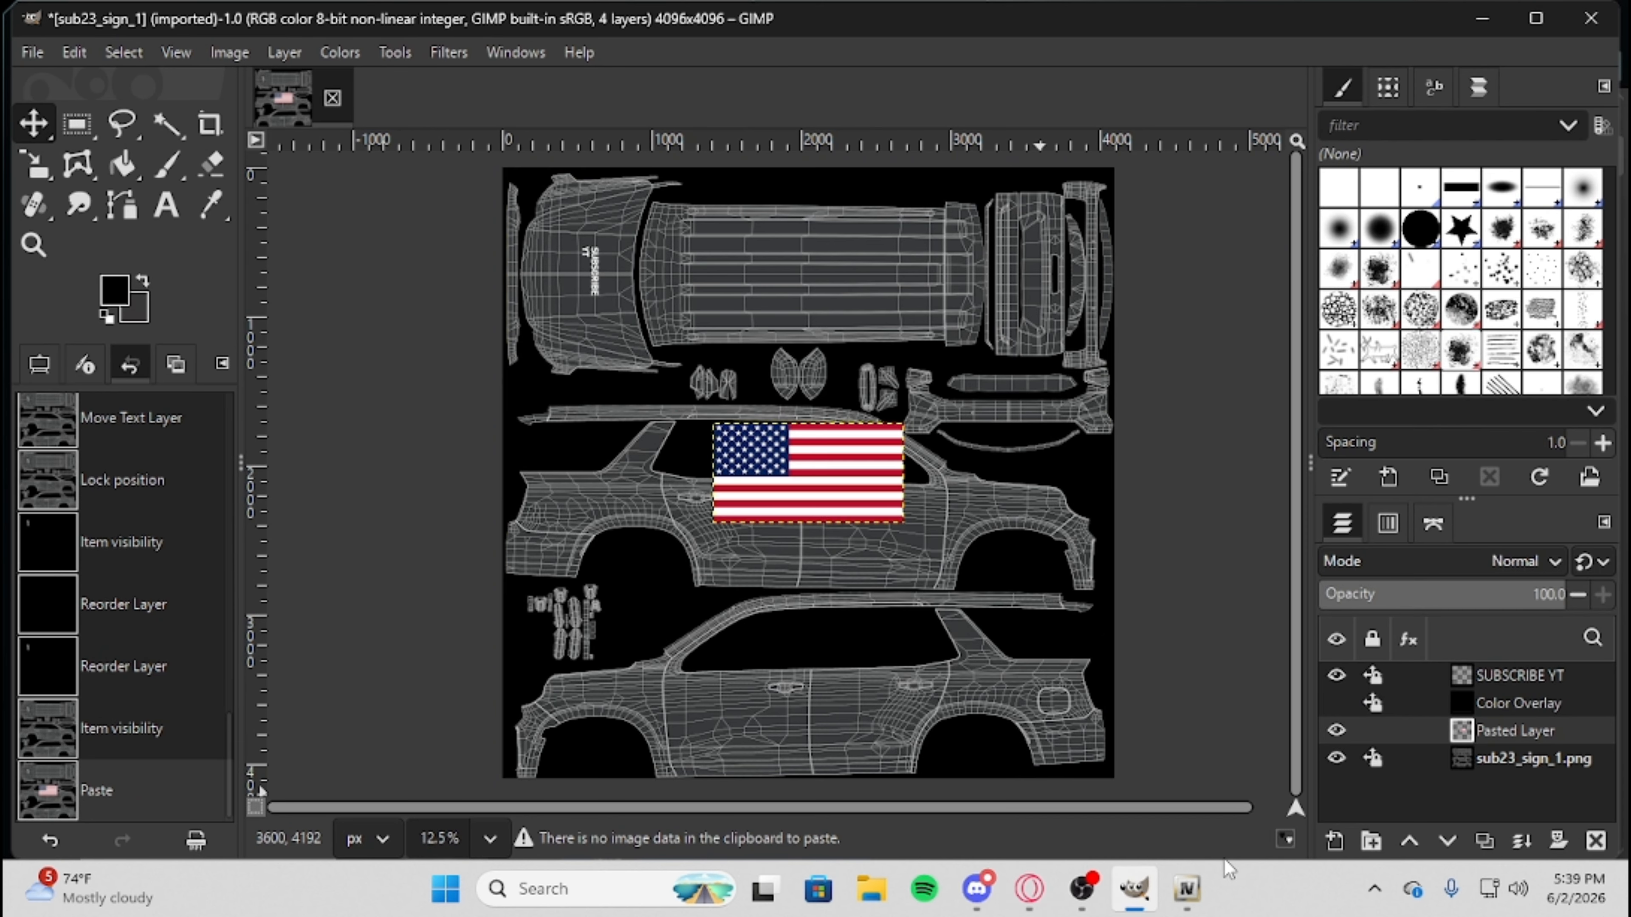
Scale the pasted American flag layer down to about 254 × 134 px.
left_click(45, 172)
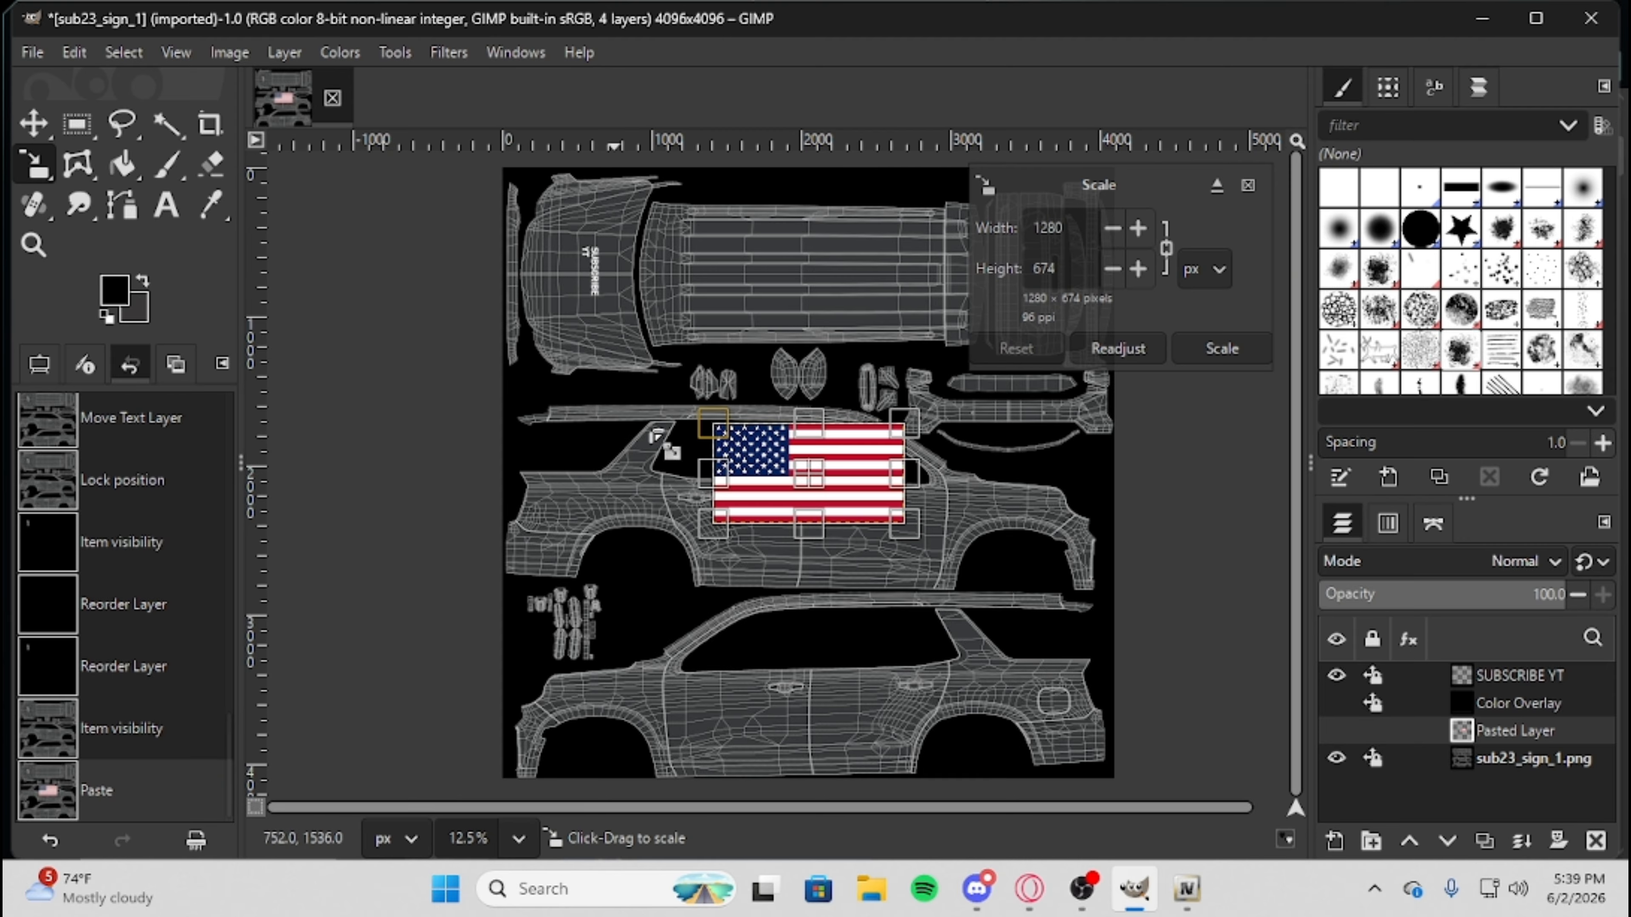
mouse_move(46, 164)
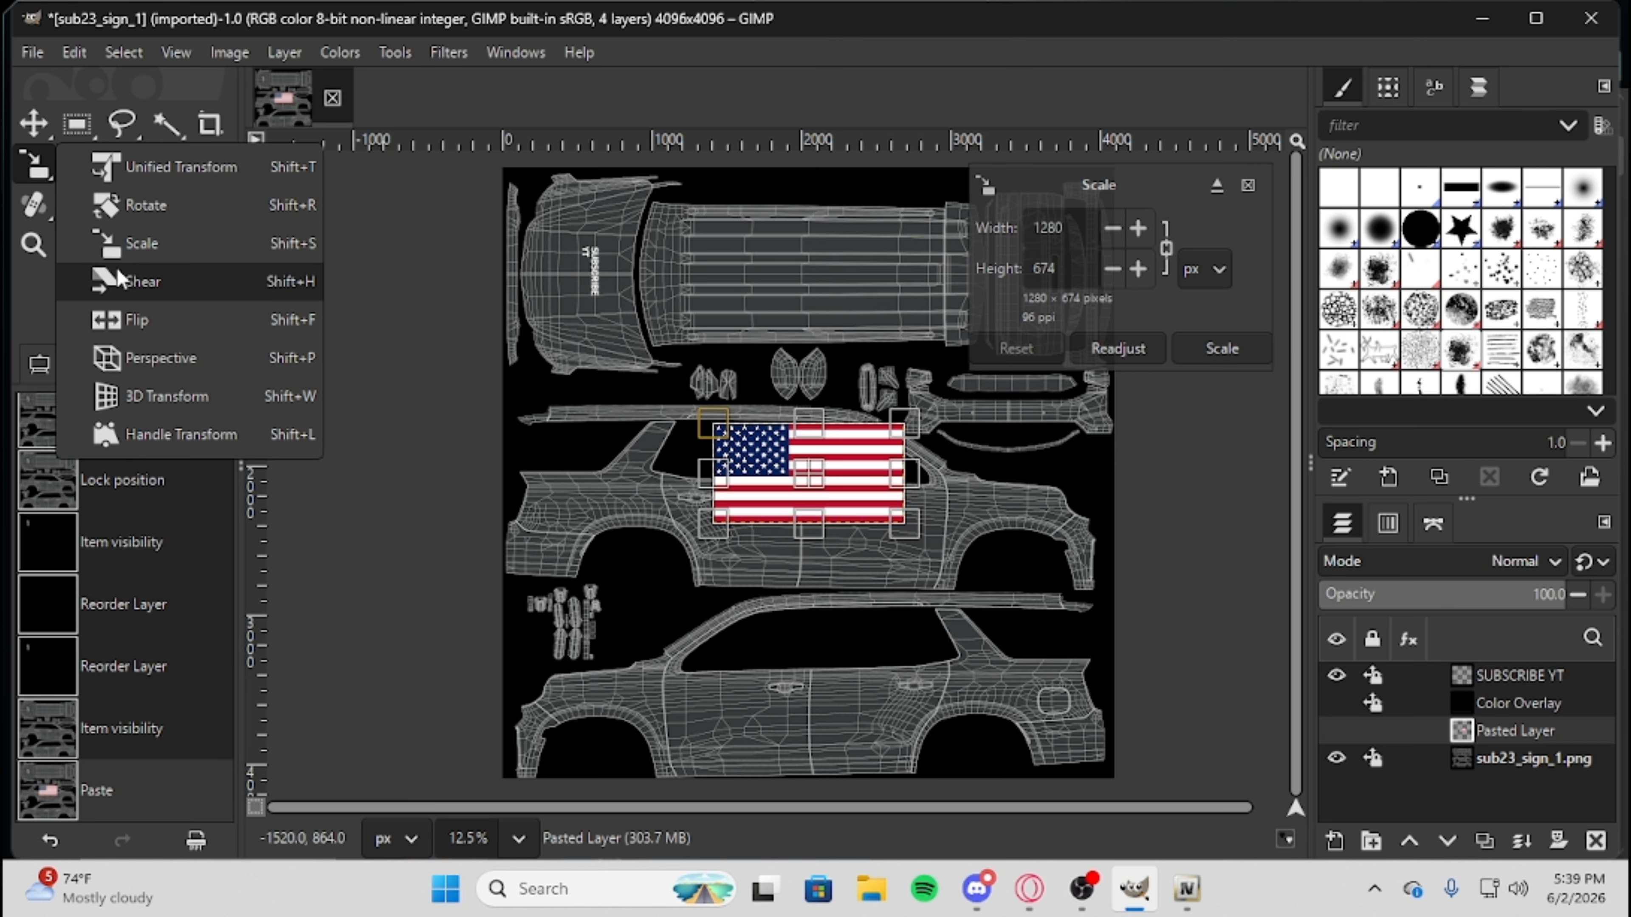
left_click(134, 243)
left_click_drag(889, 536, 746, 446)
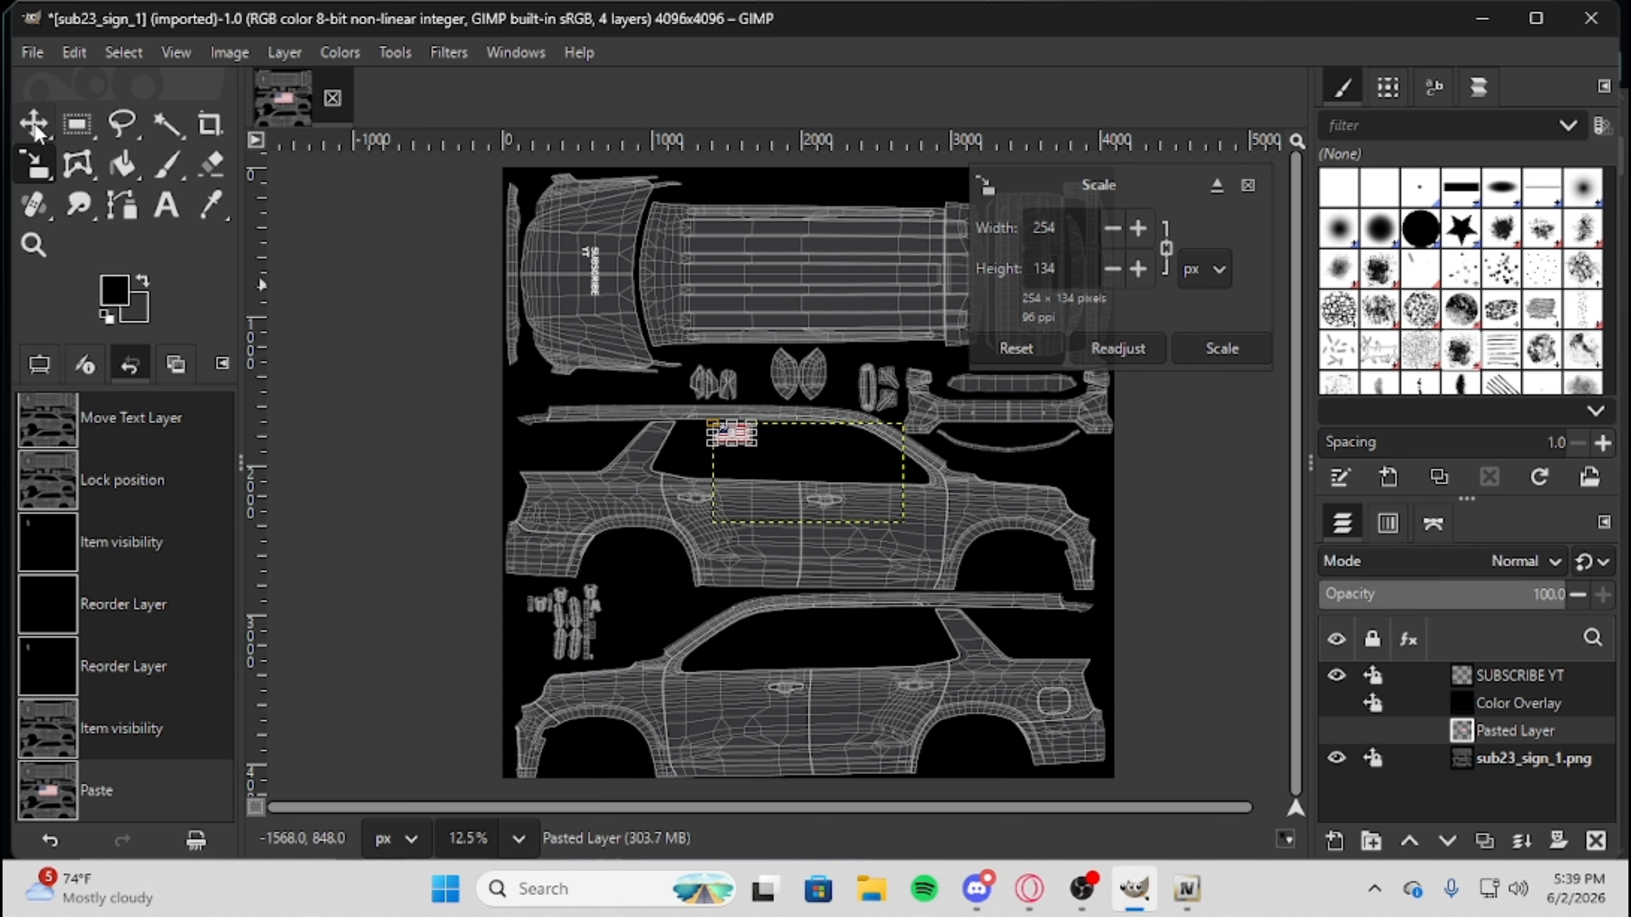
key("m")
Move the flag to the rear quarter of the upper side view and scale it to about 91 × 48 px.
scroll(671, 480, "up", 3, "ctrl")
scroll(671, 480, "up", 2, "ctrl")
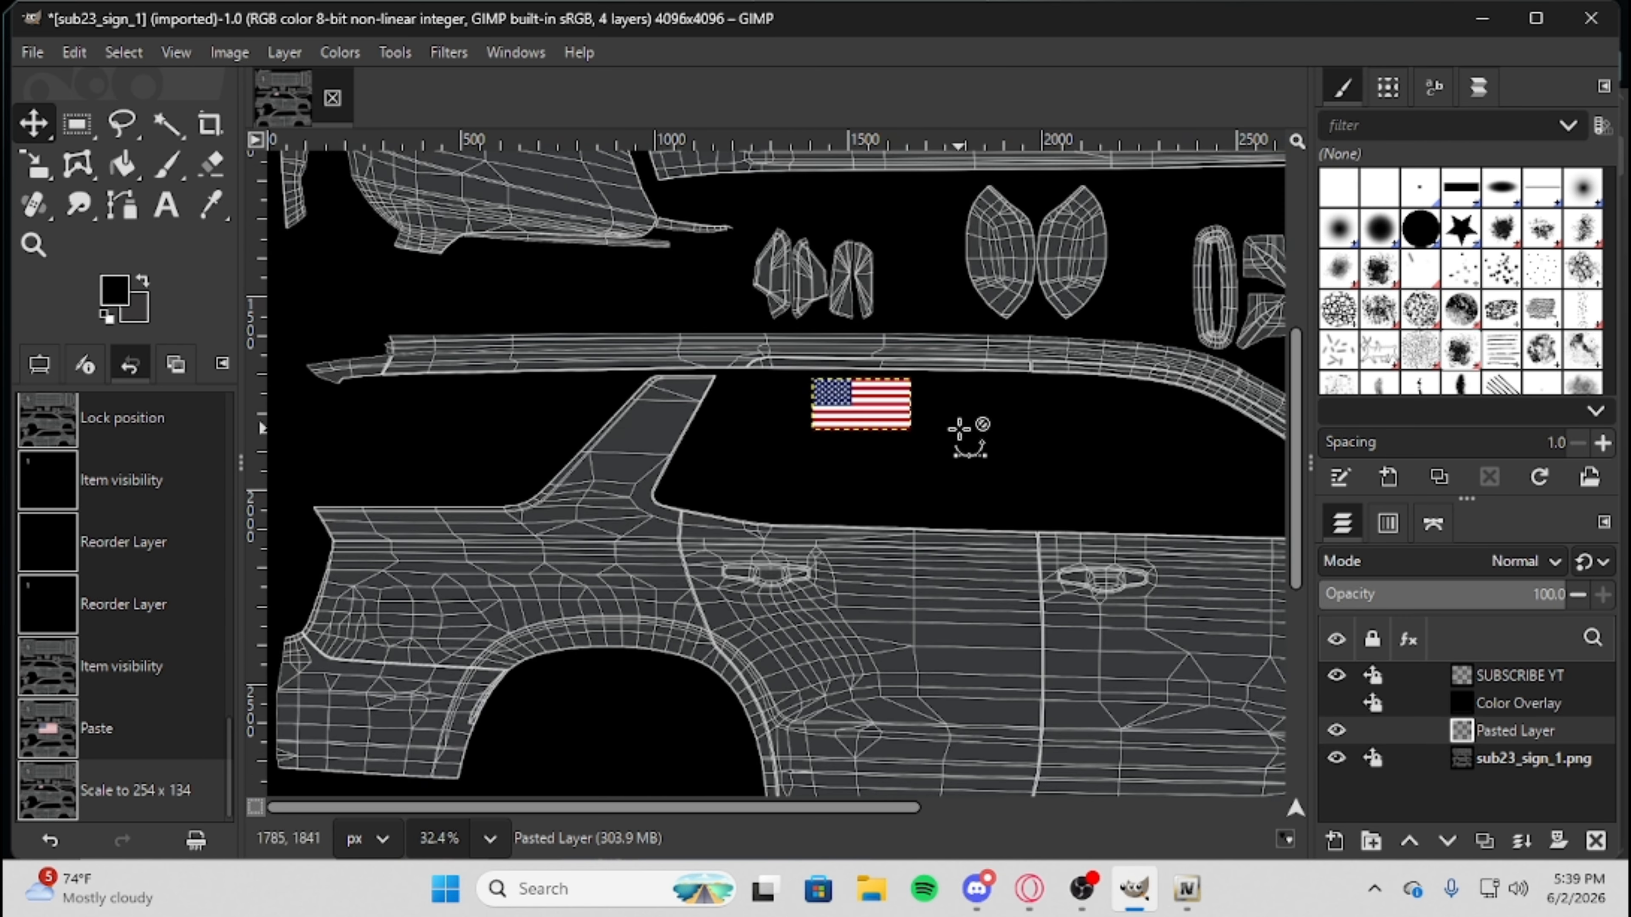
left_click_drag(867, 430, 599, 549)
left_click(34, 164)
left_click(636, 528)
key("m")
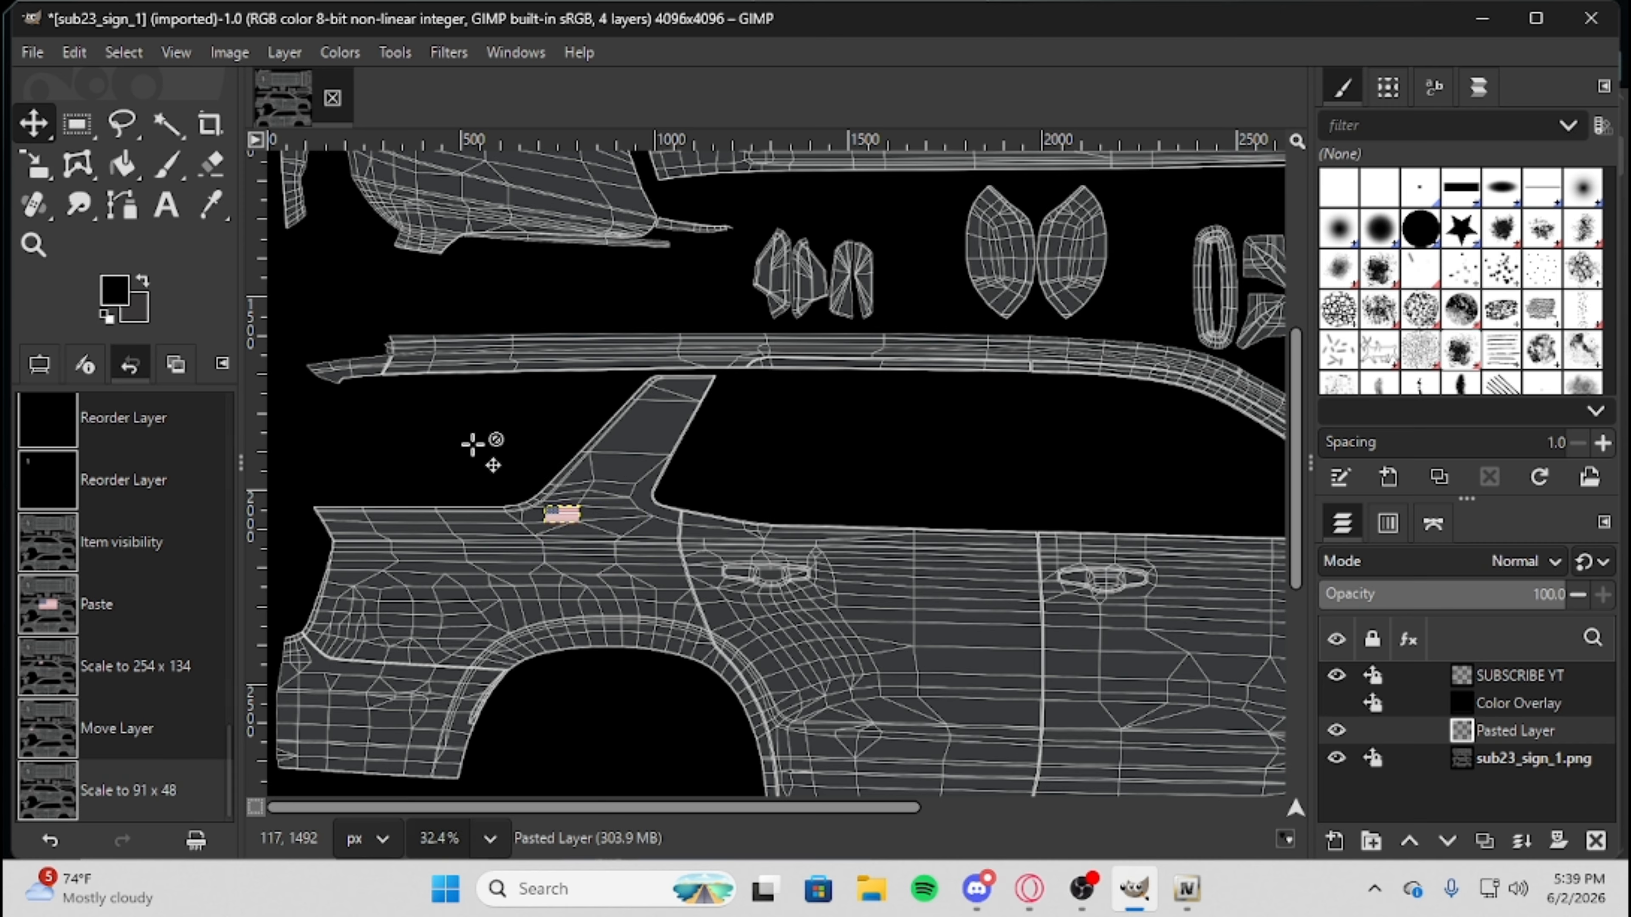
Position the small flag on the rear roof pillar of the upper side view.
scroll(604, 543, "up", 5)
left_click_drag(545, 508, 694, 378)
scroll(1001, 426, "down", 3)
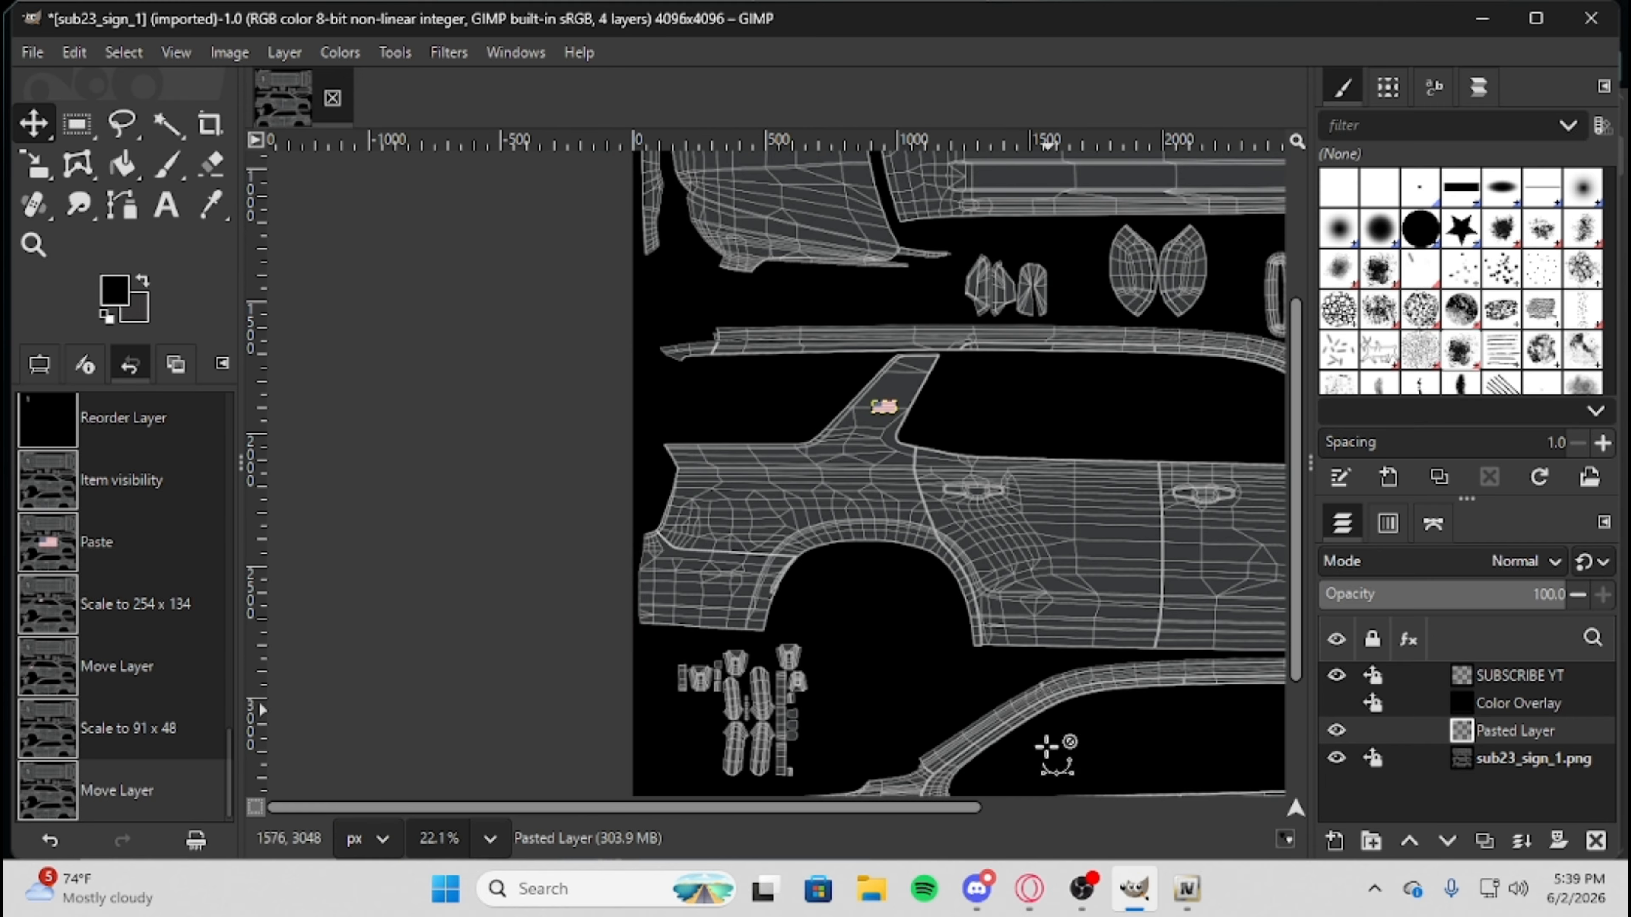
left_click(912, 792)
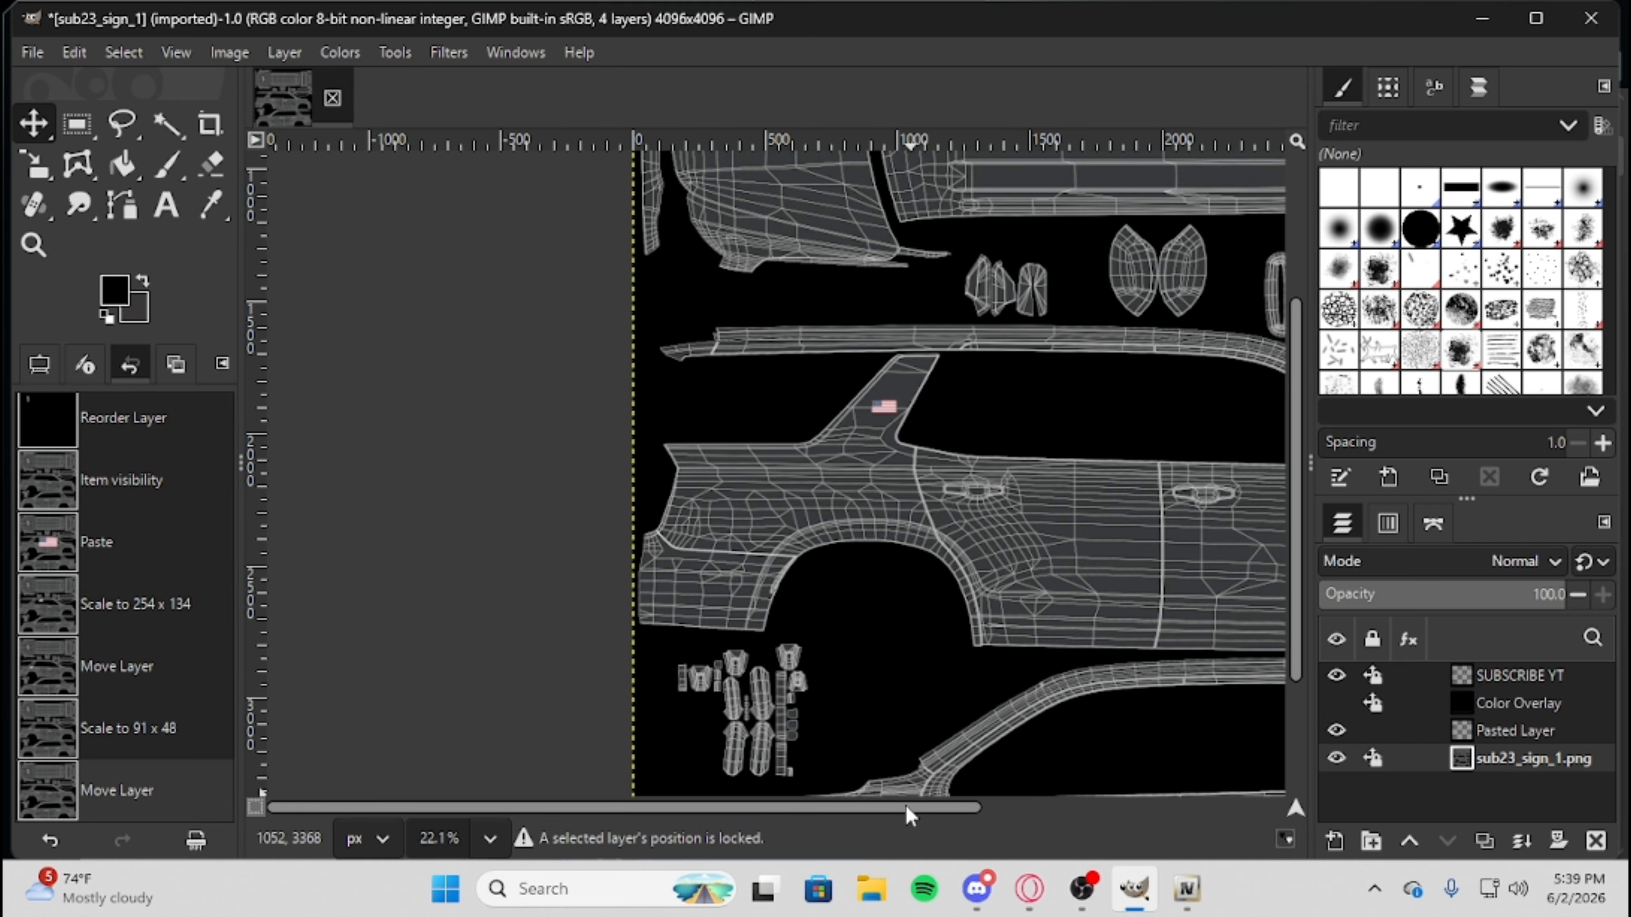
scroll(988, 576, "down", 1)
scroll(976, 562, "down", 1)
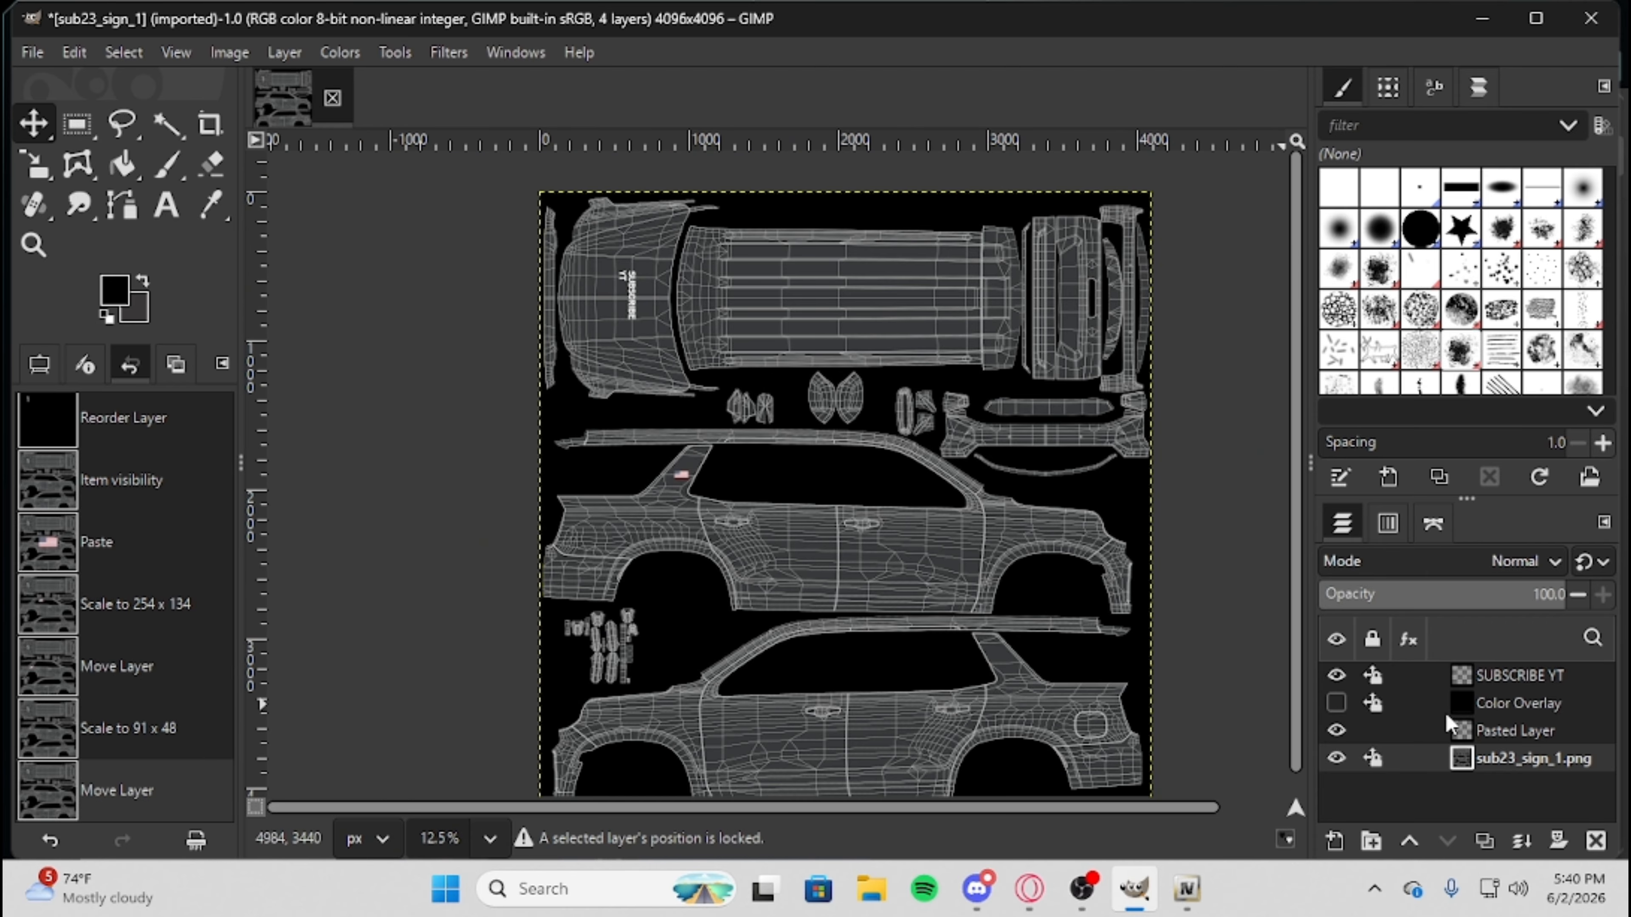
Raise the flag's Pasted Layer above Color Overlay in the layer stack and duplicate it.
left_click_drag(1444, 738, 1431, 702)
right_click(1427, 715)
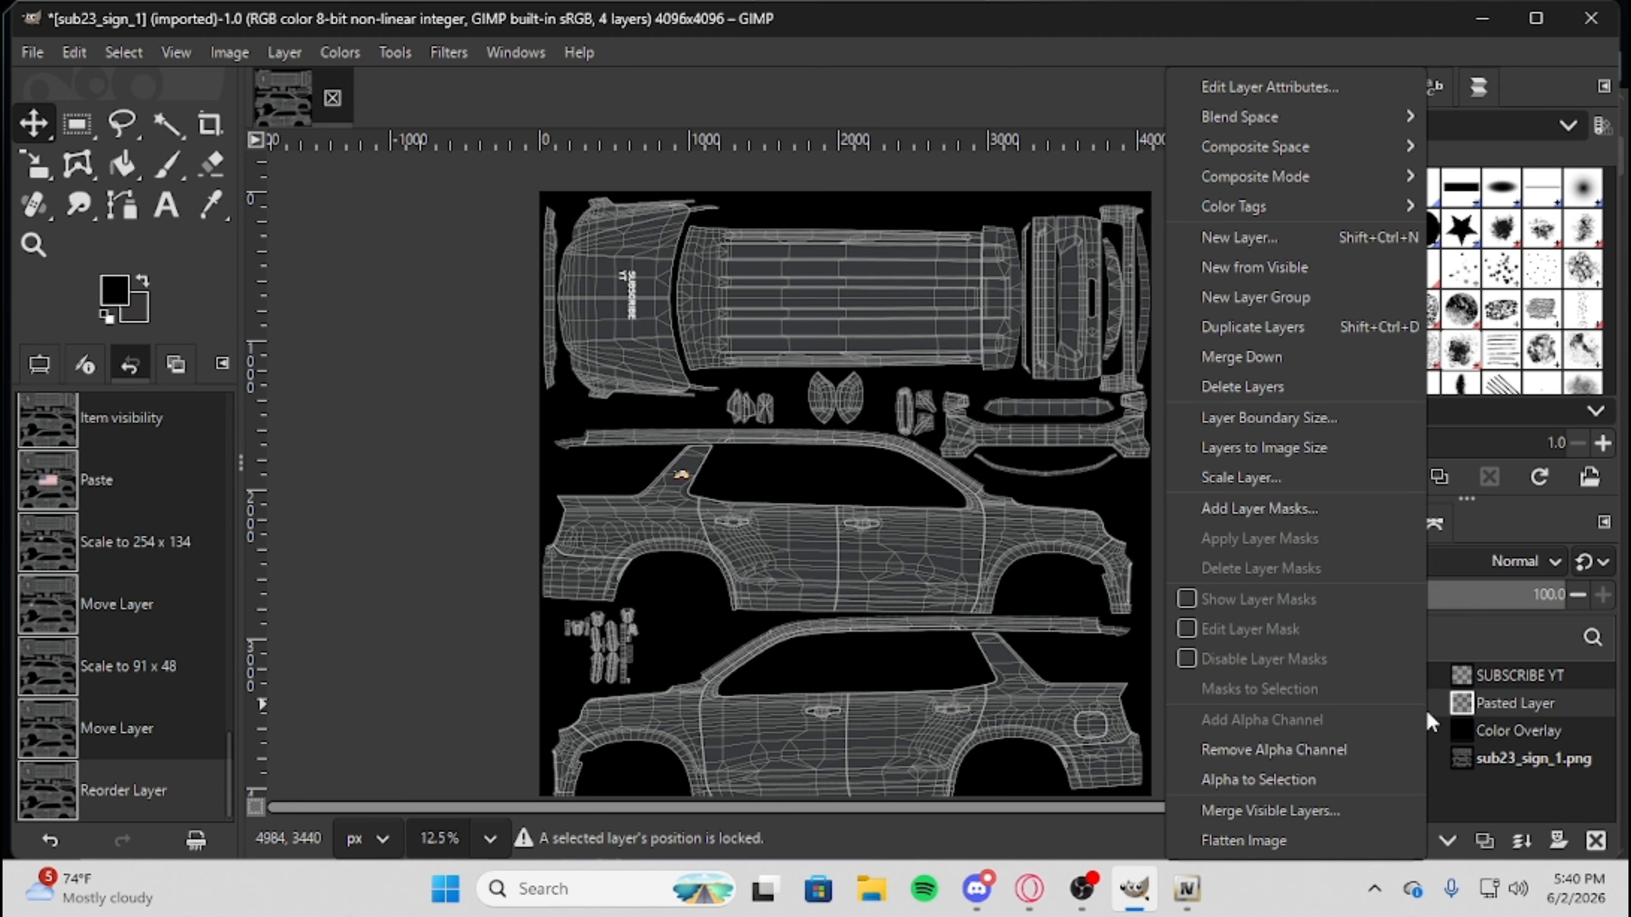
left_click(1276, 330)
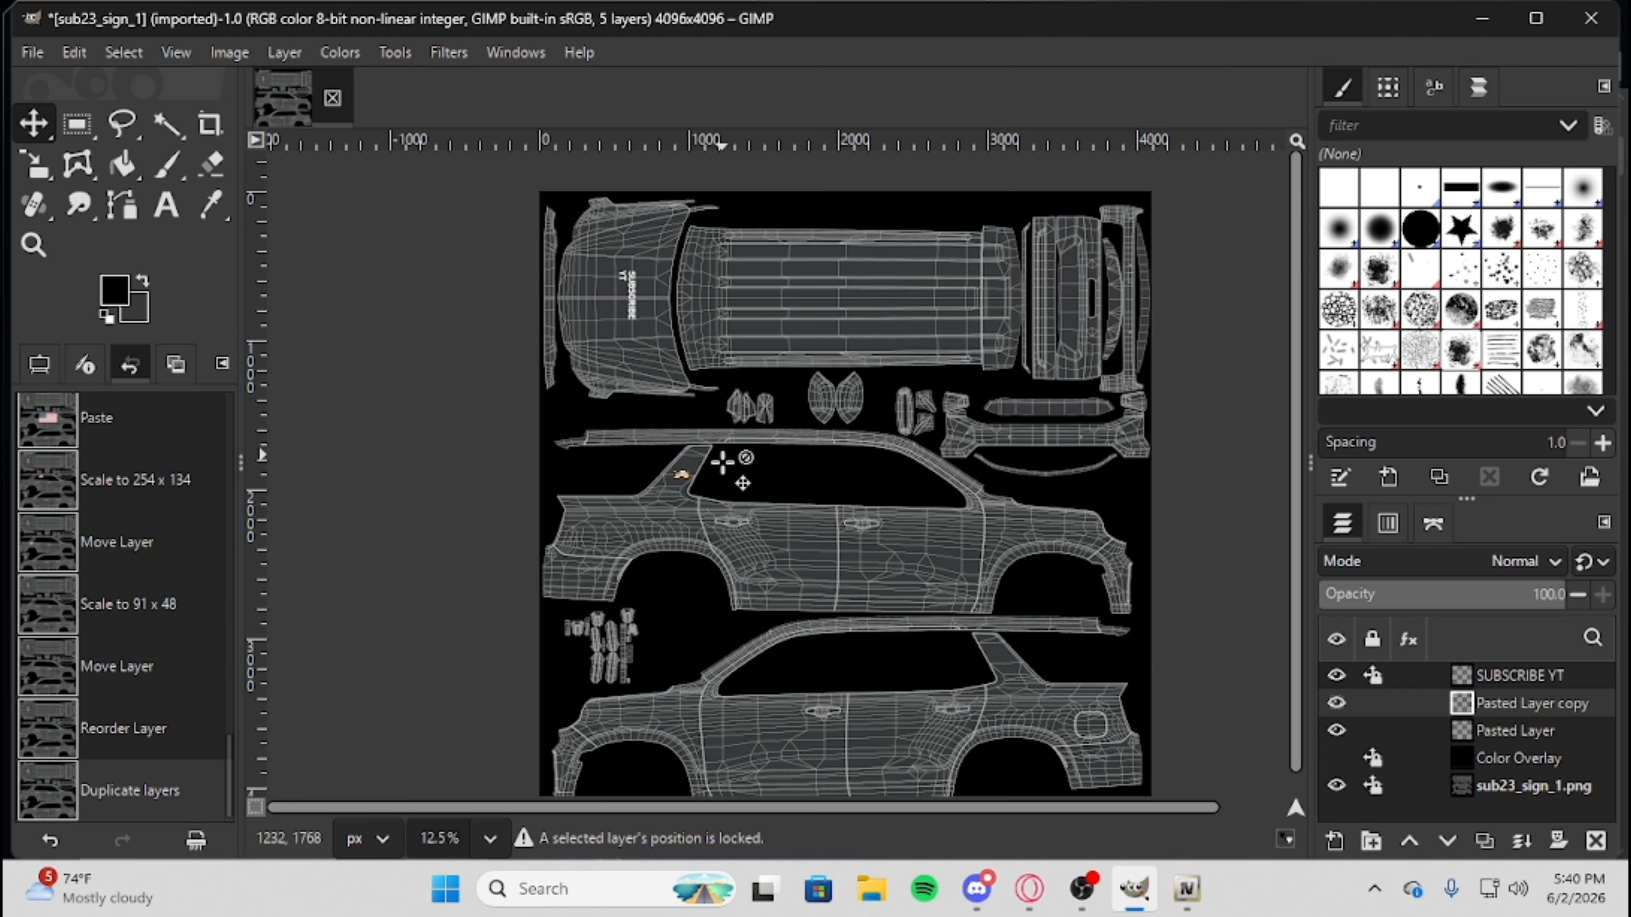
Move the flag copy onto the rear roof pillar of the lower side view and flip it horizontally.
scroll(681, 475, "up", 1)
left_click_drag(682, 475, 1134, 756)
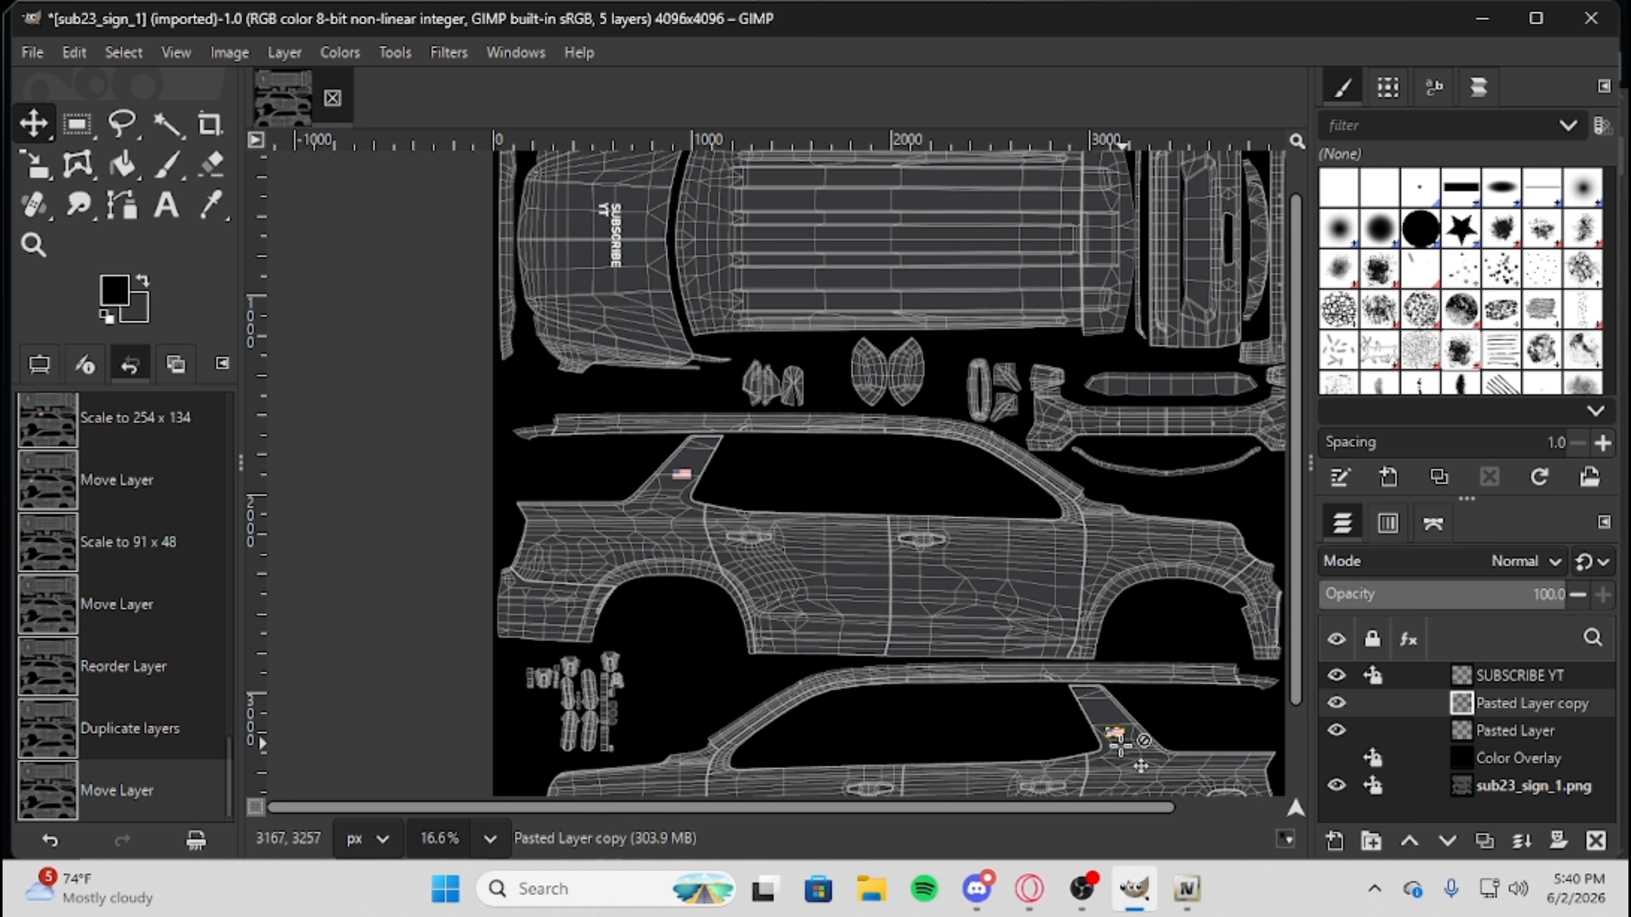
scroll(1121, 744, "up", 5)
right_click(989, 682)
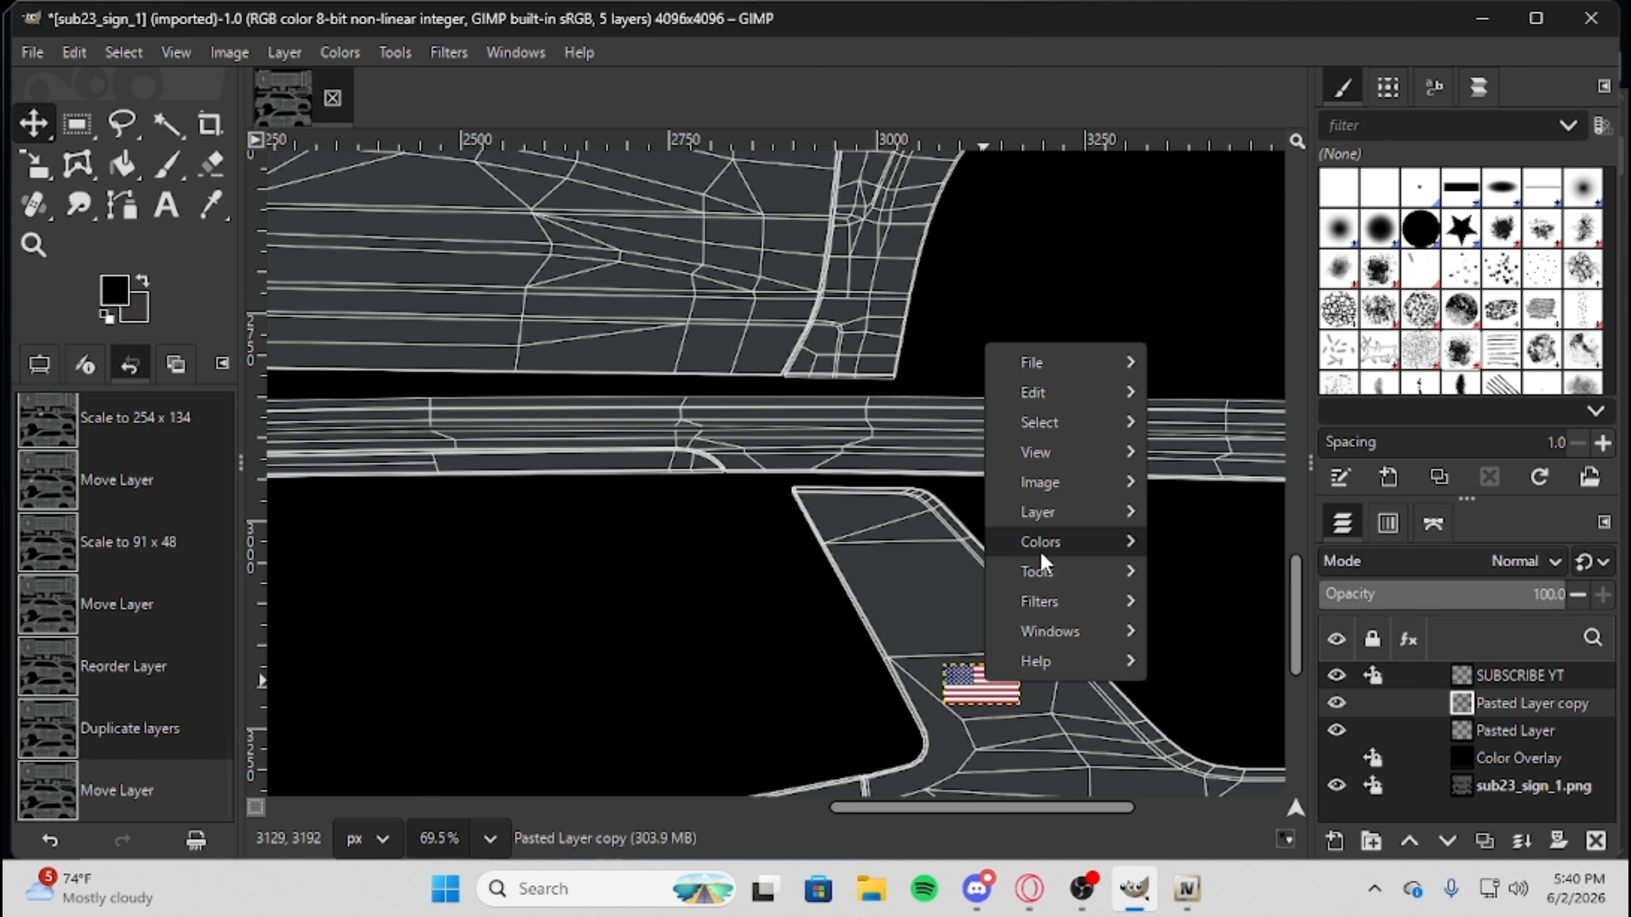
mouse_move(1050, 514)
mouse_move(1207, 690)
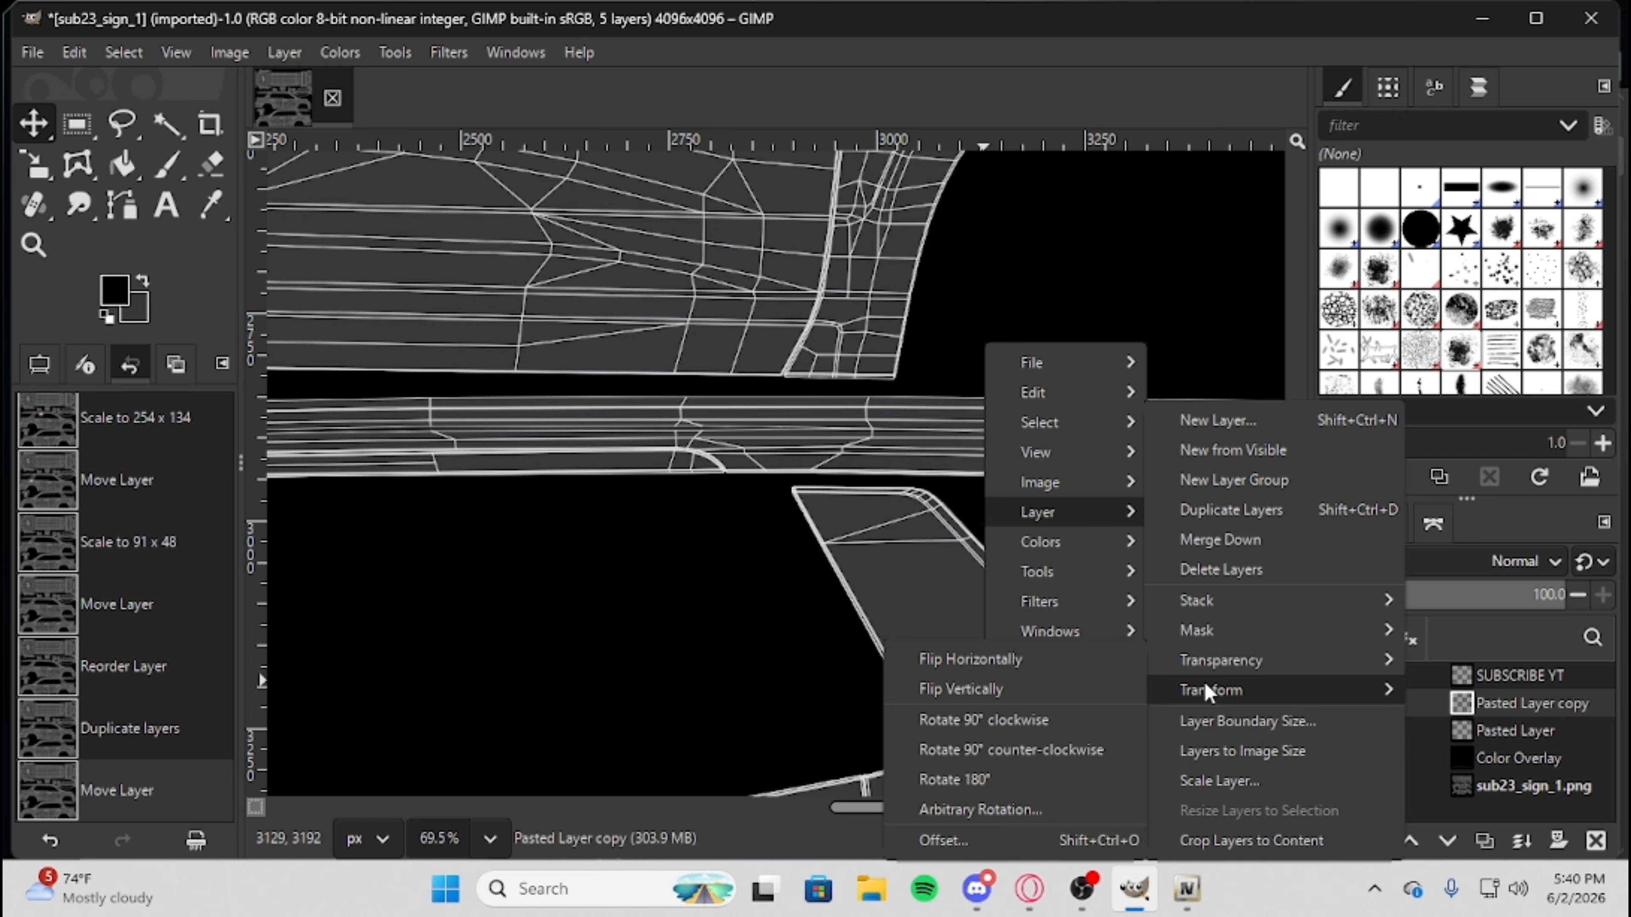
left_click(973, 665)
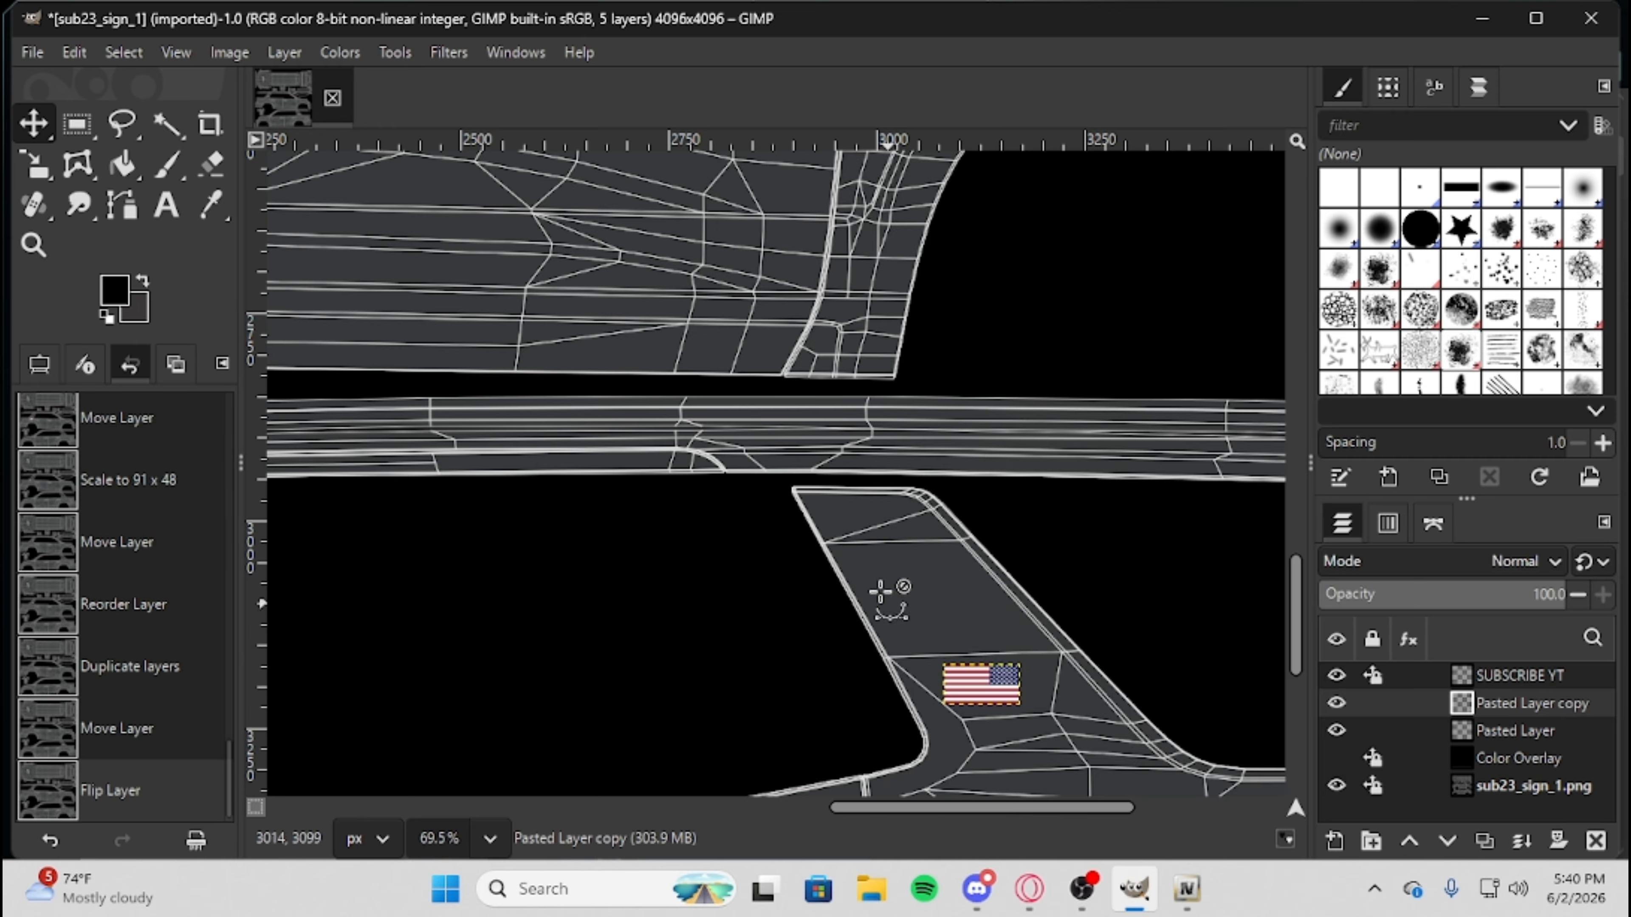
Preview both flags with the Color Overlay layer shown, and hide that layer again.
scroll(881, 590, "down", 4)
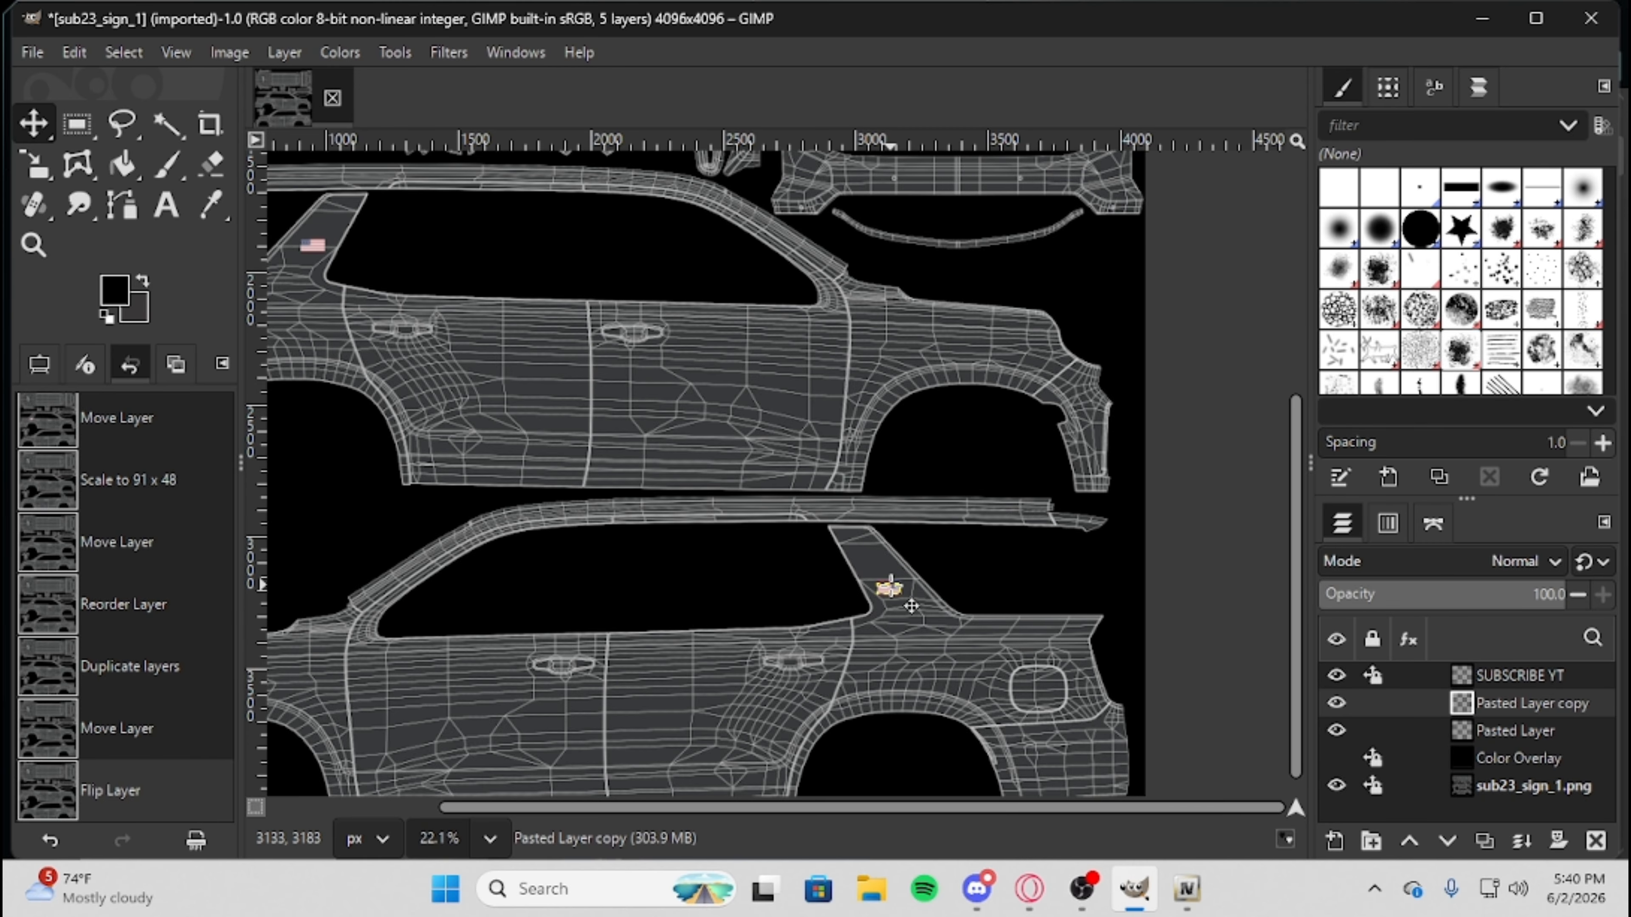
scroll(889, 586, "down", 2)
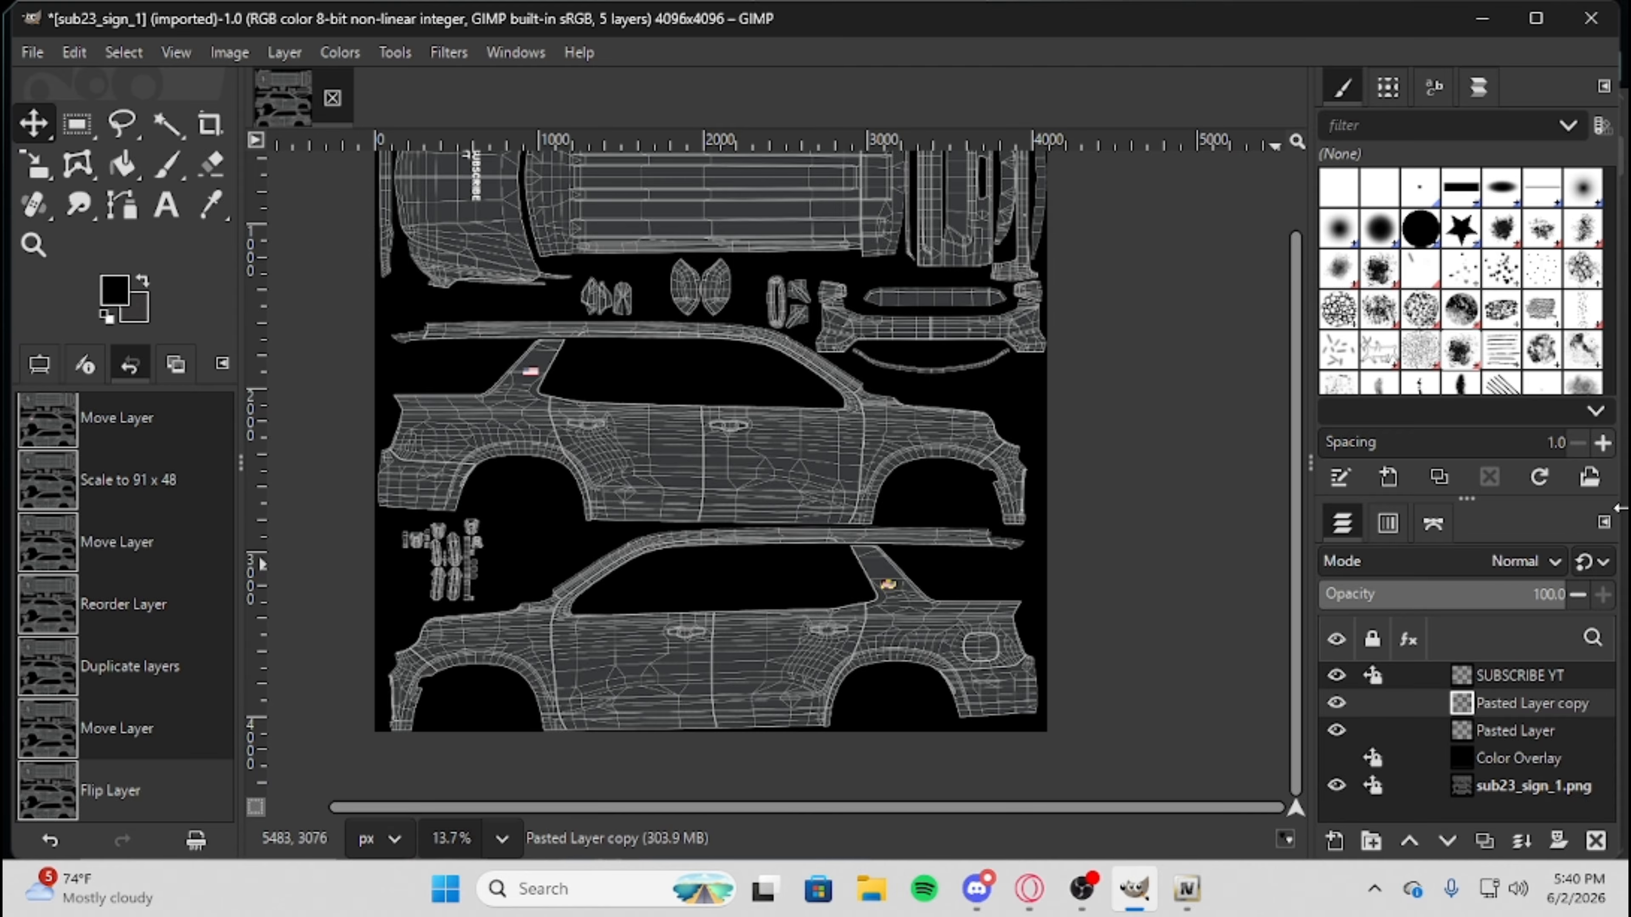
left_click(1336, 759)
left_click(1339, 758)
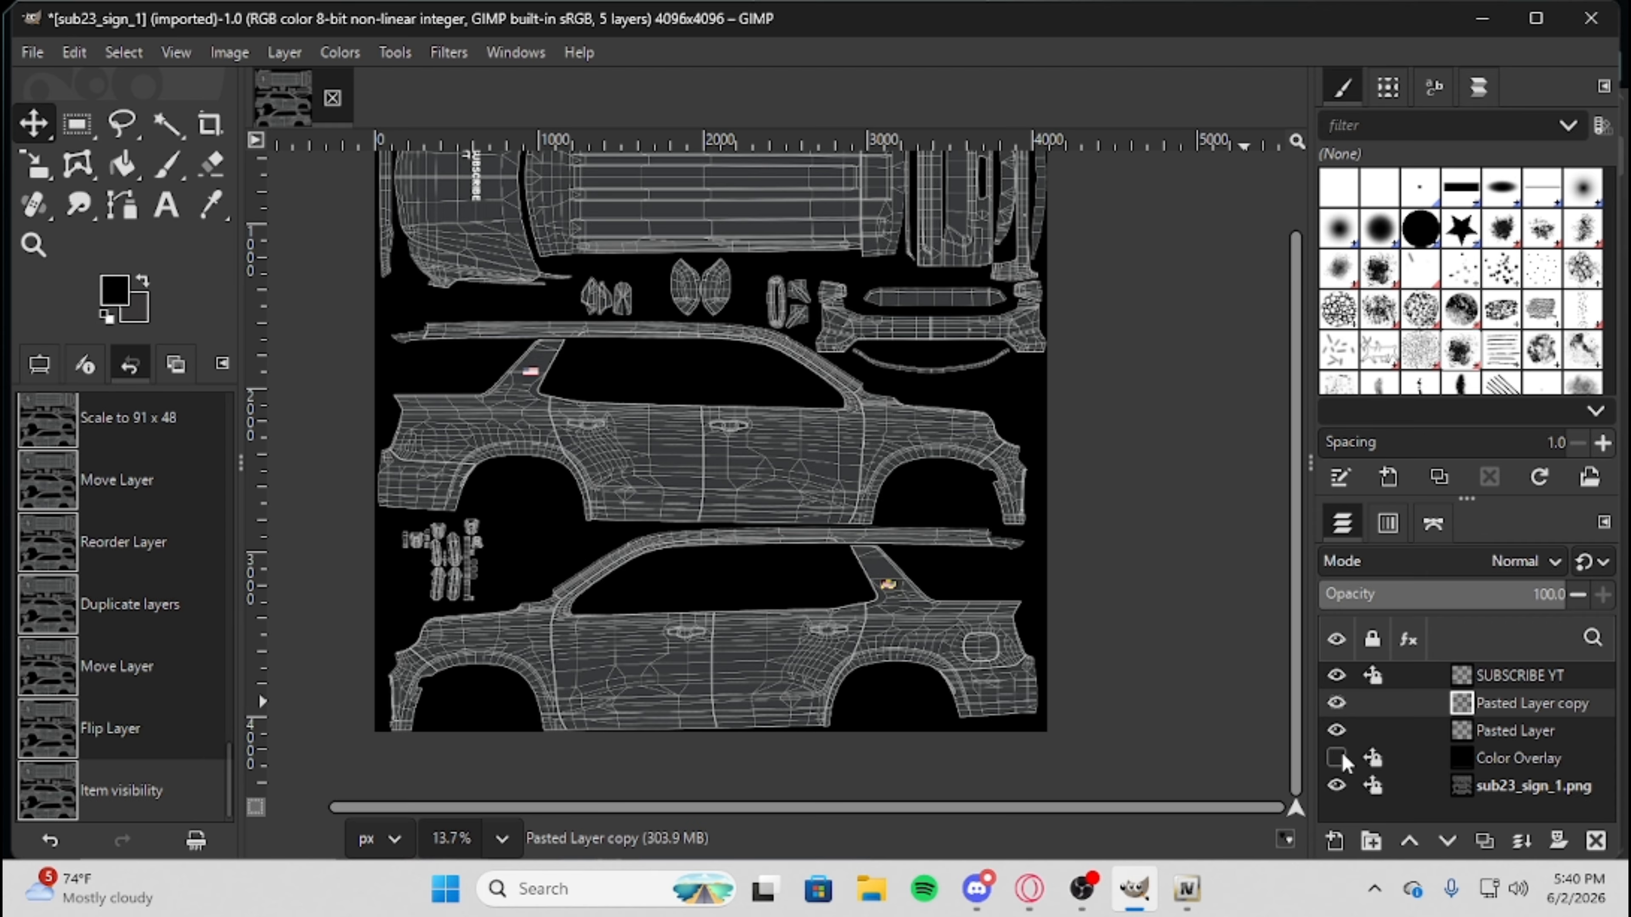
Switch to the Opera browser and search Google Images for "YT Logo".
left_click(1029, 888)
triple_click(636, 133)
type("Y")
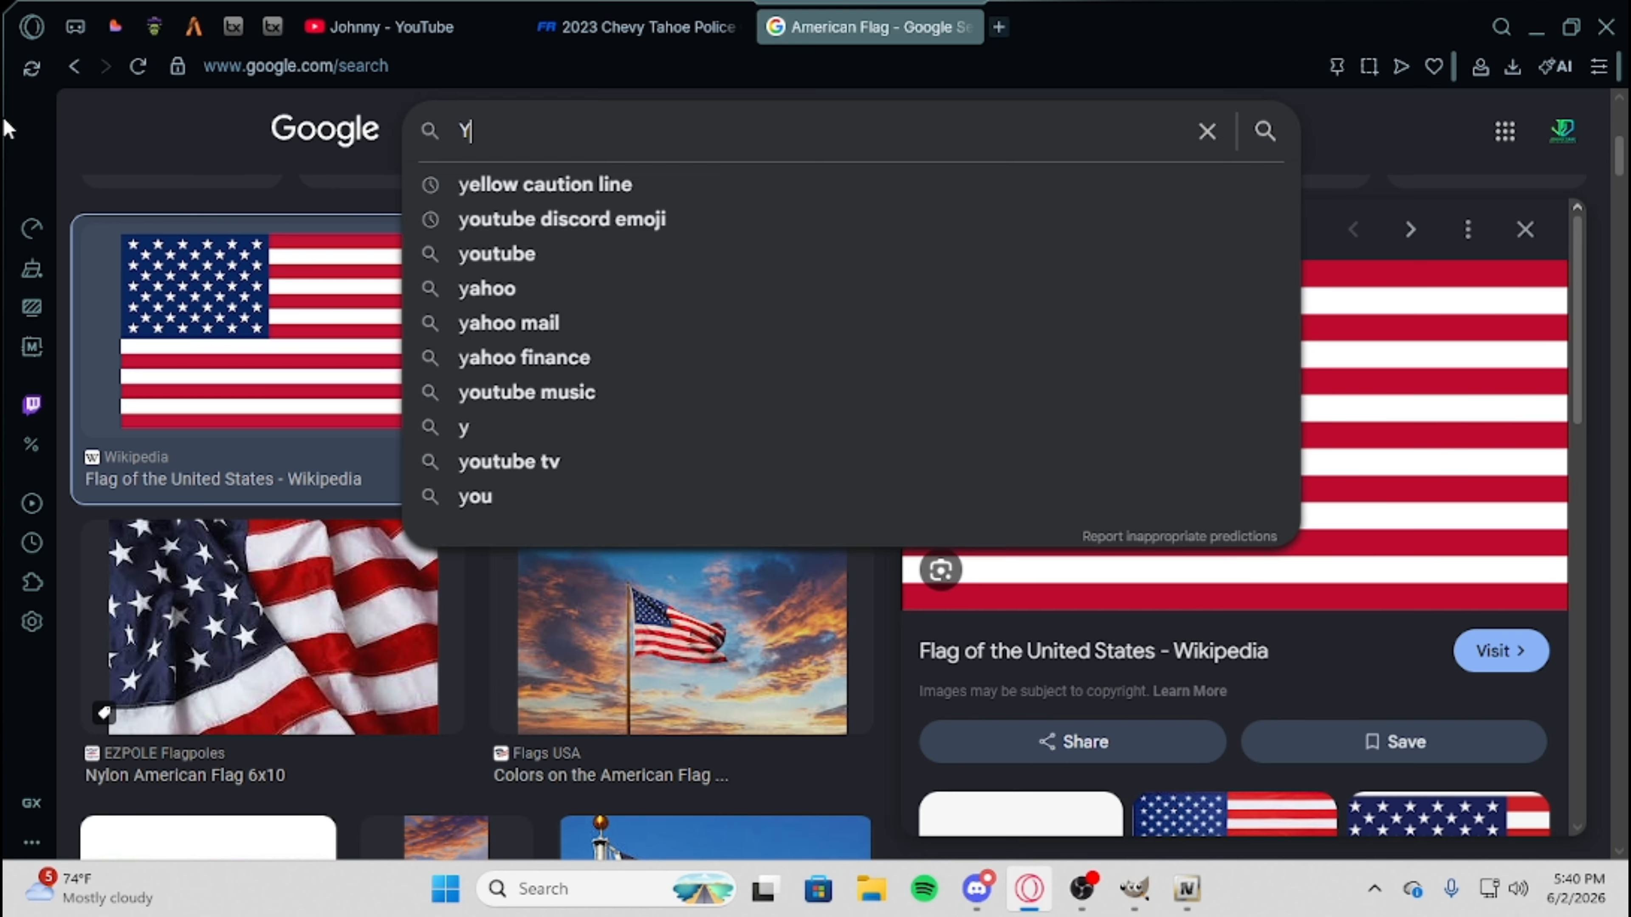
type("T Logo")
key("Return")
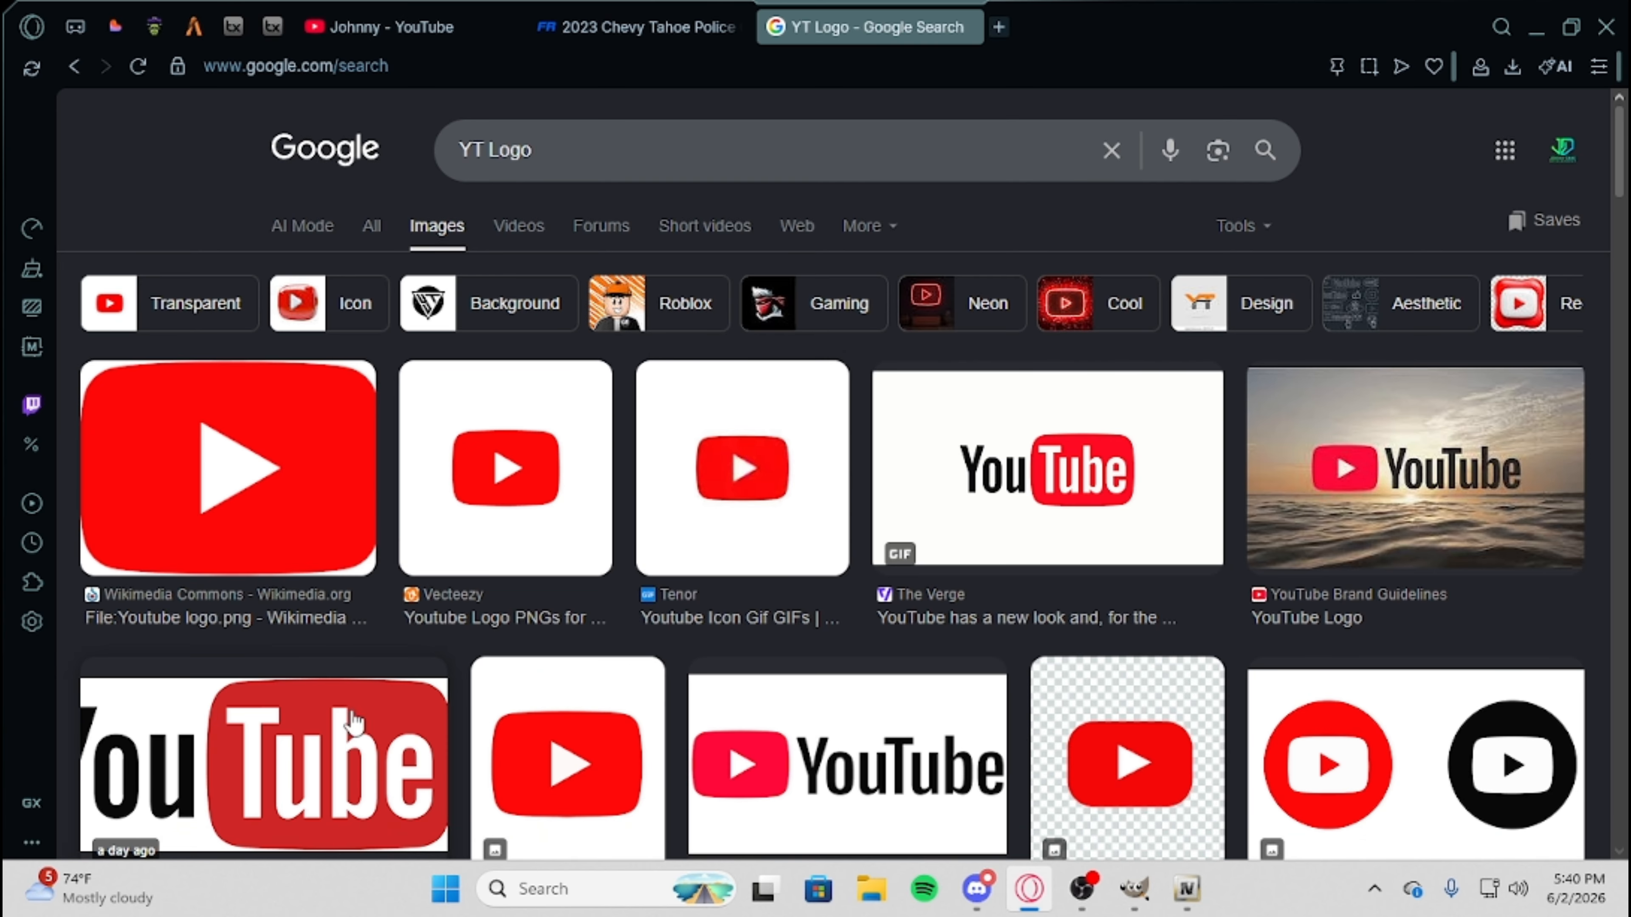
Copy the Wikimedia Commons YouTube logo image and paste it into the livery template in GIMP.
left_click(284, 442)
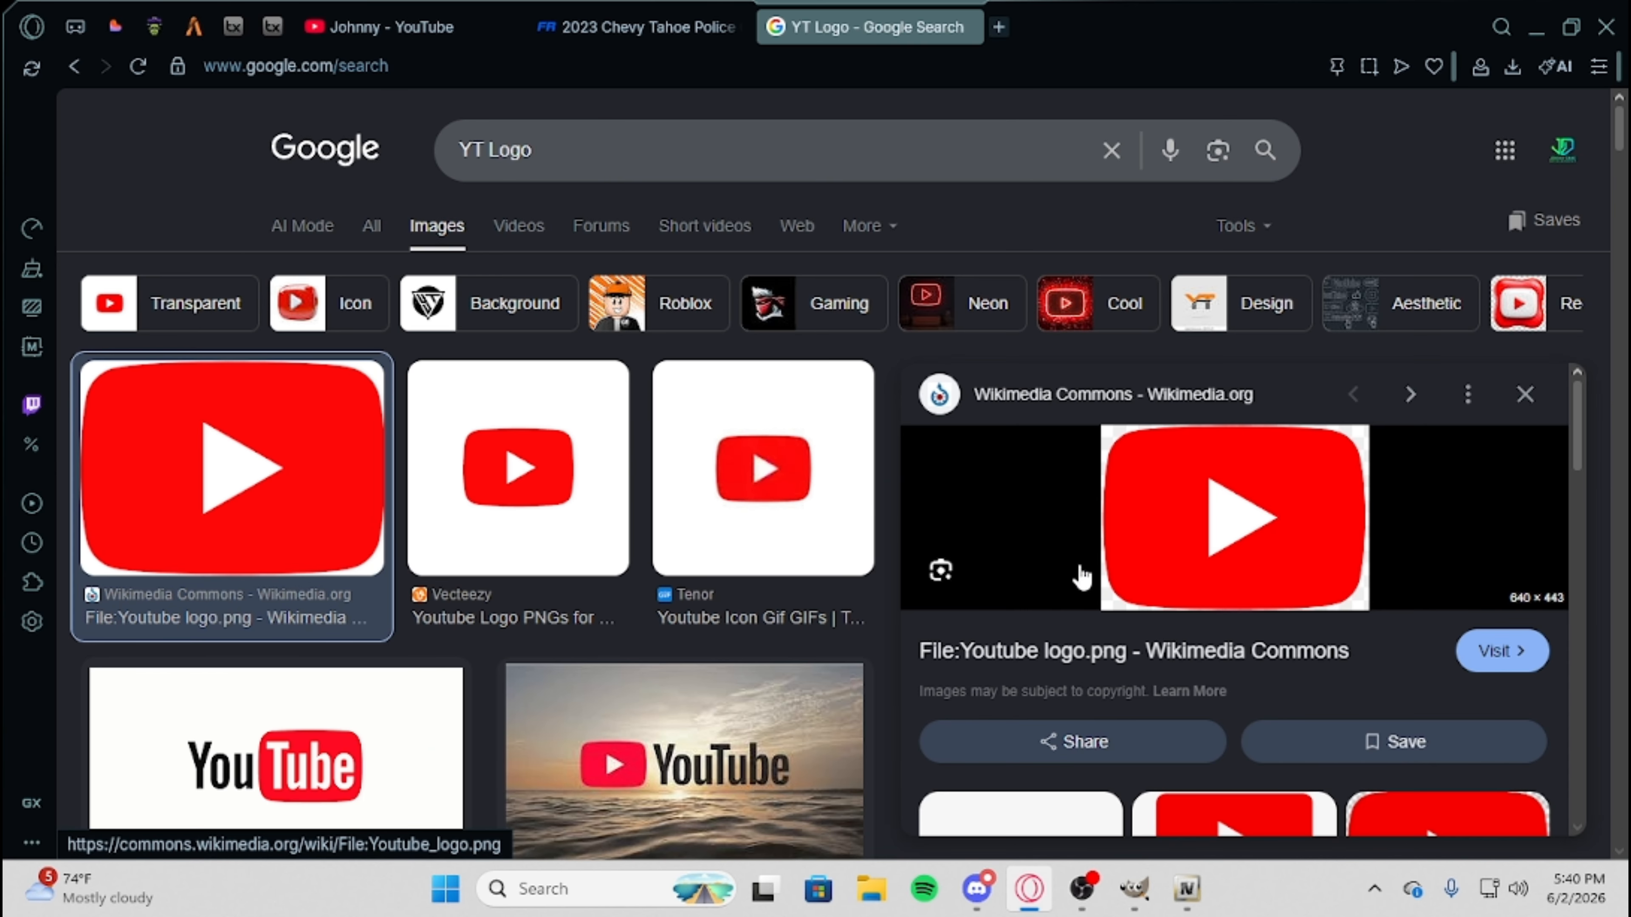
right_click(1120, 607)
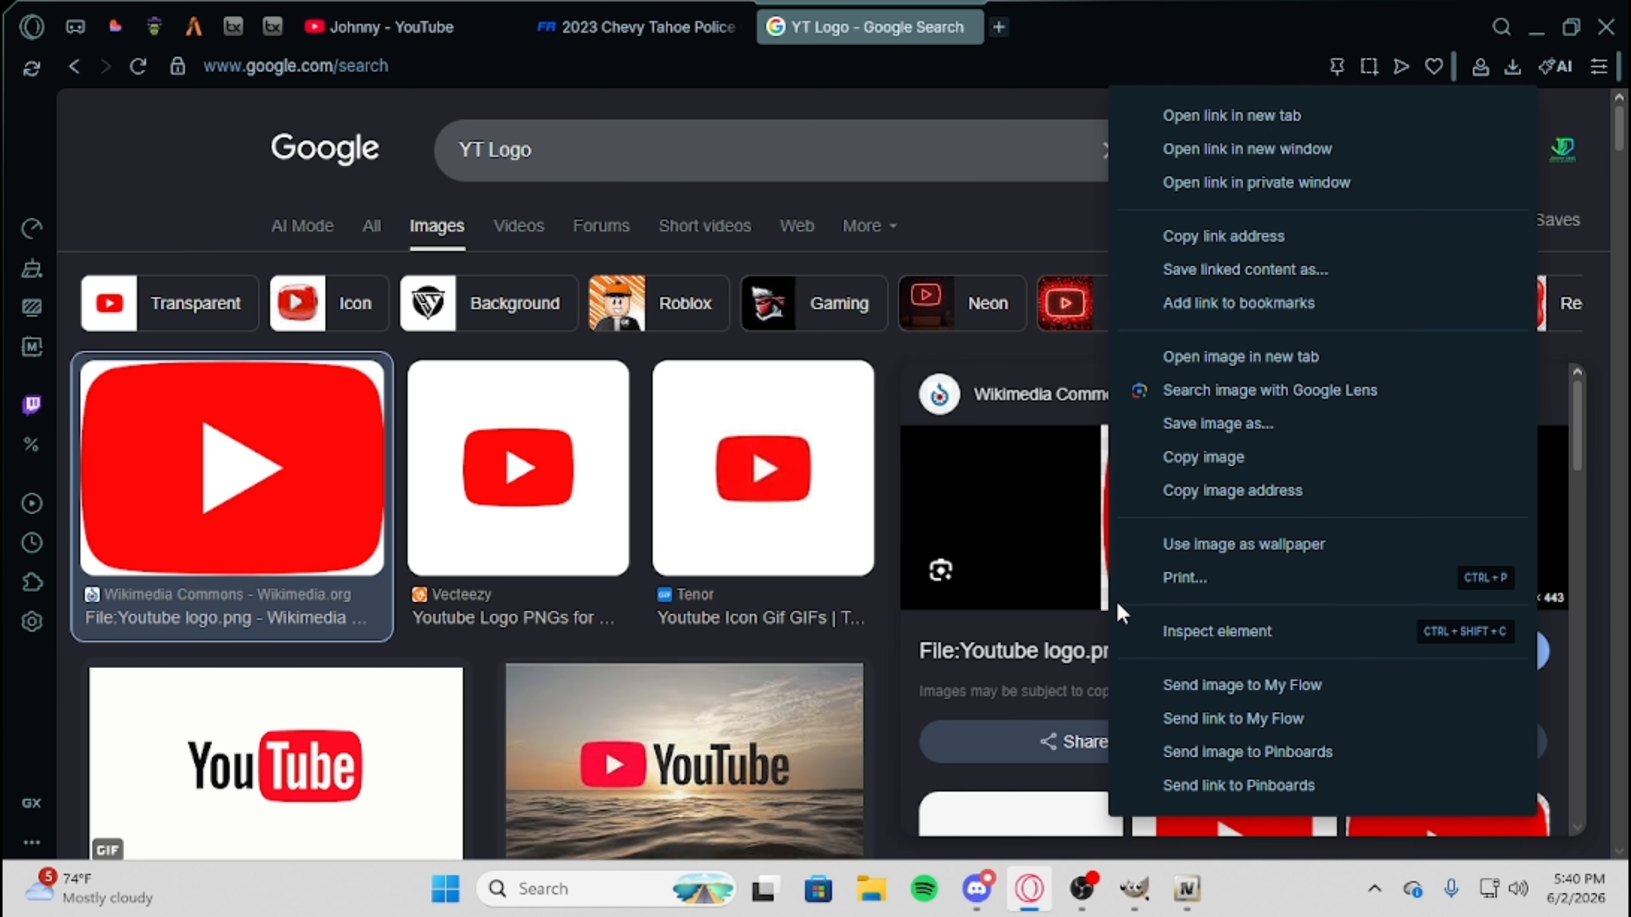
left_click(1209, 456)
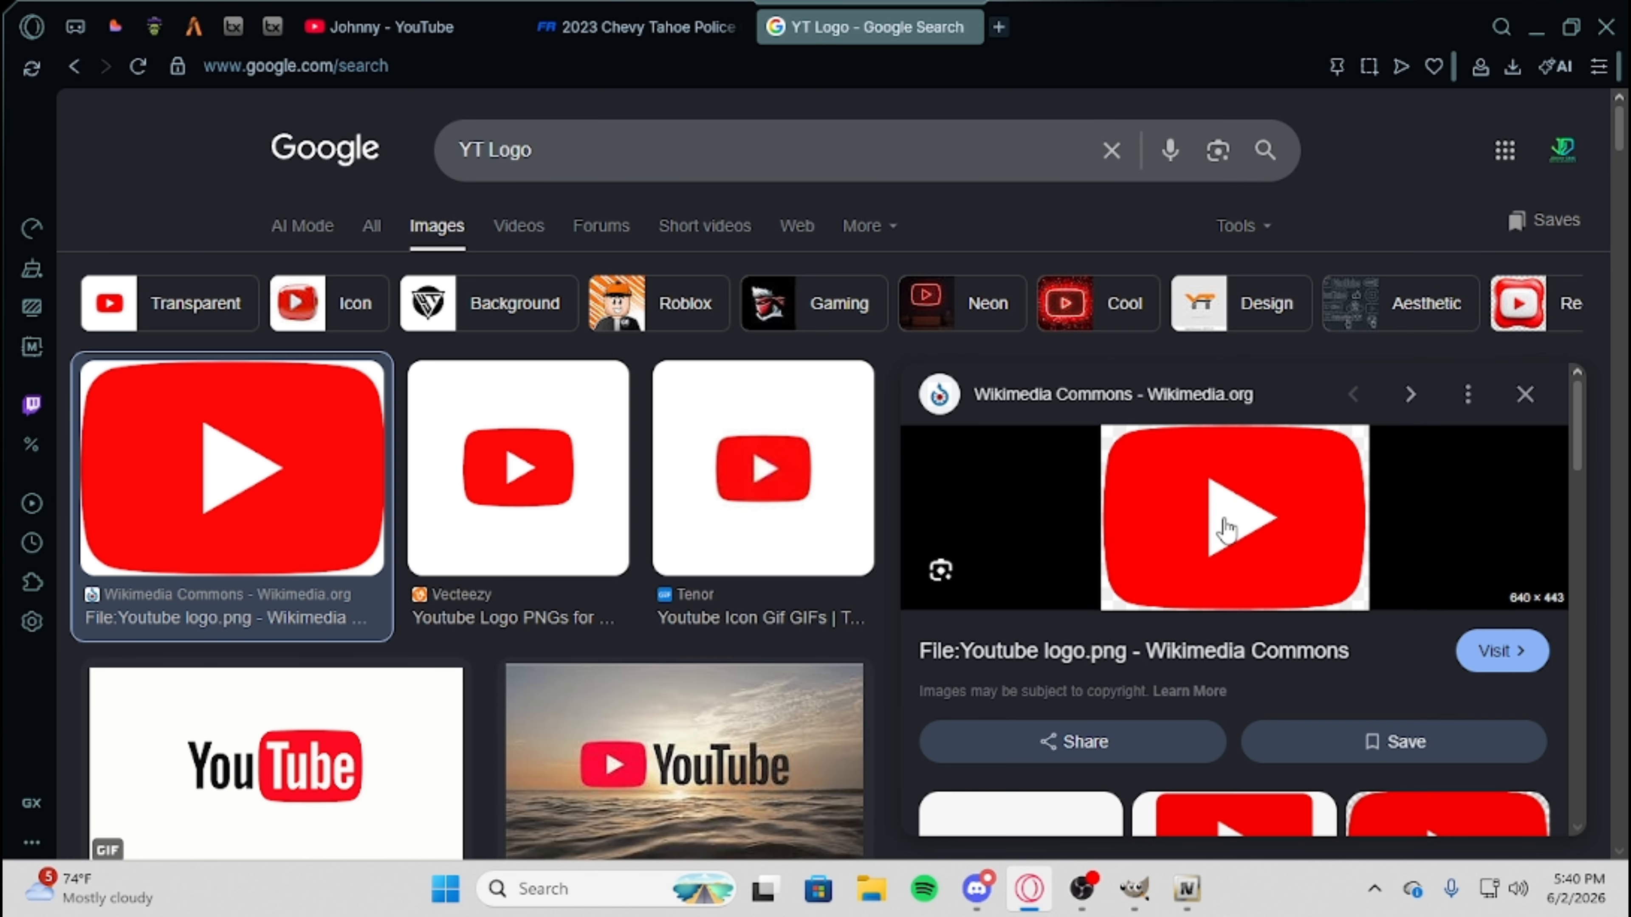
mouse_move(1183, 899)
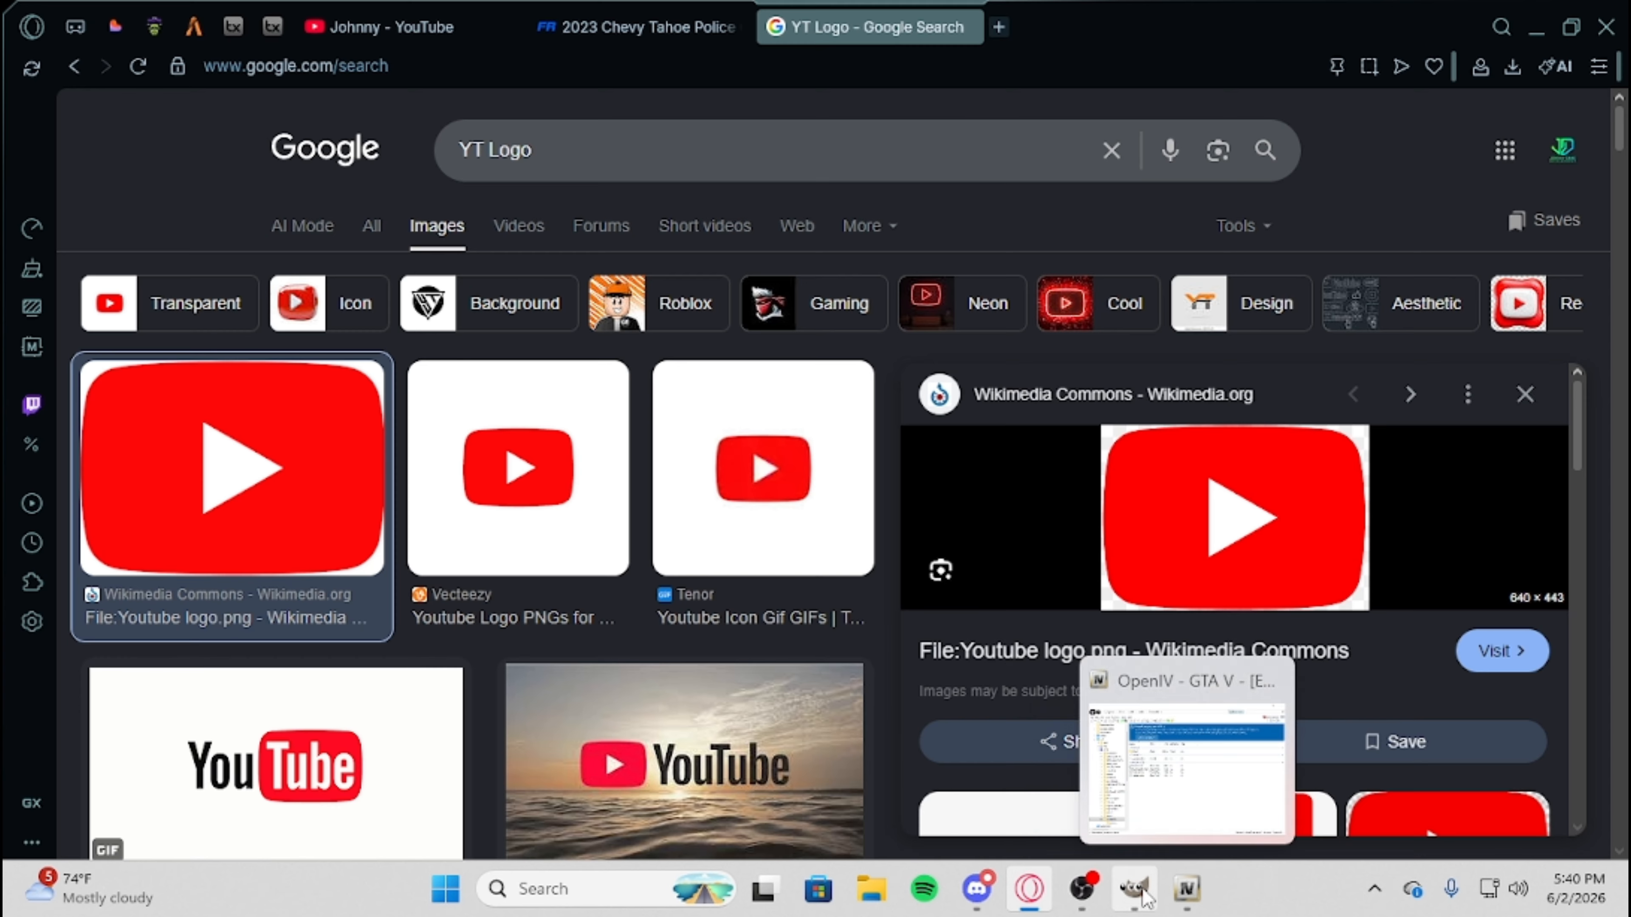
left_click(1133, 889)
key("ctrl+v")
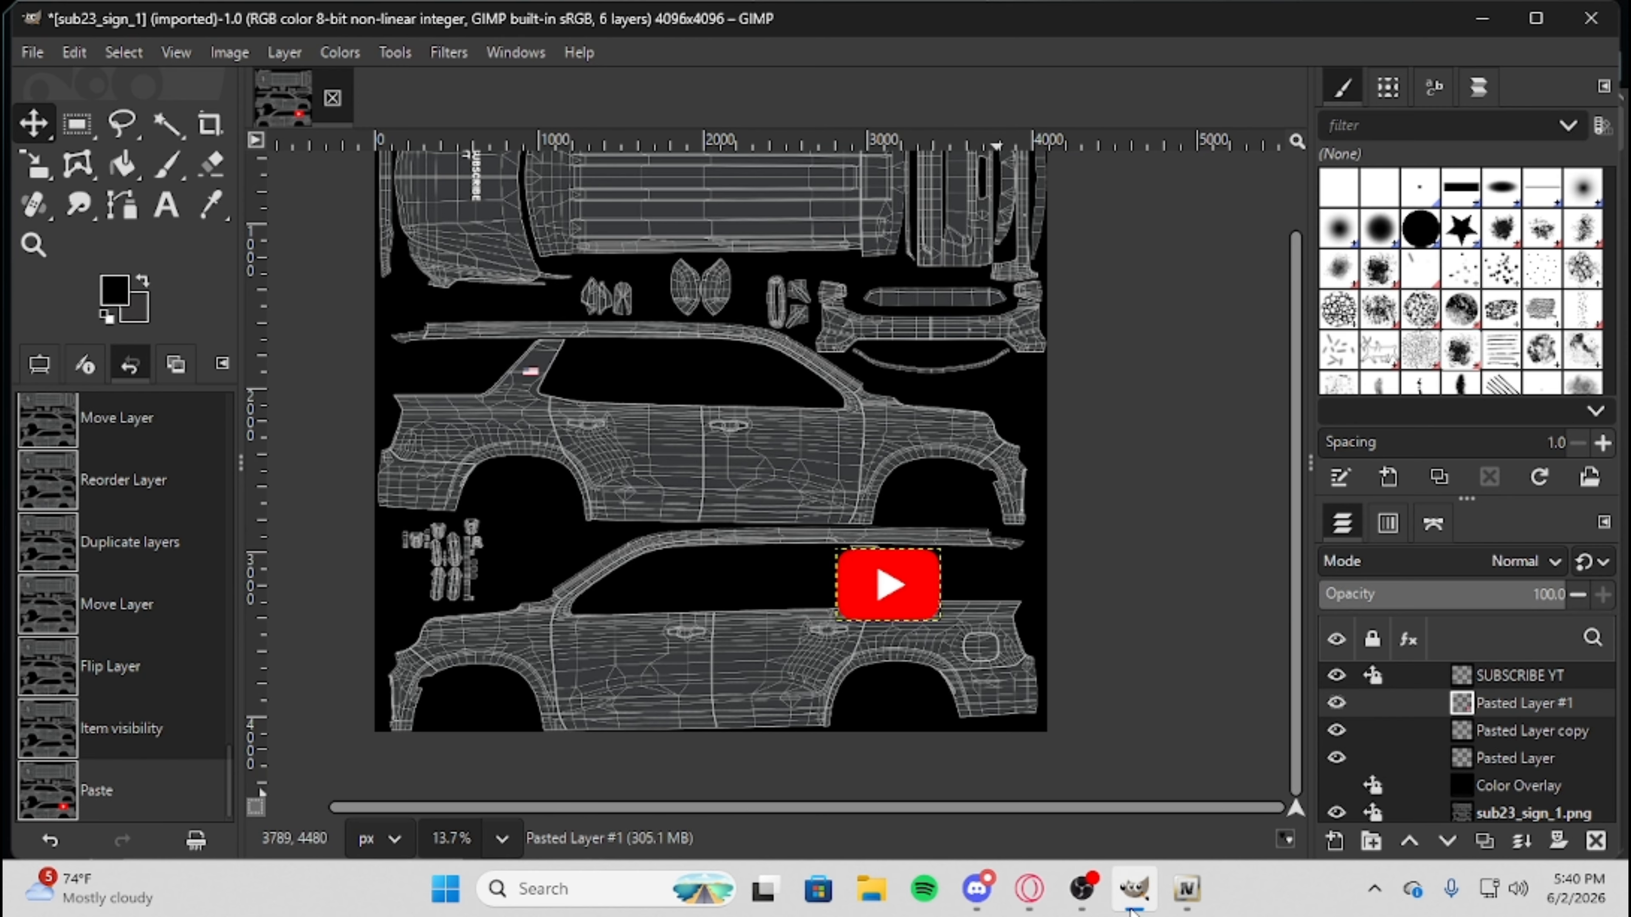
Place the YouTube logo on the front door of the lower side view and scale it to about 430 × 298 px.
scroll(1059, 634, "up", 5)
left_click_drag(746, 546, 390, 712)
left_click_drag(702, 810, 494, 835)
left_click(34, 164)
left_click(681, 707)
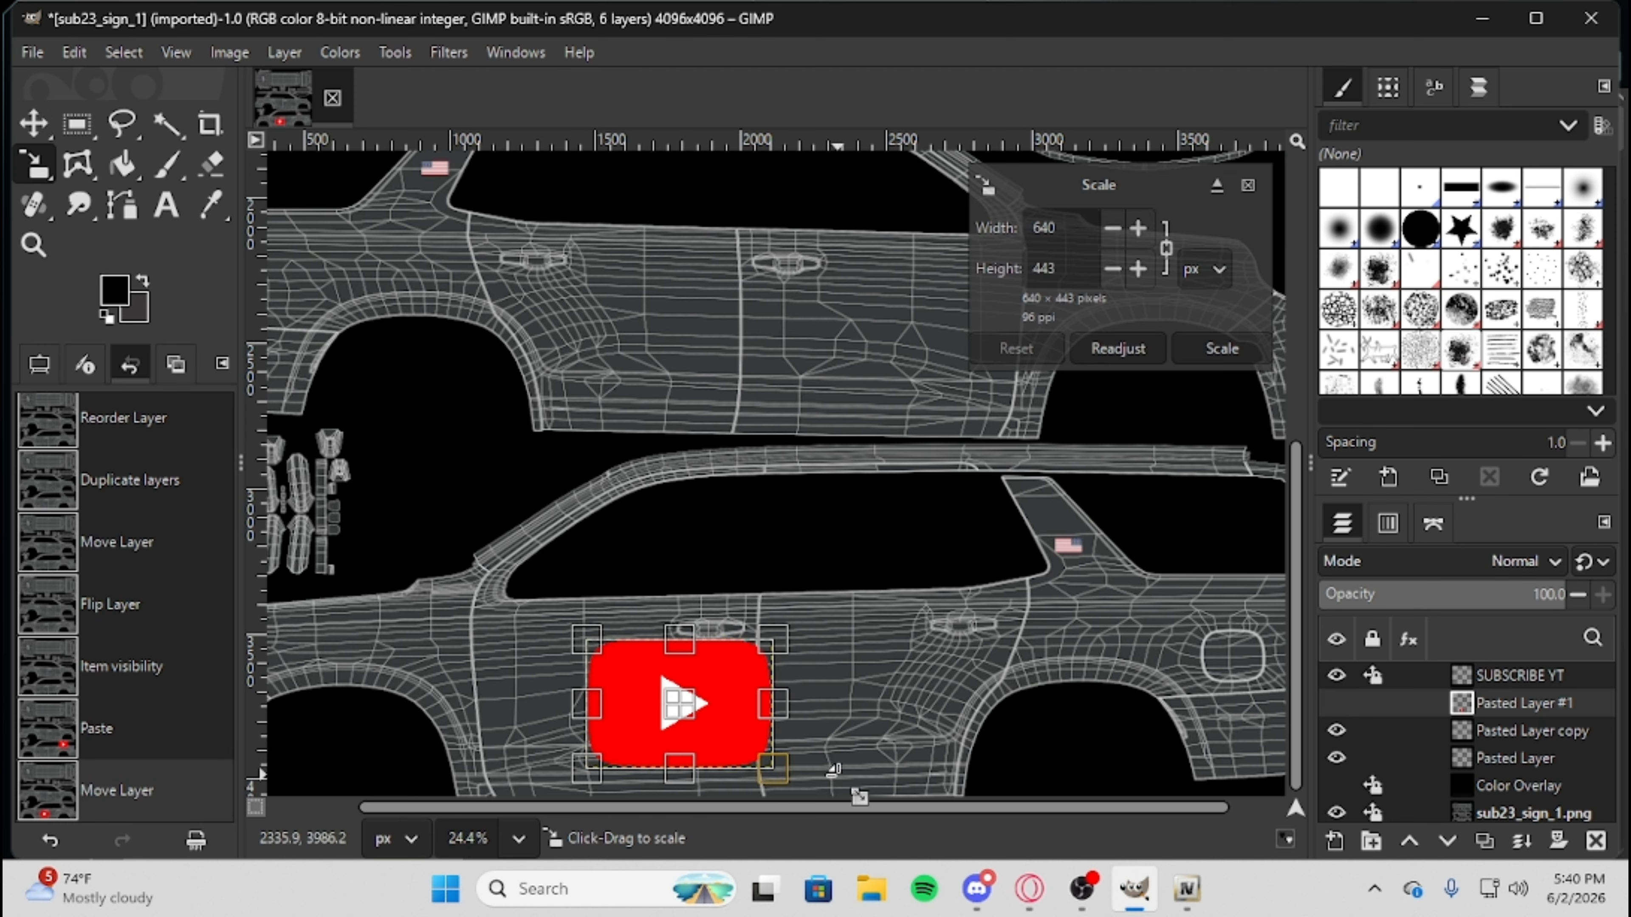
left_click_drag(770, 764, 653, 725)
left_click(34, 123)
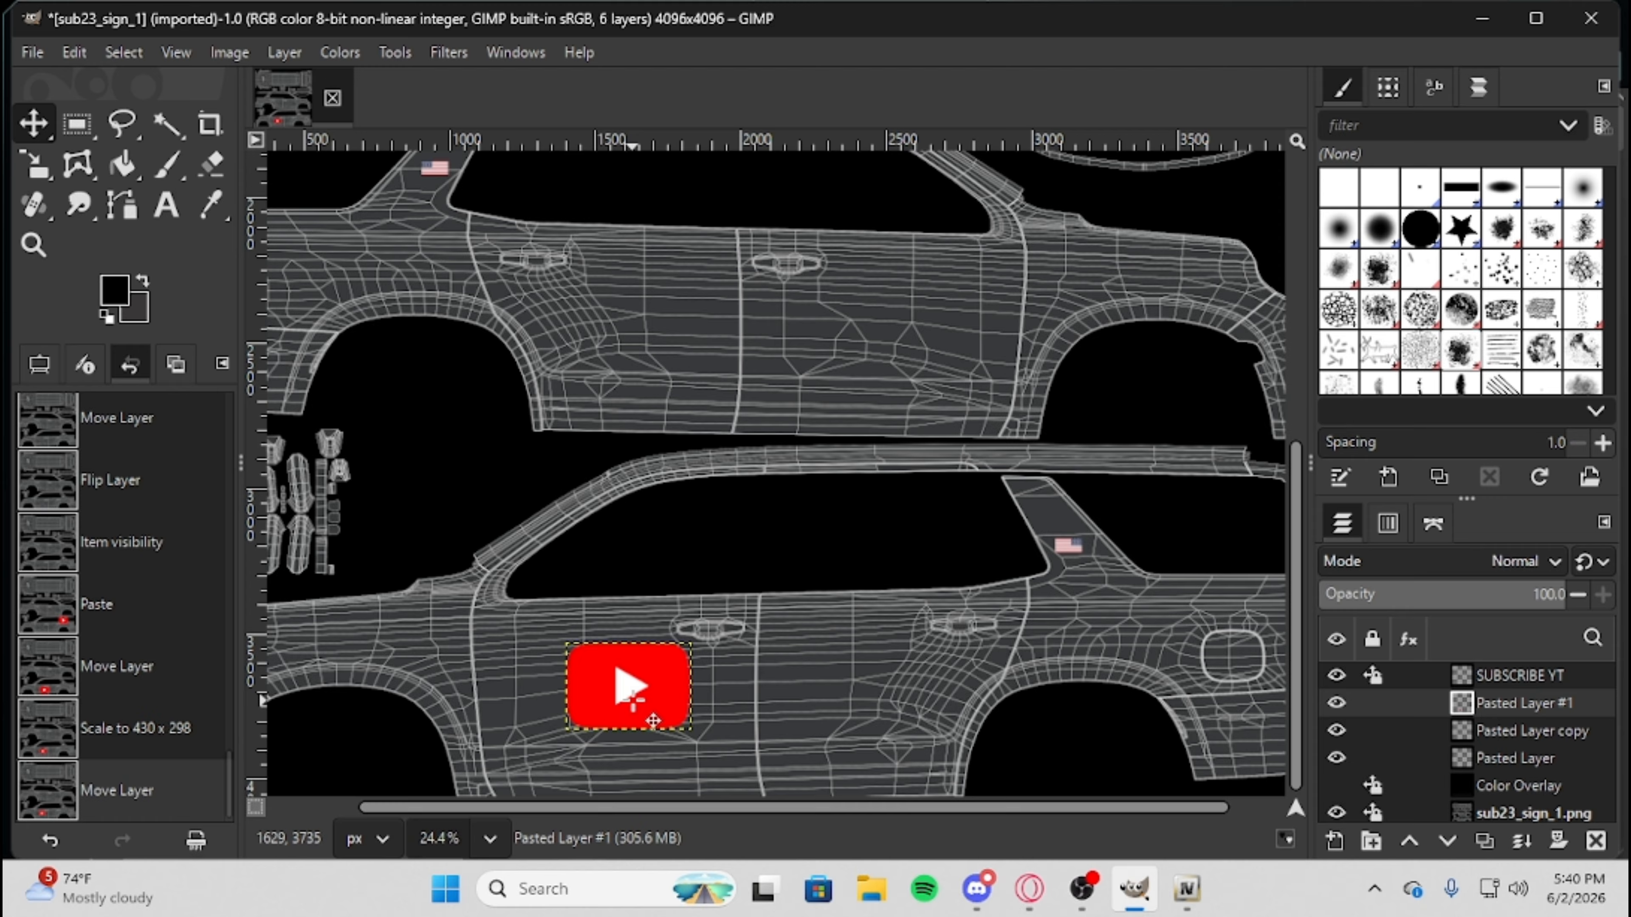
Rotate the YouTube logo on the lower front door by about -5.51° and adjust its position.
left_click(44, 179)
left_click(207, 206)
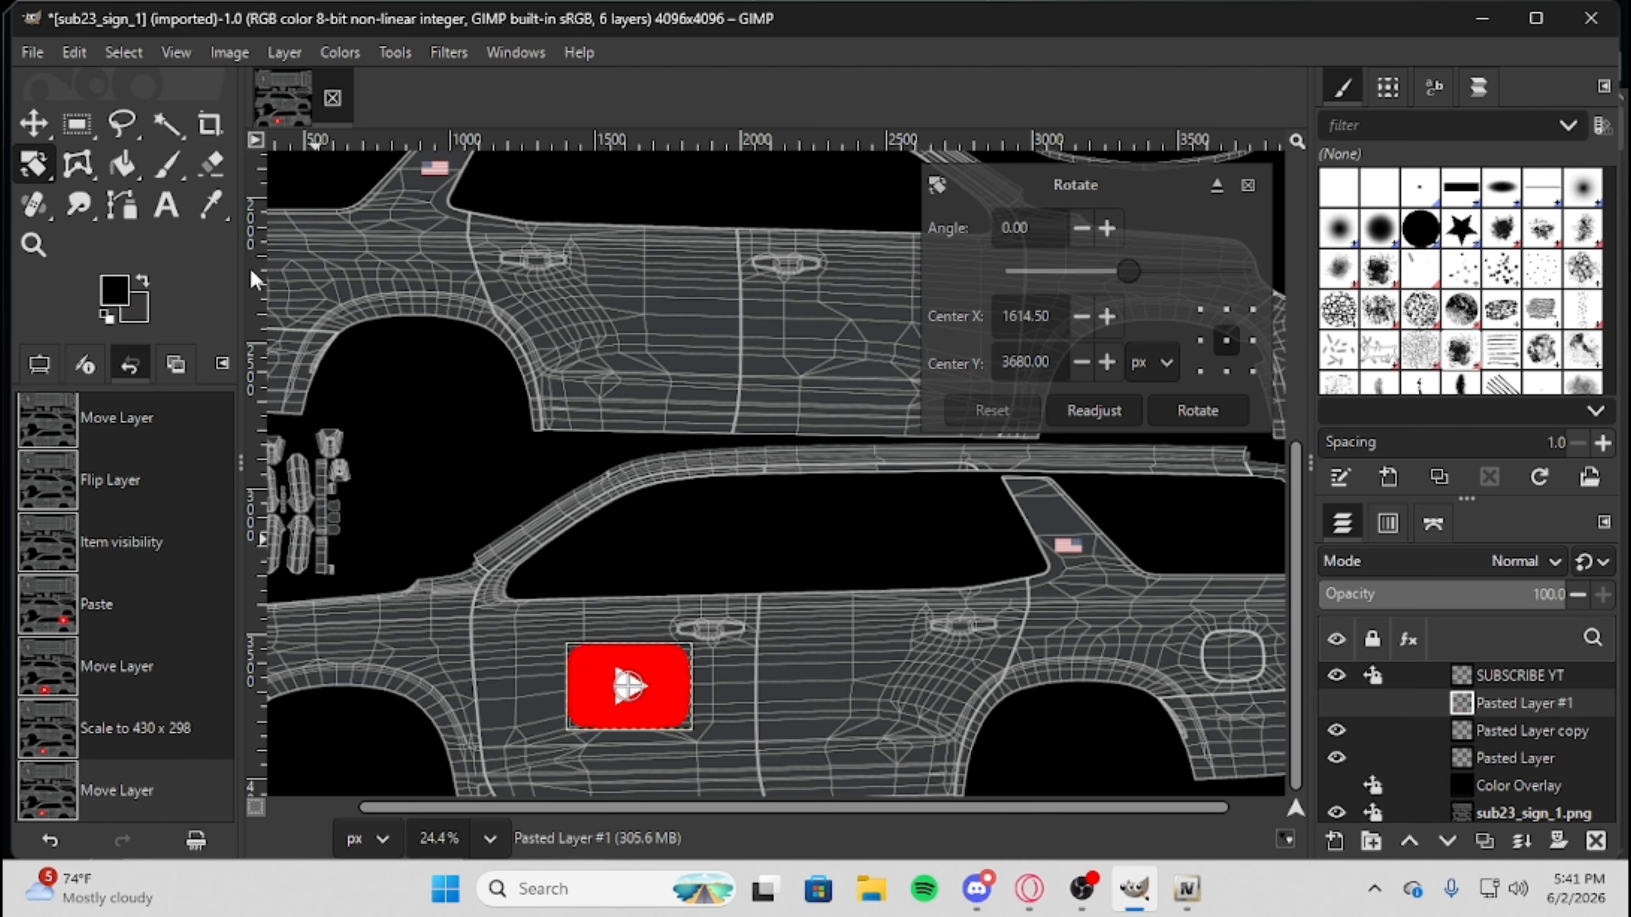
left_click_drag(671, 730, 675, 730)
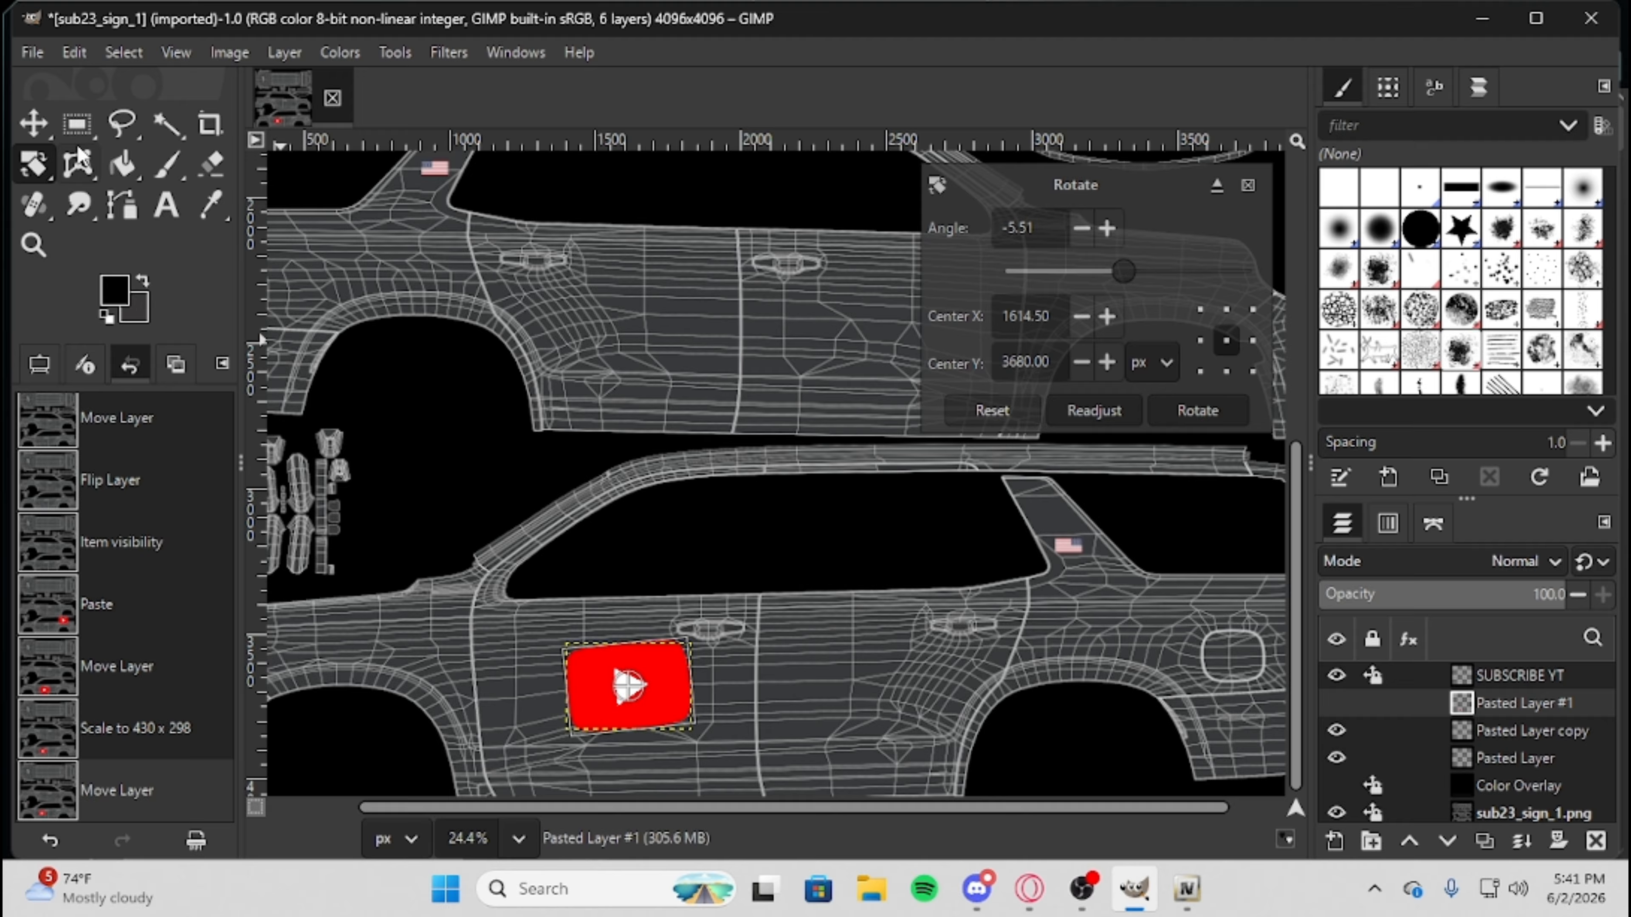
left_click(33, 122)
left_click(831, 703)
scroll(831, 703, "down", 3)
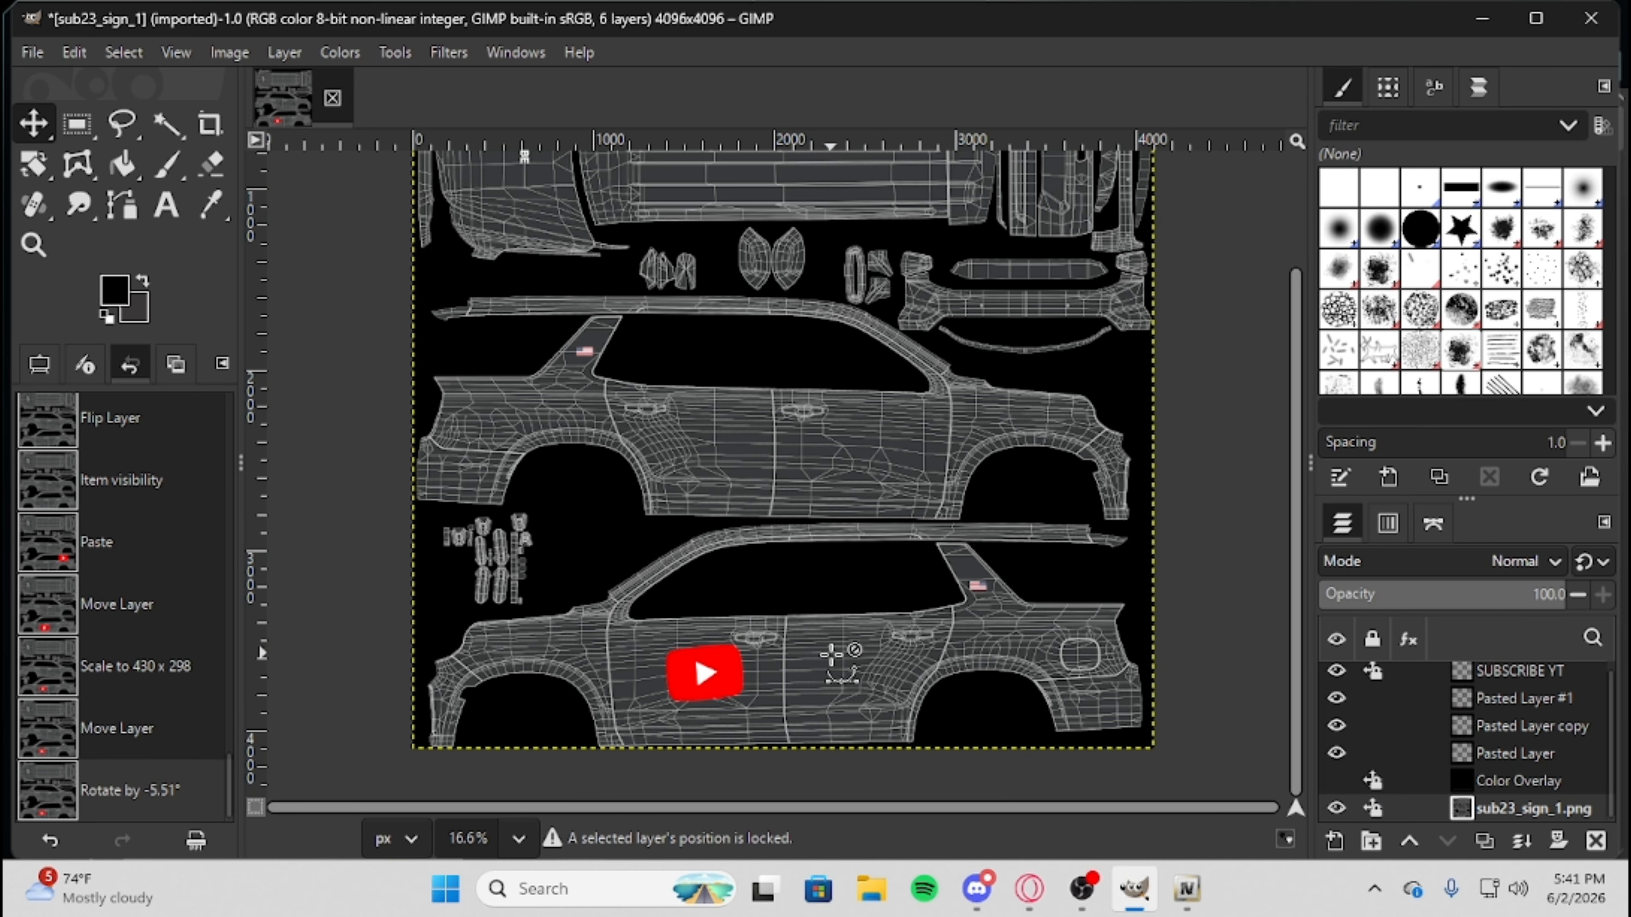
left_click(707, 673)
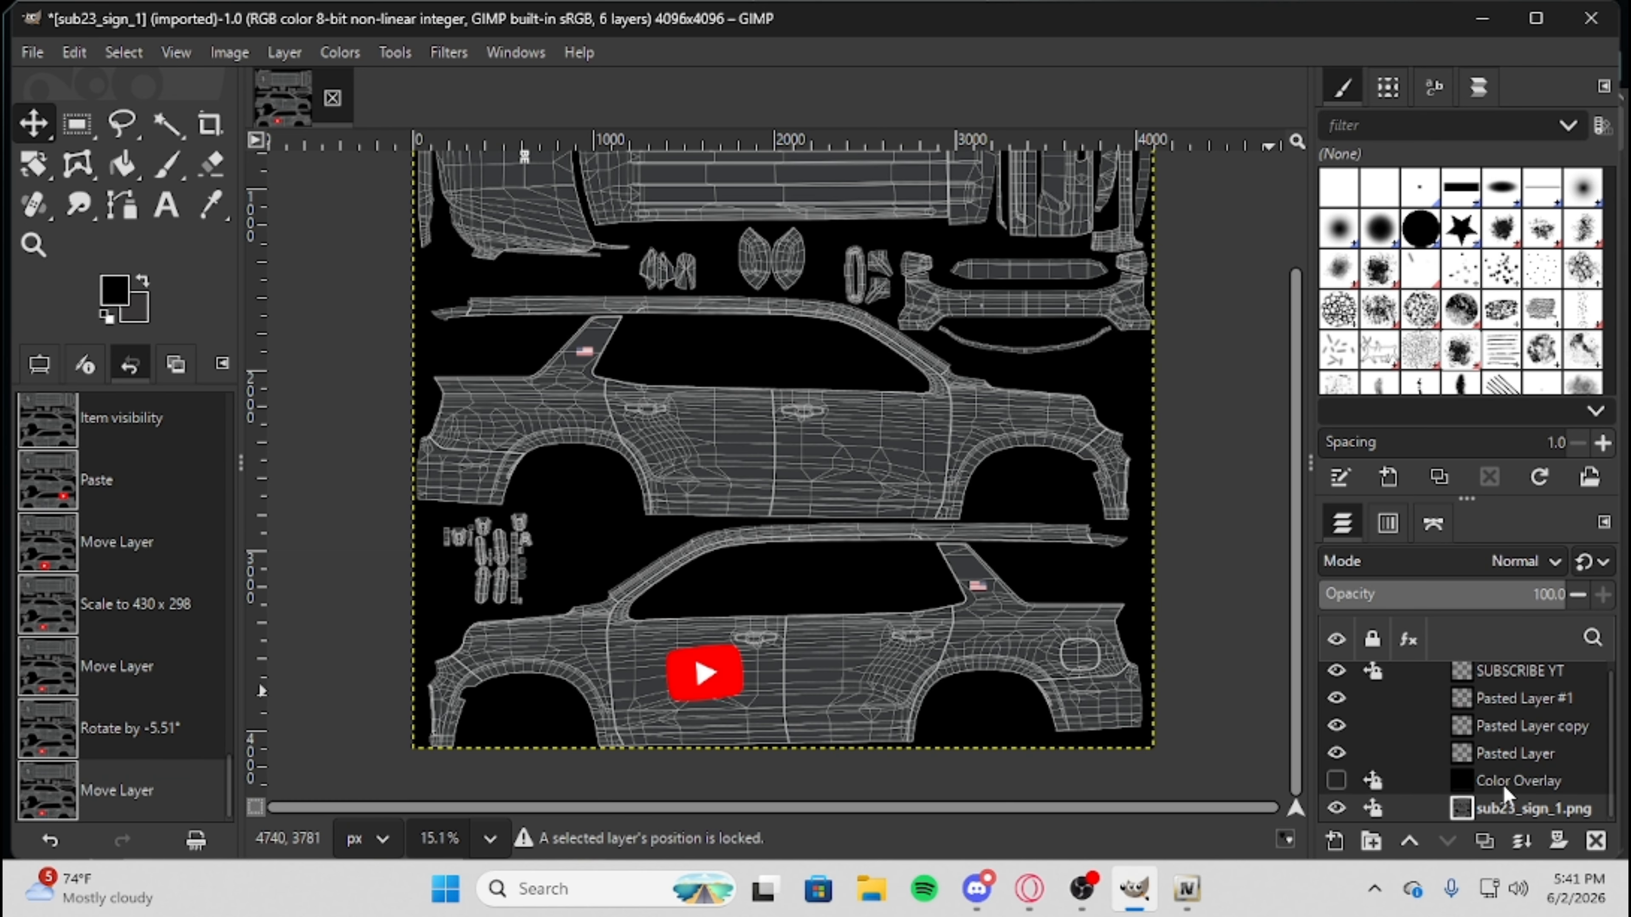
Duplicate the YouTube logo layer and move the copy onto the front door of the upper side view.
left_click(1447, 728)
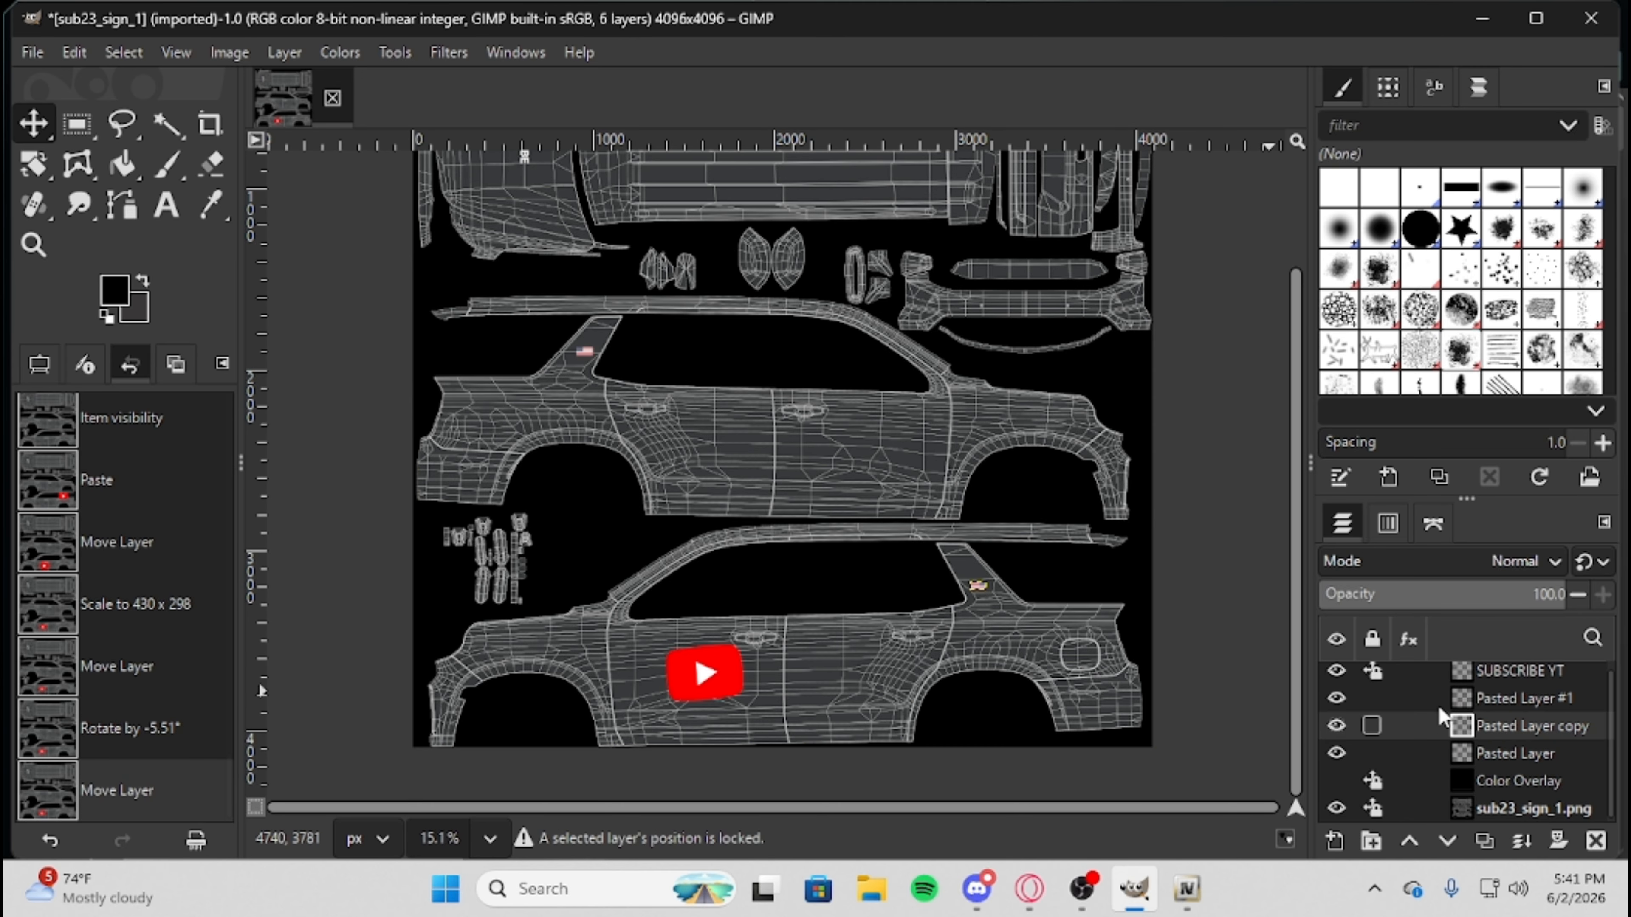
right_click(1449, 711)
right_click(1499, 701)
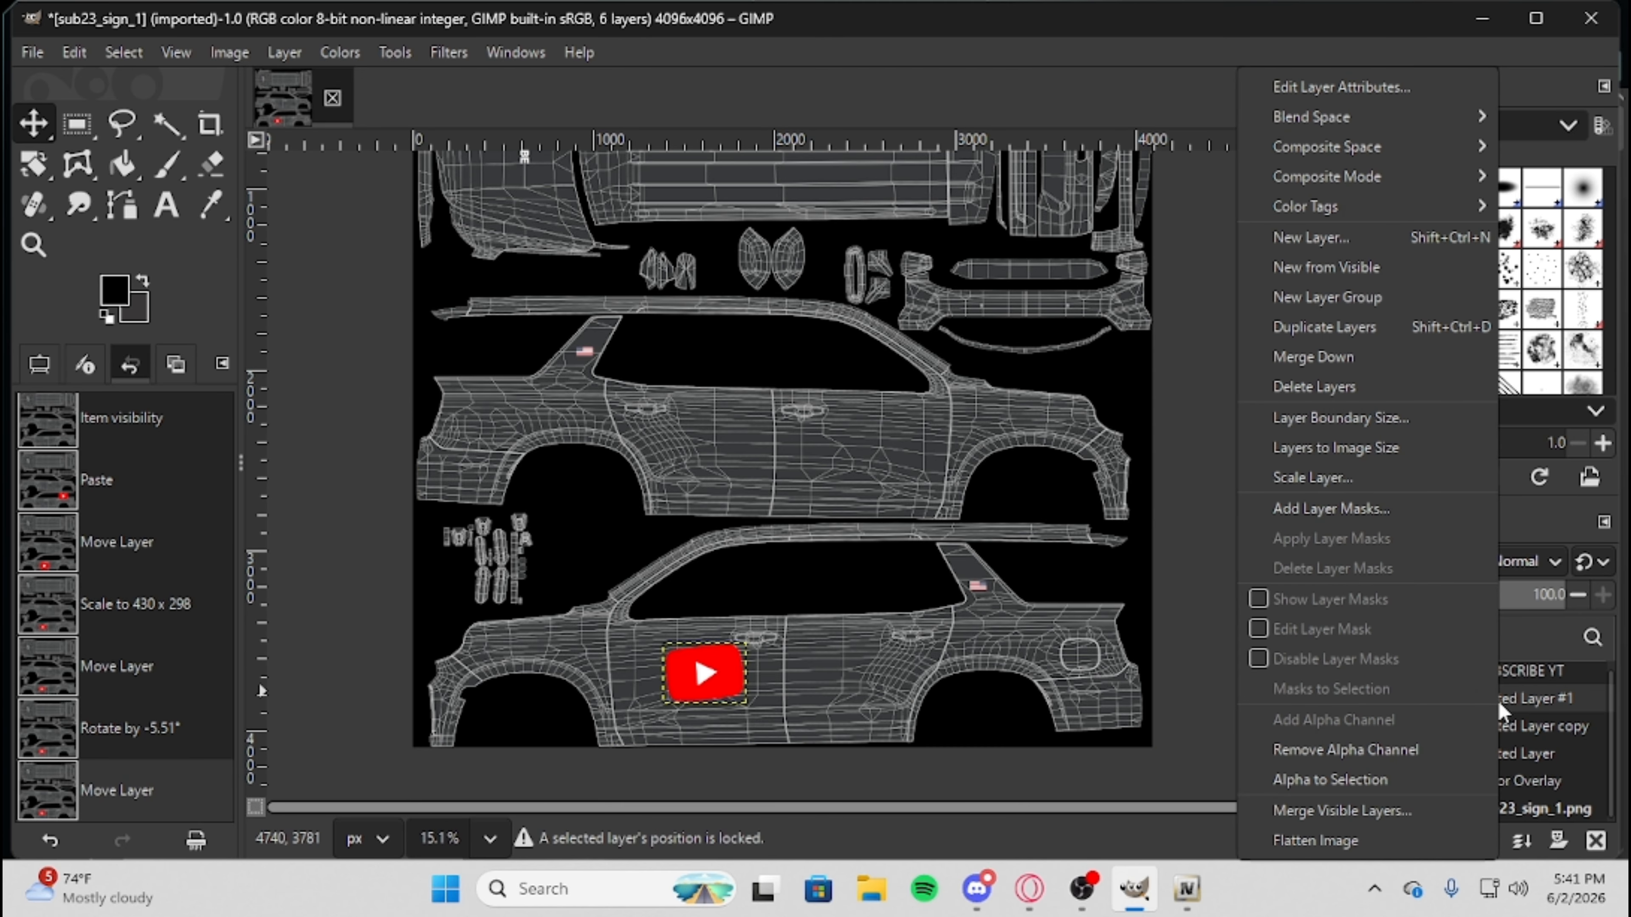
left_click(1519, 699)
right_click(1519, 699)
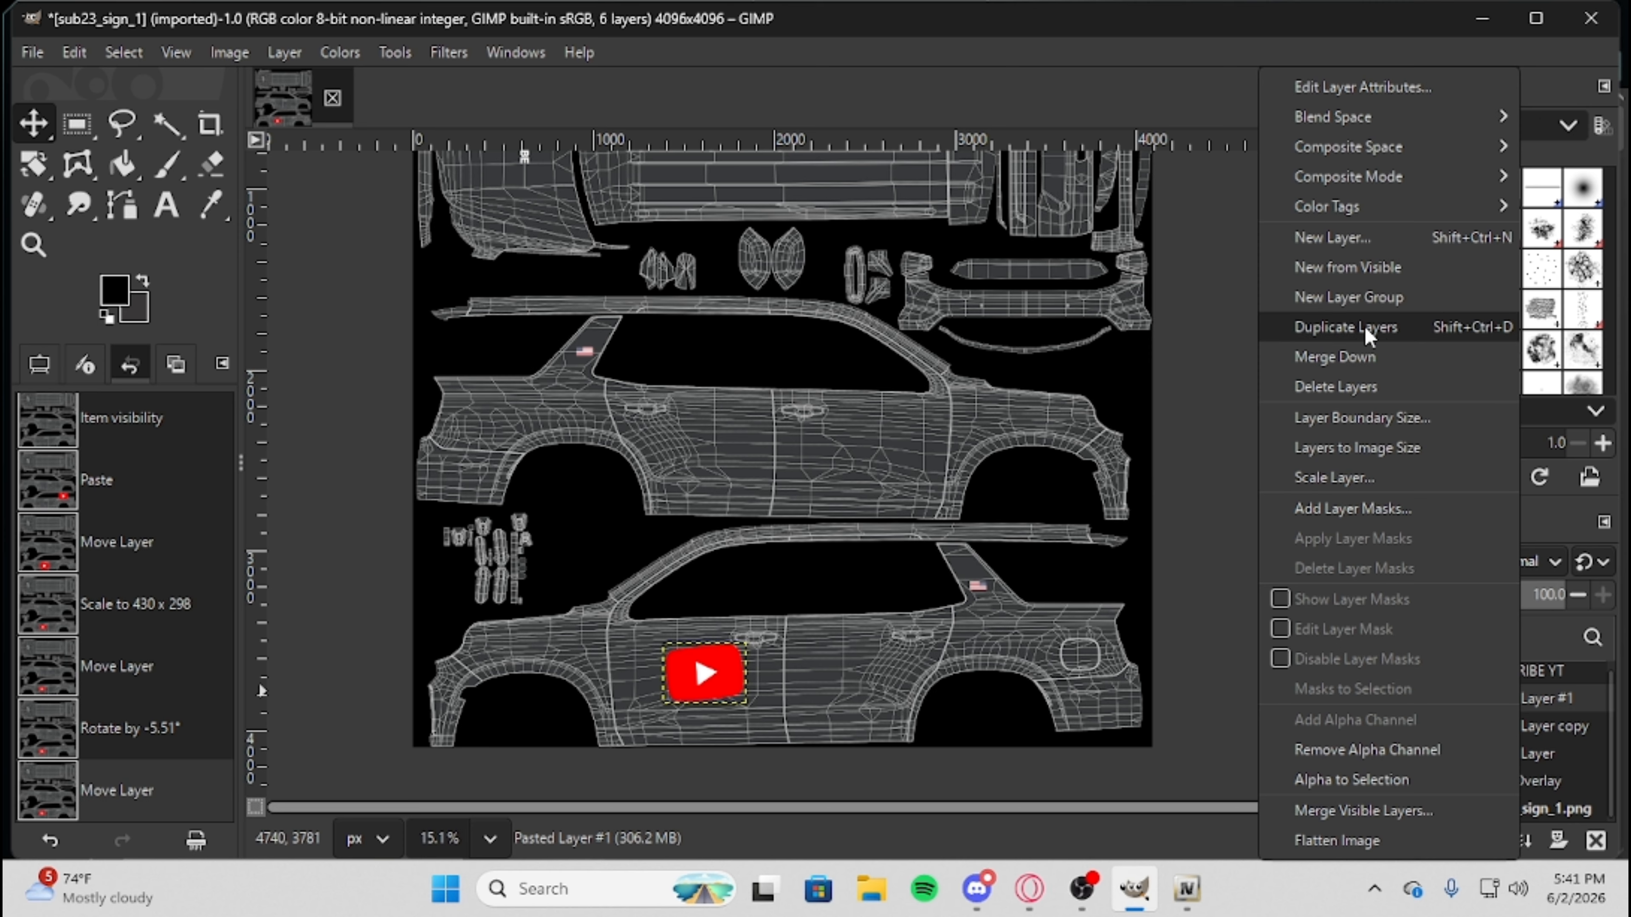
left_click(1412, 327)
left_click_drag(725, 688, 884, 468)
Rotate the YouTube logo on the upper side view's front door by 11.6°.
left_click(33, 164)
left_click(835, 453)
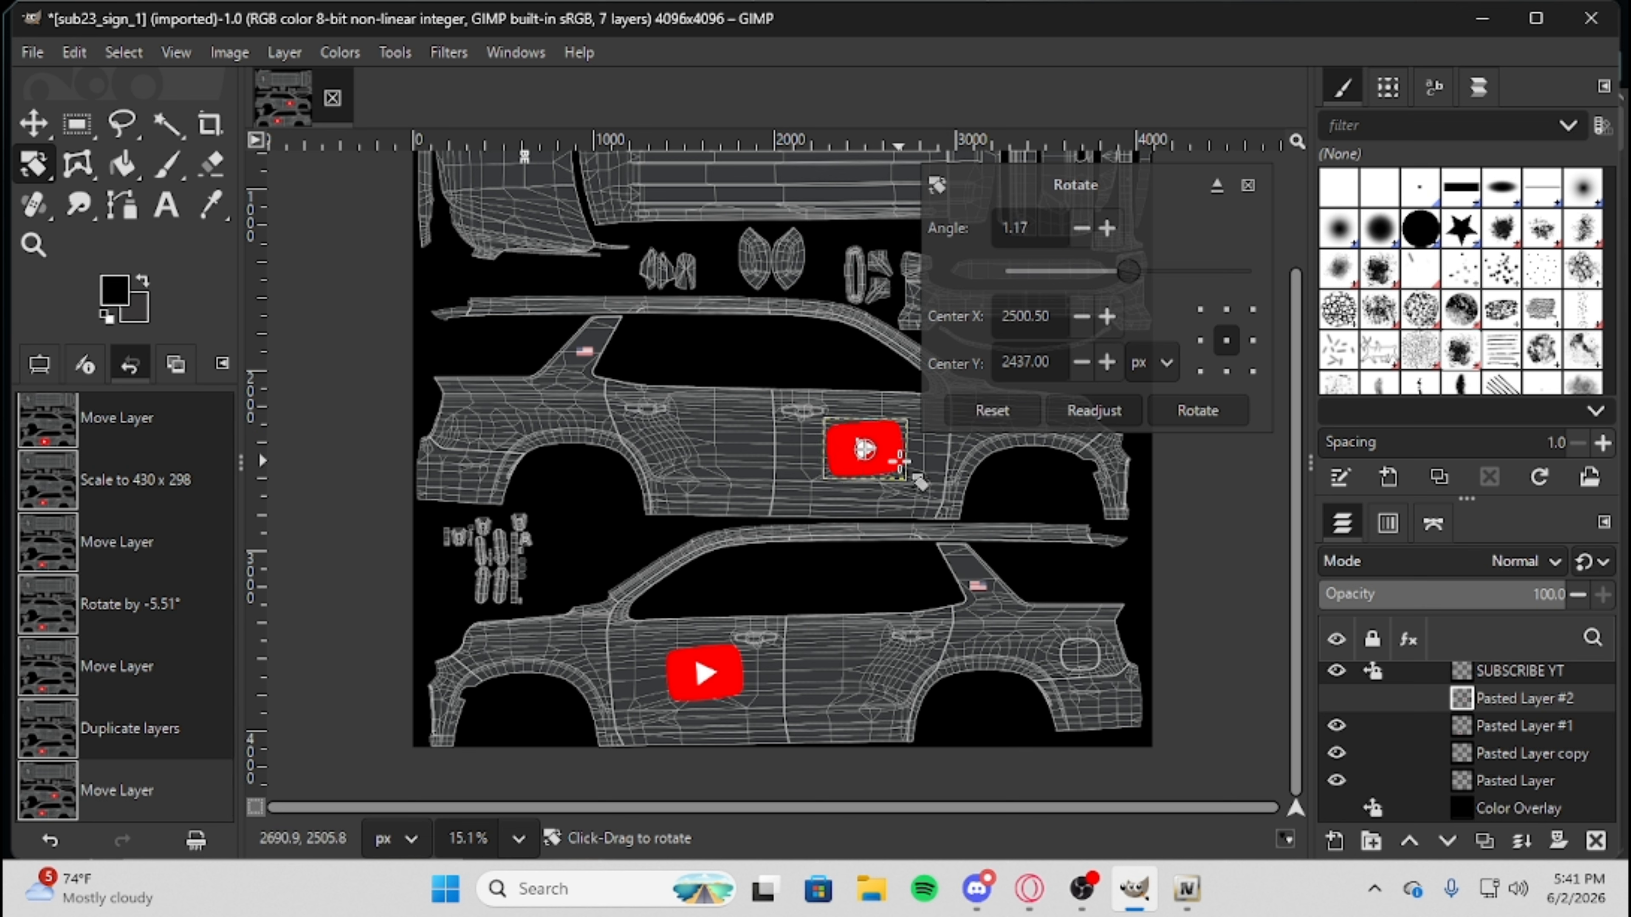
left_click_drag(899, 461, 901, 469)
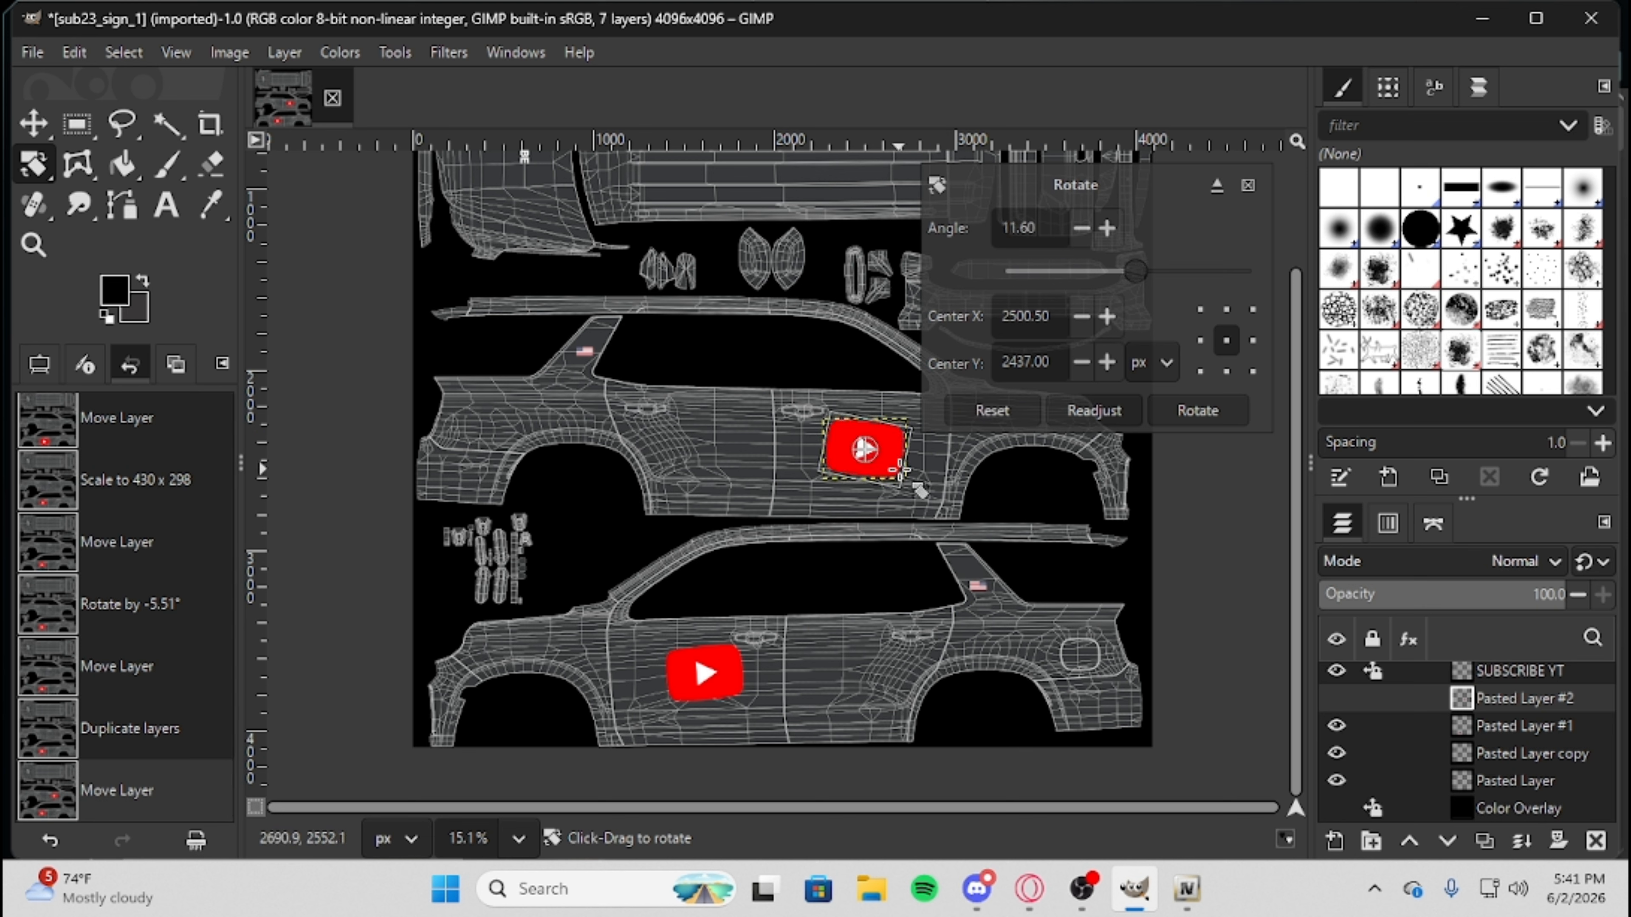
left_click(1094, 410)
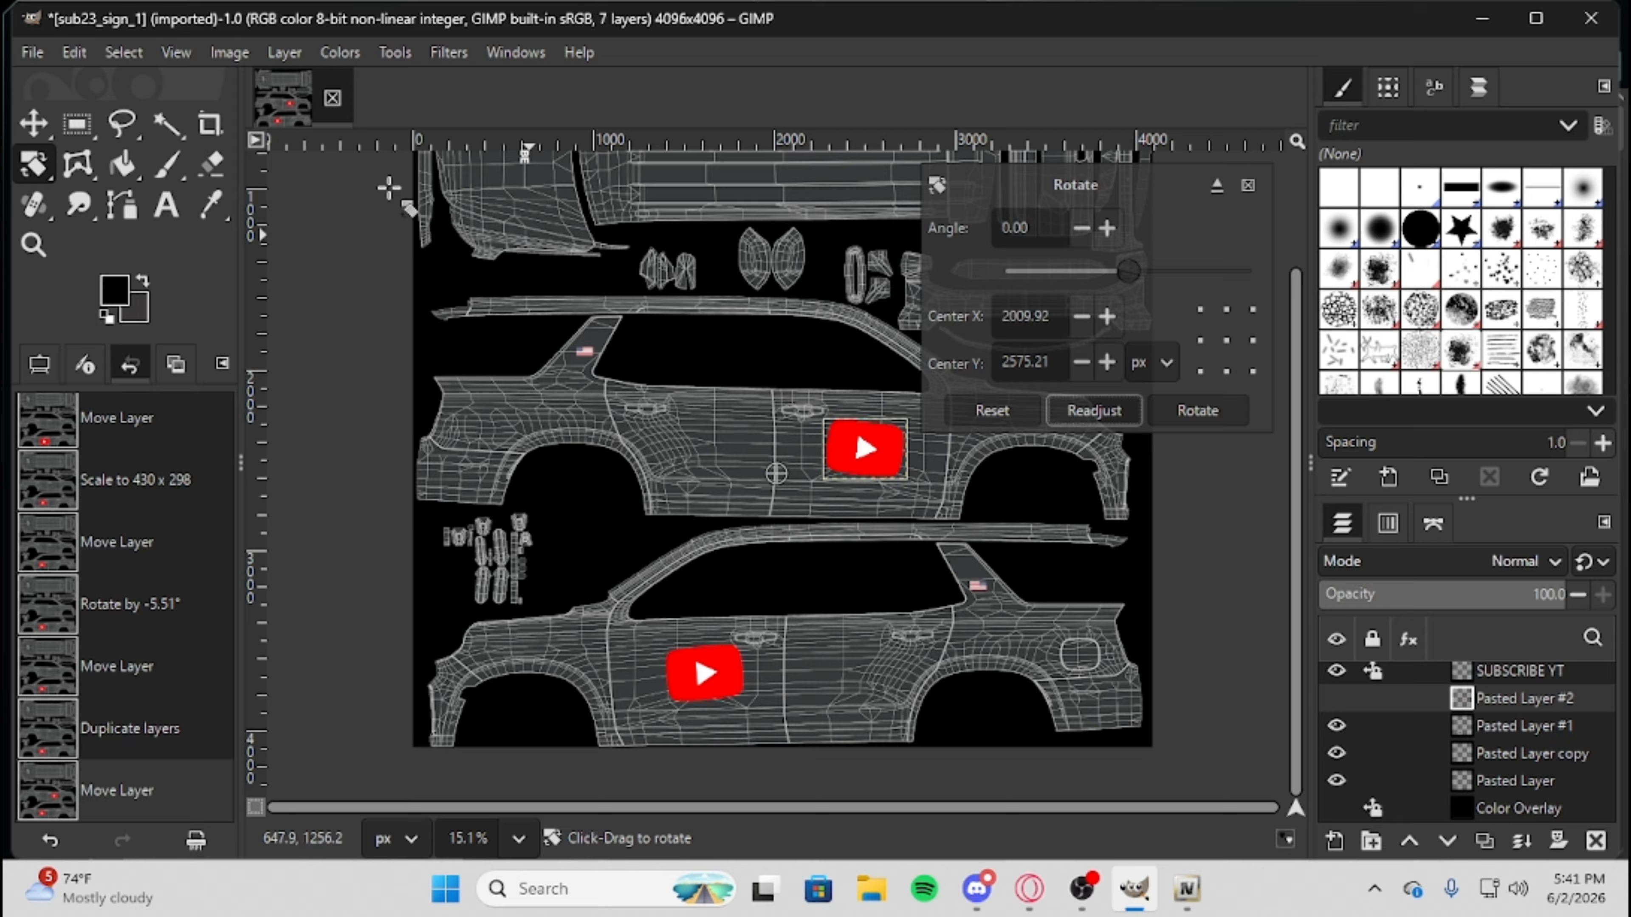
left_click(32, 119)
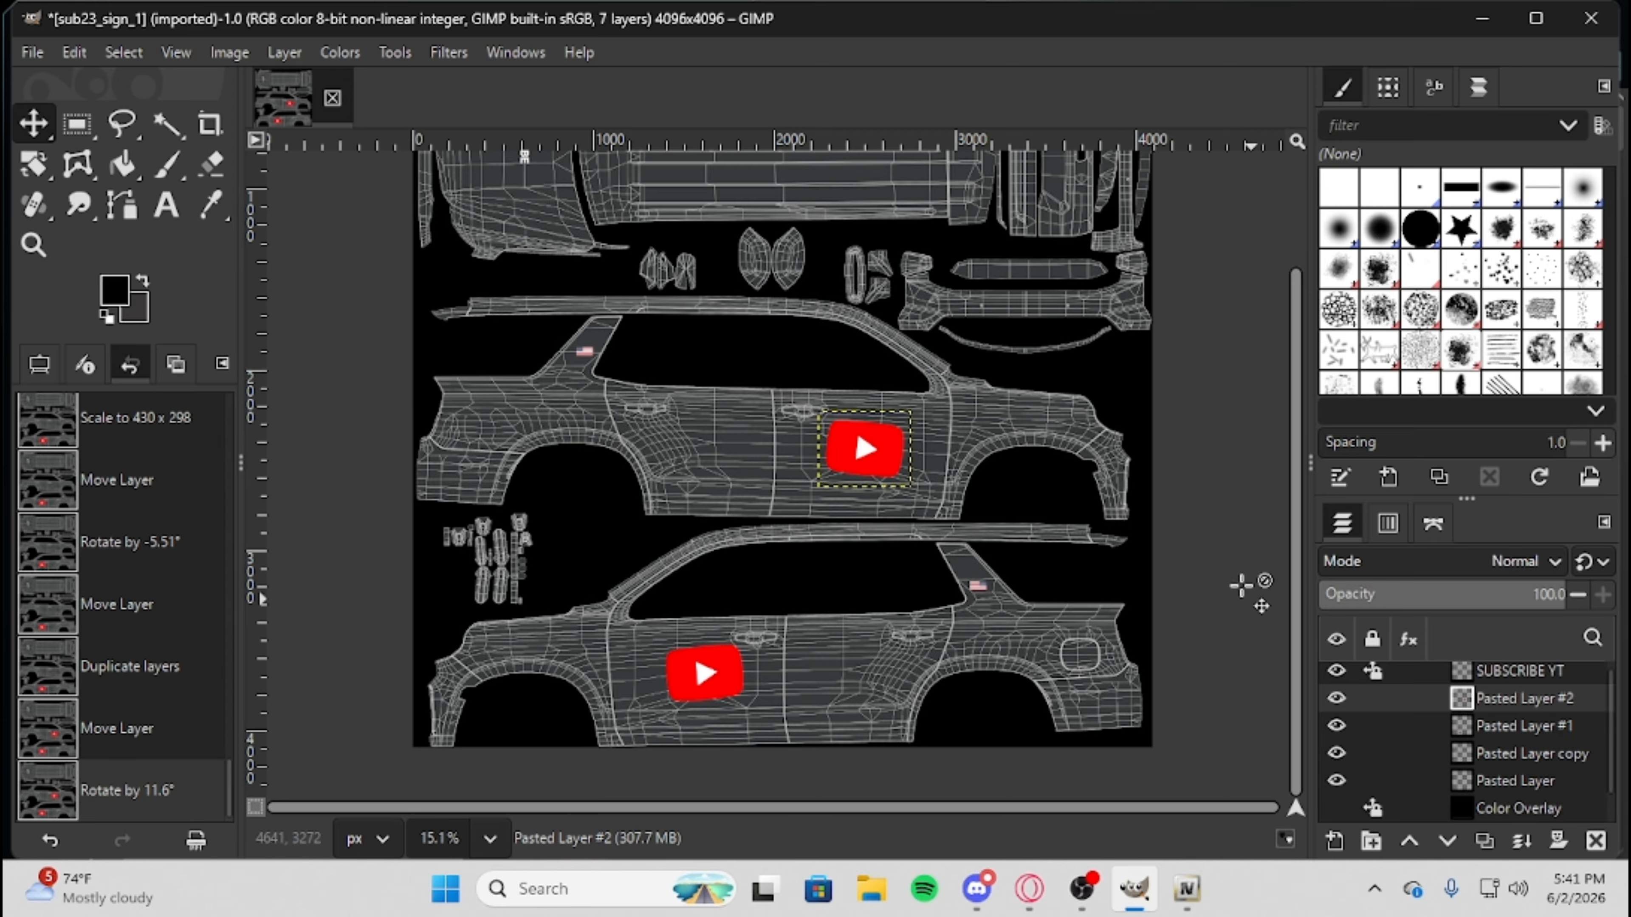
left_click(936, 415)
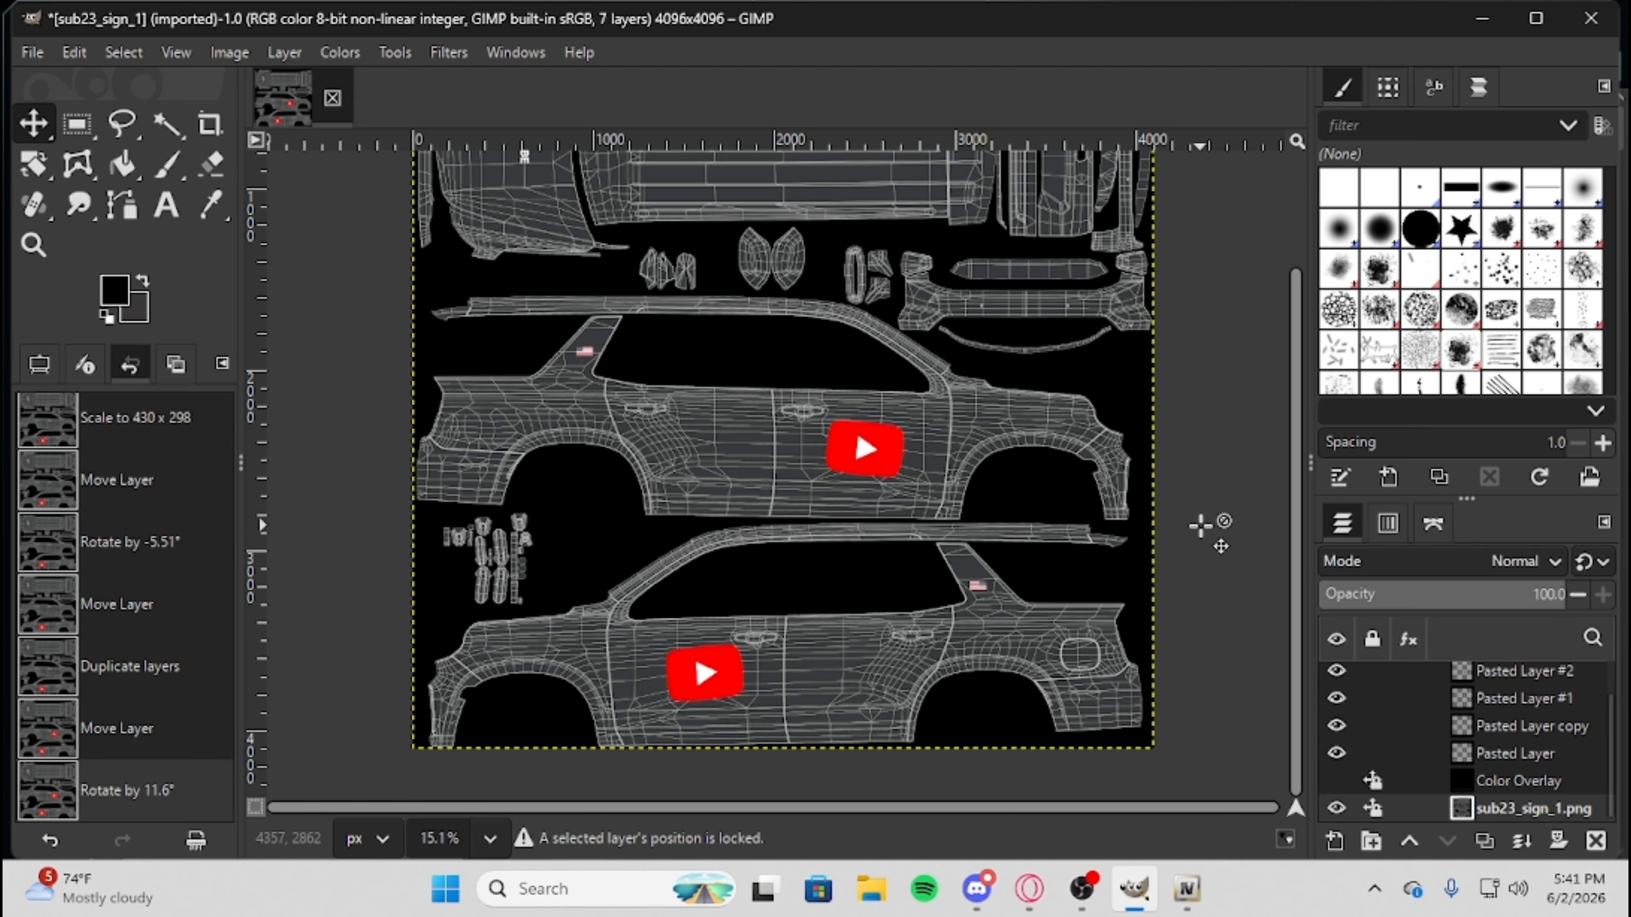
Add a text layer reading 658 on the roof panel of the template.
scroll(1066, 527, "up", 3)
scroll(1053, 524, "down", 2)
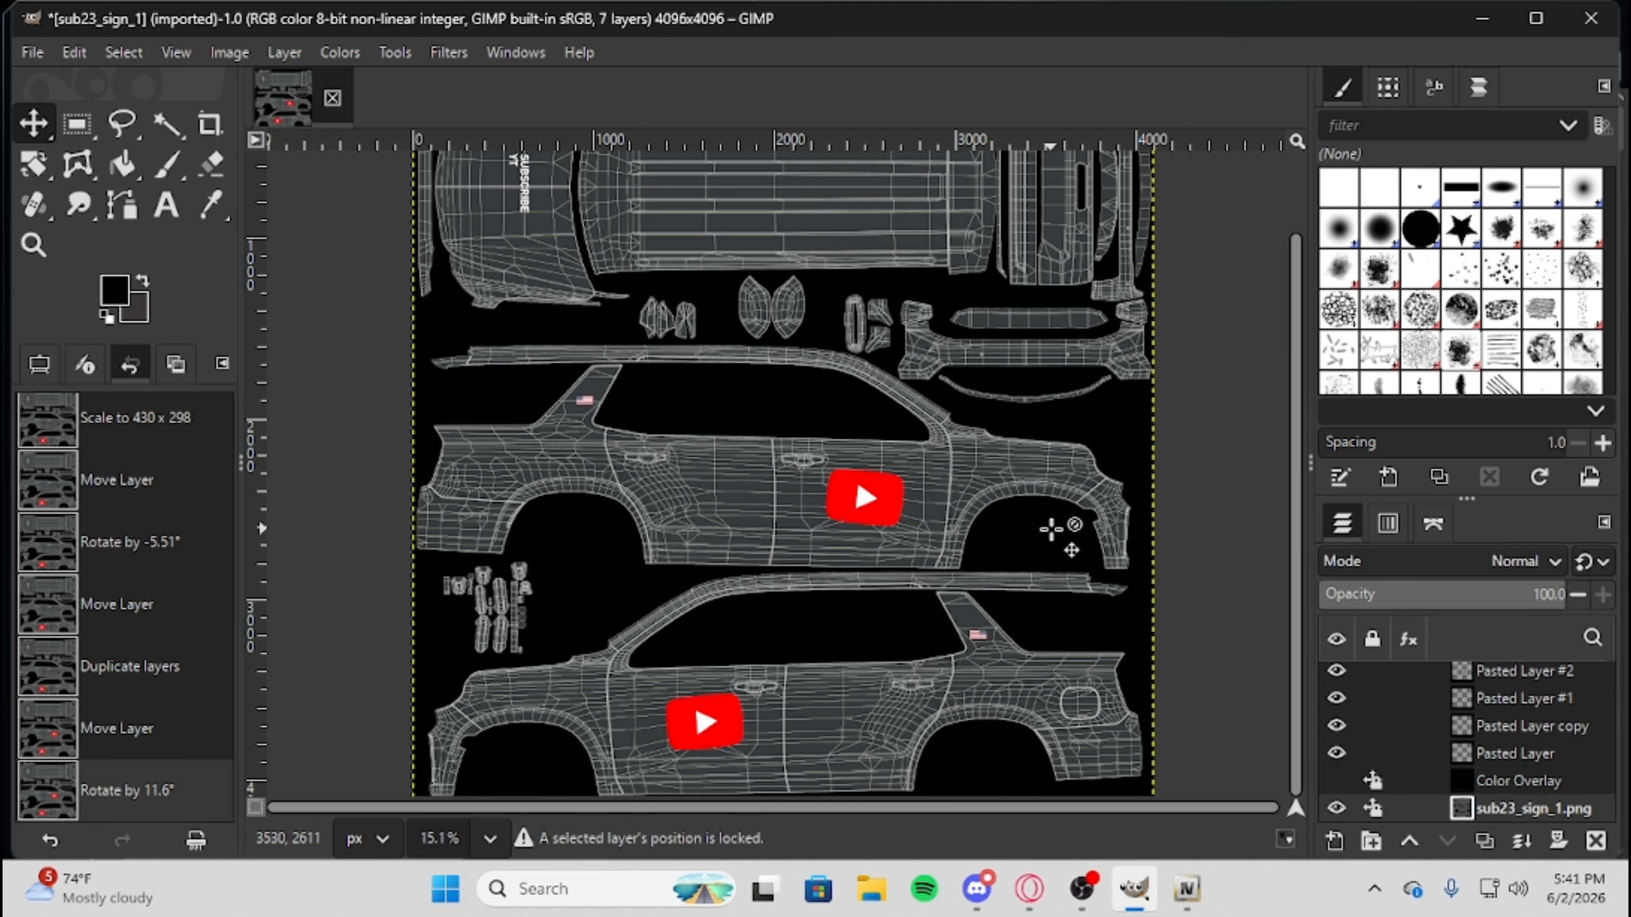
scroll(1059, 533, "up", 2)
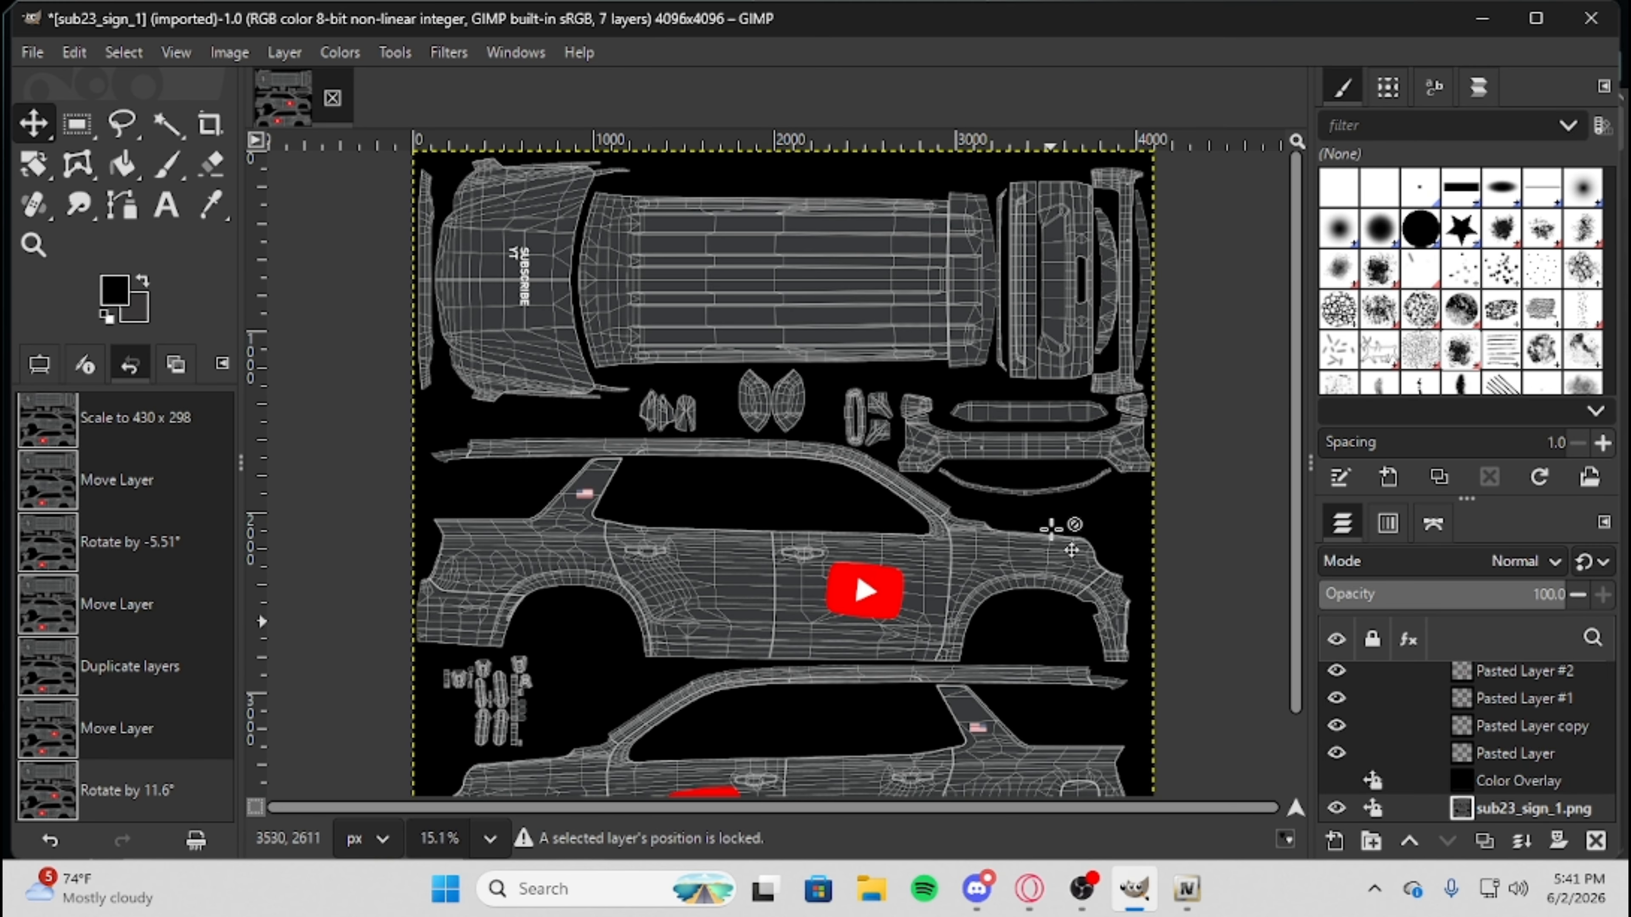
left_click(172, 205)
left_click_drag(703, 243, 929, 343)
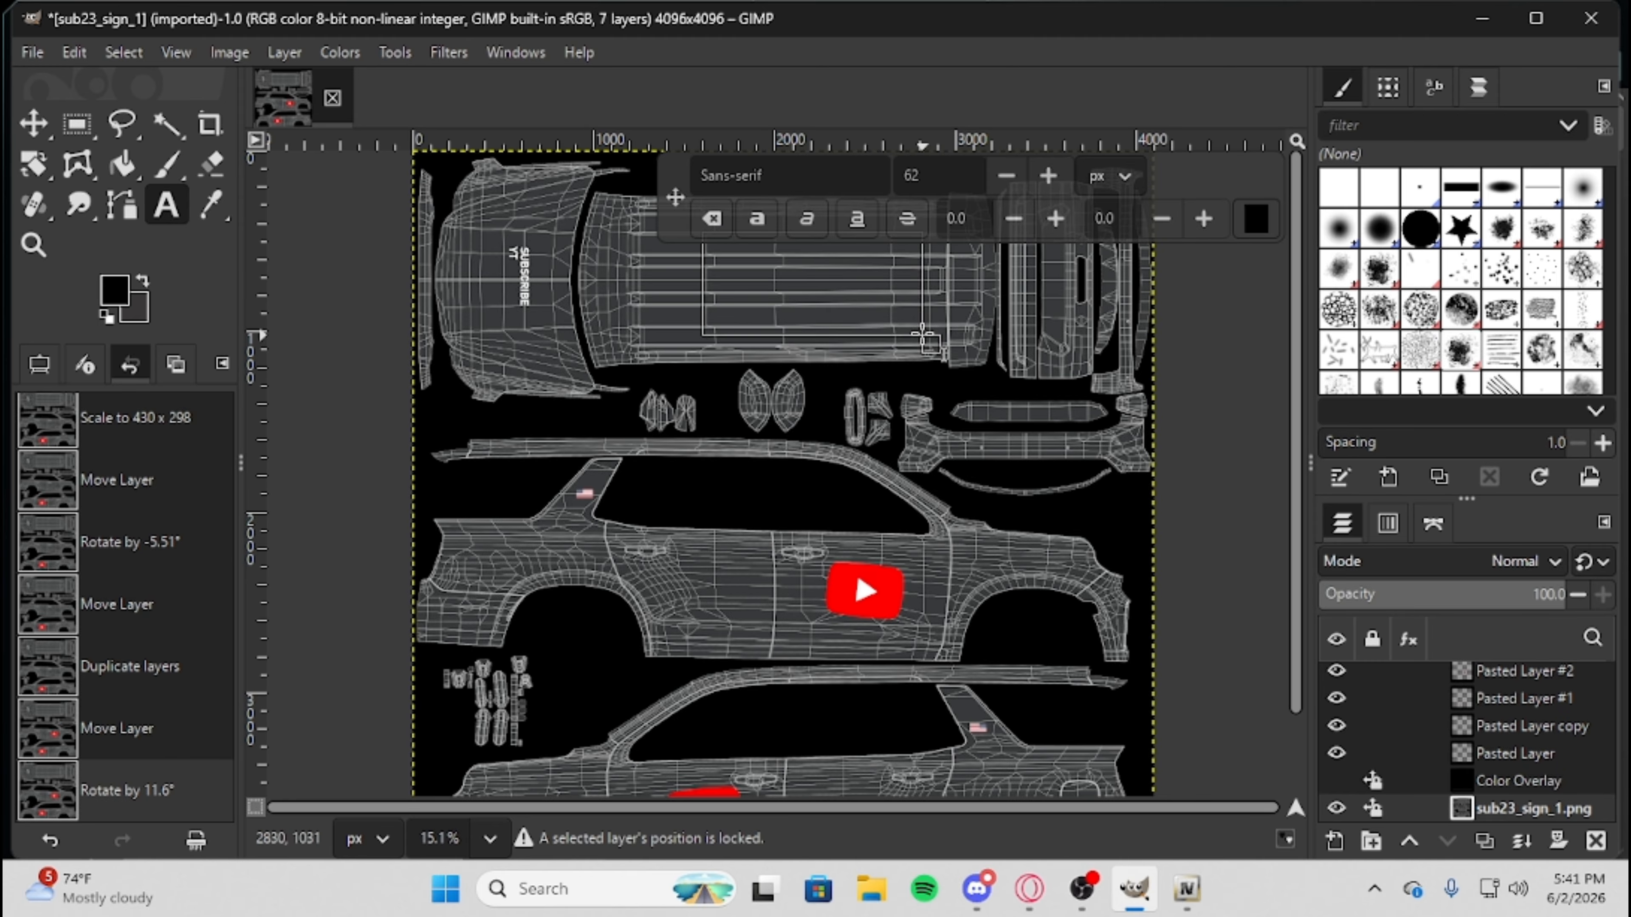
type("001")
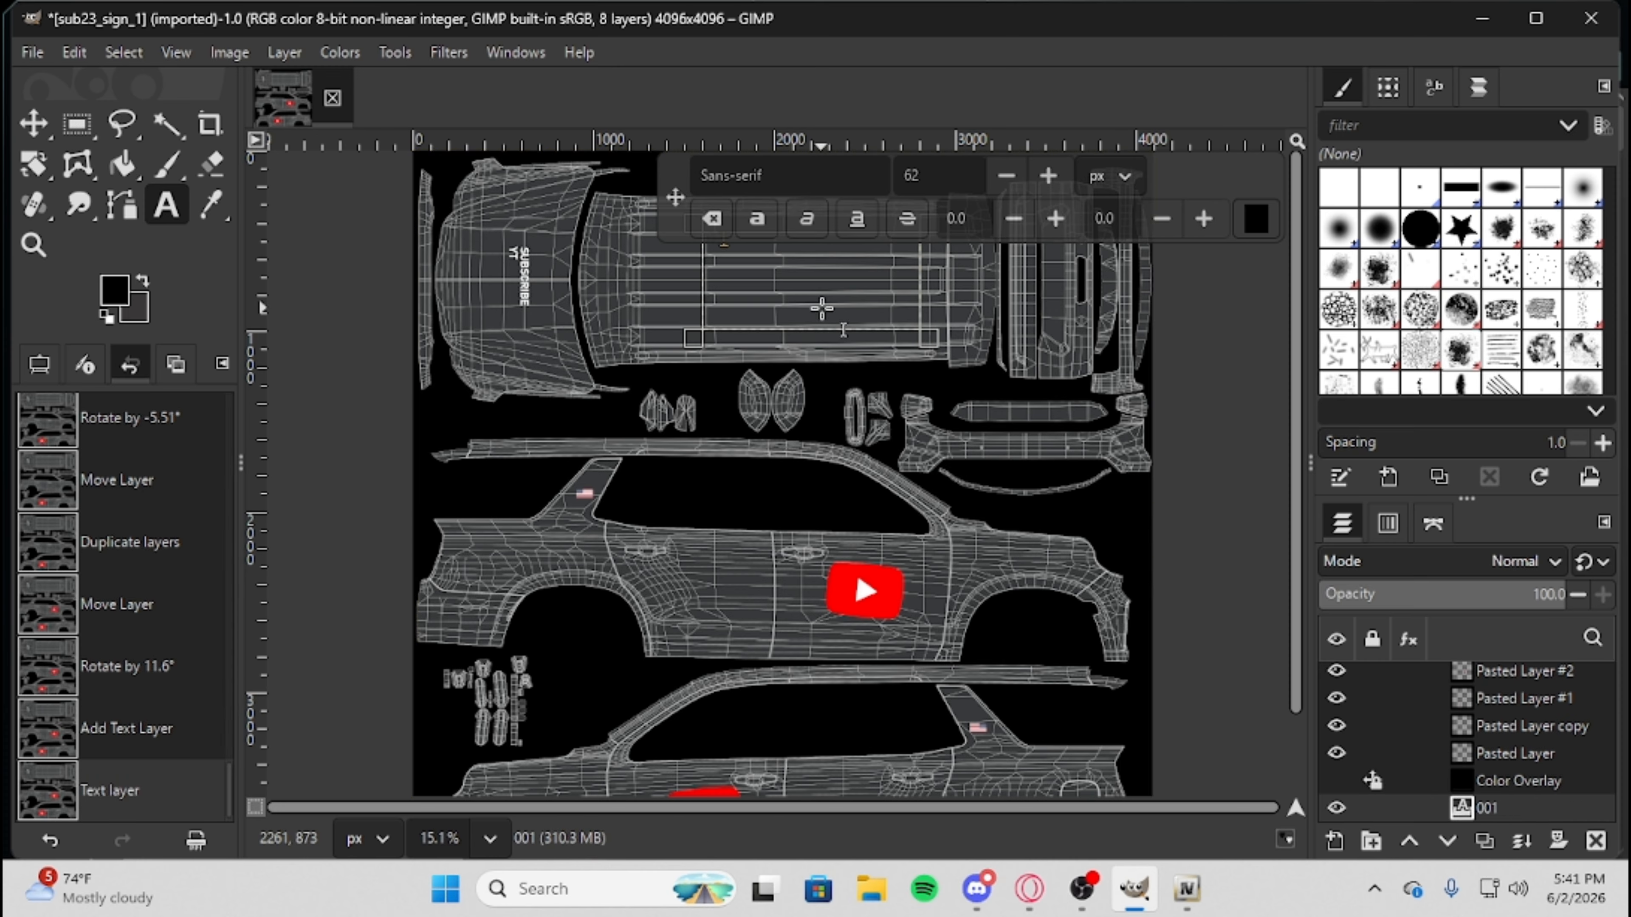
key("BackSpace")
key("BackSpace")
key("BackSpace")
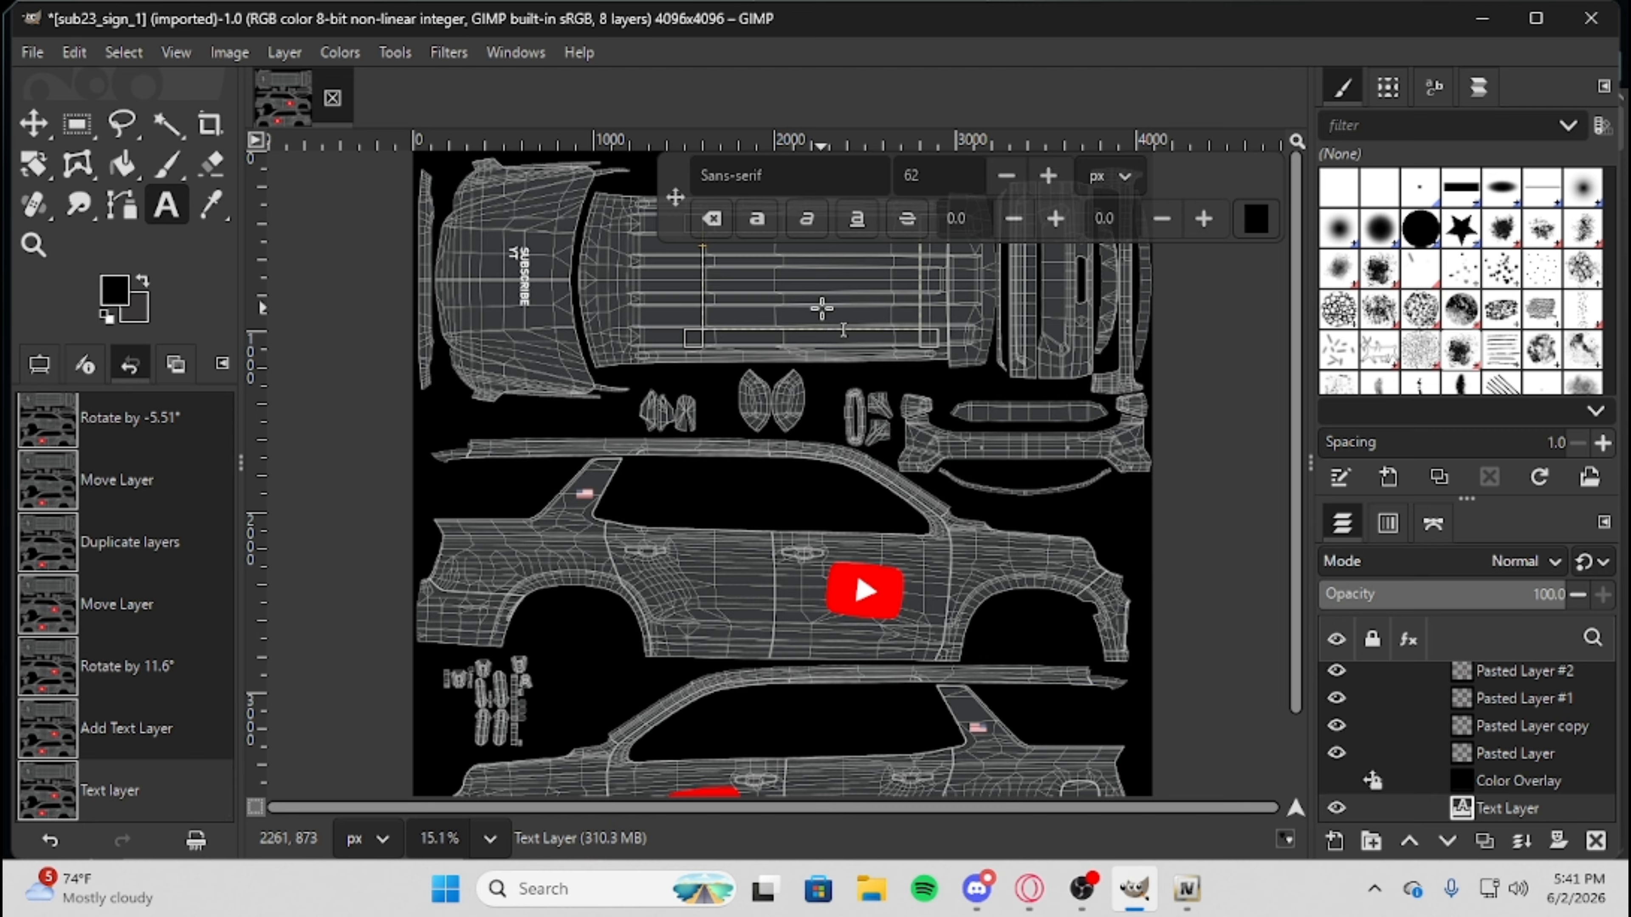
type("658")
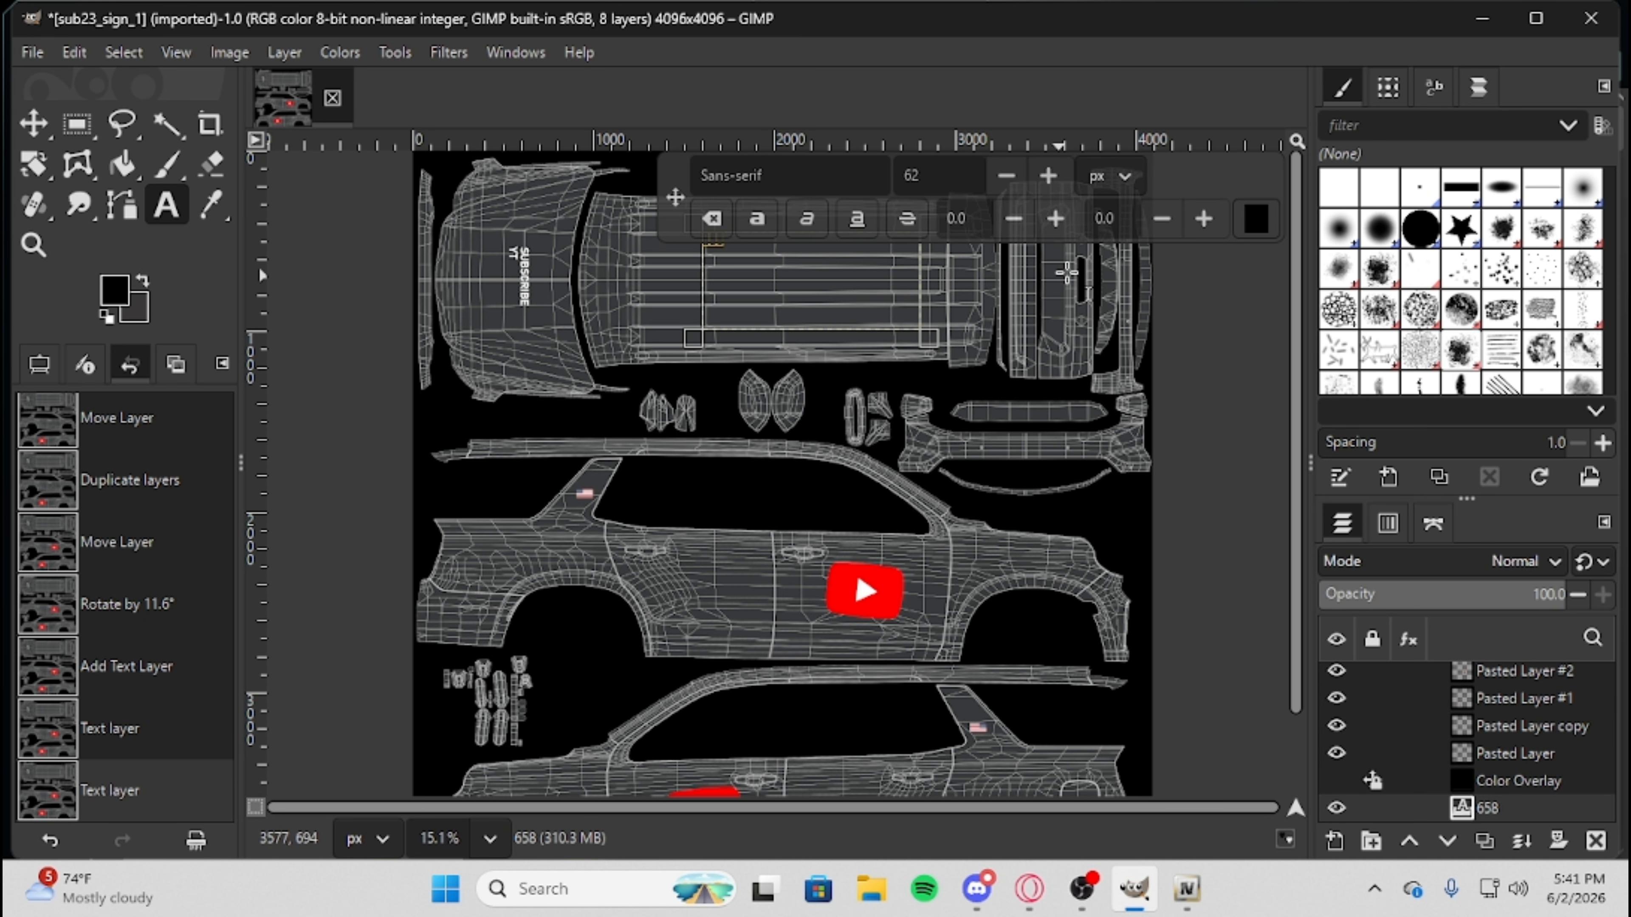
Set the roof number's colour to white (ffffff) and its font to Agency FB Bold.
left_click(1256, 219)
left_click_drag(552, 308, 293, 146)
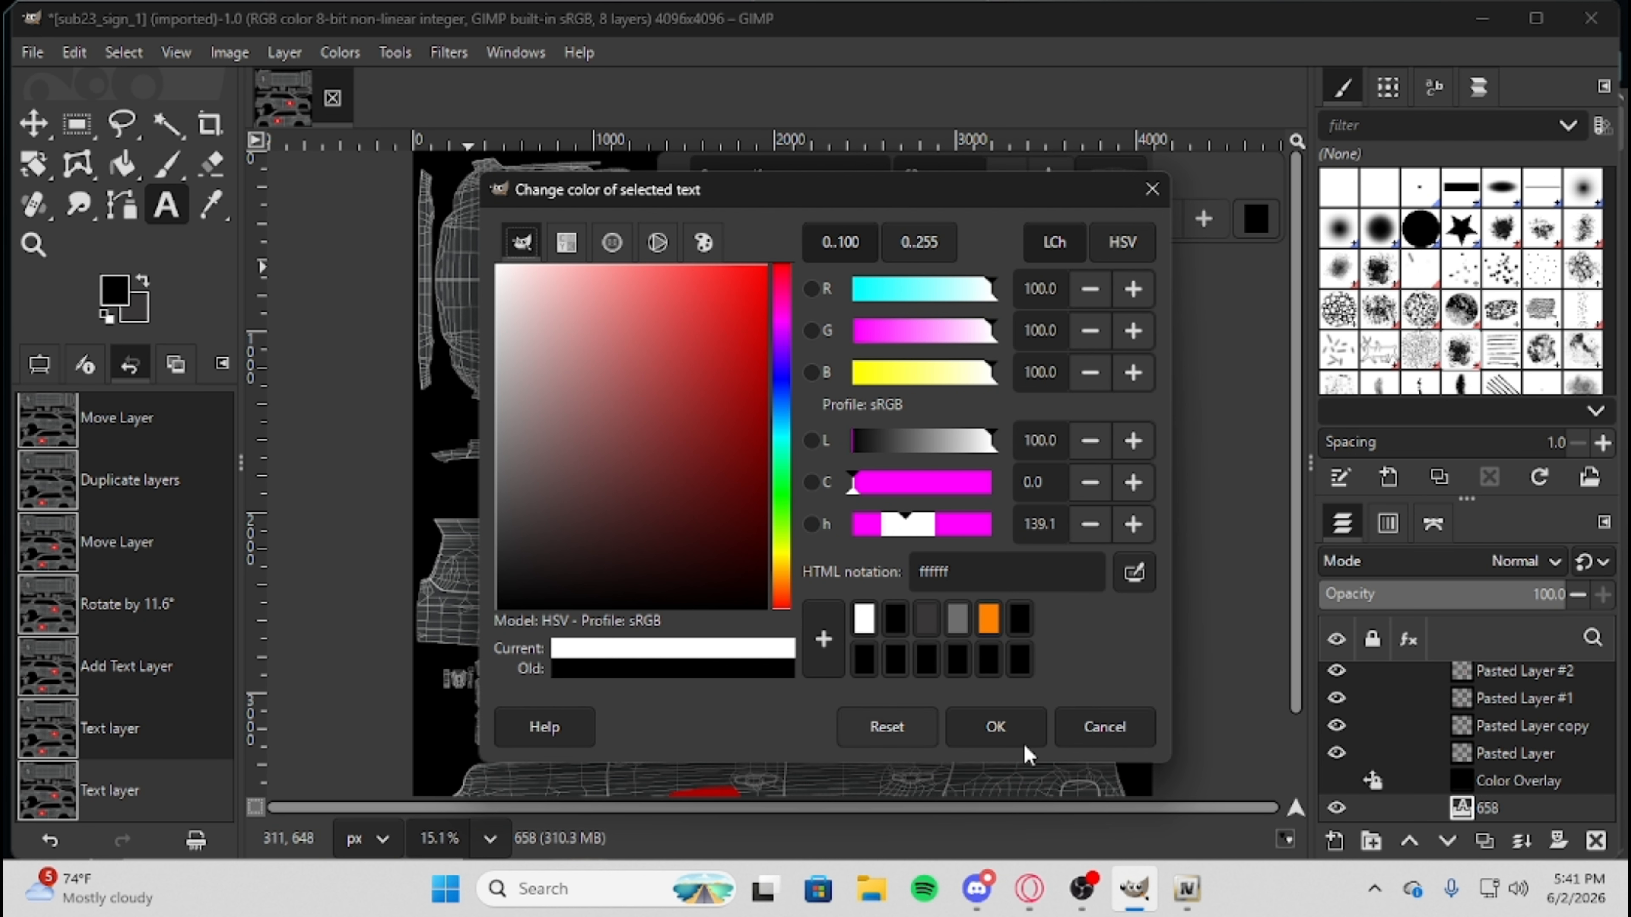
left_click(1045, 728)
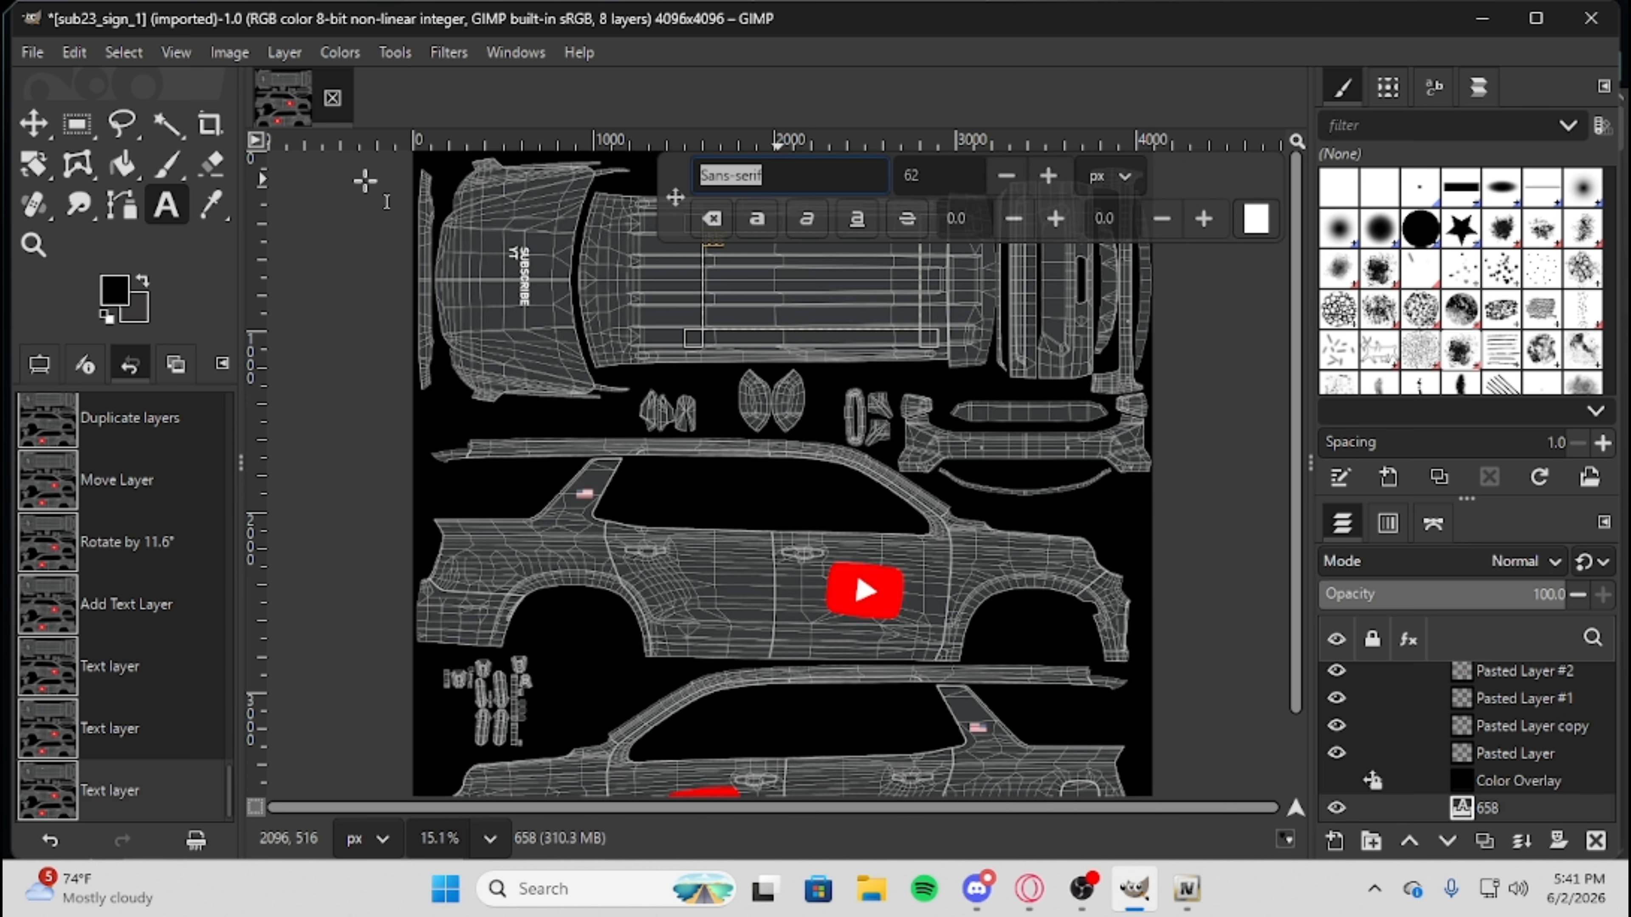
type("A")
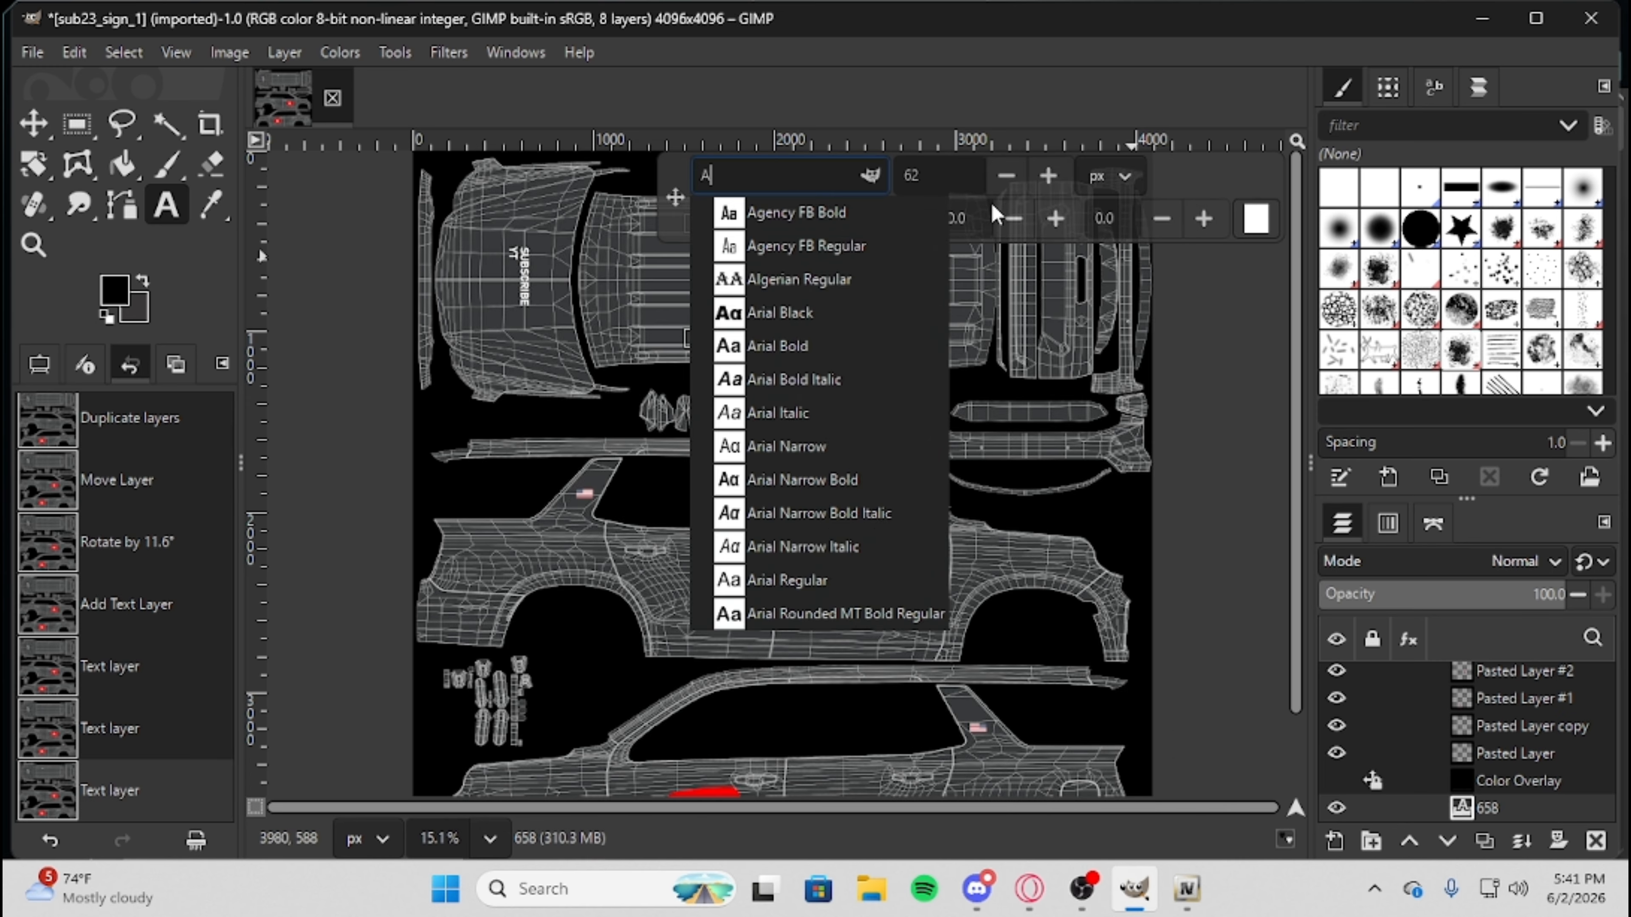
left_click(761, 225)
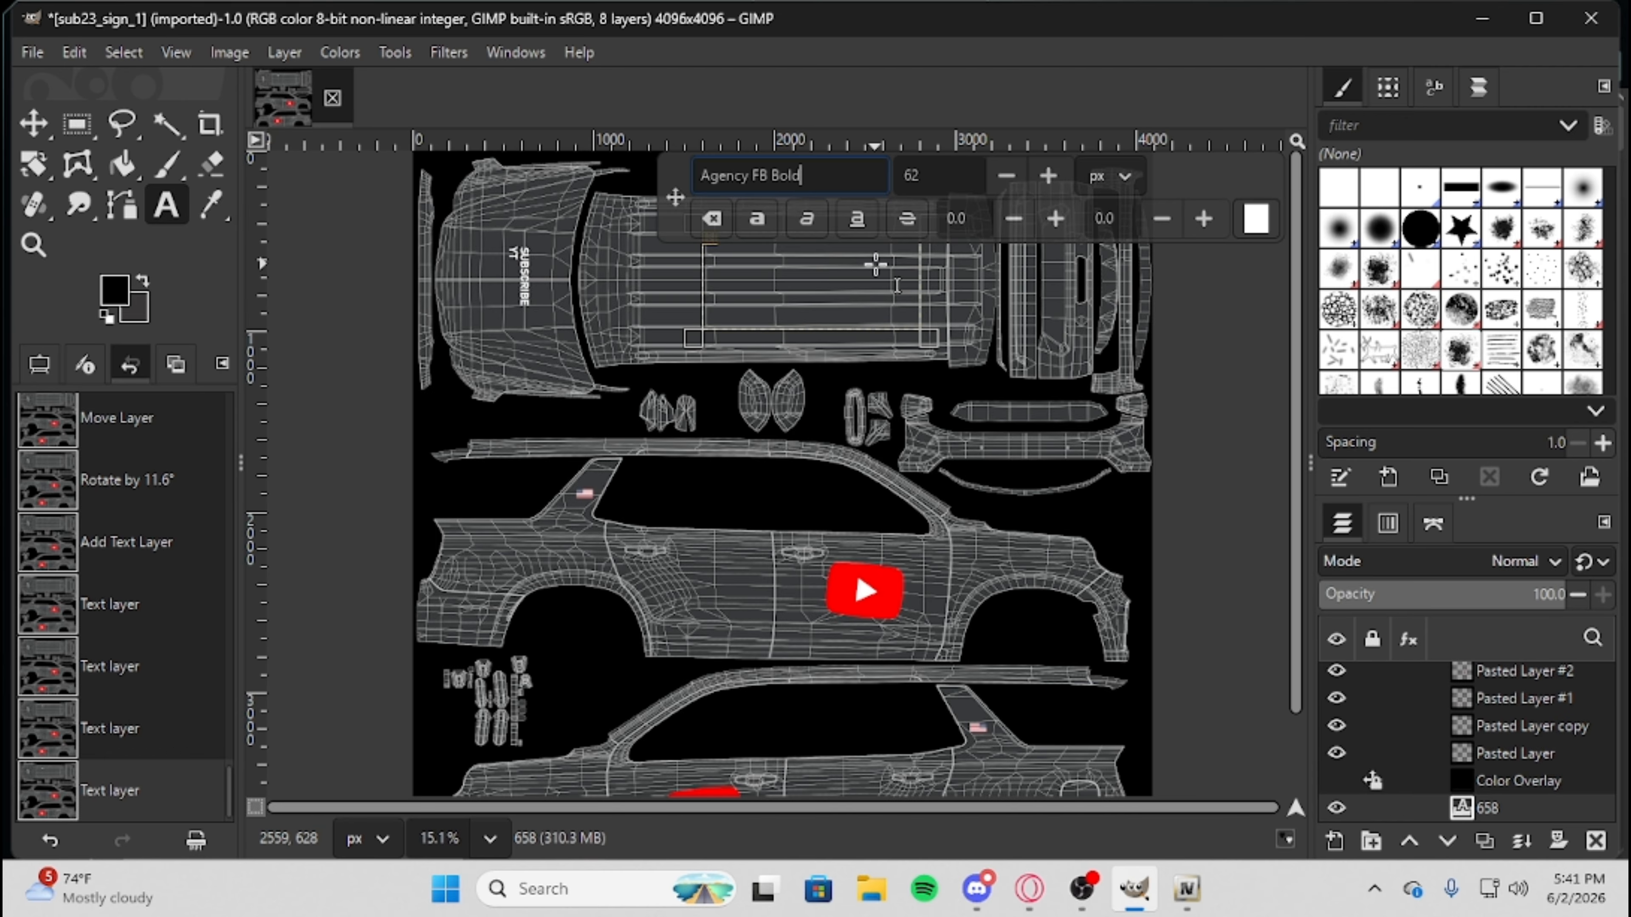
Enlarge the roof number to 386 px and increase the spacing between its digits.
left_click(1040, 180)
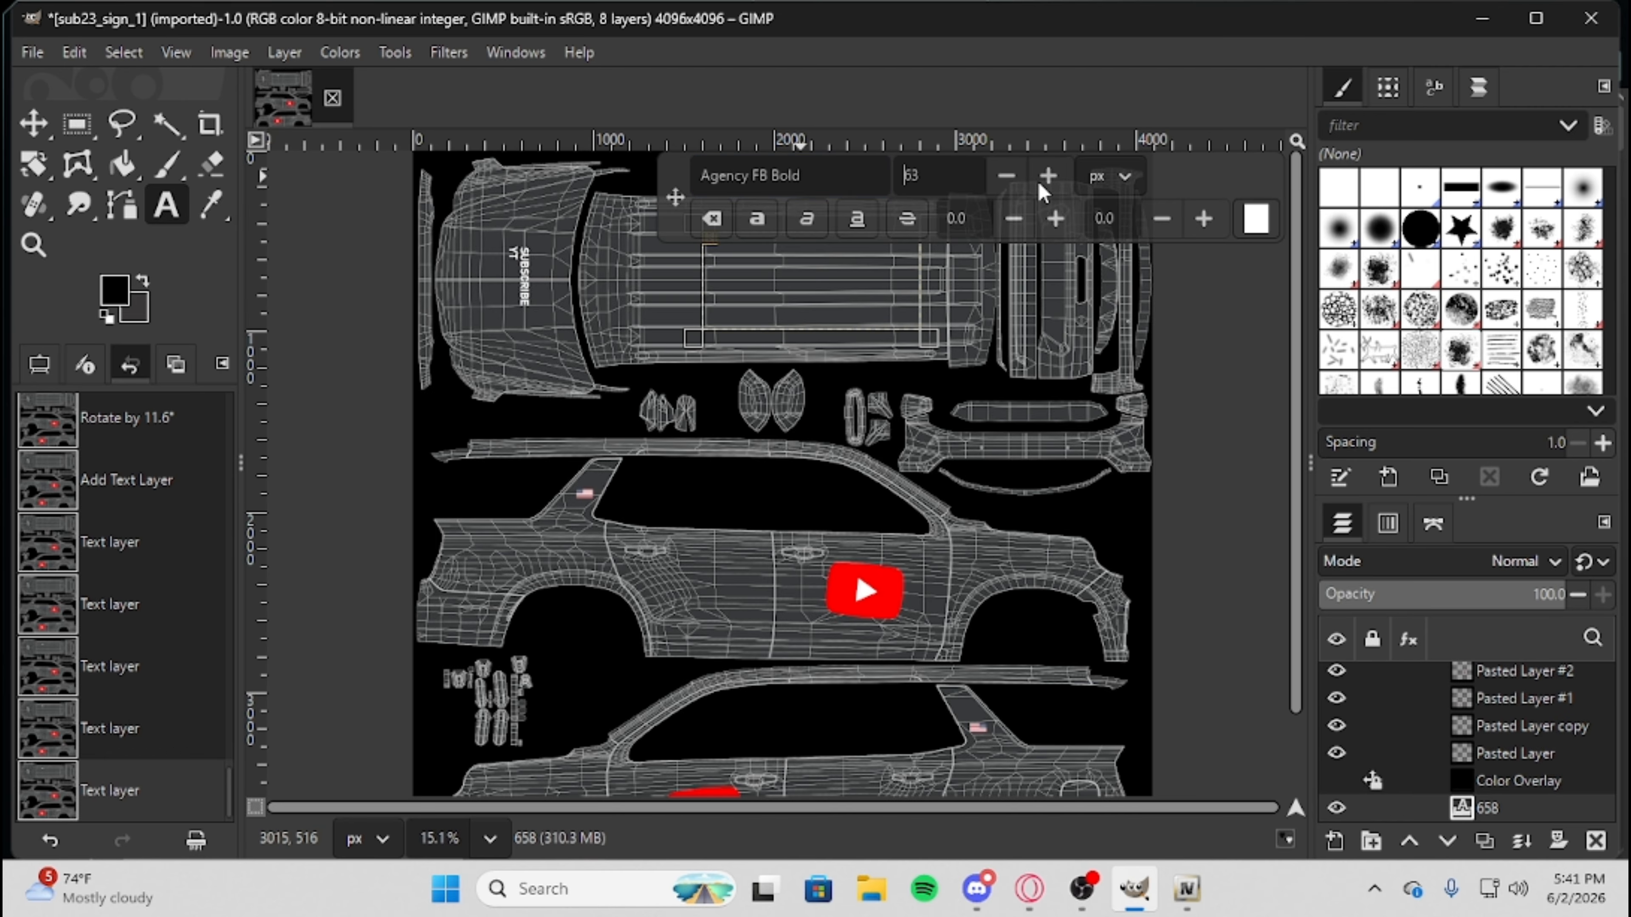
left_click_drag(1040, 185, 1043, 190)
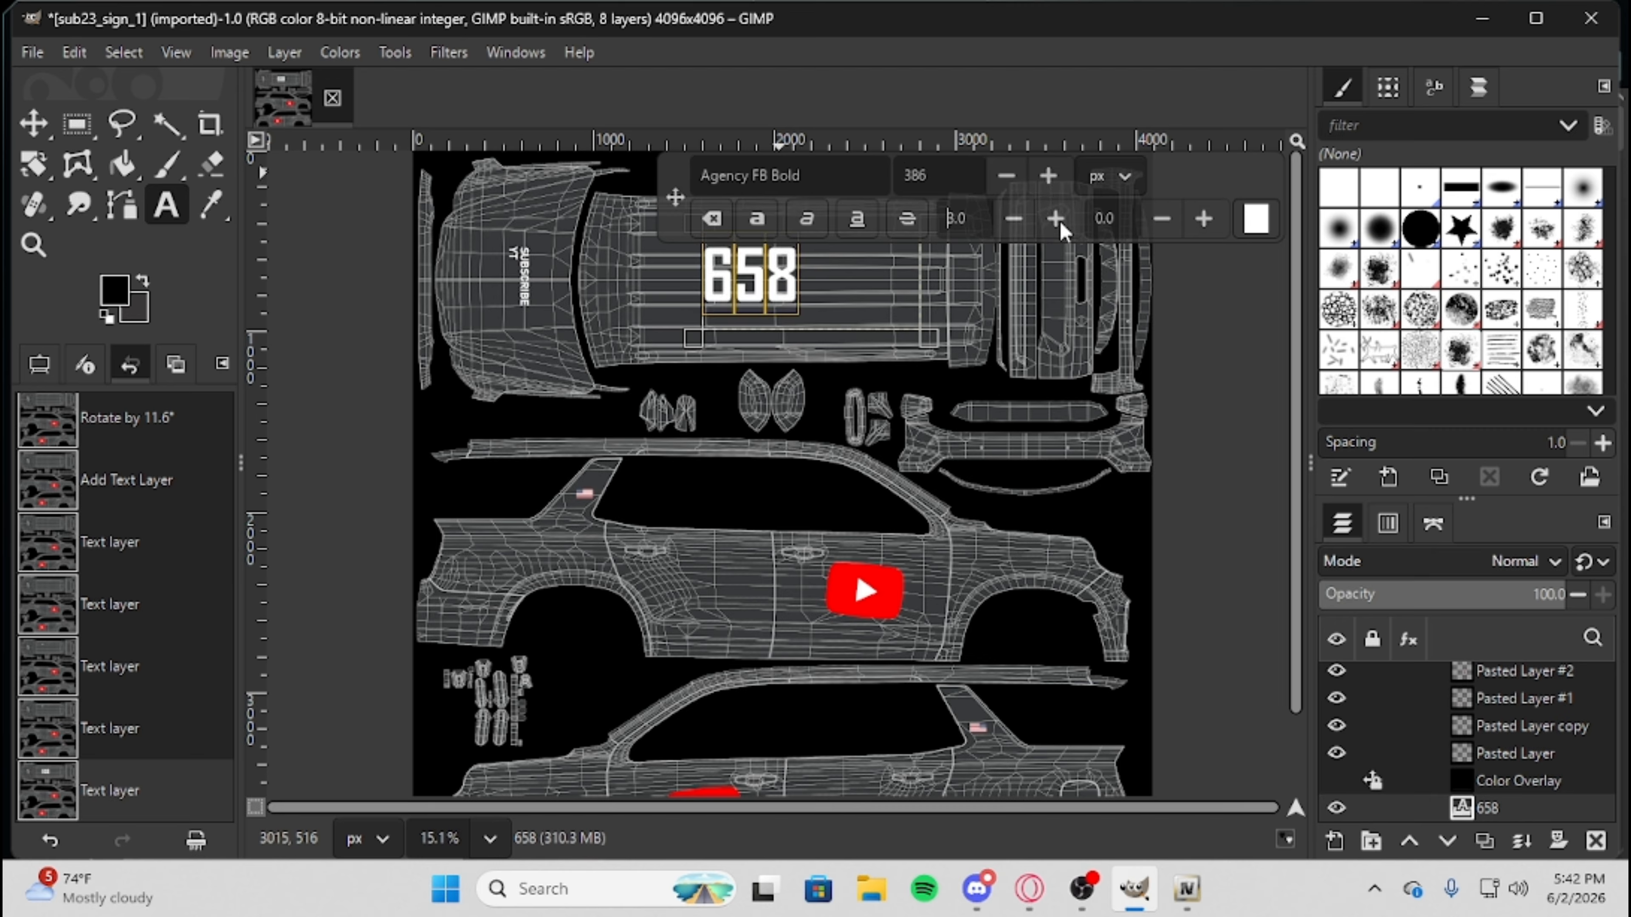
left_click_drag(1203, 219, 1203, 222)
left_click(34, 122)
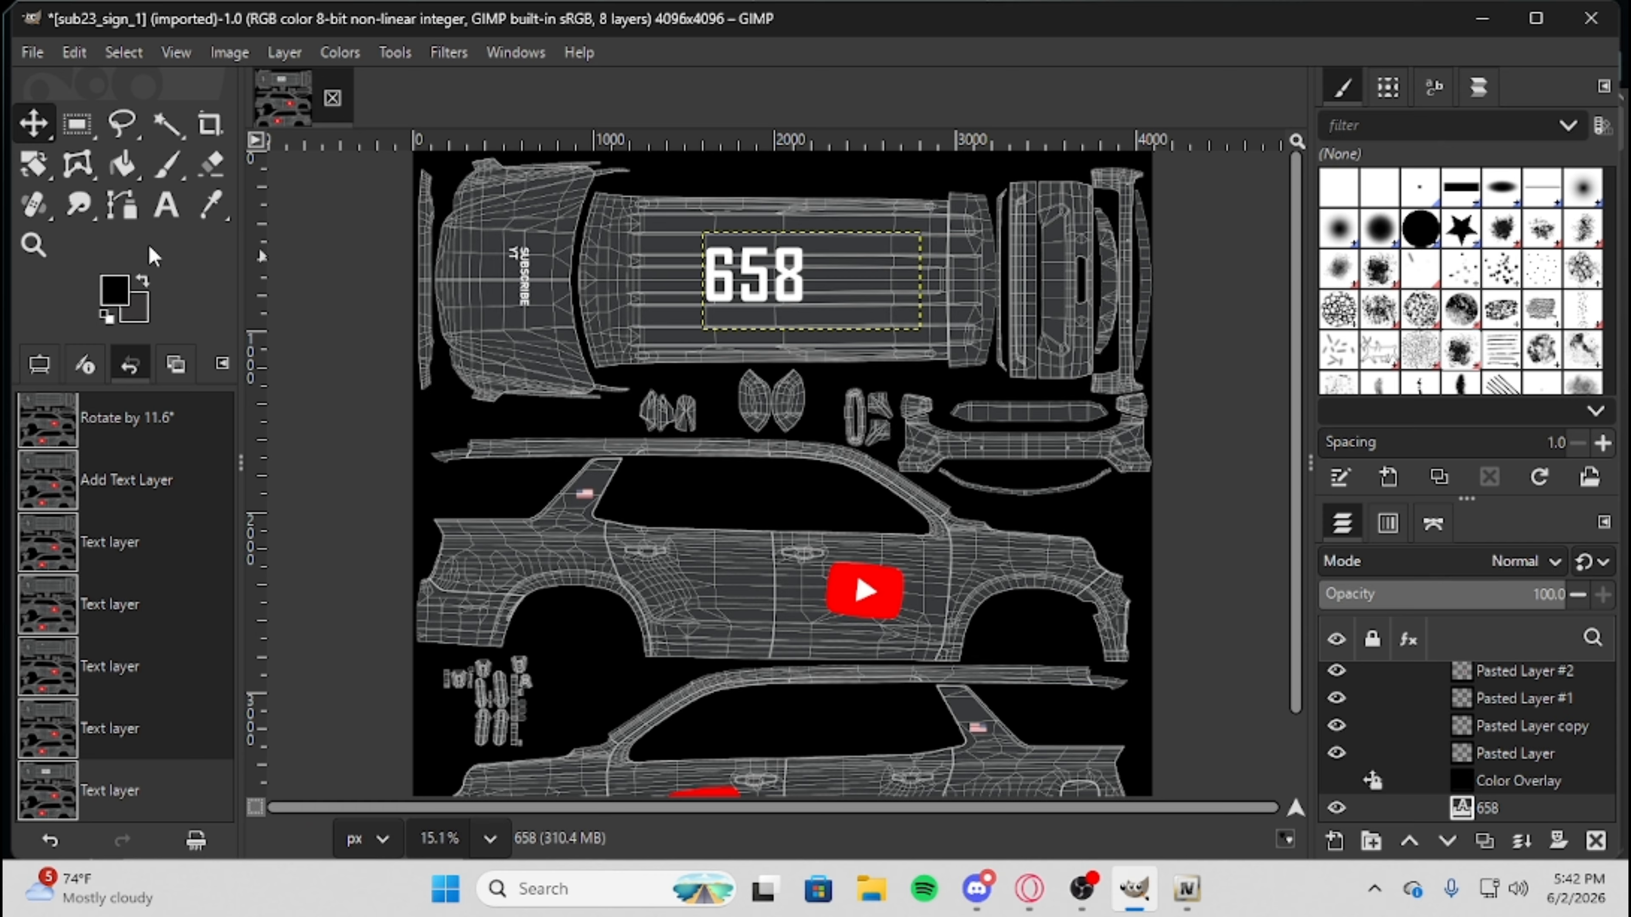
Rotate the 658 roof number by -90°.
left_click(35, 165)
left_click_drag(874, 291, 826, 194)
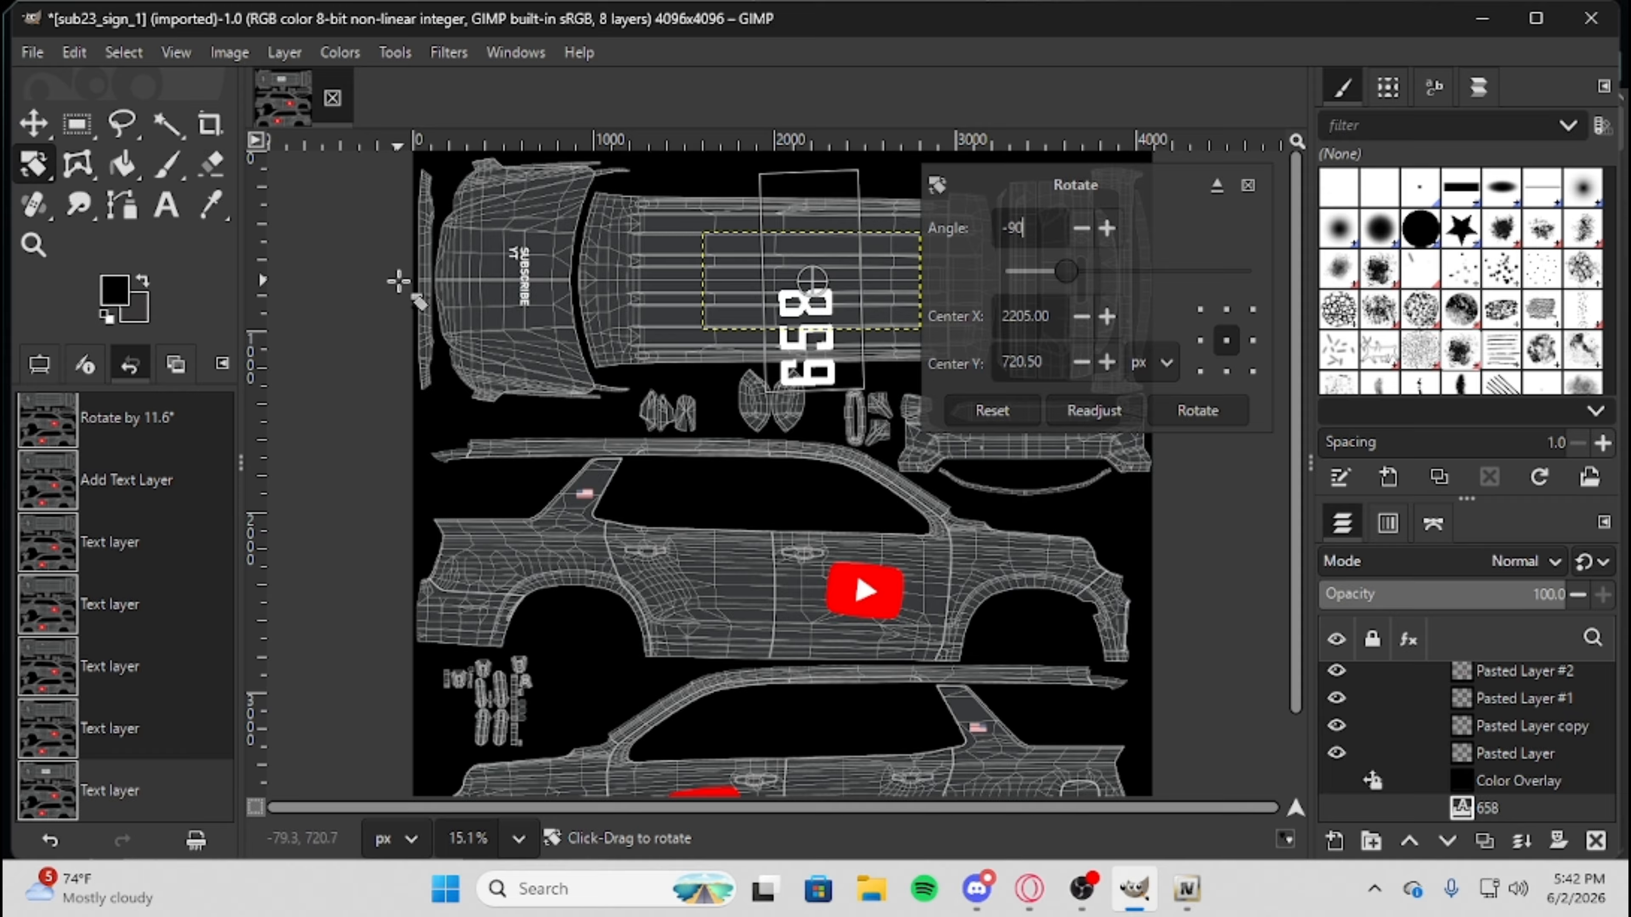
left_click(1094, 411)
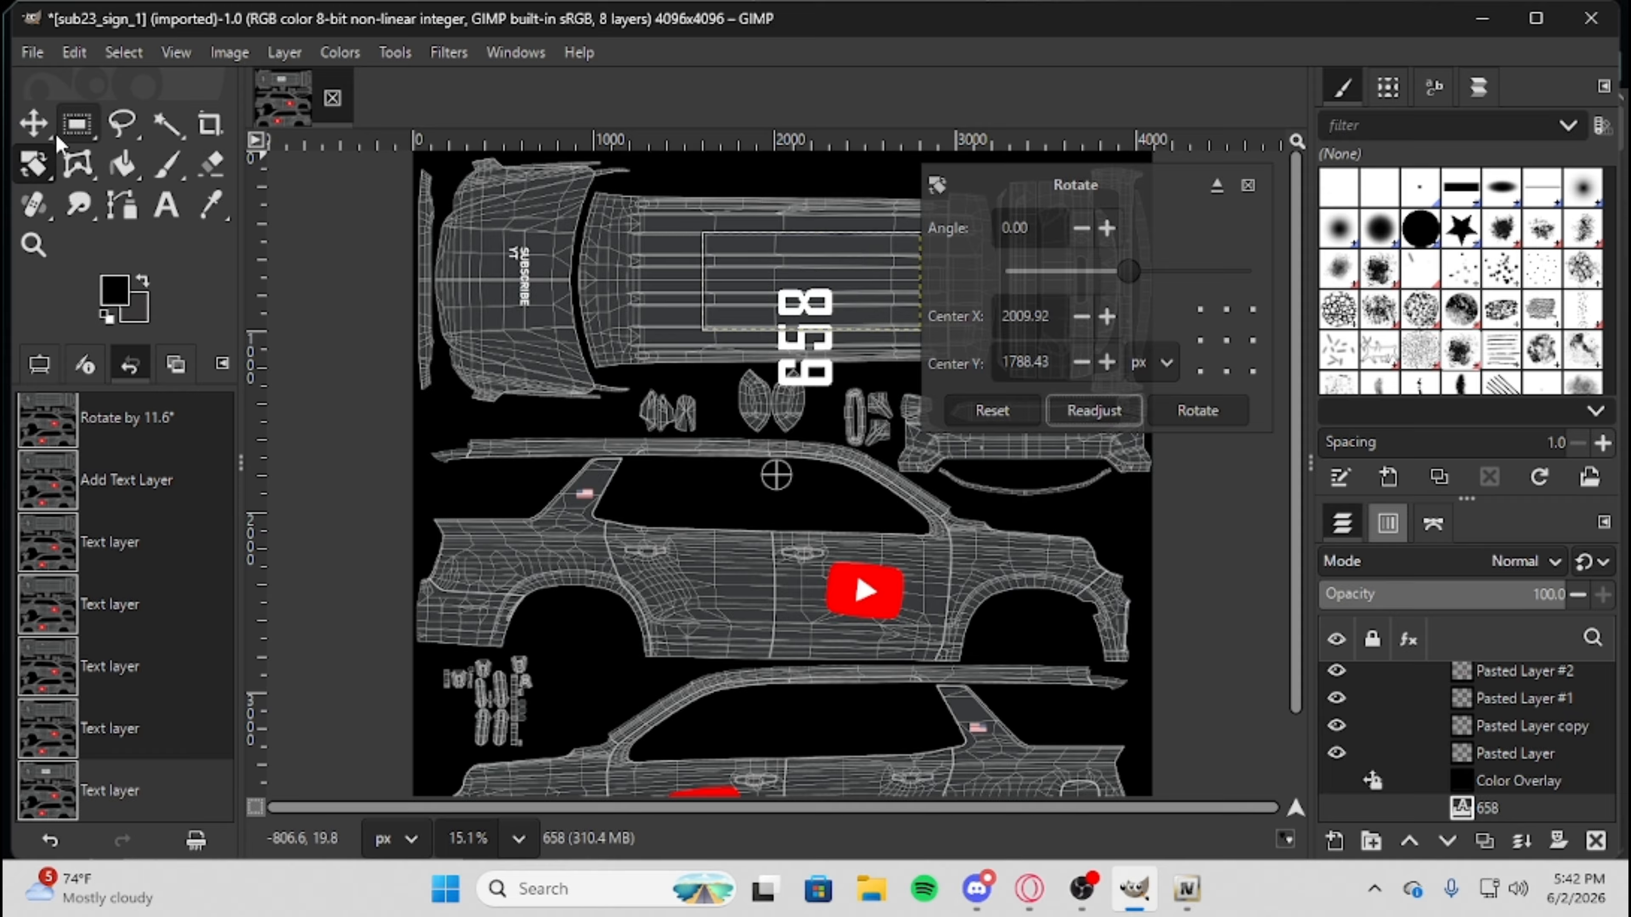
Move the rotated 658 onto the rear part of the roof, centred across its width.
left_click(34, 123)
left_click(843, 321)
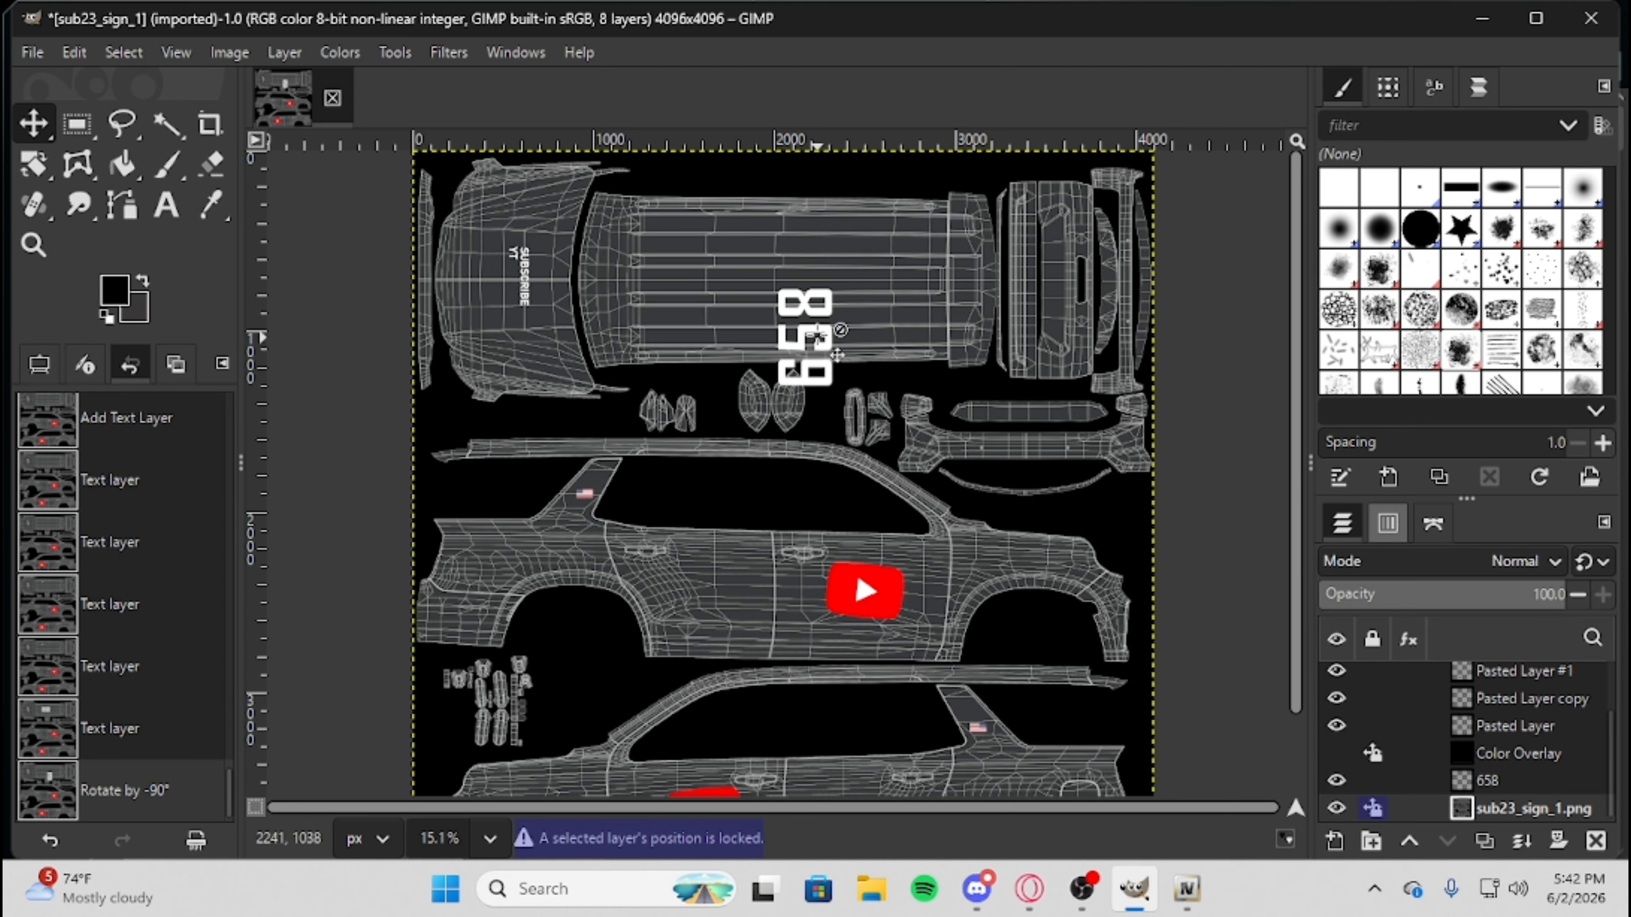
left_click_drag(804, 336, 880, 278)
left_click(1044, 333)
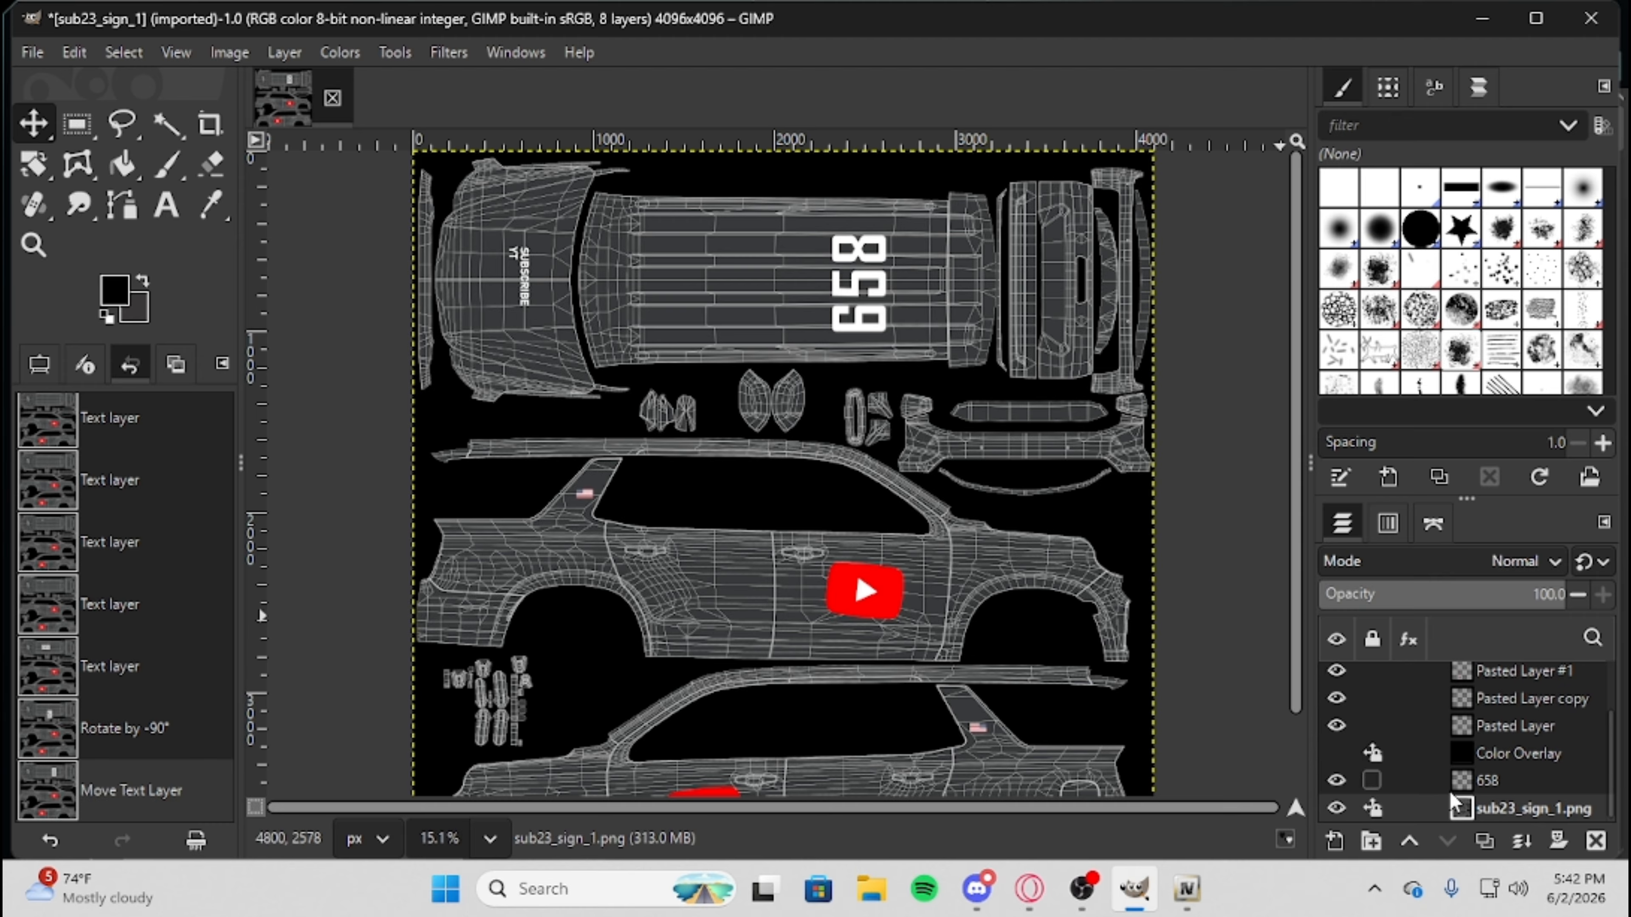
Place the 658 layer above the Color Overlay layer and make Color Overlay visible to hide the wireframe.
left_click_drag(1423, 776, 1427, 752)
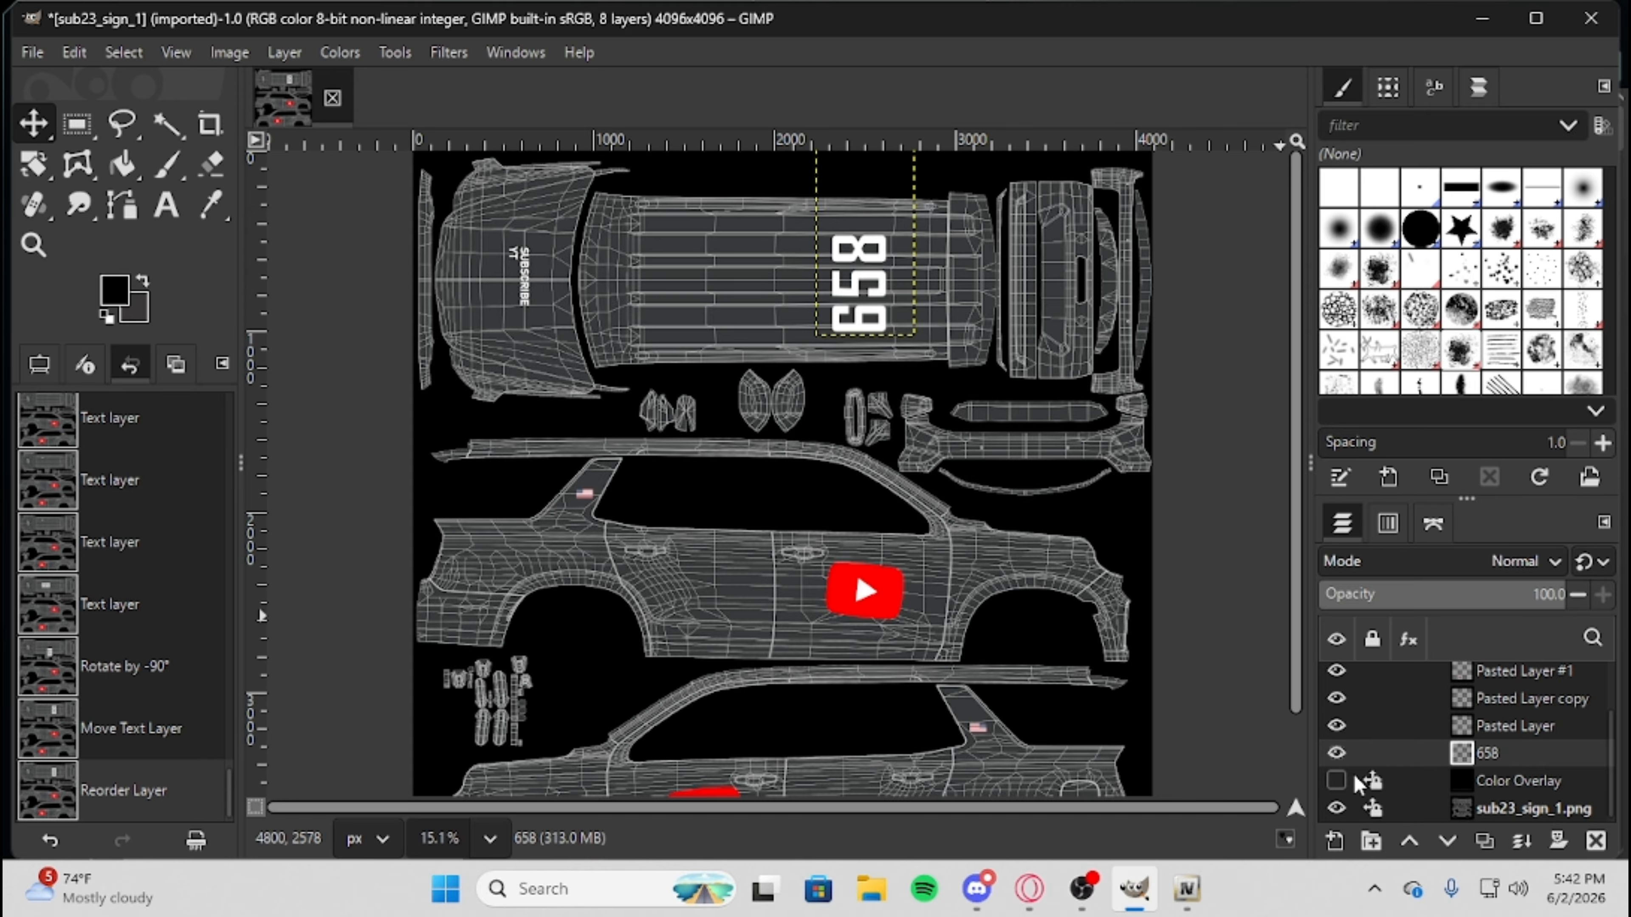
left_click(1336, 781)
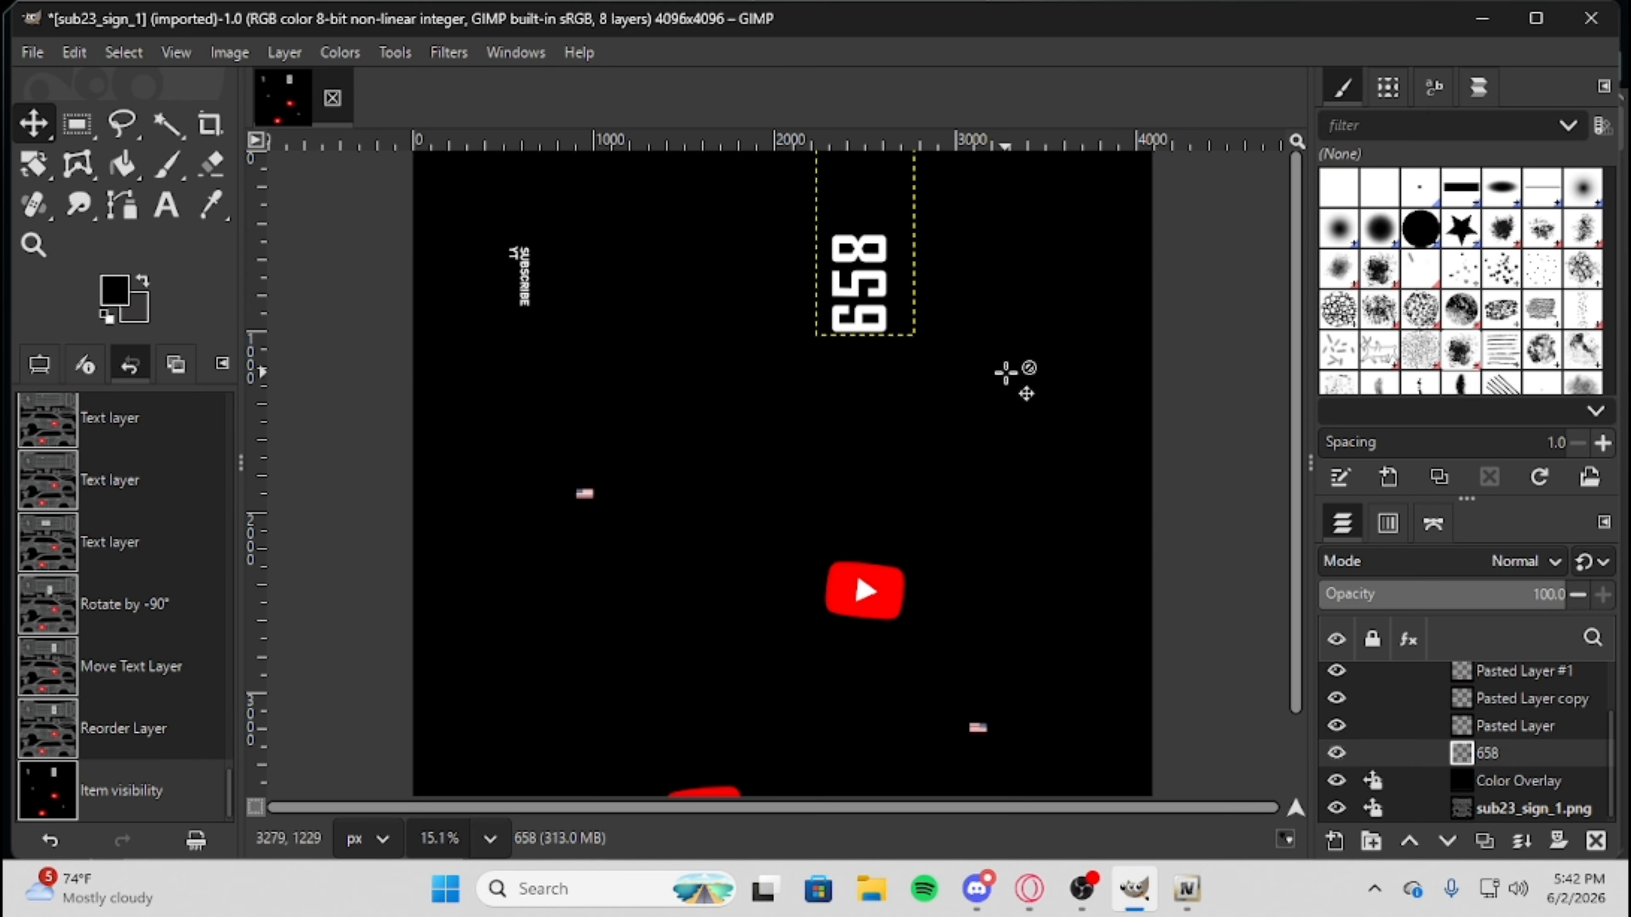
scroll(1061, 560, "down", 2)
scroll(1061, 560, "down", 1)
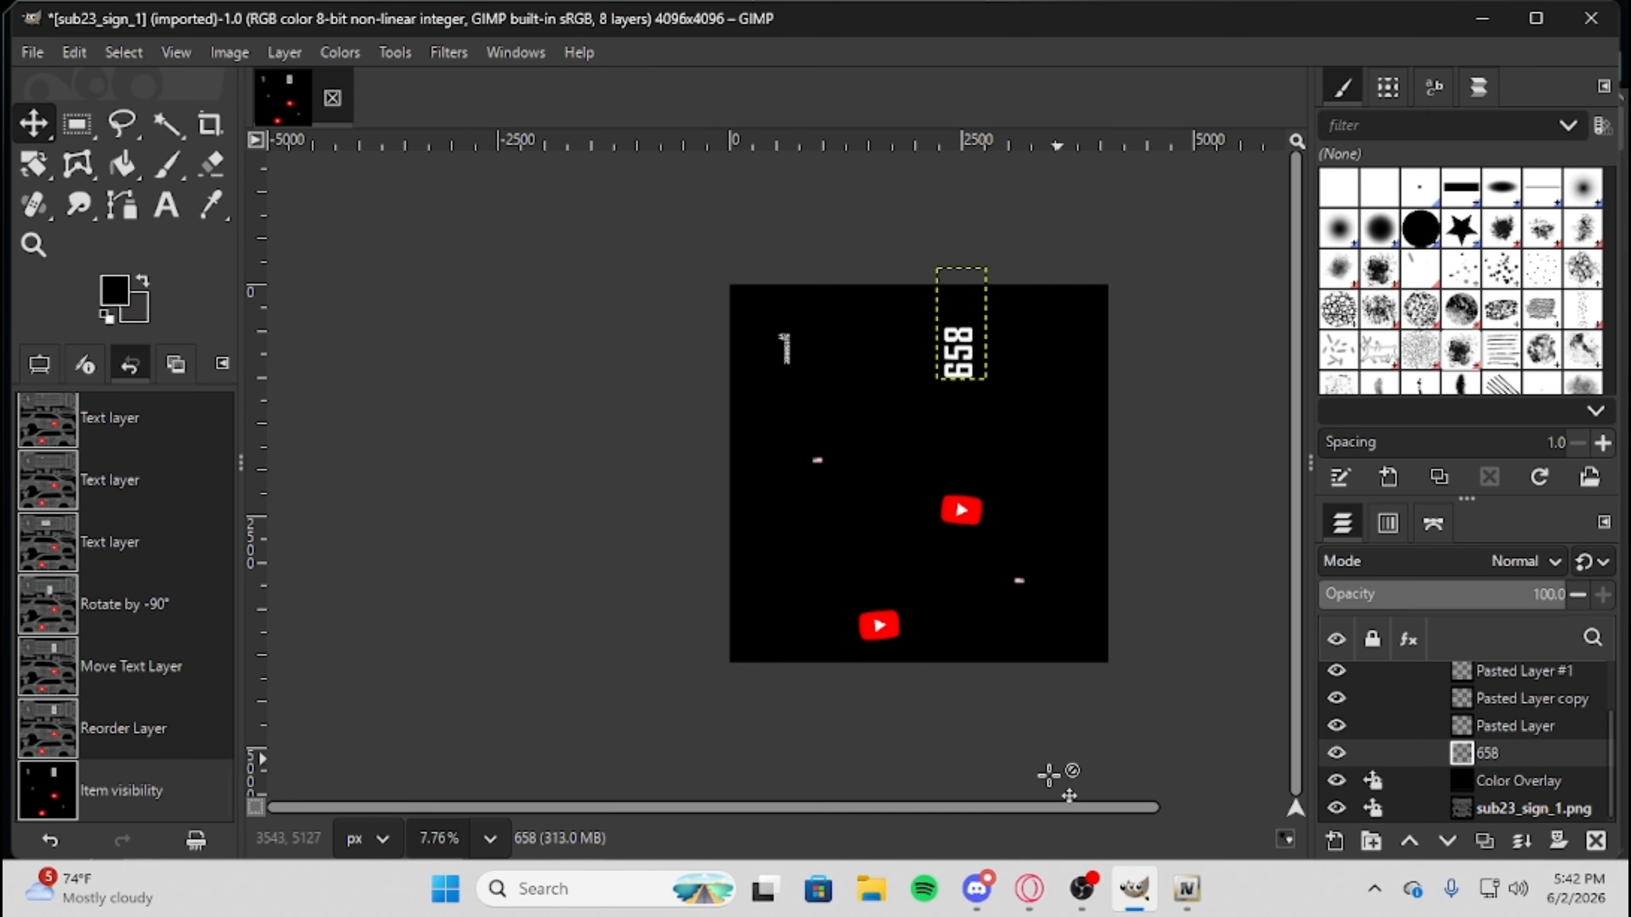
scroll(1086, 810, "right", 1)
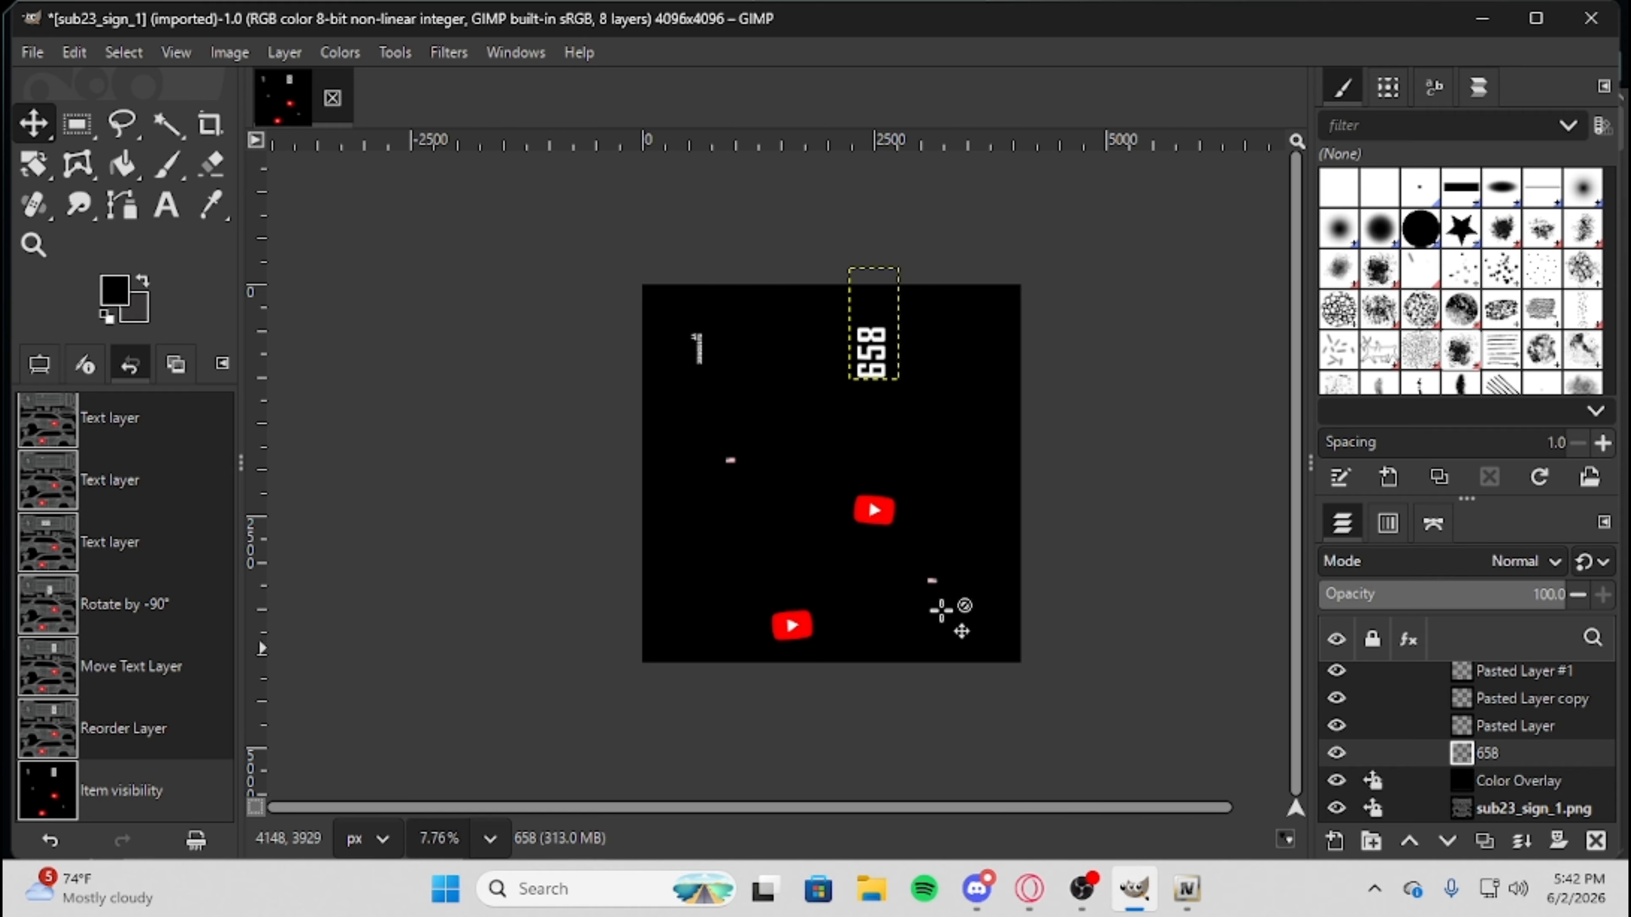
scroll(874, 564, "up", 1)
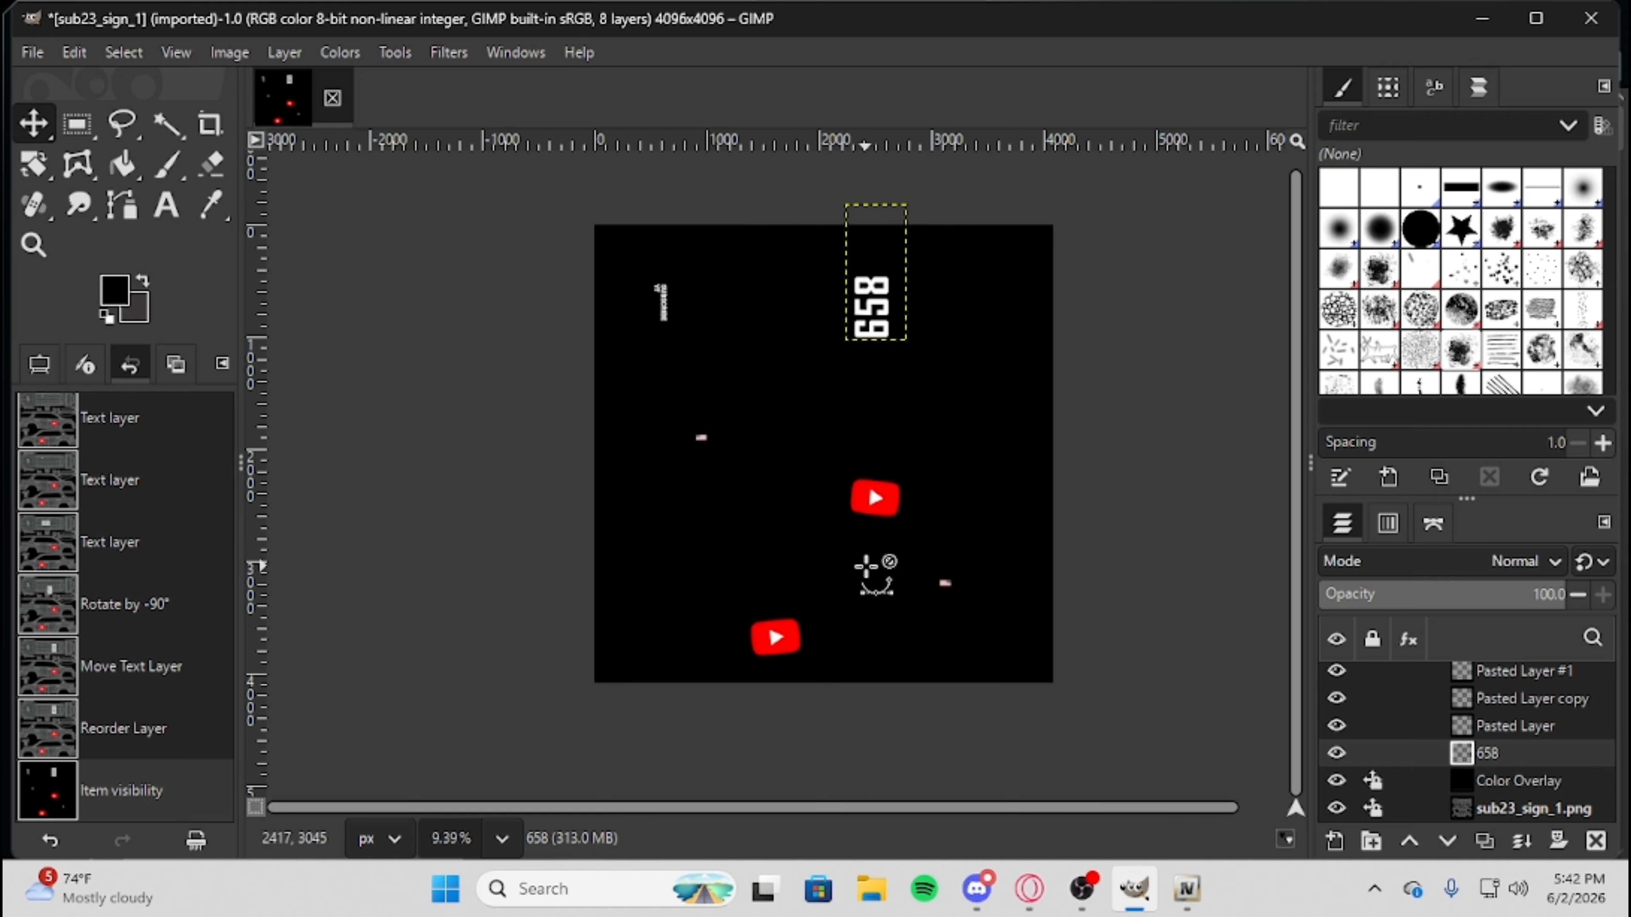
Export the livery as sub23_sign_1.png to the Fivem Liverys folder in Downloads with the default PNG settings.
left_click(29, 55)
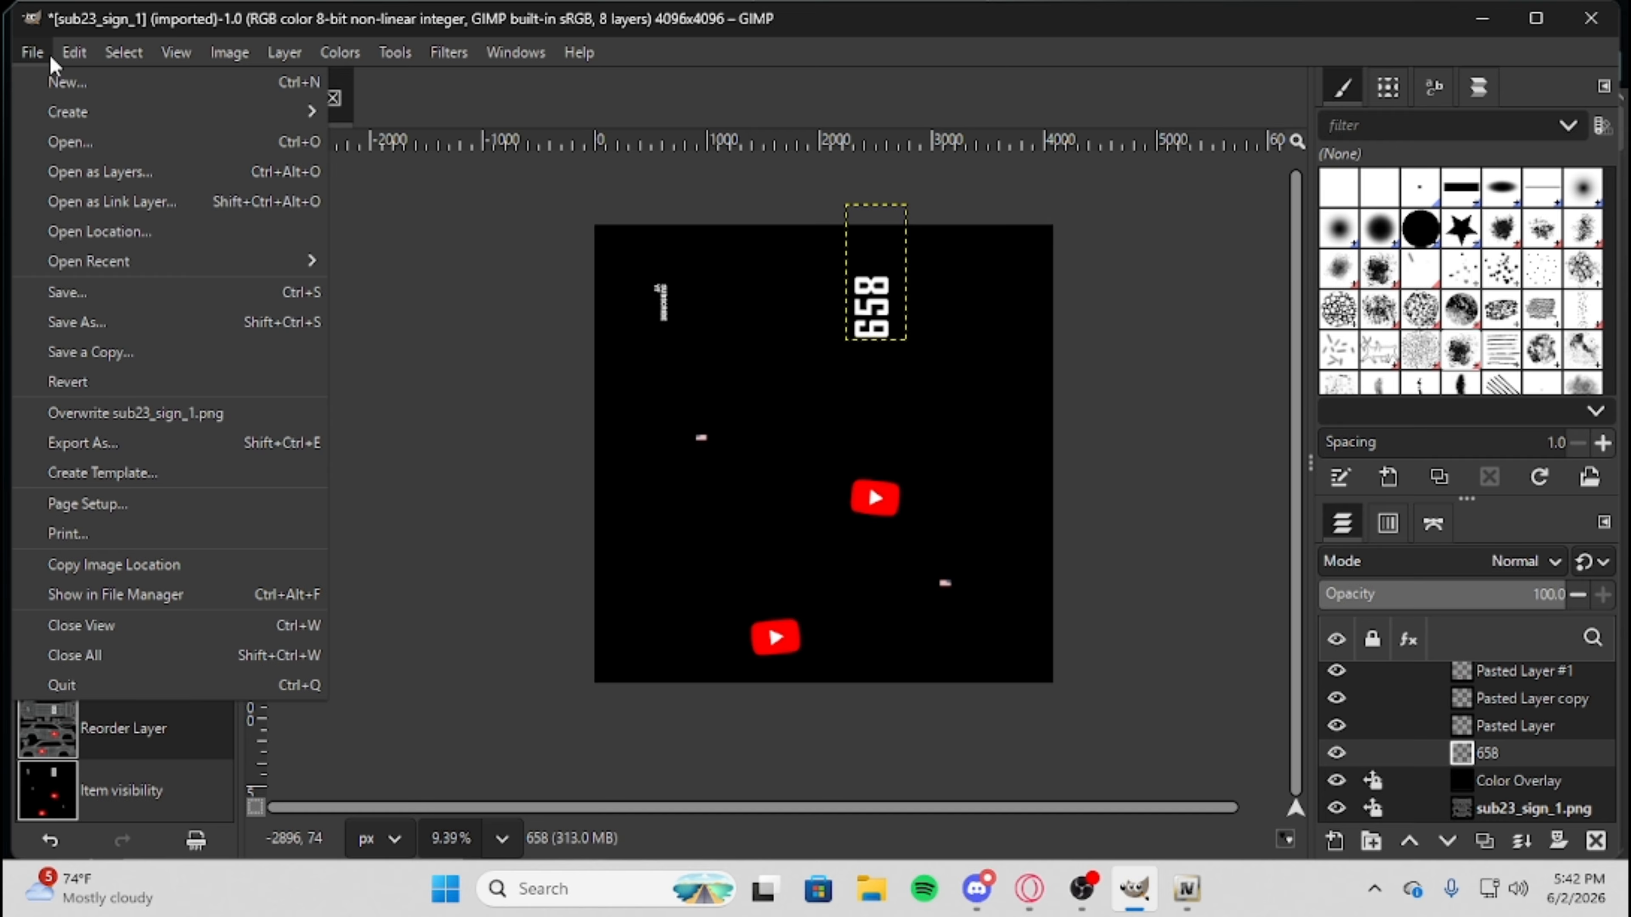
left_click(109, 445)
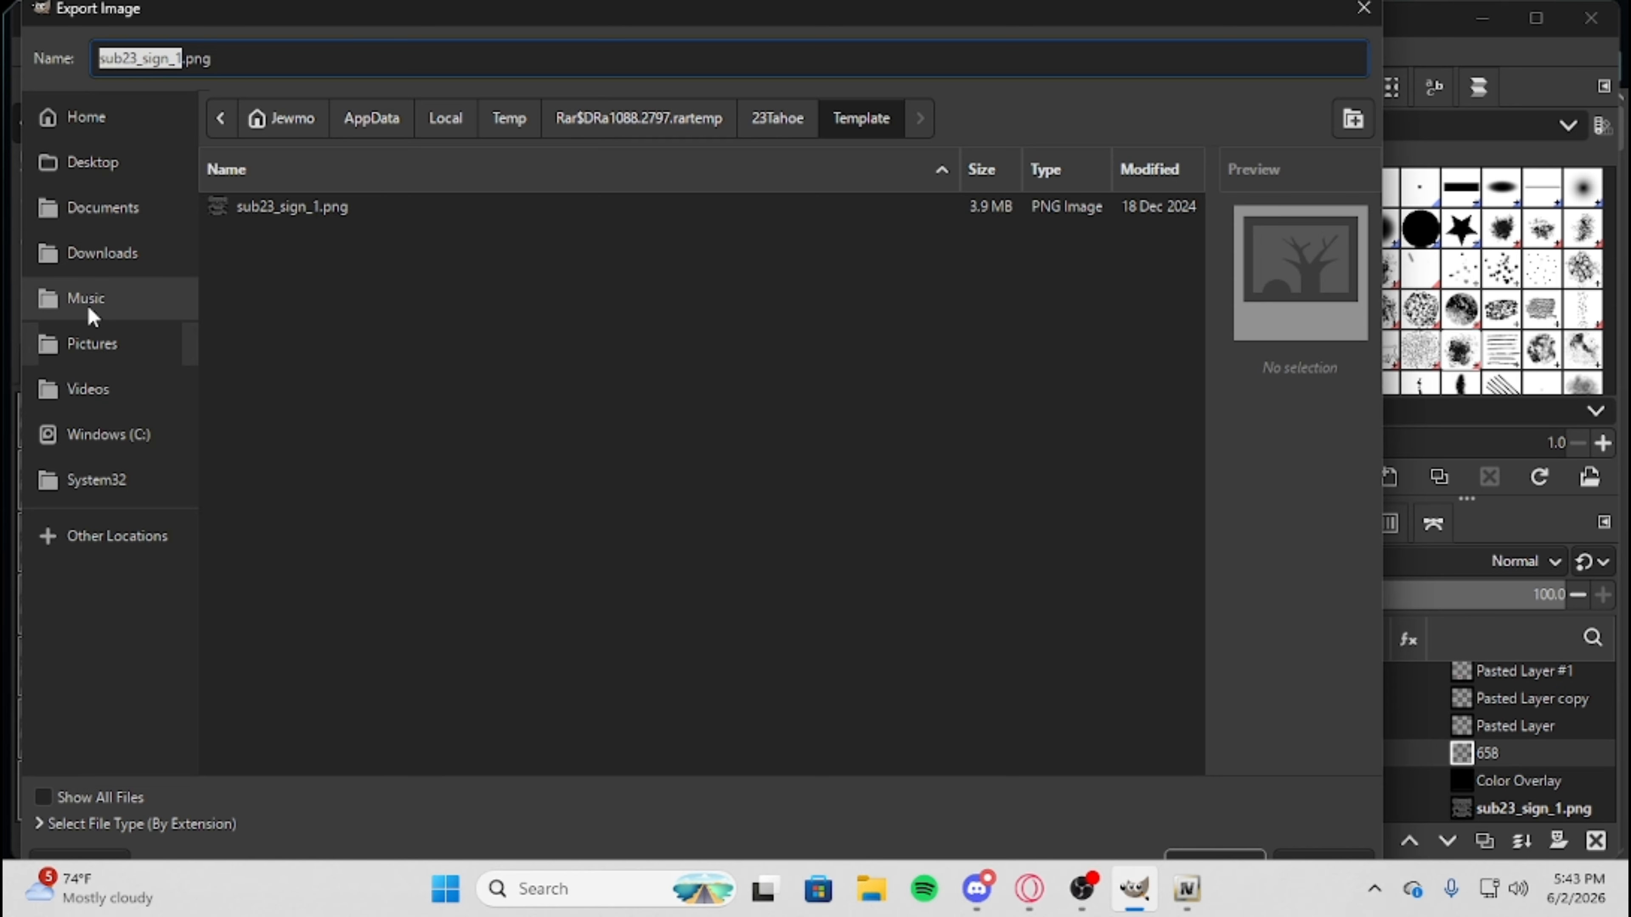
left_click(104, 256)
scroll(398, 553, "down", 5)
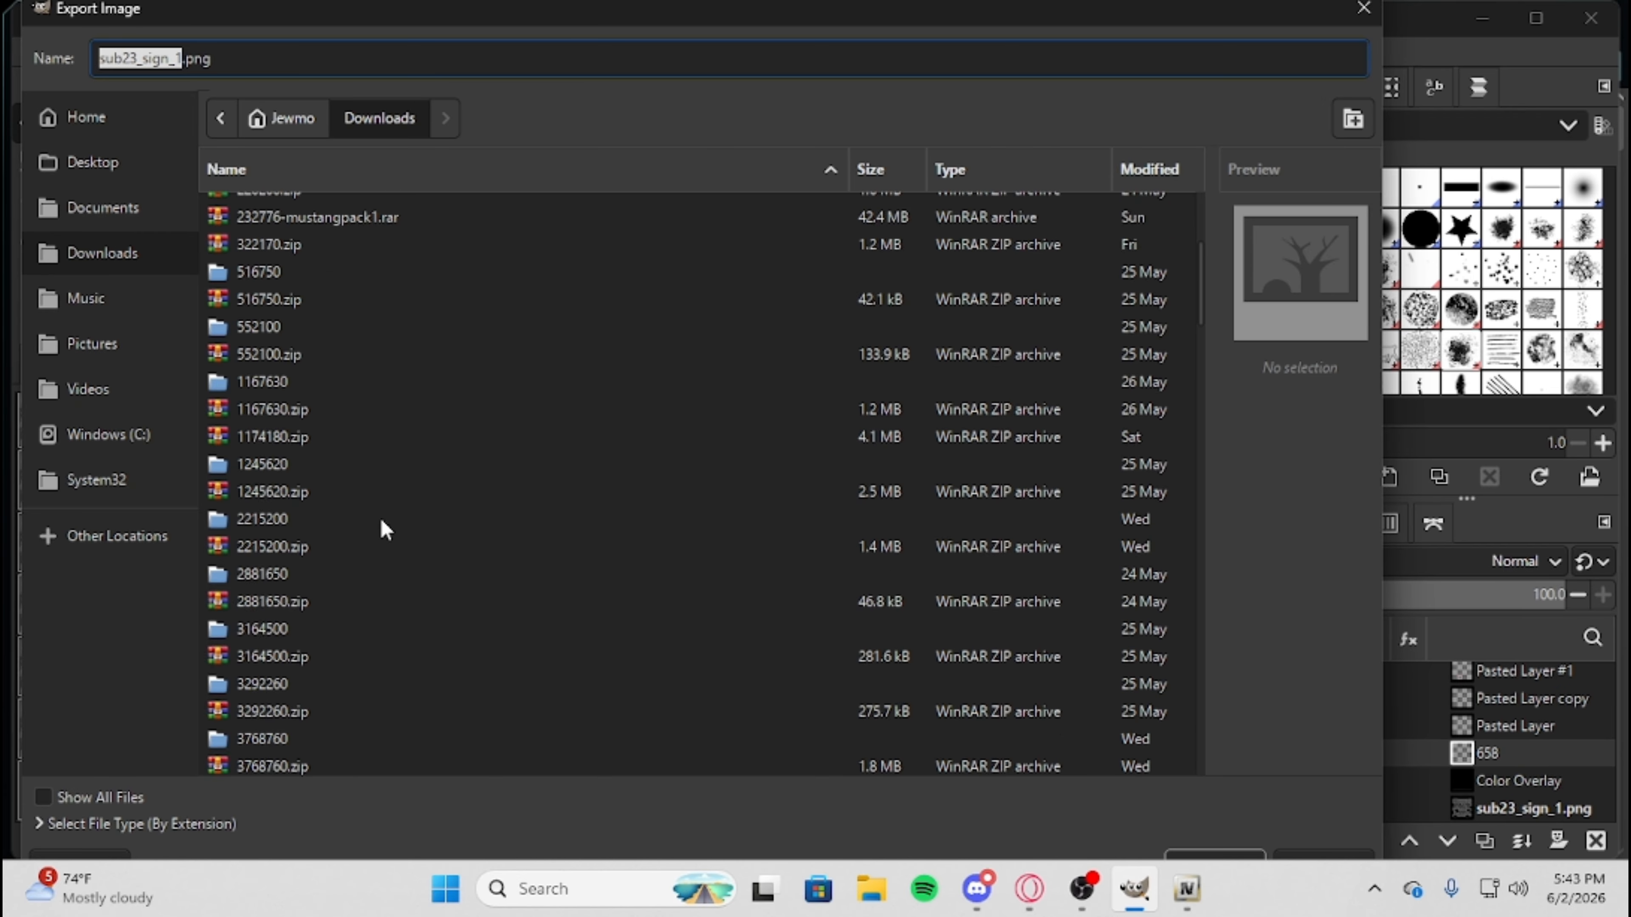
scroll(379, 575, "down", 5)
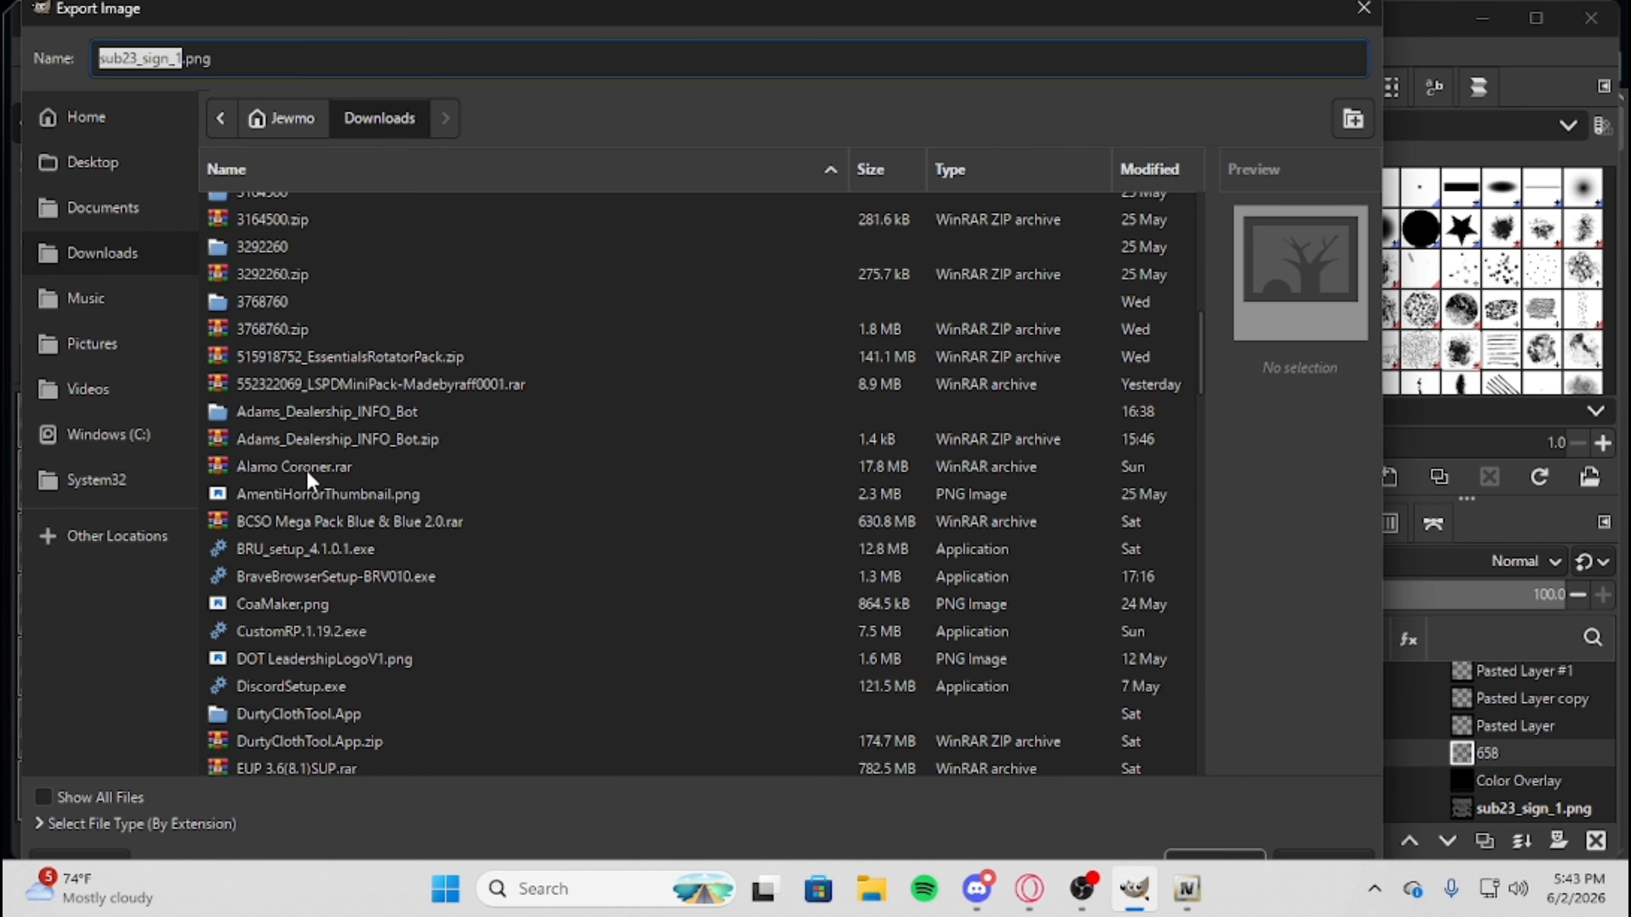
scroll(310, 481, "down", 4)
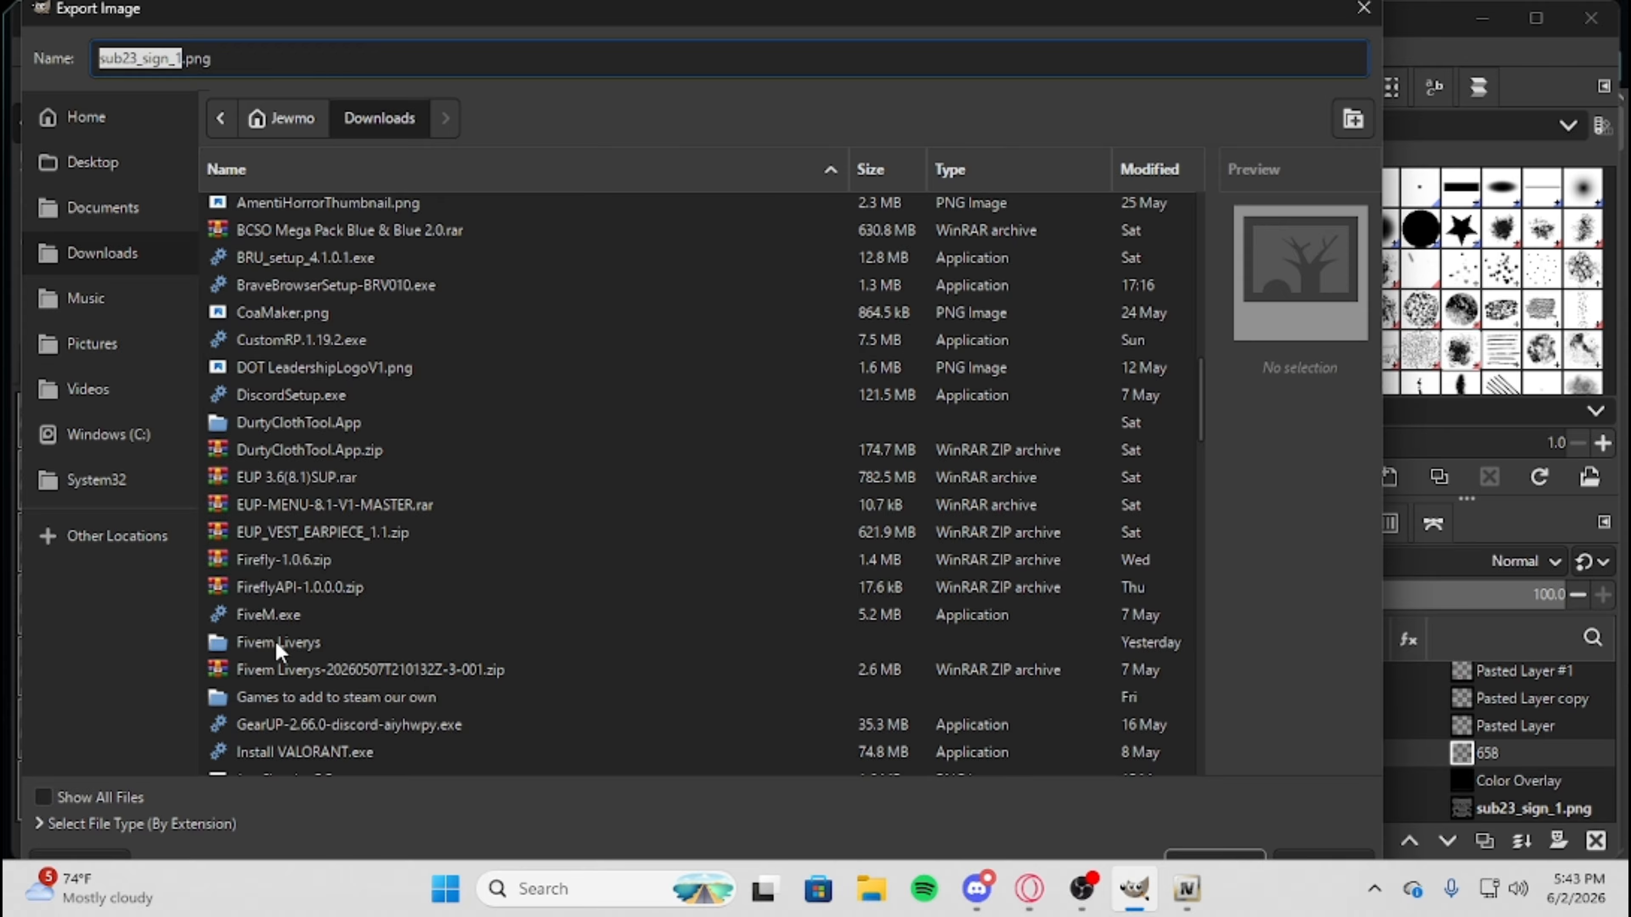
double_click(279, 643)
scroll(404, 410, "down", 1)
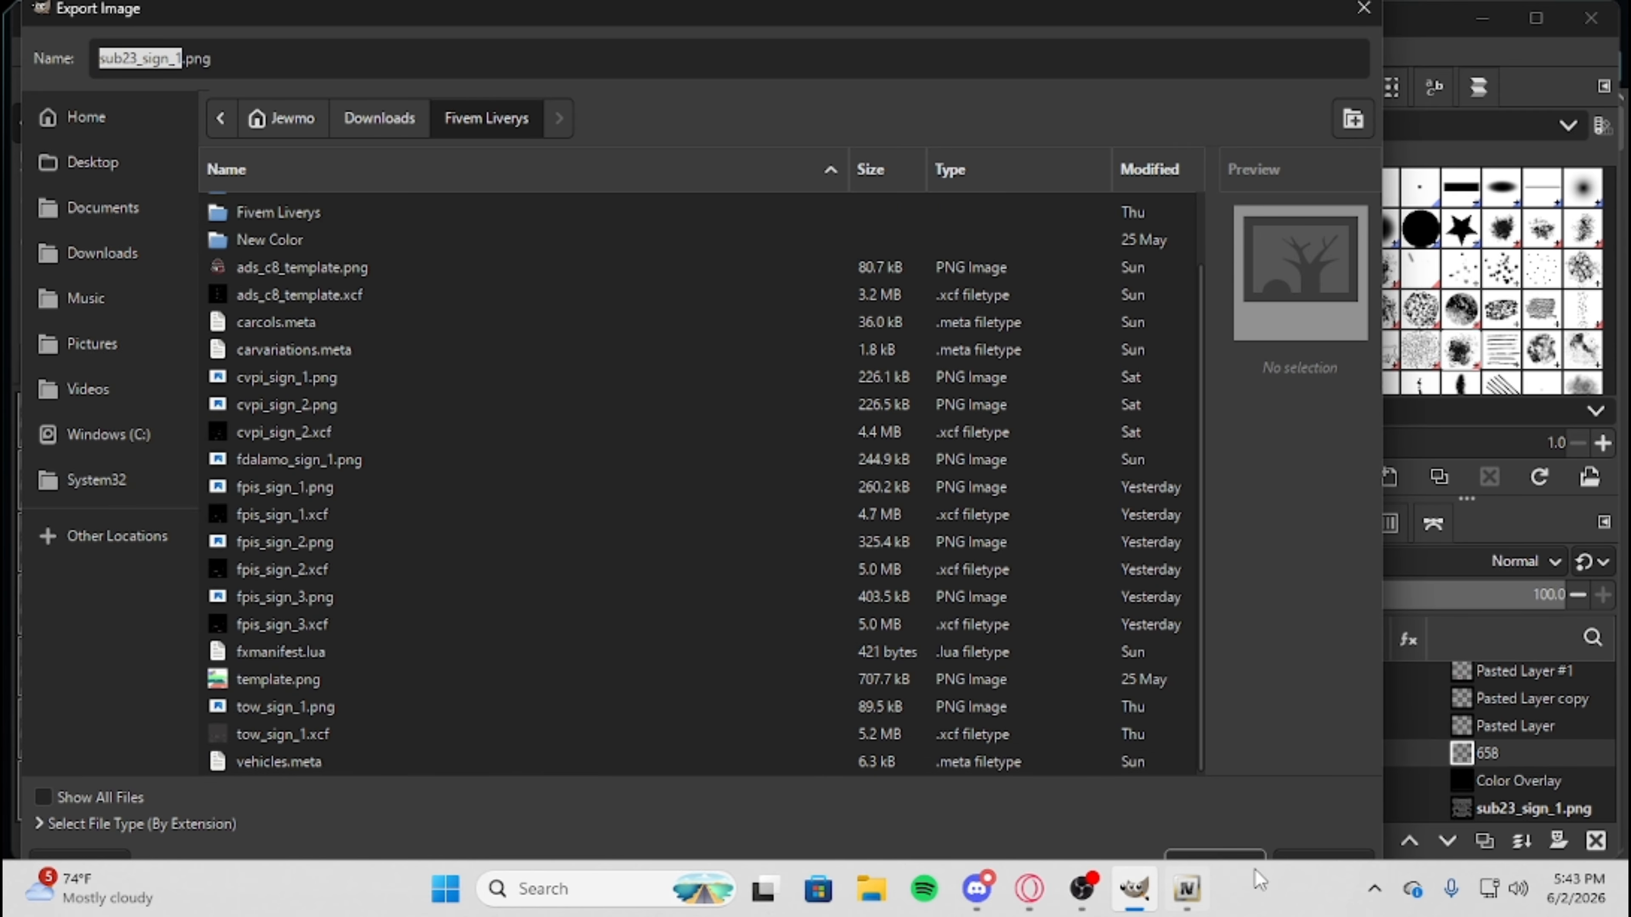
left_click(1211, 854)
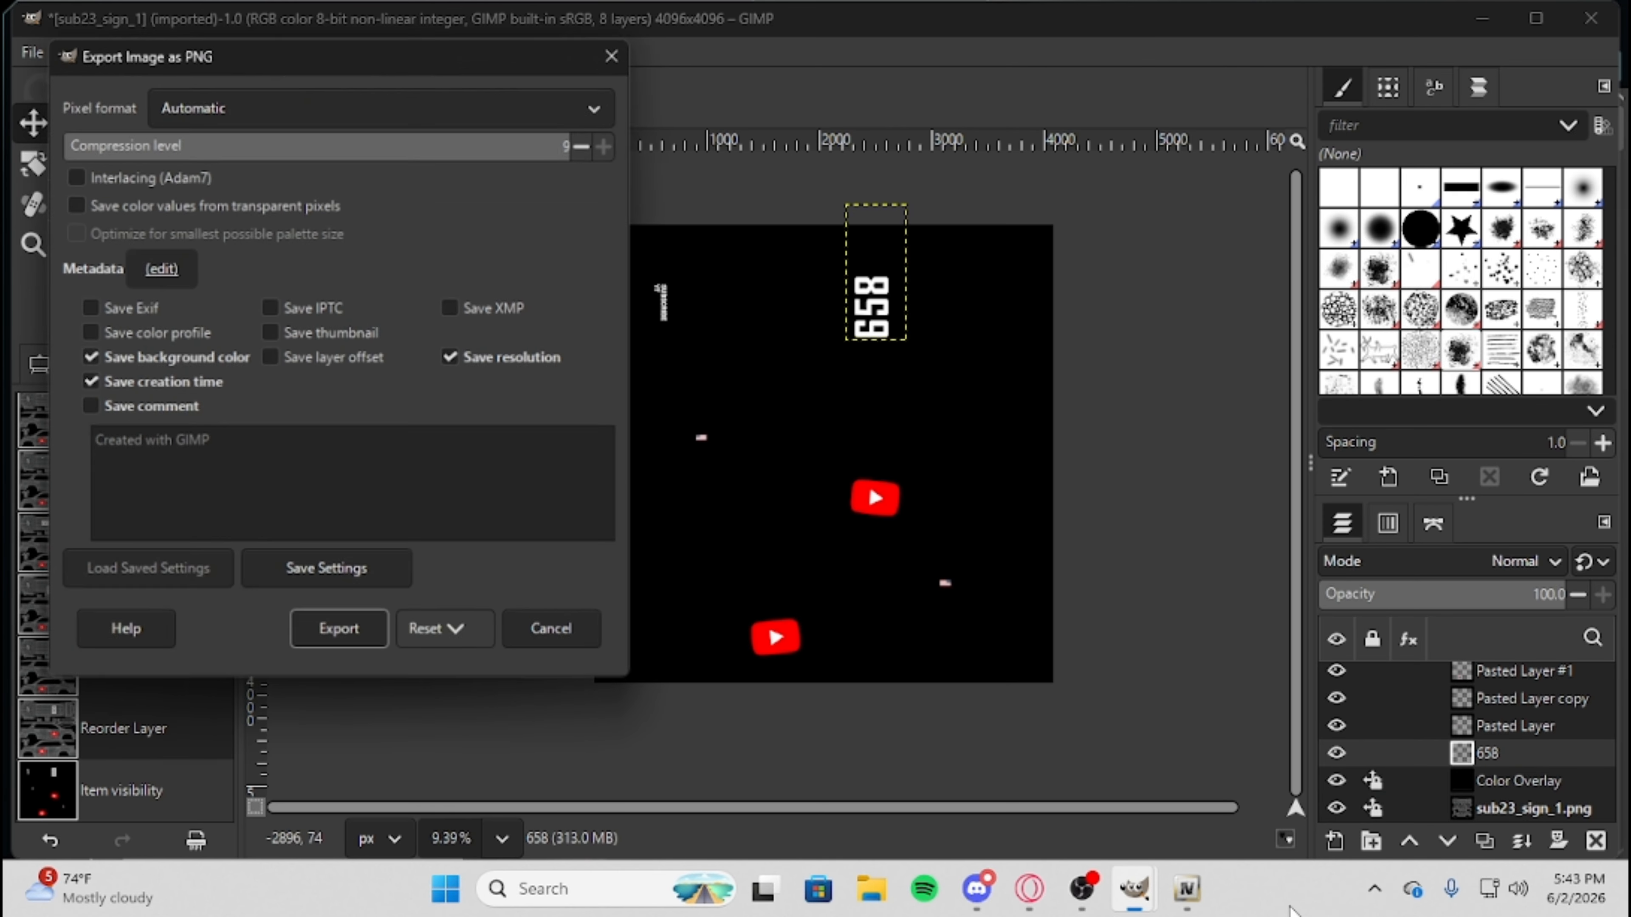
left_click(339, 635)
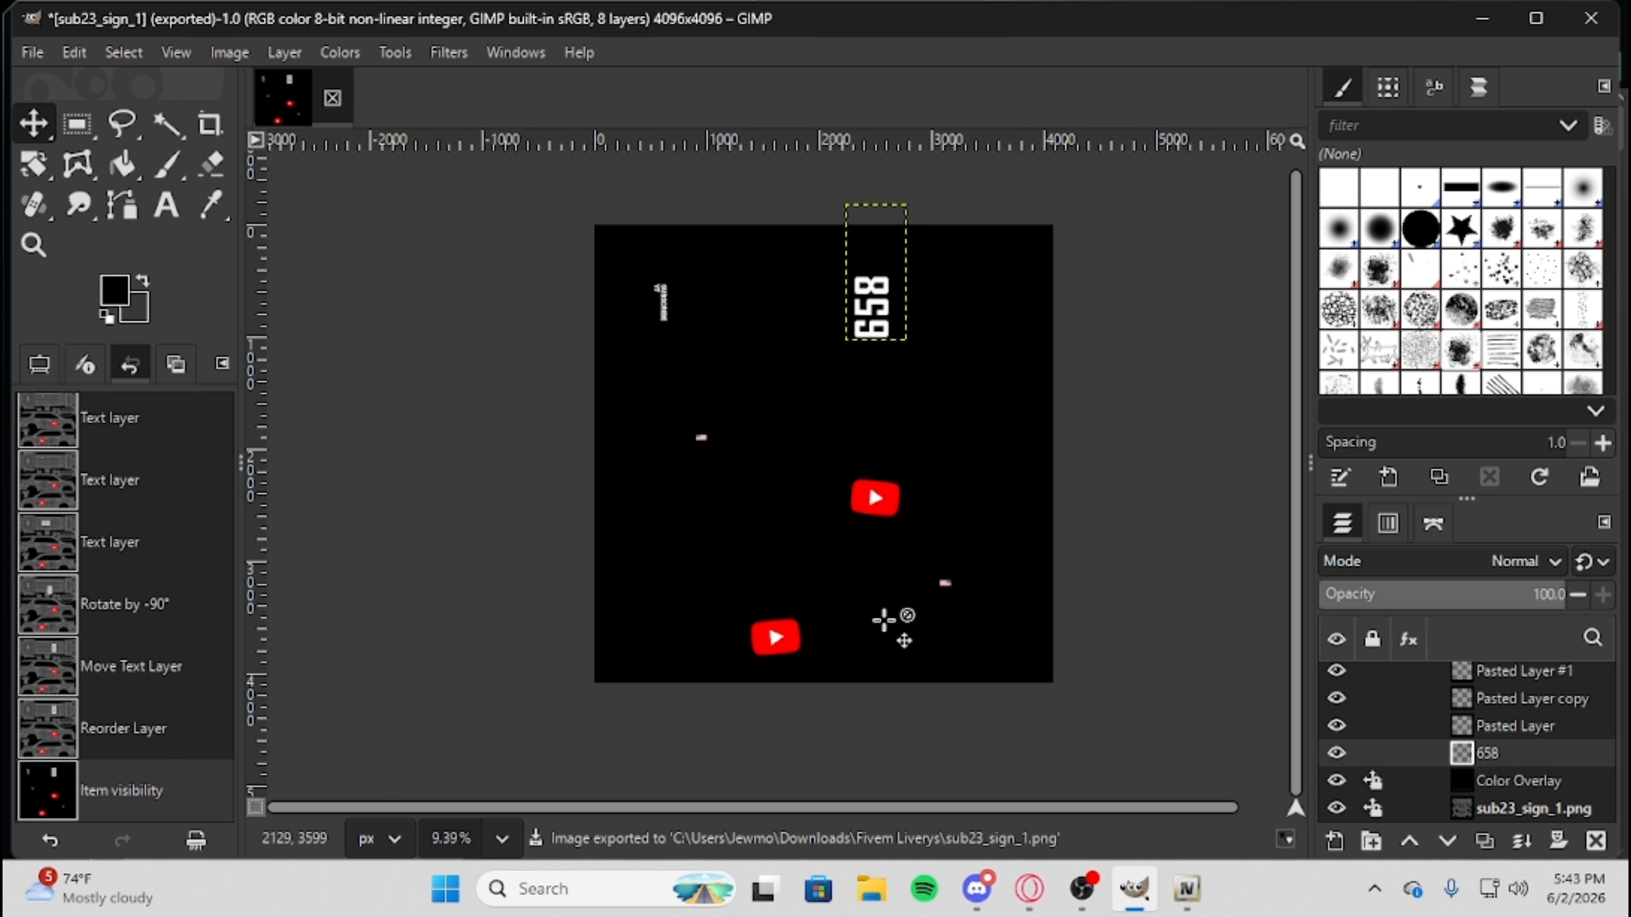
Switch to OpenIV and open the 23tahoelt.ytd texture dictionary from the stream folder of 23tahoeBB.
left_click(1482, 18)
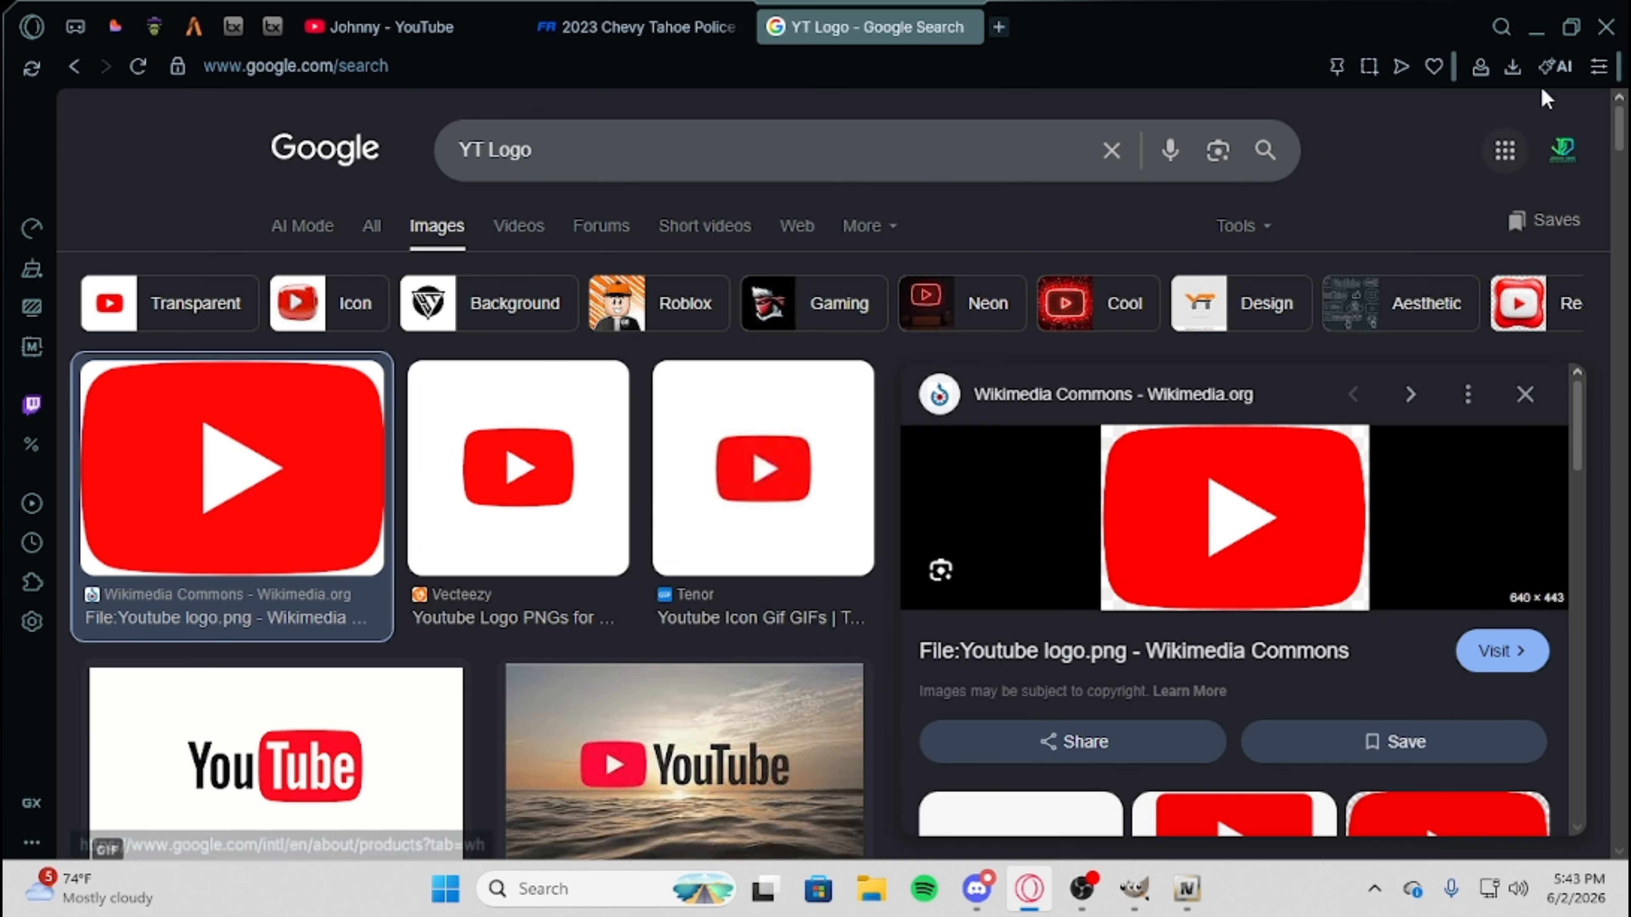
left_click(1544, 29)
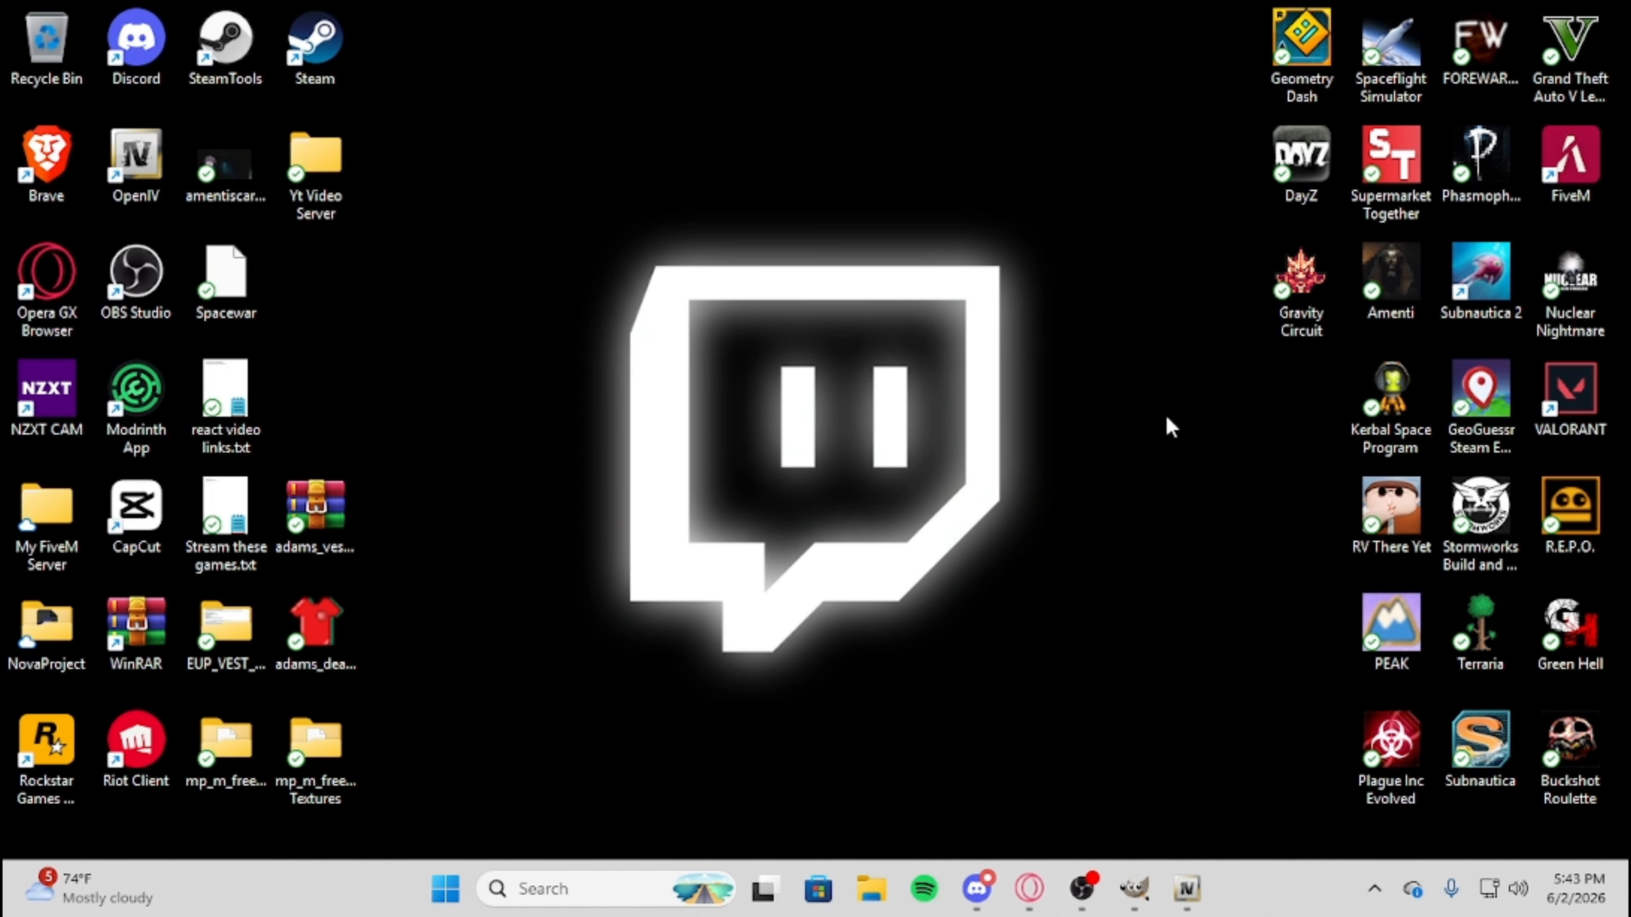
left_click(1187, 893)
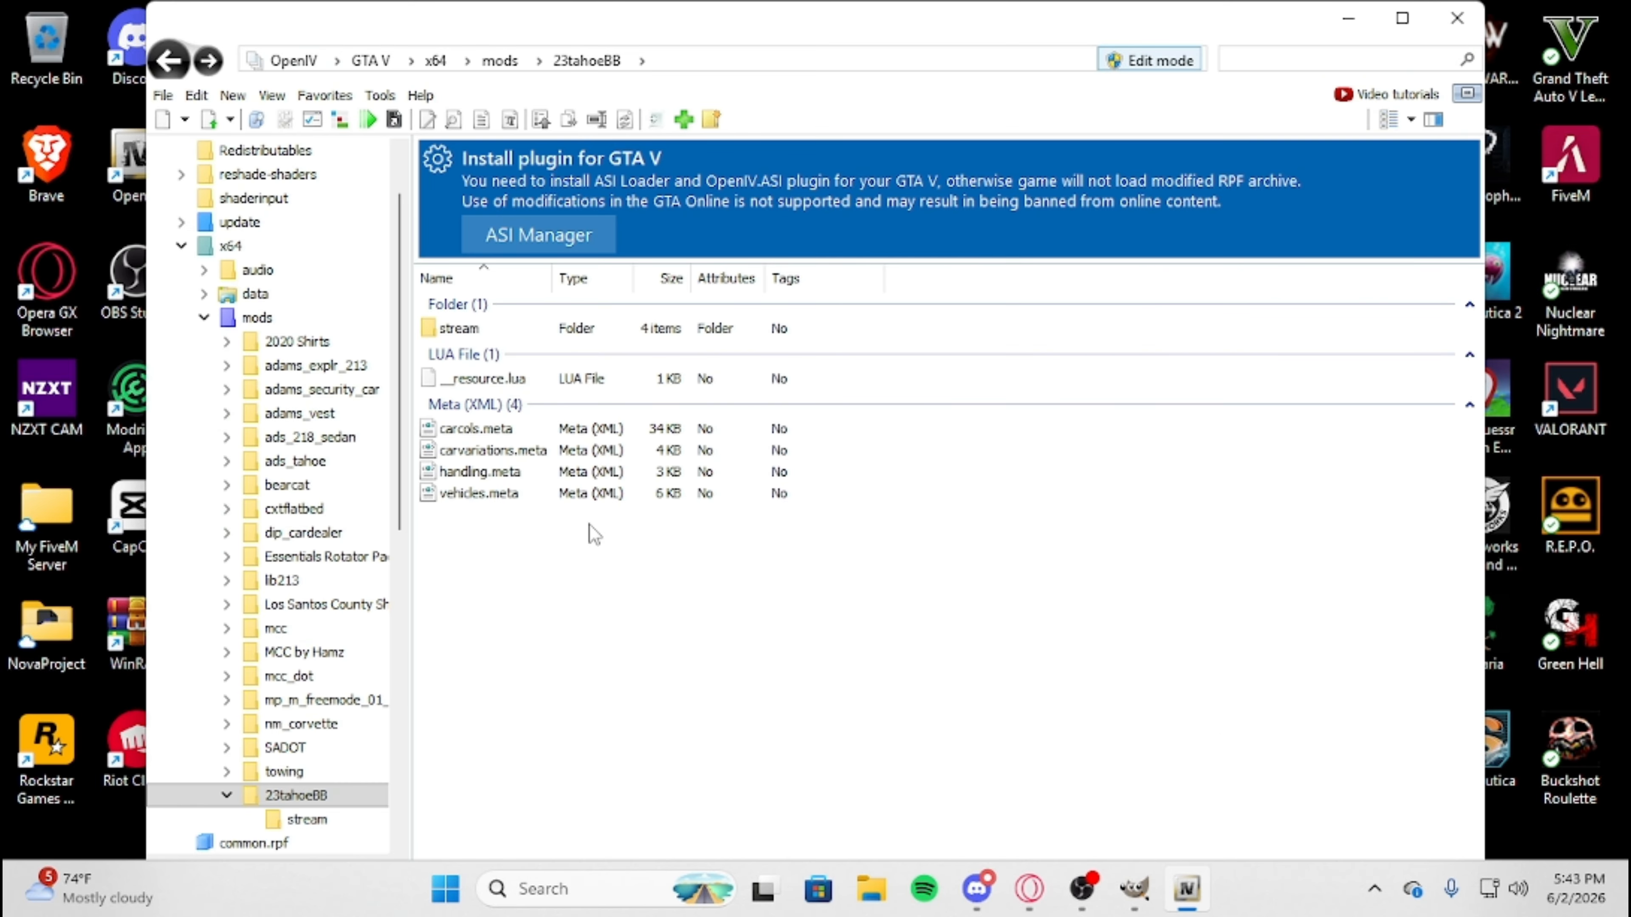
left_click(468, 330)
double_click(468, 330)
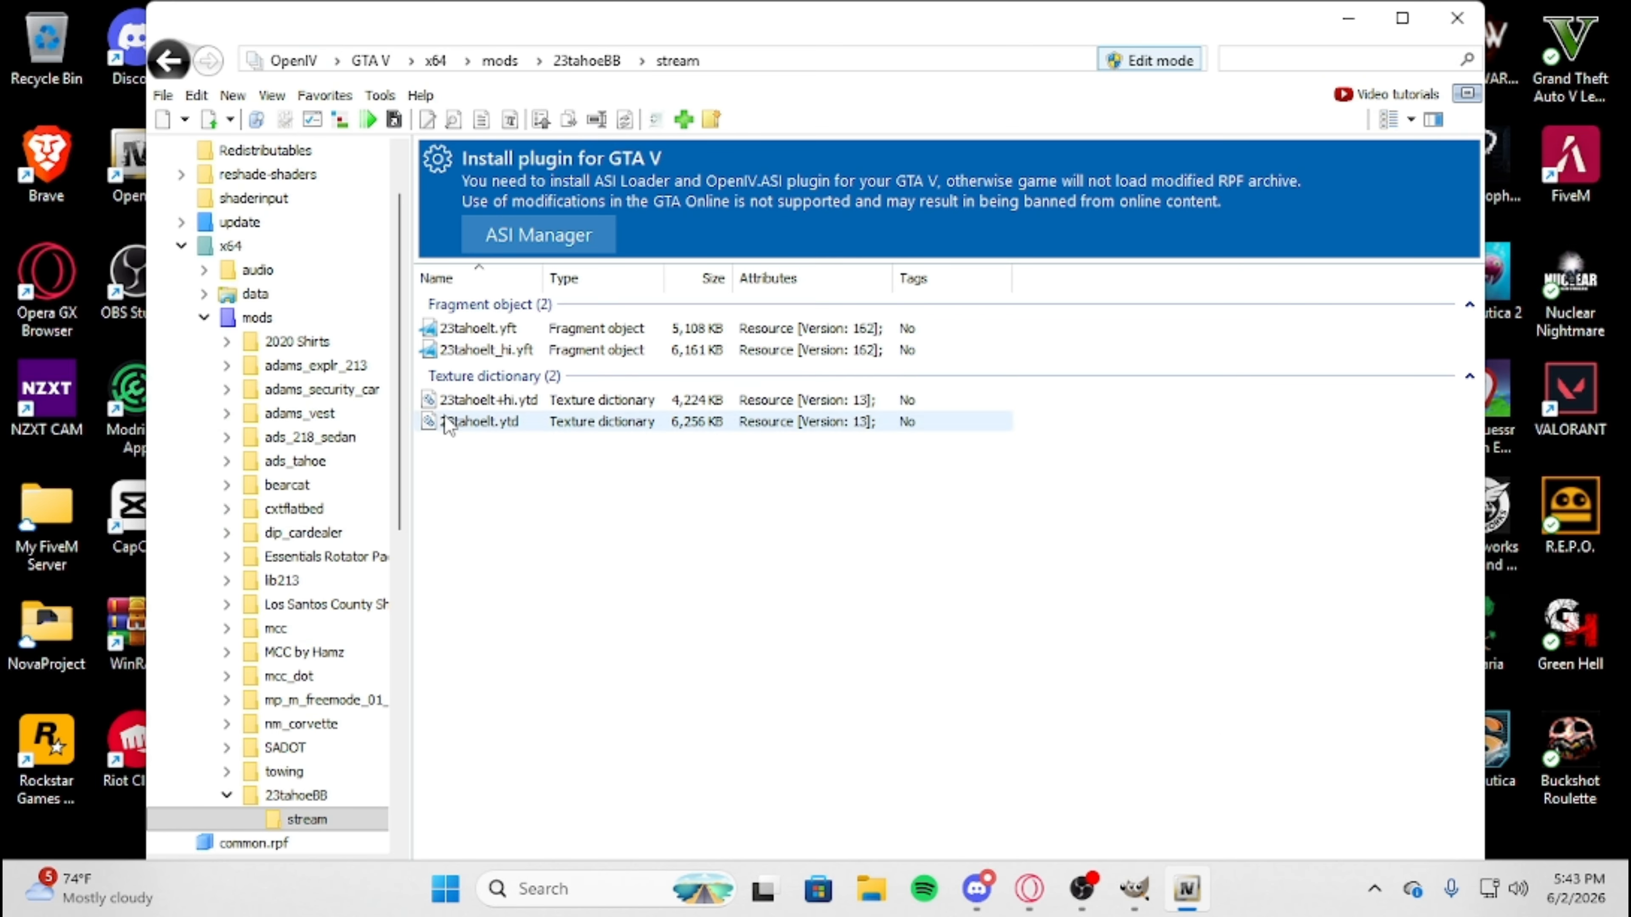
left_click(517, 421)
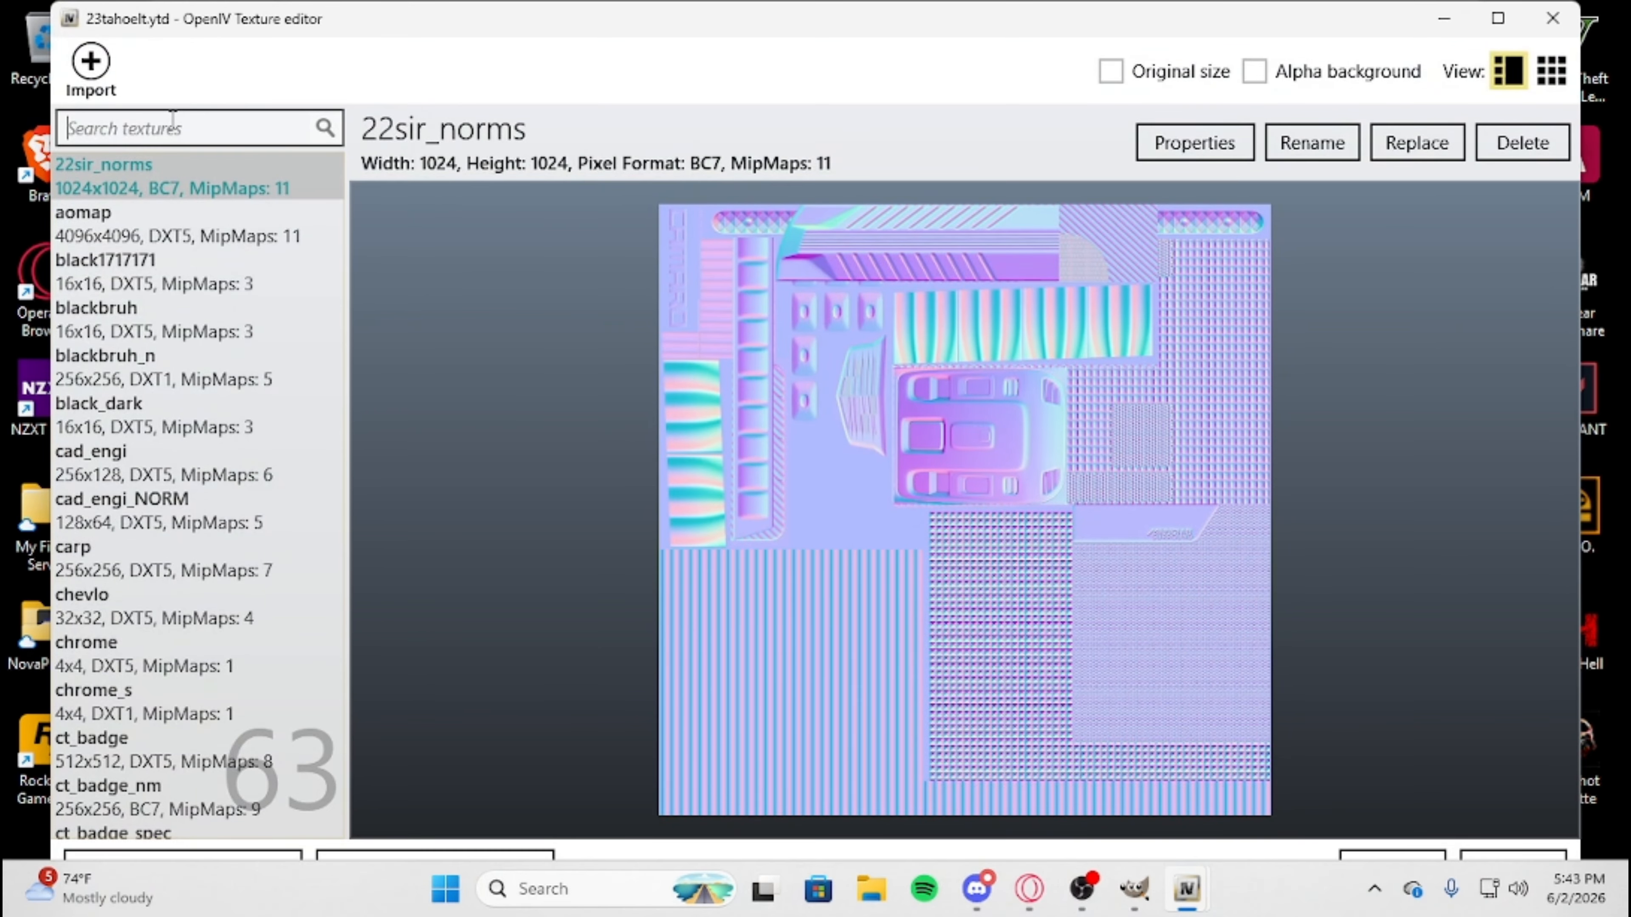
Find the sub23_sign_1 texture by searching for "sign" and replace it with sub23_sign_1.png from the Fivem Liverys folder.
type("sign")
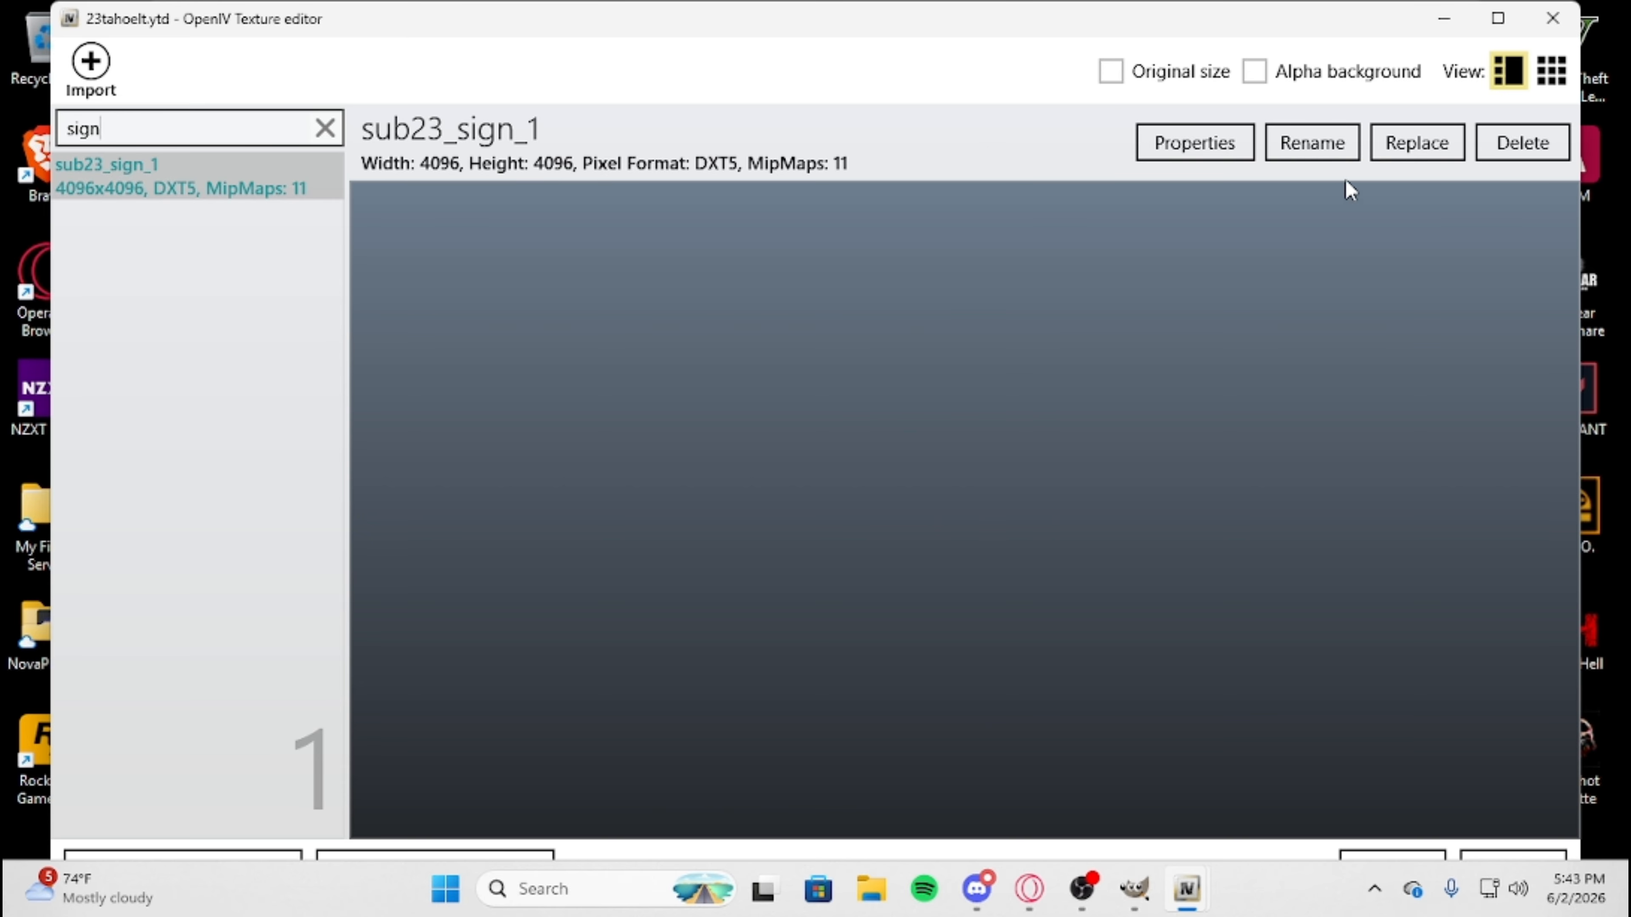
left_click(1418, 150)
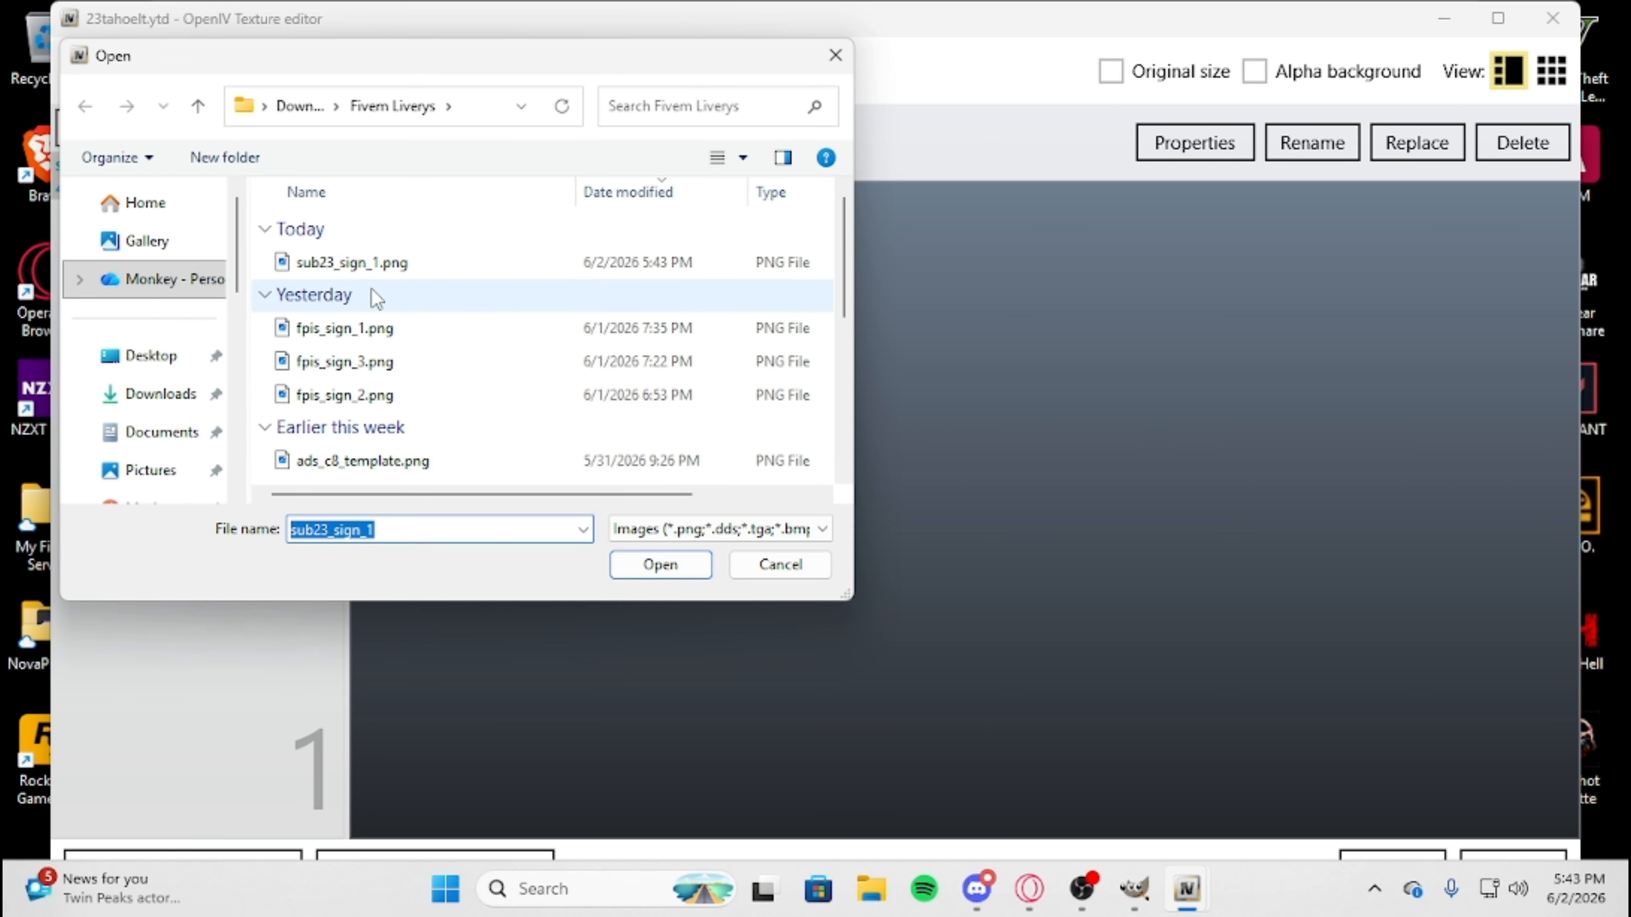
left_click(365, 262)
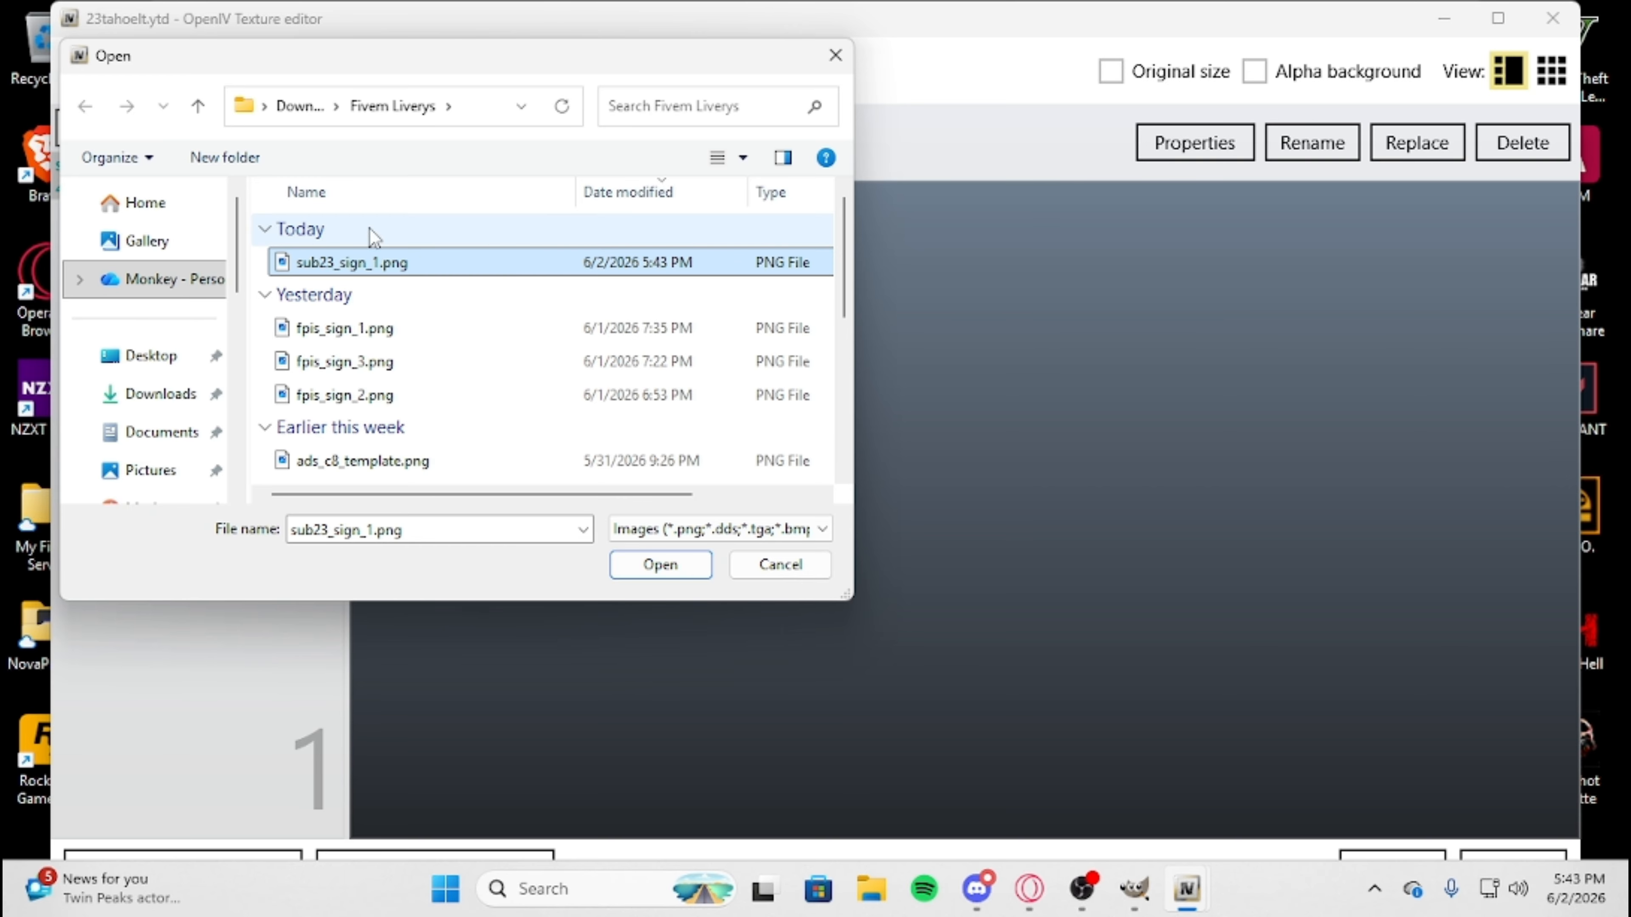
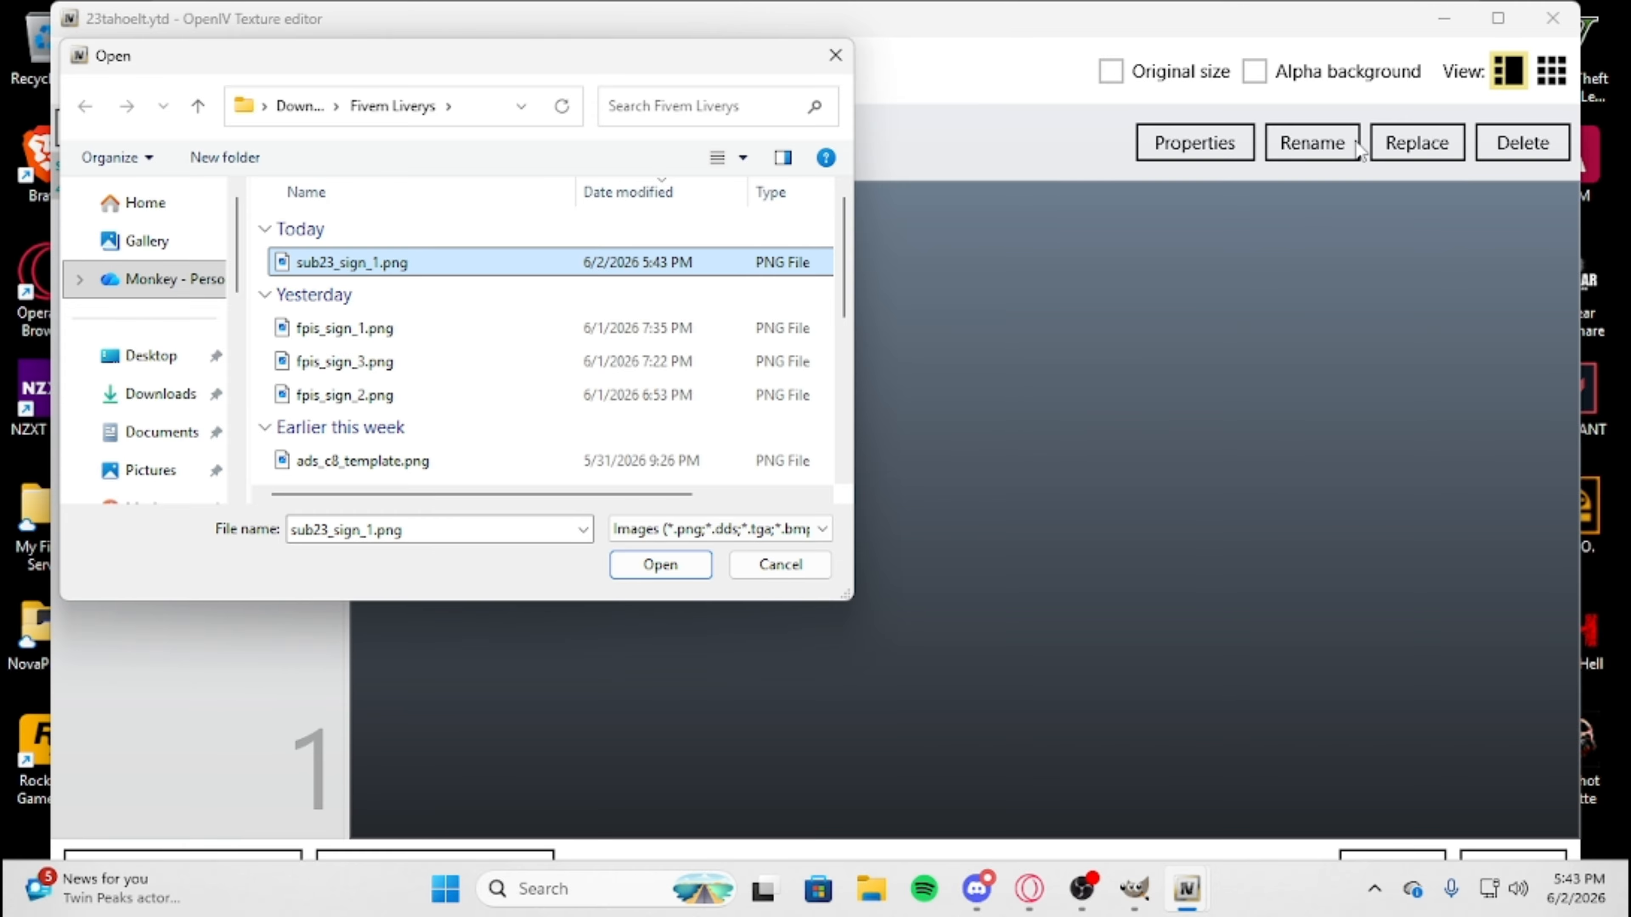
Load sub23_sign_1.png as the replacement sub23_sign_1 texture and save the 23tahoelt.ytd texture dictionary.
left_click(703, 565)
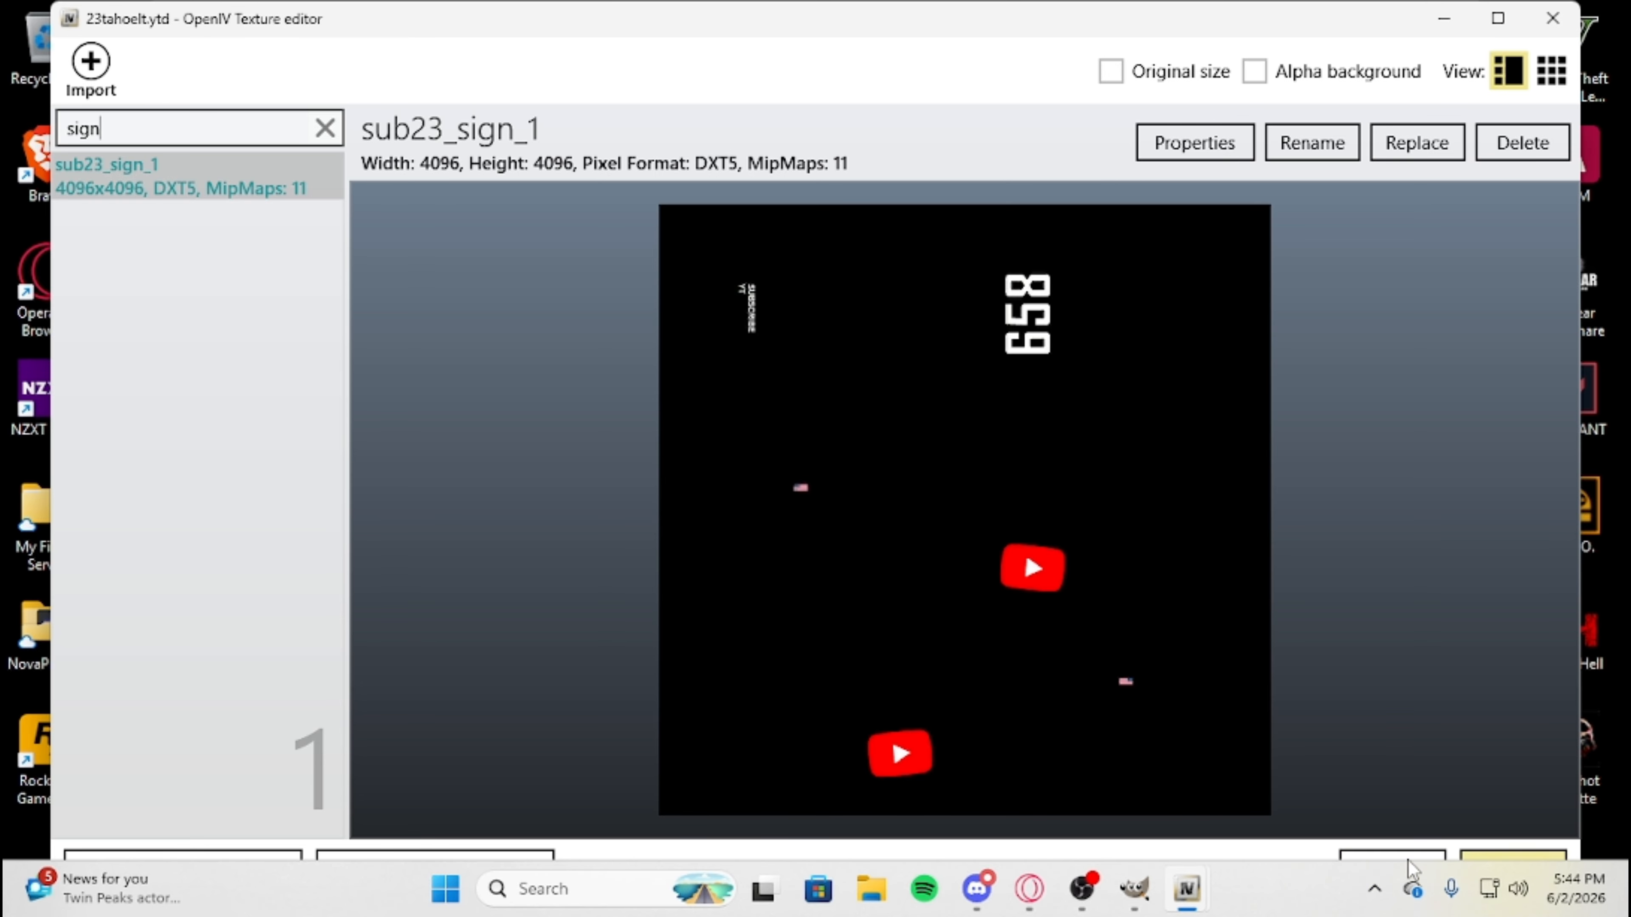
left_click(1374, 858)
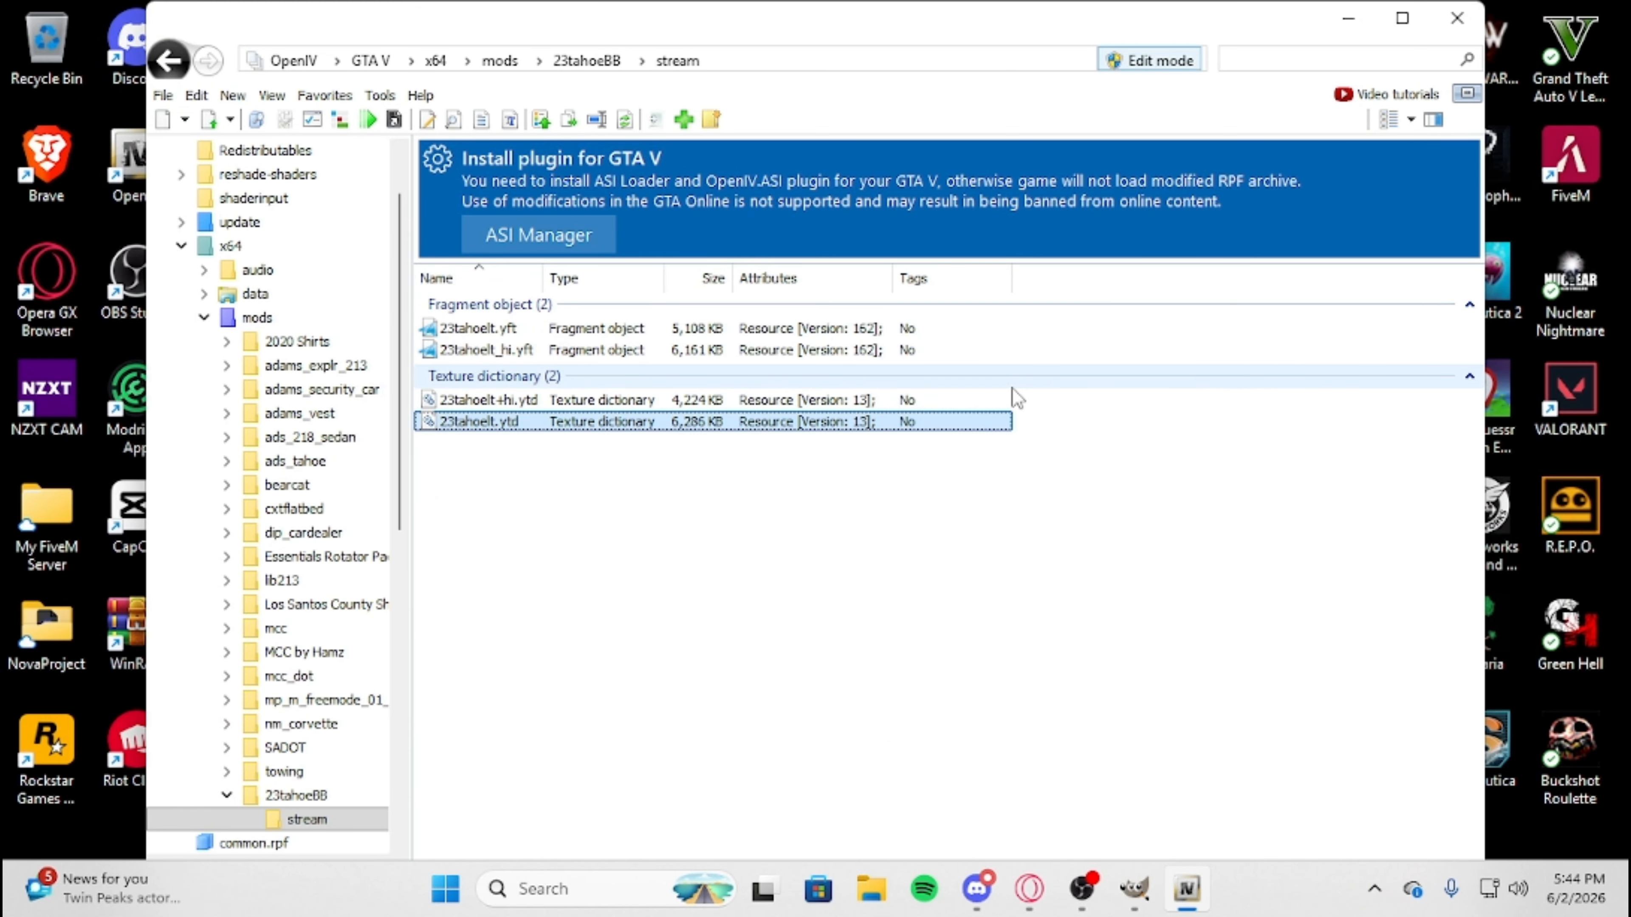
Open 23tahoelt_hi.yft in the model viewer and examine the livery on the Tahoe's doors, rear pillars, roof, tailgate and hood.
double_click(537, 350)
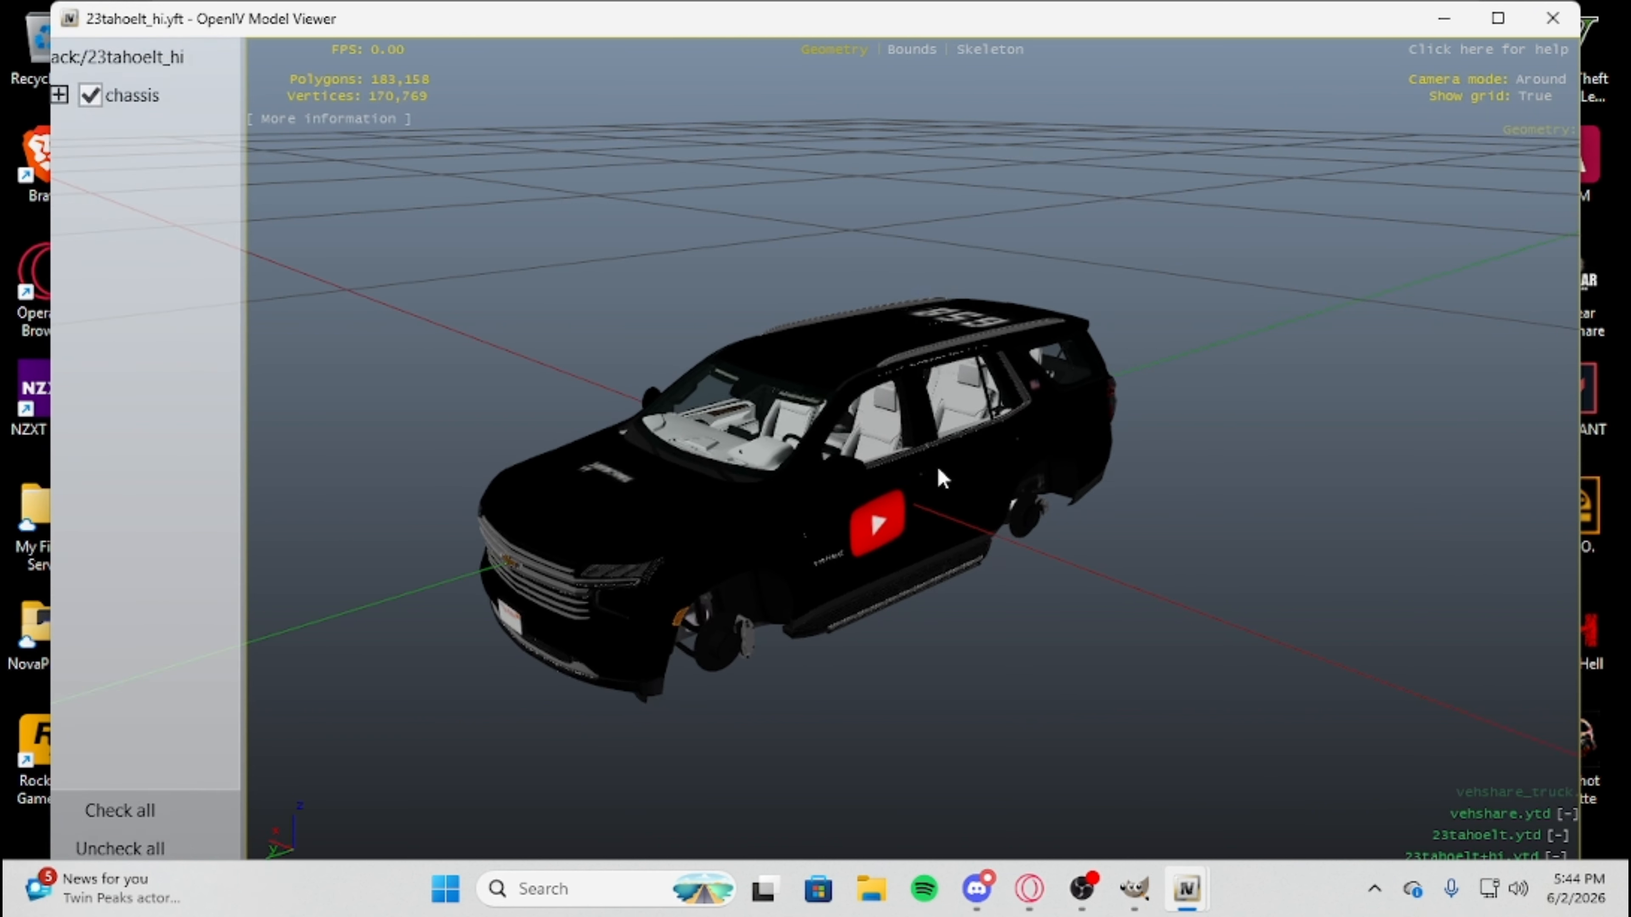
left_click_drag(1066, 513, 717, 667)
scroll(975, 474, "up", 5)
left_click_drag(901, 610, 303, 457)
scroll(612, 603, "down", 5)
scroll(854, 588, "up", 5)
left_click_drag(691, 512, 701, 480)
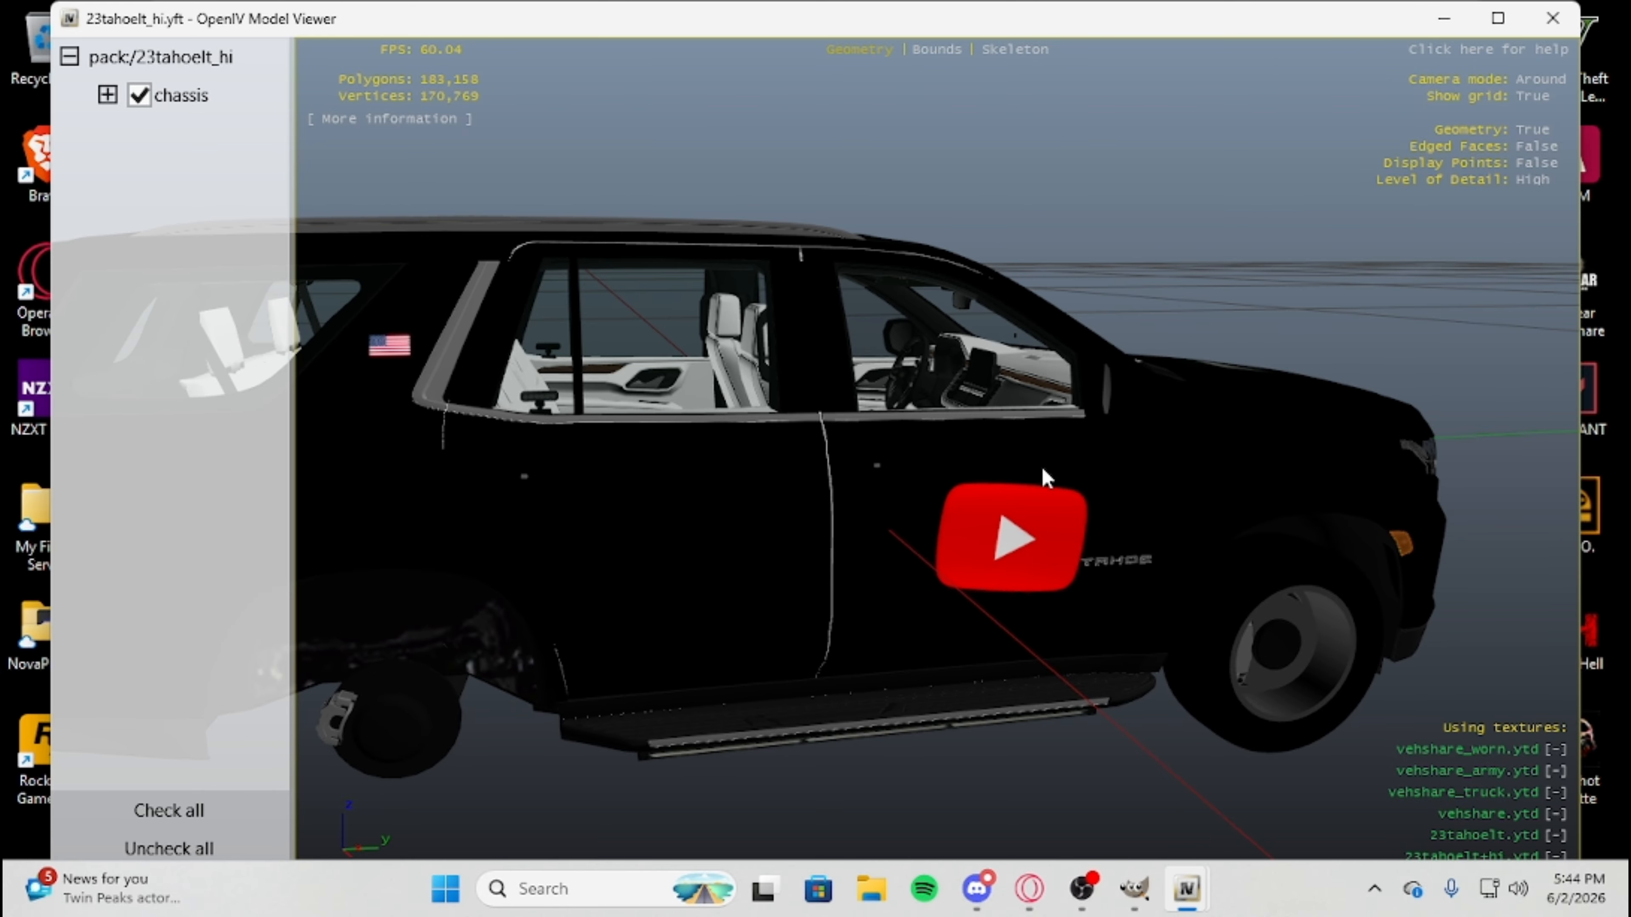
scroll(1005, 594, "down", 4)
left_click_drag(1006, 594, 1193, 410)
scroll(1056, 519, "down", 6)
left_click_drag(1058, 519, 1061, 106)
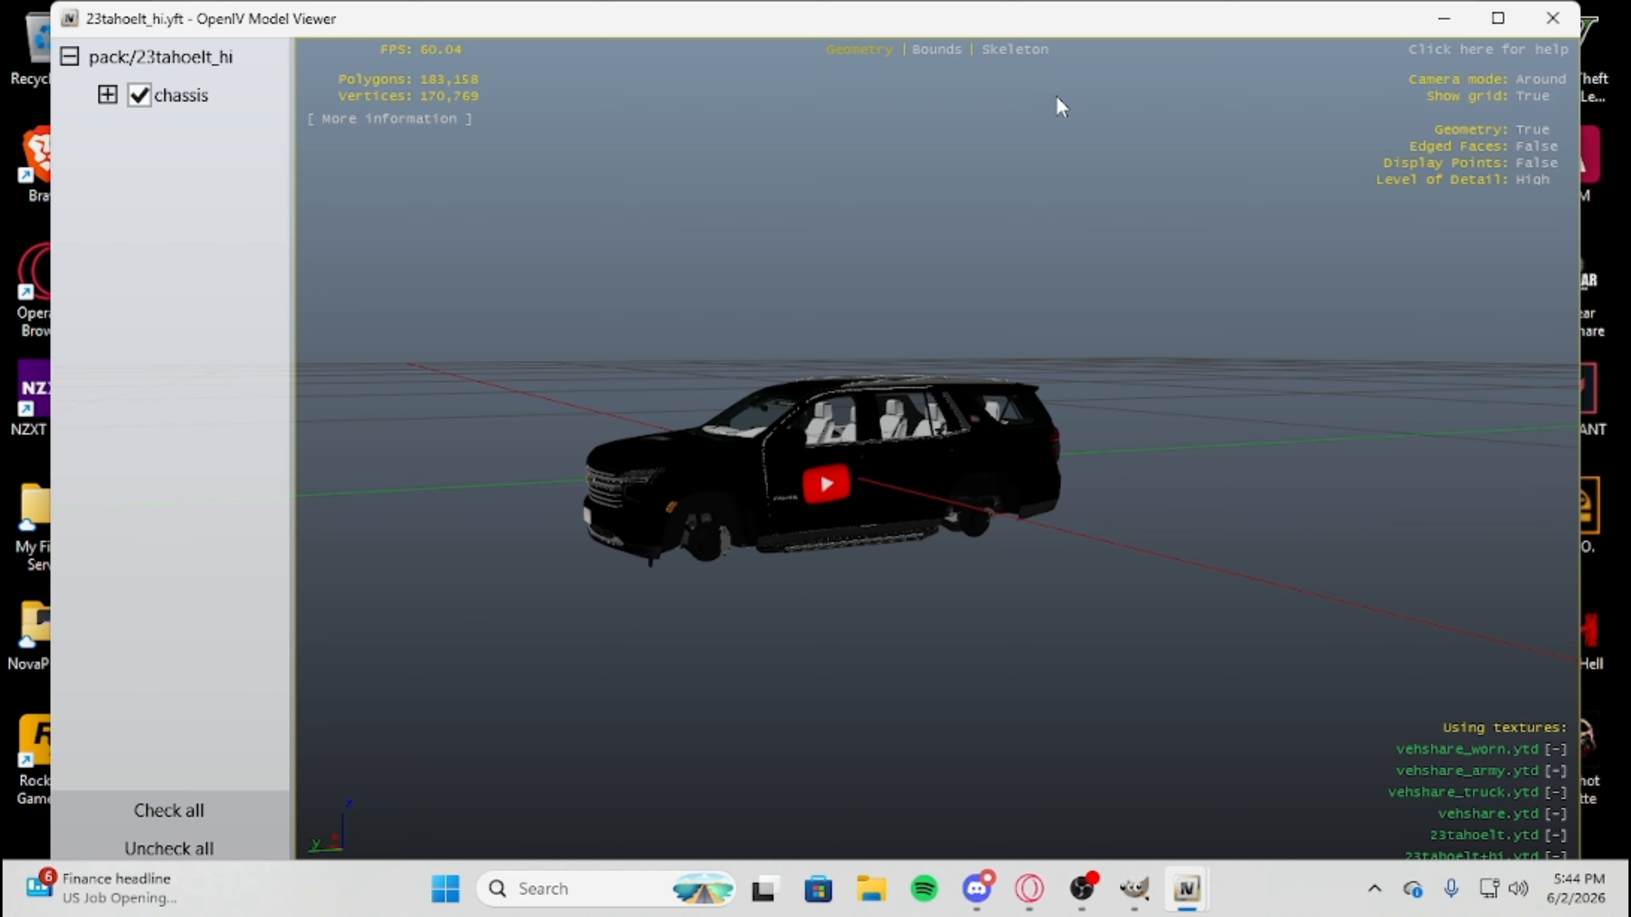
scroll(1066, 480, "up", 5)
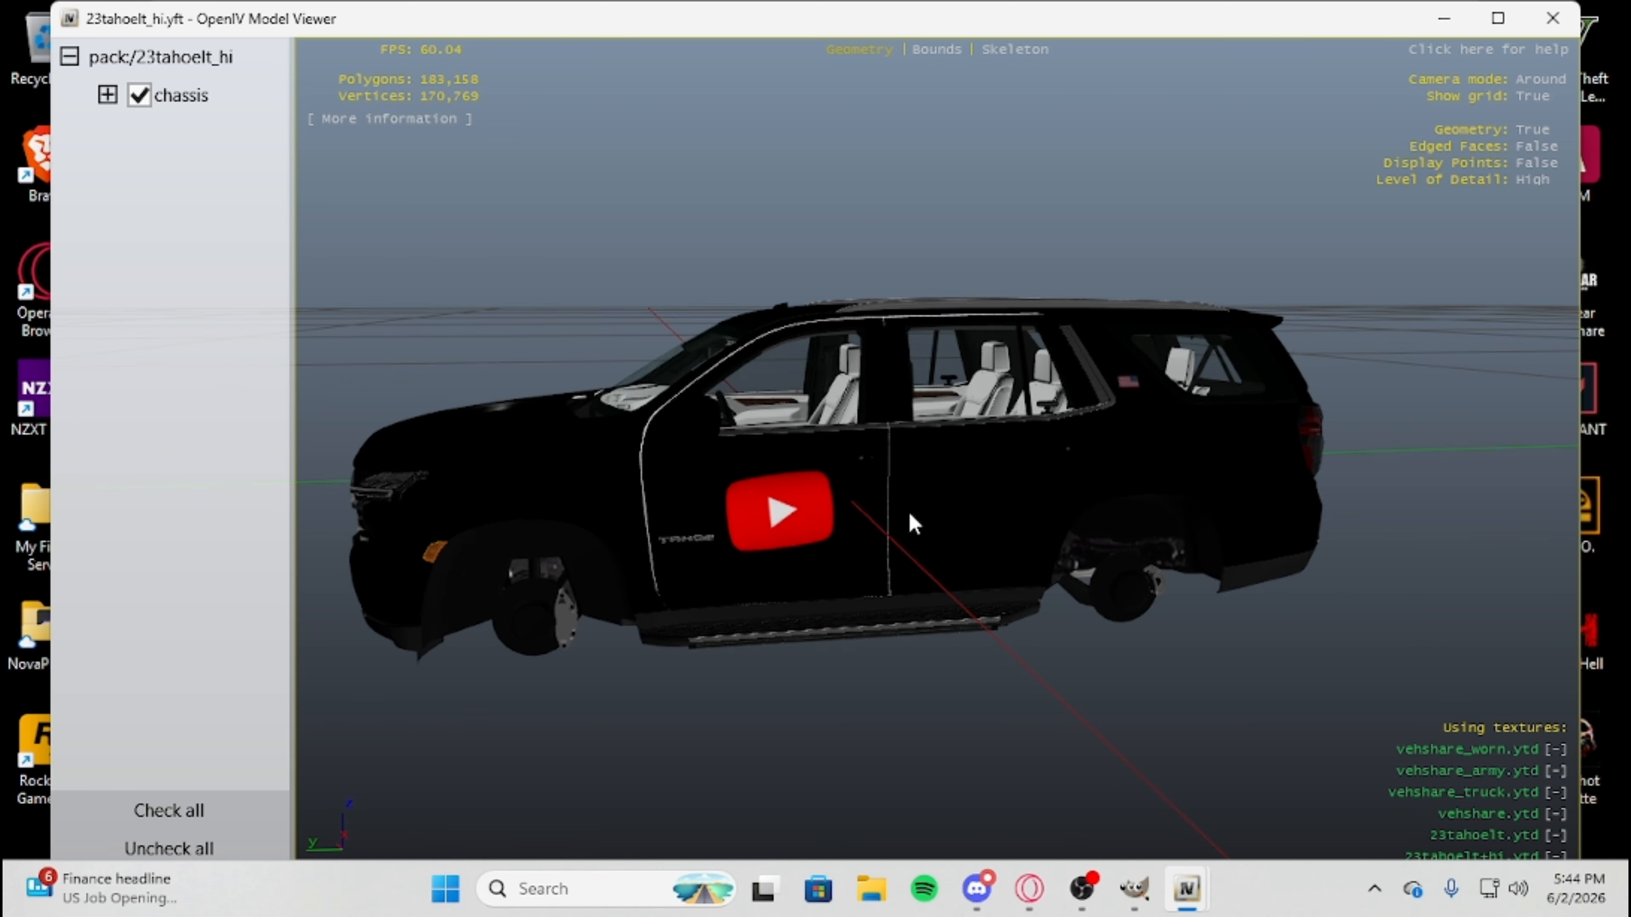
left_click_drag(910, 521, 764, 565)
left_click_drag(1056, 603, 809, 677)
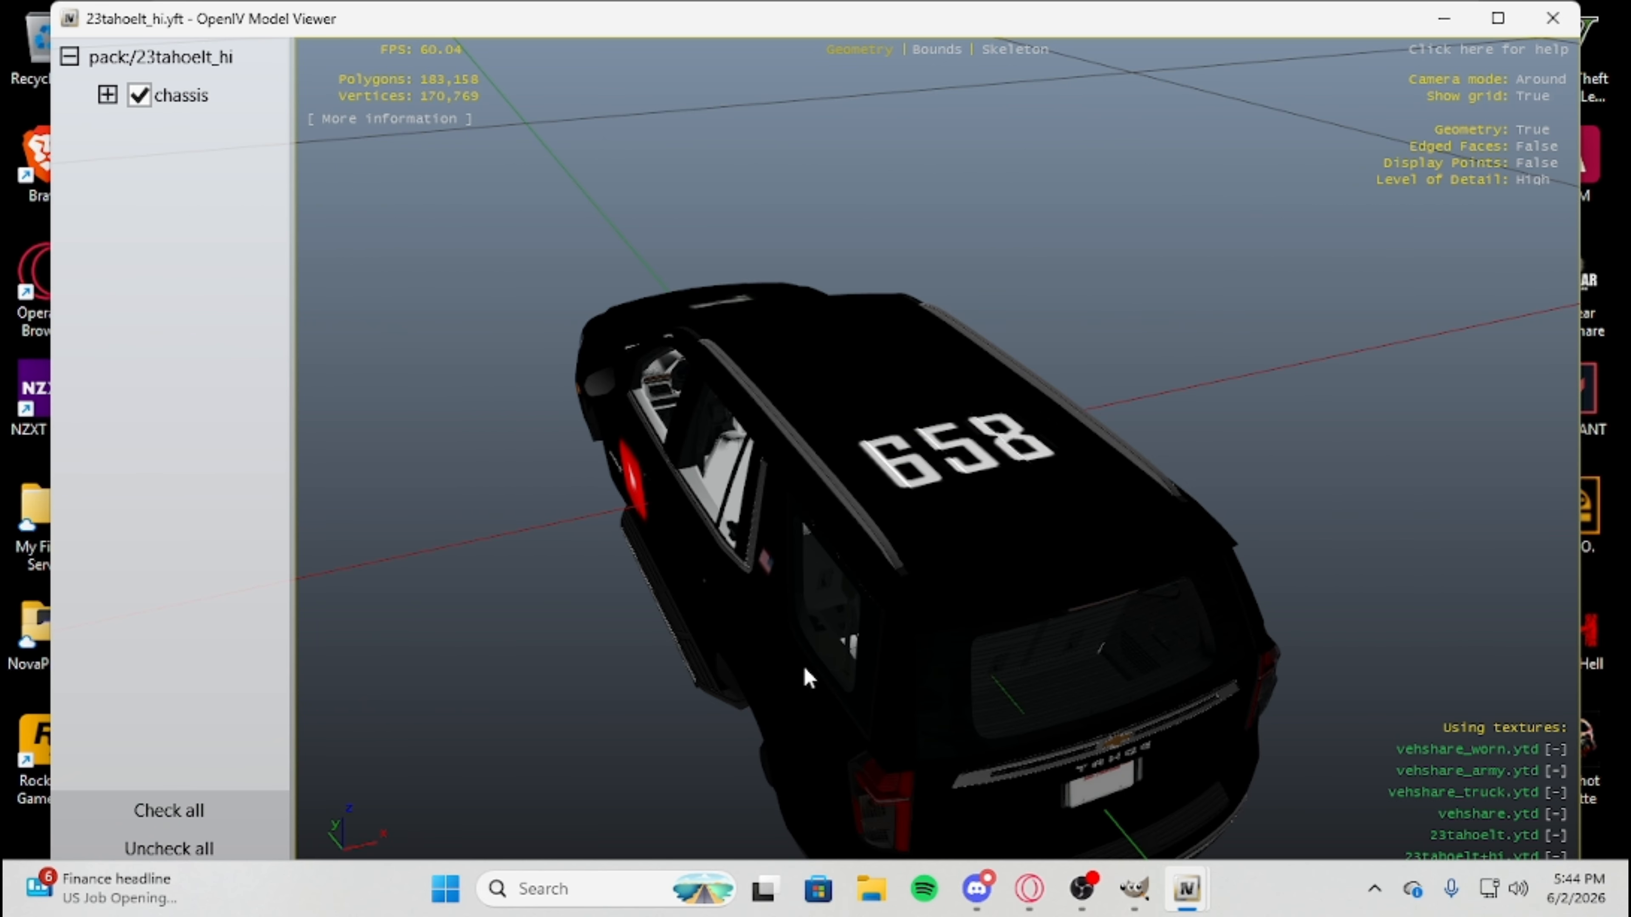
left_click_drag(968, 691, 677, 554)
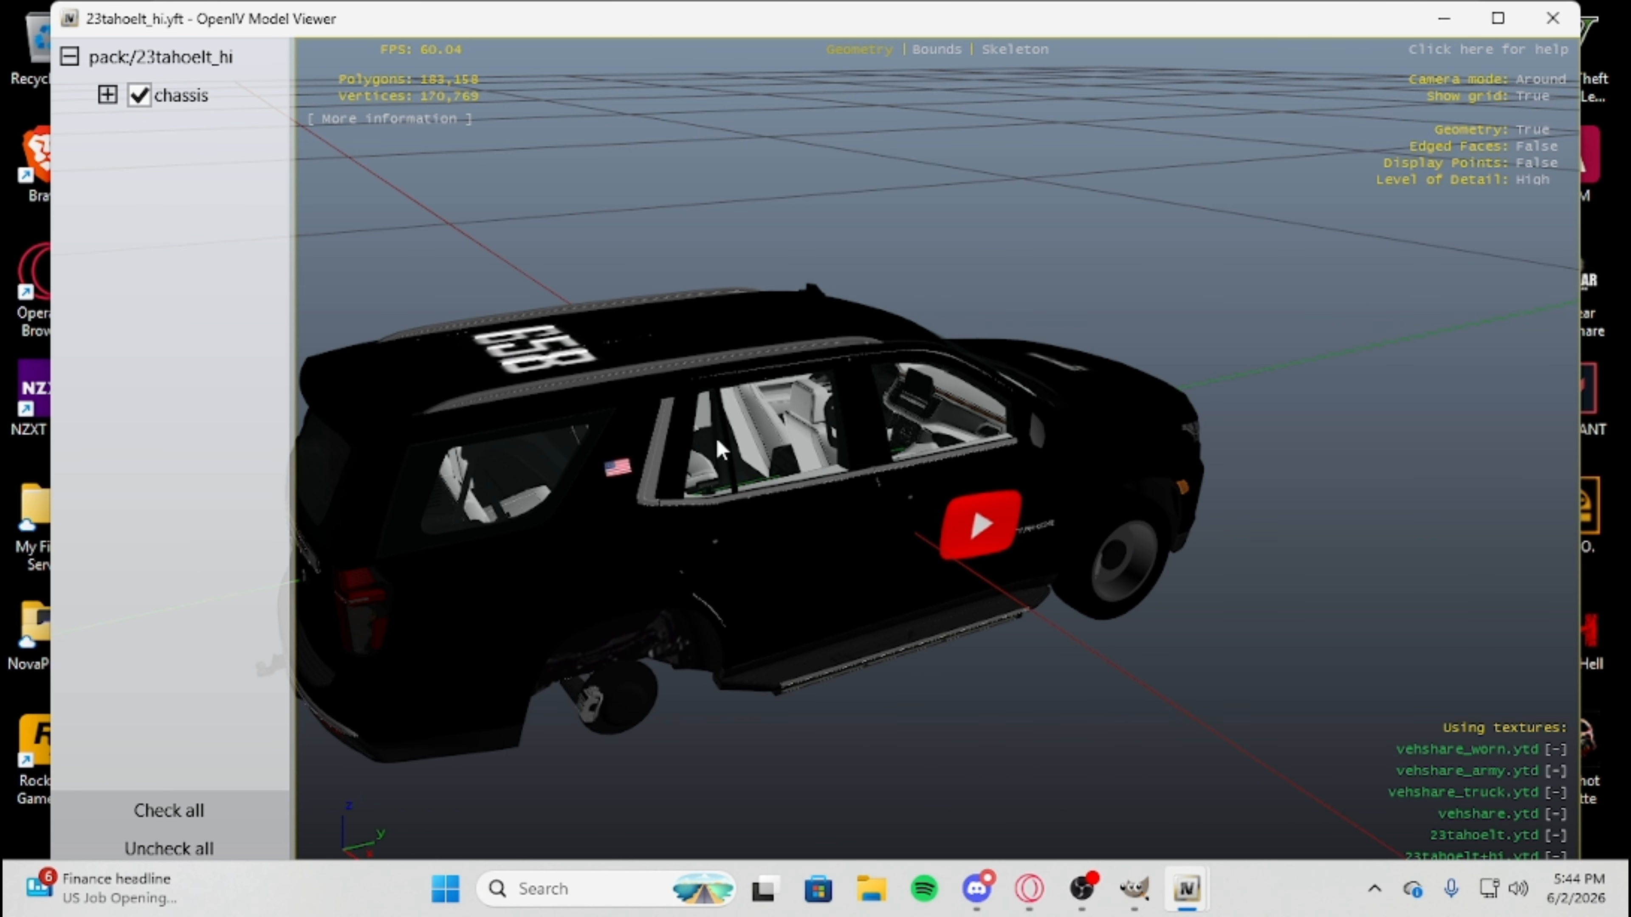
left_click_drag(717, 448, 1233, 411)
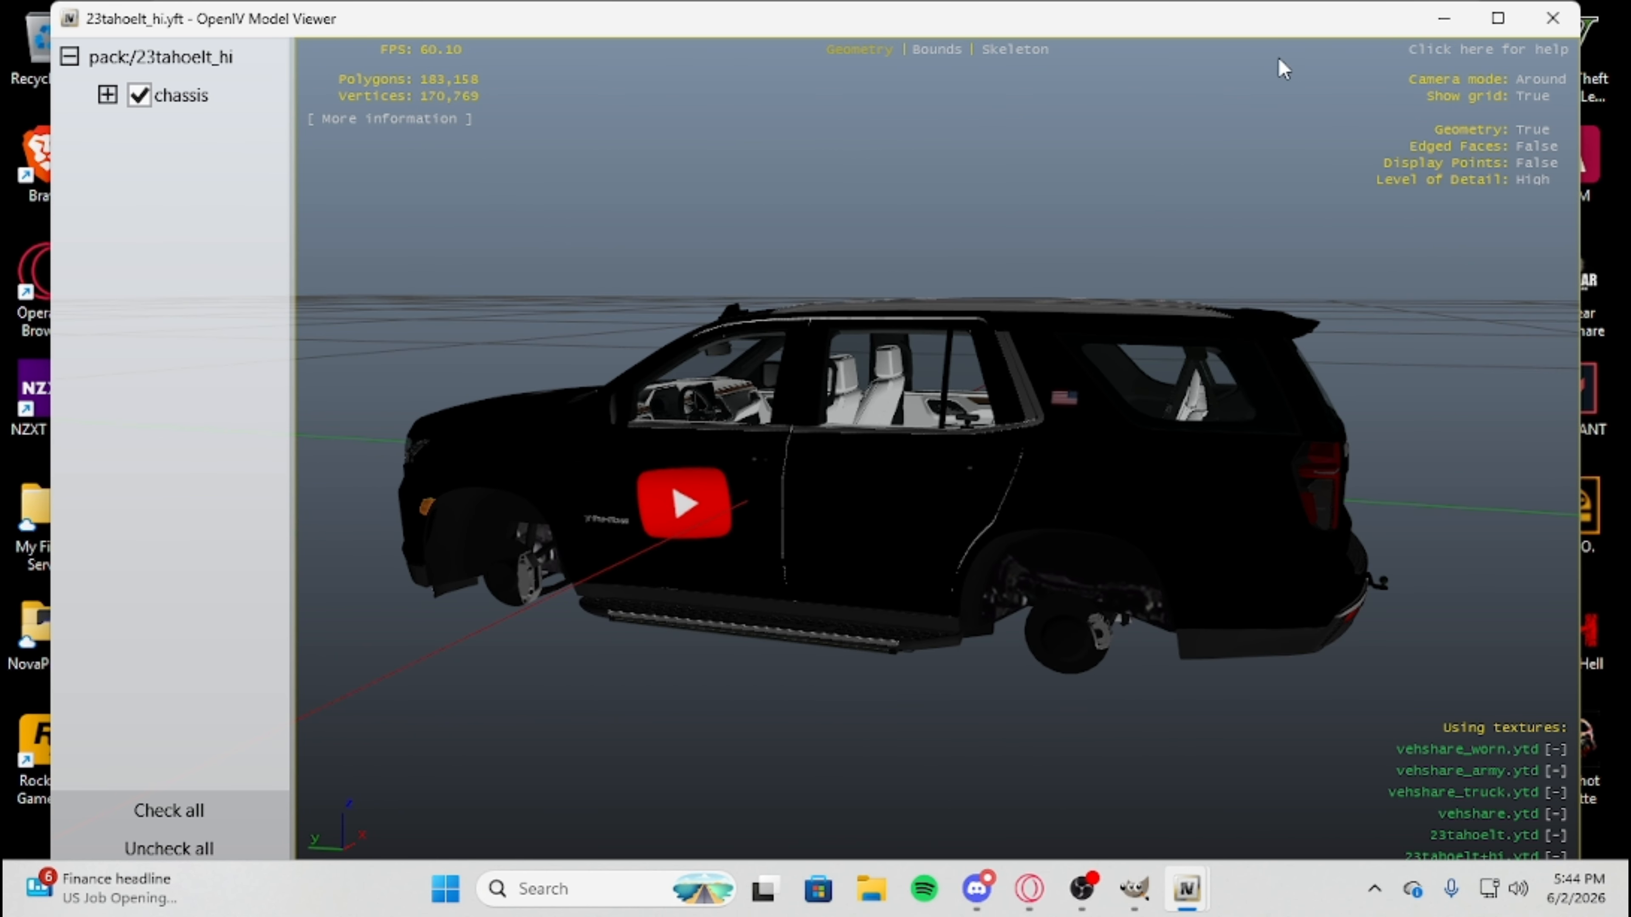
left_click_drag(1227, 192, 874, 257)
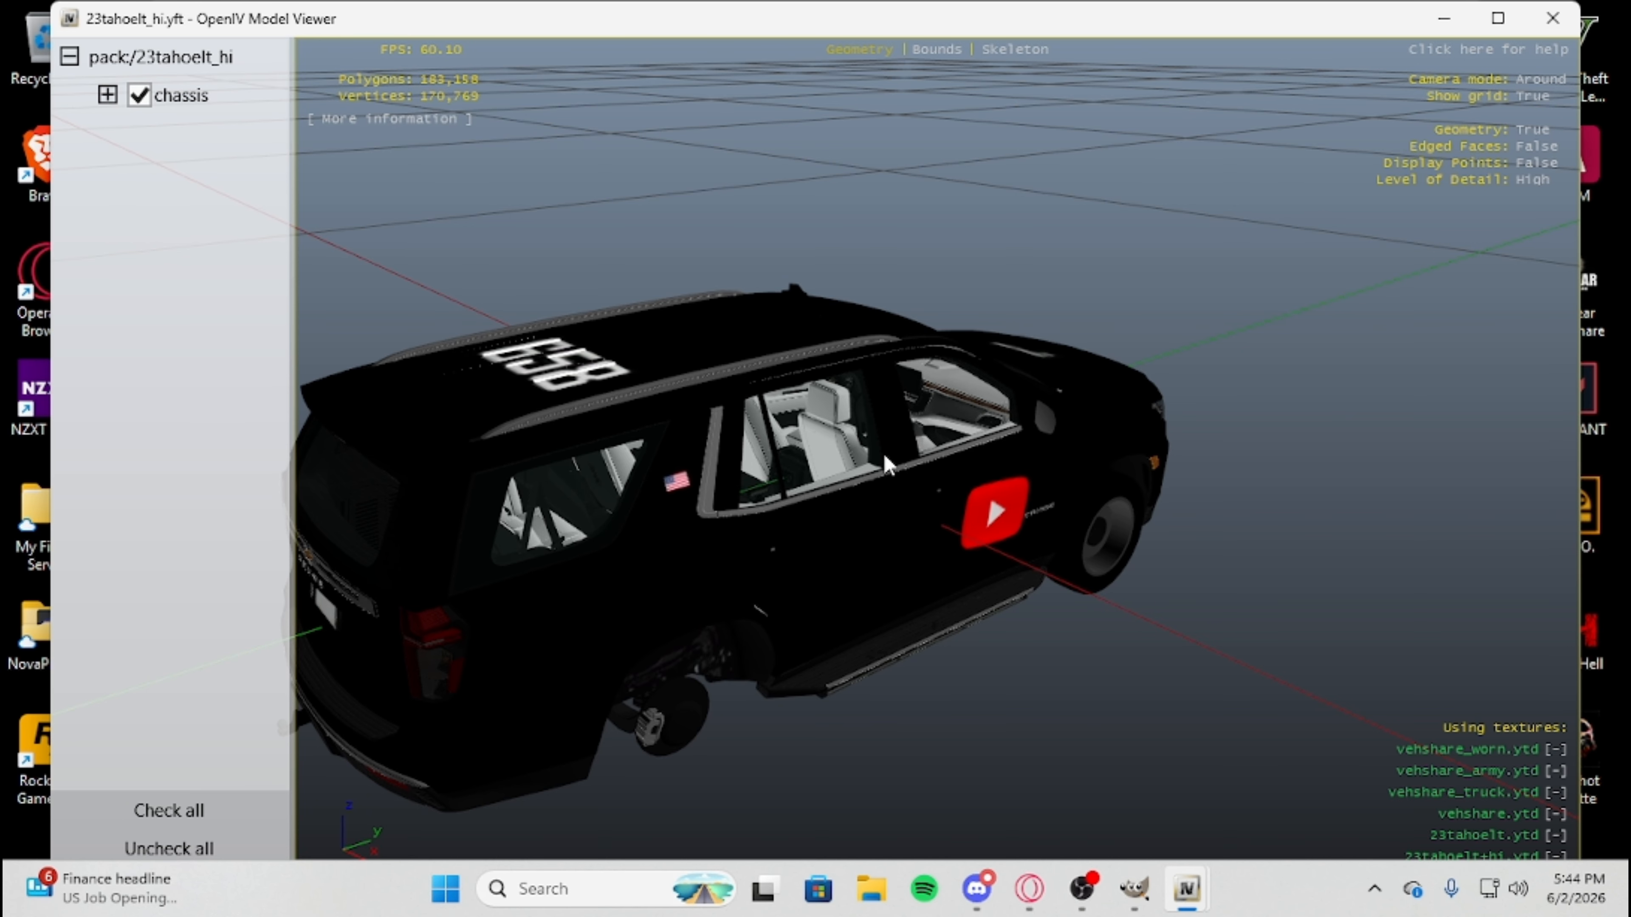
left_click_drag(883, 451, 929, 506)
scroll(983, 434, "up", 3)
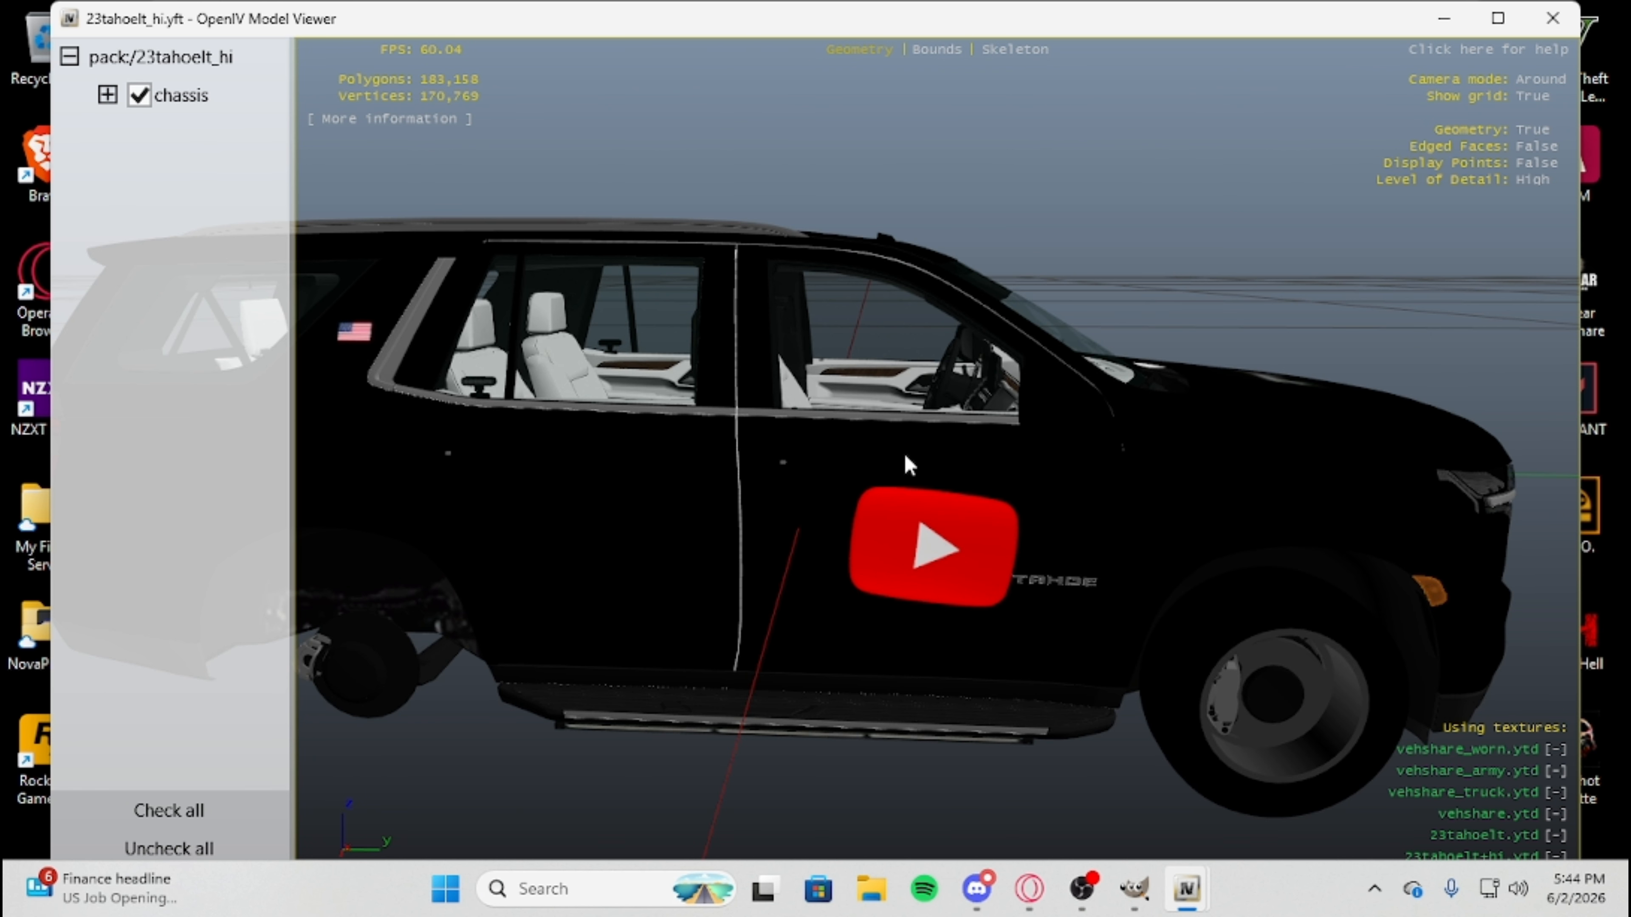
left_click_drag(918, 482, 754, 477)
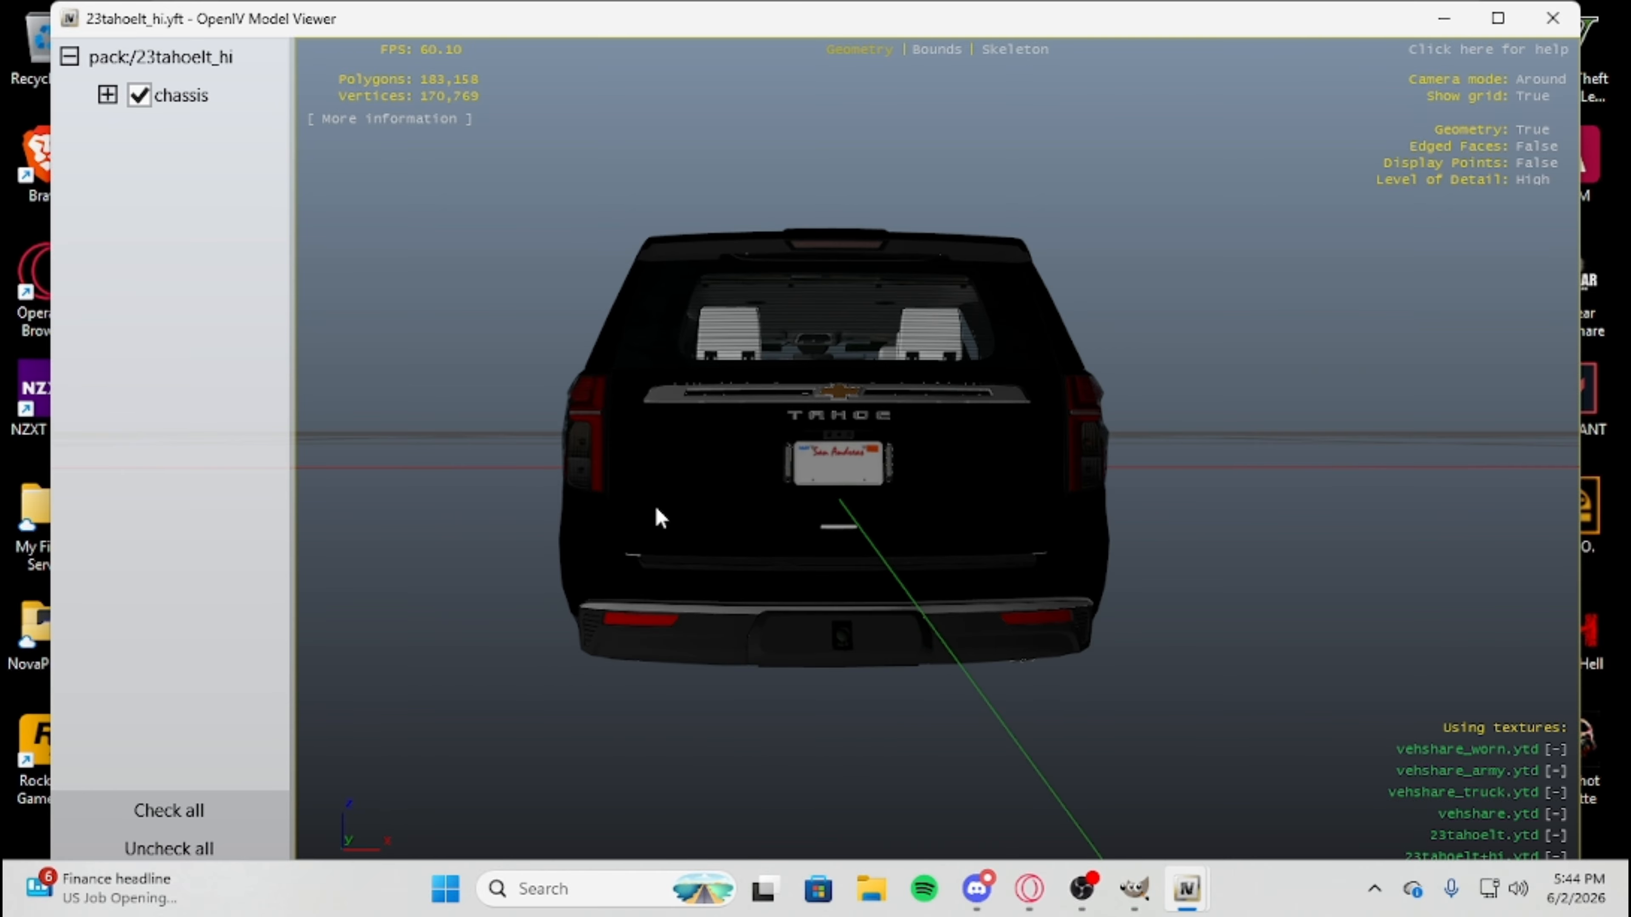
left_click_drag(660, 517, 784, 559)
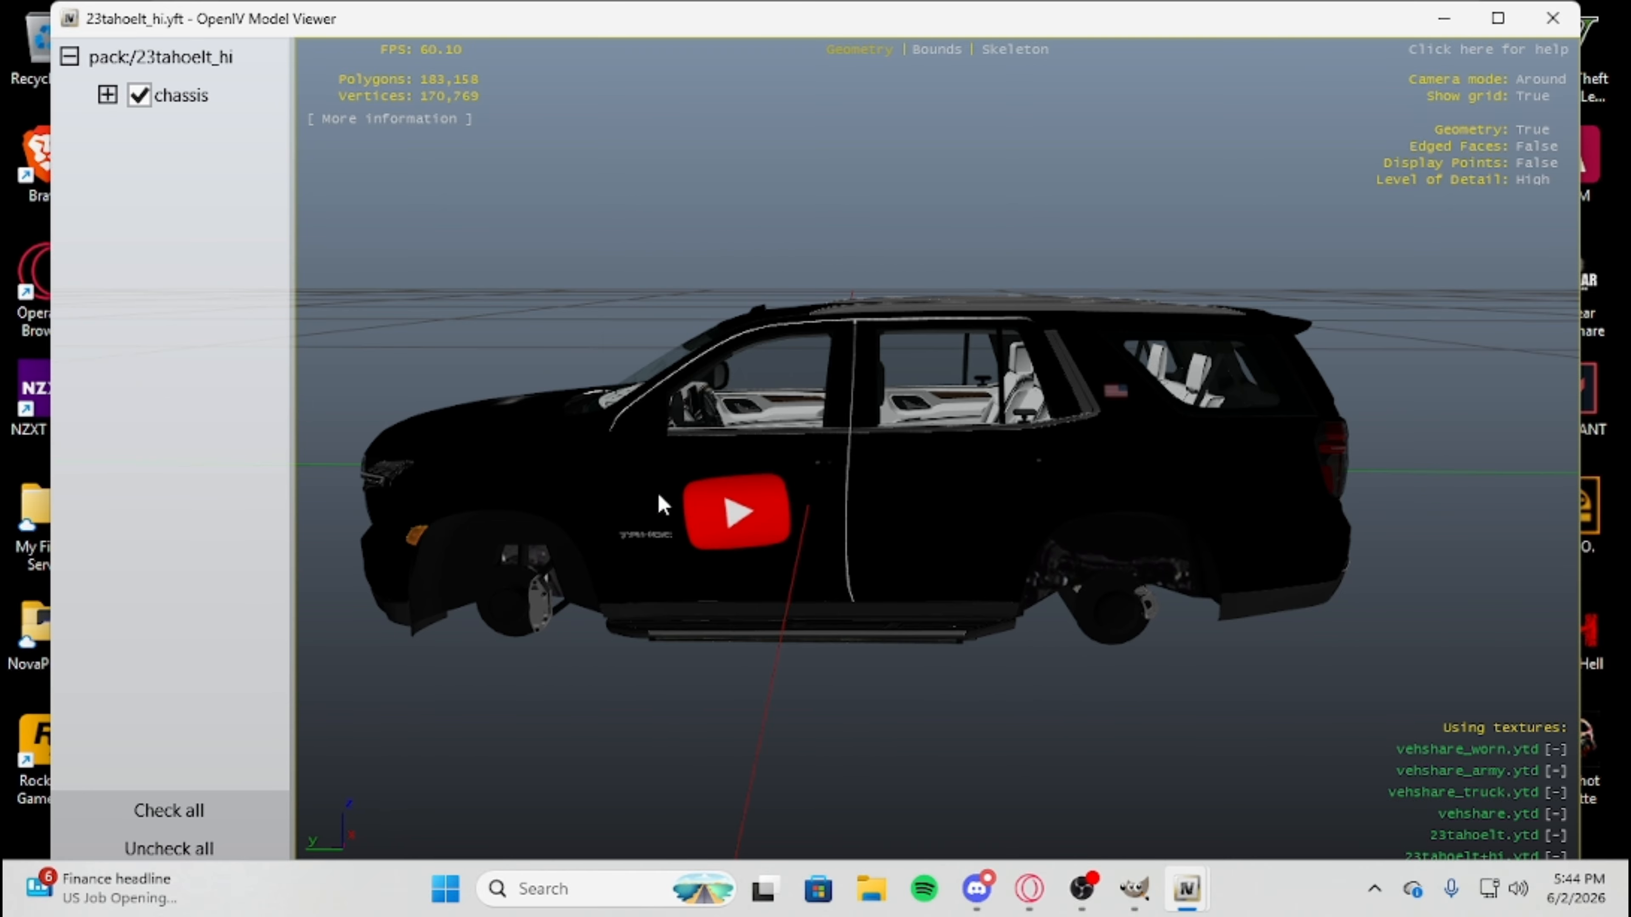
left_click_drag(662, 505, 928, 626)
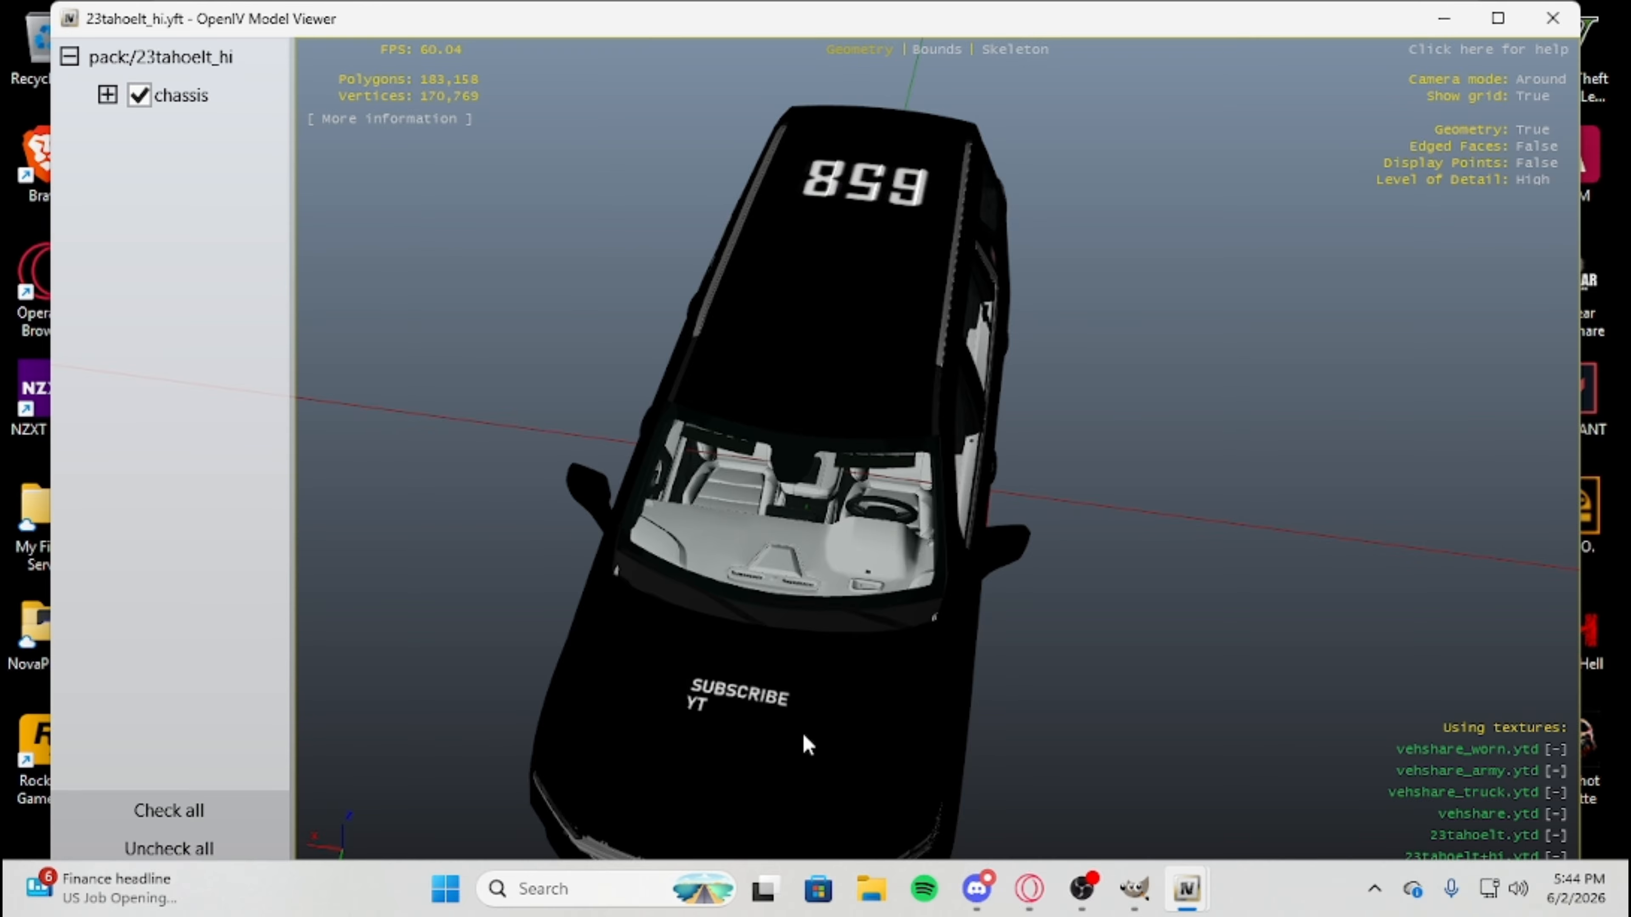
left_click_drag(961, 244, 885, 476)
left_click(1553, 18)
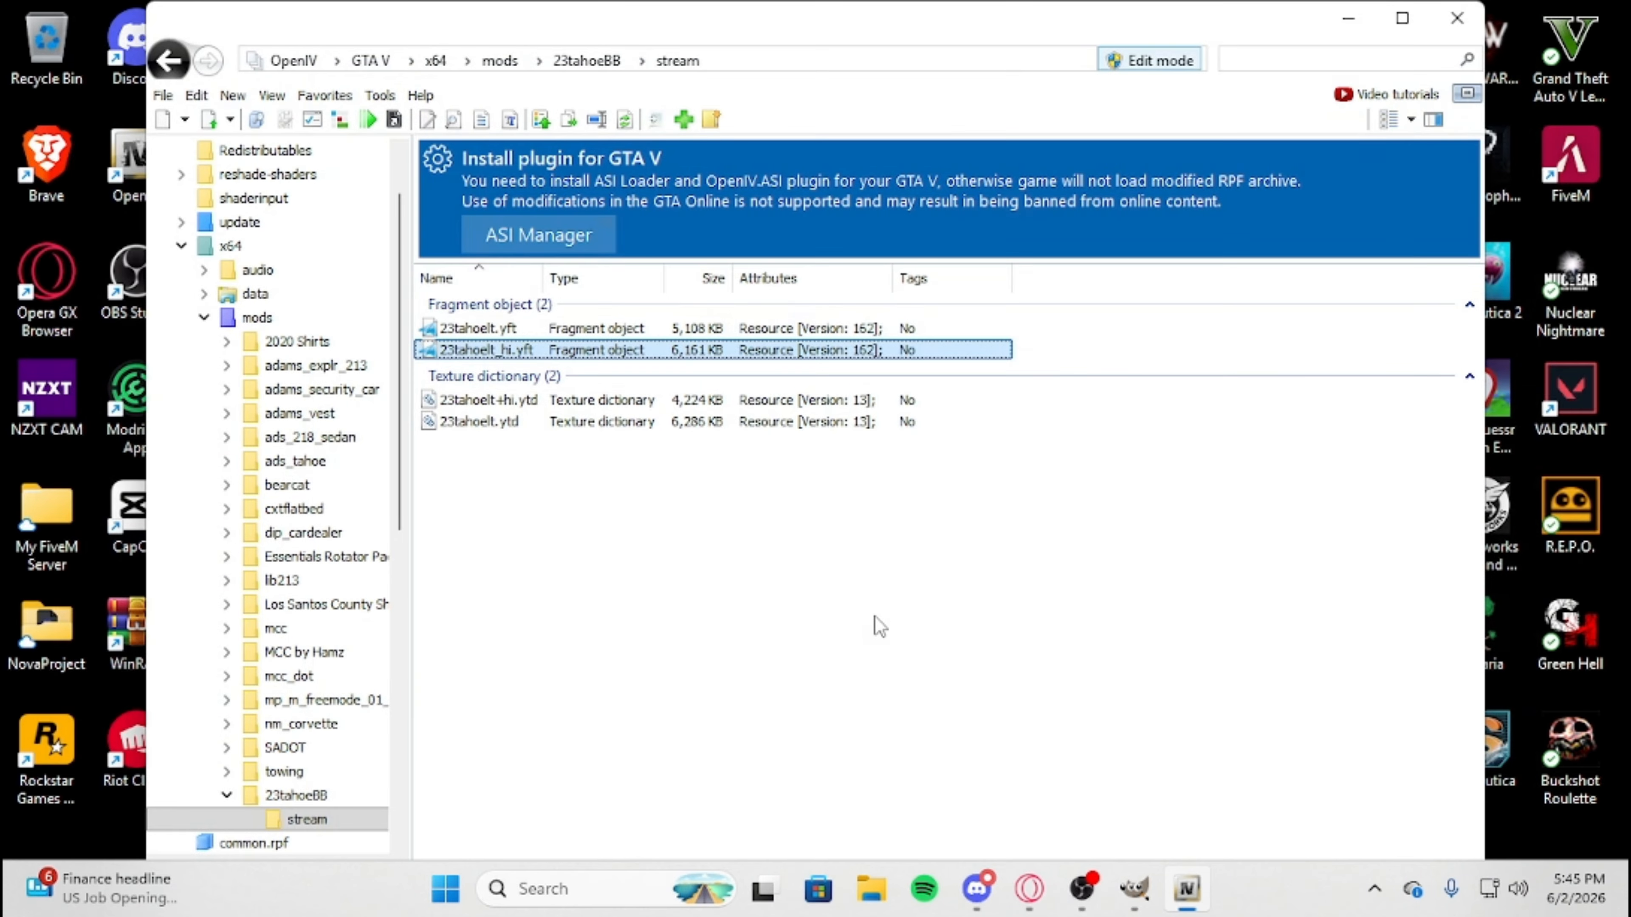
Go back up to the mods folder and select the 23tahoeBB folder.
left_click(170, 72)
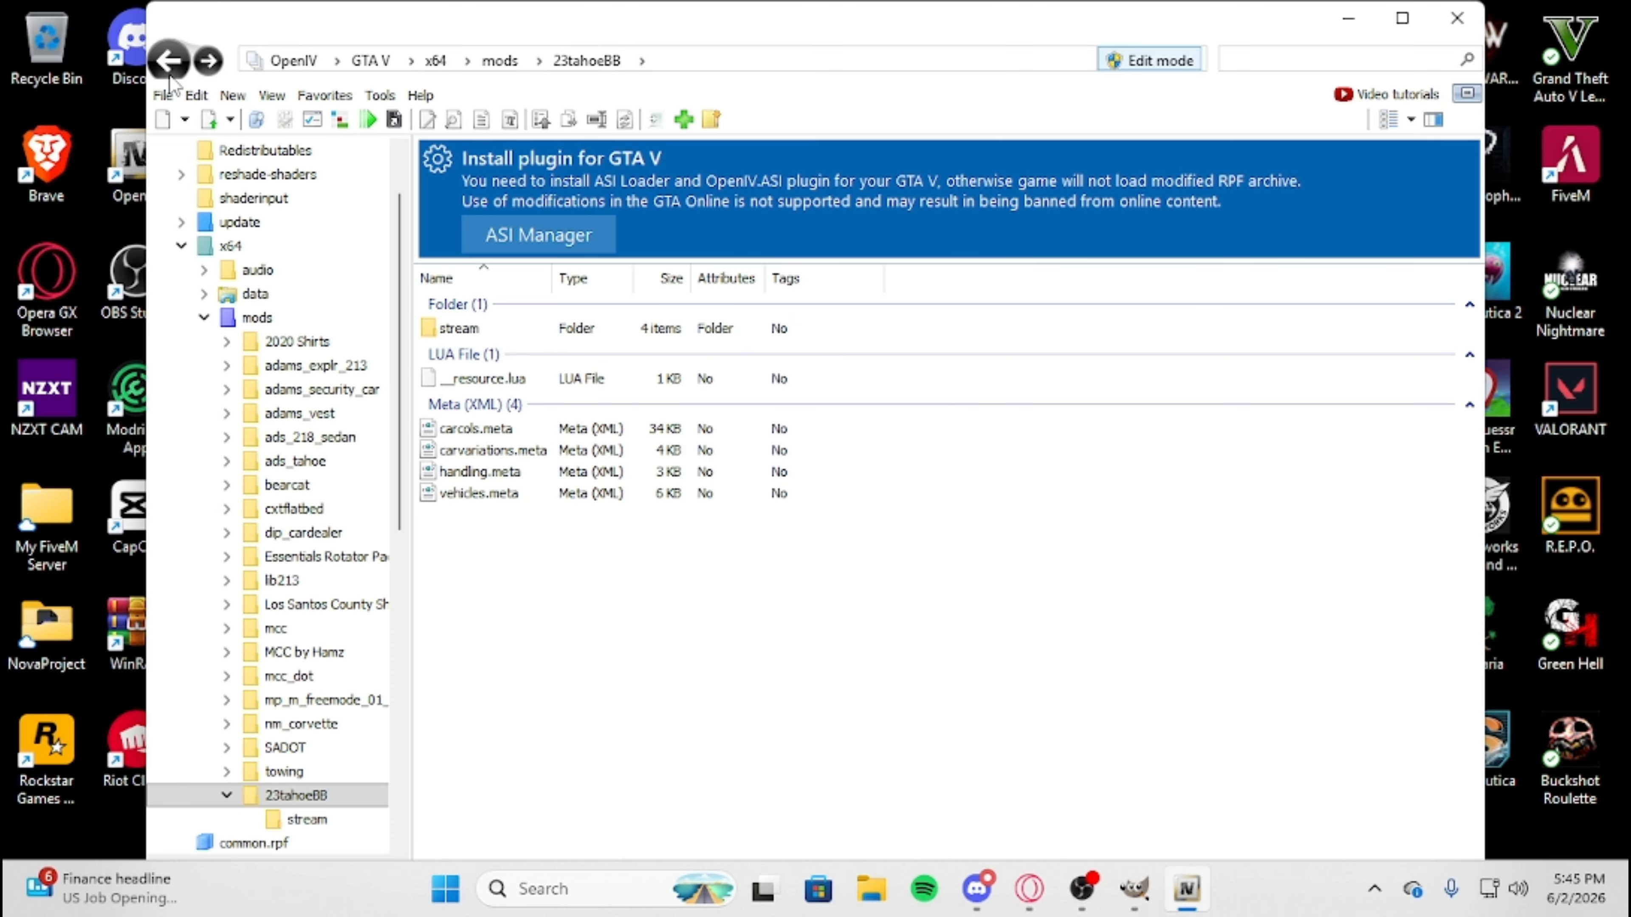
left_click(169, 76)
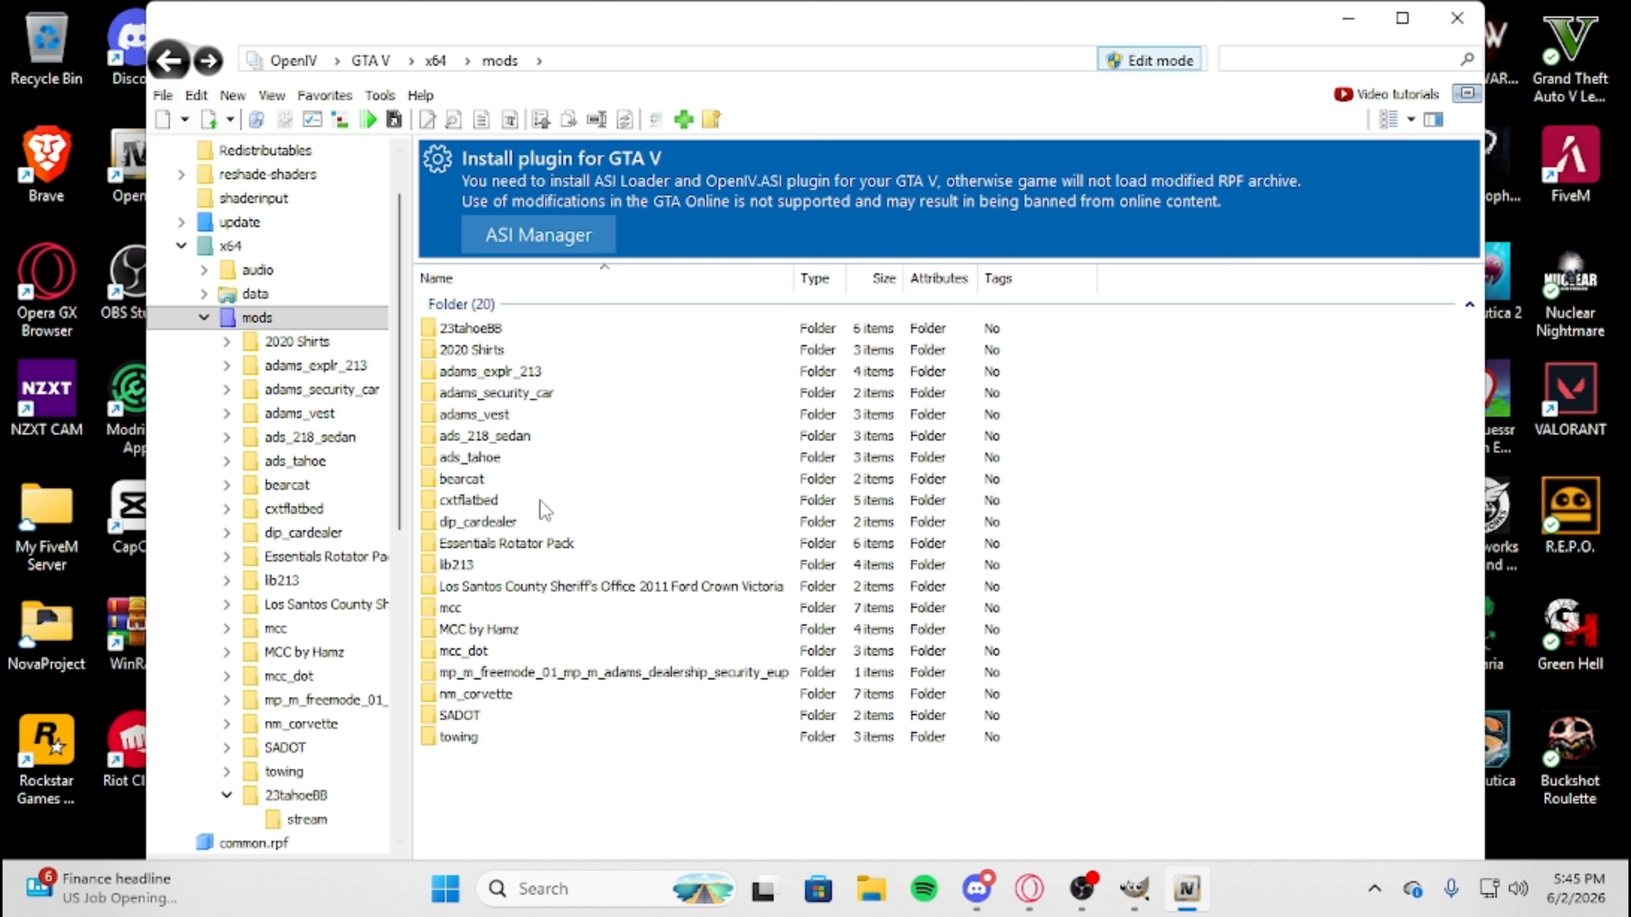
left_click(525, 651)
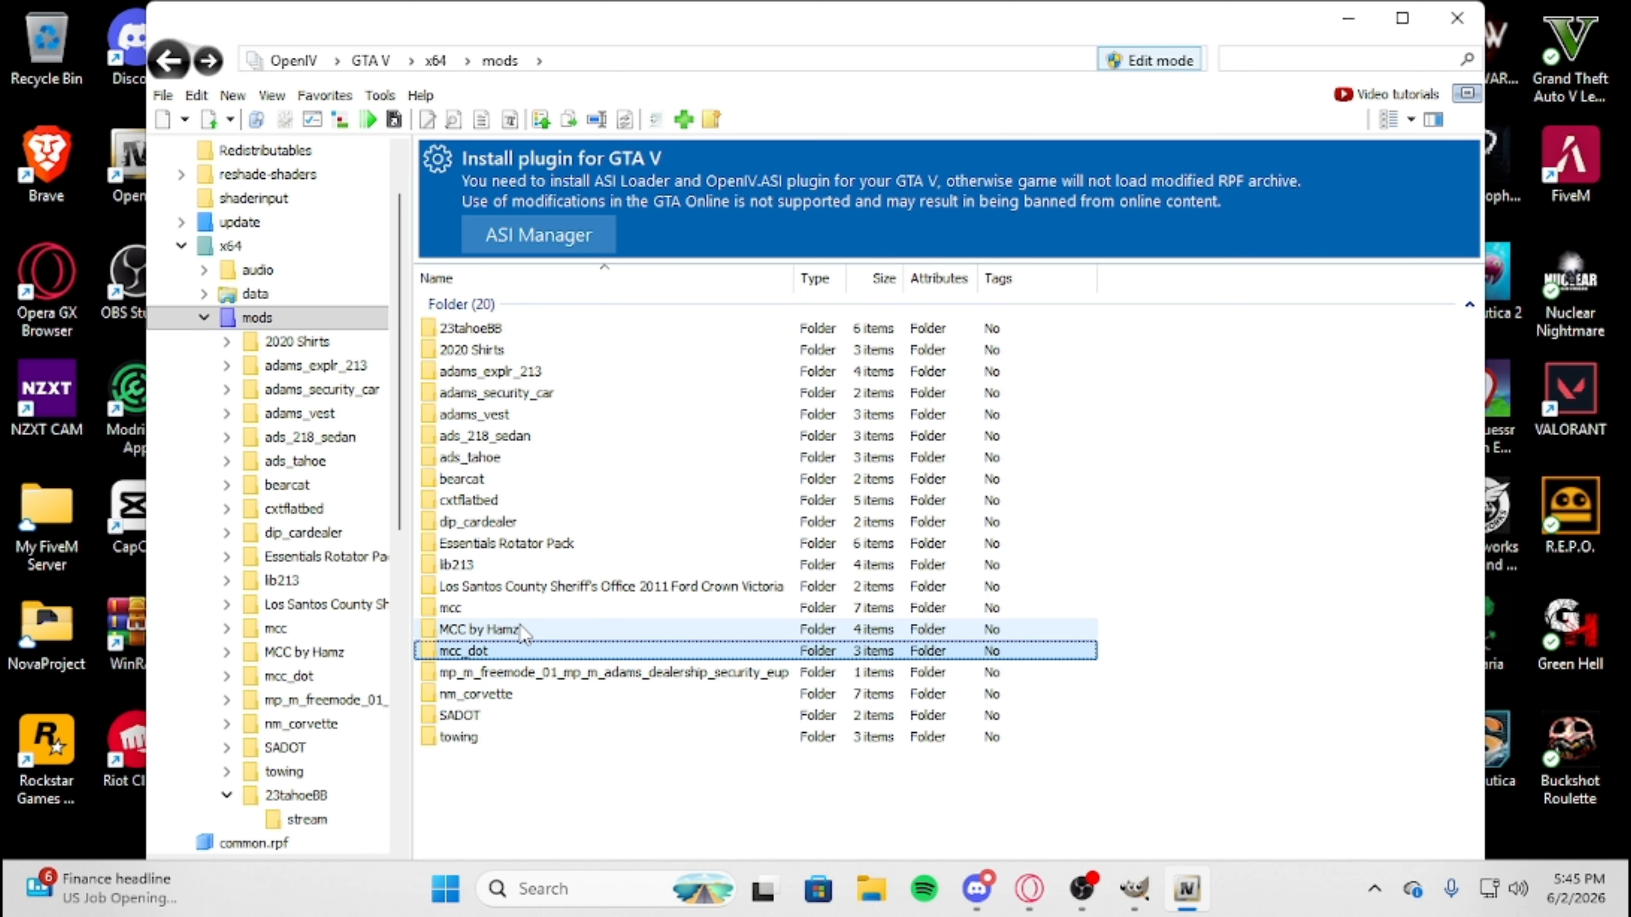
left_click(515, 459)
left_click(642, 328)
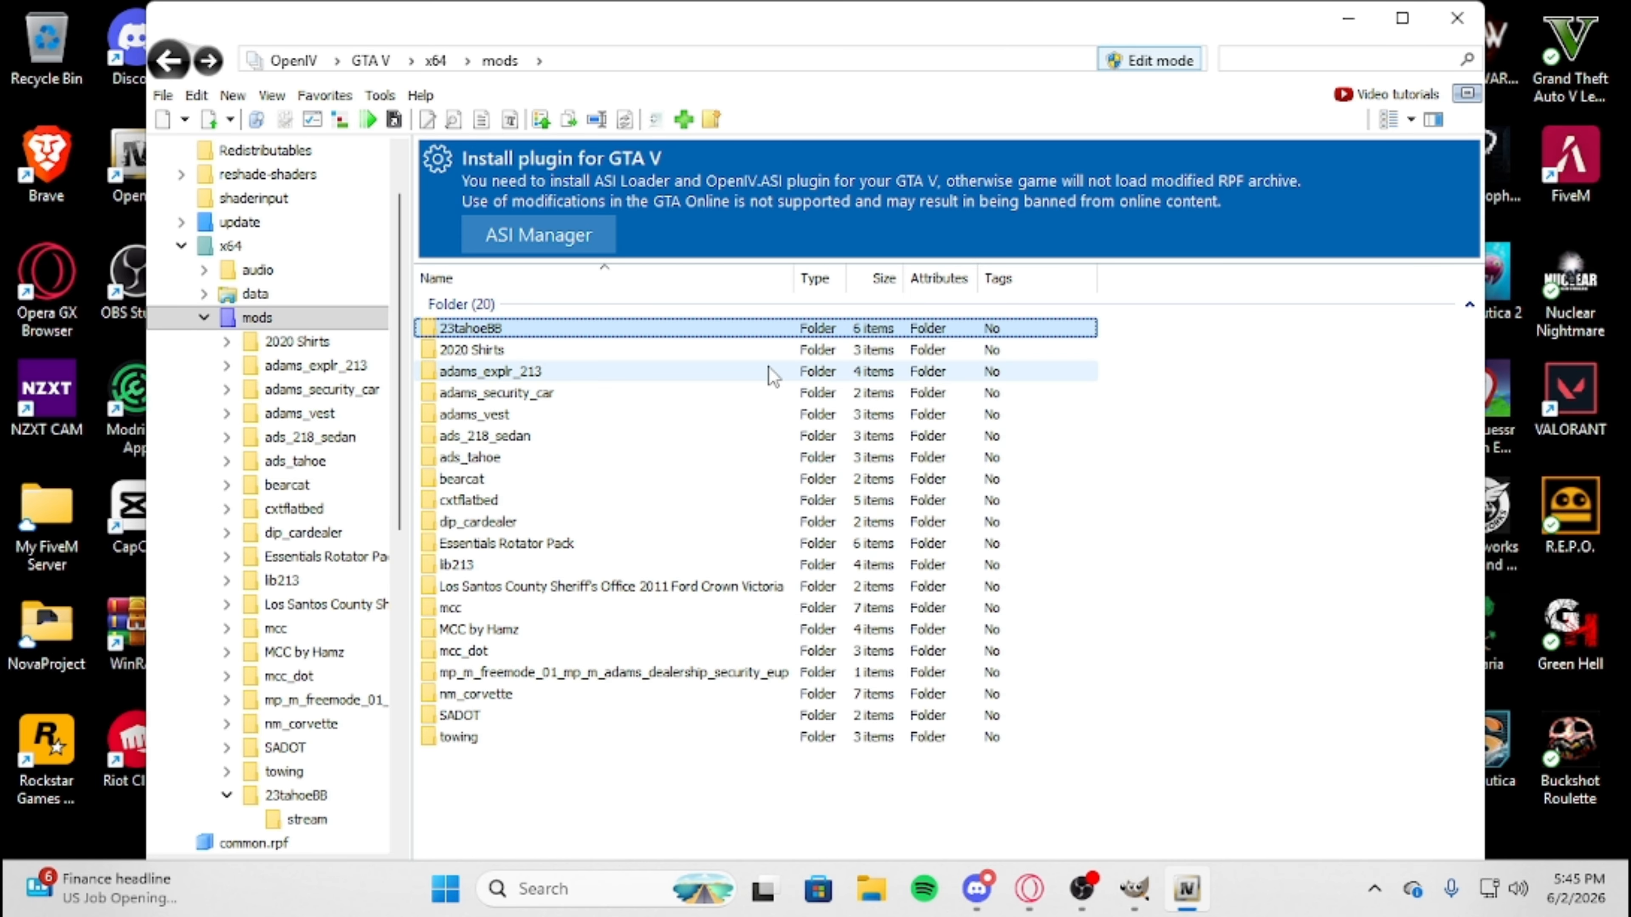
Switch to File Explorer and open Yt Video Server > txData > FiveMBasicServerCFXDefault_1C78A5.base > resources from the desktop.
left_click(1349, 18)
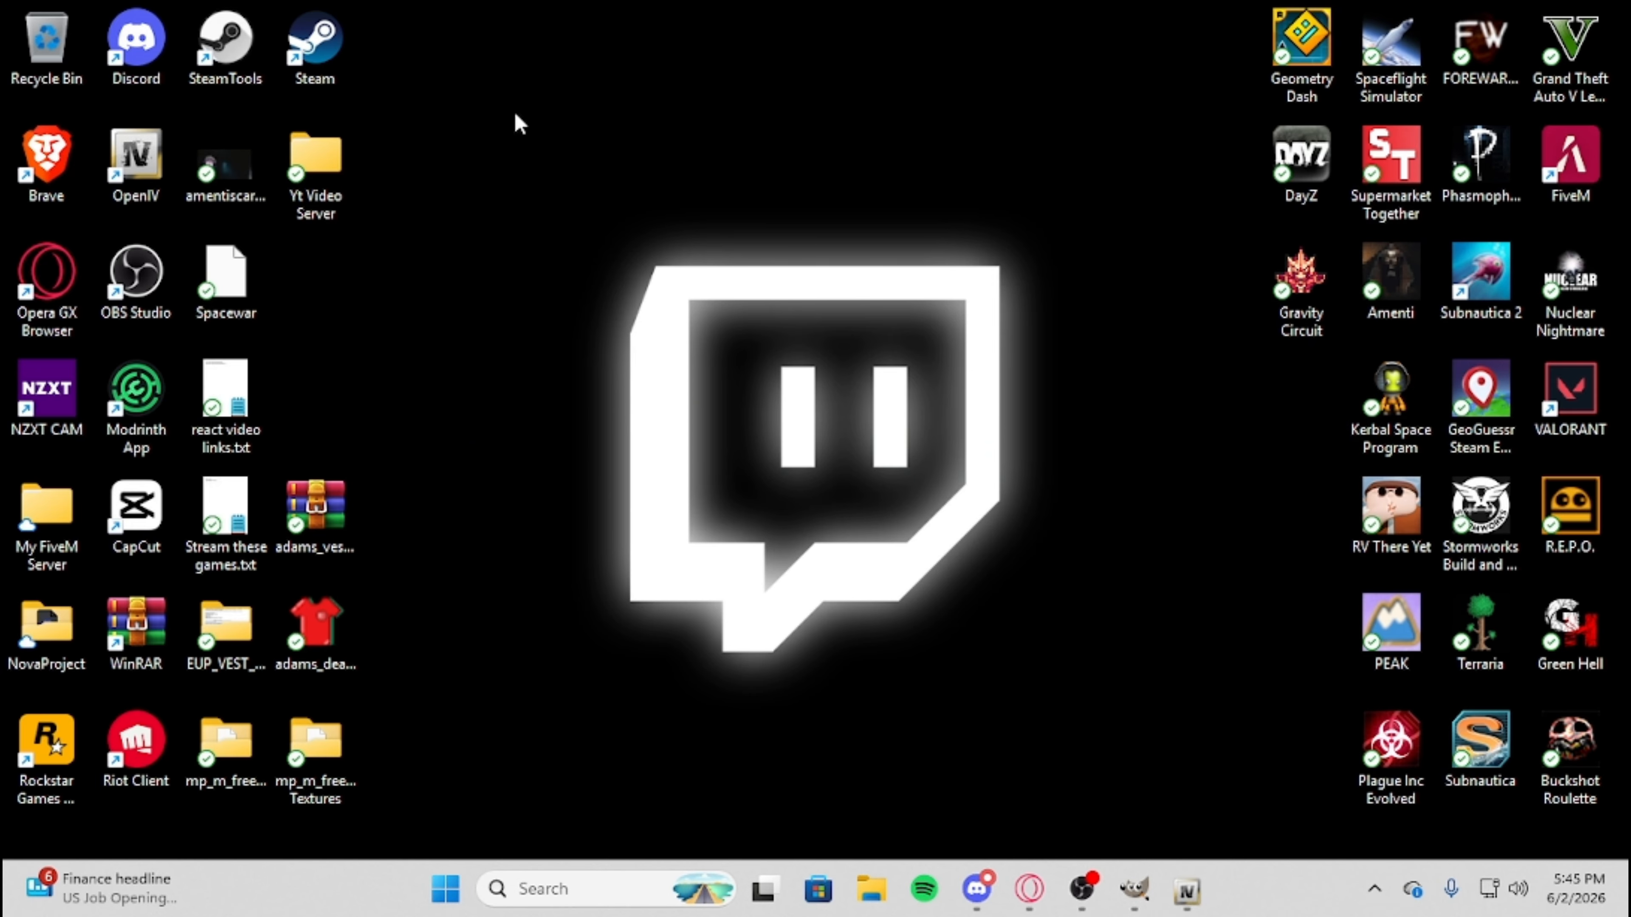
double_click(356, 164)
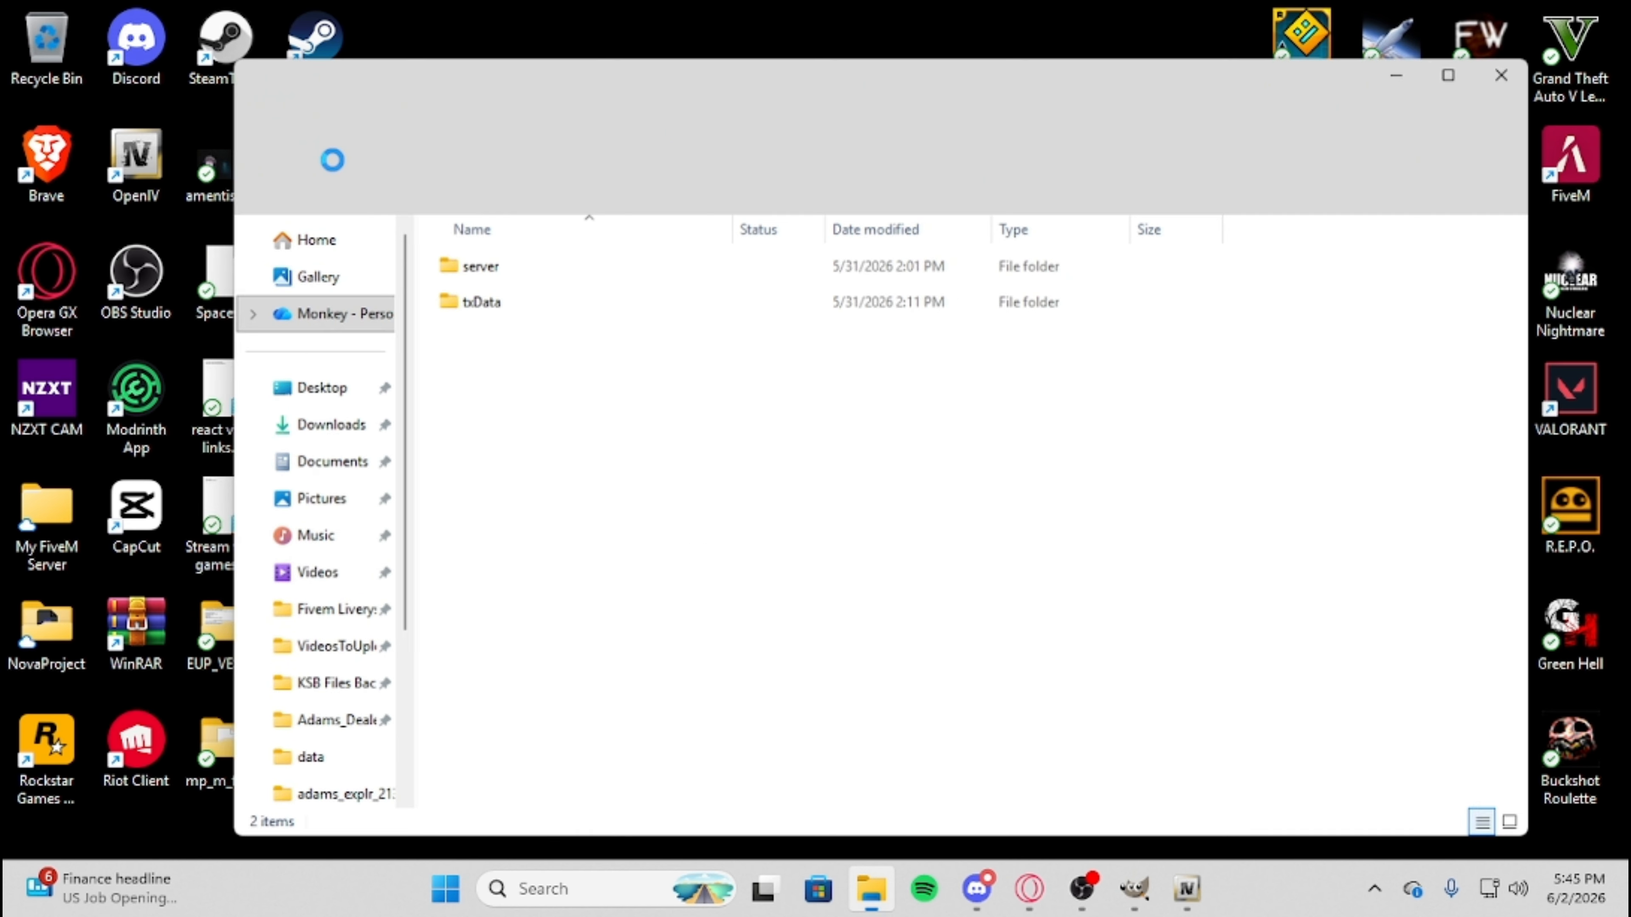
double_click(472, 298)
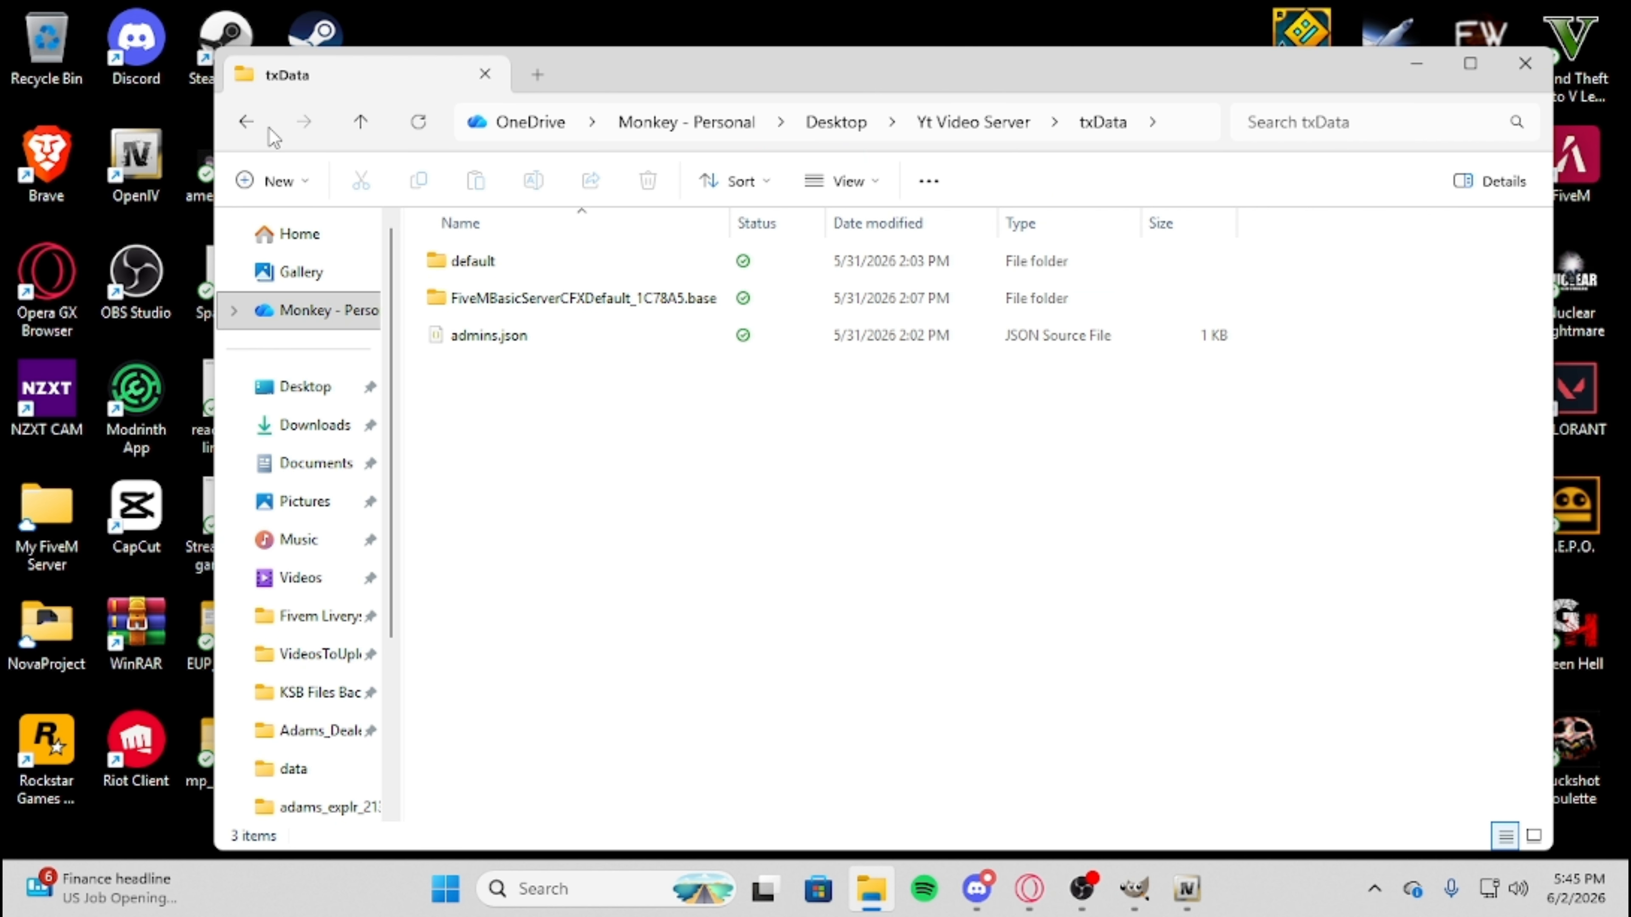
double_click(544, 311)
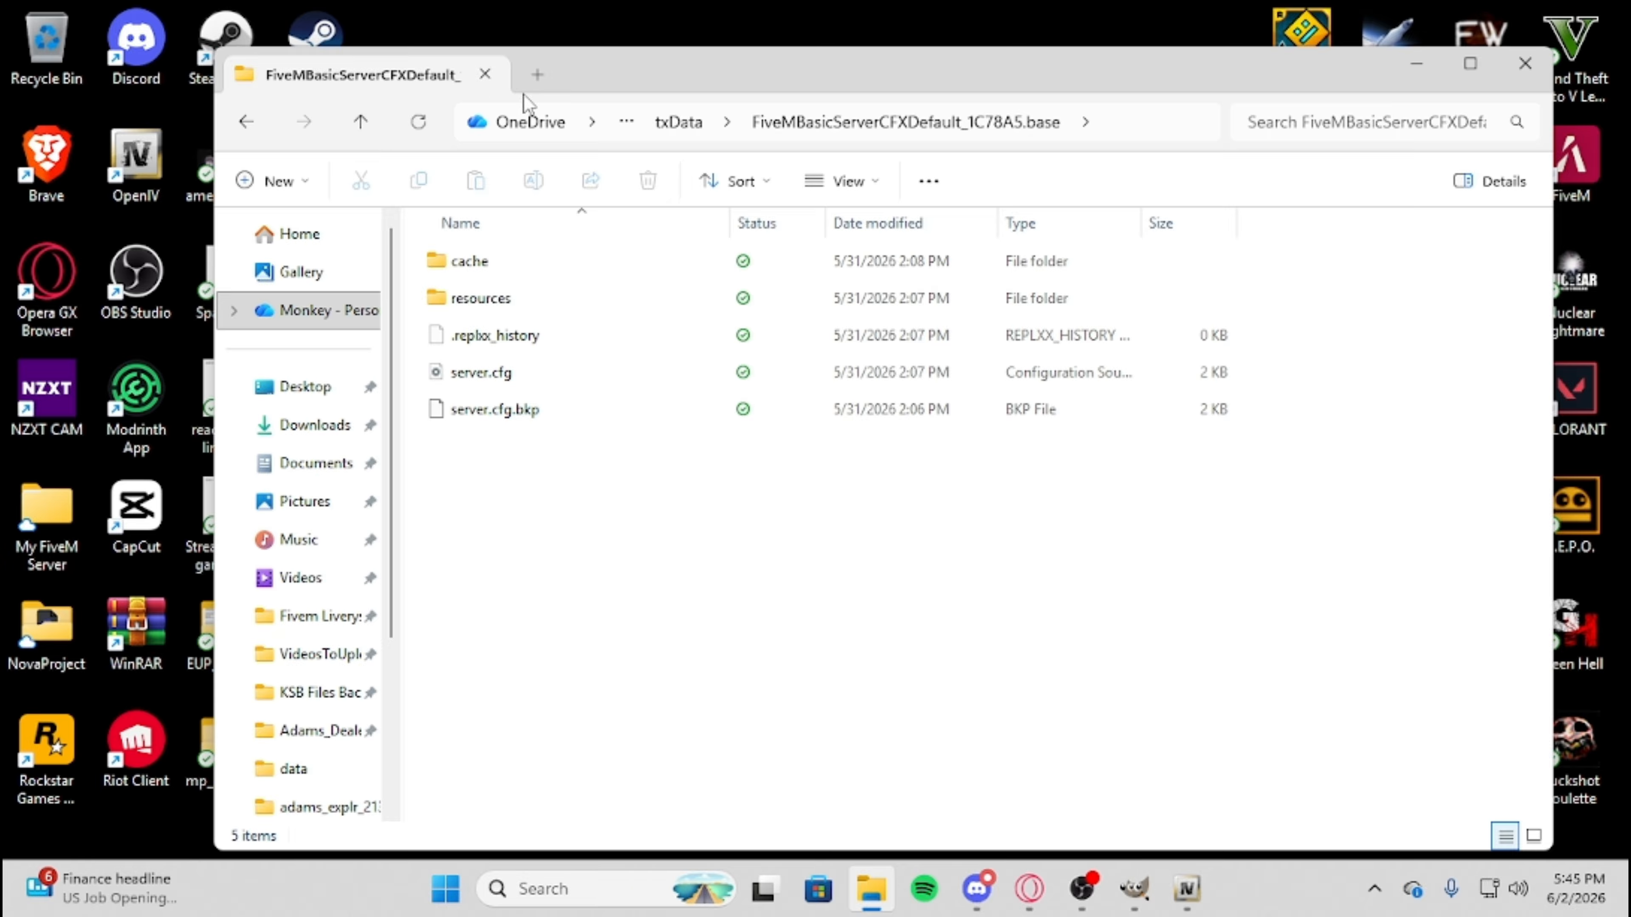
double_click(483, 300)
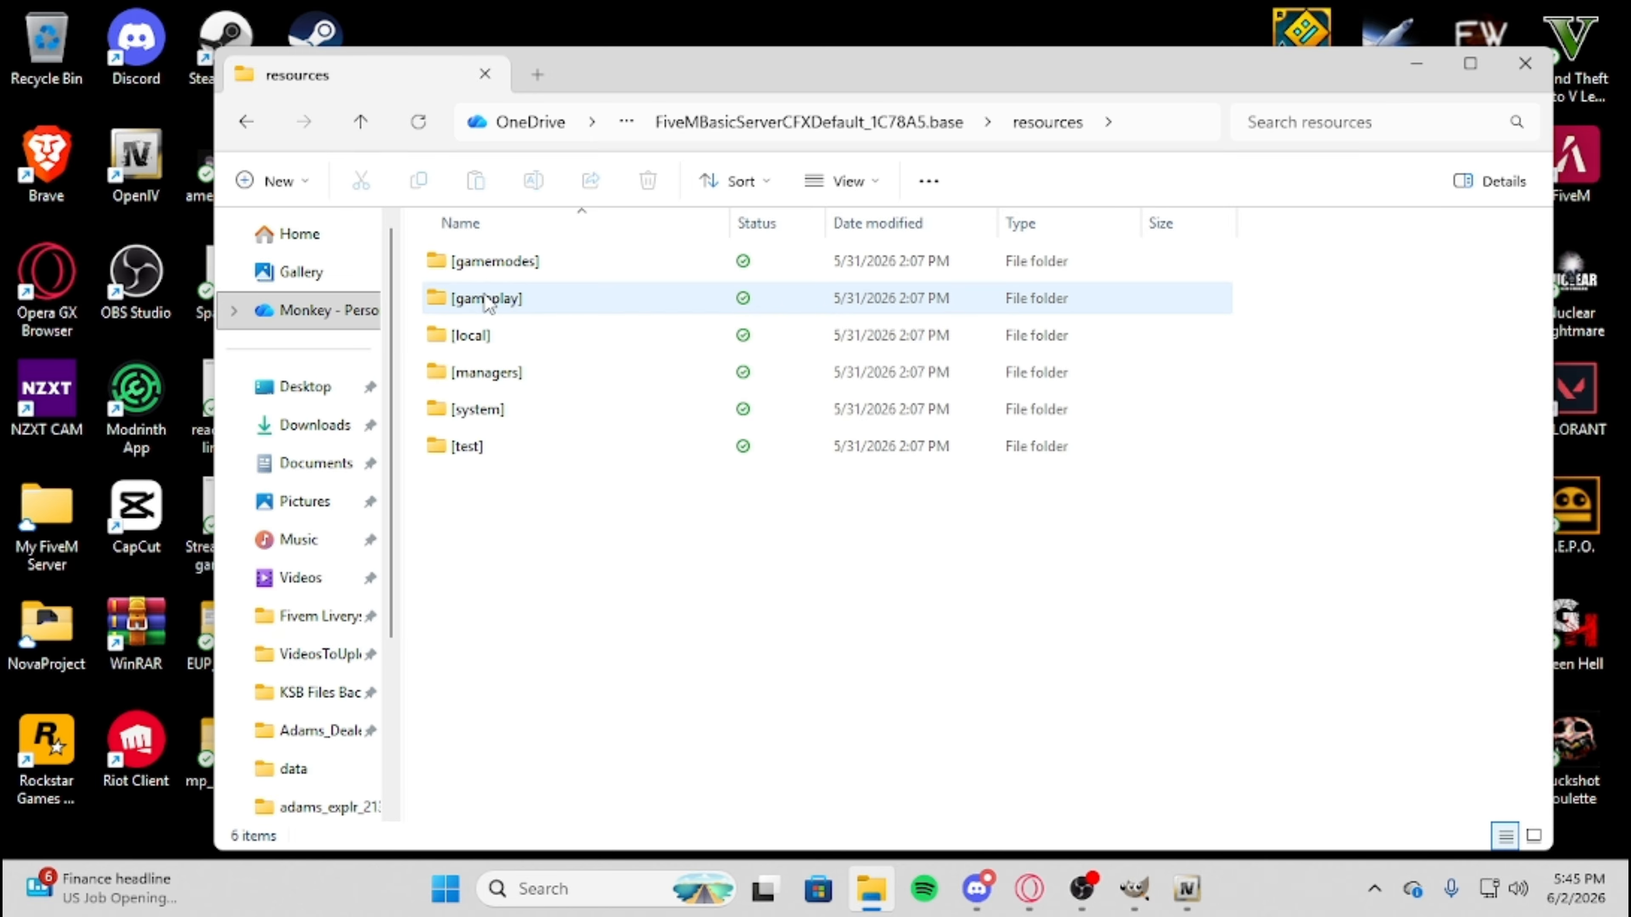
Create a new folder named [cars] inside the server's resources folder.
right_click(536, 281)
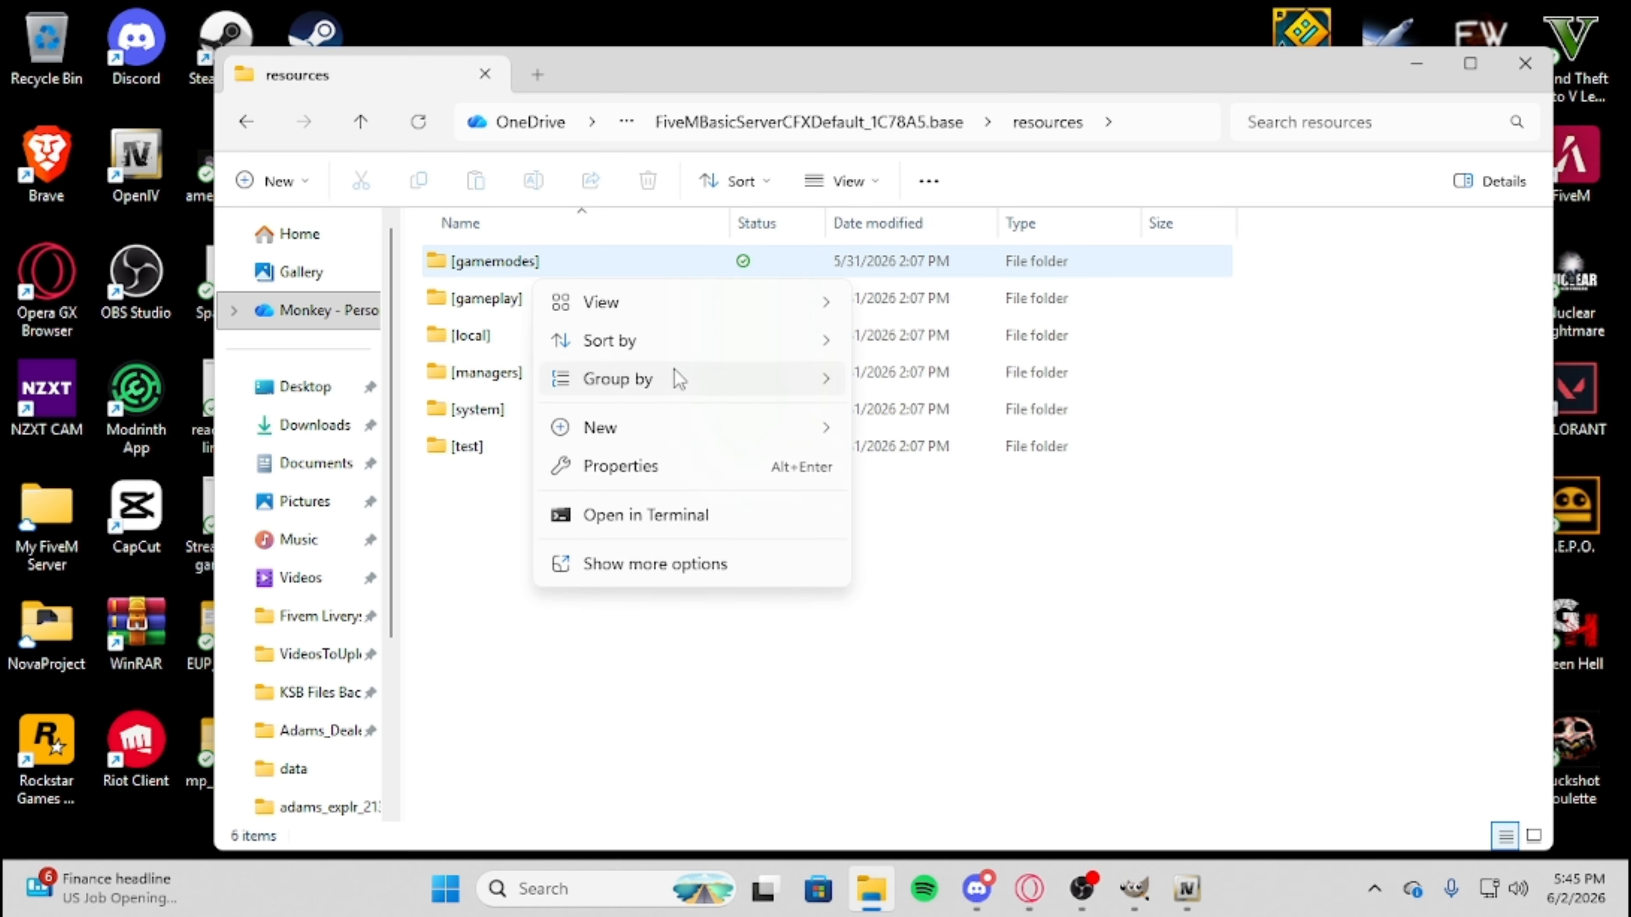
mouse_move(656, 434)
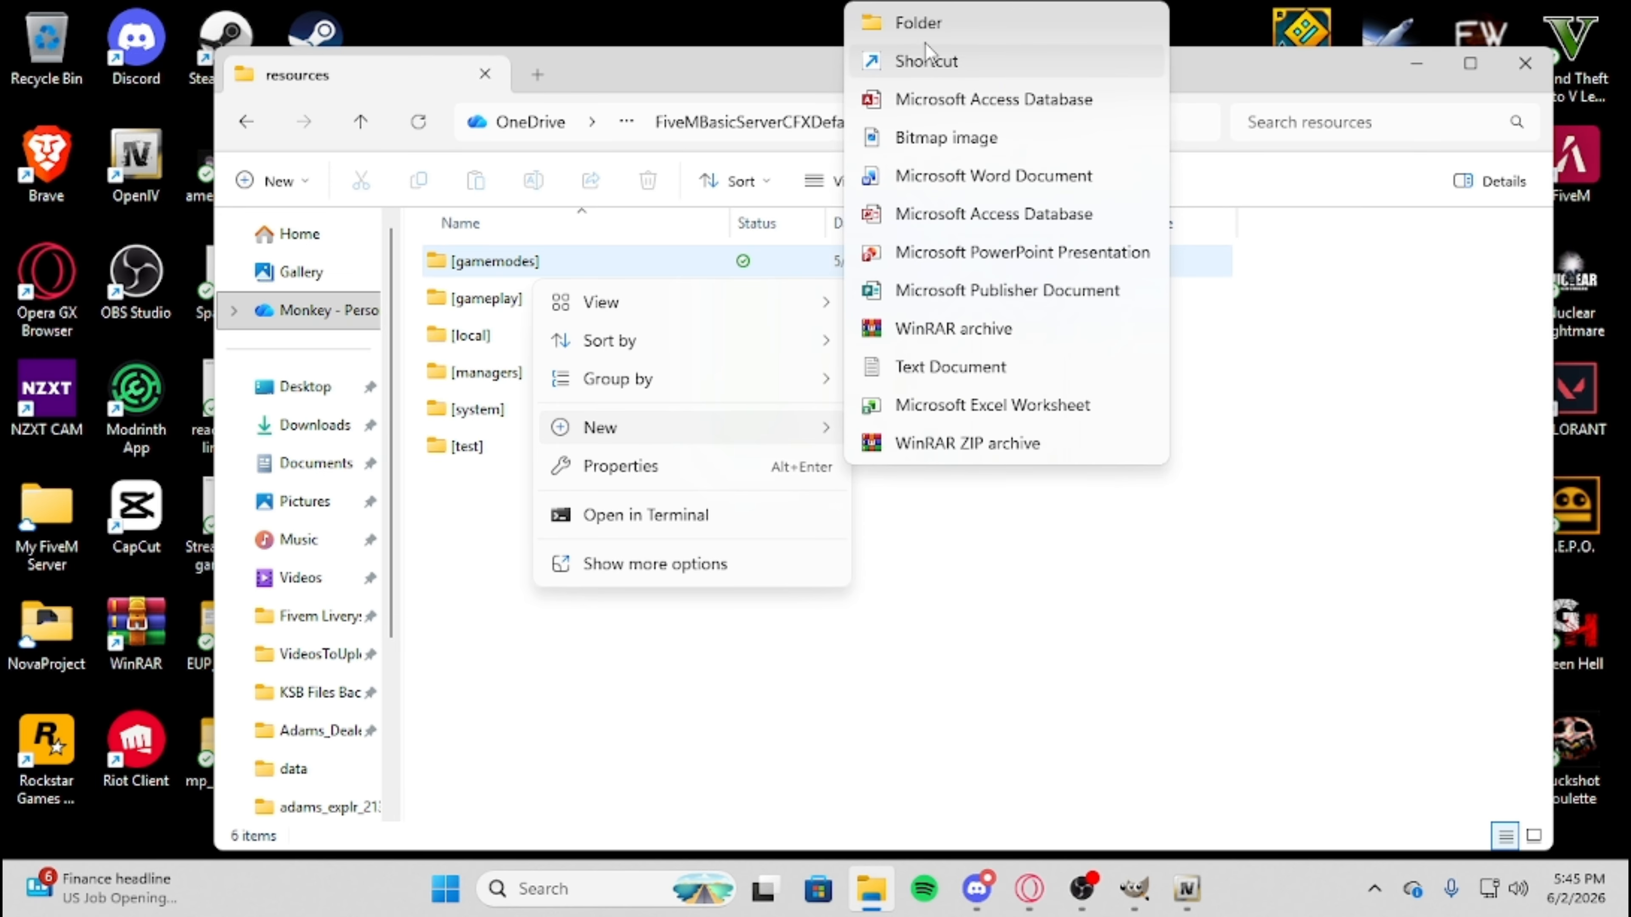
left_click(928, 27)
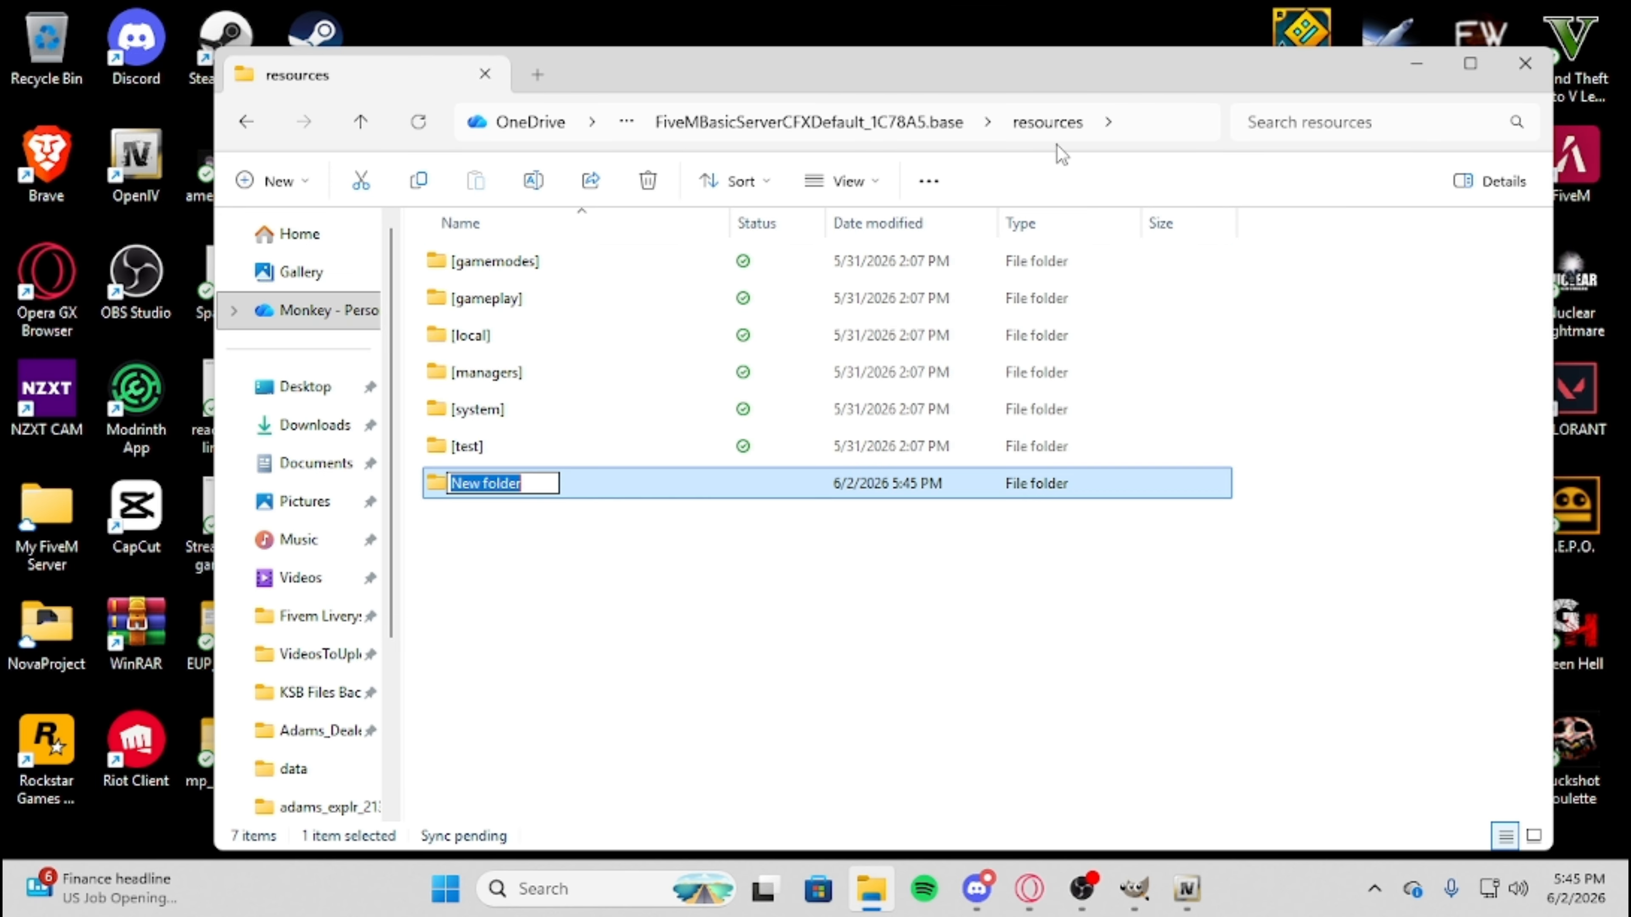
type("[]")
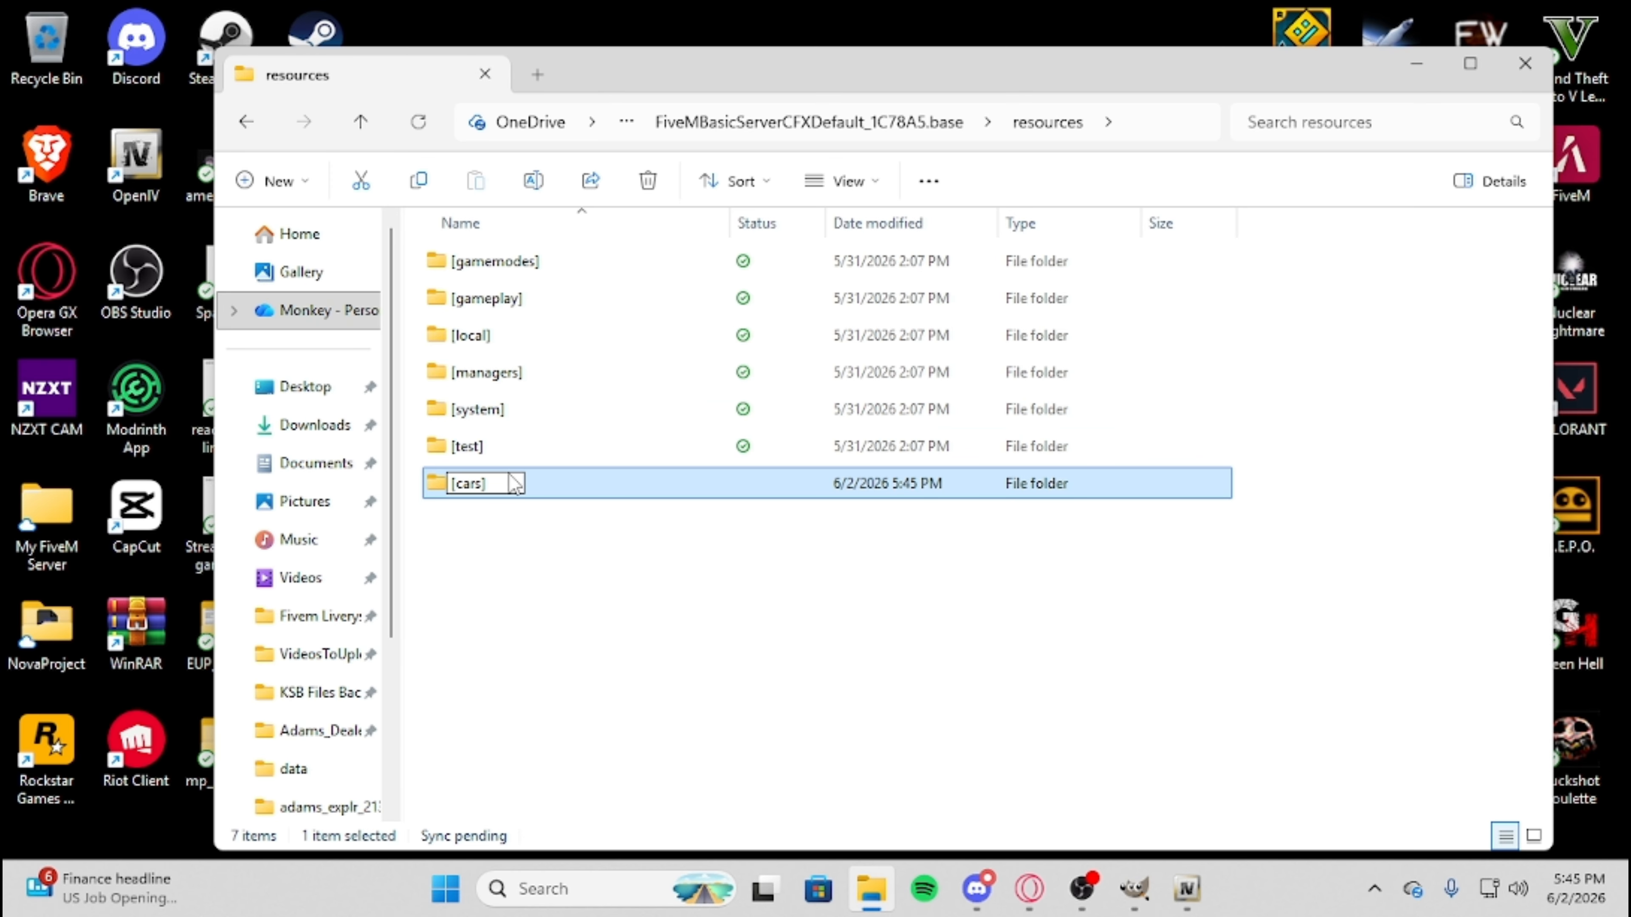
key("Return")
left_click(551, 185)
left_click(574, 617)
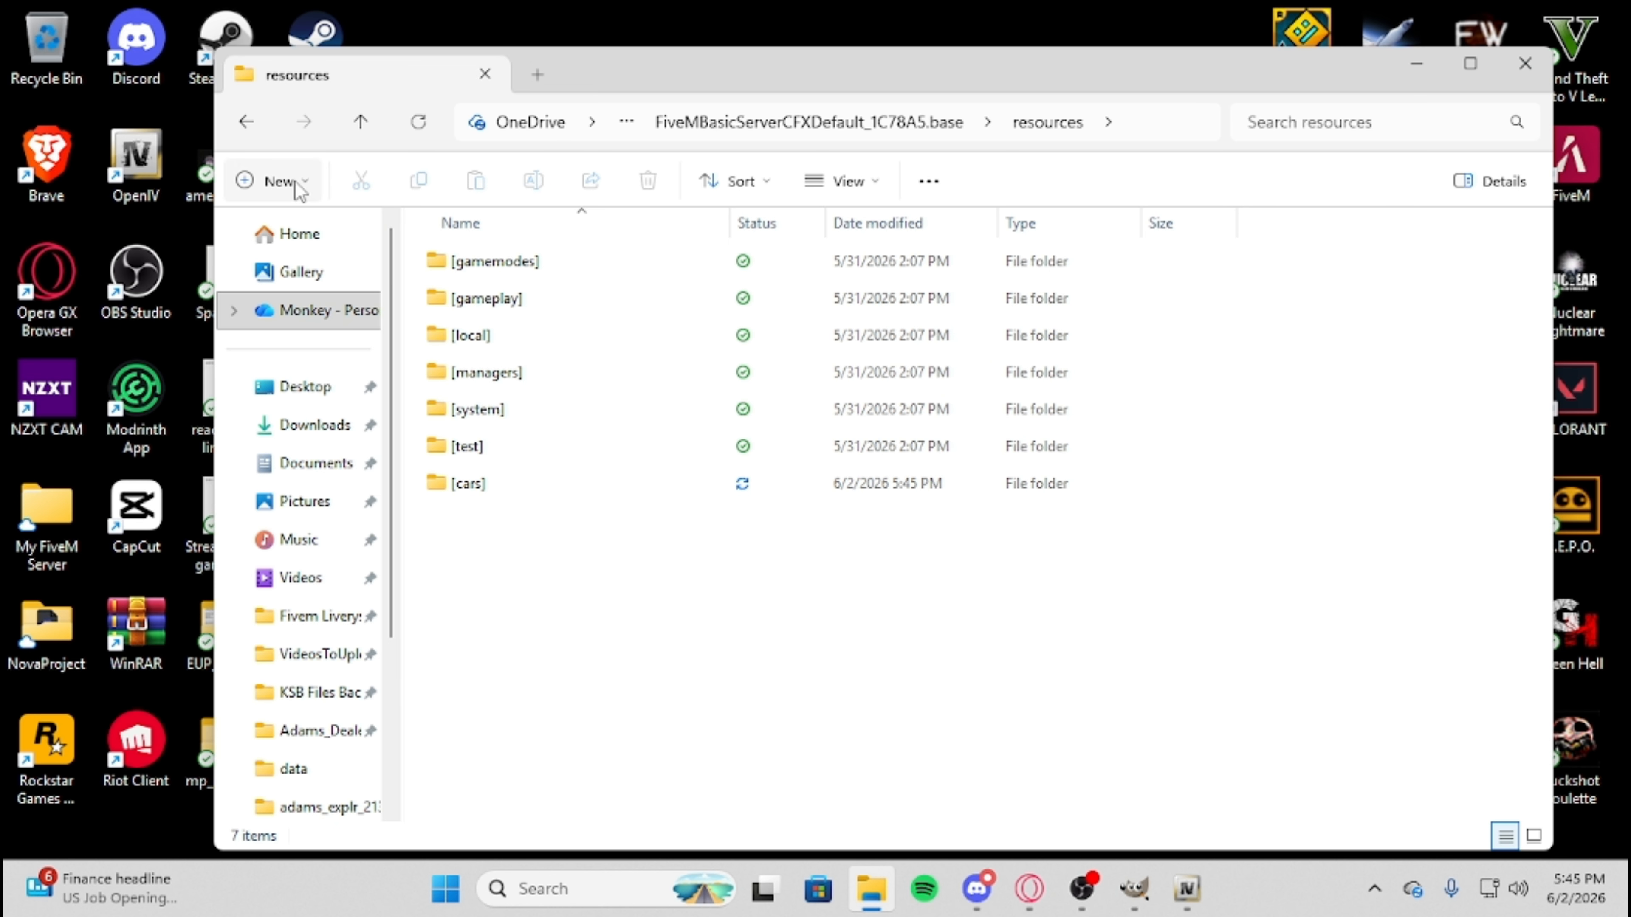
Open the [cars] folder and copy the 23tahoeBB folder into it from OpenIV's mods folder.
double_click(469, 482)
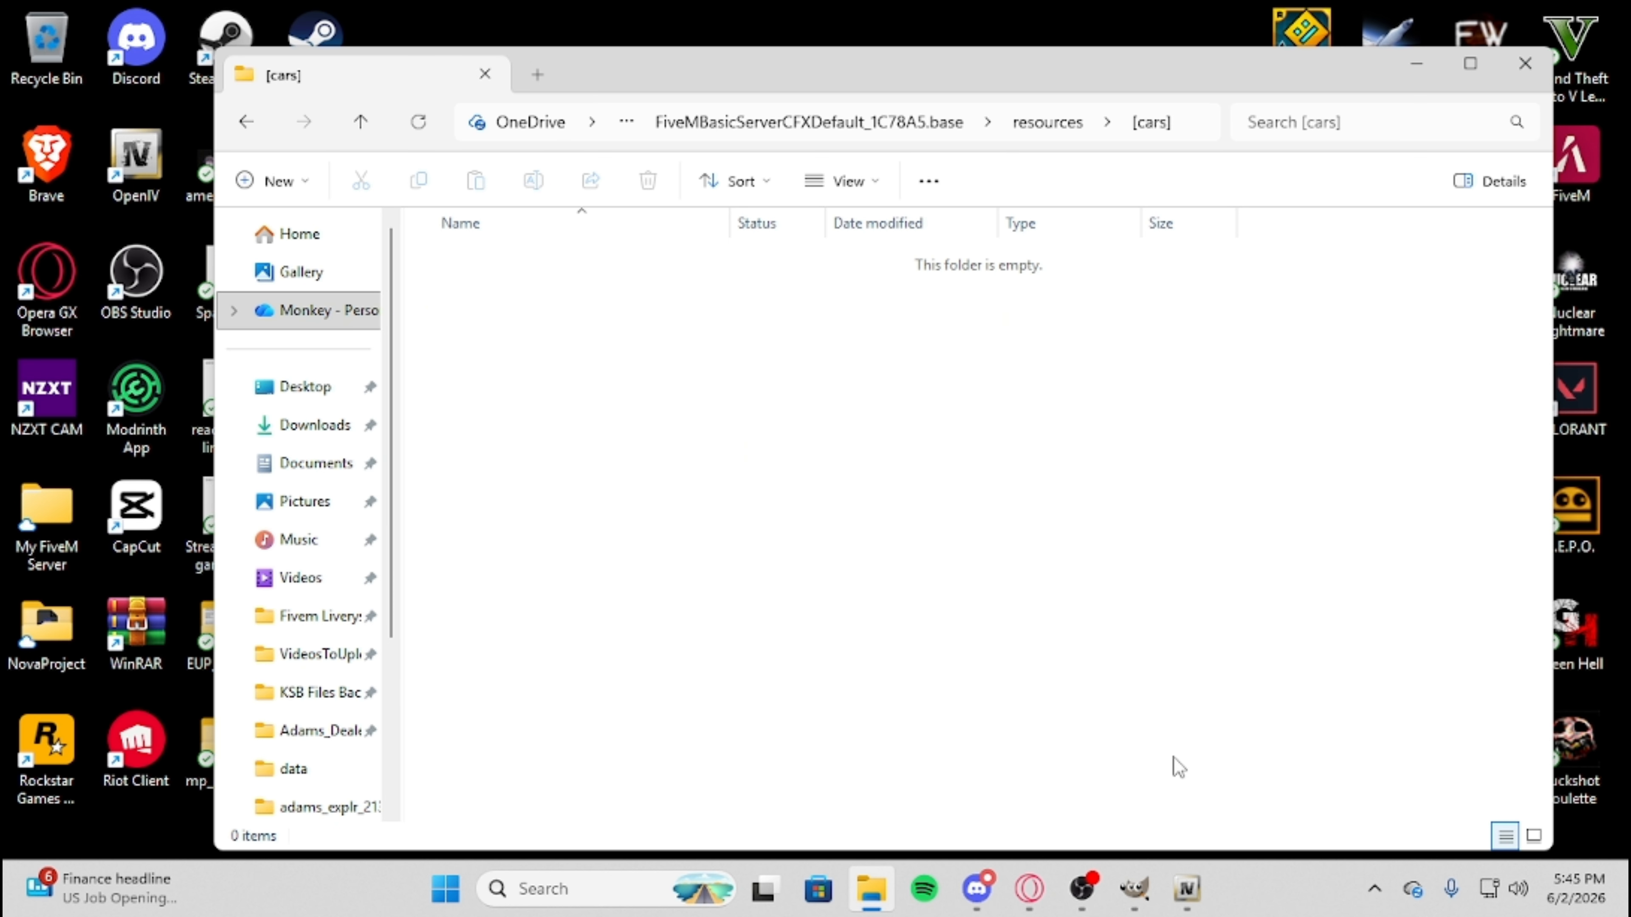
left_click(1184, 890)
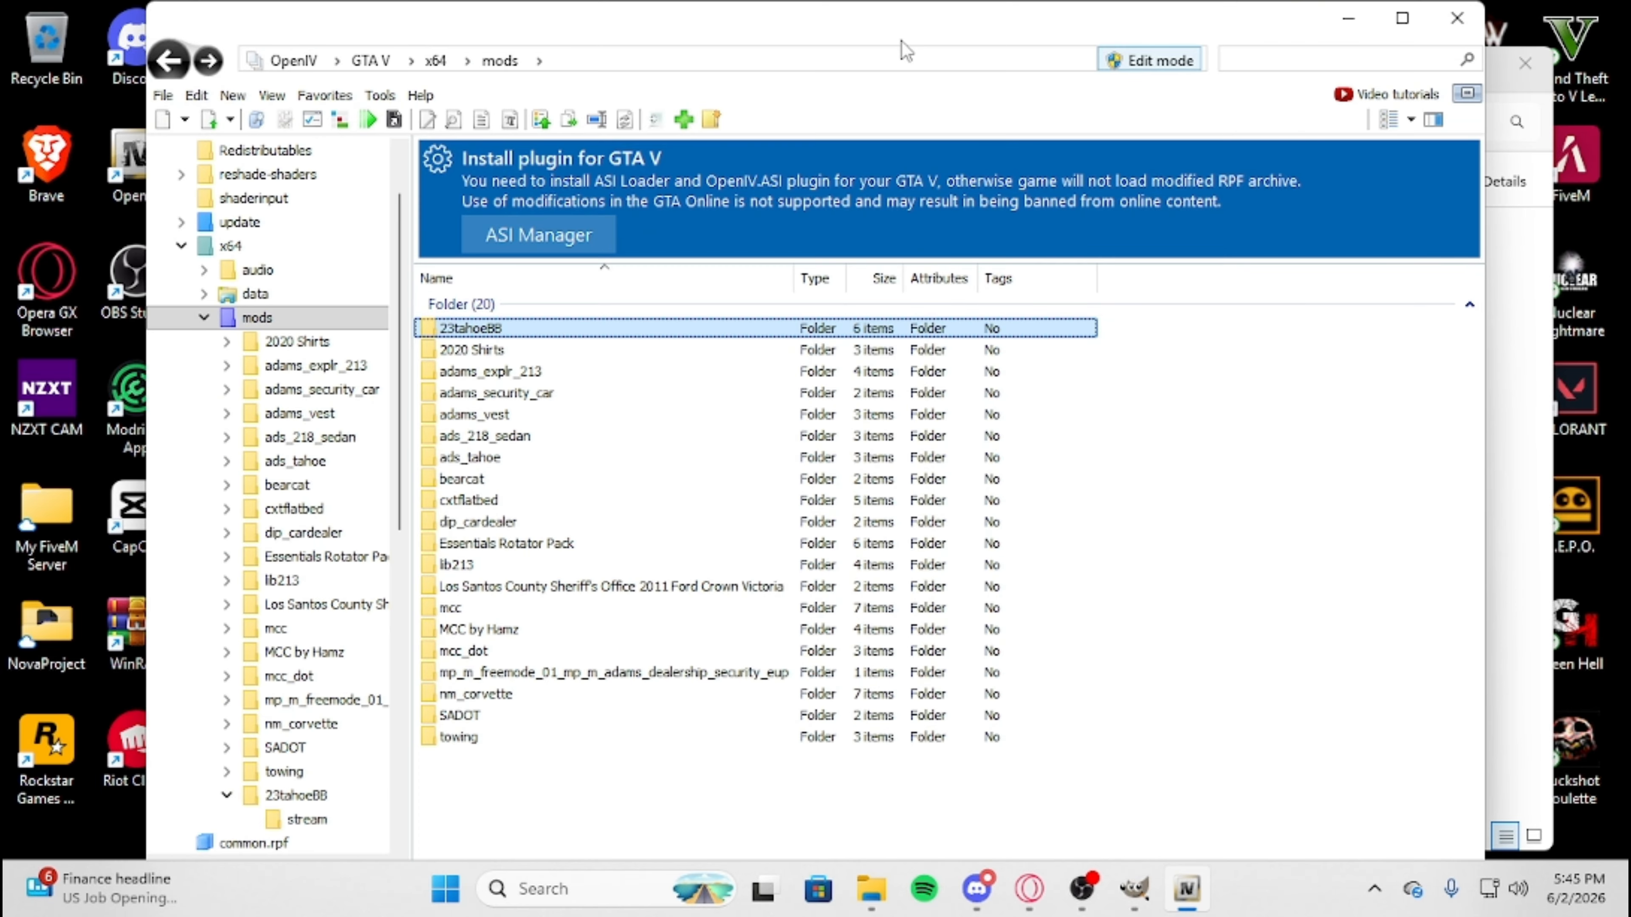
left_click_drag(903, 44, 1420, 240)
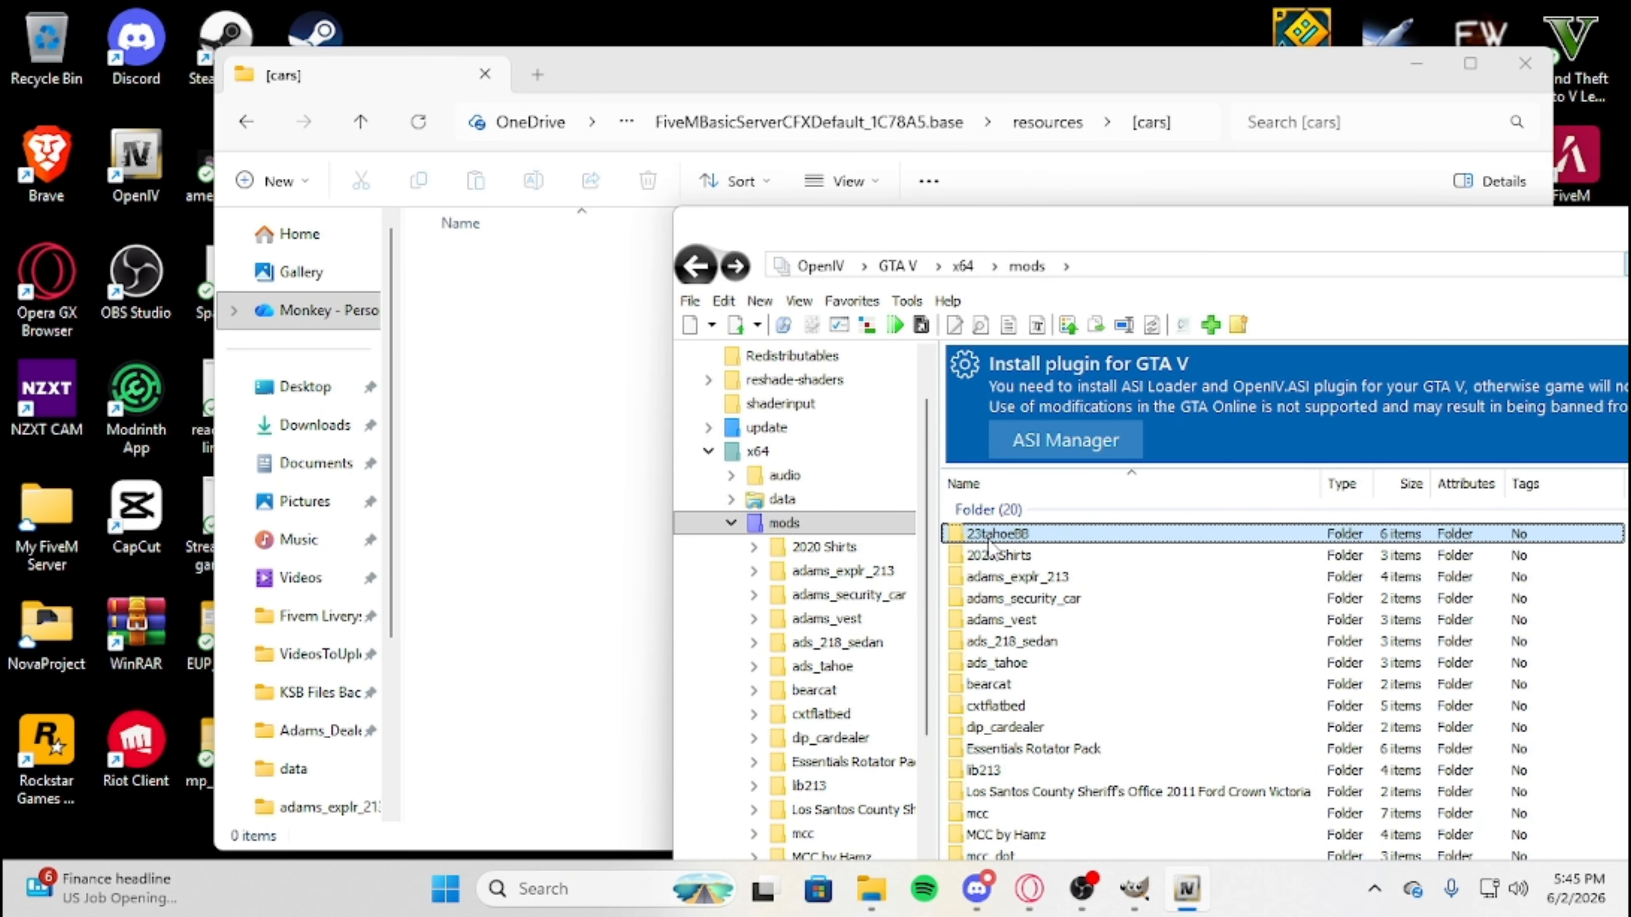
left_click_drag(989, 542, 646, 514)
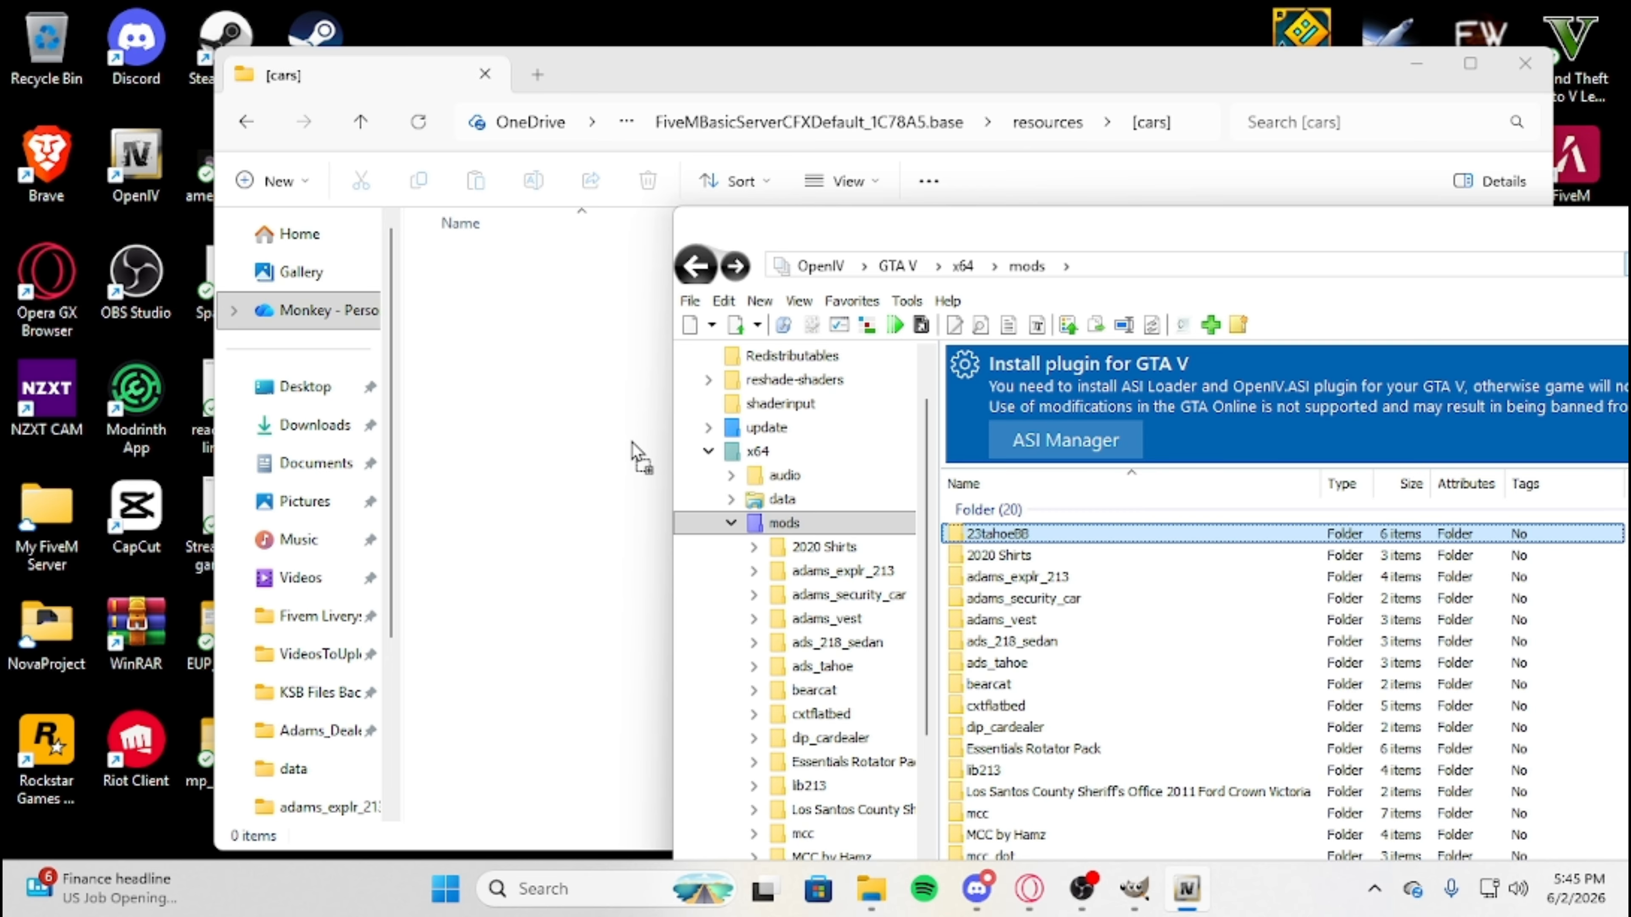
left_click_drag(528, 443, 523, 434)
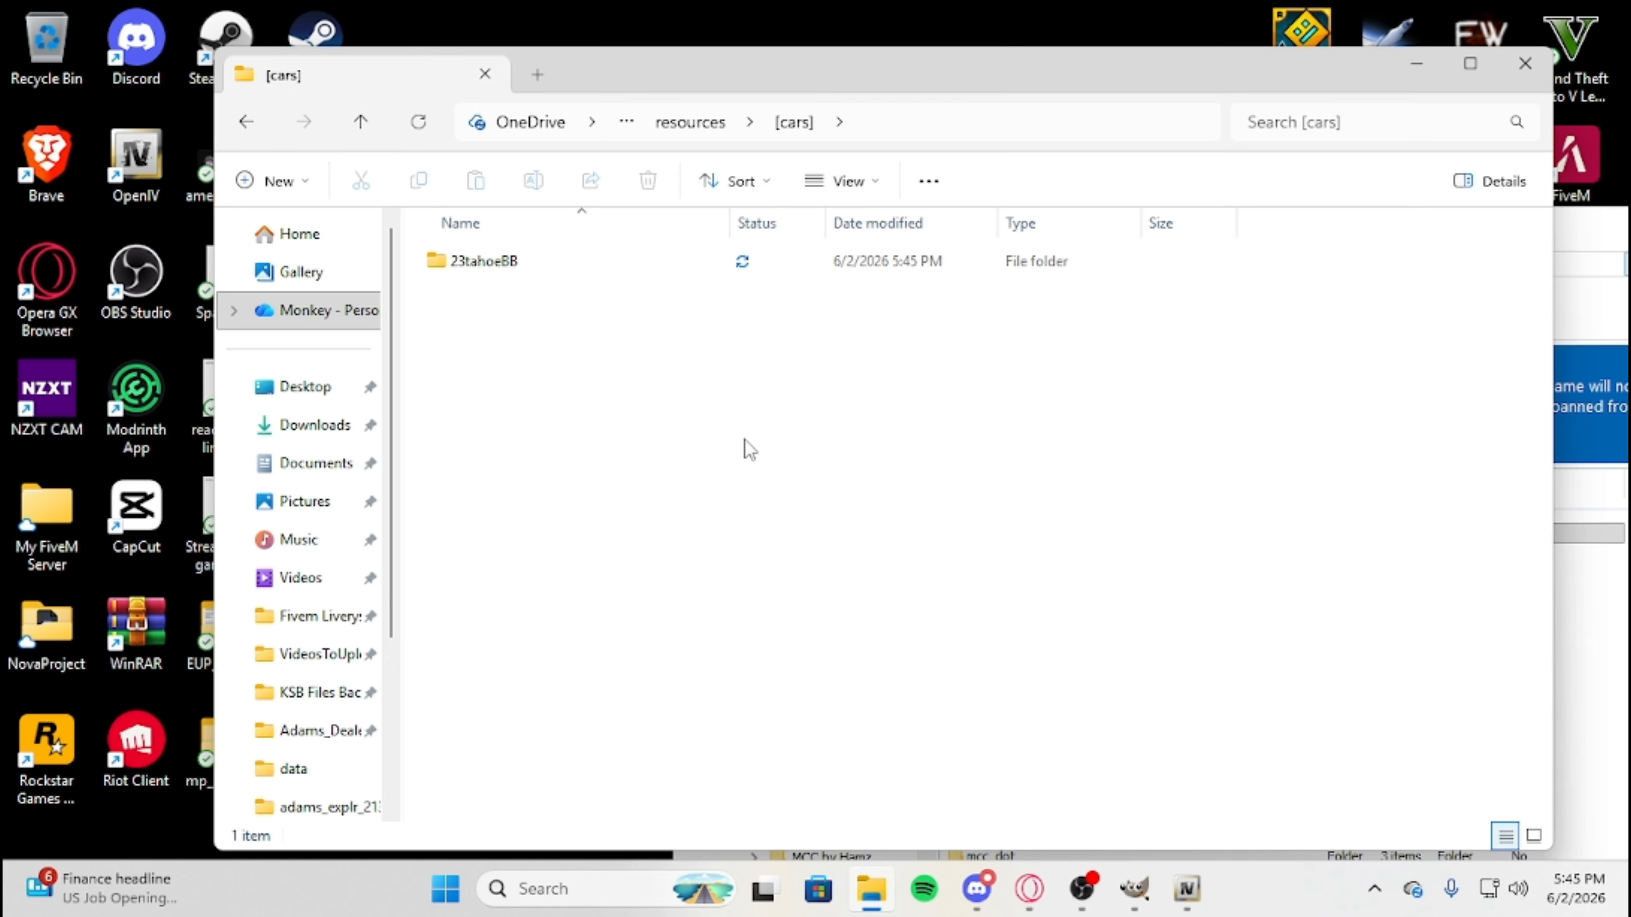
left_click(1613, 247)
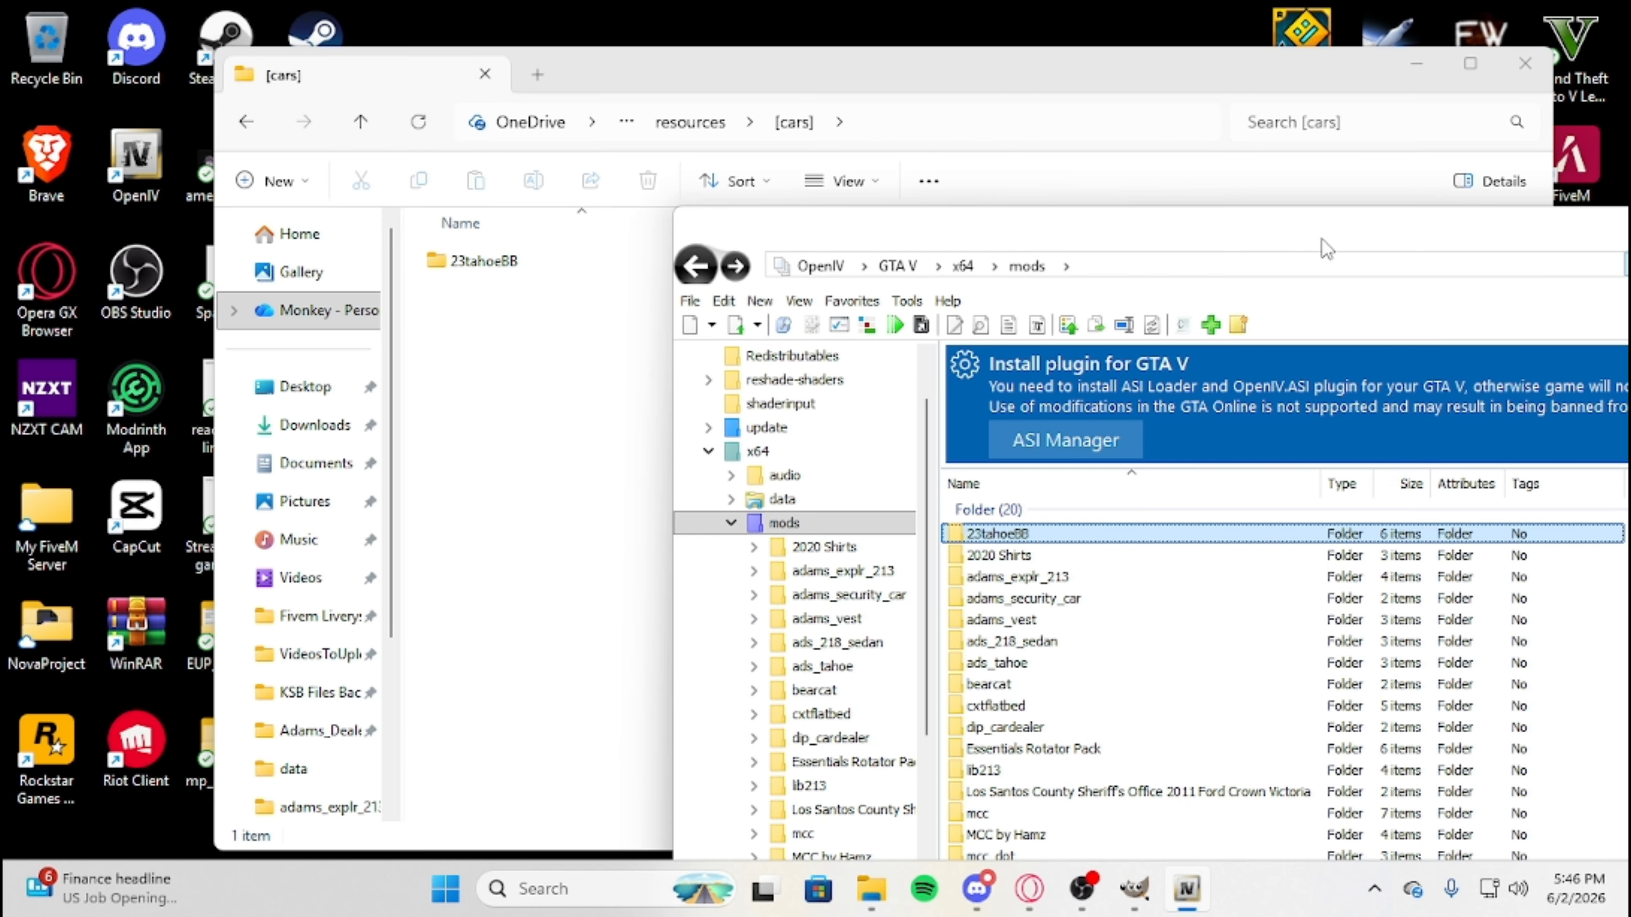
Open the 23tahoeBB folder inside [cars] and check its stream folder, resource script and meta files.
left_click(1438, 200)
double_click(546, 262)
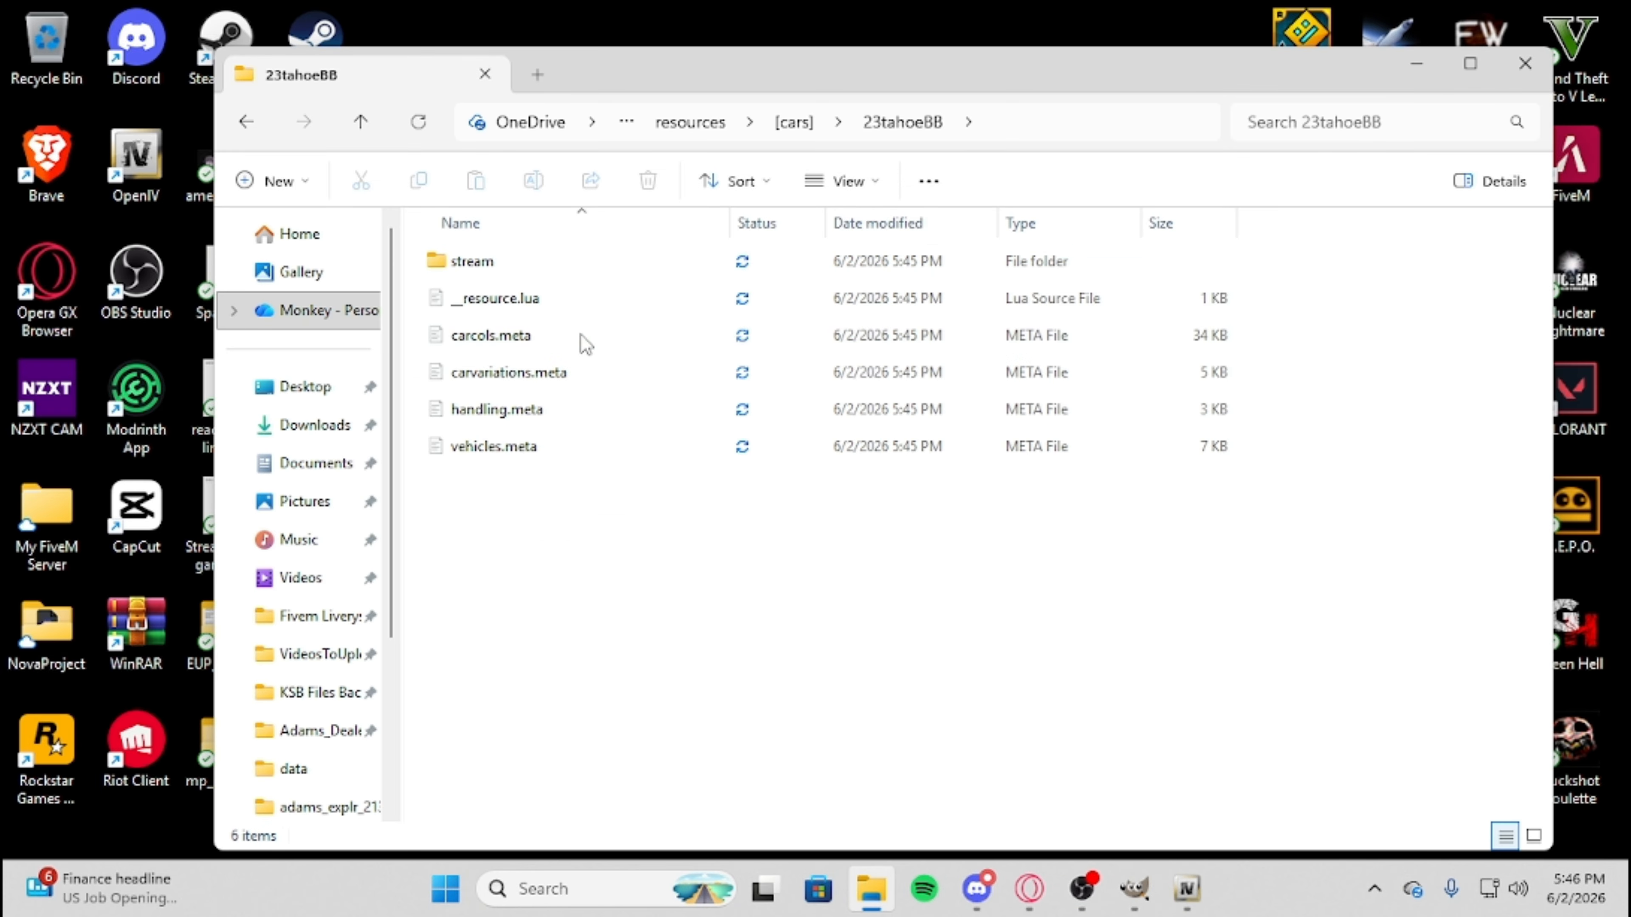
left_click_drag(541, 475, 475, 411)
left_click(503, 271)
left_click_drag(549, 412, 534, 444)
Go back up to the FiveMBasicServerCFXDefault_1C78A5.base folder and open server.cfg in Visual Studio Code.
left_click(249, 122)
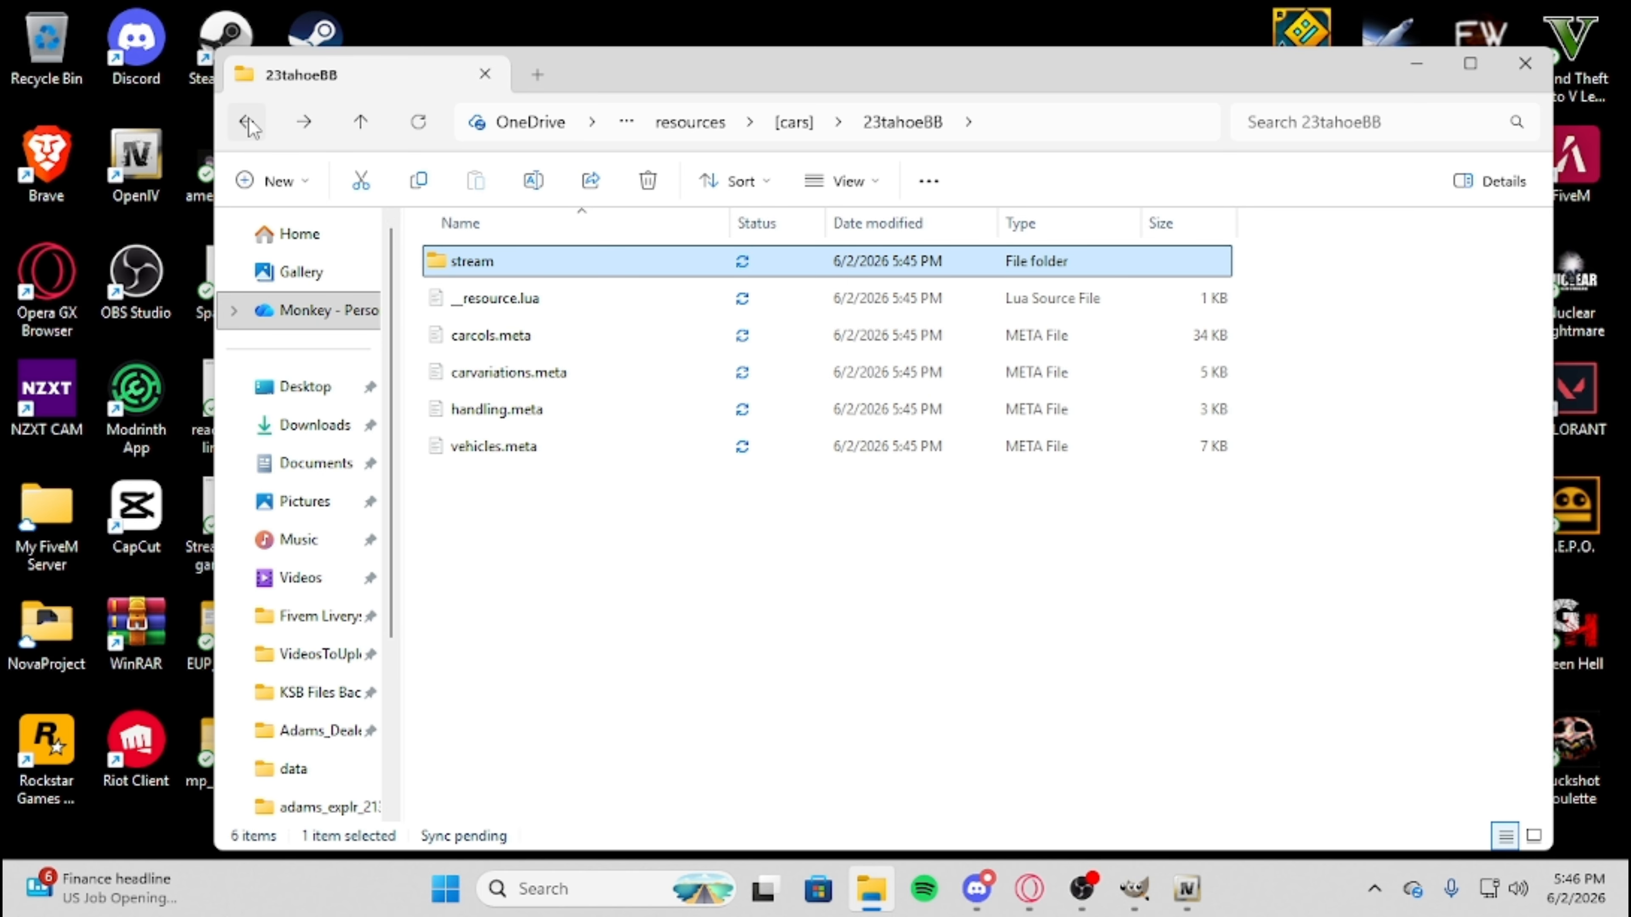
left_click(252, 127)
left_click(250, 127)
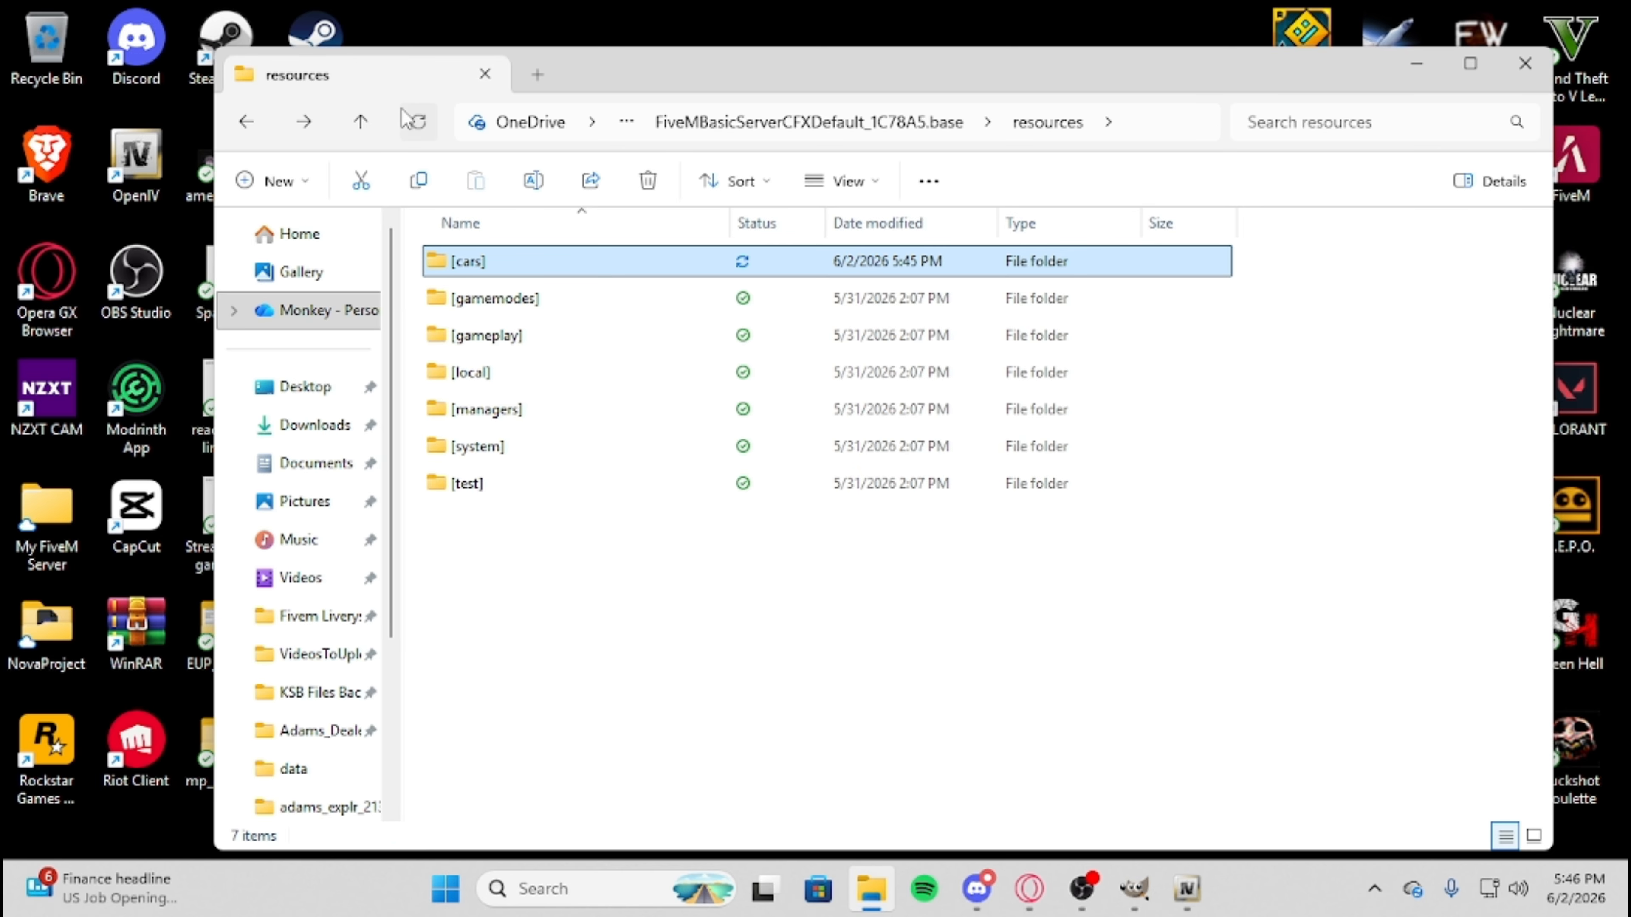
left_click(246, 122)
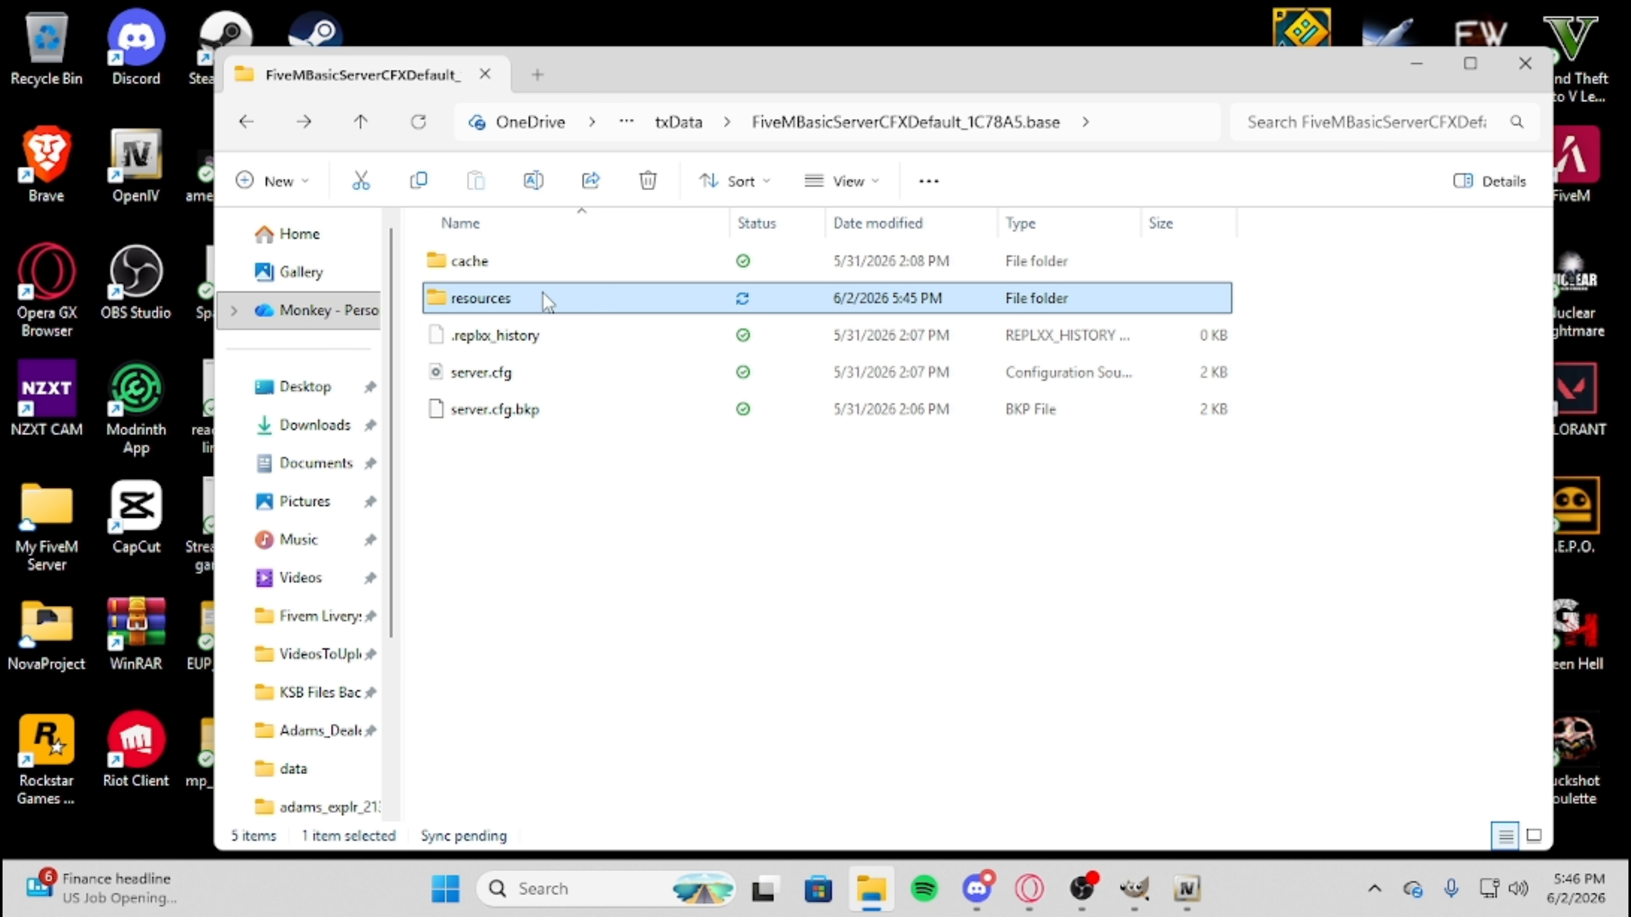
double_click(520, 377)
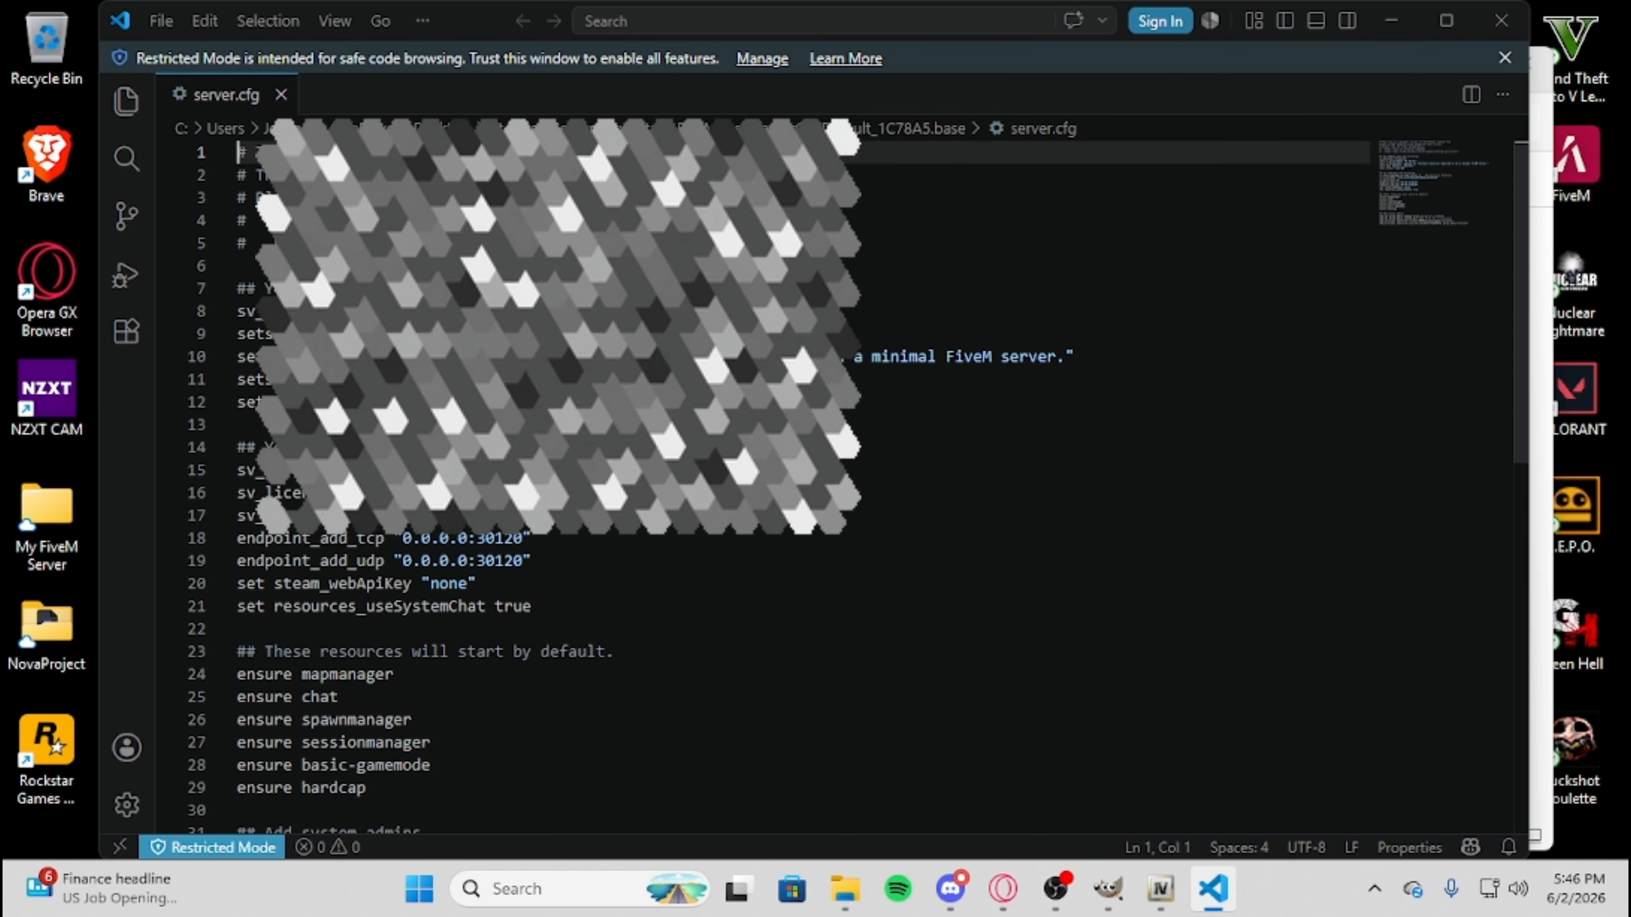
Add the line "ensure [cars]" below "ensure hardcap" in server.cfg, save the file and close the editor.
scroll(473, 600, "down", 4)
scroll(473, 599, "down", 3)
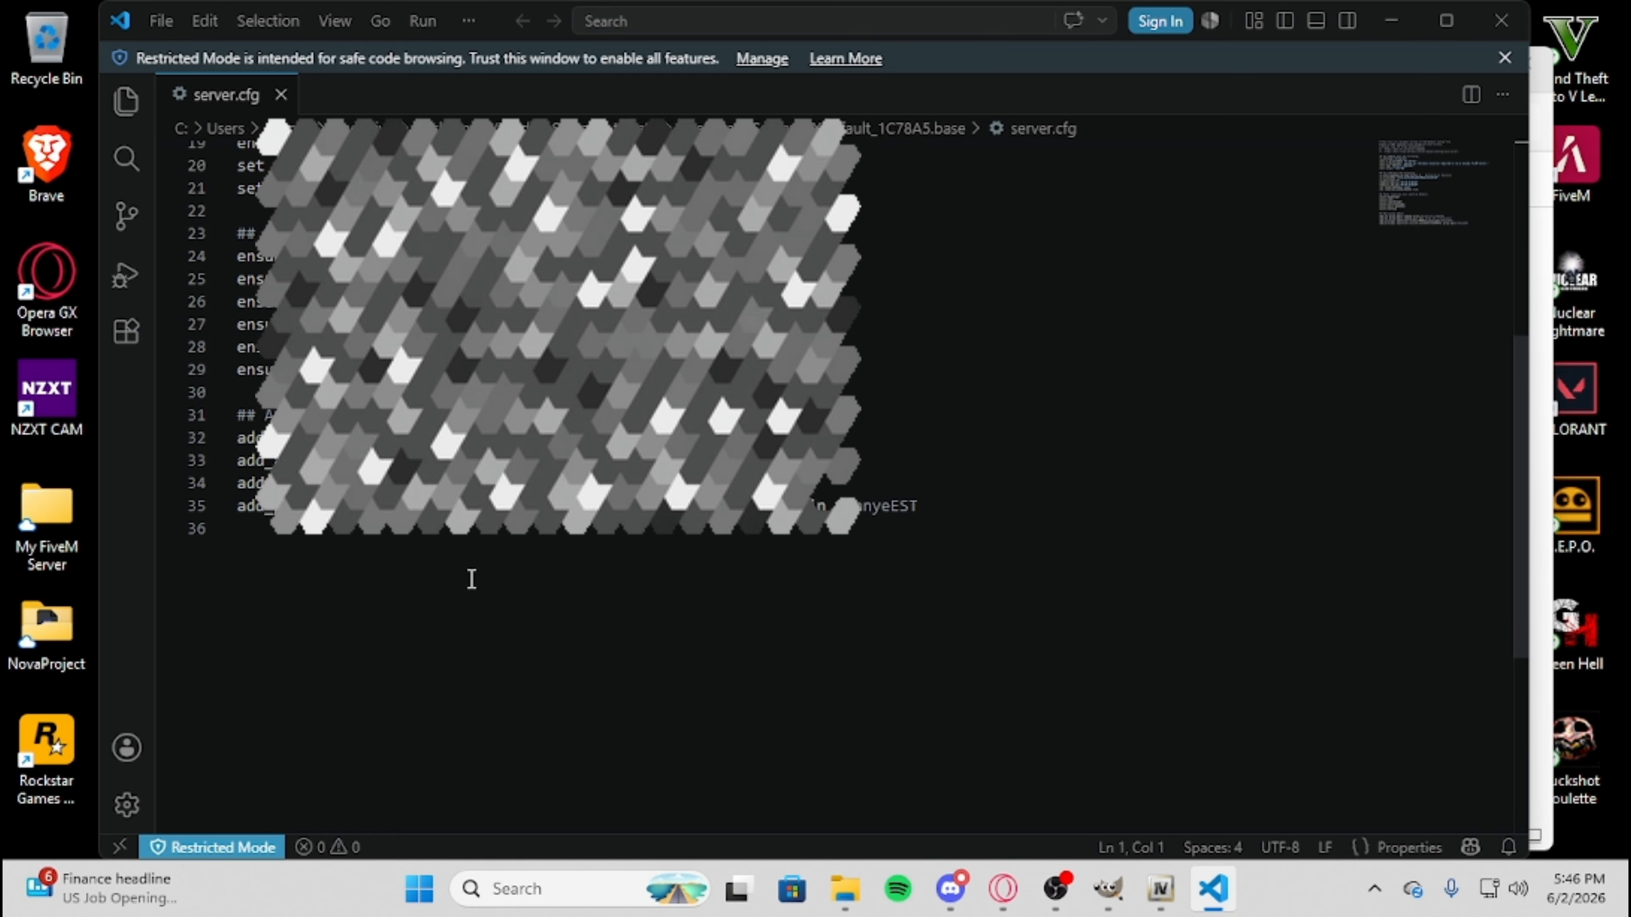
left_click(393, 367)
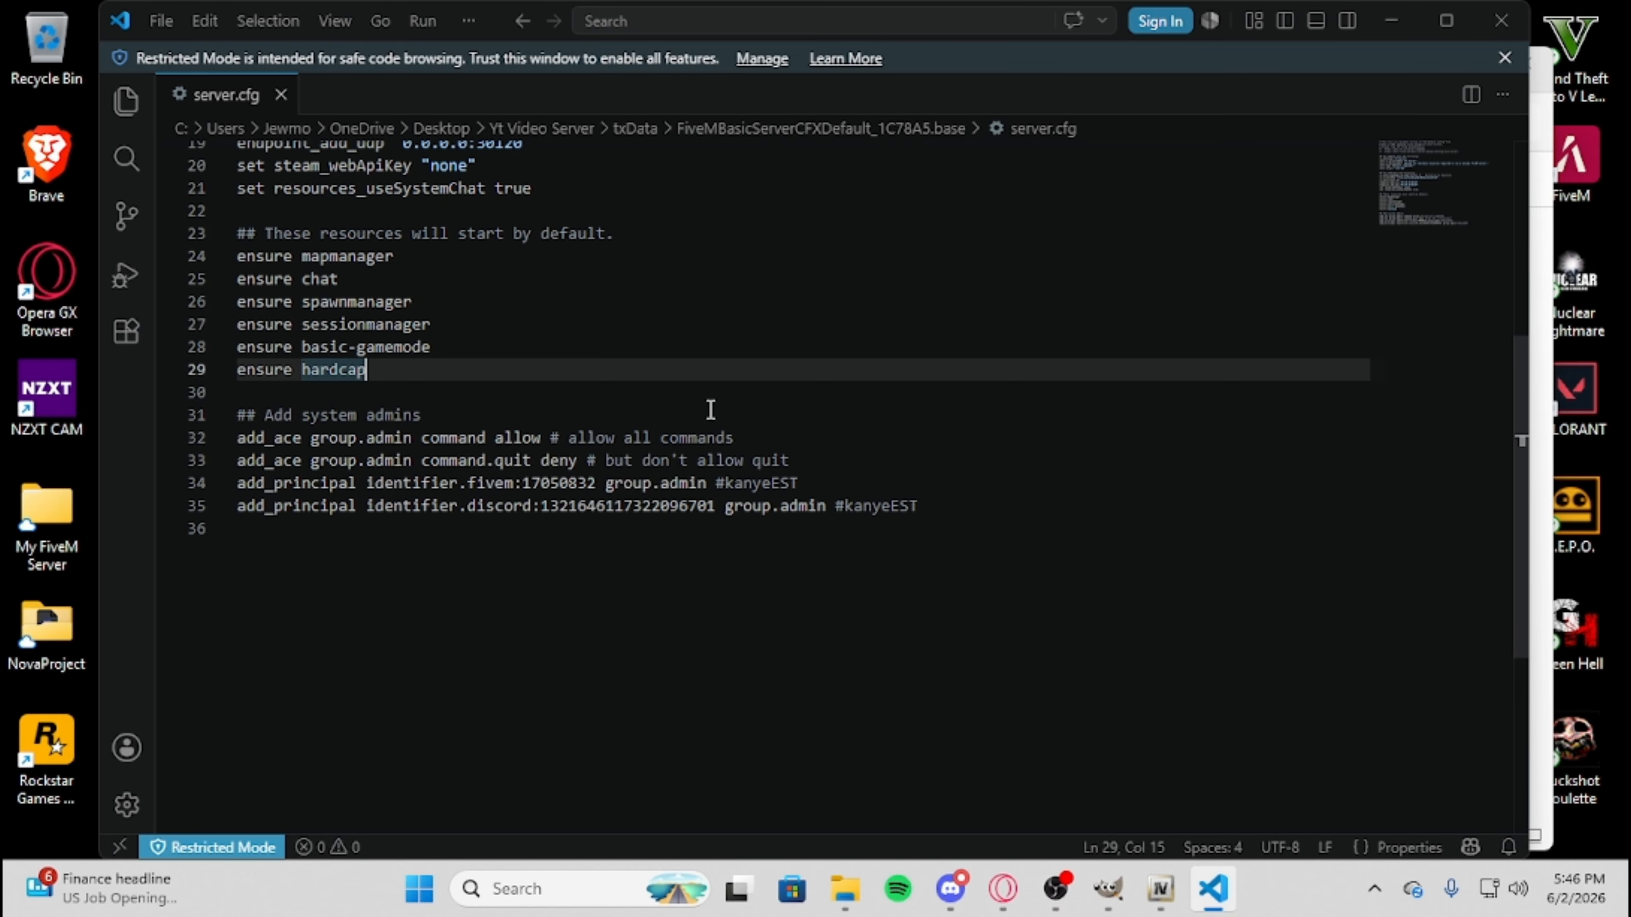
key("Return")
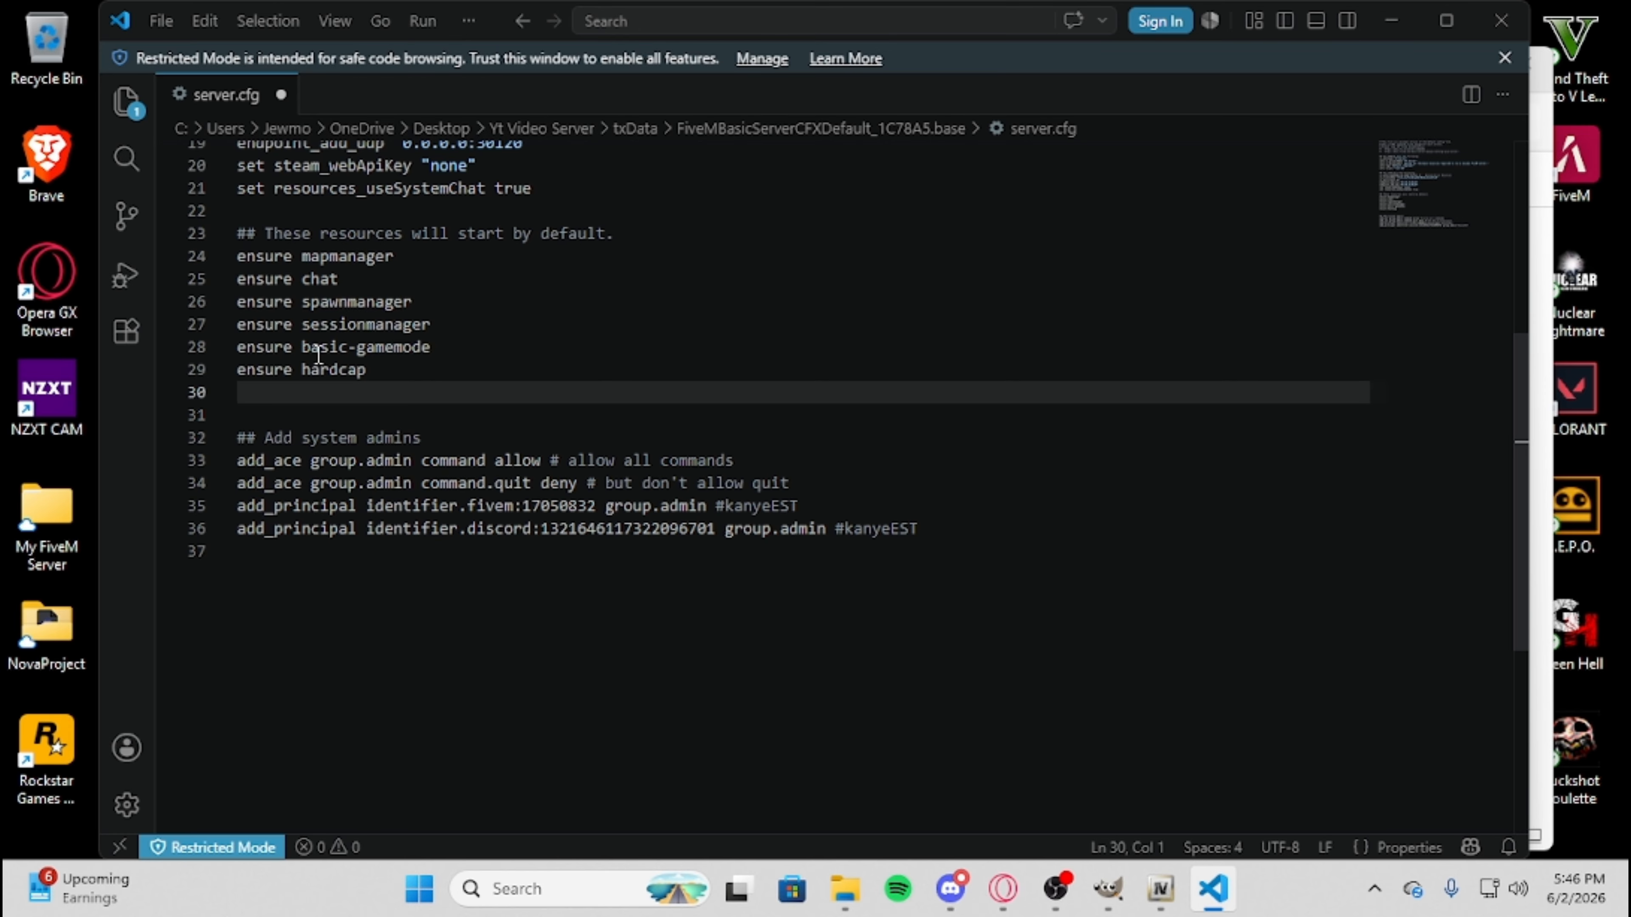
type("nsure [cars")
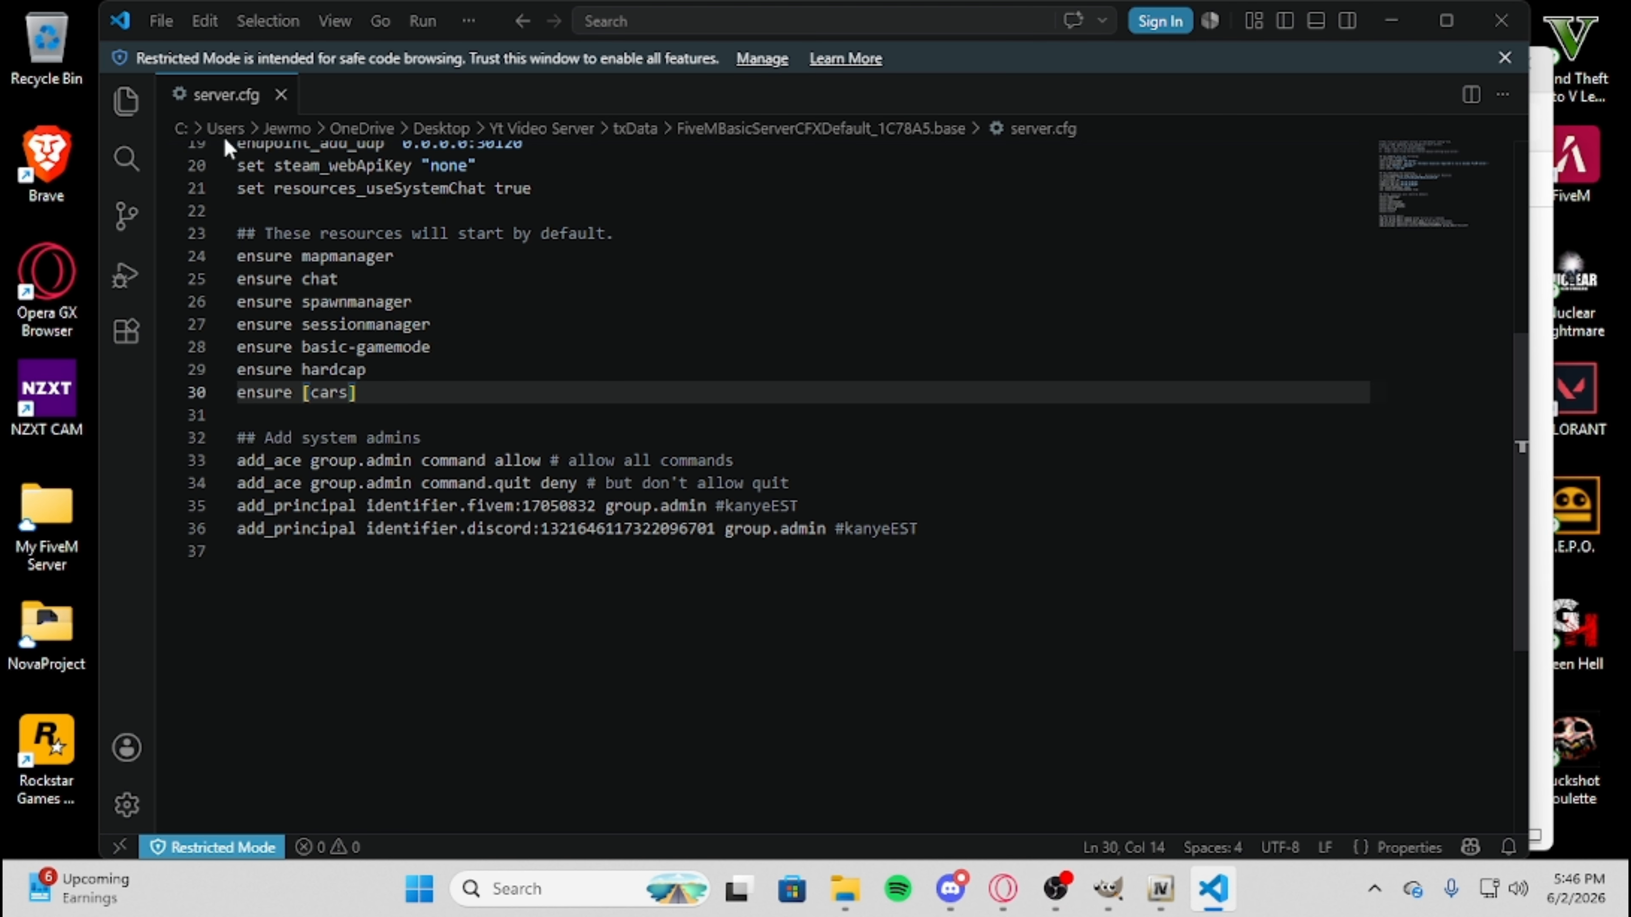
left_click(161, 20)
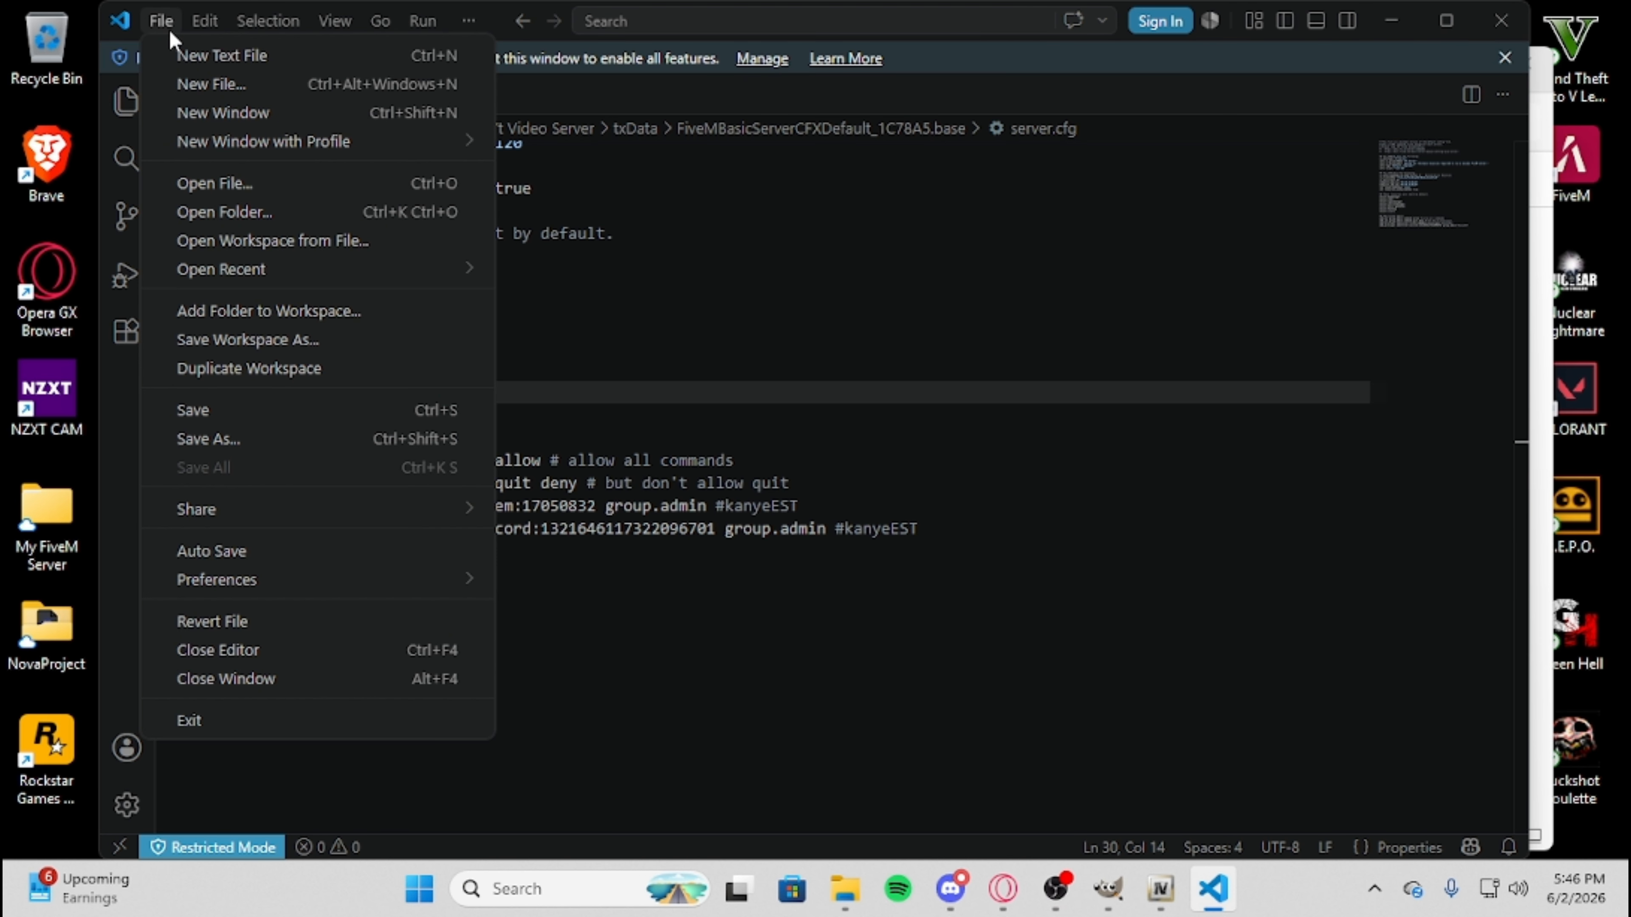
left_click(698, 350)
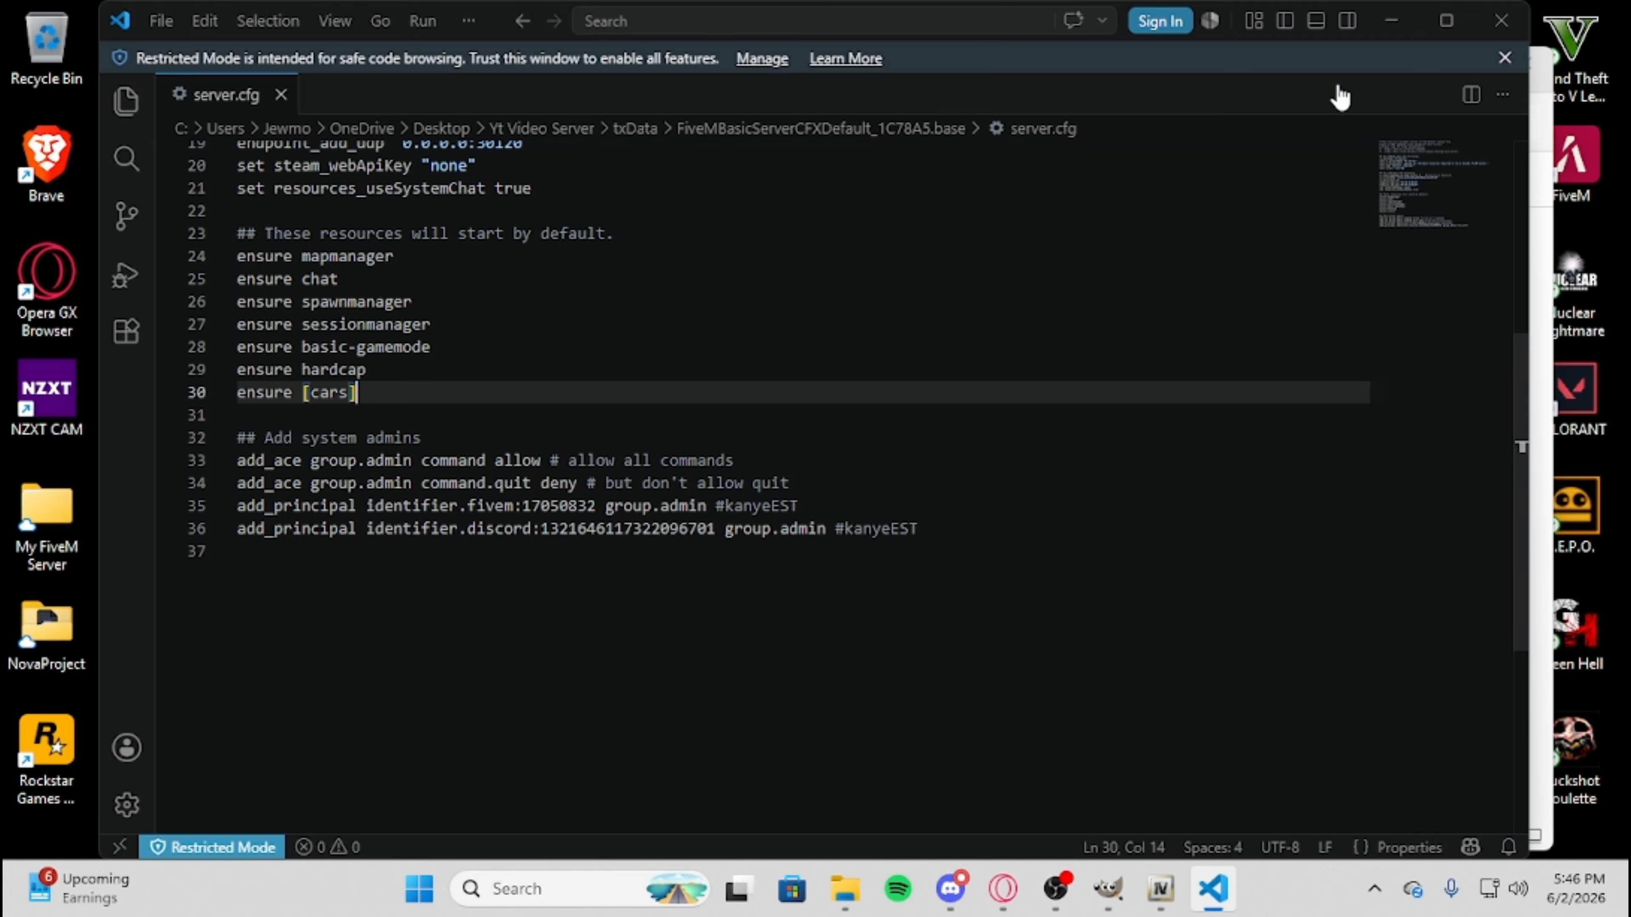
left_click(1501, 20)
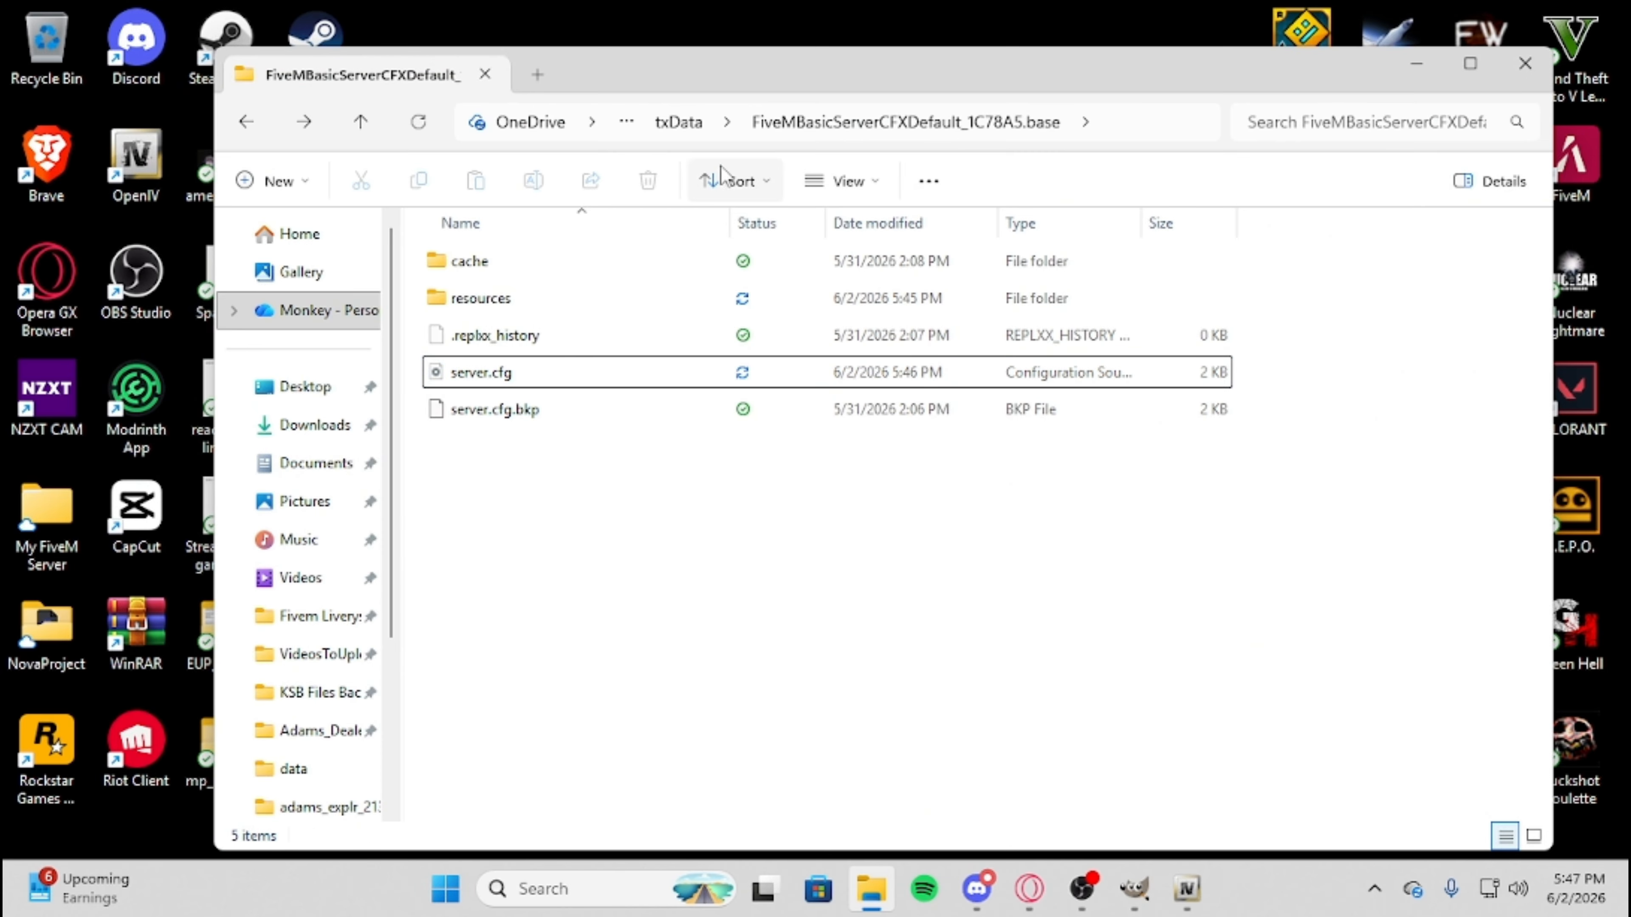
Open the server folder inside Yt Video Server, launch FXServer.exe and minimize File Explorer.
left_click(679, 128)
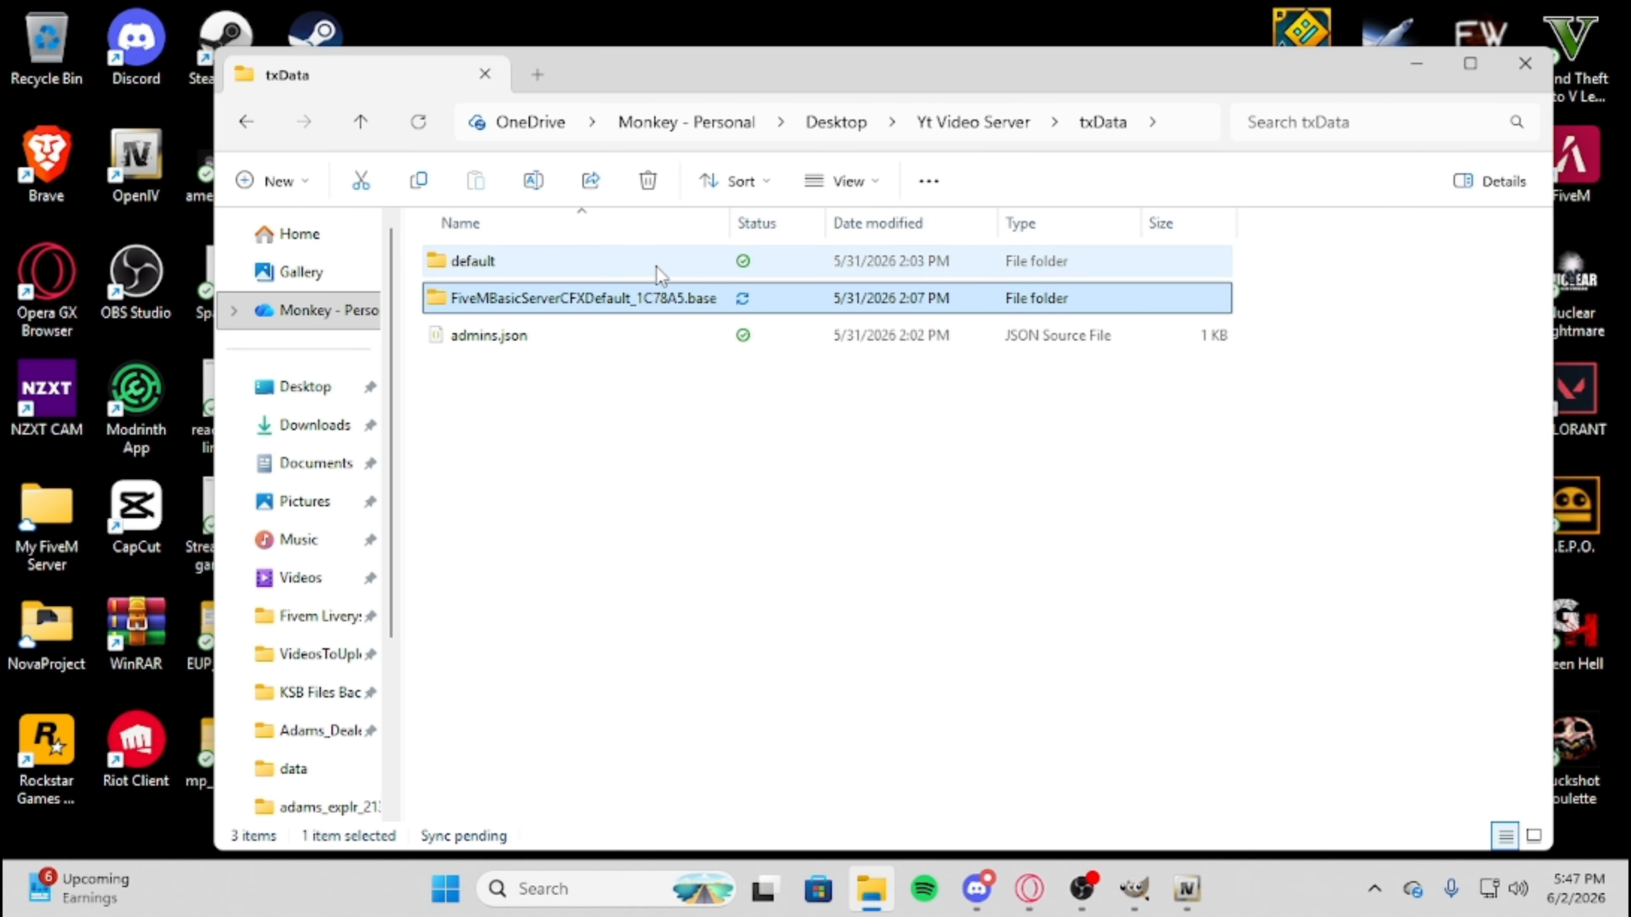
left_click(247, 124)
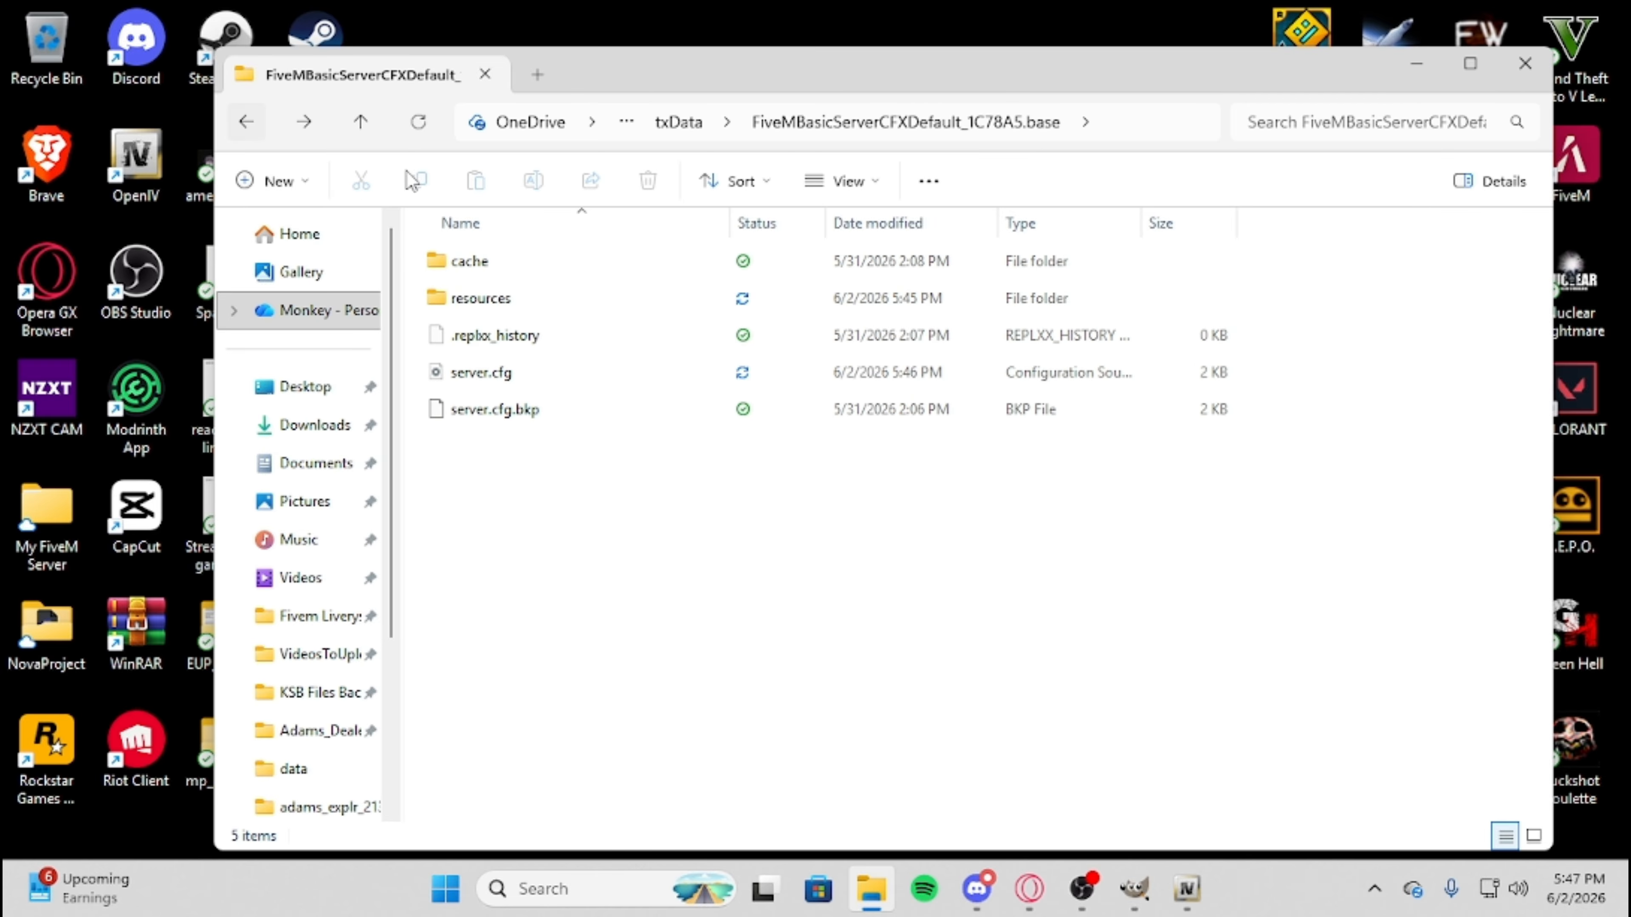
left_click(247, 121)
double_click(480, 262)
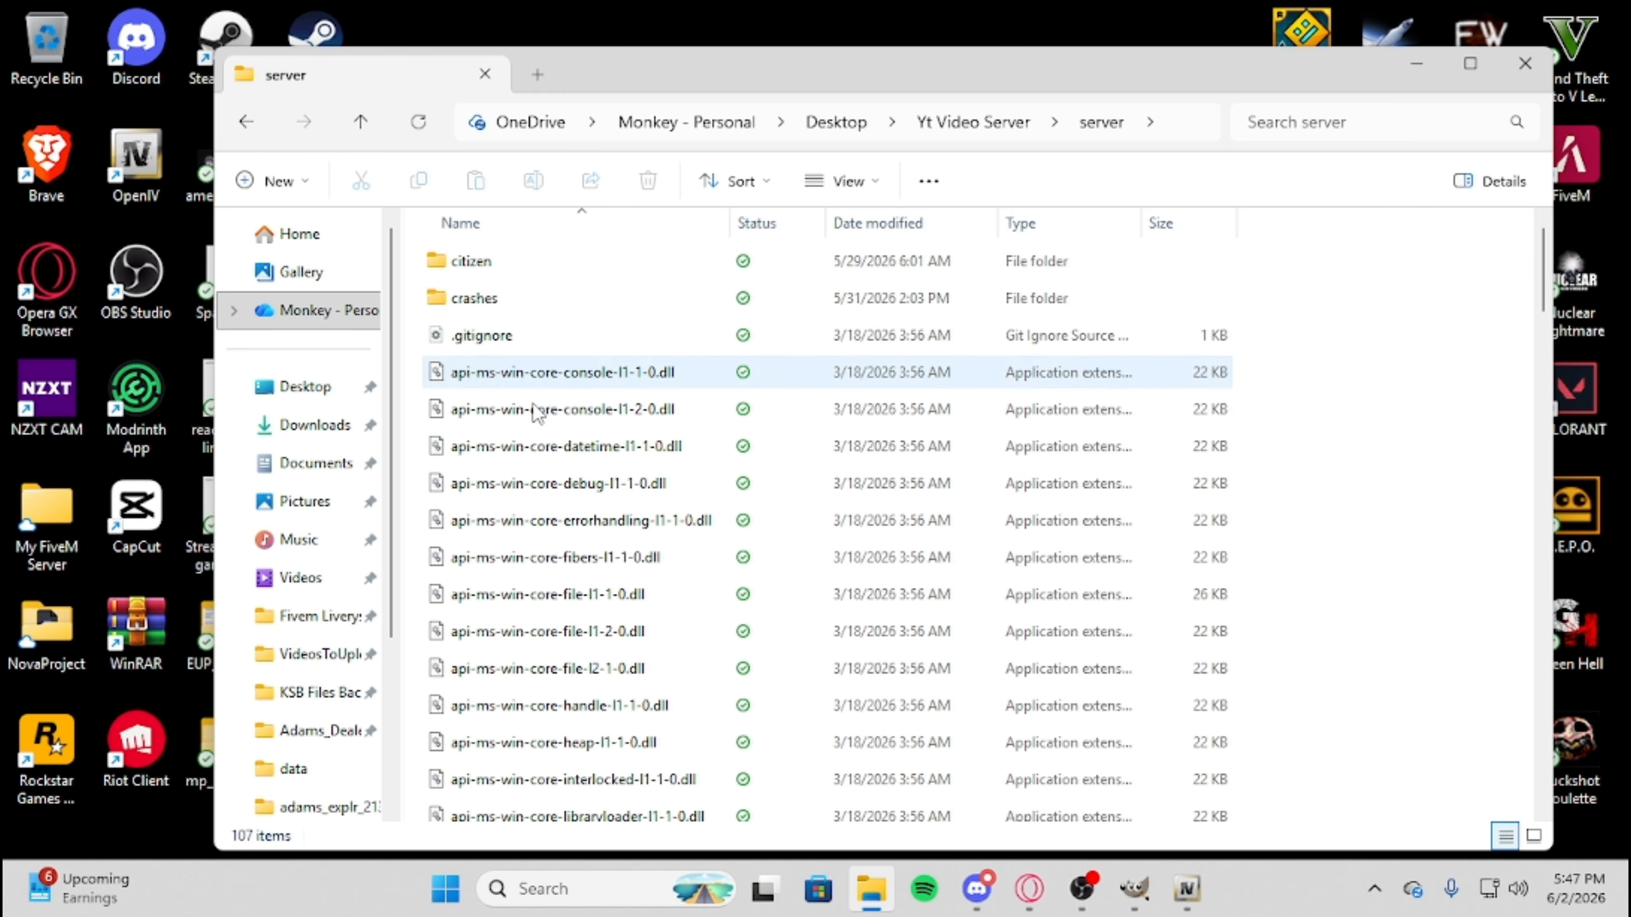
scroll(546, 437, "down", 14)
scroll(554, 454, "down", 10)
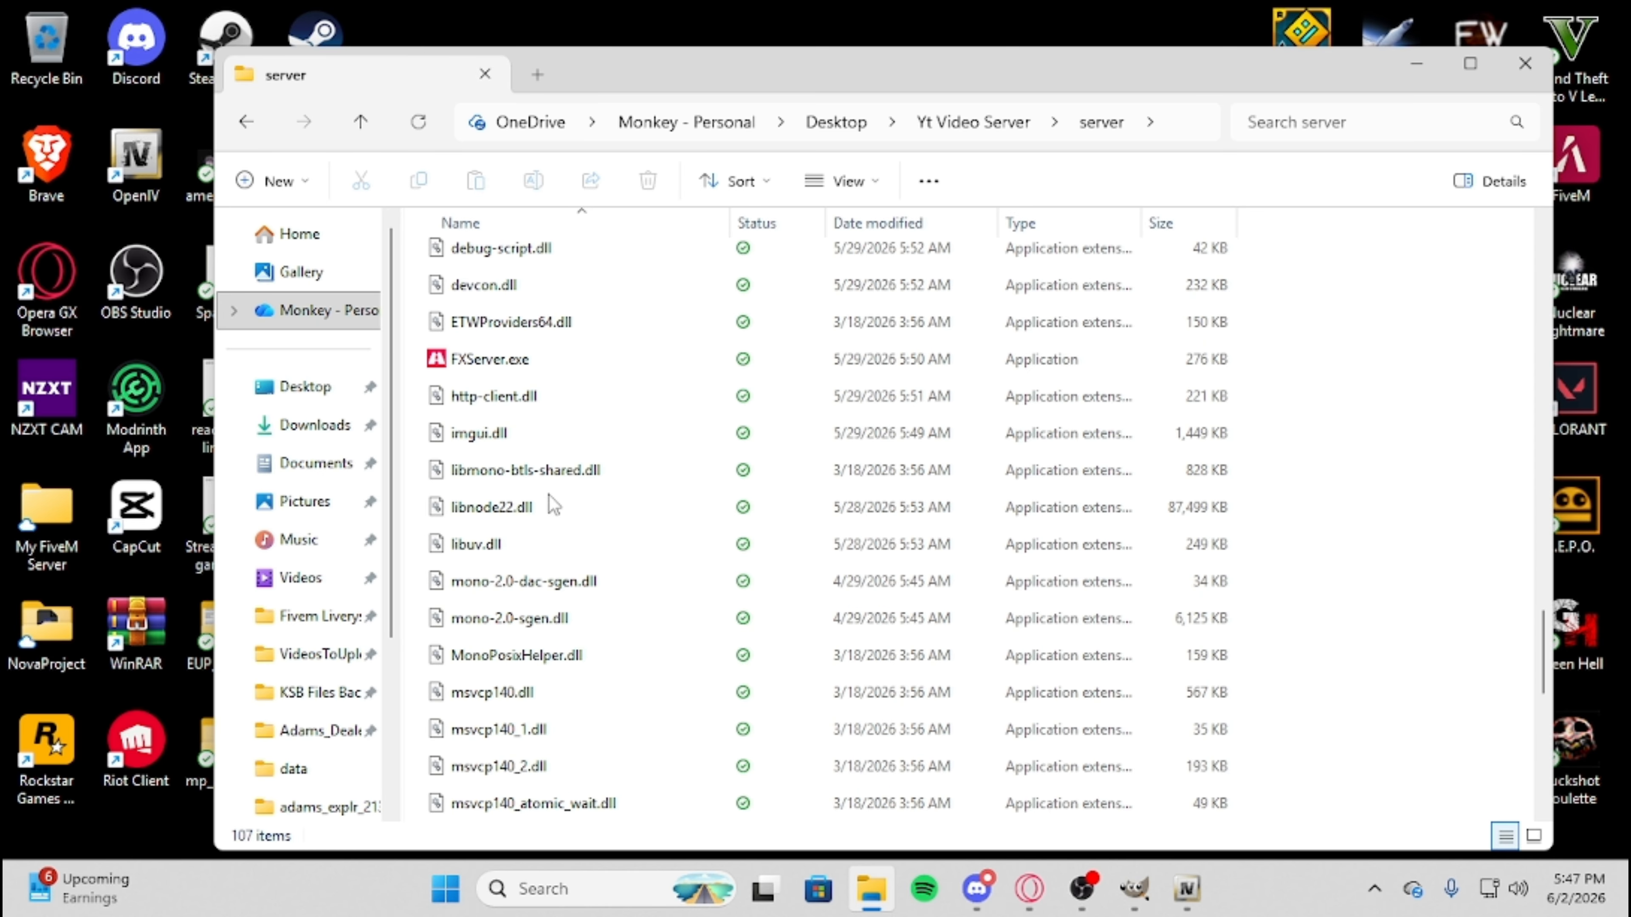
double_click(506, 361)
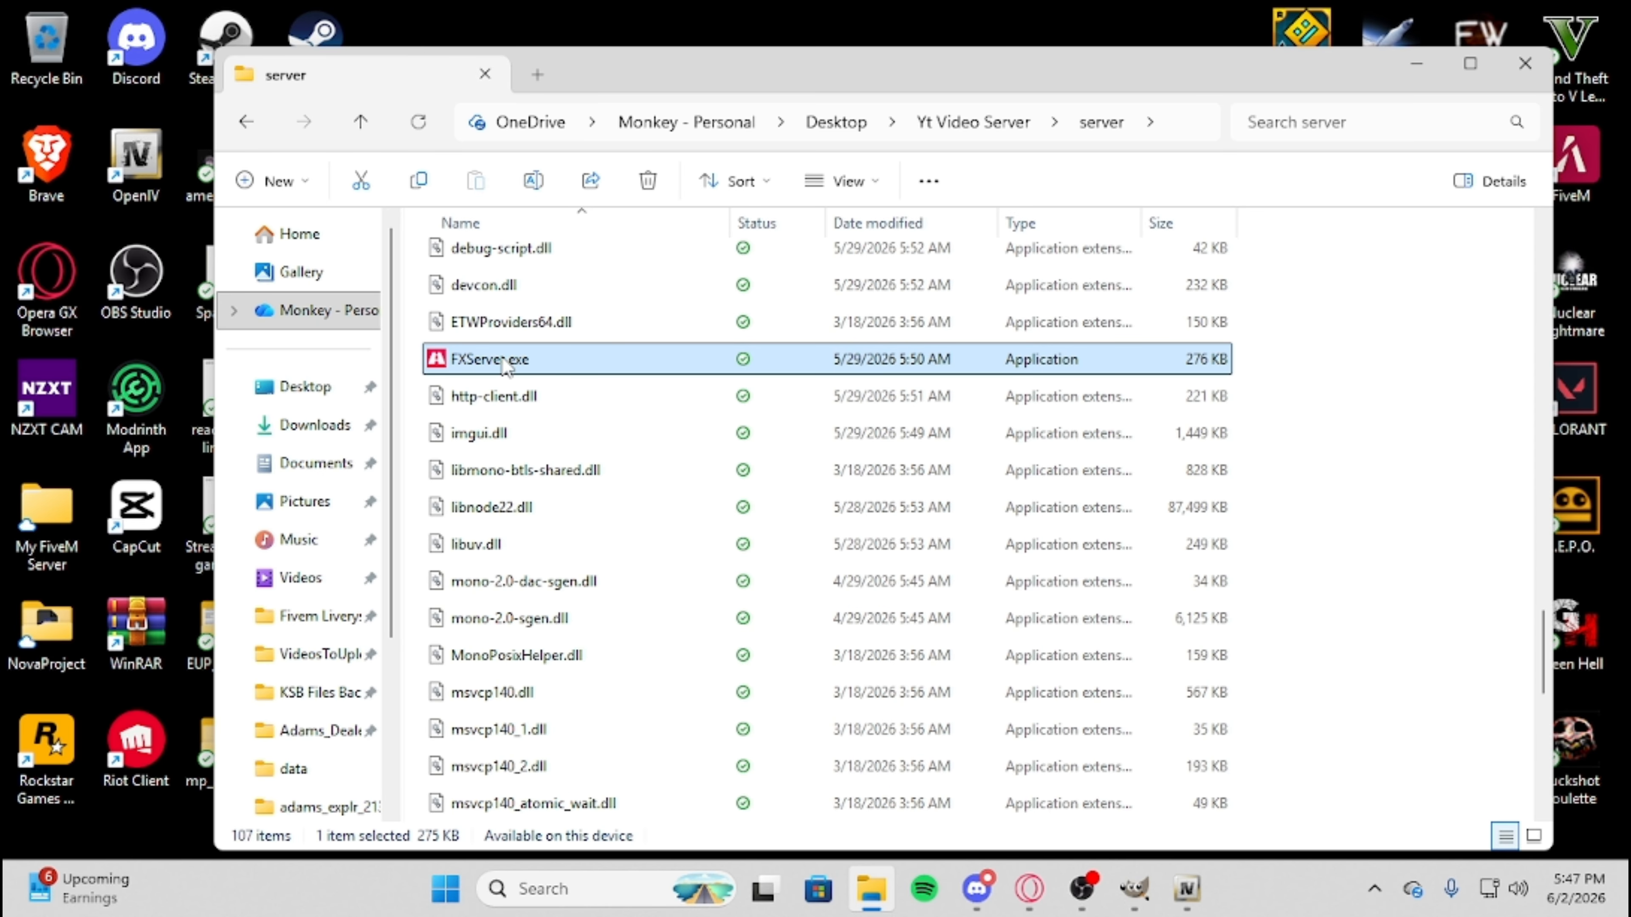
left_click(1320, 151)
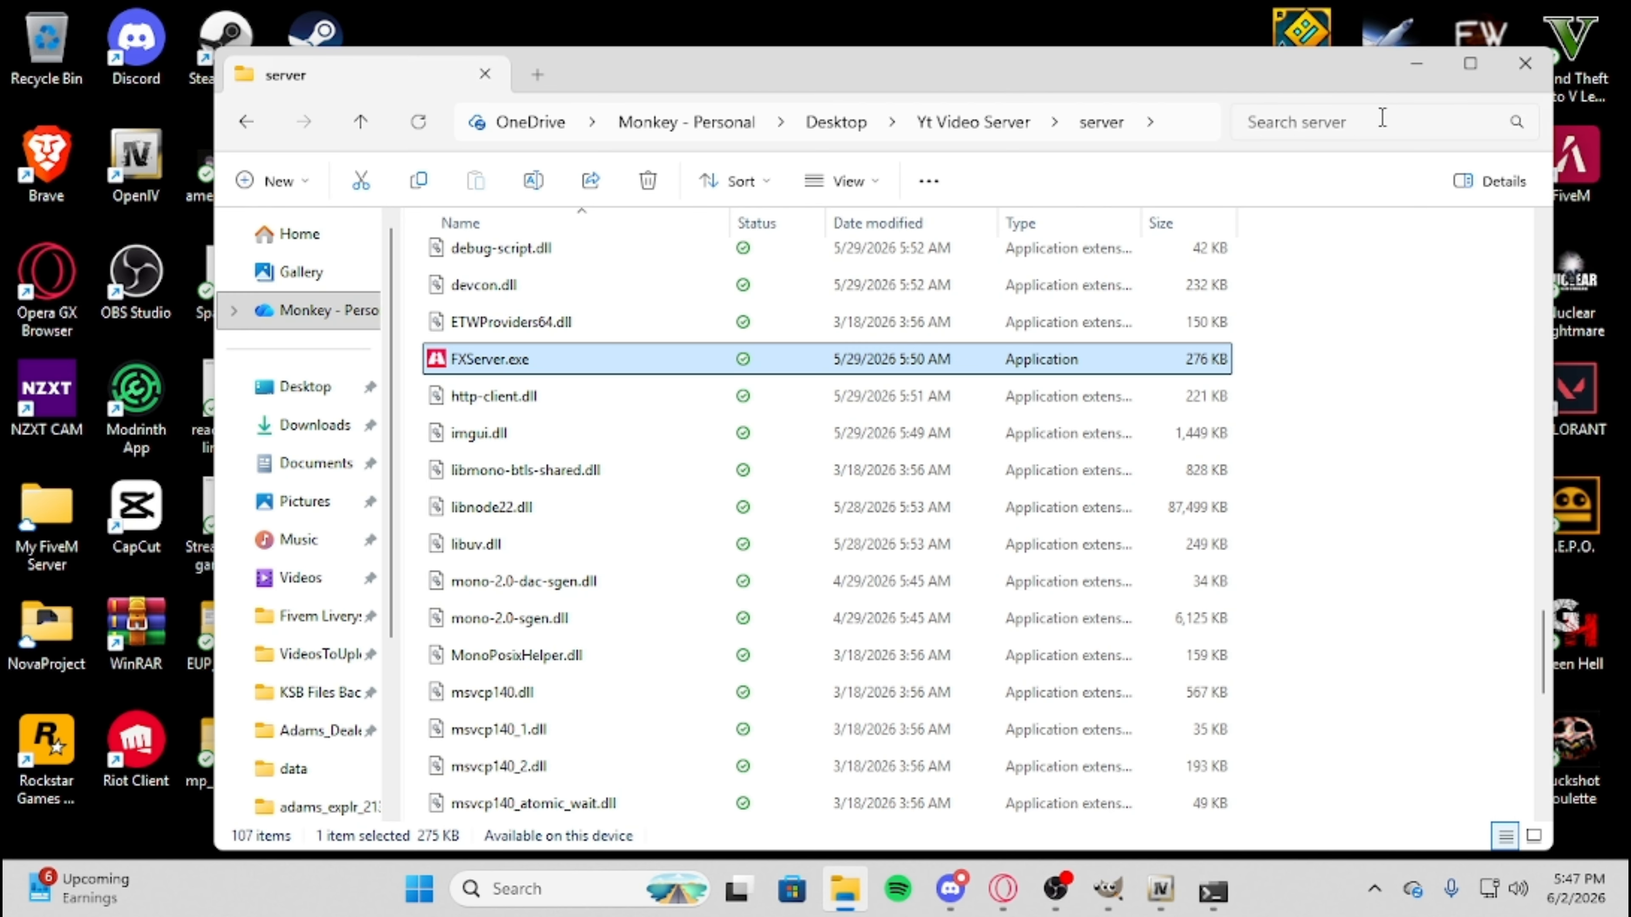
left_click(1417, 65)
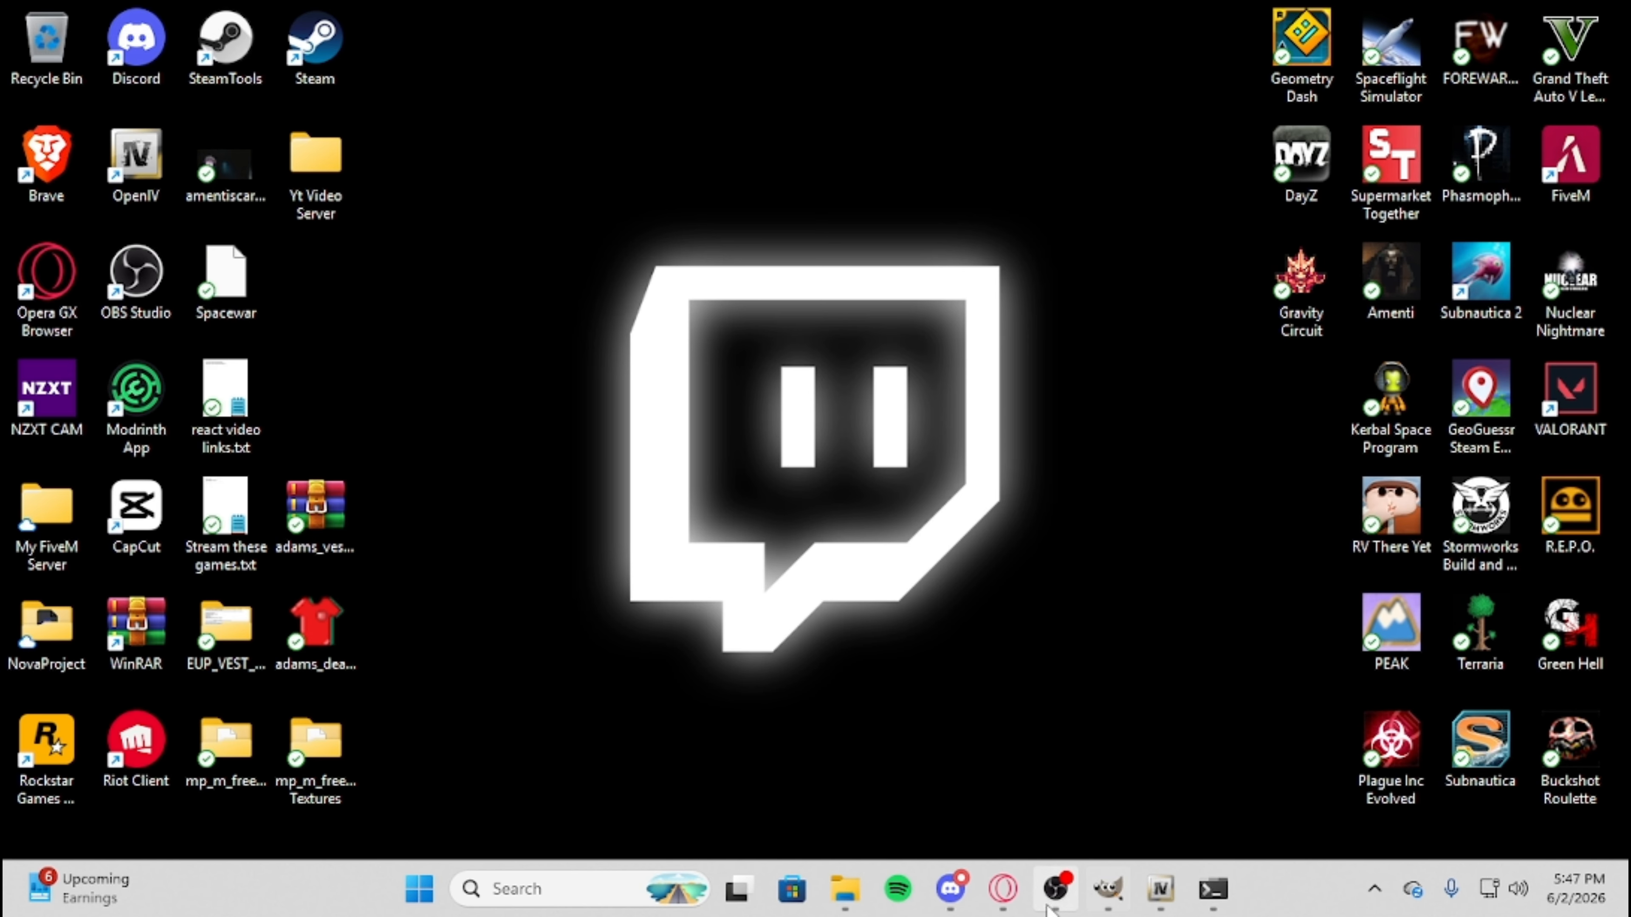
Switch to Opera GX, reload the localhost:40120 login page and sign in to txAdmin with the Cfx.re account.
left_click(1003, 889)
left_click_drag(273, 35, 204, 40)
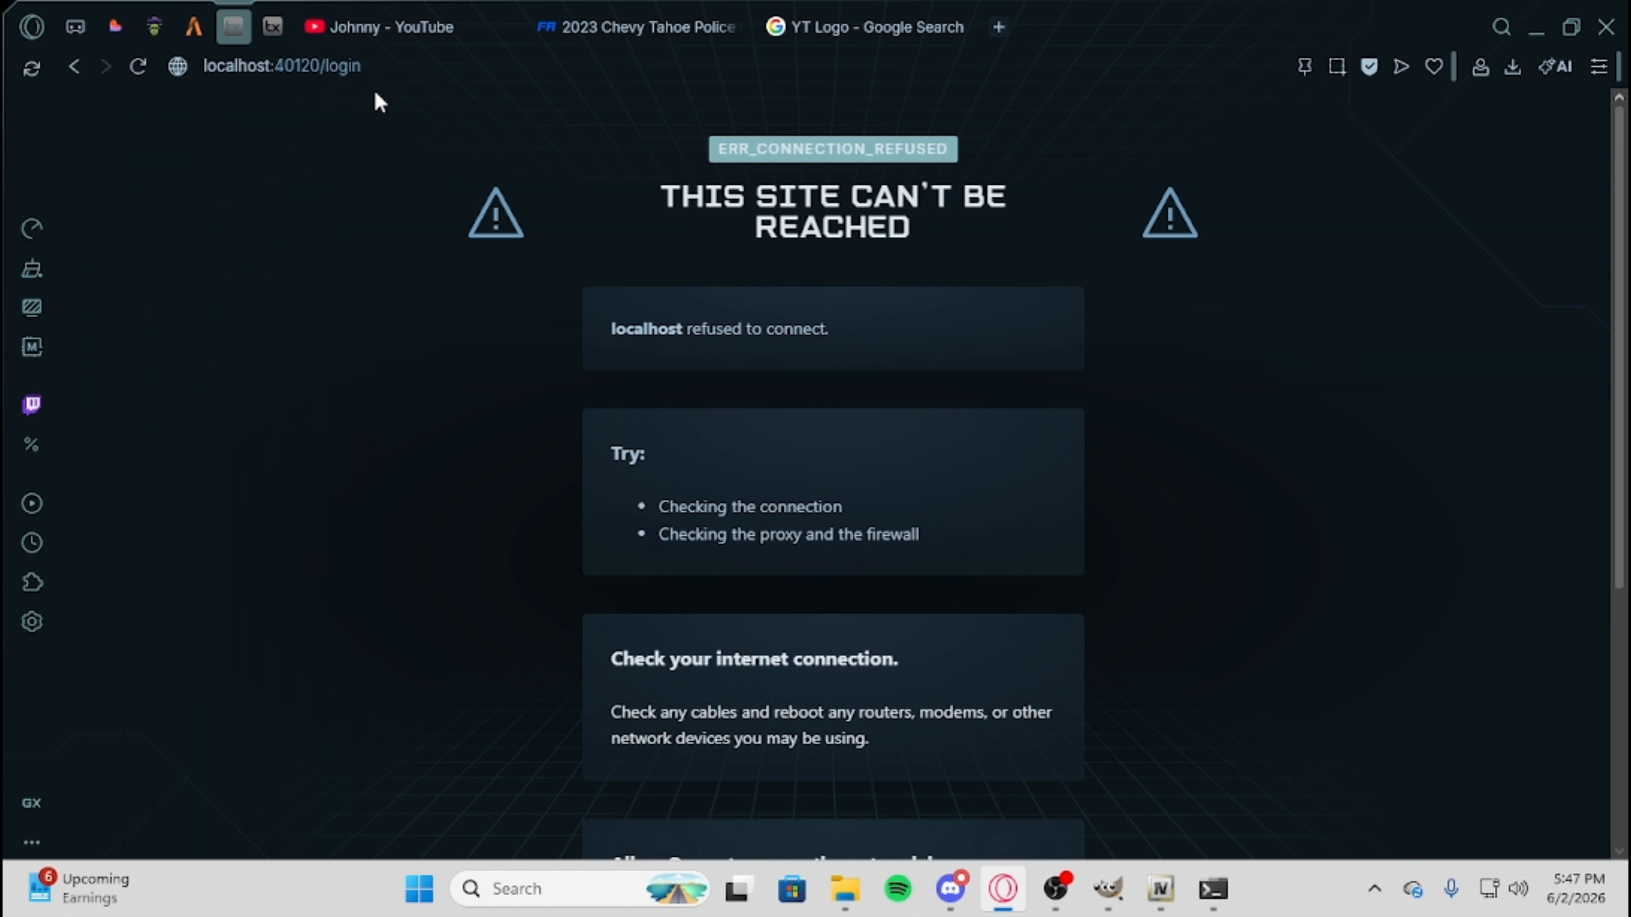
left_click(140, 66)
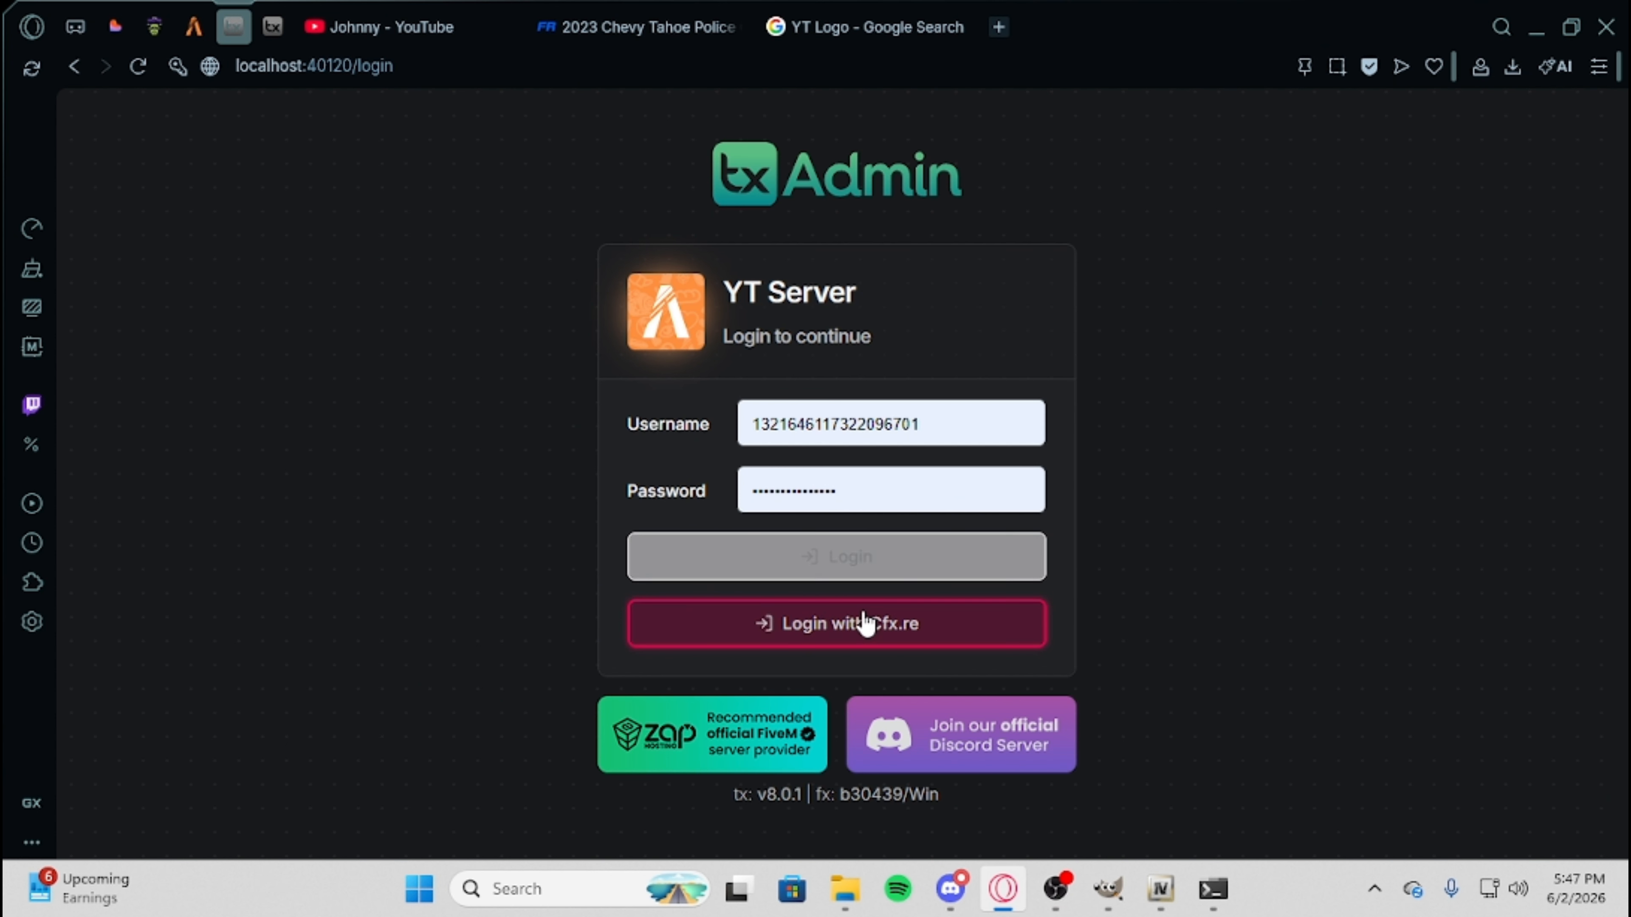
left_click(865, 620)
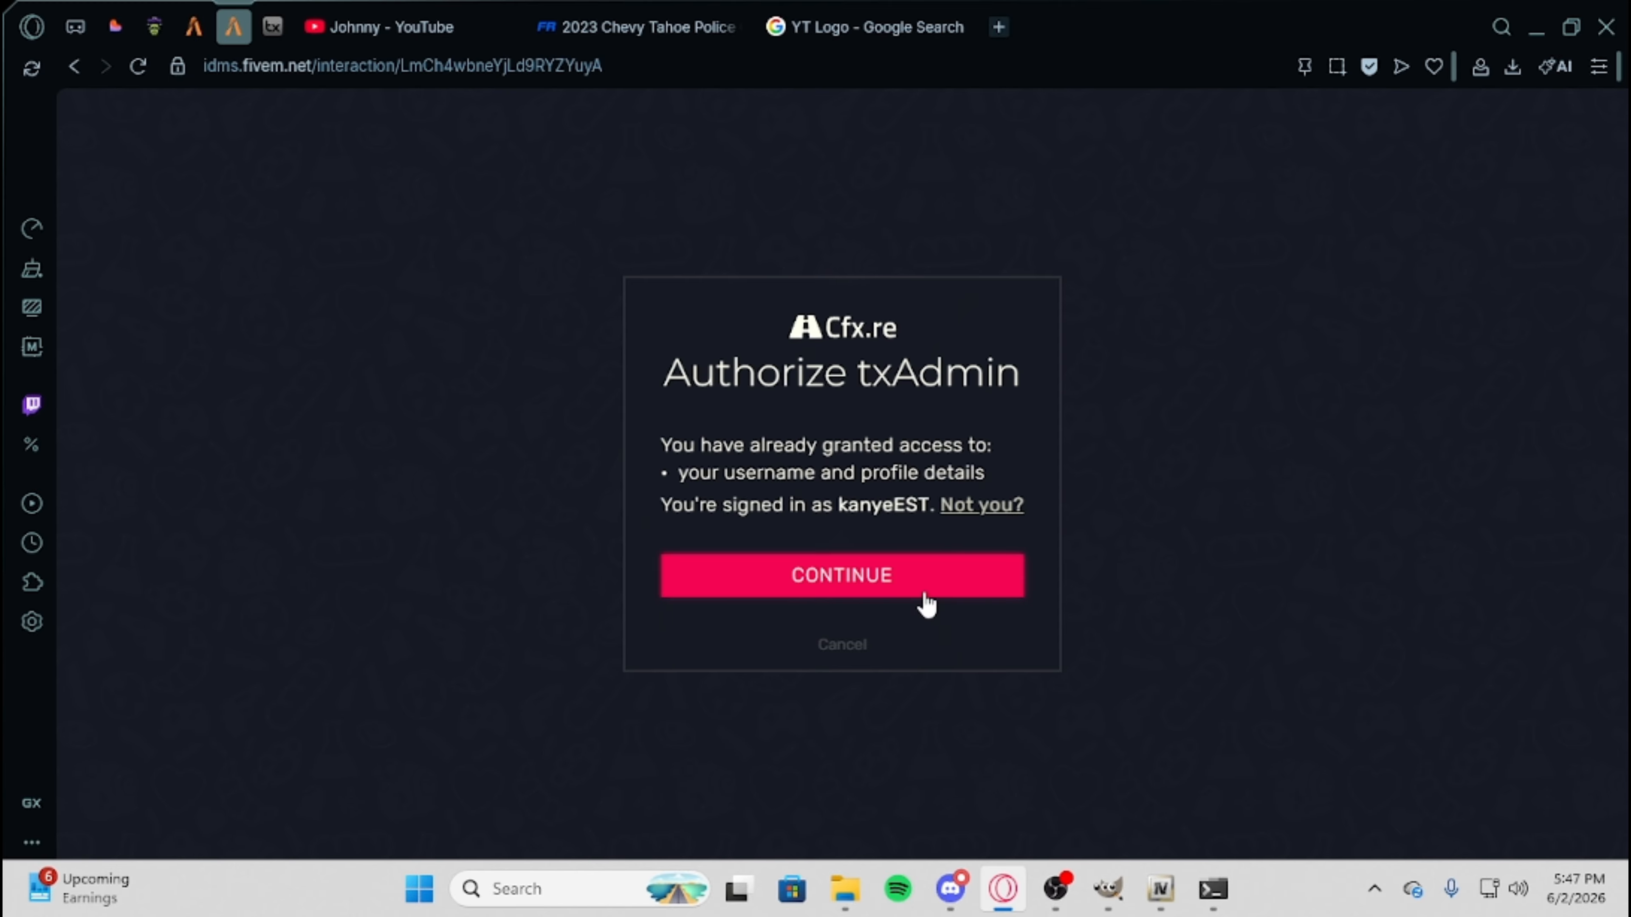
left_click(925, 591)
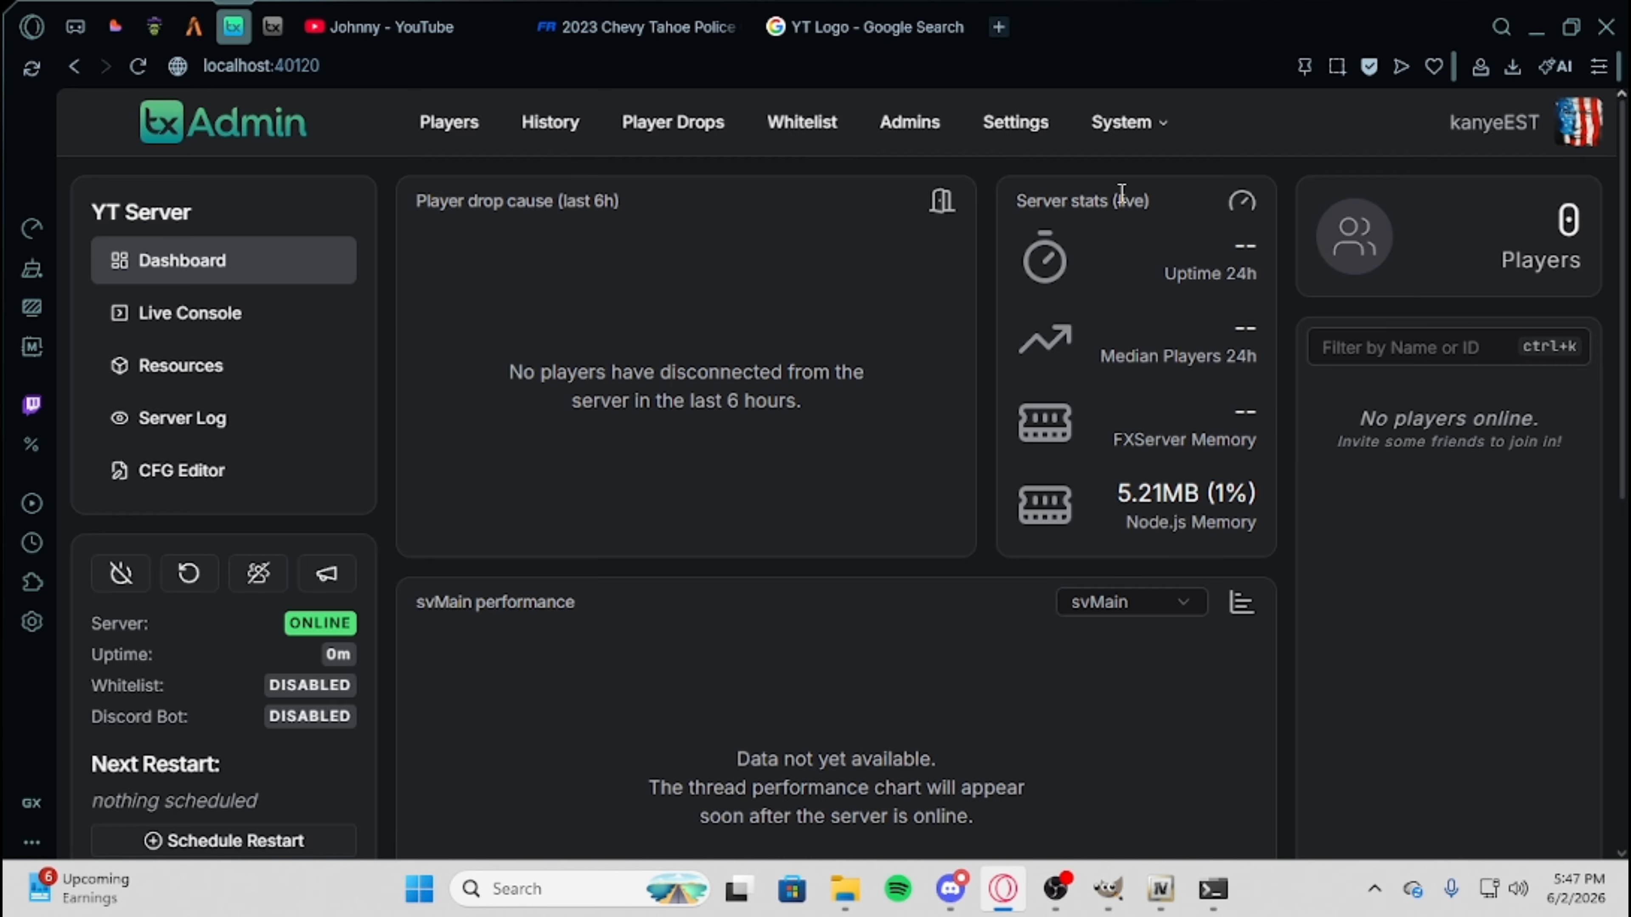
Open the server's Resources page in txAdmin and check the 23tahoeBB resource under [cars].
left_click(230, 387)
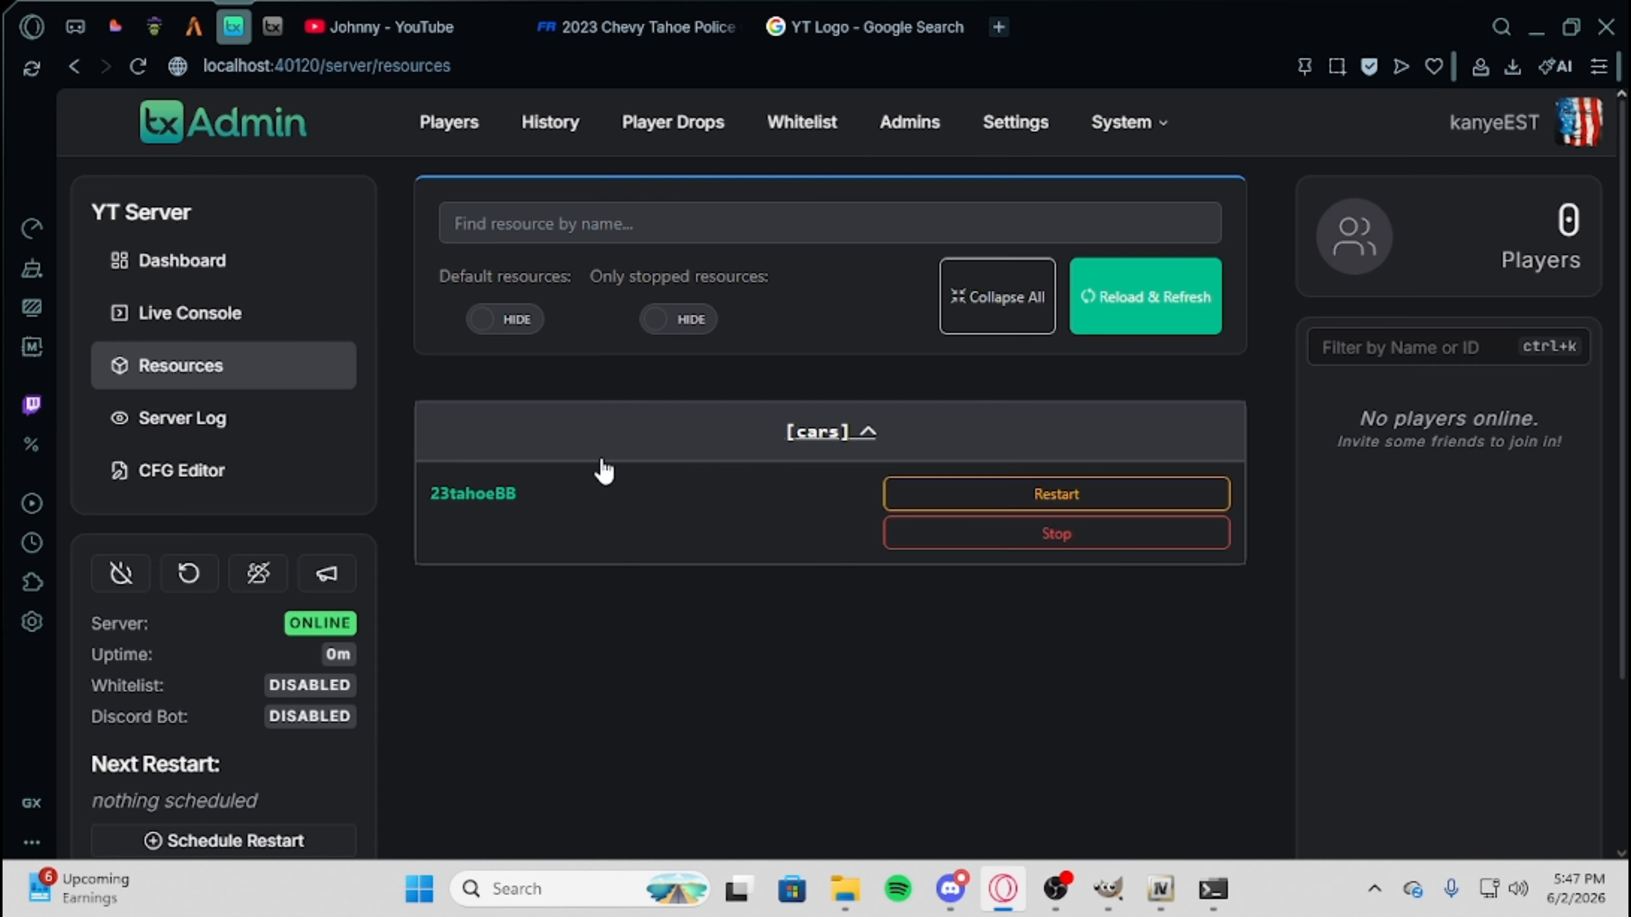
left_click(857, 432)
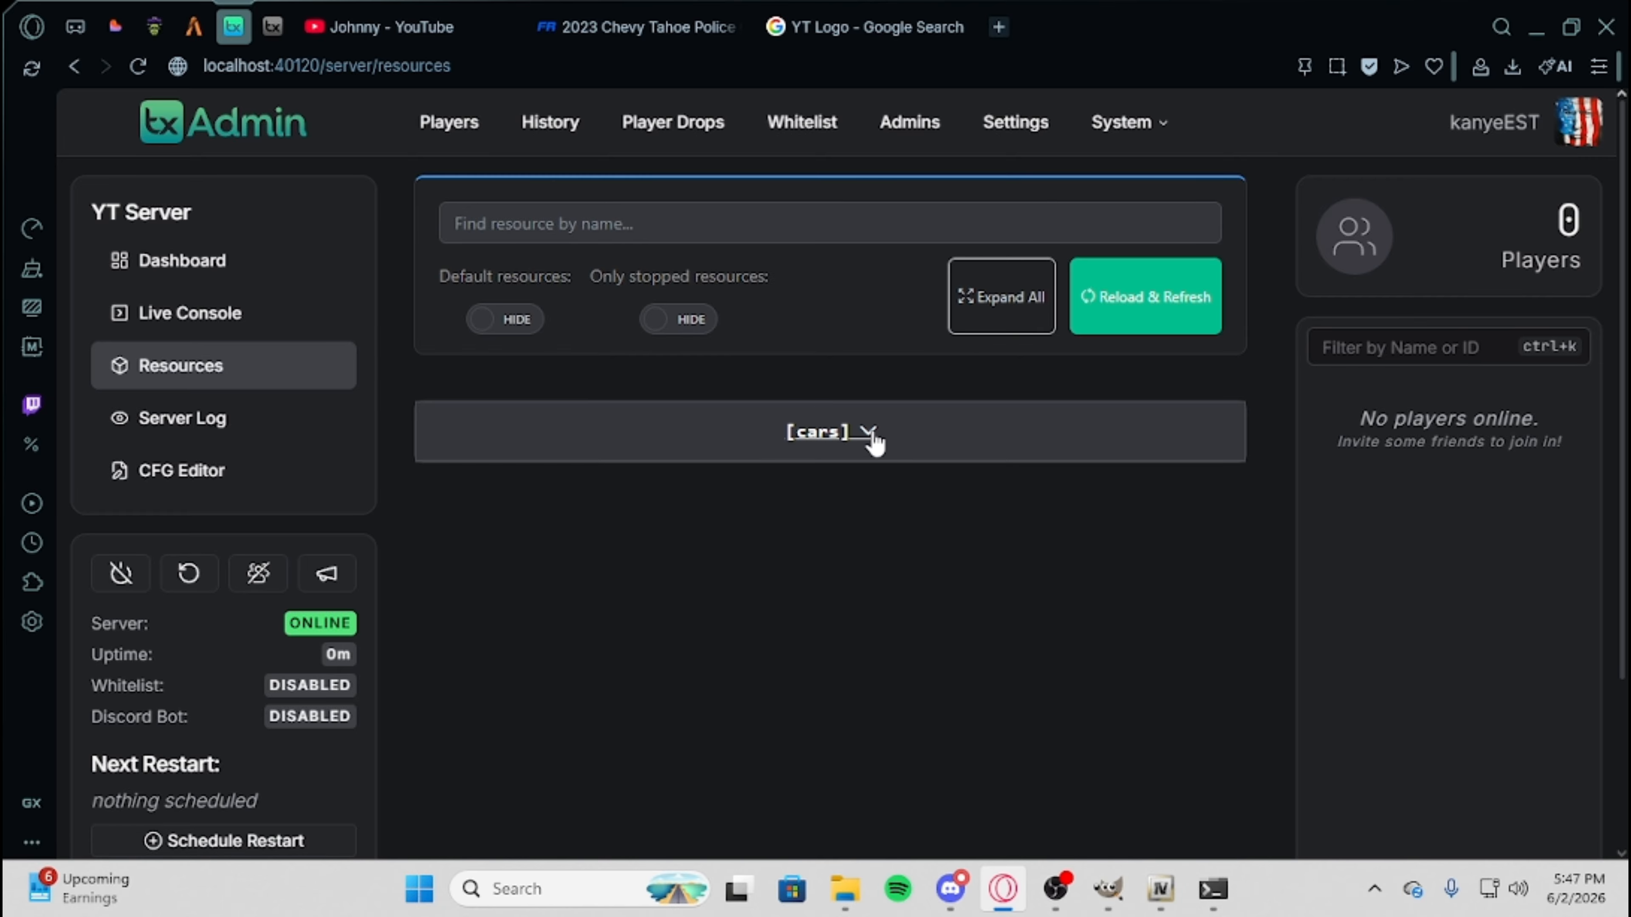
left_click(902, 432)
scroll(659, 292, "down", 3)
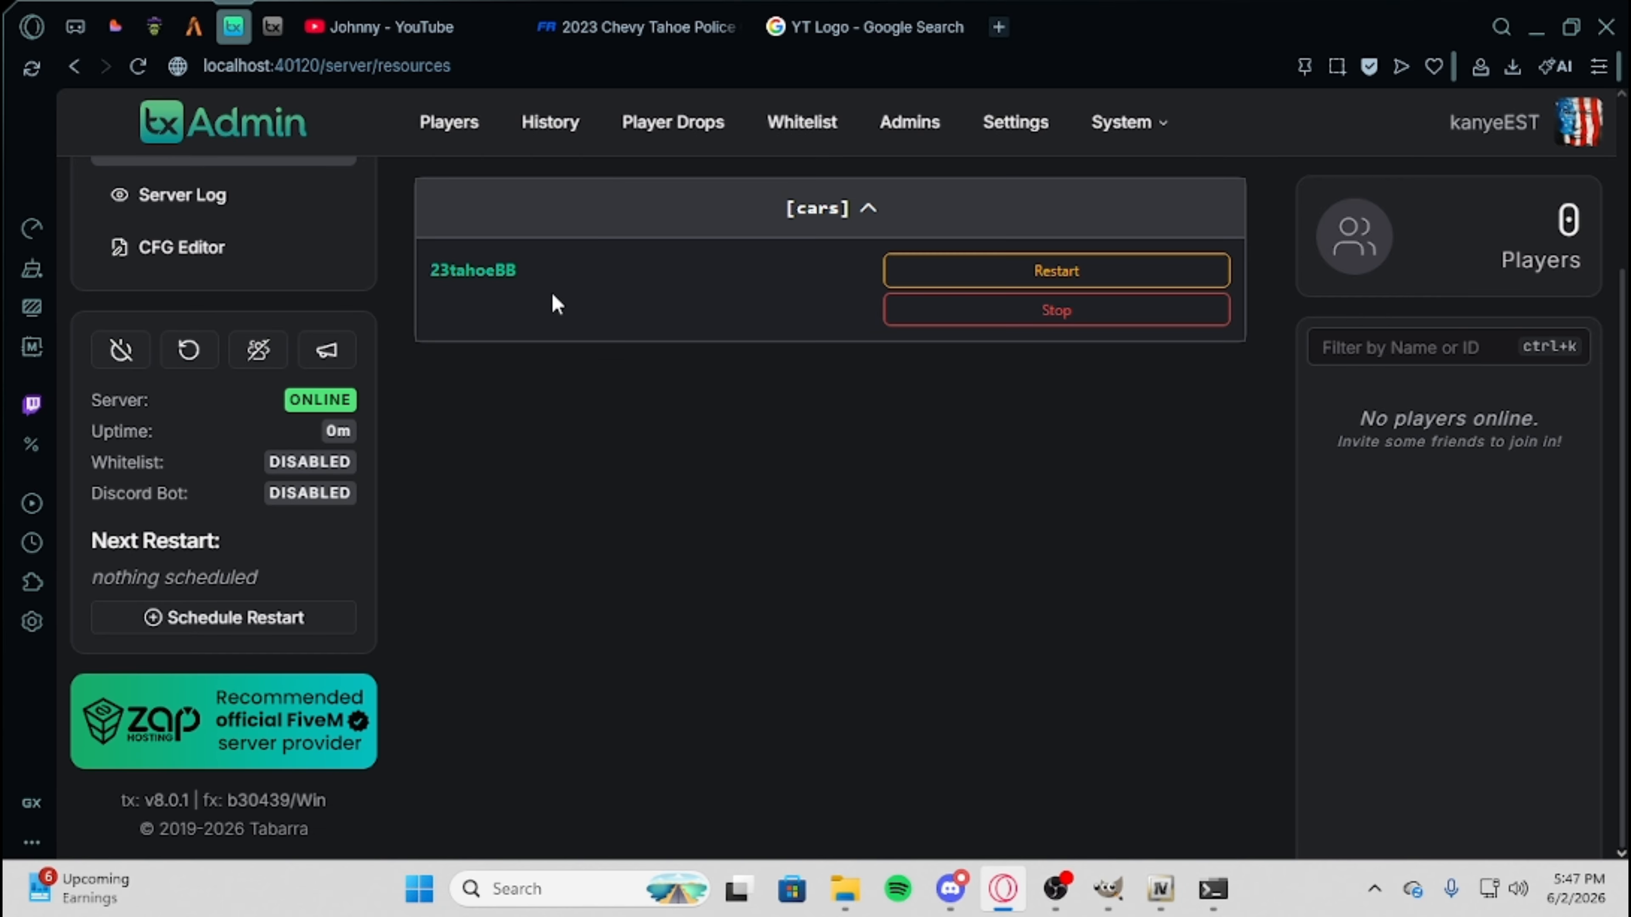
scroll(551, 293, "up", 3)
Switch to File Explorer and open Yt Video Server > txData > FiveMBasicServerCFXDefault_1C78A5.base > resources > [cars] > 23tahoeBB > stream.
left_click(845, 889)
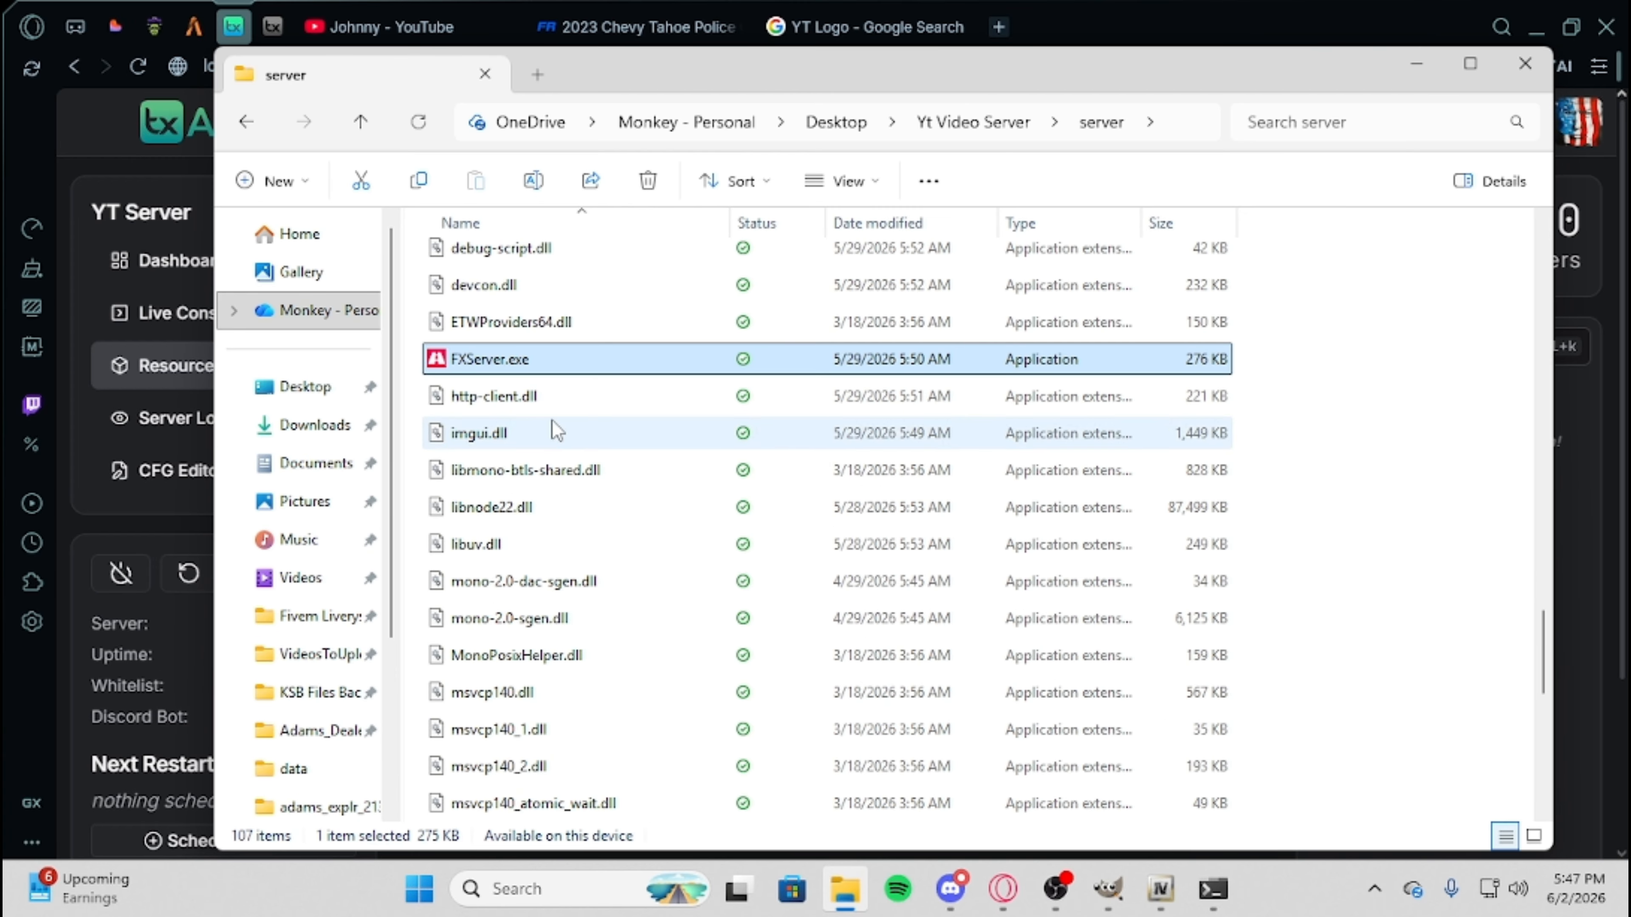
left_click(1005, 132)
left_click(539, 302)
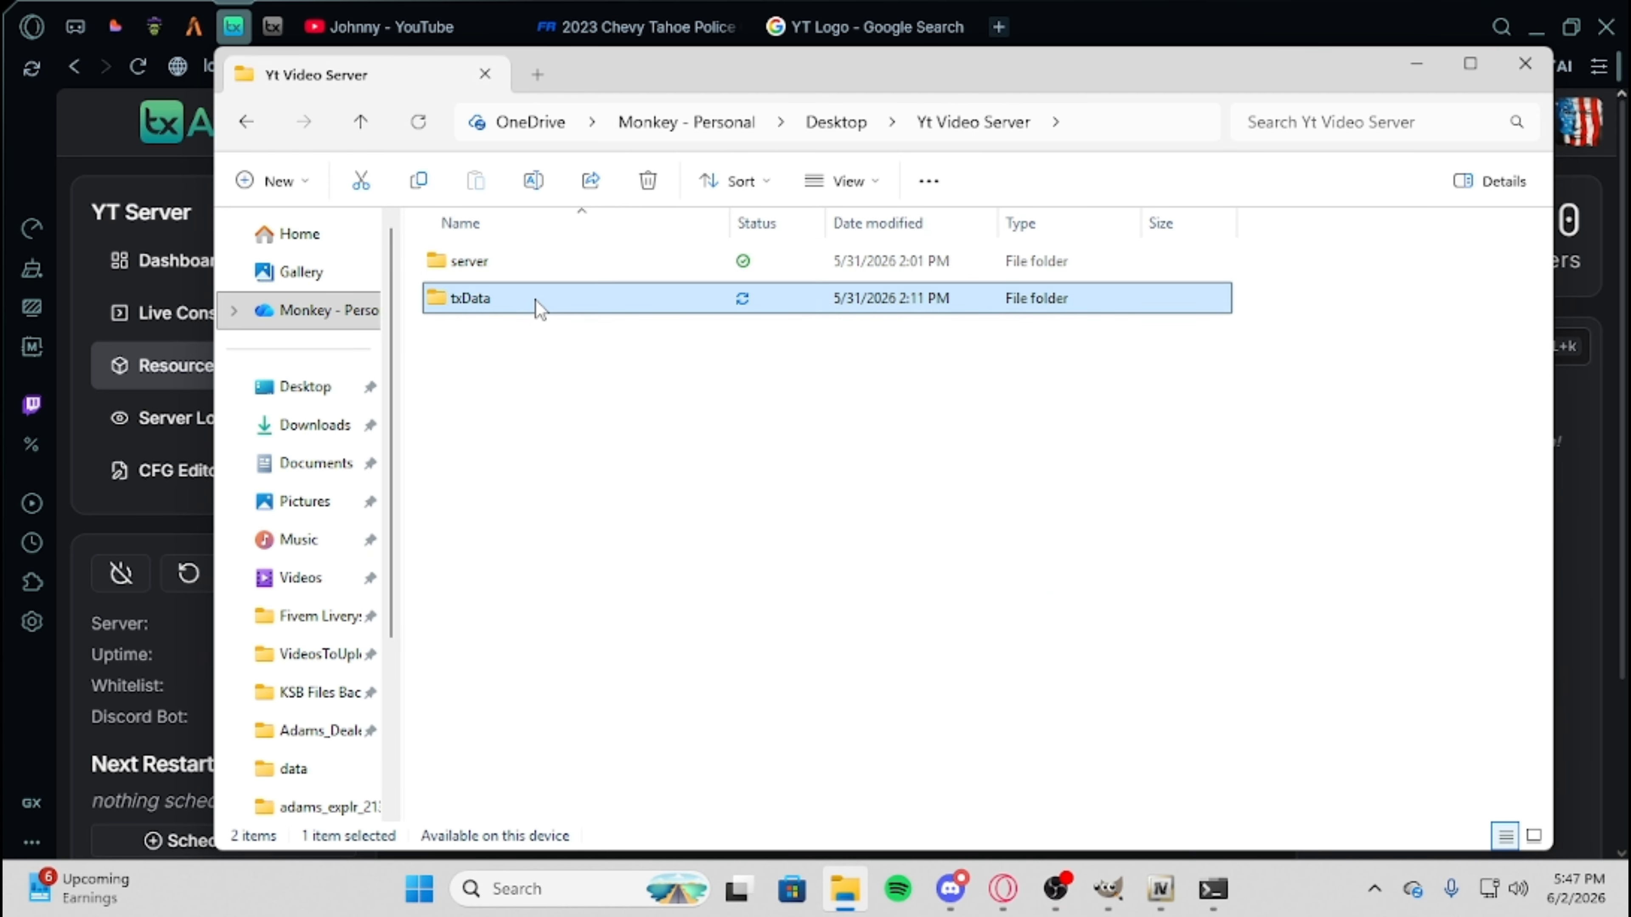
double_click(540, 302)
double_click(535, 302)
double_click(528, 307)
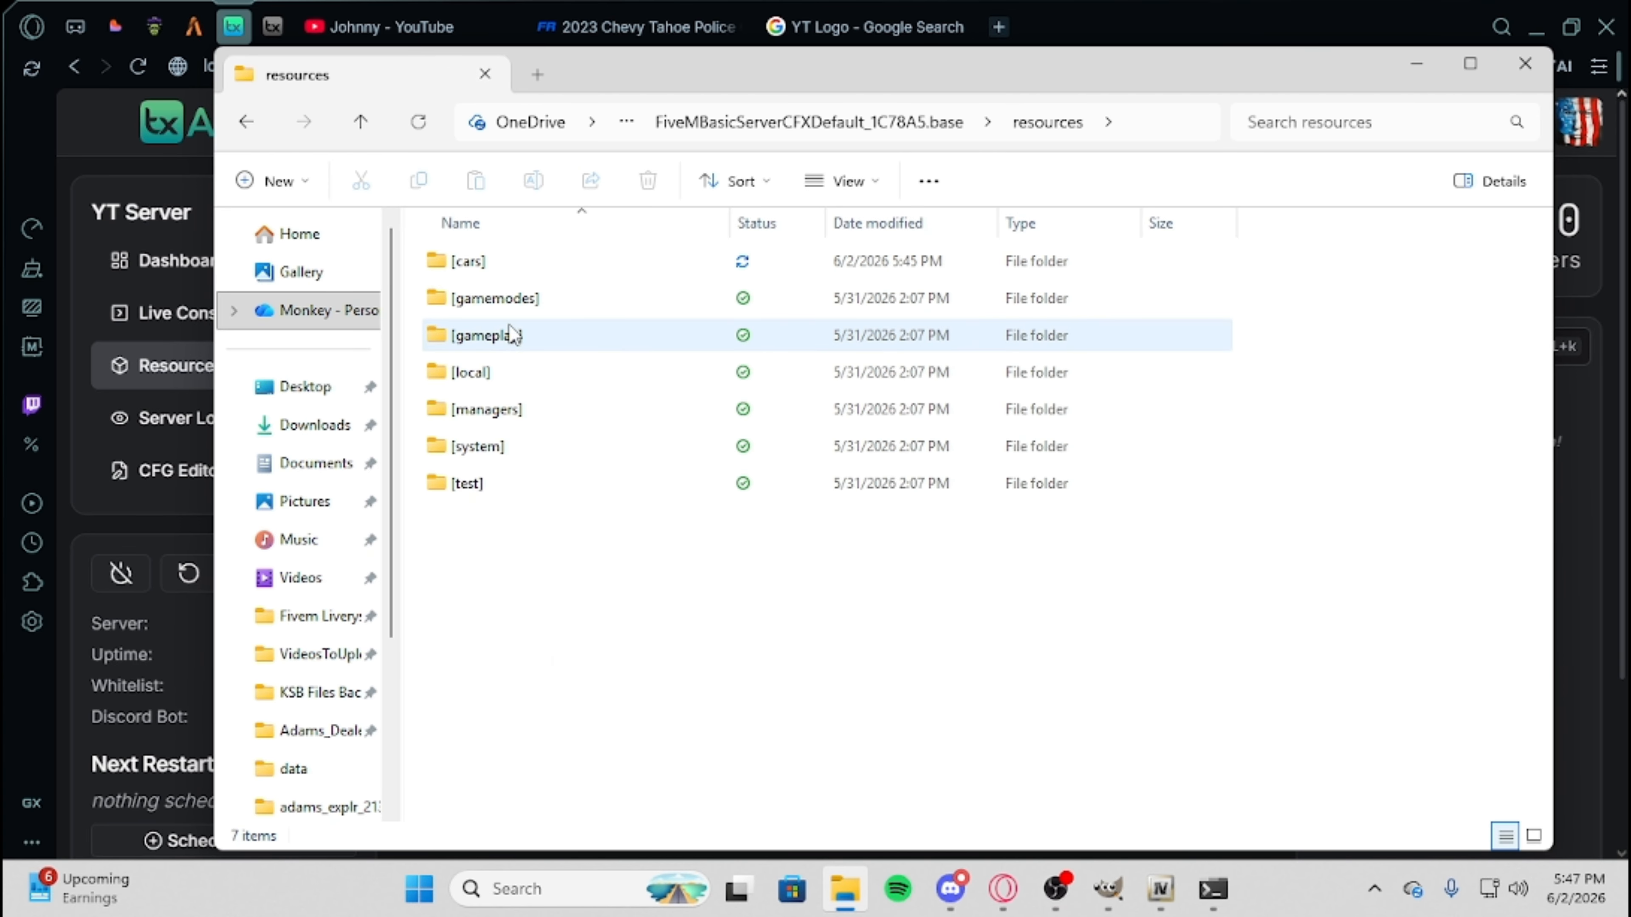
double_click(494, 269)
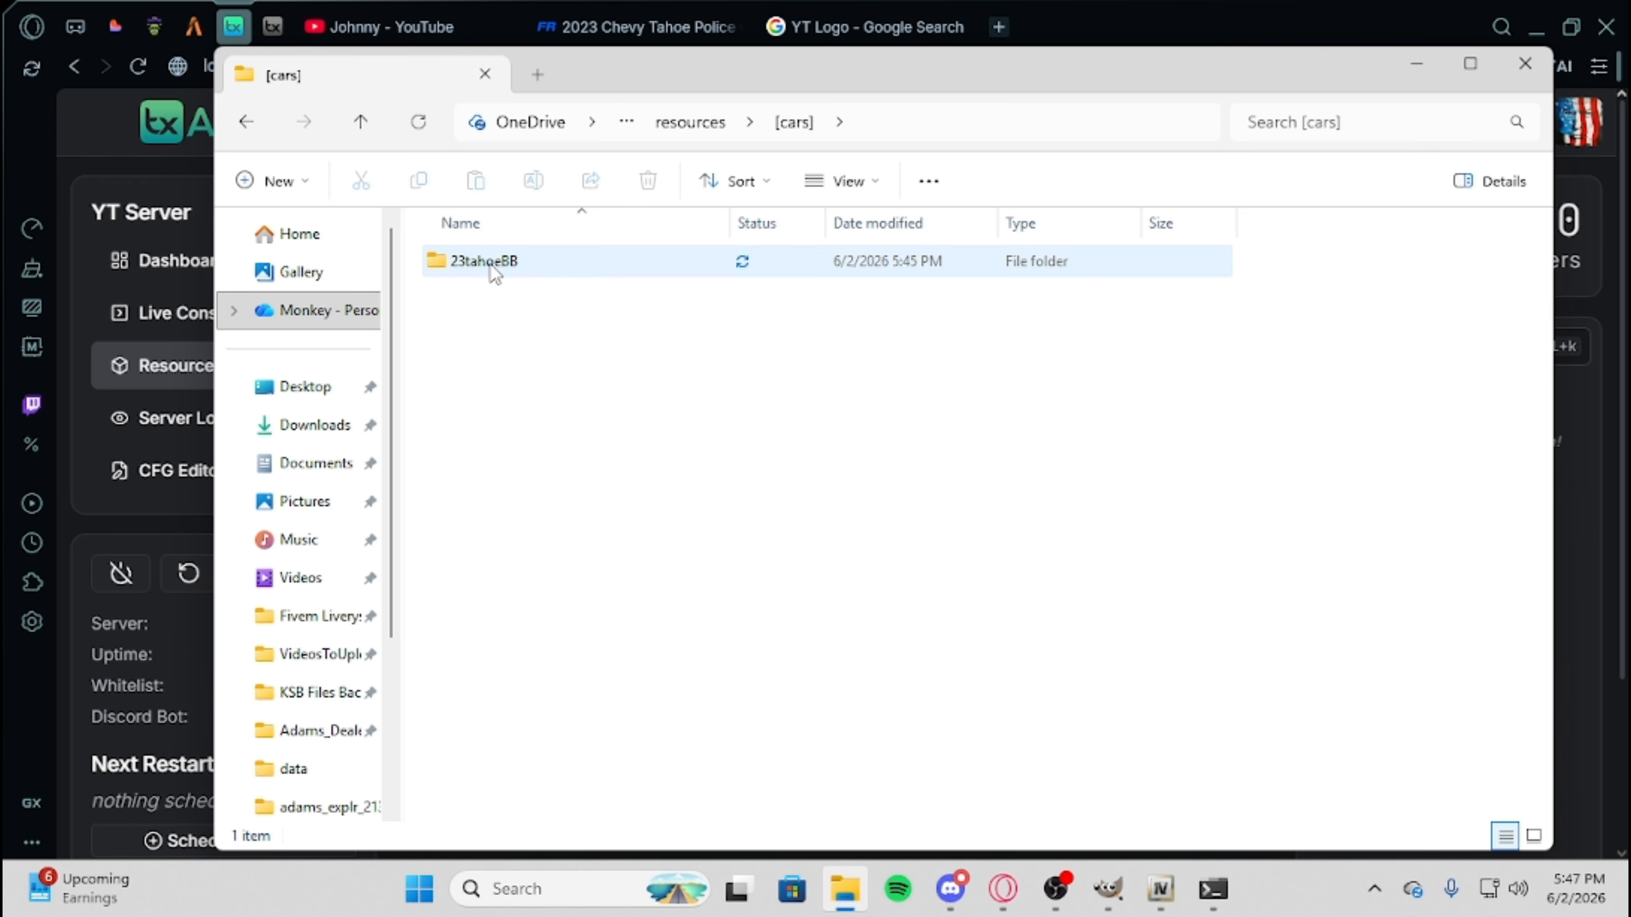
double_click(494, 263)
double_click(494, 264)
Open the name of 23tahoelt.yft for editing, leave the name field, and minimize File Explorer and the browser.
left_click(494, 265)
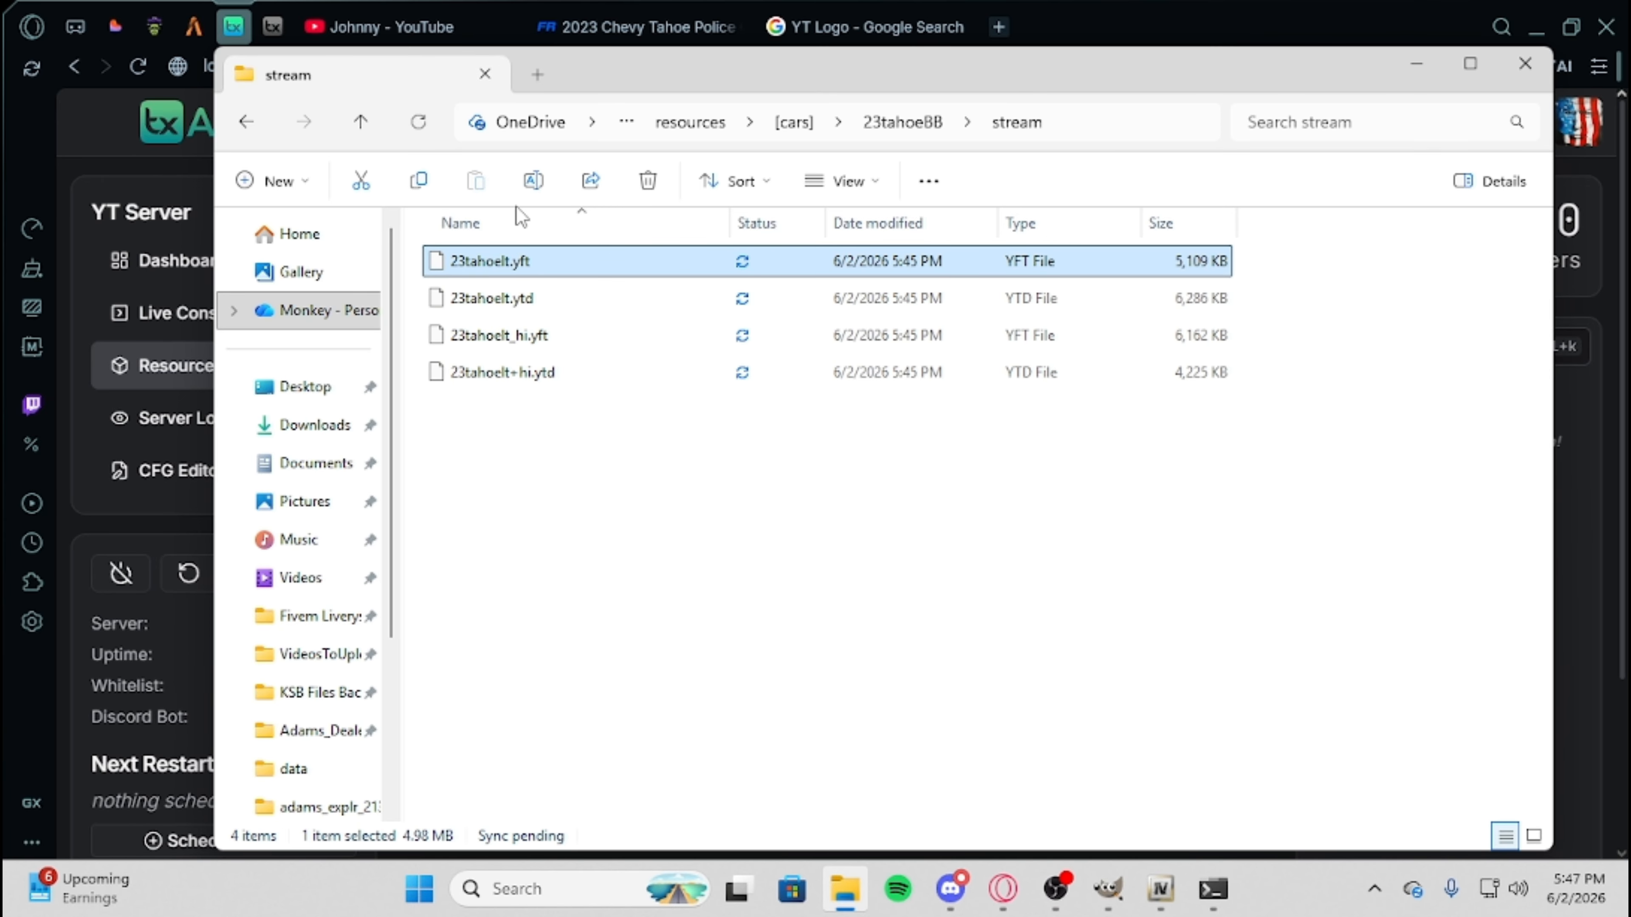
left_click(532, 187)
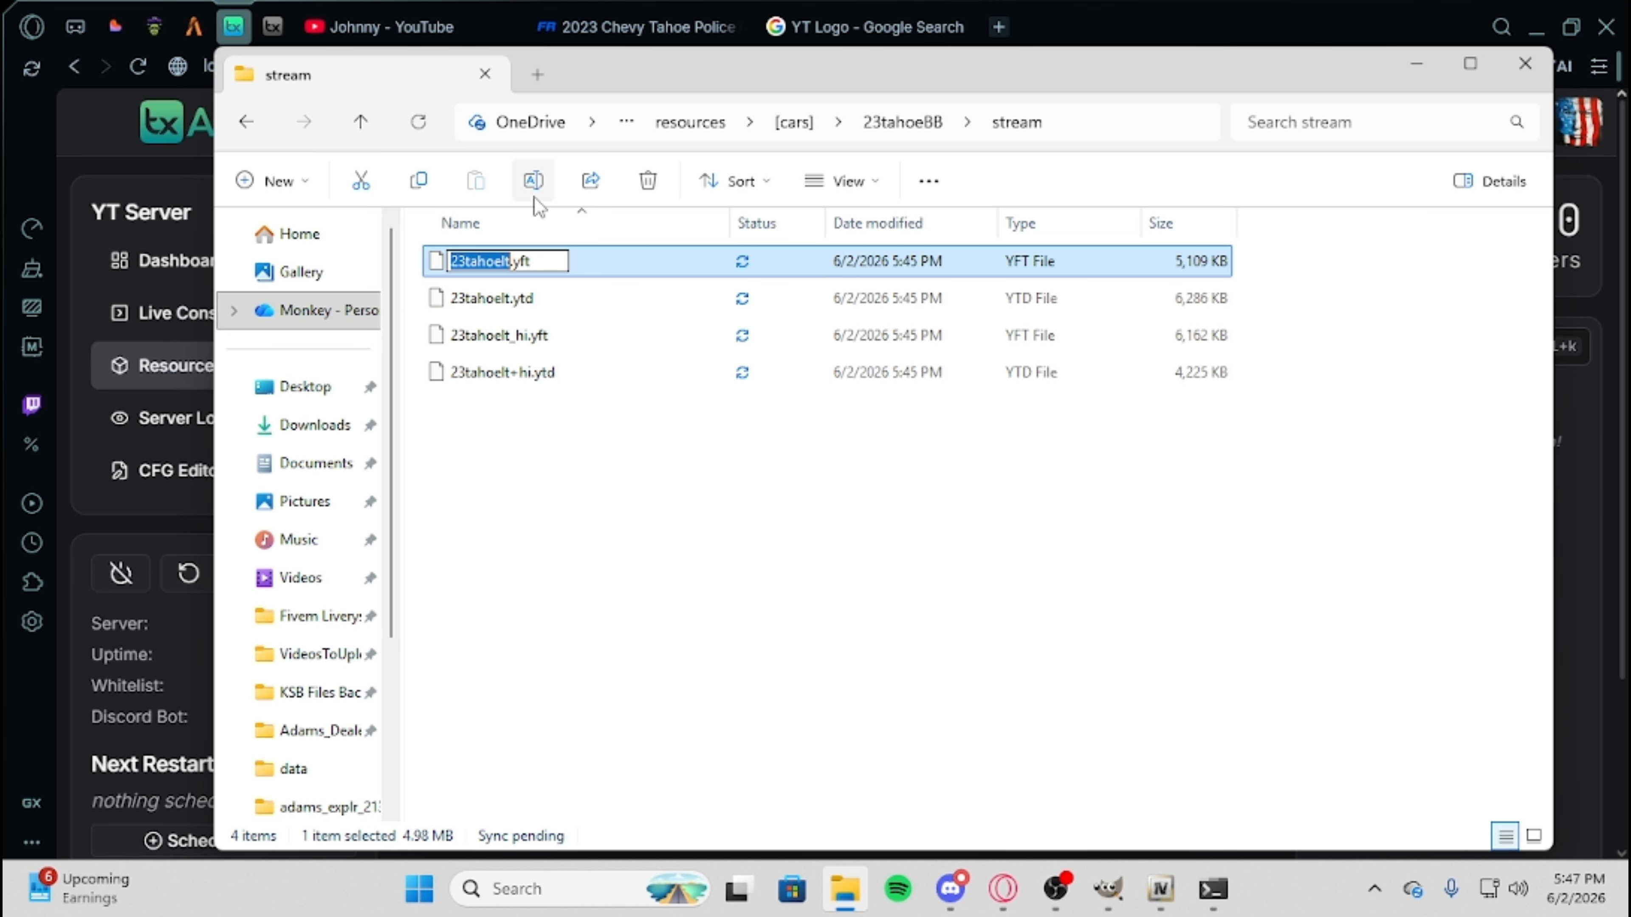
left_click(512, 426)
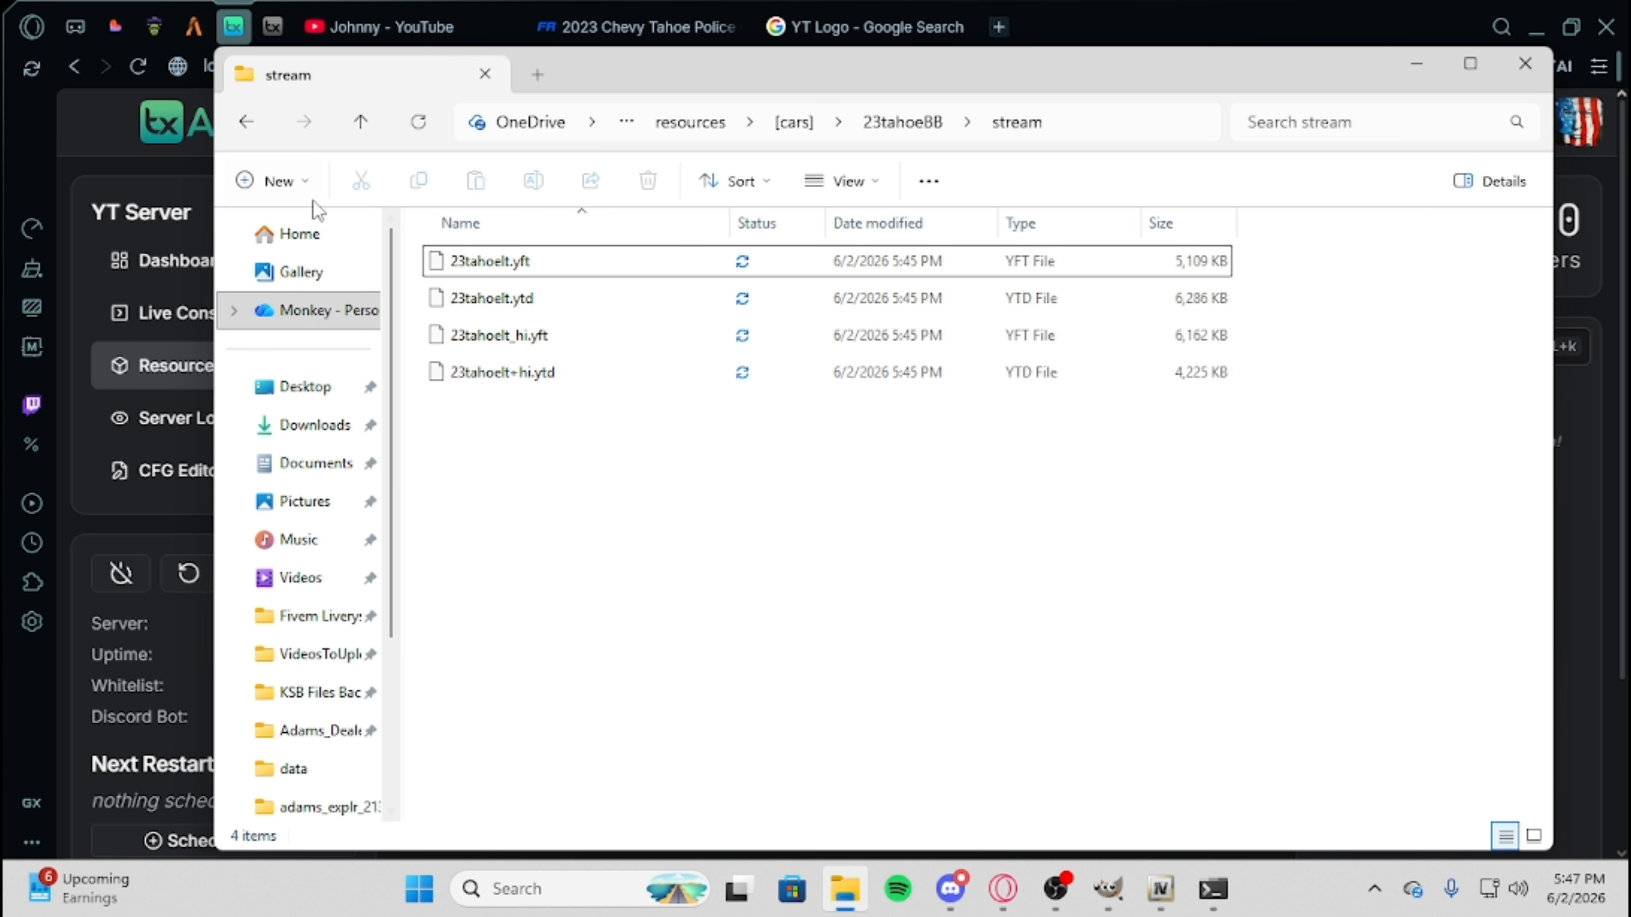
left_click(1412, 69)
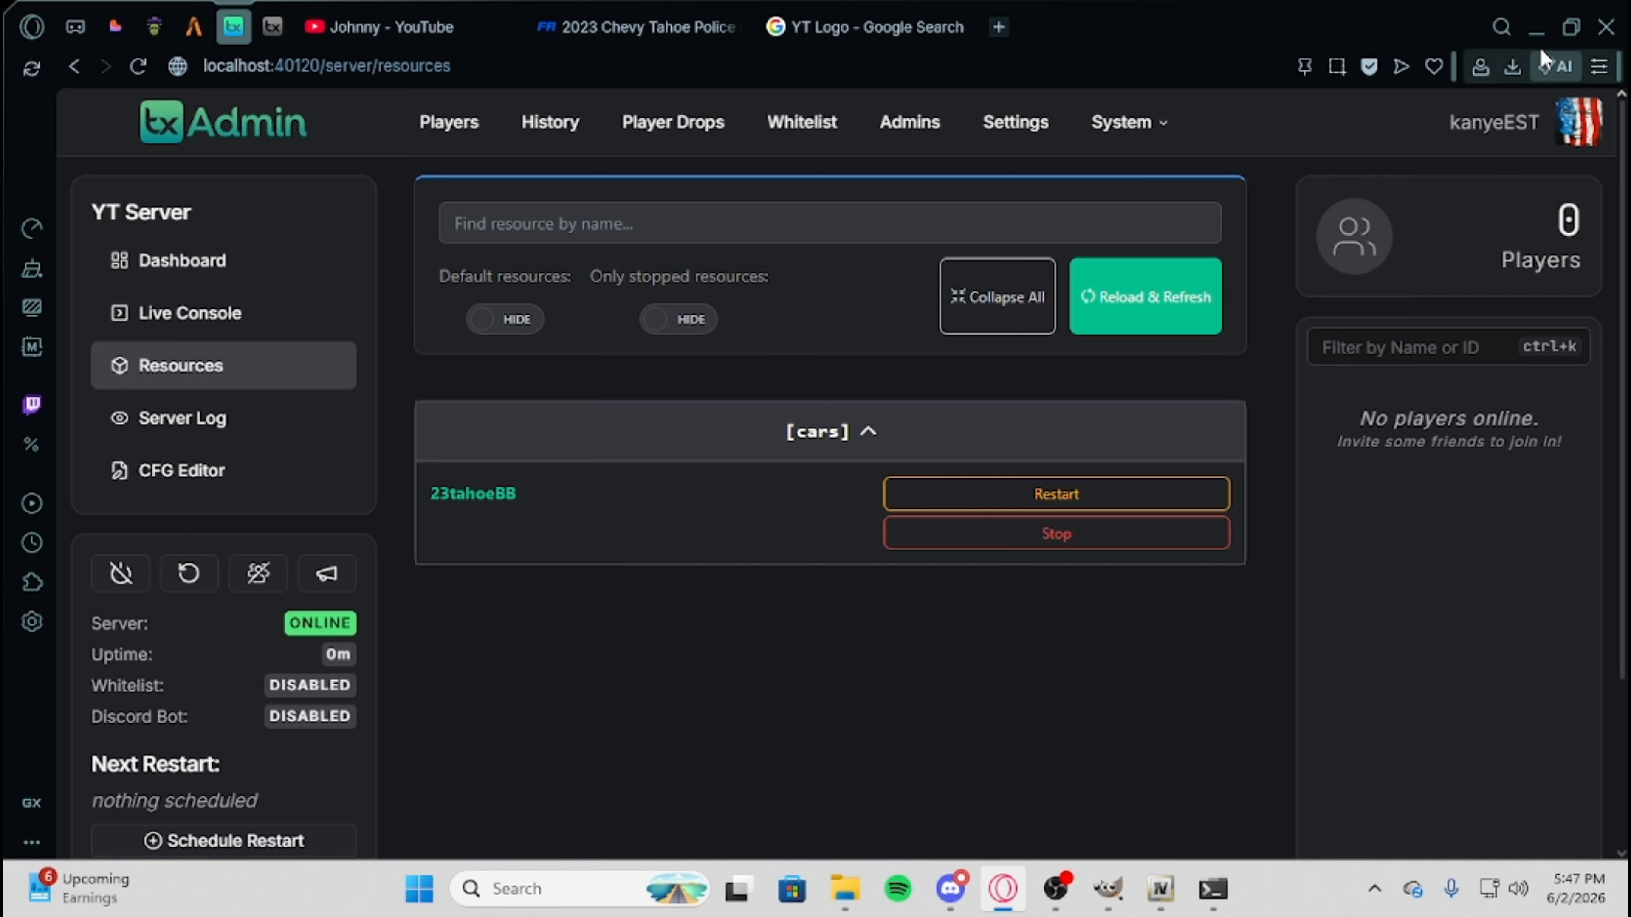
left_click(1537, 29)
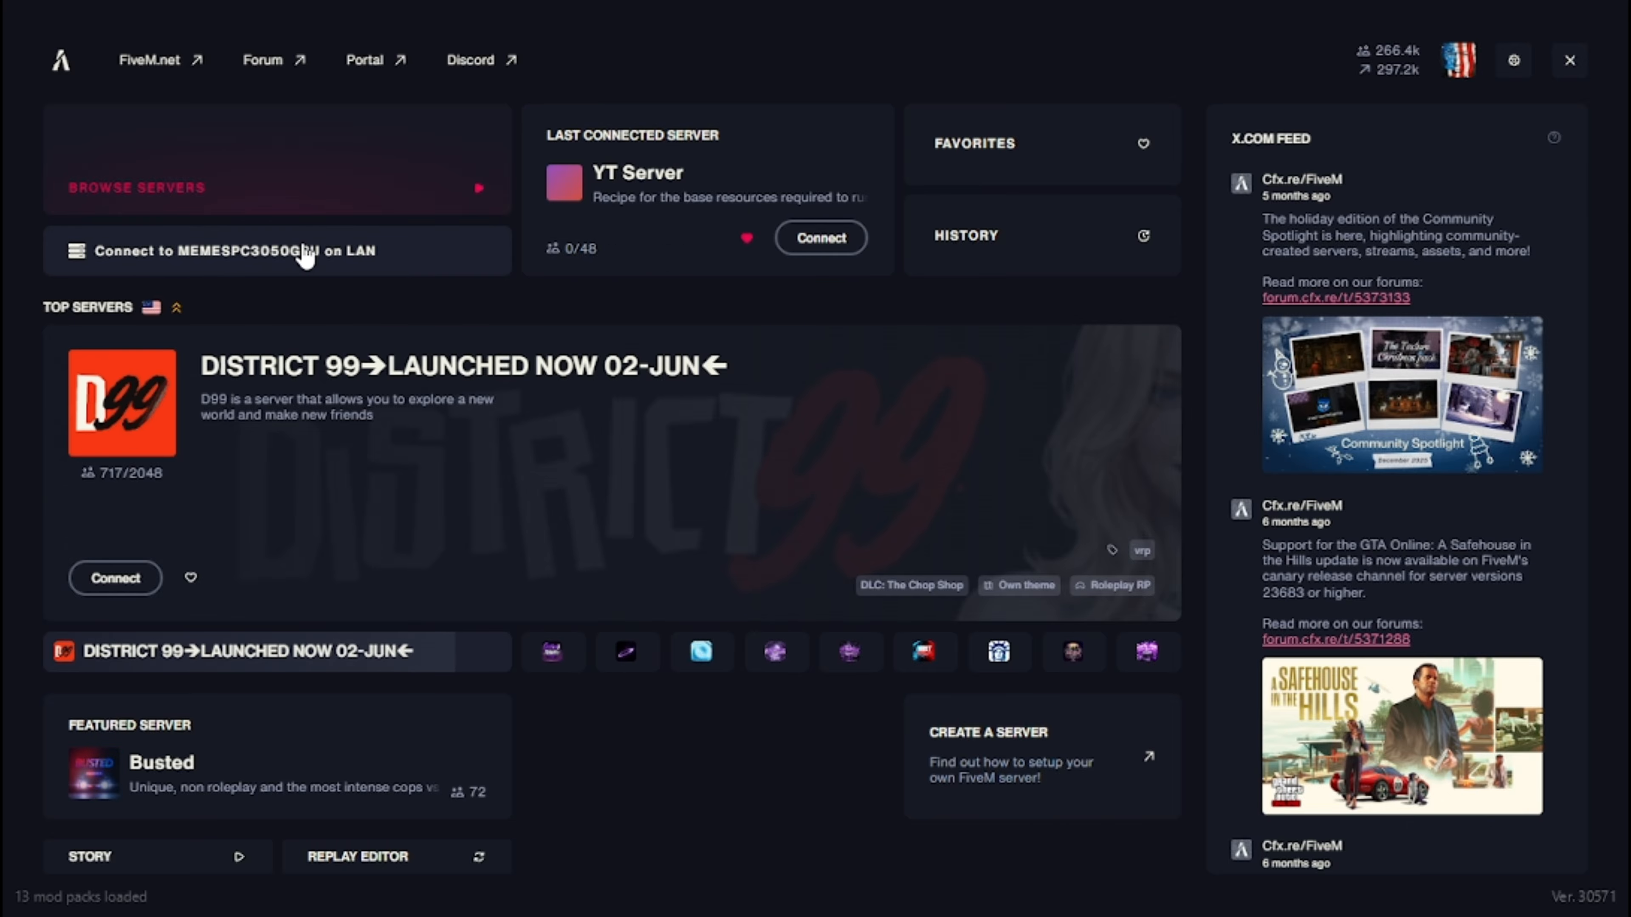
Join the local FiveM server over LAN and run the character from the pier to the open dirt yard by the house.
left_click(363, 266)
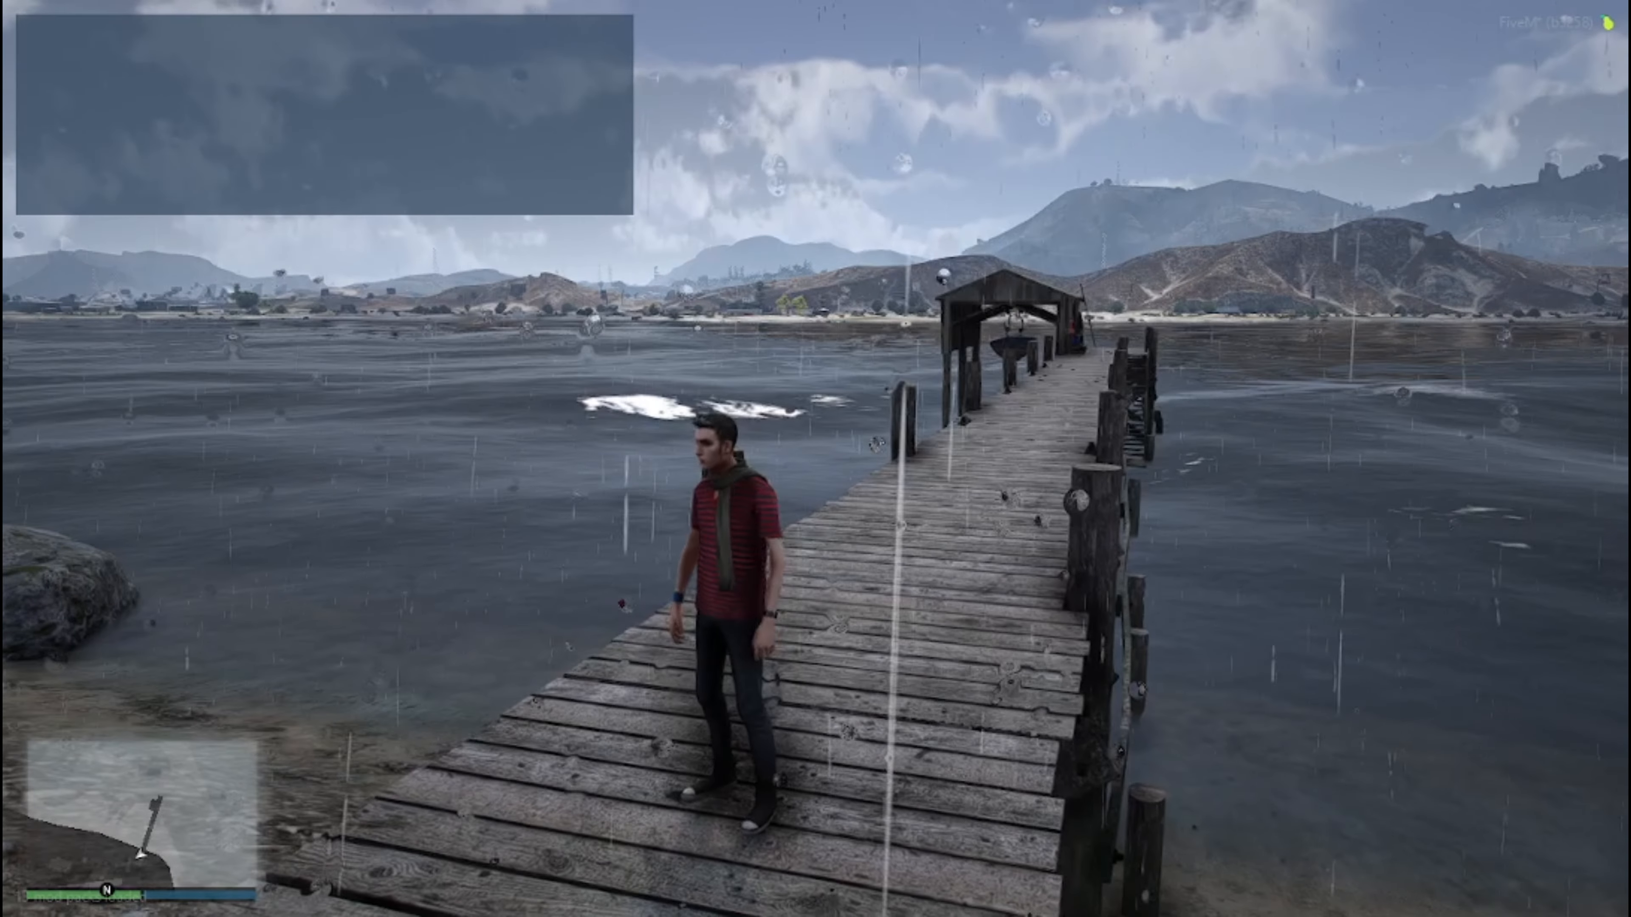
key("w")
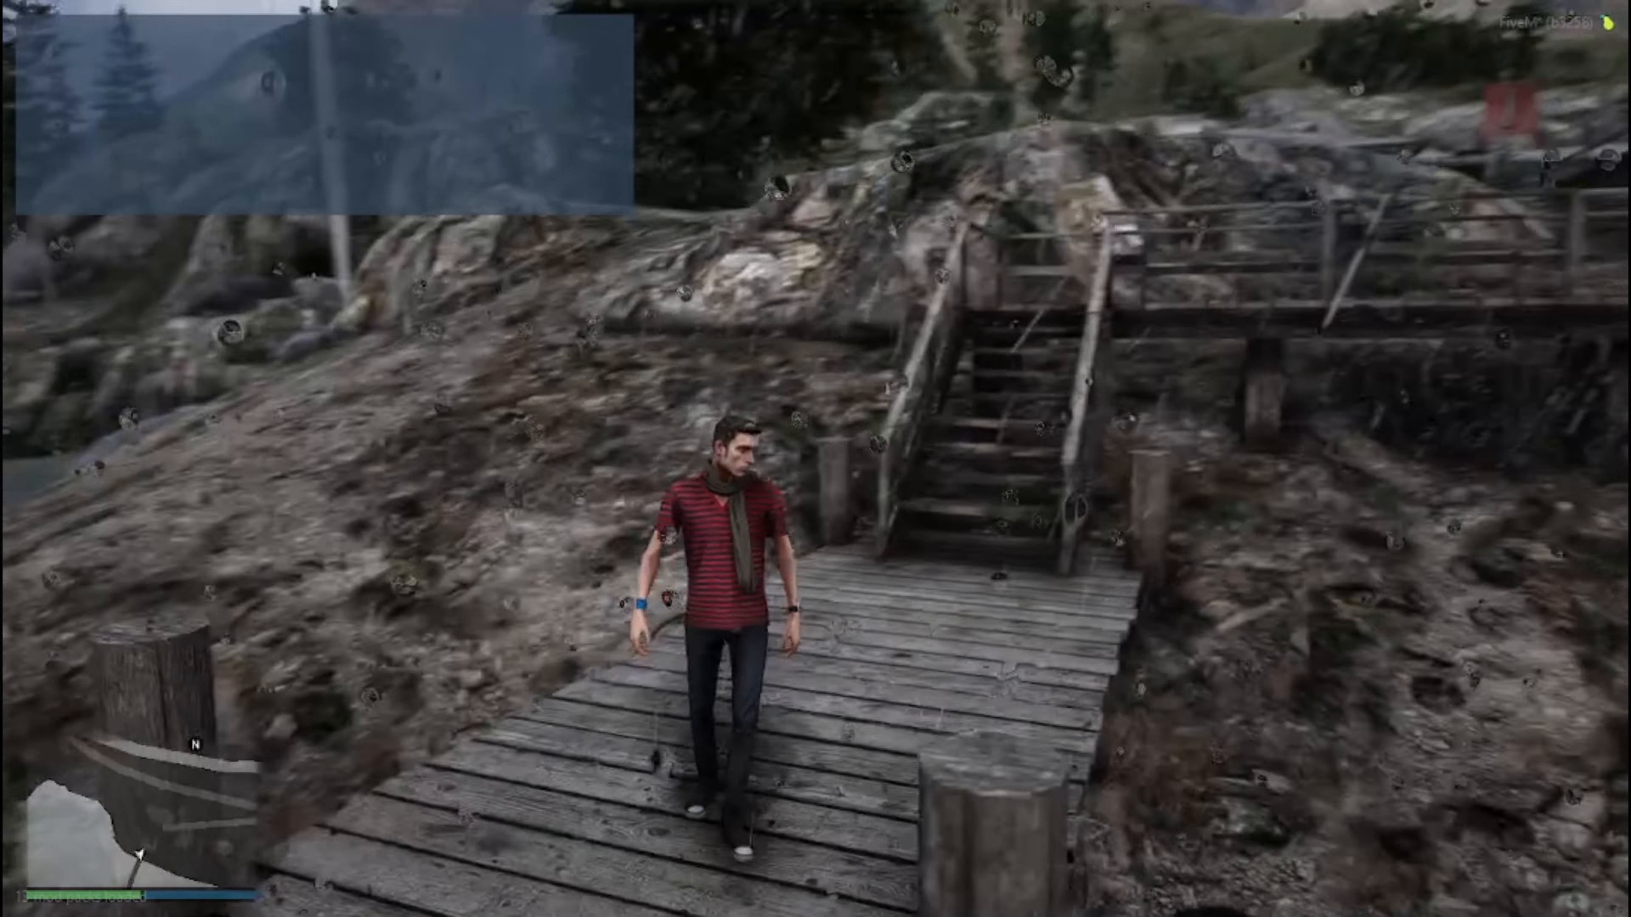
key("w")
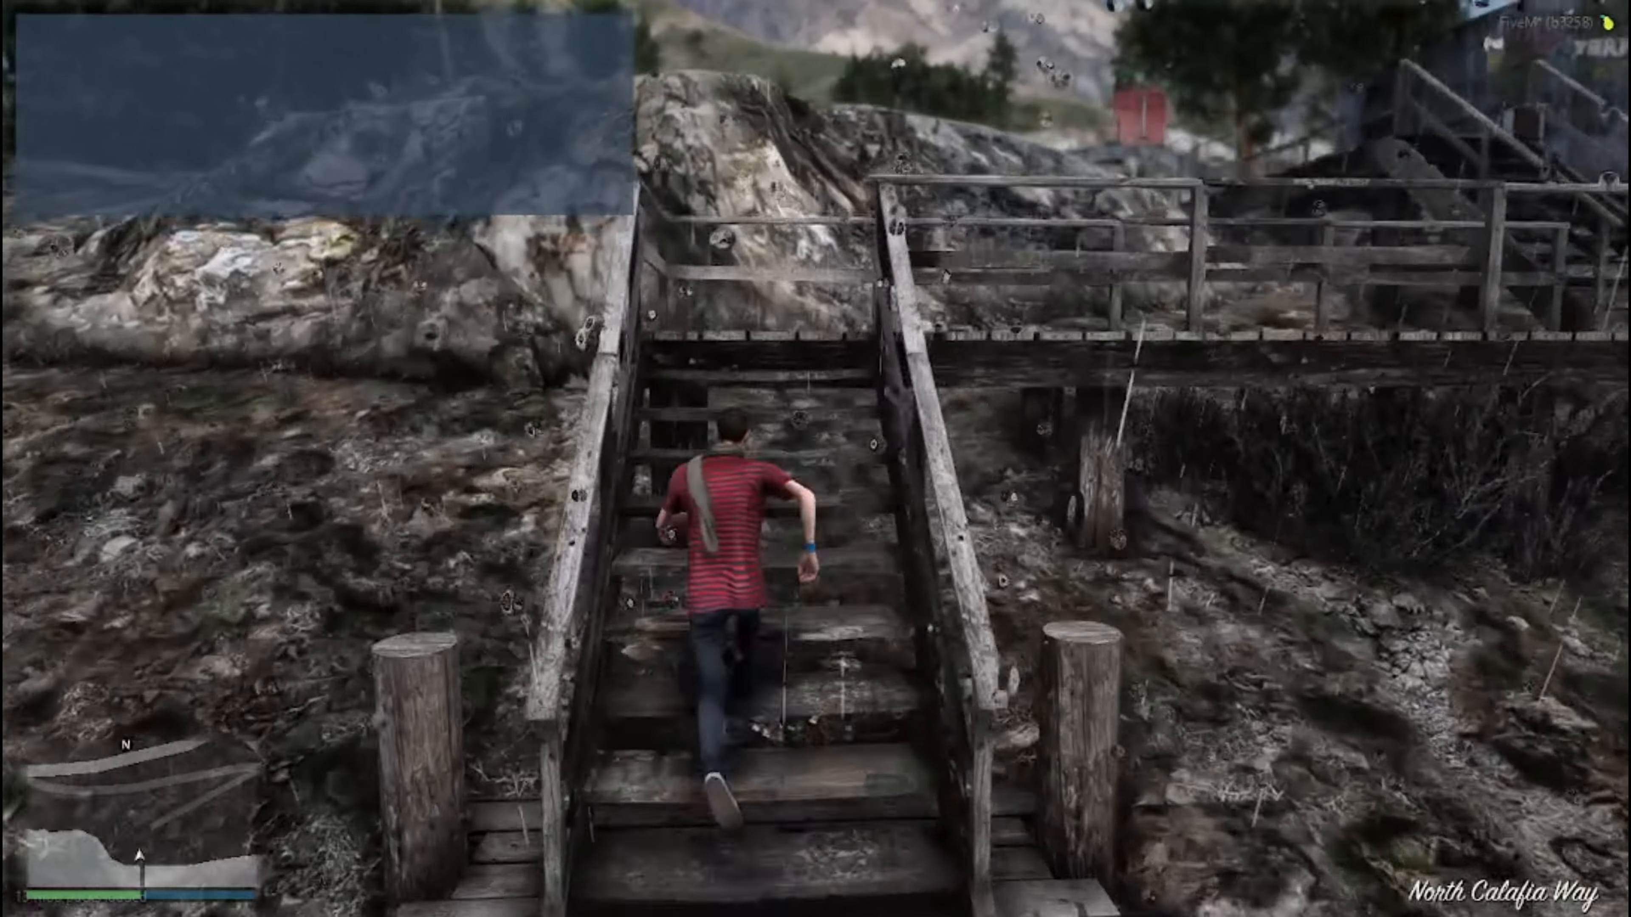
key("w")
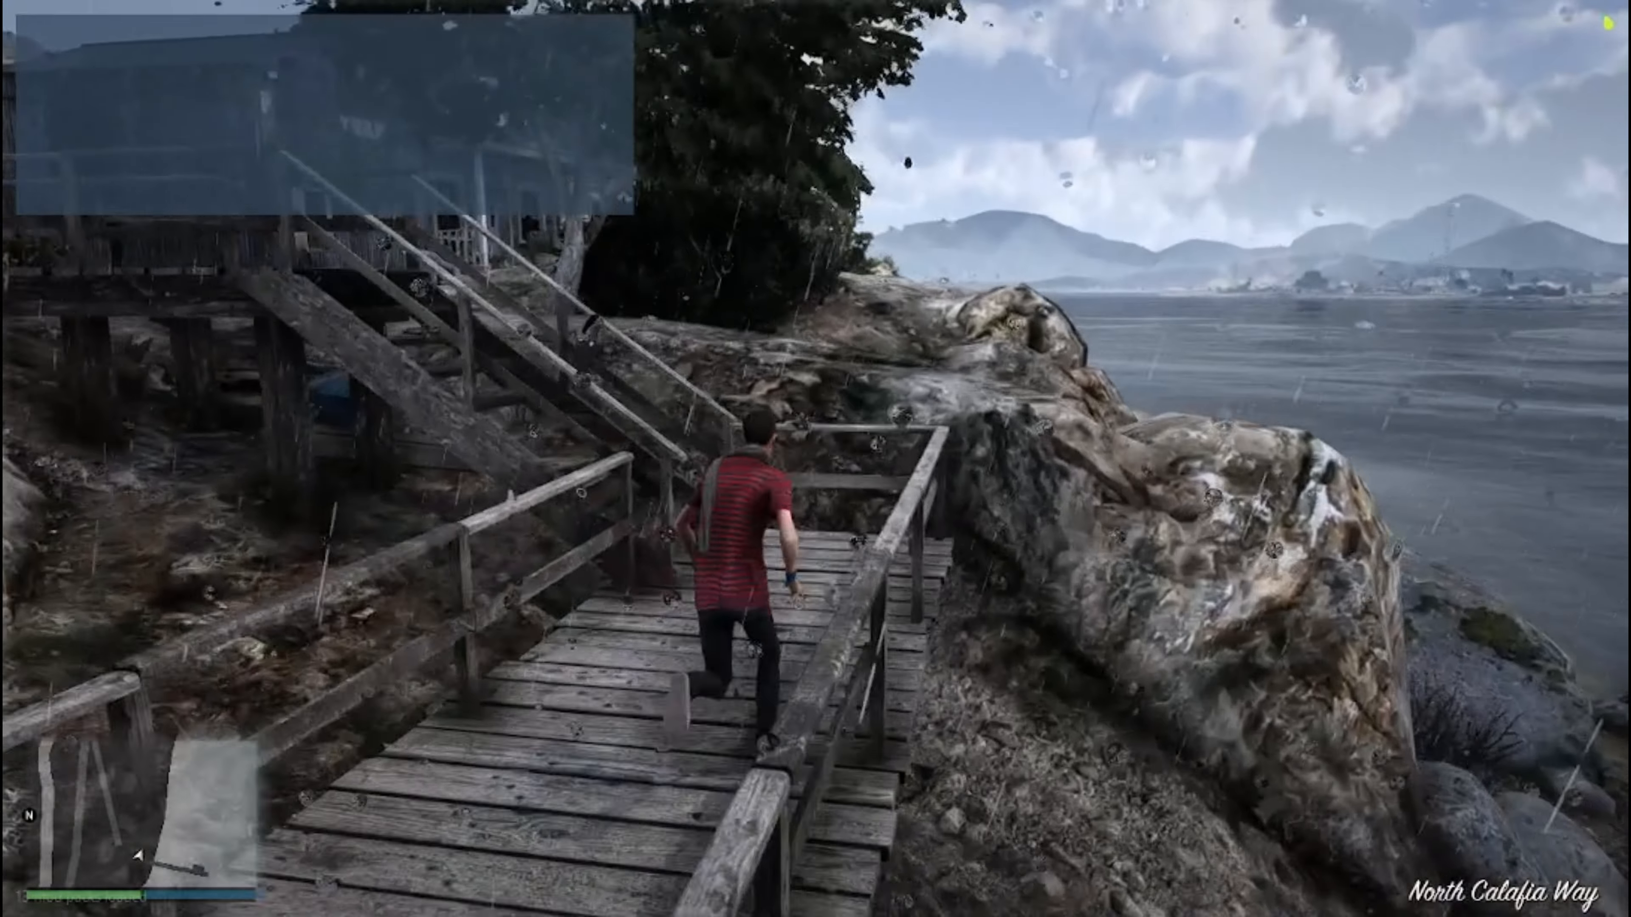
key("w")
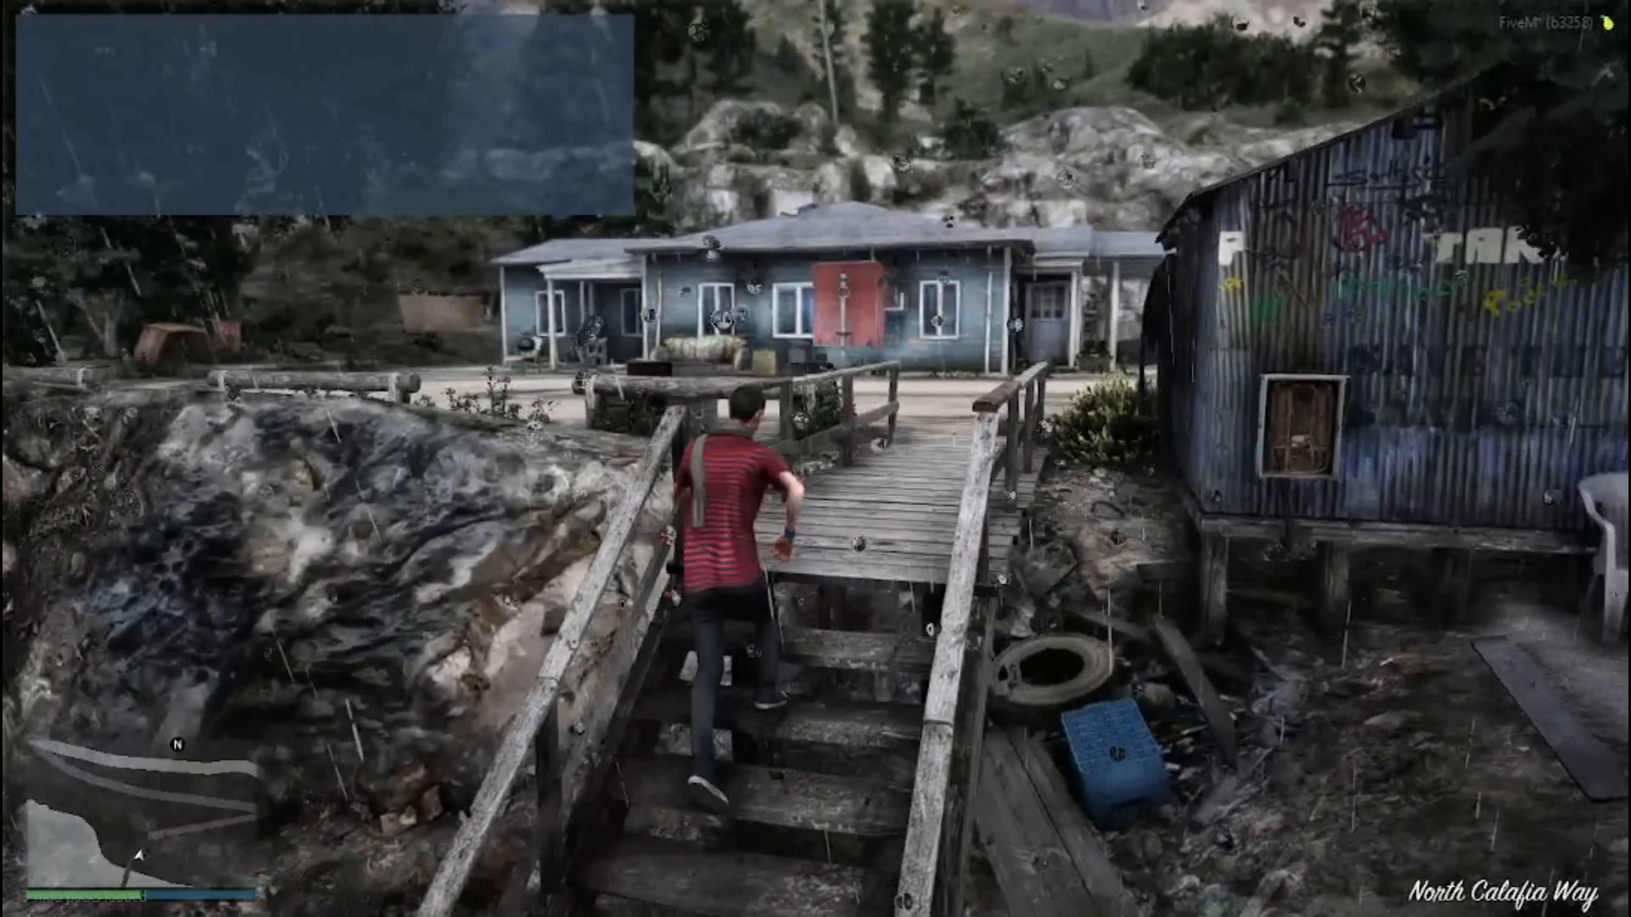
key("w")
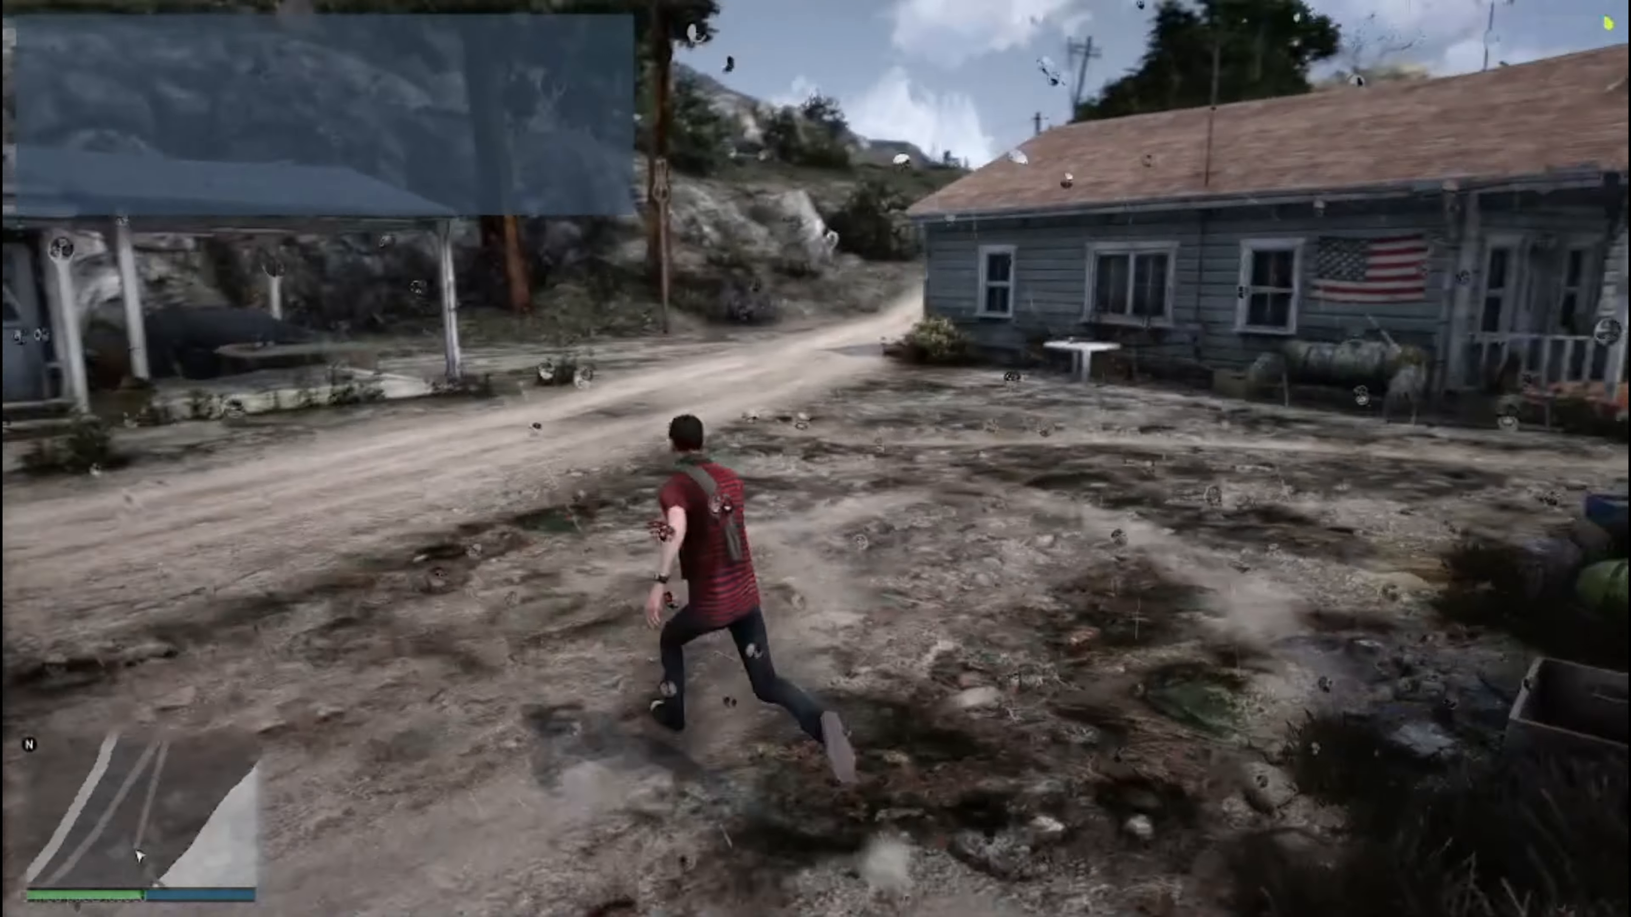
type("wt/")
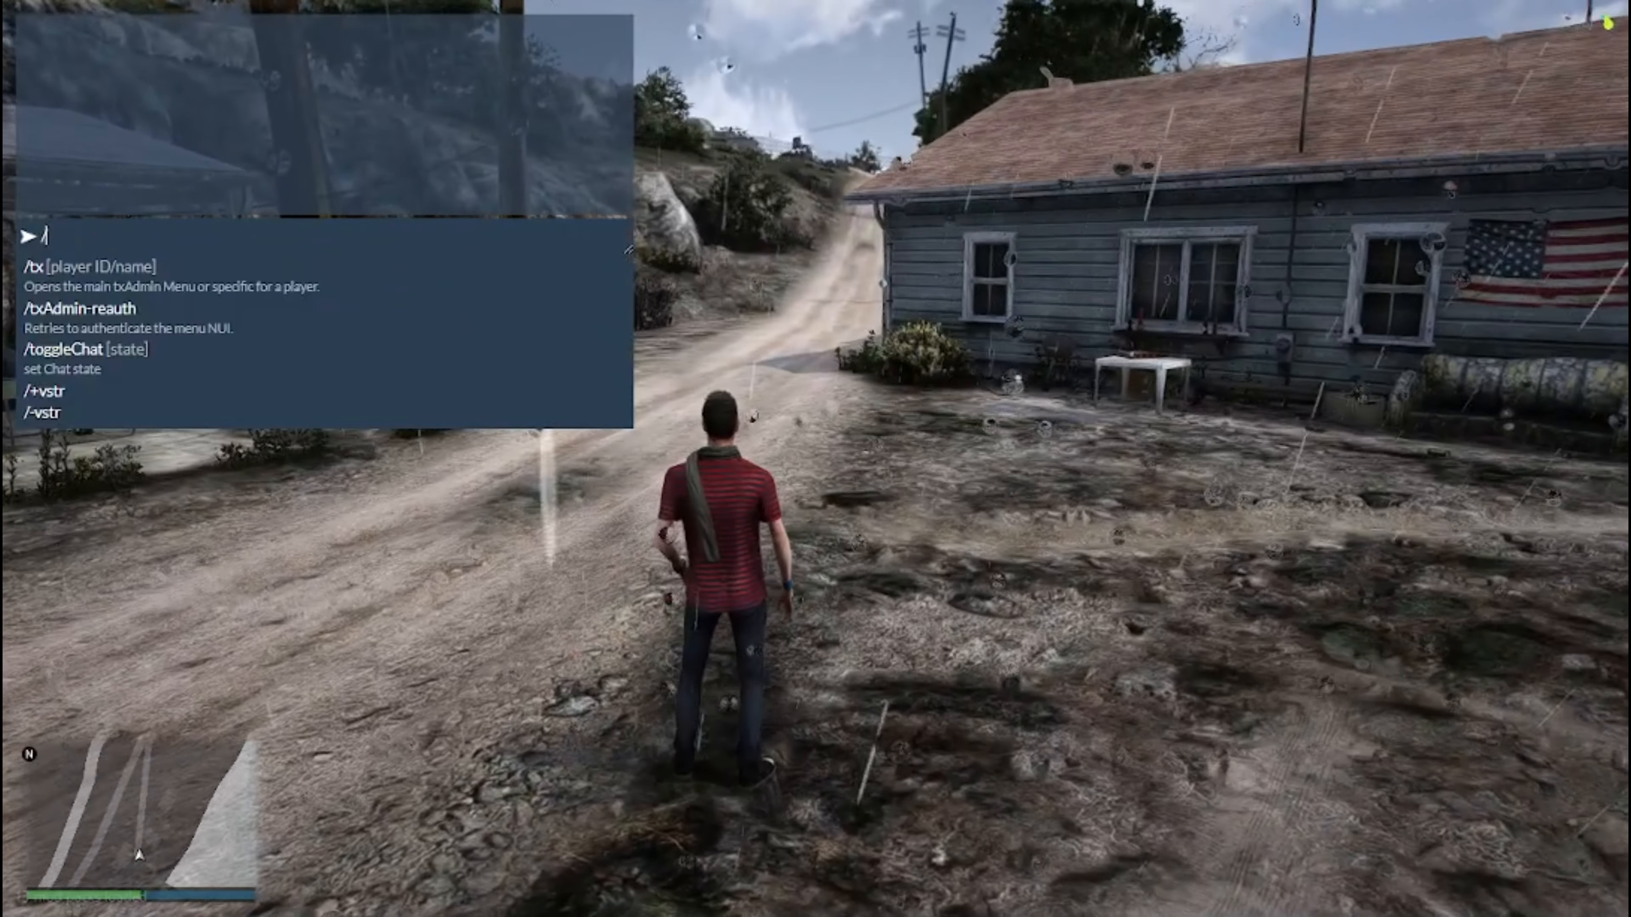
type("tx")
Open the in-game txAdmin menu with the chat command /tx.
key("Return")
Spawn the vehicle 23tahoelt through the txAdmin menu, close the menu and look over the Tahoe's livery.
key("Down")
key("Down")
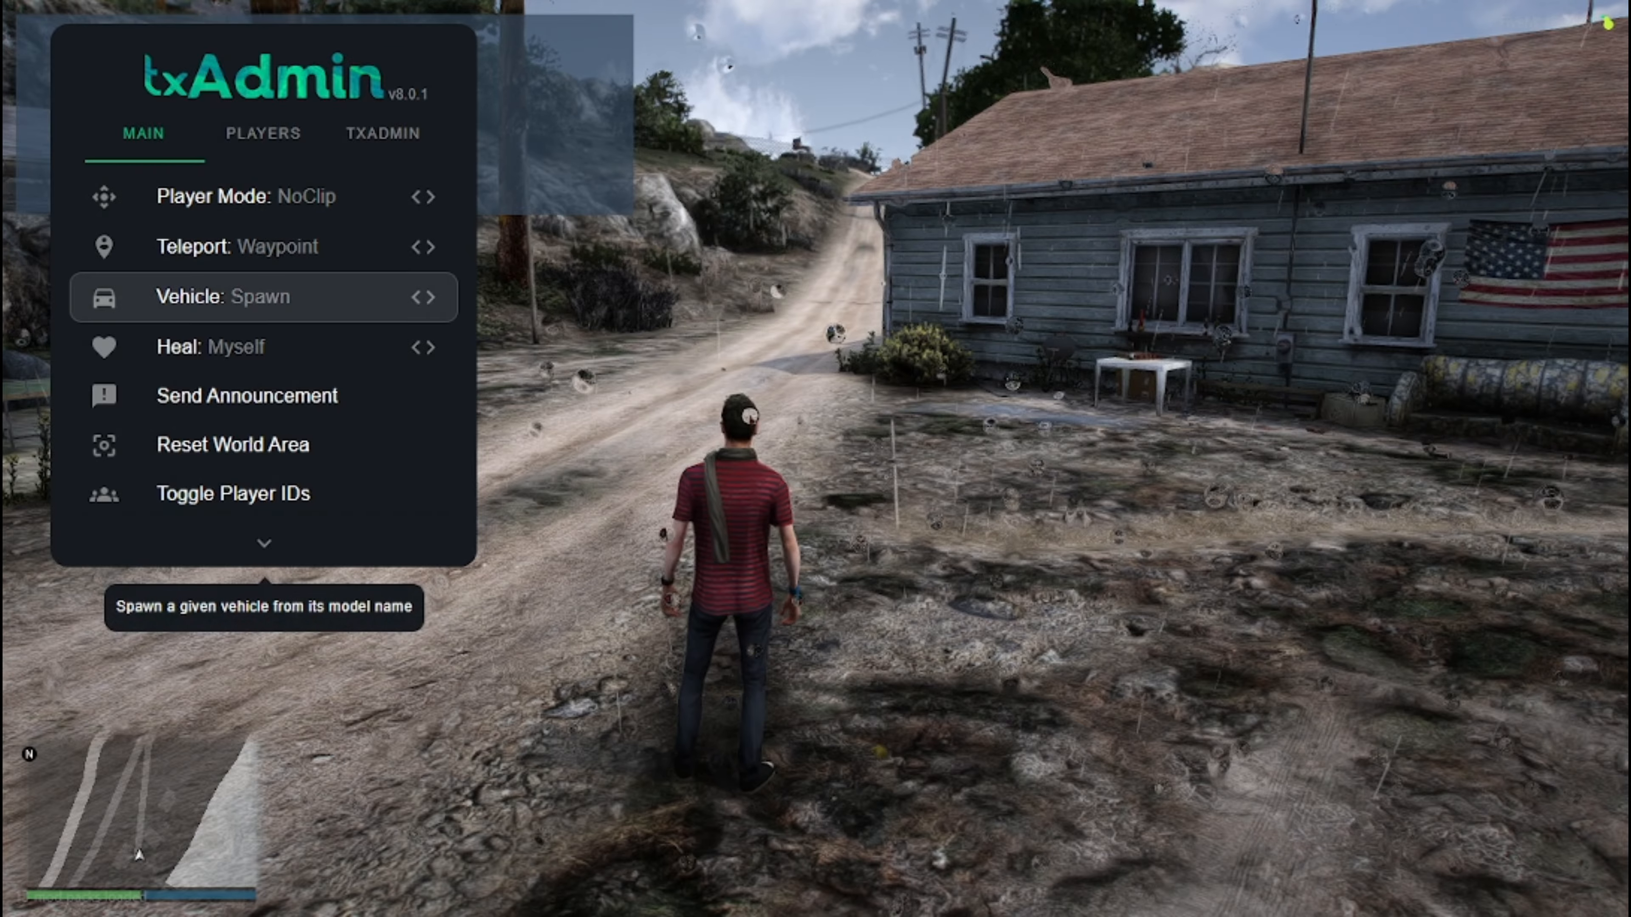
key("Return")
type("23tahoelt")
key("Return")
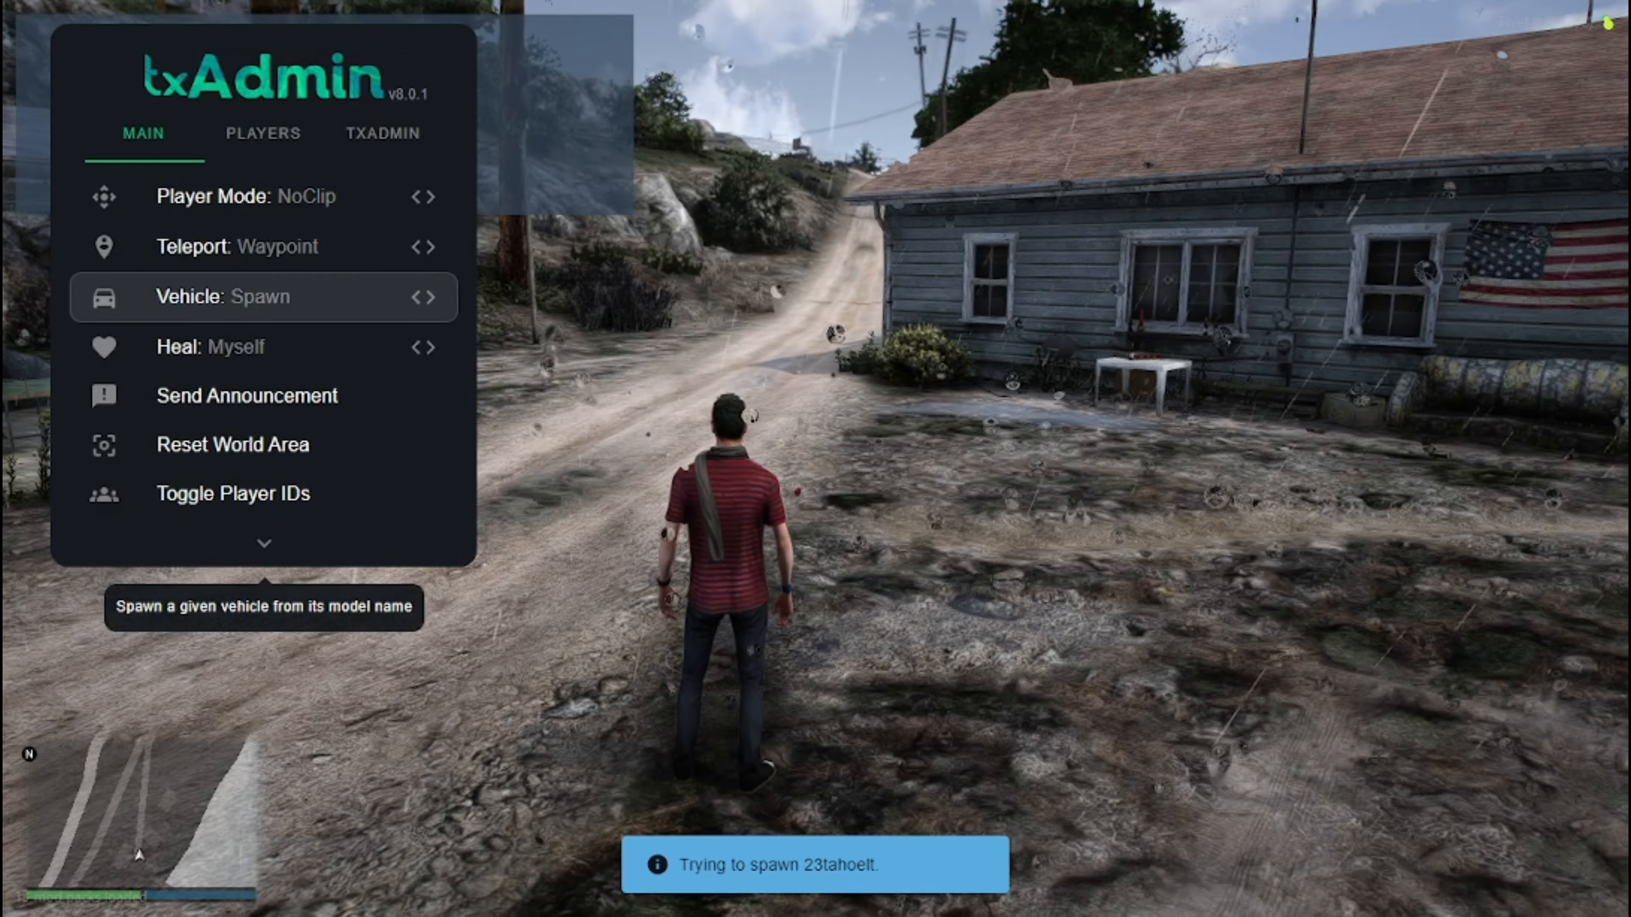
key("Escape")
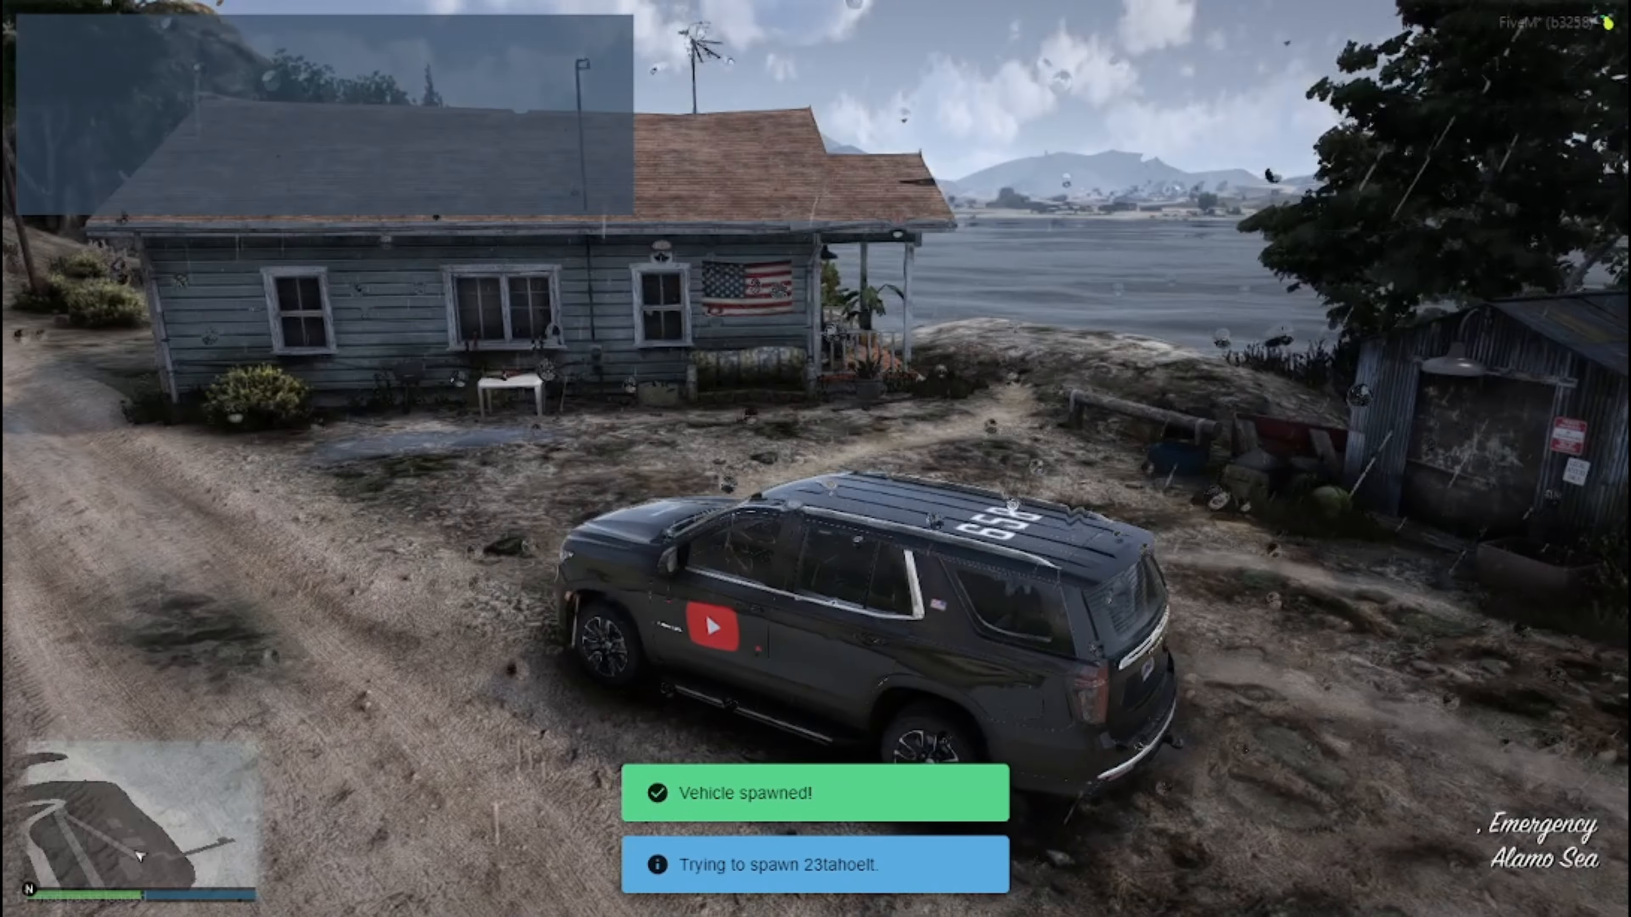
key("q")
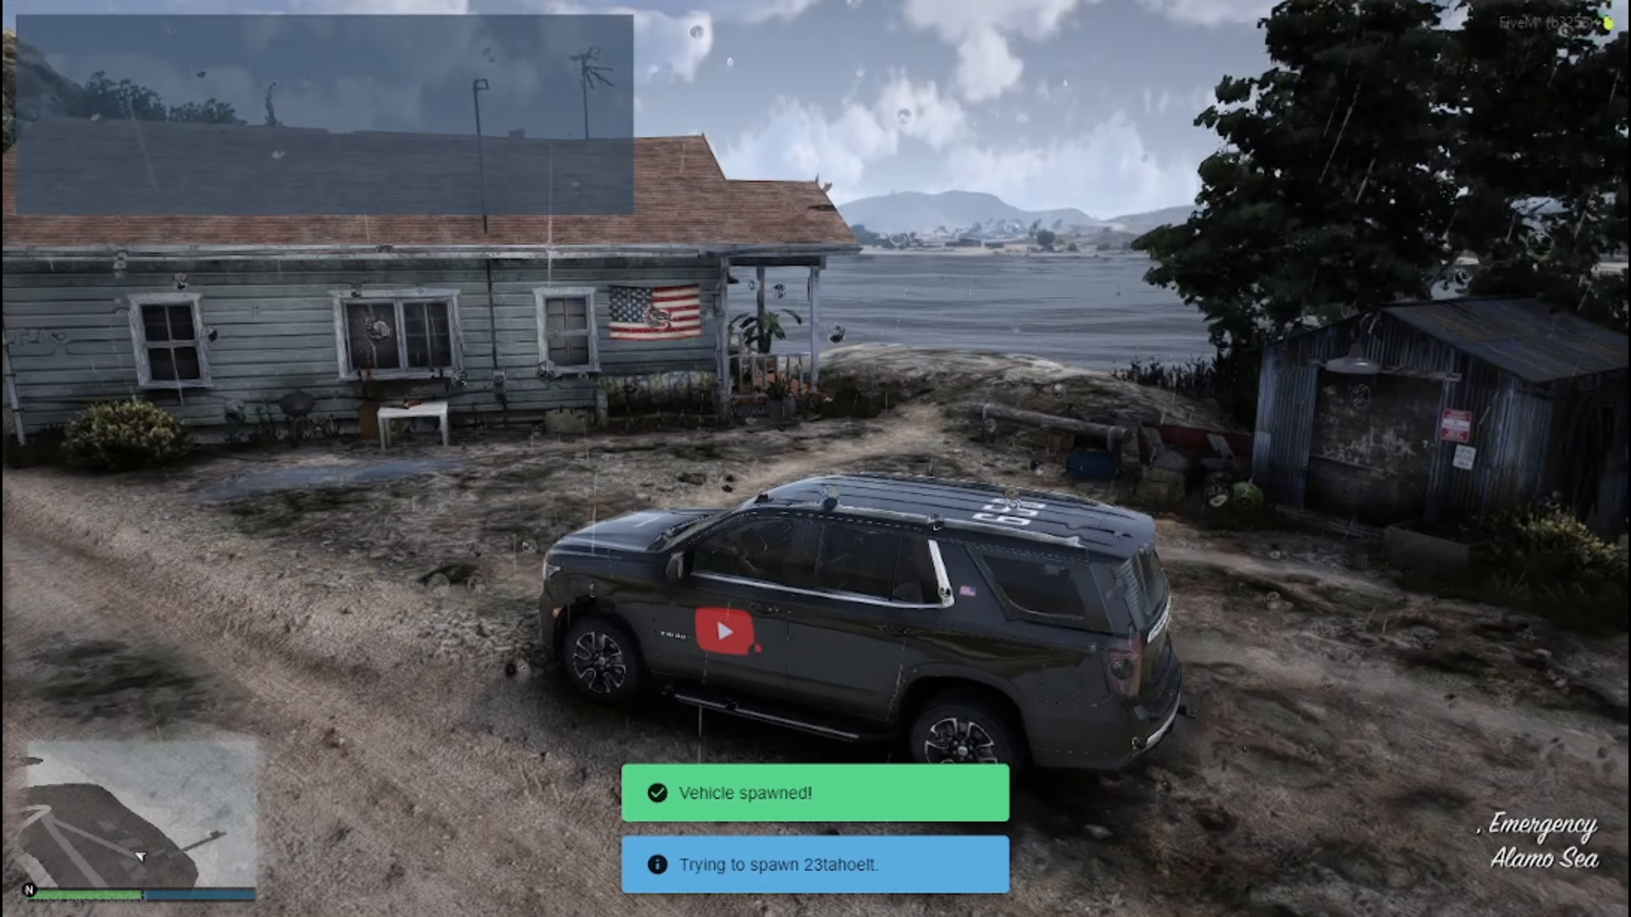
key("q")
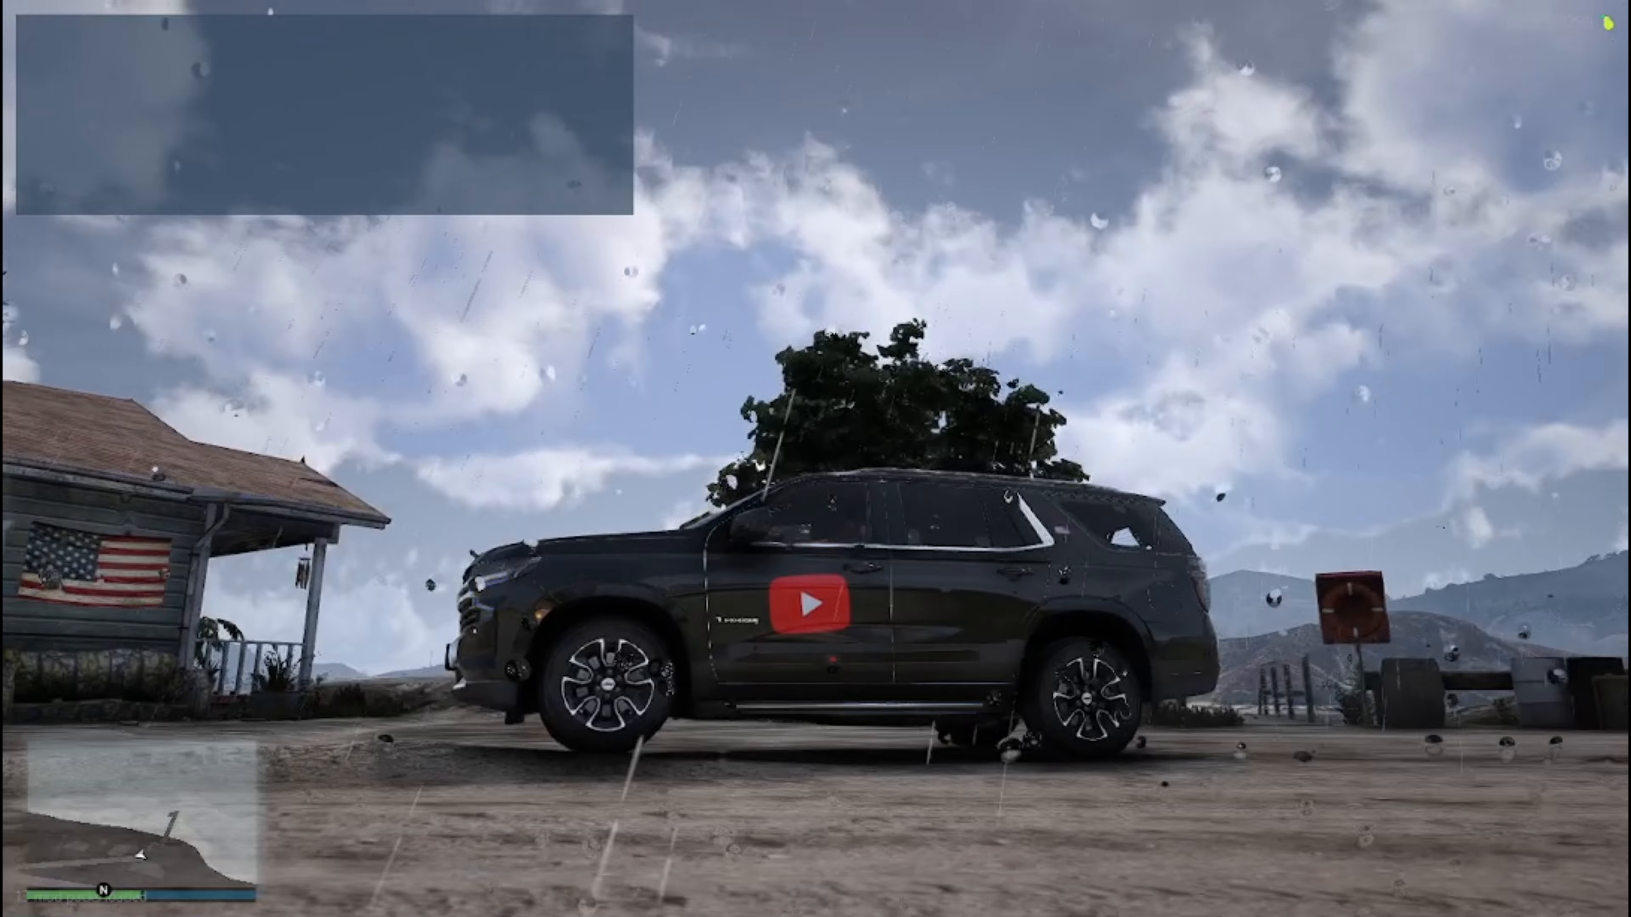
Switch from the game to the File Explorer window showing the [cars] folder and maximize it.
key("super")
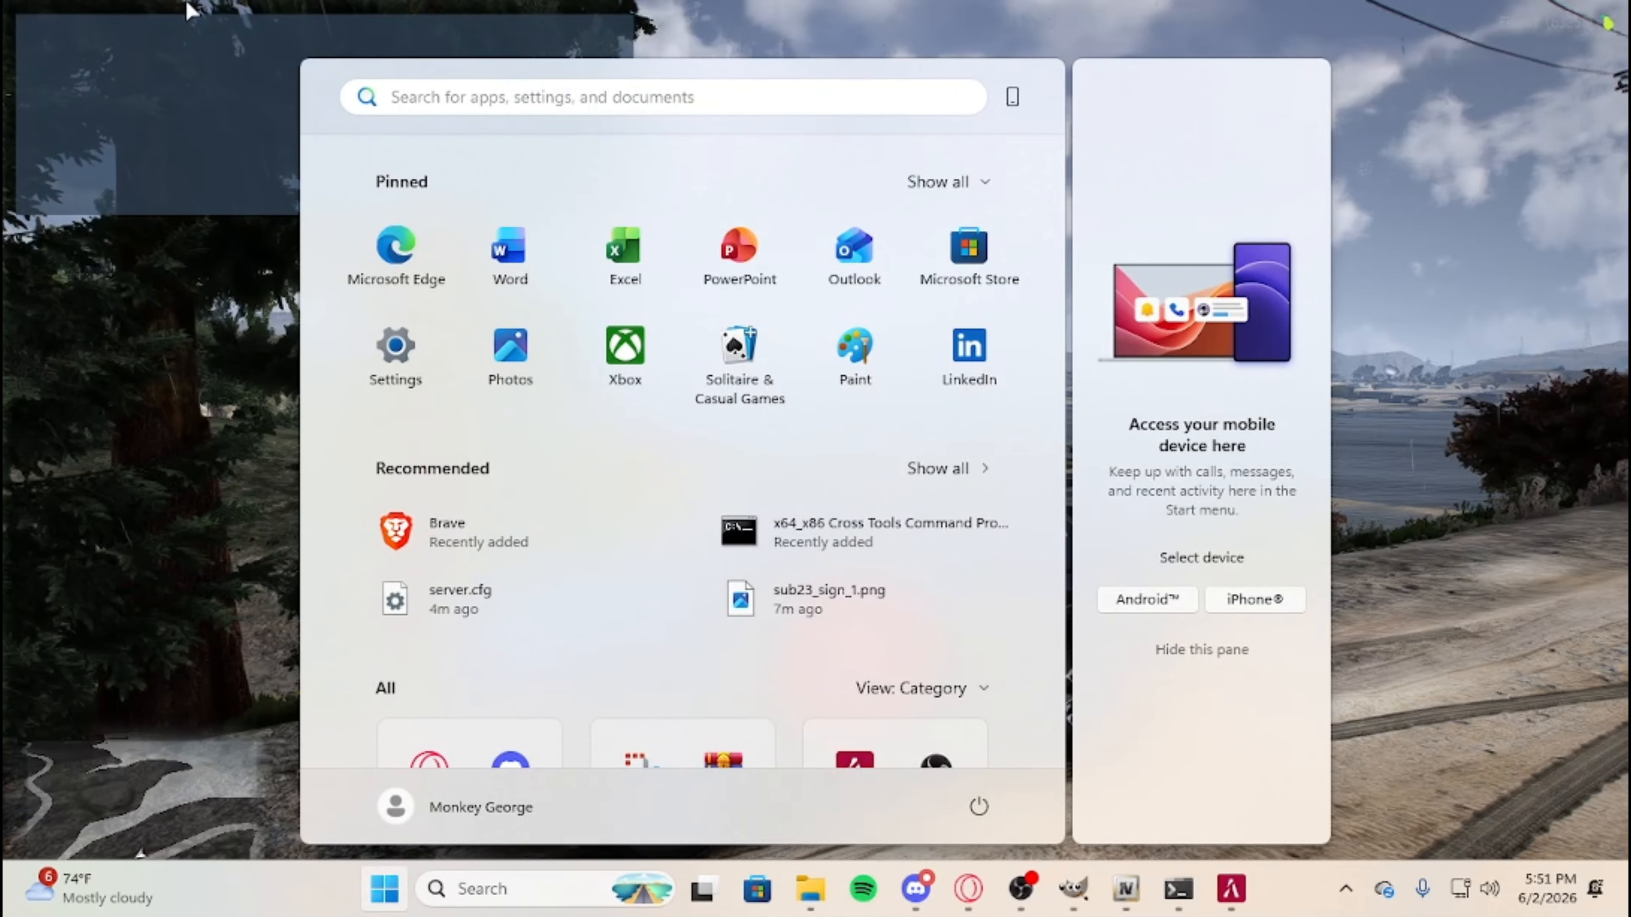
key("super")
key("super")
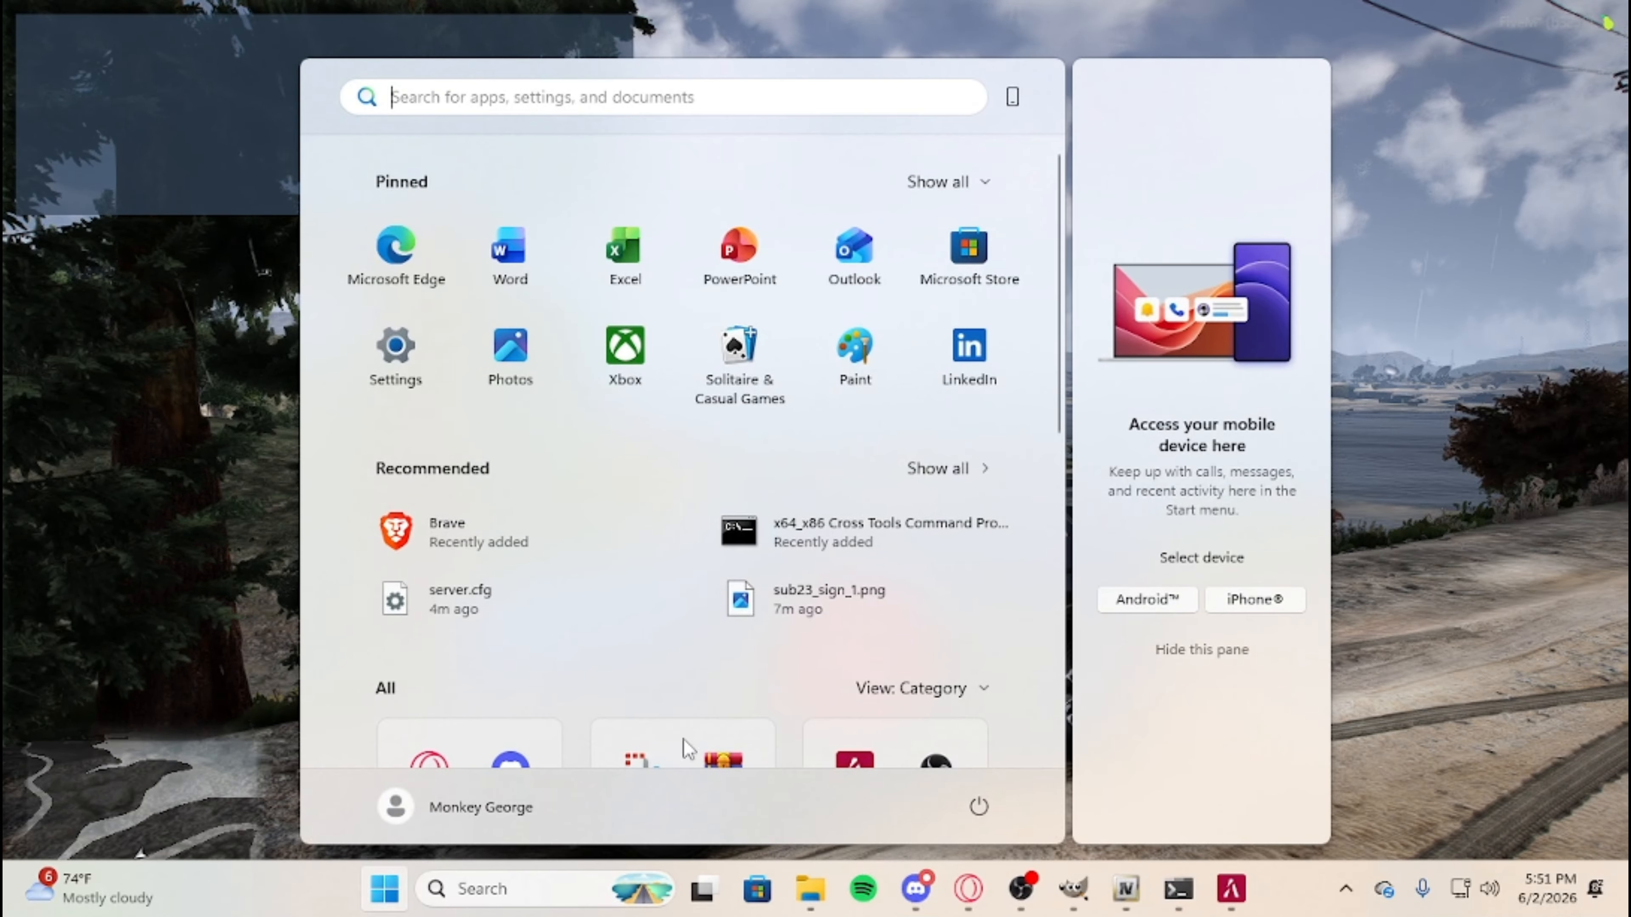
left_click(828, 890)
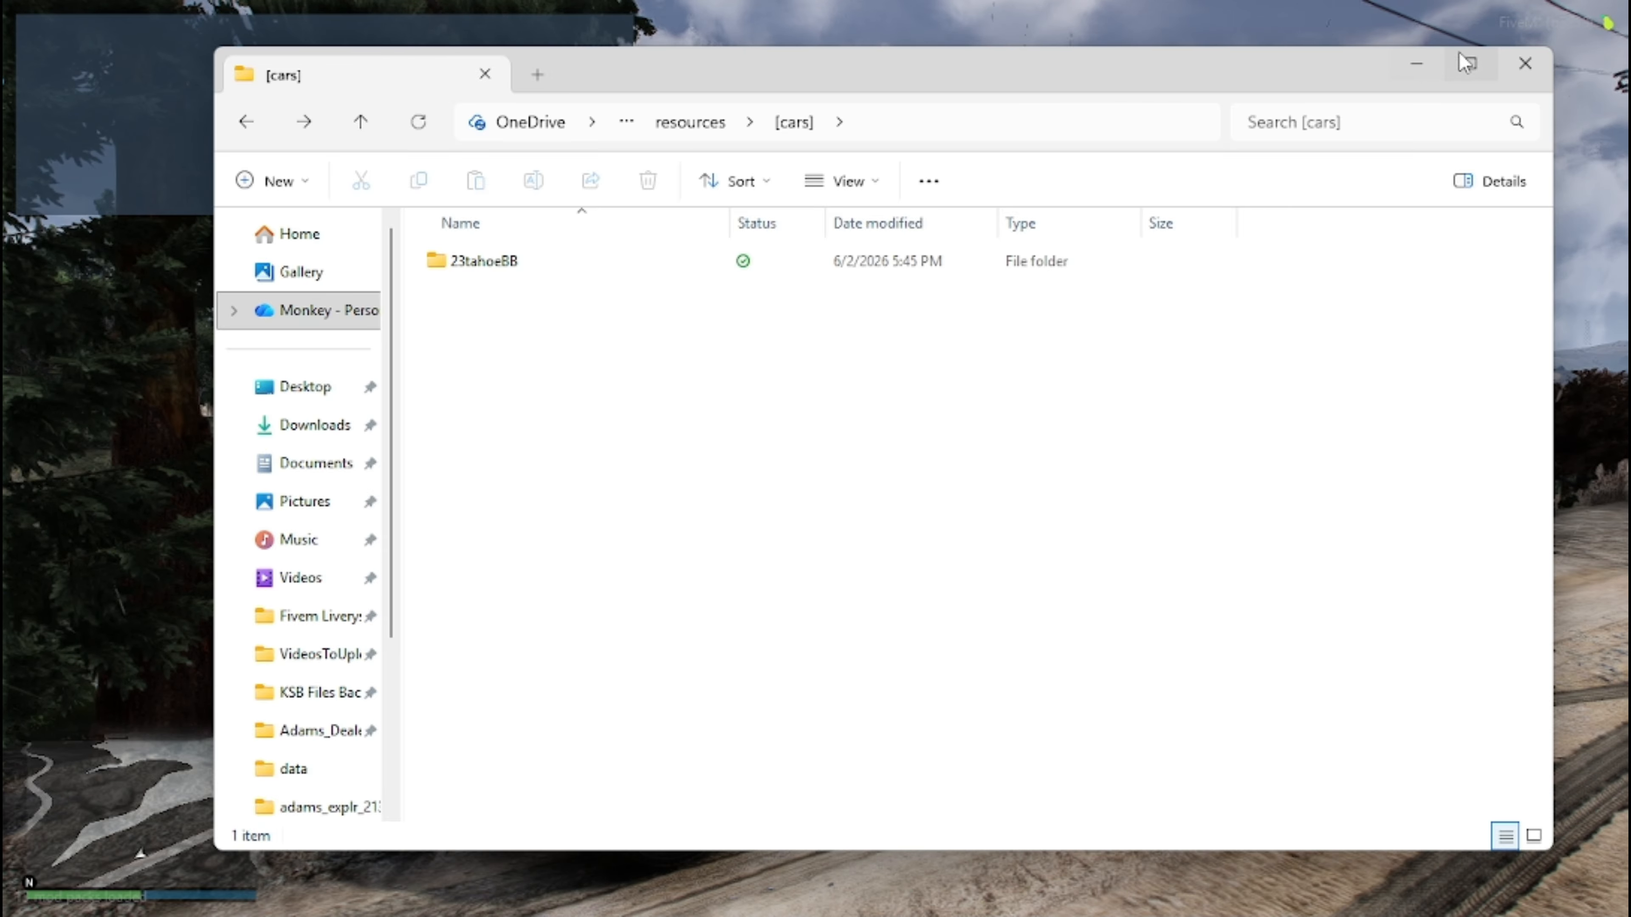
left_click(1471, 64)
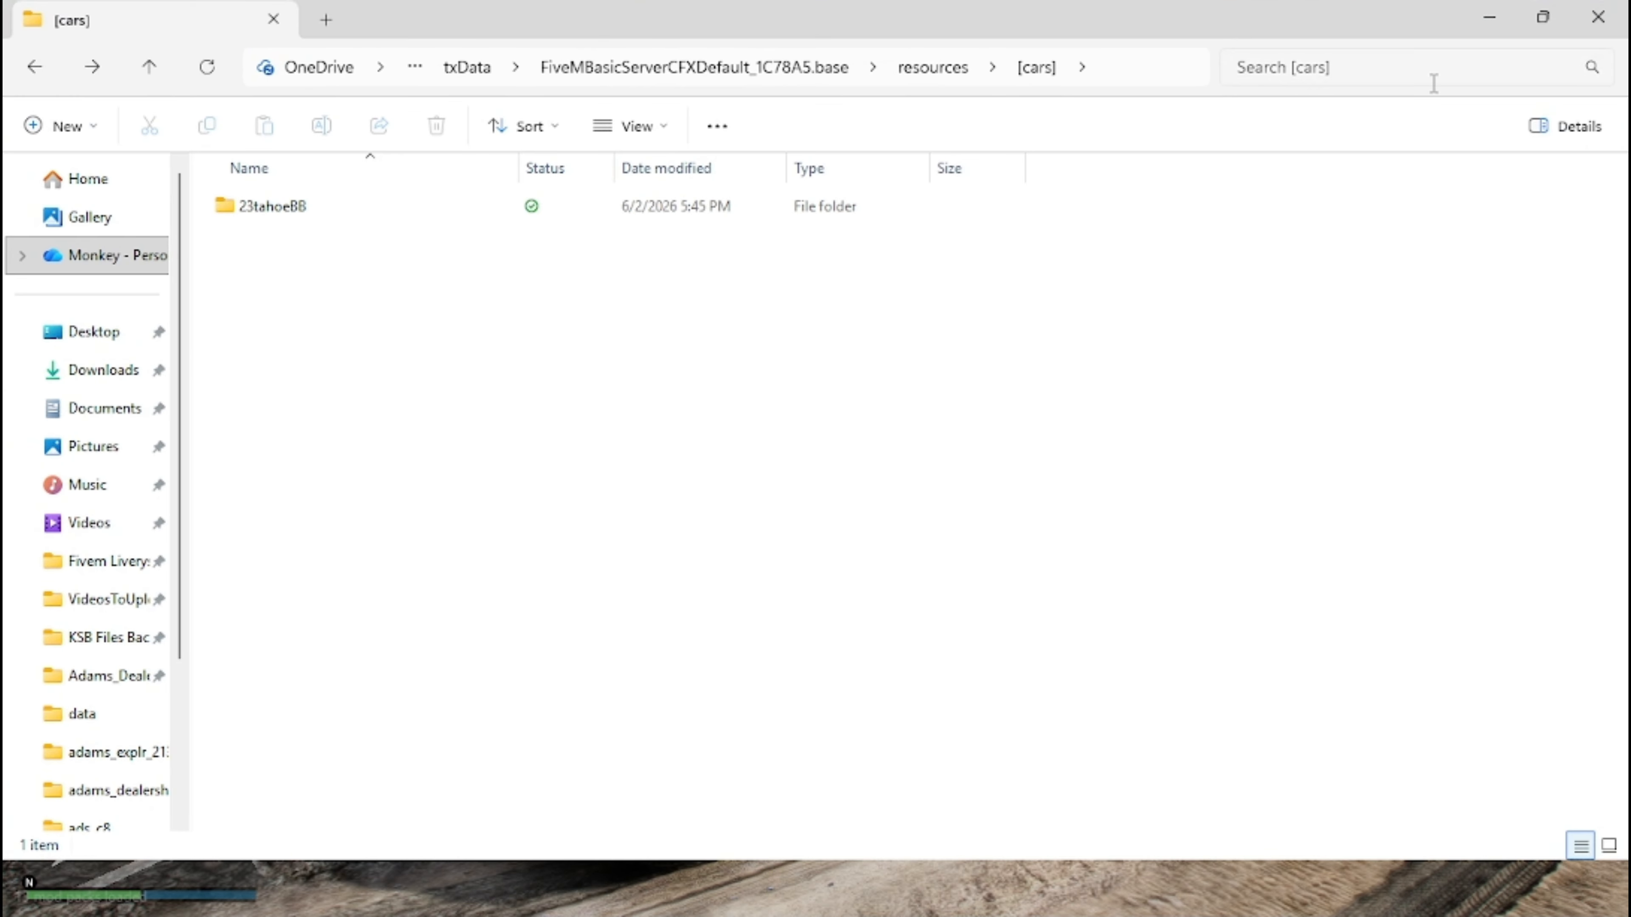
key("super")
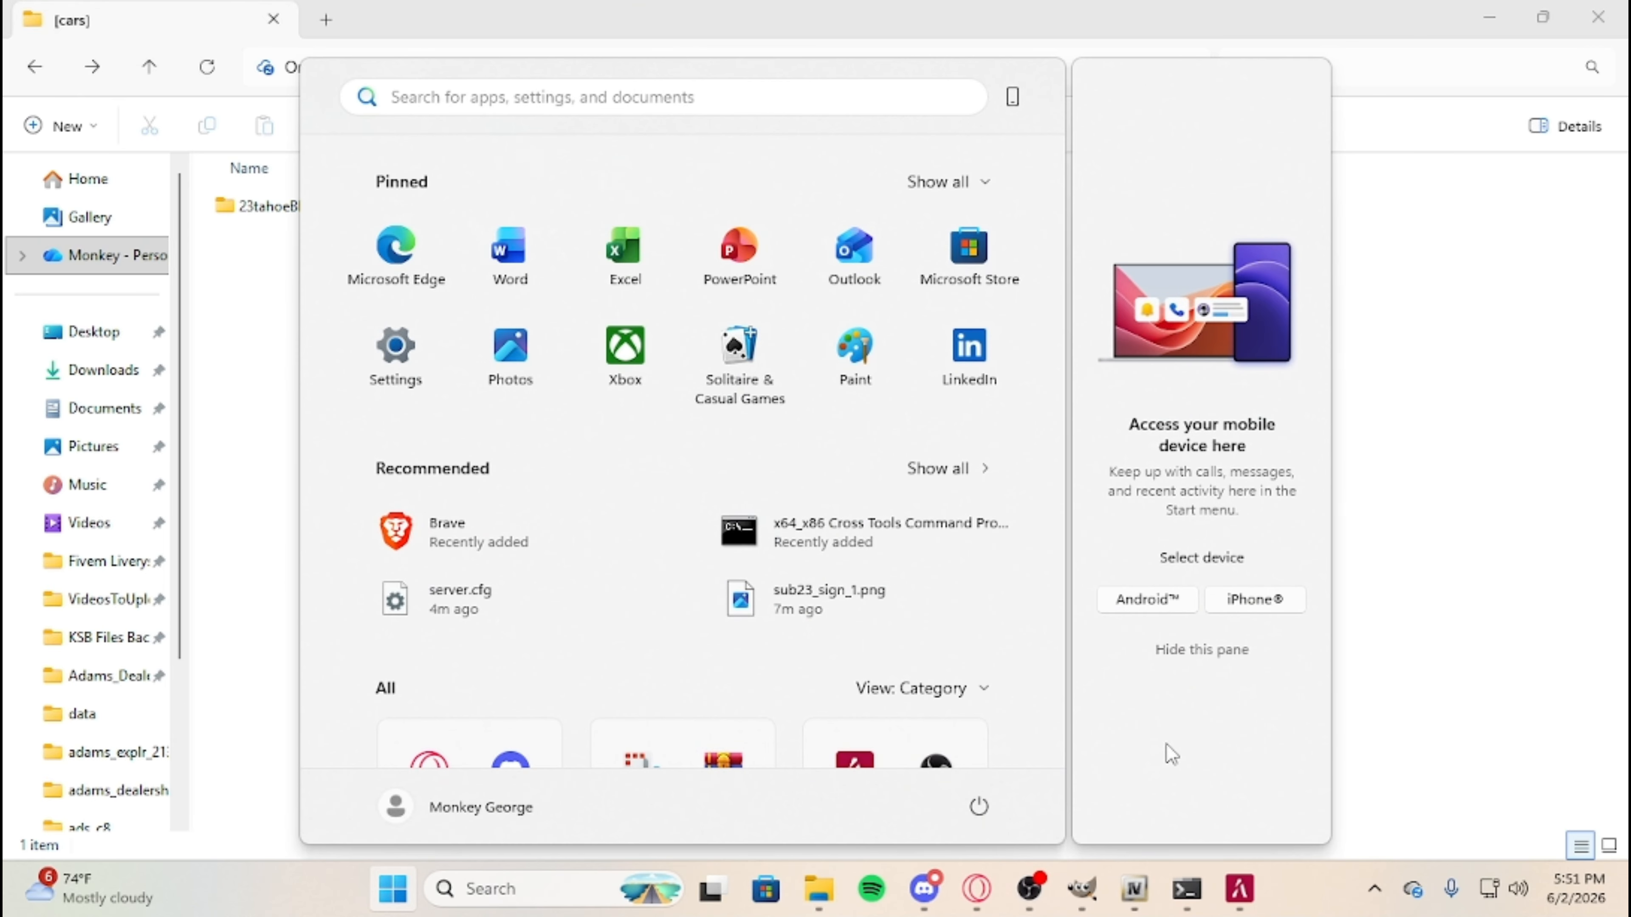
mouse_move(1029, 889)
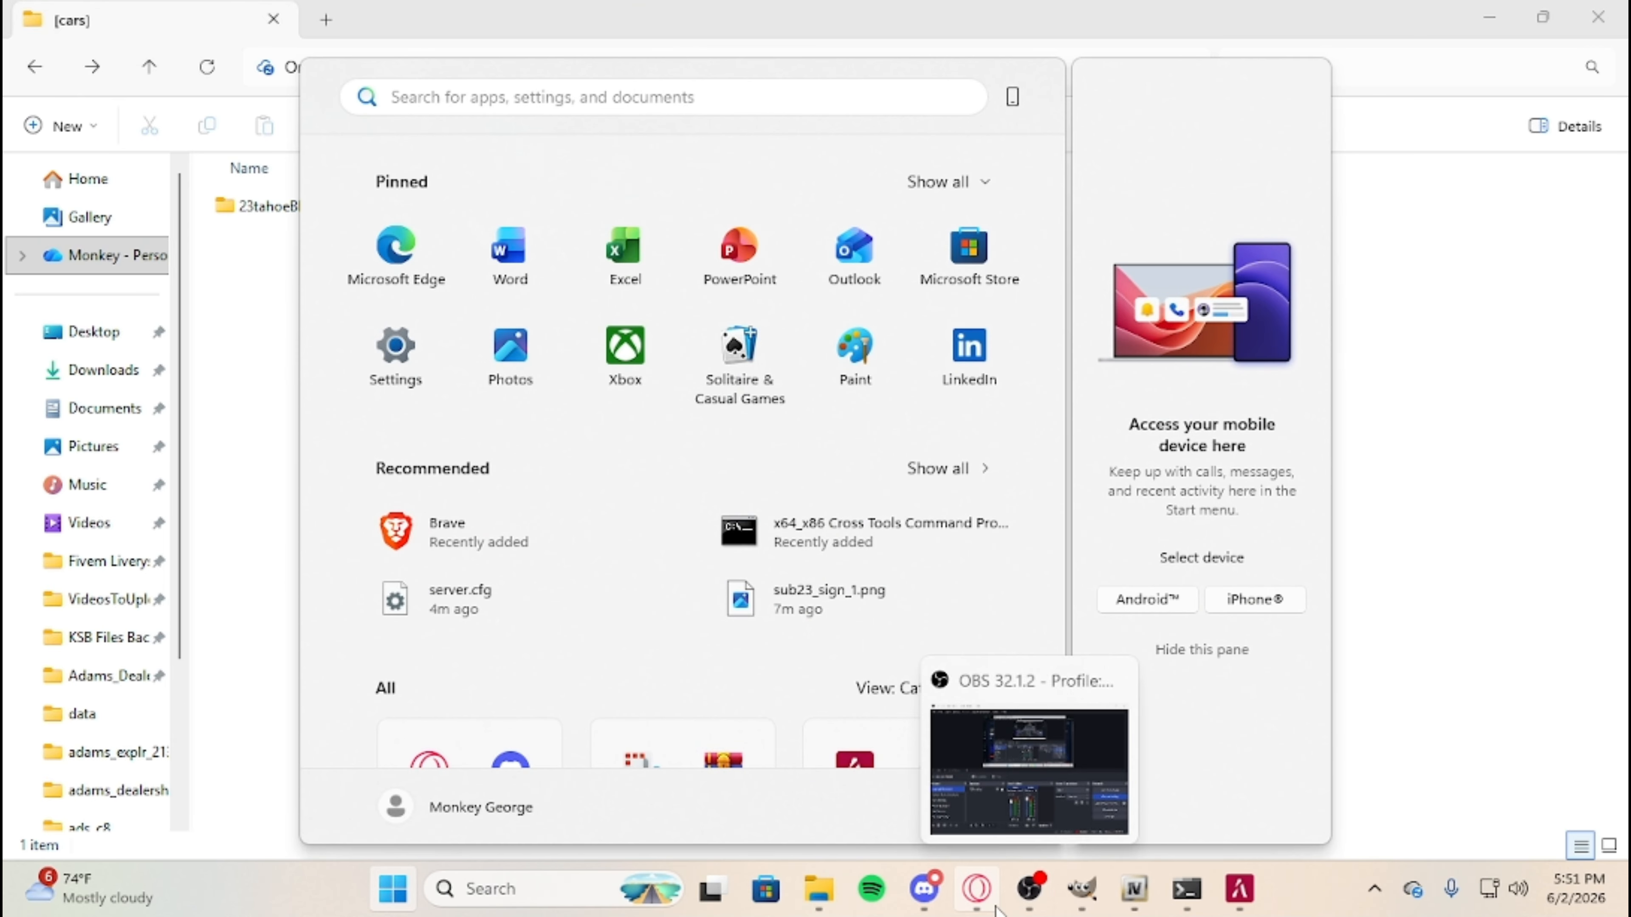